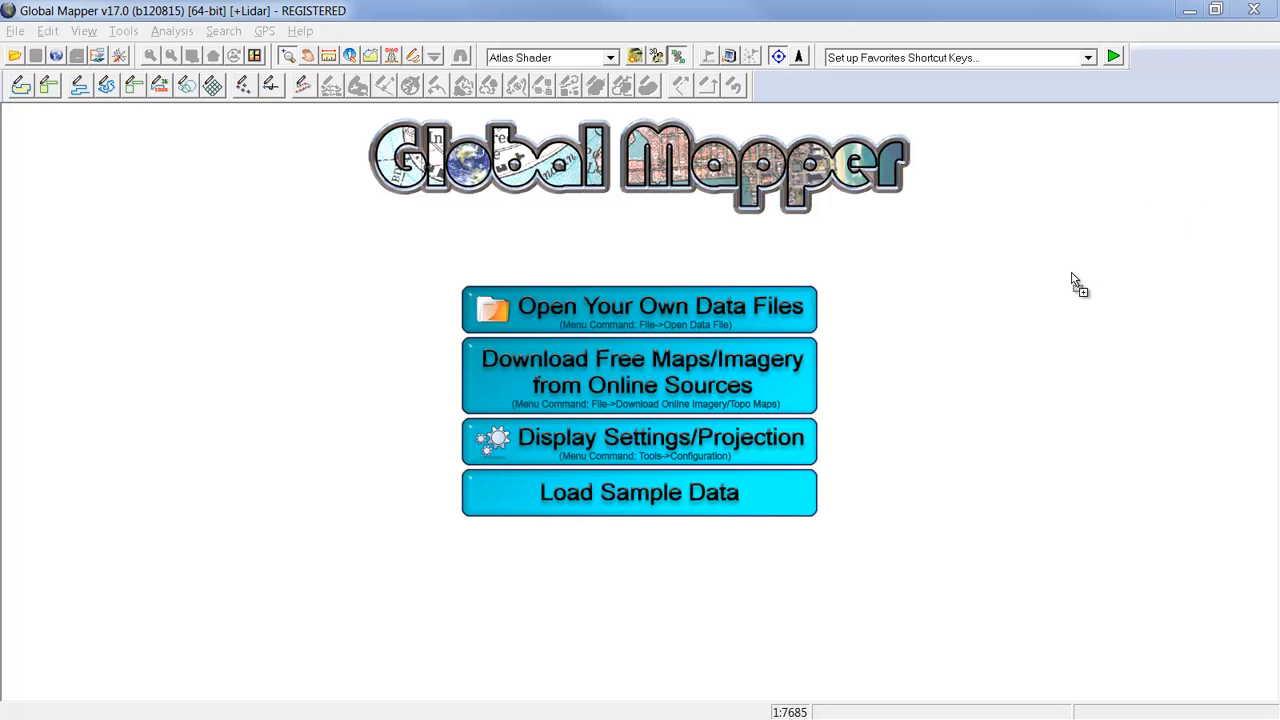
# Load the Site 1 imagery and lidar data, importing the lidar as a point cloud with all classifications and return types
pyautogui.moveTo(1072, 276); pyautogui.dragTo(1072, 275)
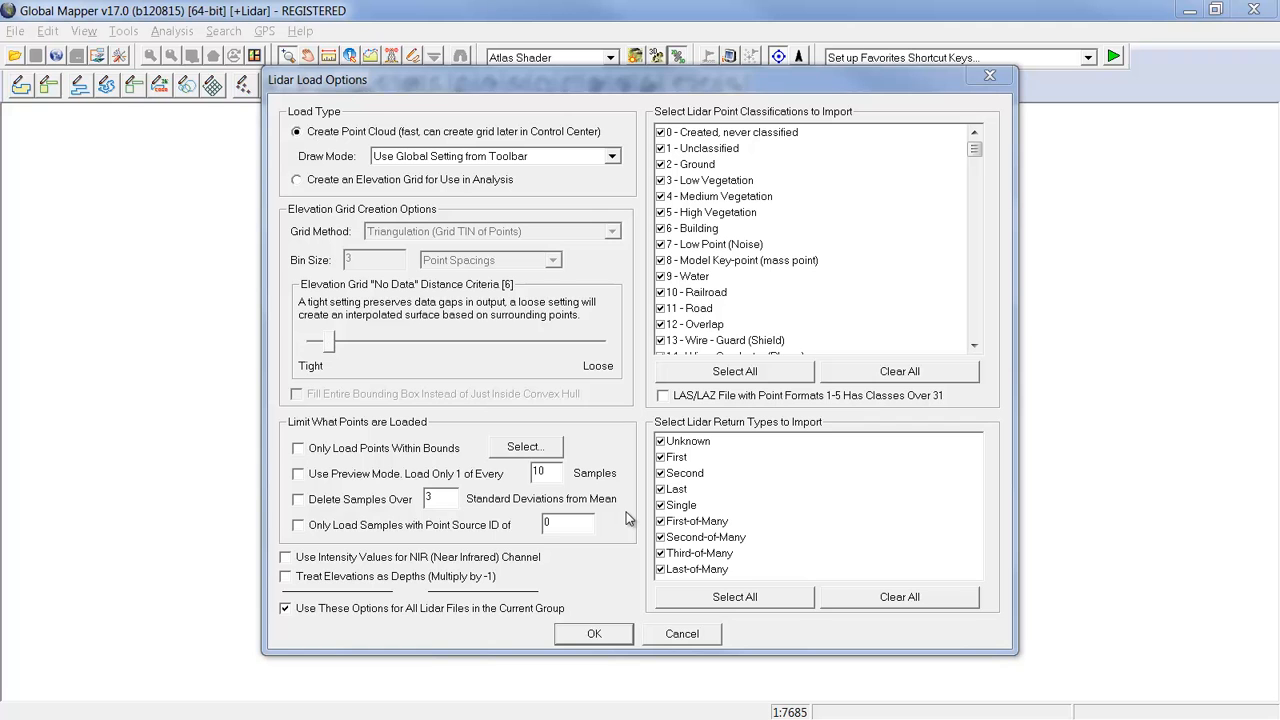
pyautogui.click(607, 642)
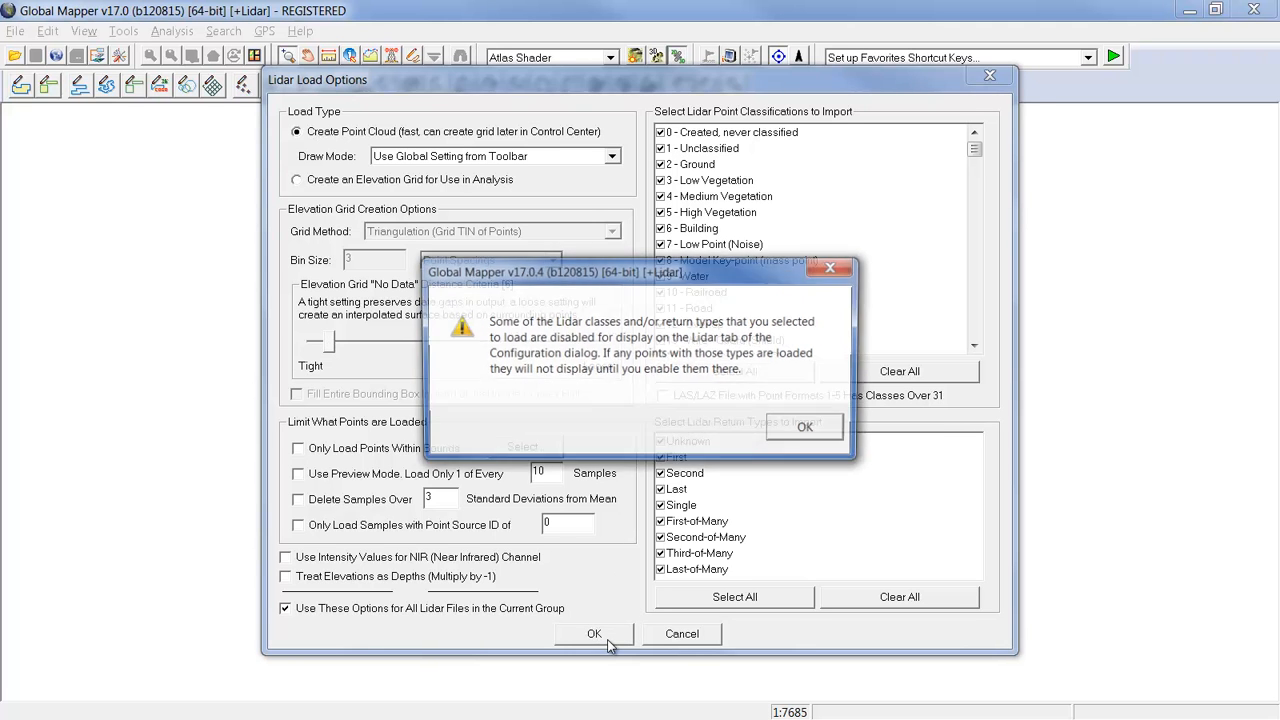
pyautogui.click(811, 437)
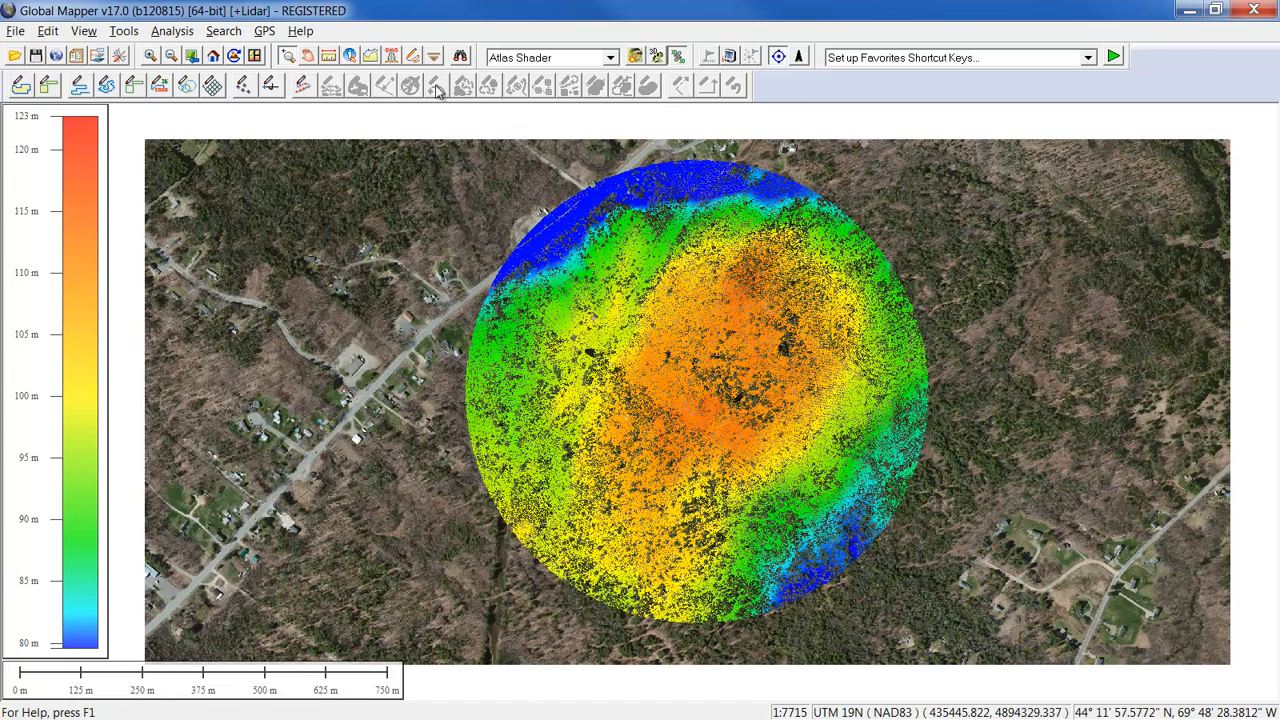
# Enable all lidar point classifications for display in the configuration settings
pyautogui.click(119, 56)
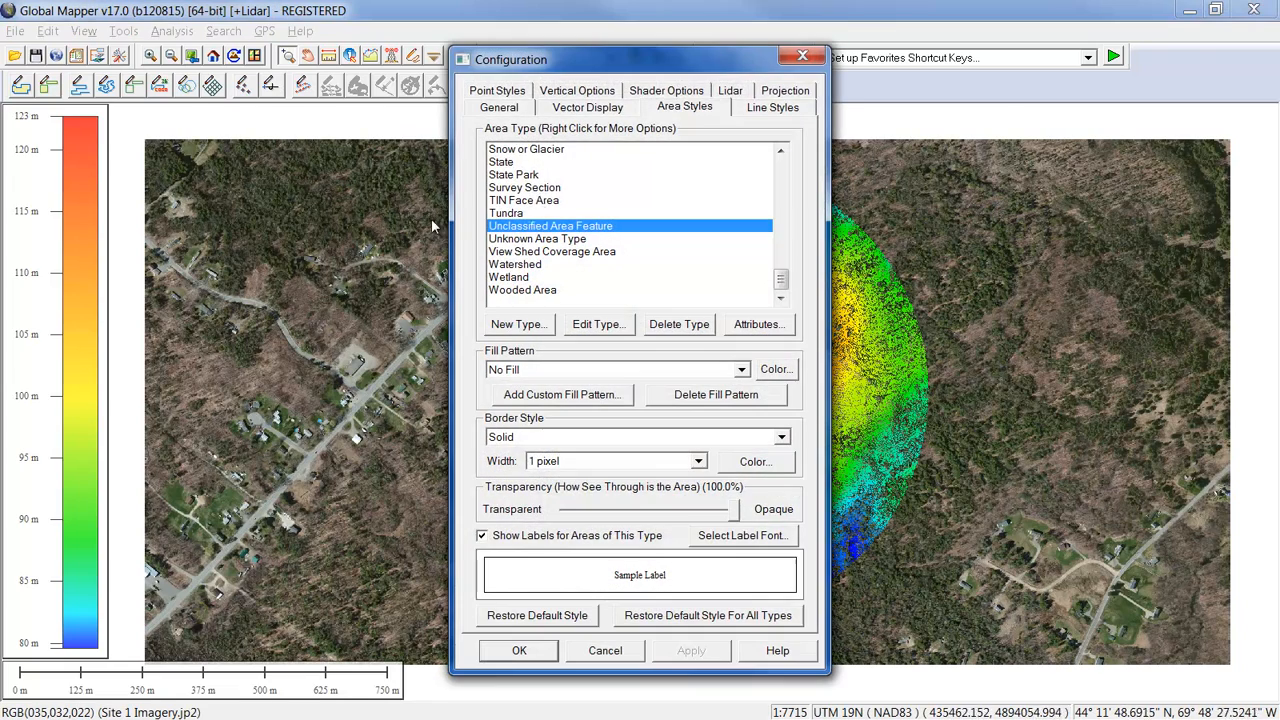
pyautogui.click(729, 90)
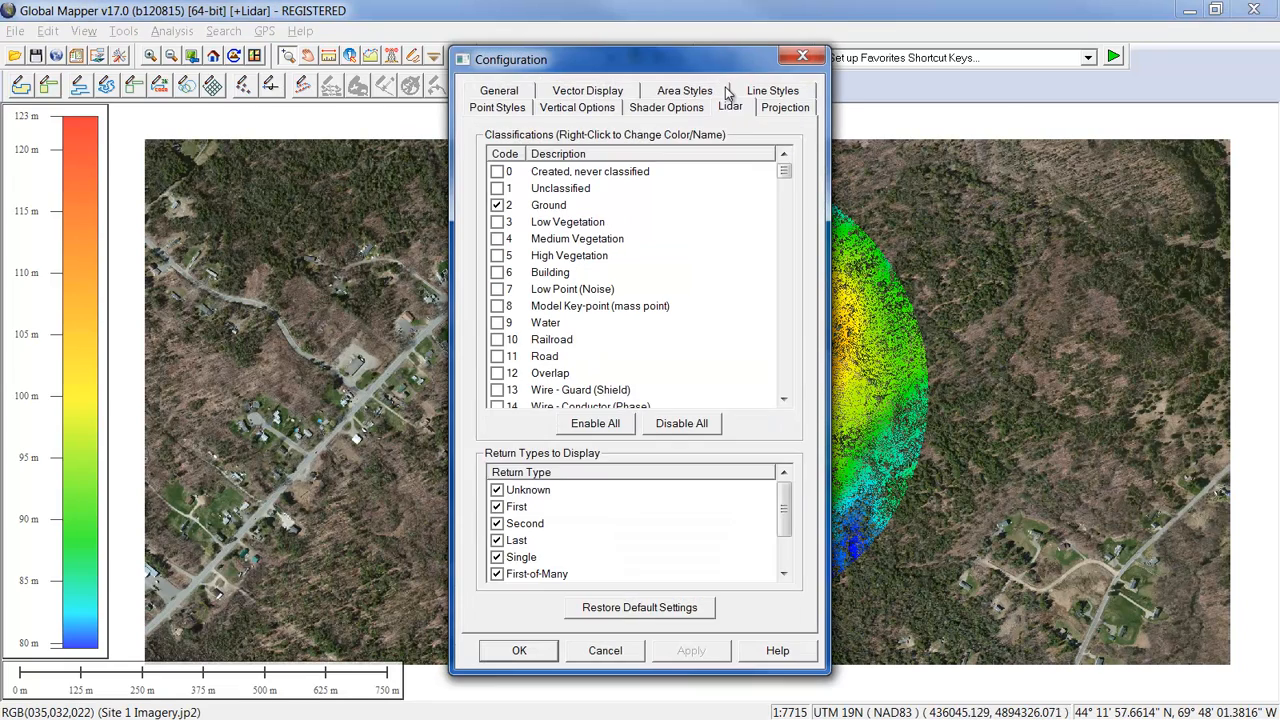
pyautogui.click(621, 428)
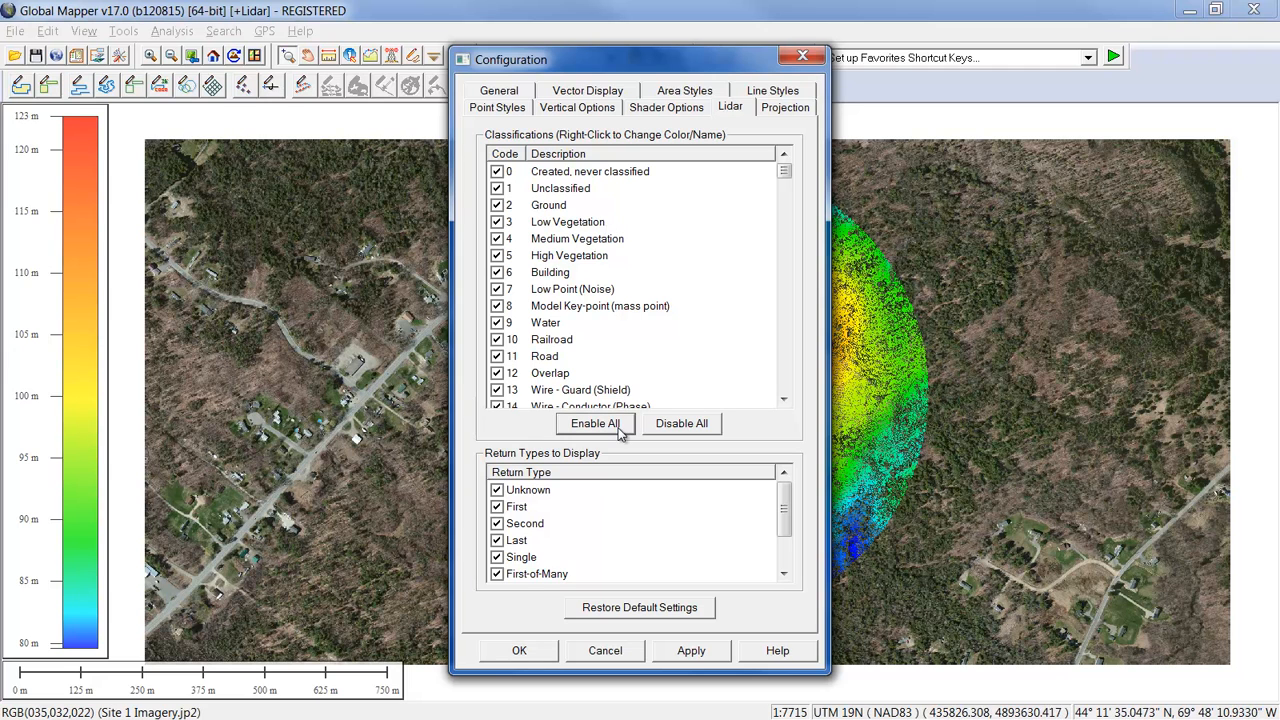
pyautogui.click(526, 651)
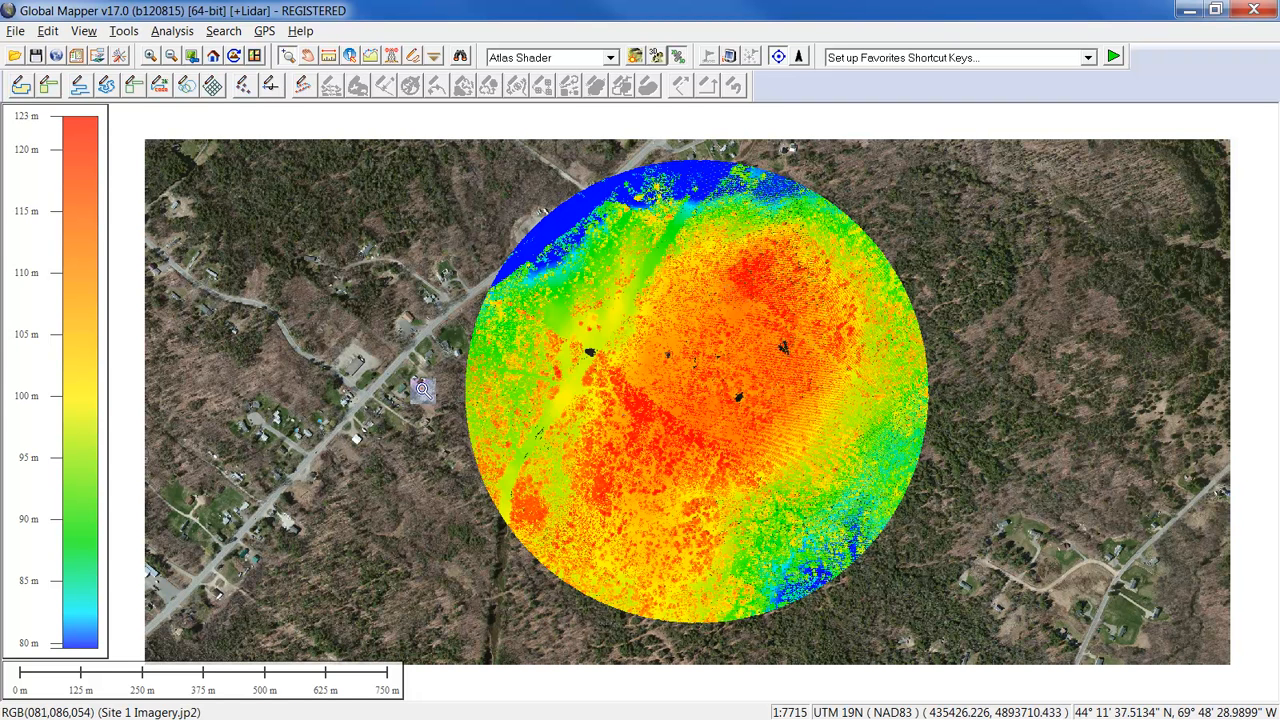
# Cancel saving a new workspace and load the existing Site 1.gmw workspace file instead
pyautogui.click(38, 57)
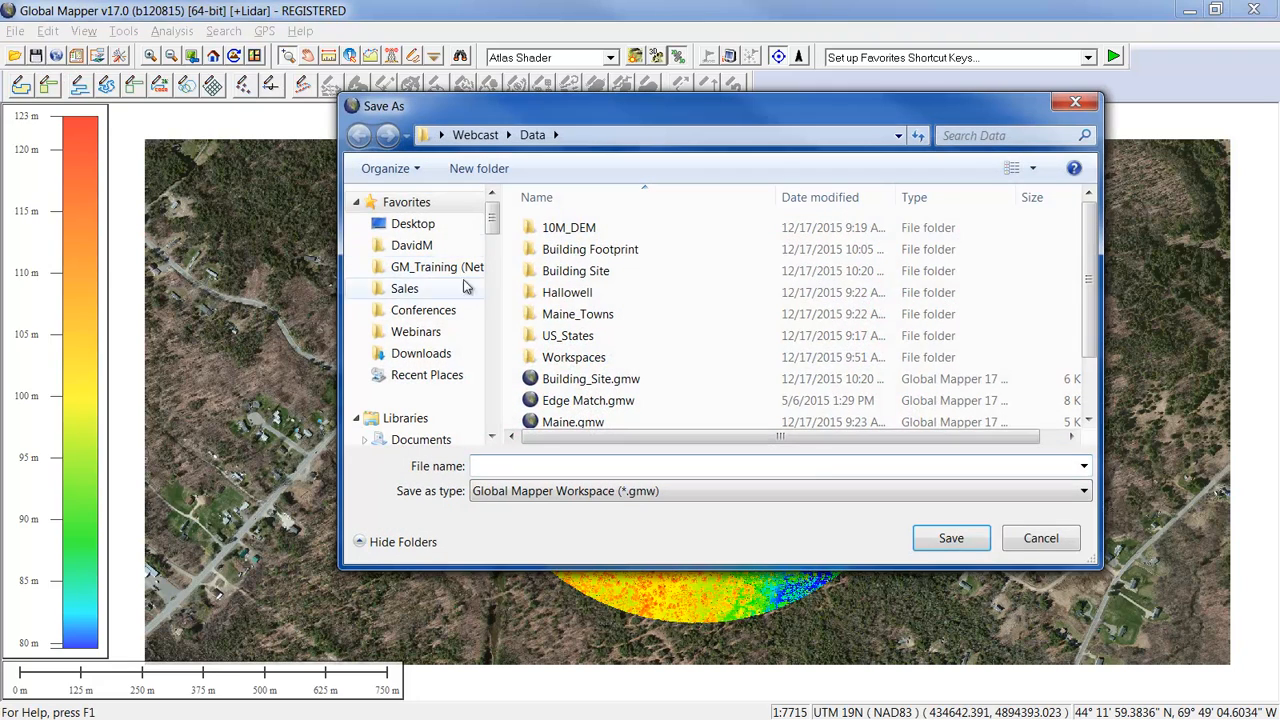
pyautogui.click(1059, 539)
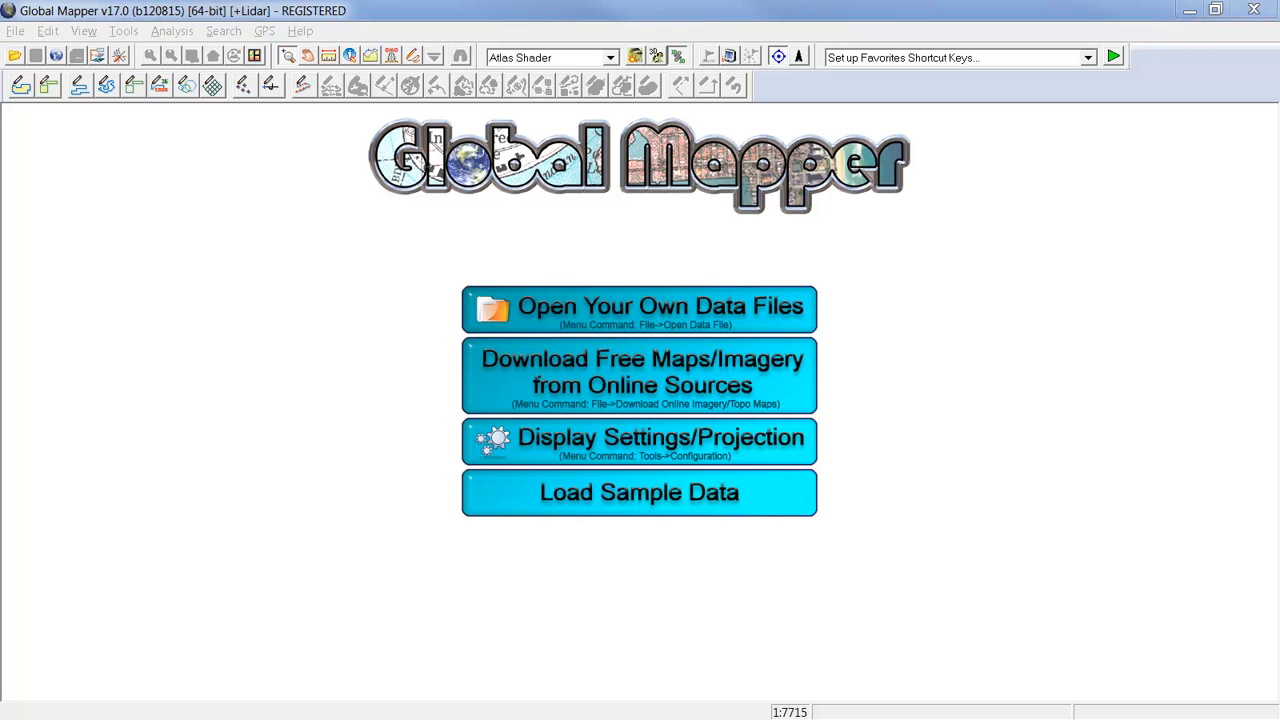
pyautogui.moveTo(1279, 178); pyautogui.dragTo(972, 207)
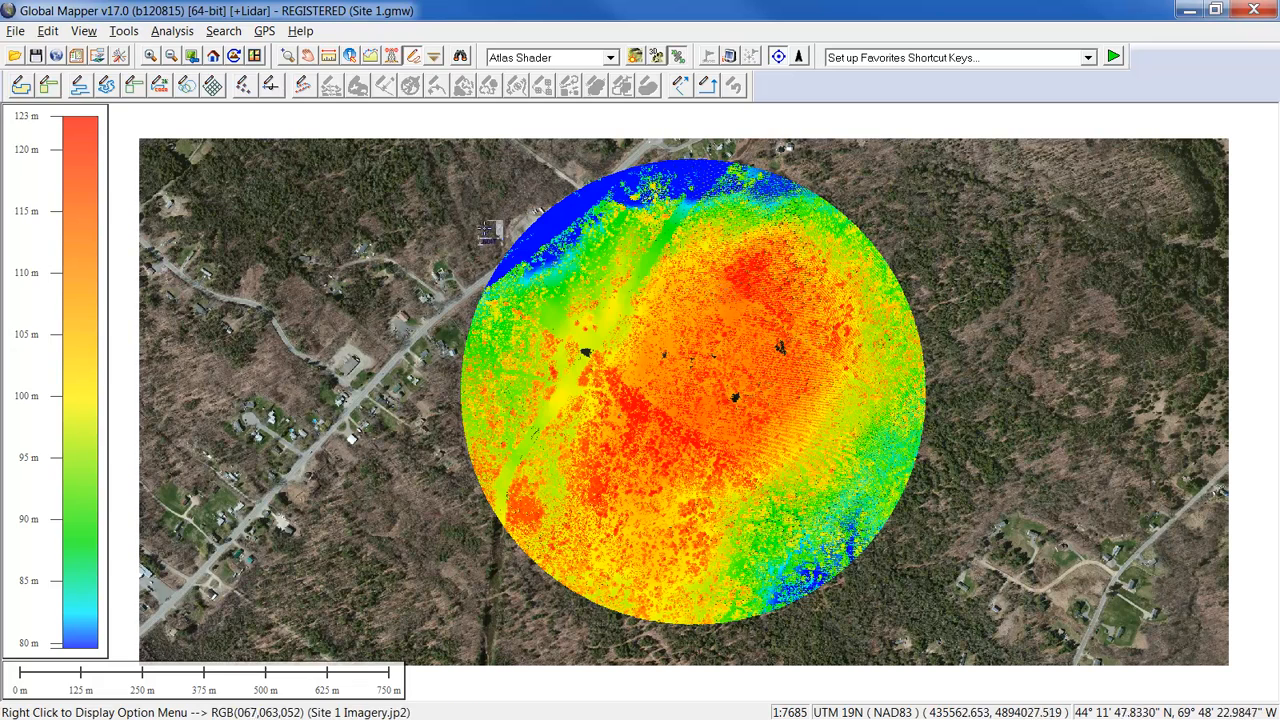
# Select all the lidar points in the circular area and create a point at their centroid
pyautogui.scroll(-1, 638, 318)
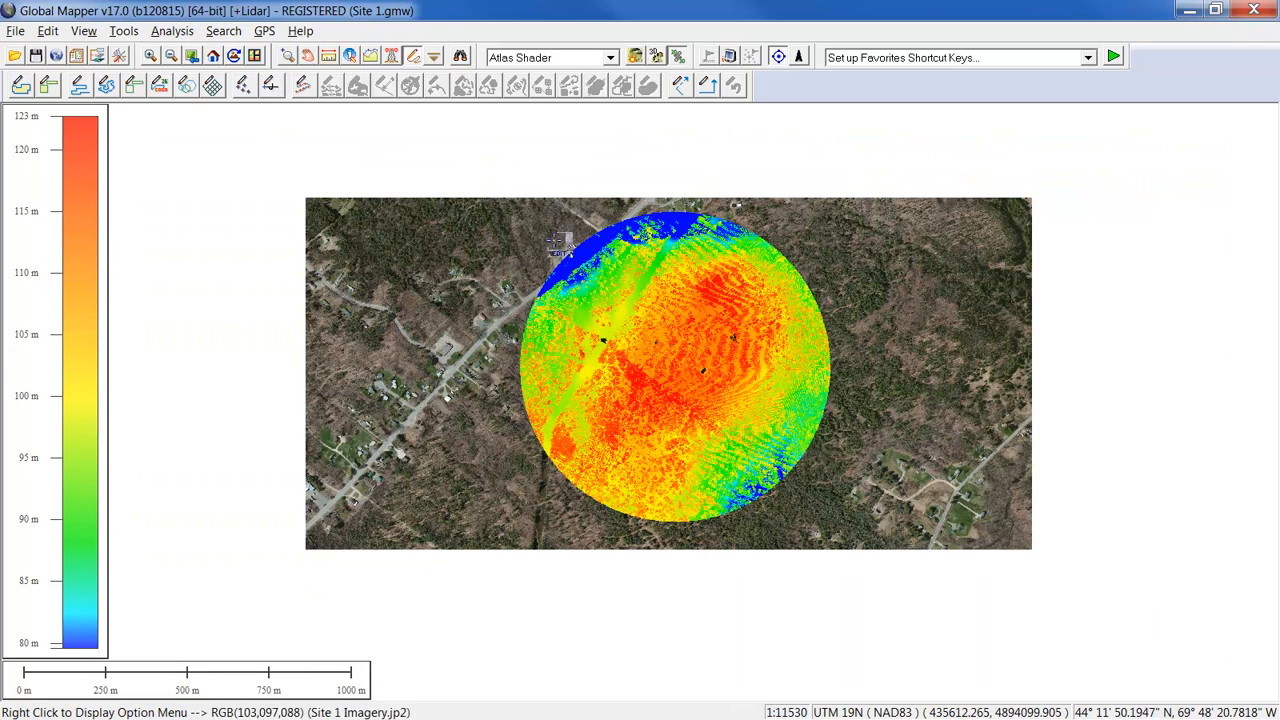
pyautogui.moveTo(486, 177); pyautogui.dragTo(893, 543)
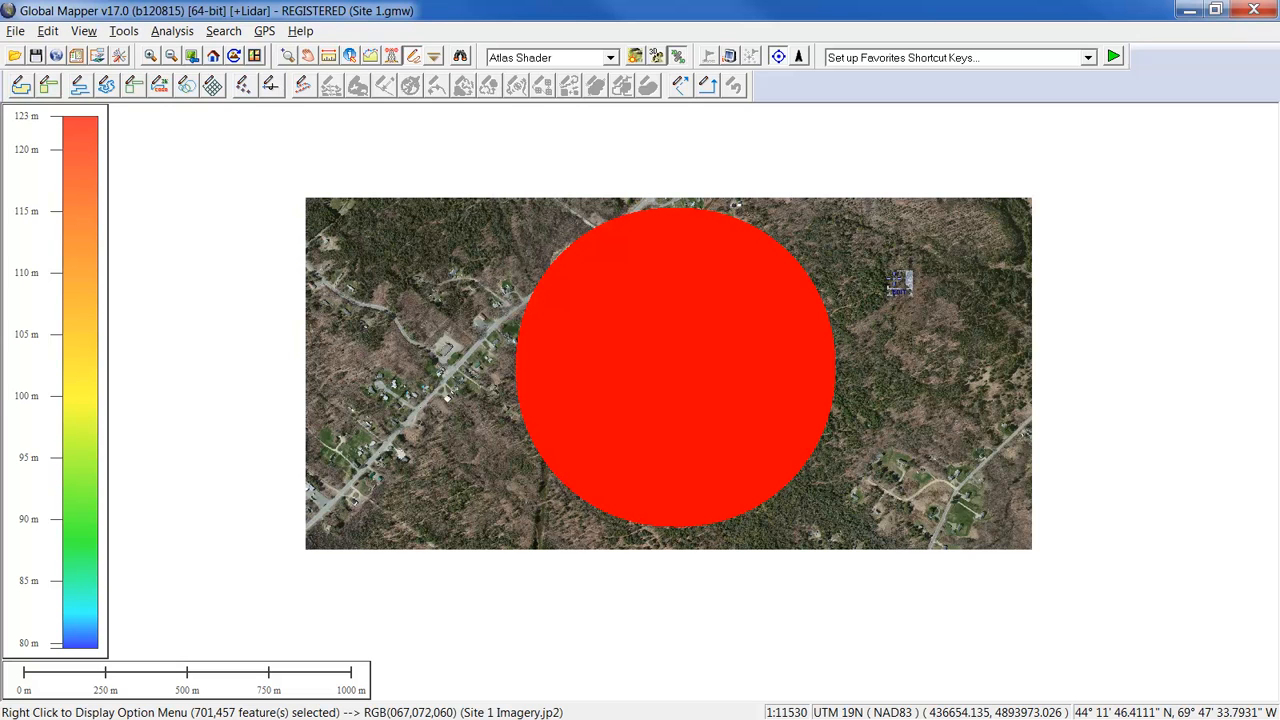
pyautogui.rightClick(898, 284)
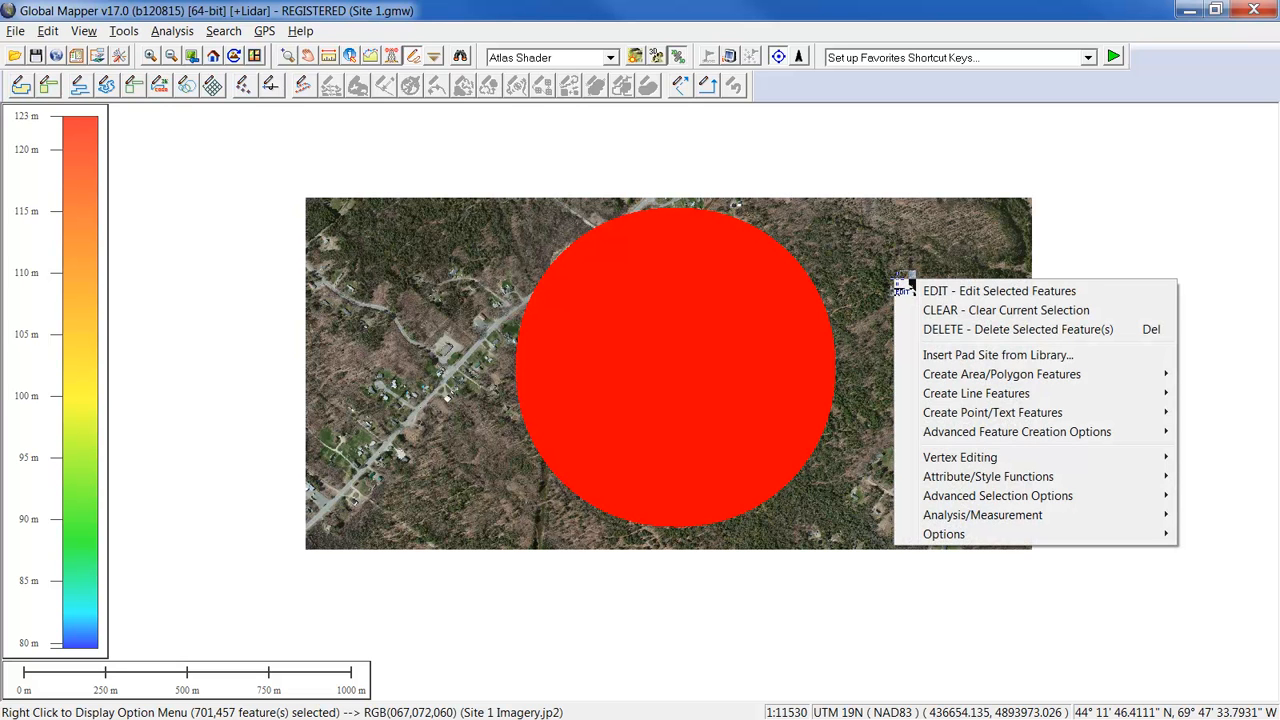
pyautogui.moveTo(977, 434)
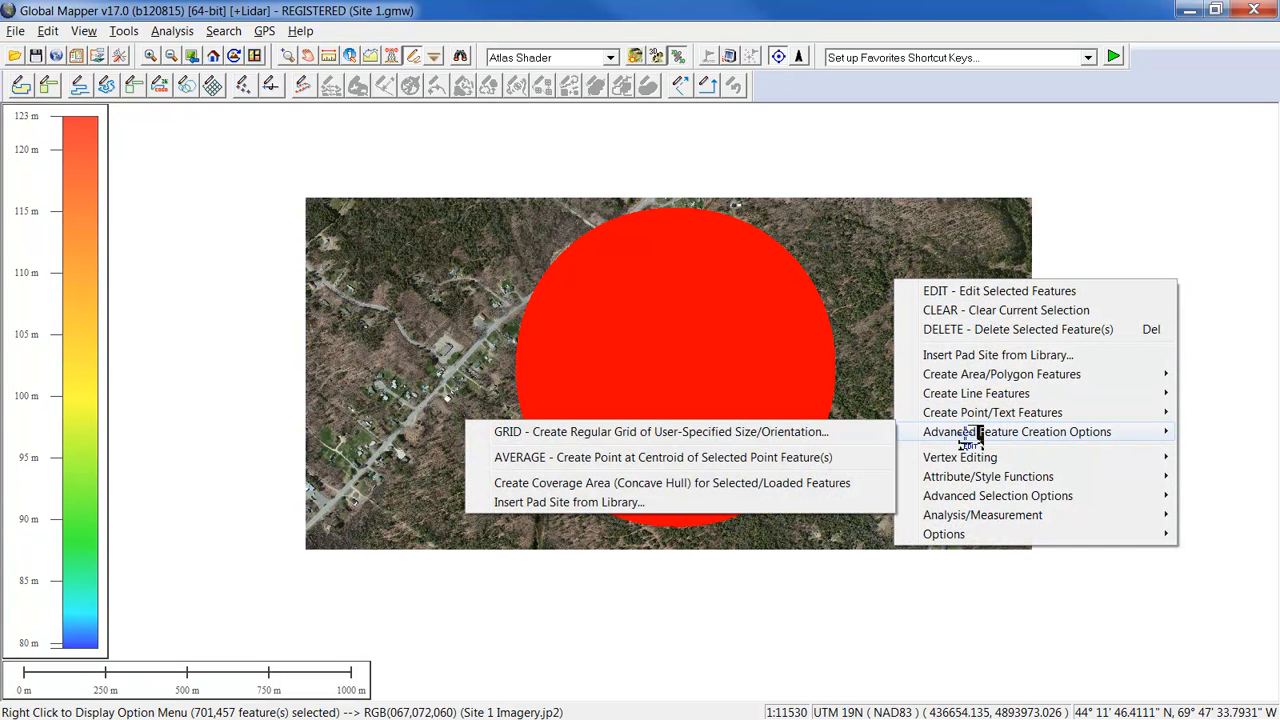
pyautogui.click(672, 460)
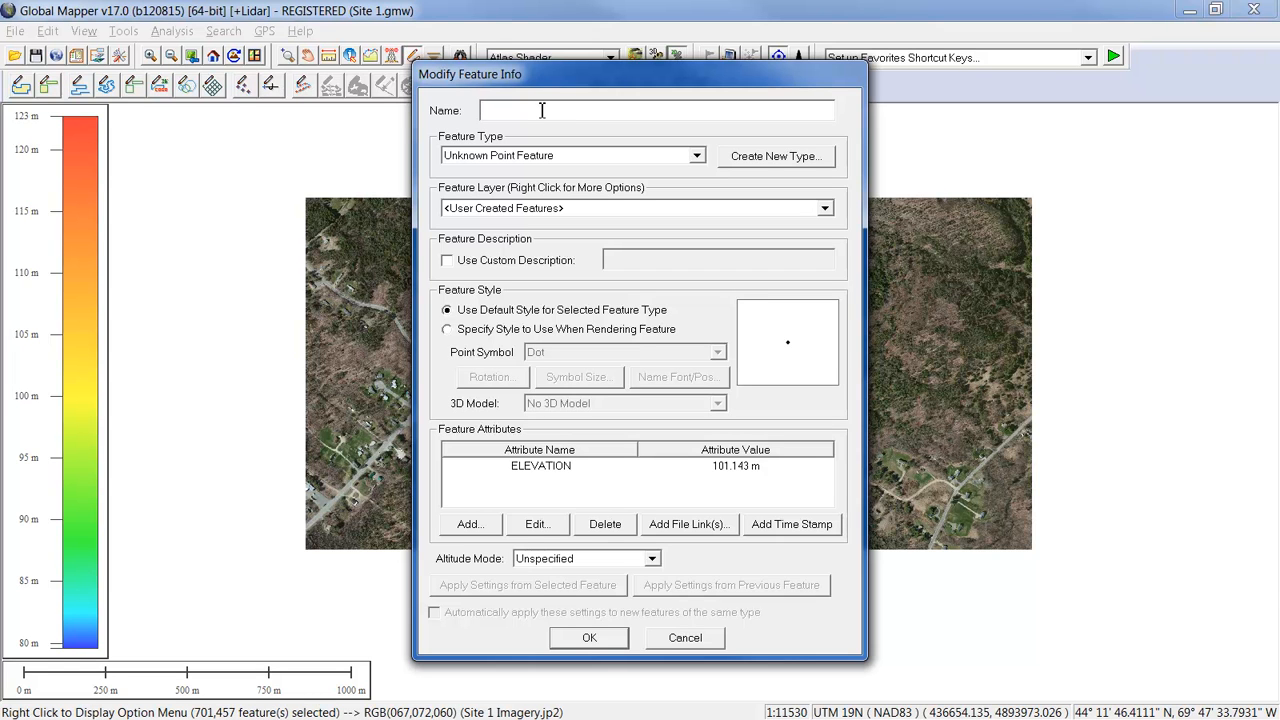
# Name the new centroid point Job Site 1 and set its feature type to Job Site
pyautogui.write('Job Site 1')
pyautogui.click(697, 156)
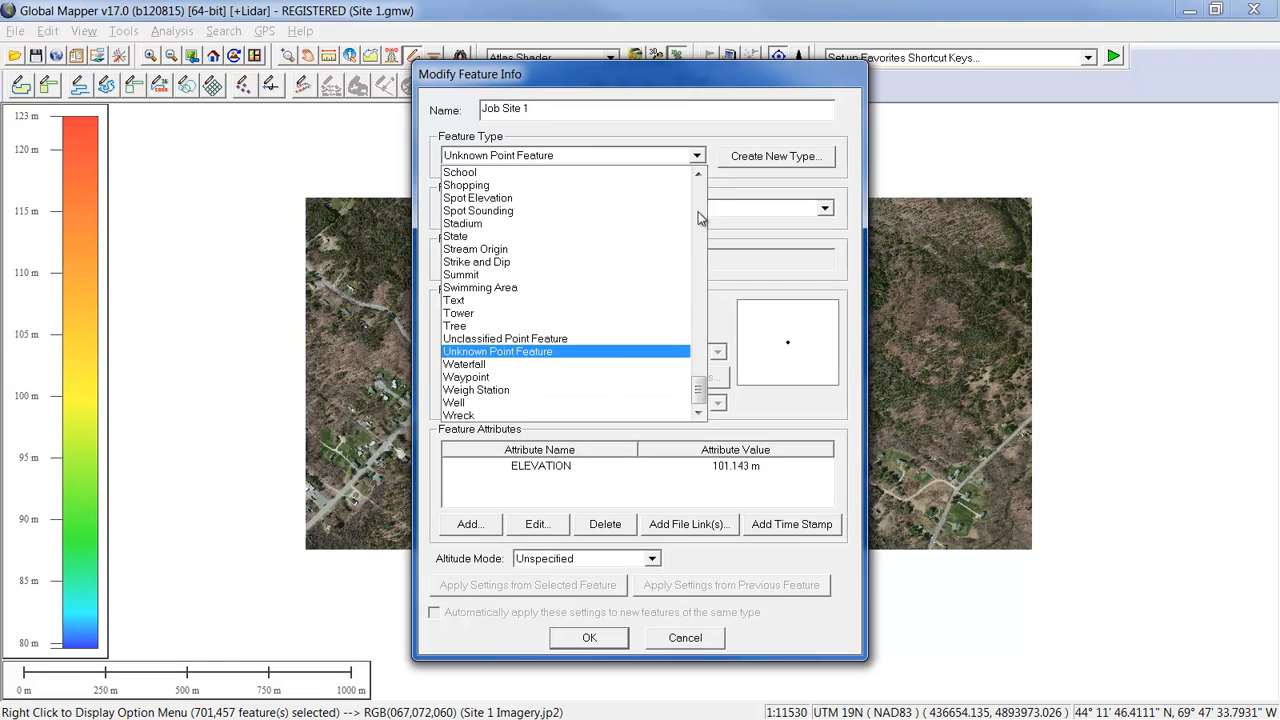
pyautogui.click(700, 268)
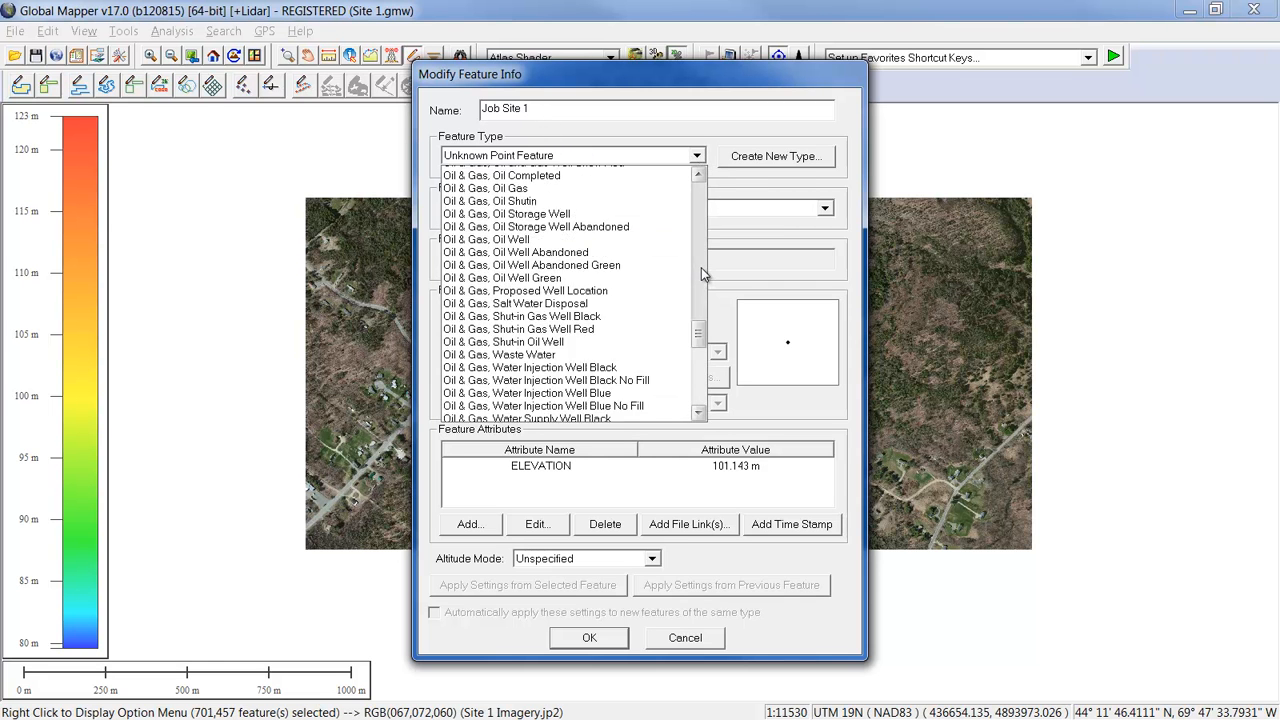
pyautogui.moveTo(700, 276); pyautogui.dragTo(700, 237)
pyautogui.click(492, 262)
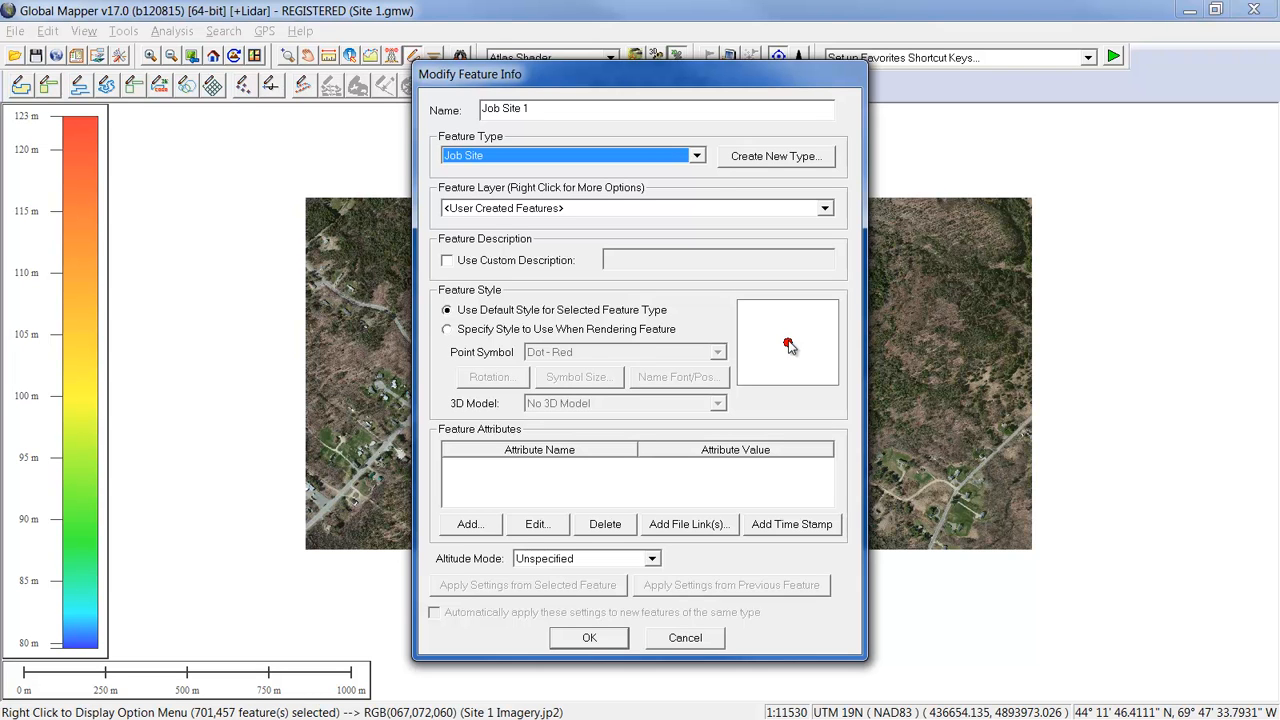
# Assign the point to a new layer and add a file link to the Site 1.gmw workspace
pyautogui.click(786, 214)
pyautogui.click(763, 223)
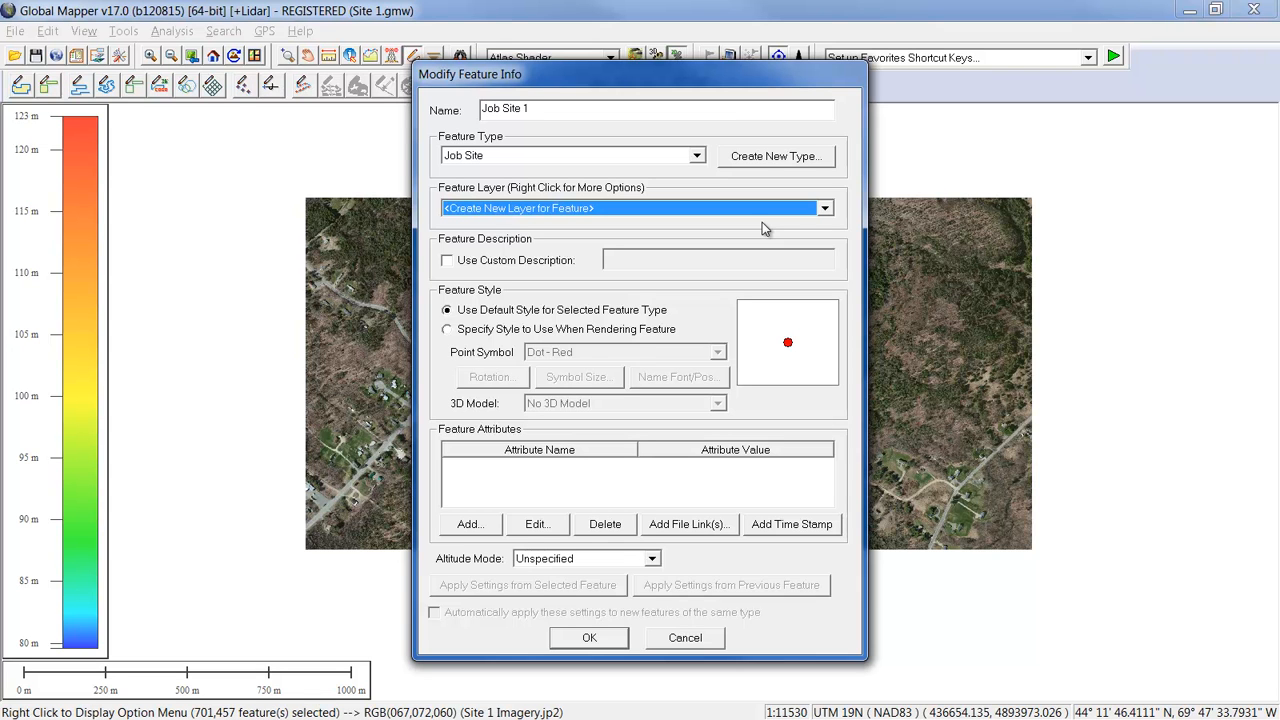
pyautogui.click(690, 527)
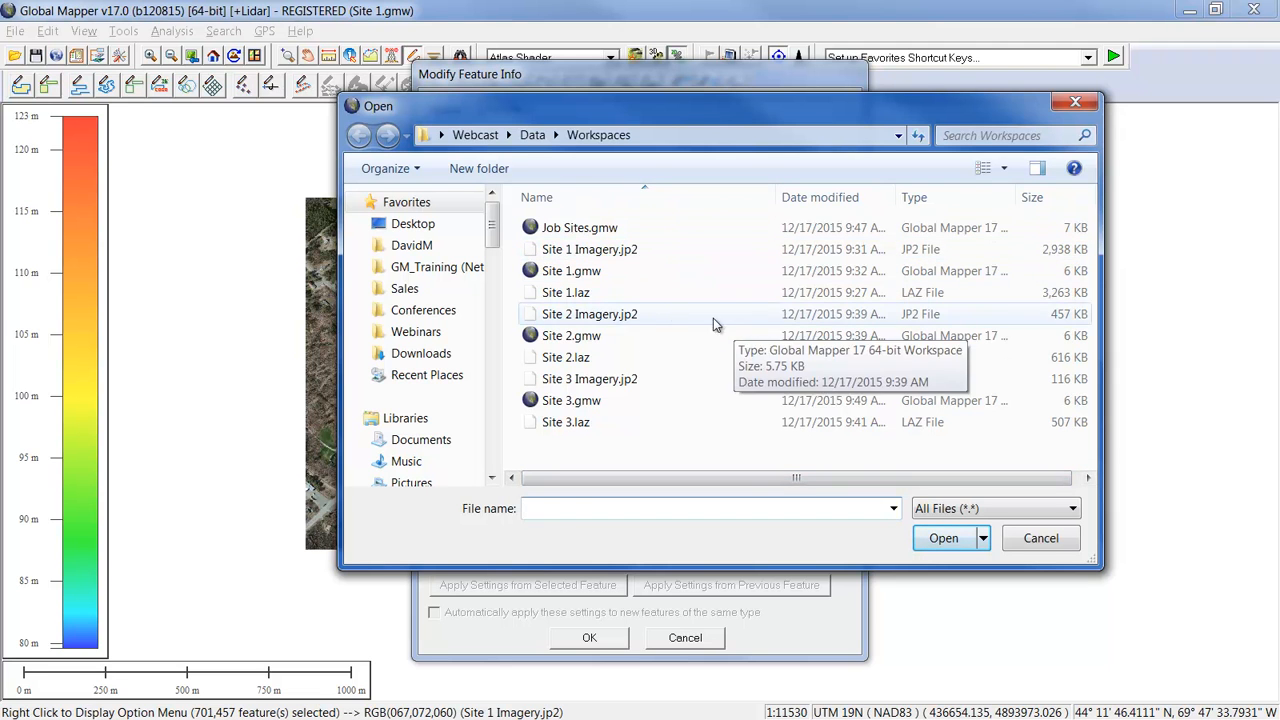
pyautogui.click(597, 275)
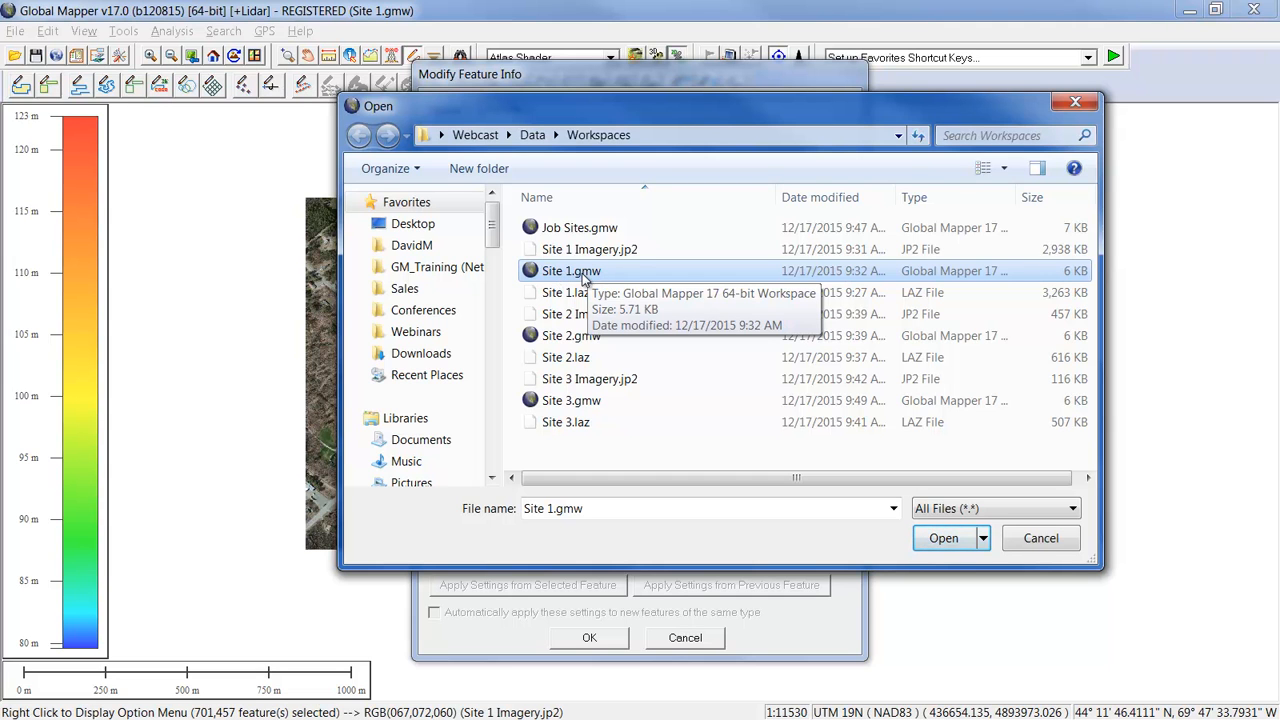
pyautogui.click(940, 540)
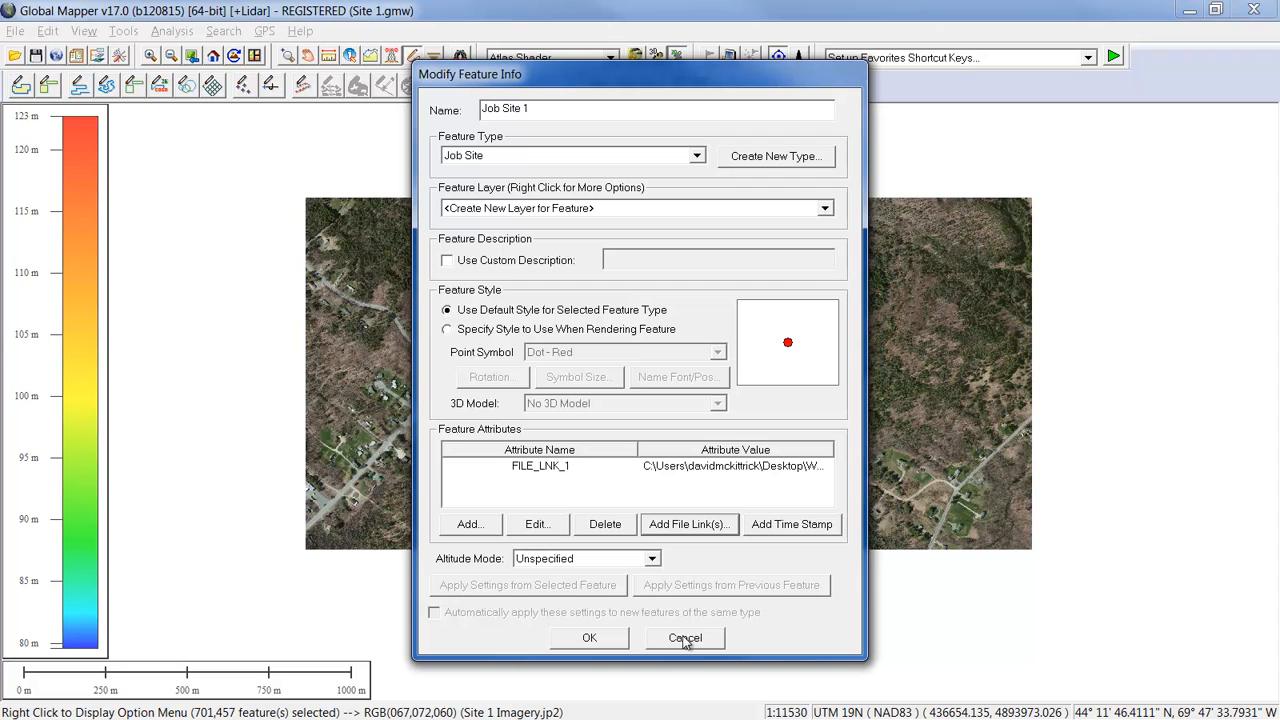
# Finish the point feature, naming its new layer Job Sites and accepting the UTM zone 19 NAD83 projection in meters
pyautogui.click(615, 642)
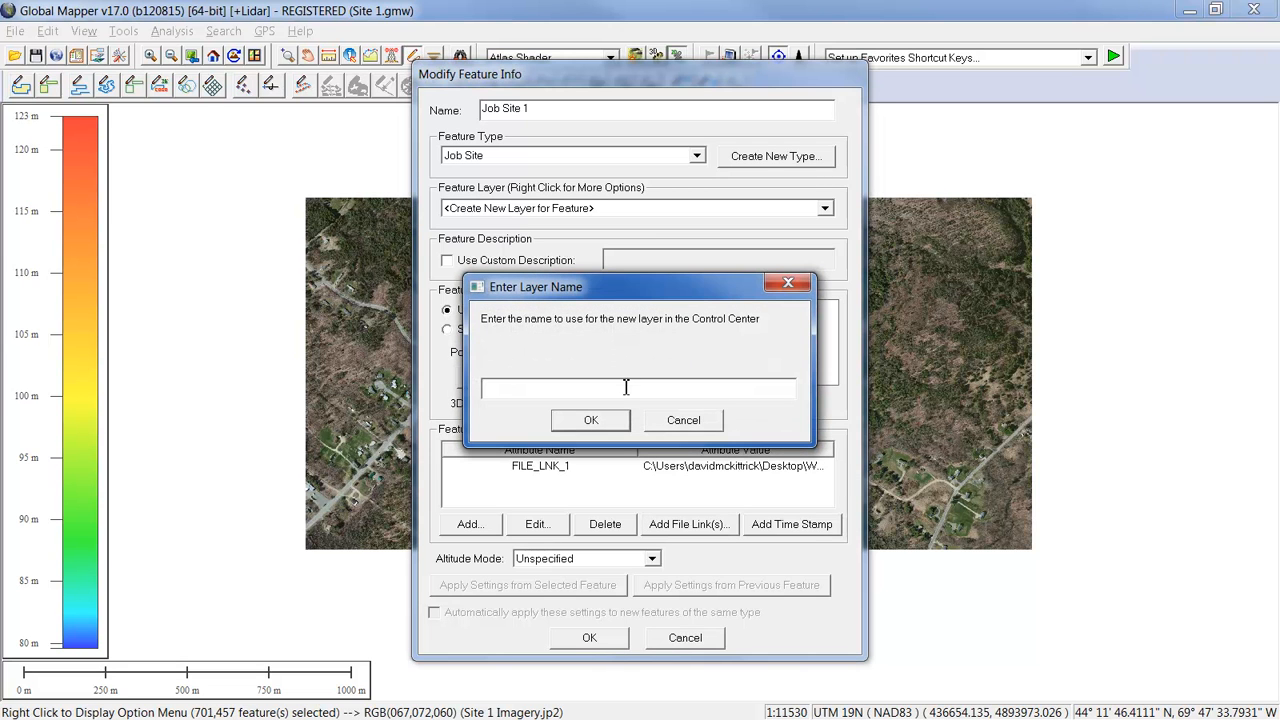
pyautogui.write('Job Sites')
pyautogui.click(593, 420)
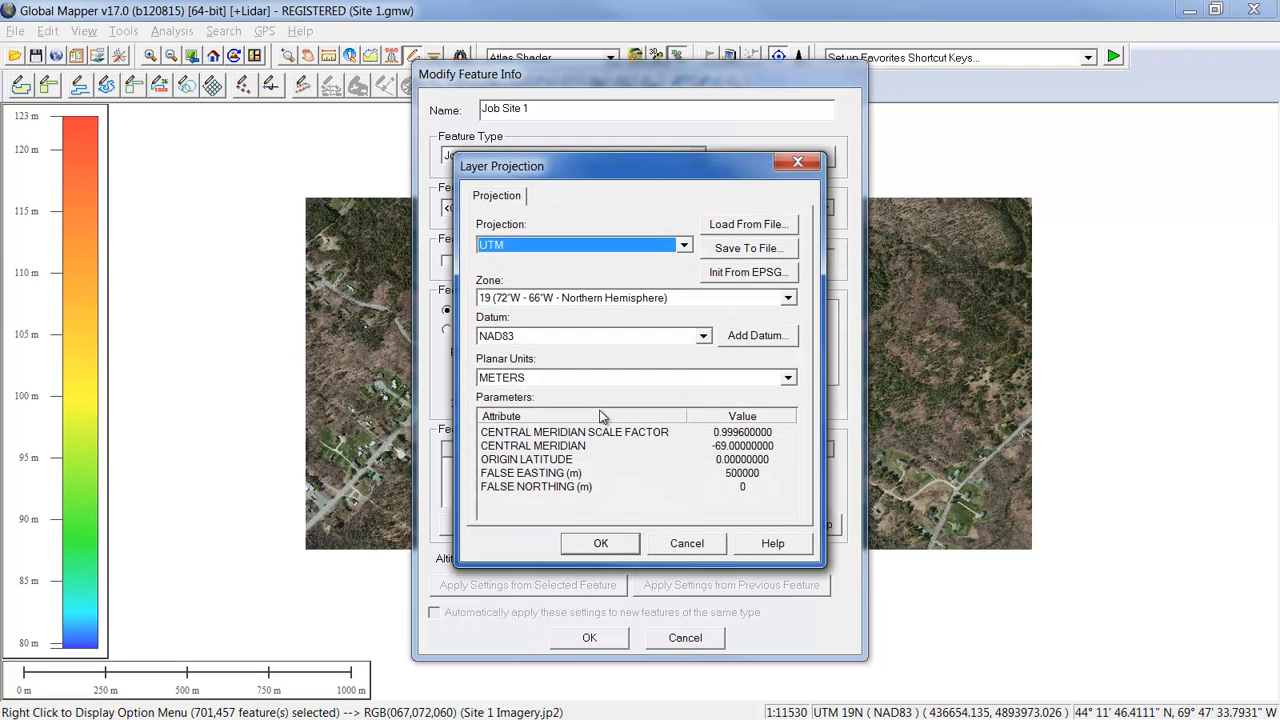
pyautogui.click(608, 541)
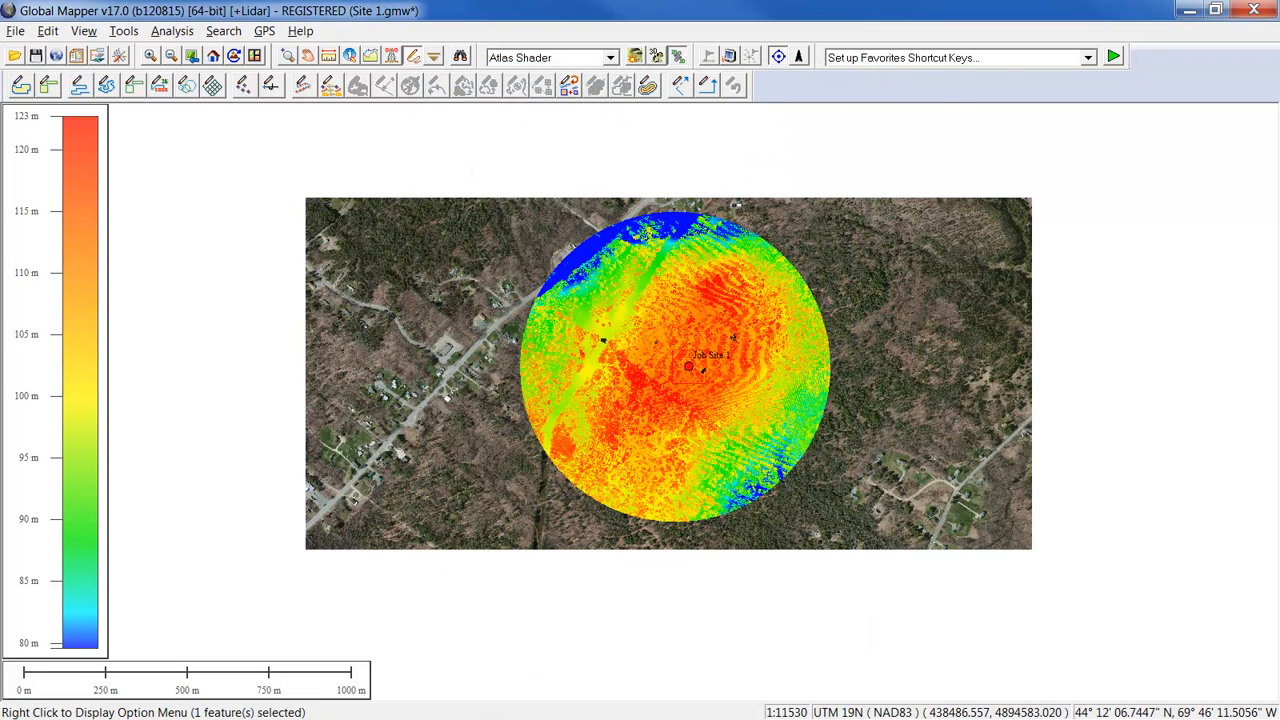
# Hide the Site 1 Imagery.jp2 and Site 1.laz layers so only the Job Sites layer is displayed
pyautogui.moveTo(1279, 79); pyautogui.dragTo(431, 160)
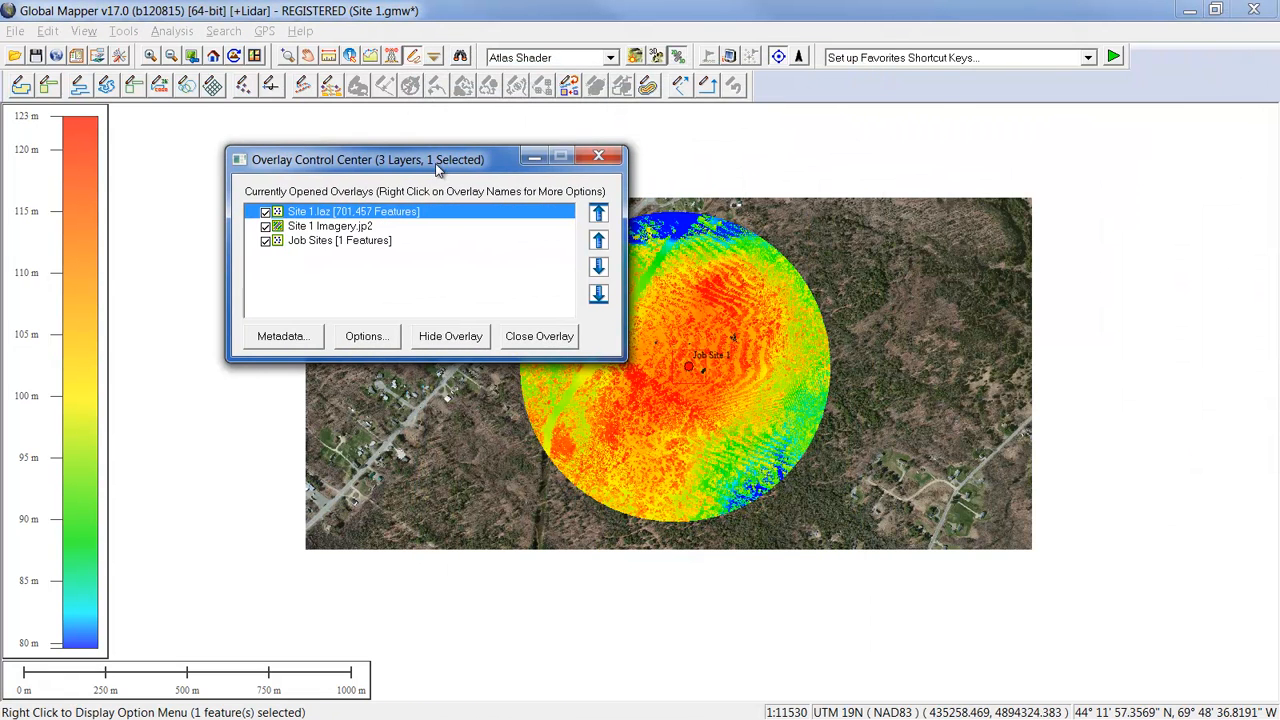
pyautogui.click(265, 226)
pyautogui.click(265, 212)
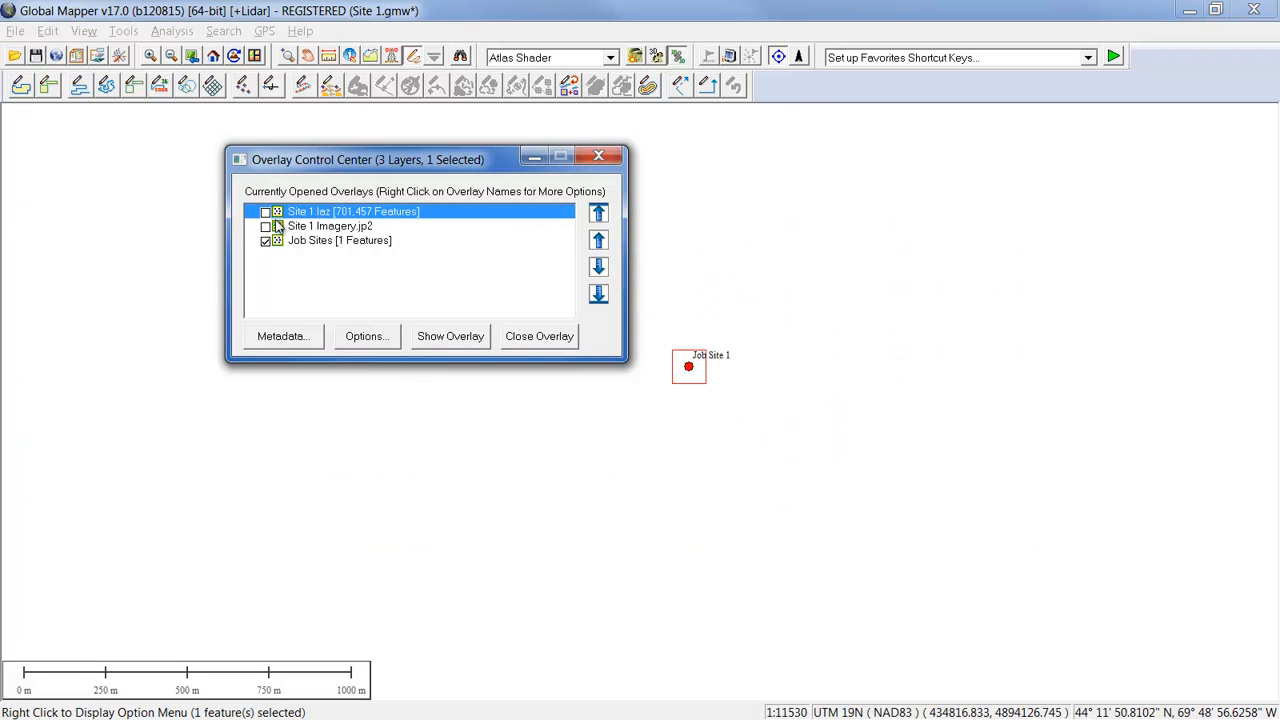
pyautogui.click(798, 445)
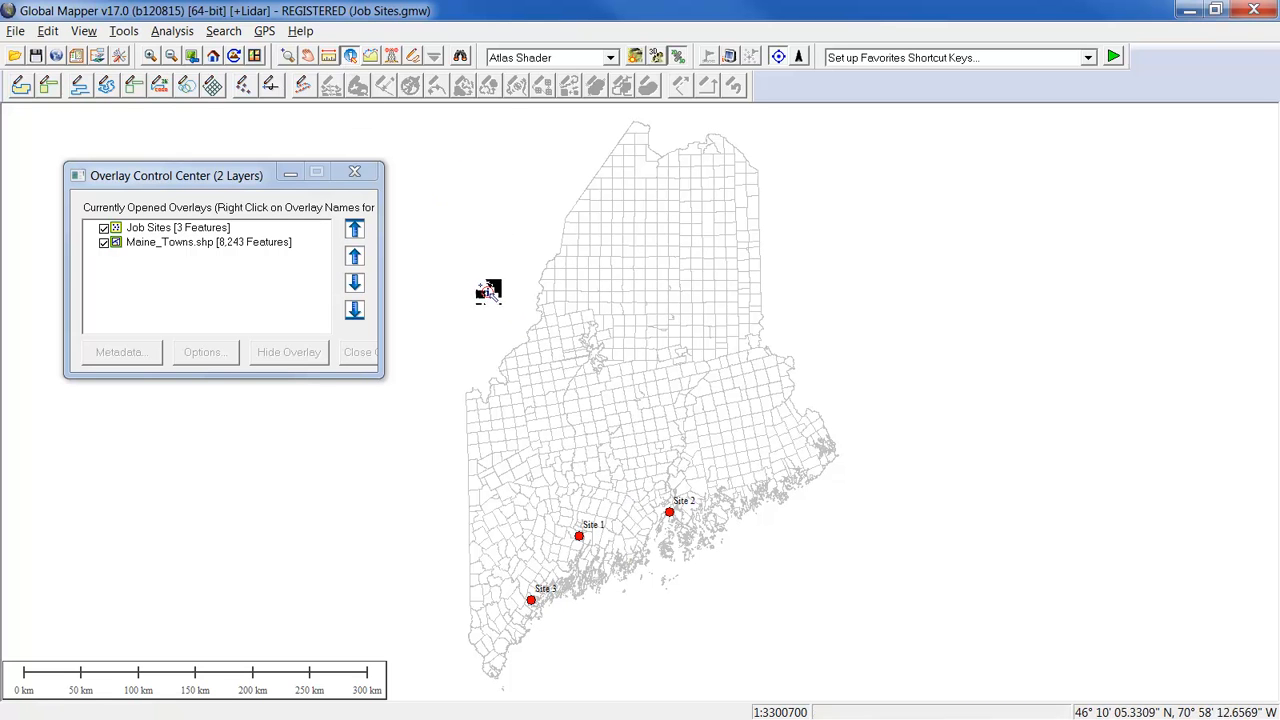
# Query the feature information of a town polygon in western Maine and close it
pyautogui.click(550, 443)
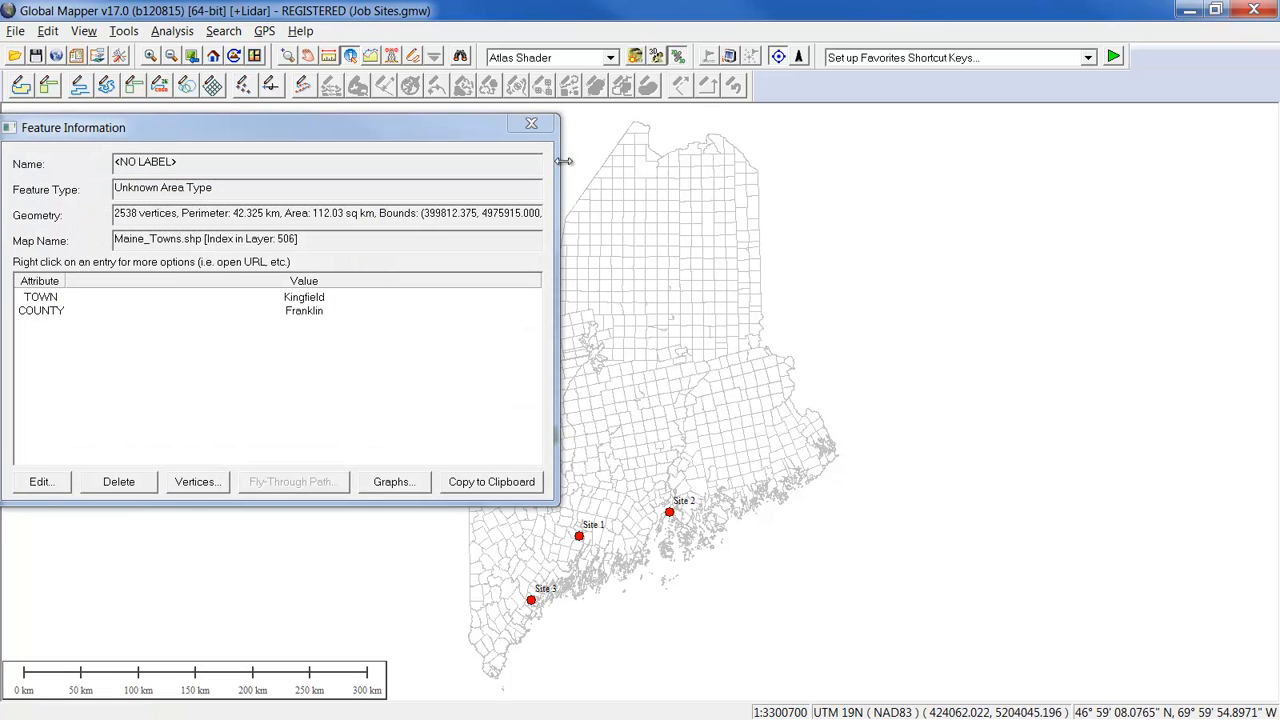
pyautogui.click(531, 123)
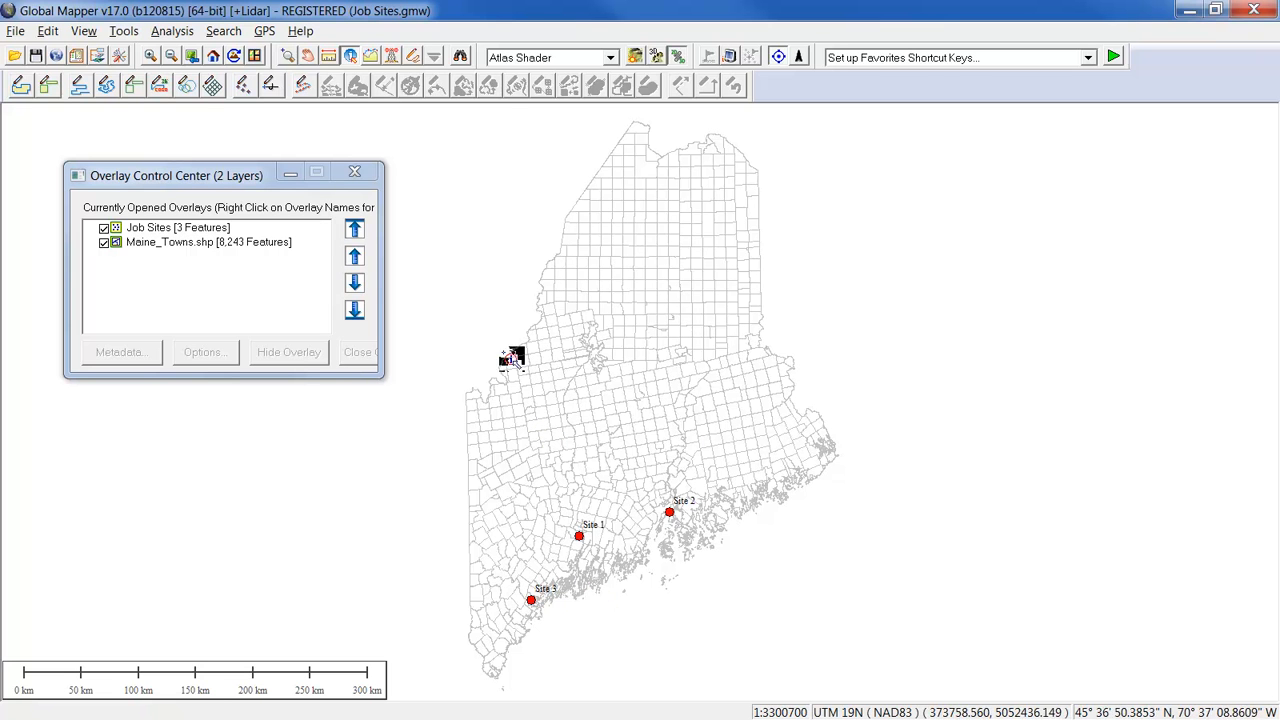
# Turn off feature selection and searching for the Maine_Towns.shp layer and make Job Sites the selected layer
pyautogui.click(160, 247)
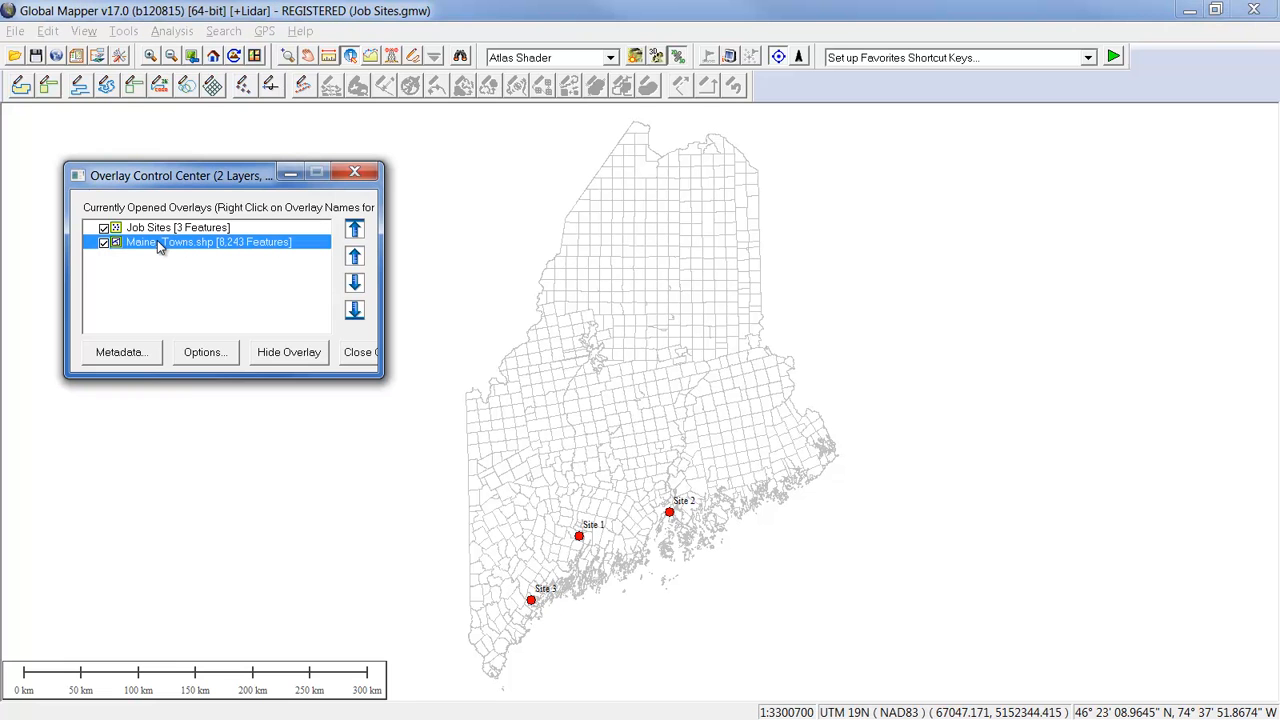
pyautogui.rightClick(160, 247)
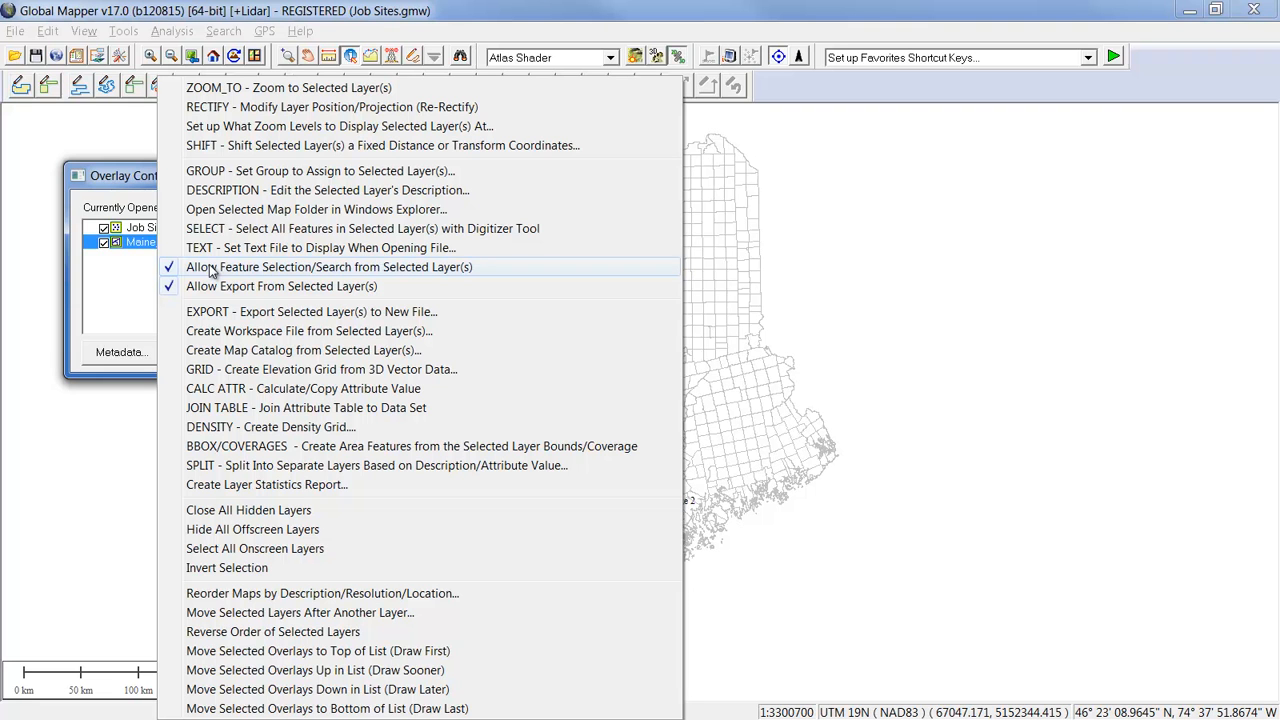
pyautogui.click(210, 268)
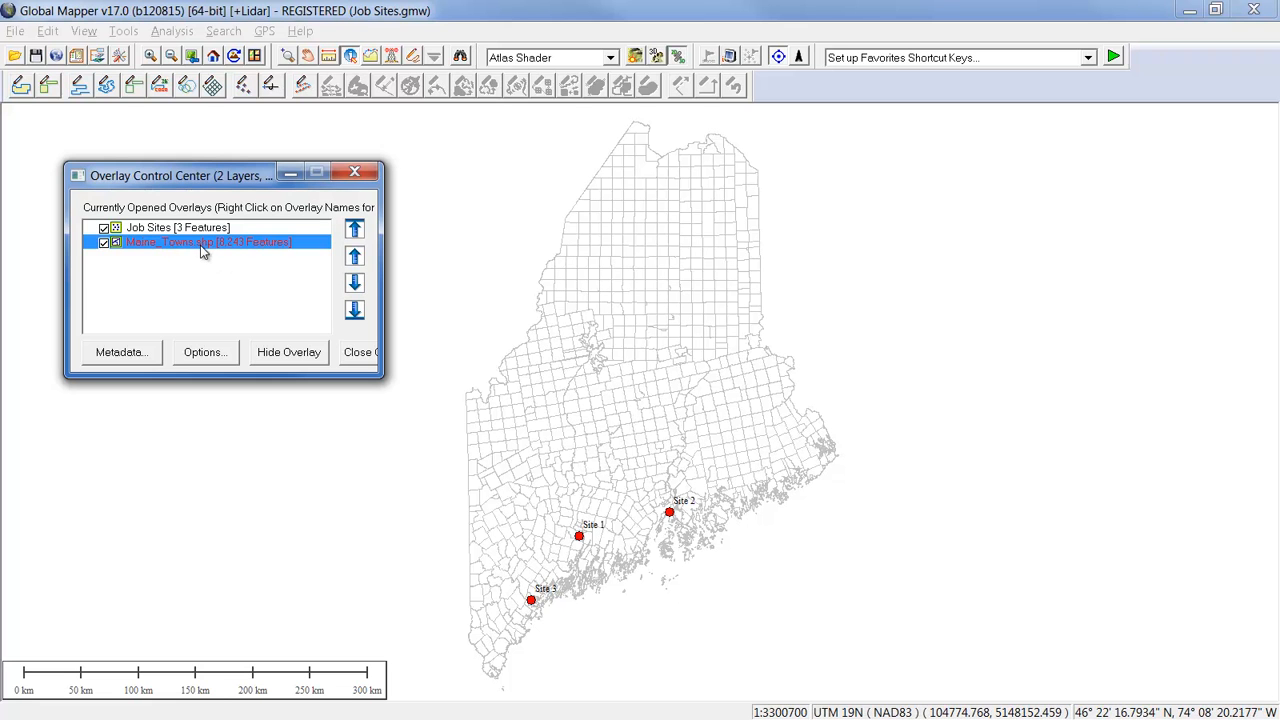
pyautogui.click(180, 231)
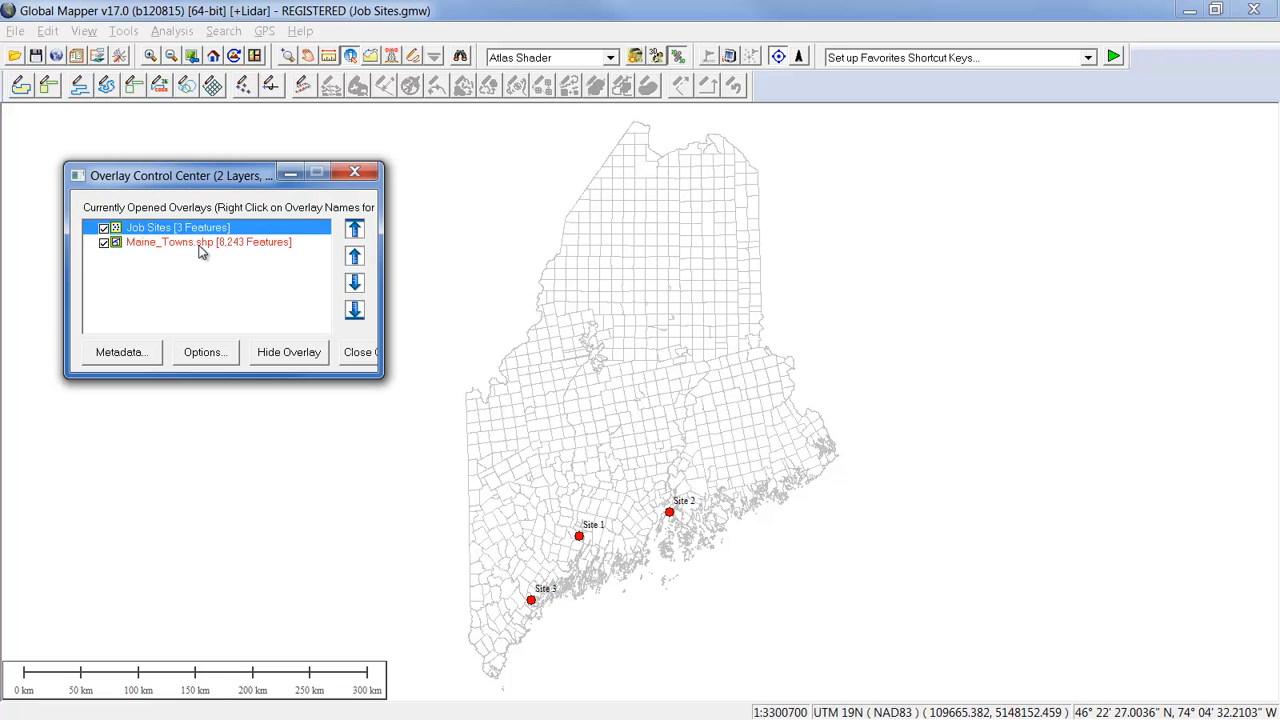
pyautogui.click(588, 374)
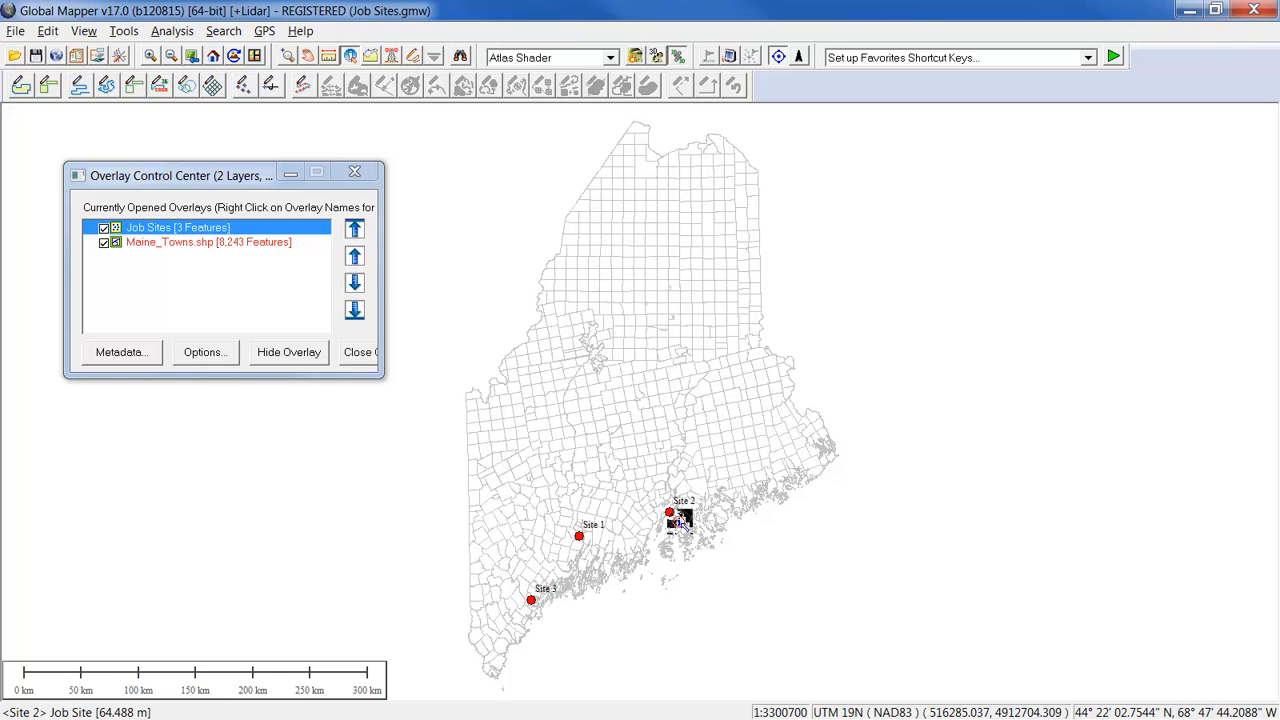
# Open the workspace linked to the Site 2 point in Global Mapper, keeping this open type until tools change and unloading all loaded data
pyautogui.click(671, 515)
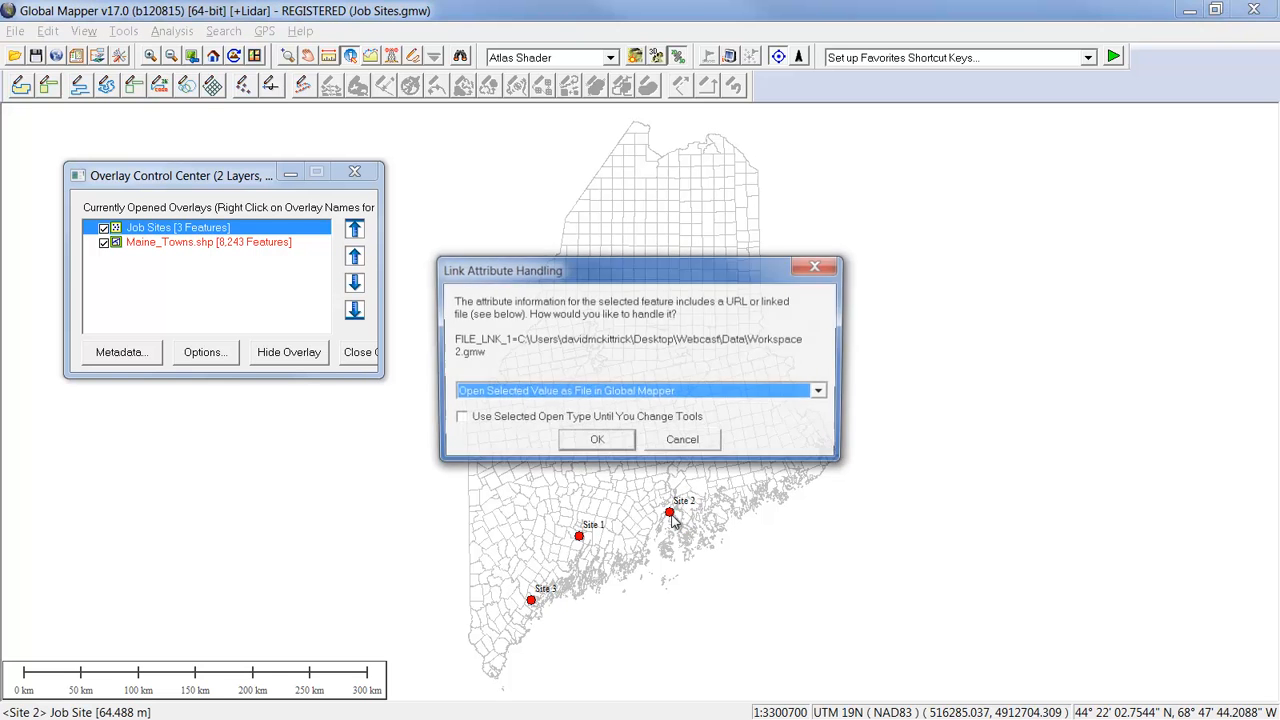
pyautogui.click(562, 394)
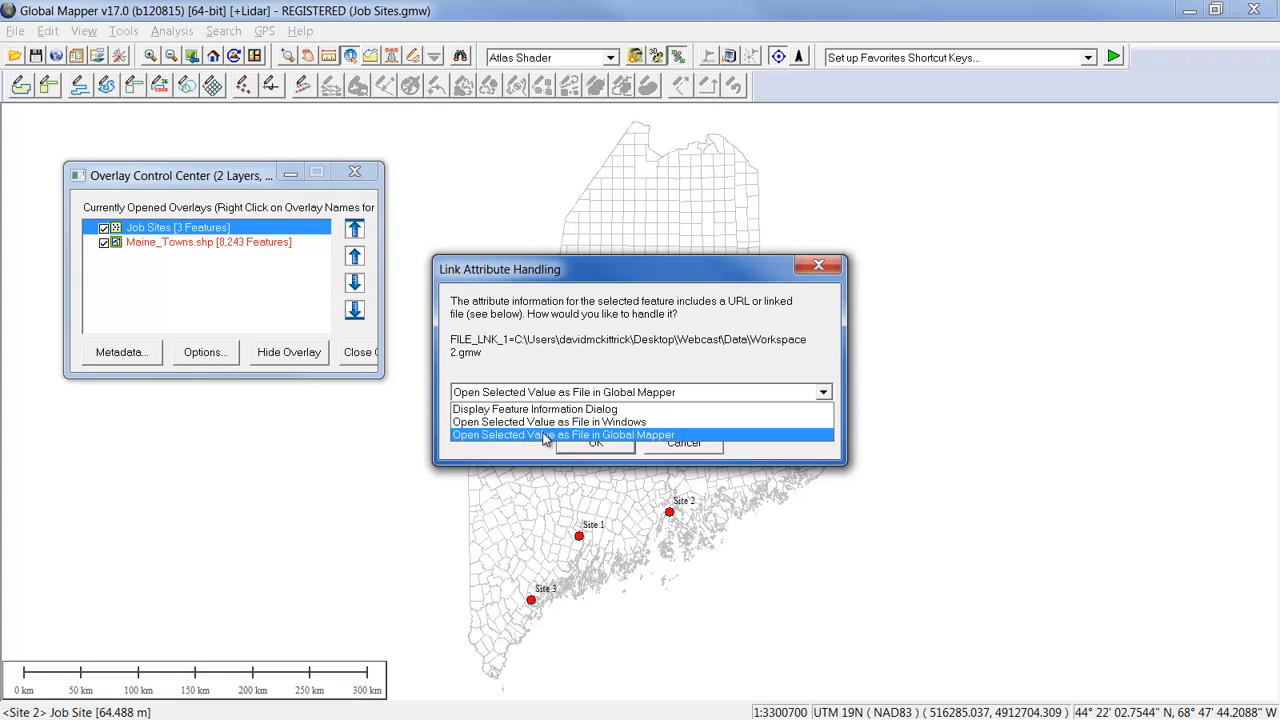
pyautogui.click(547, 436)
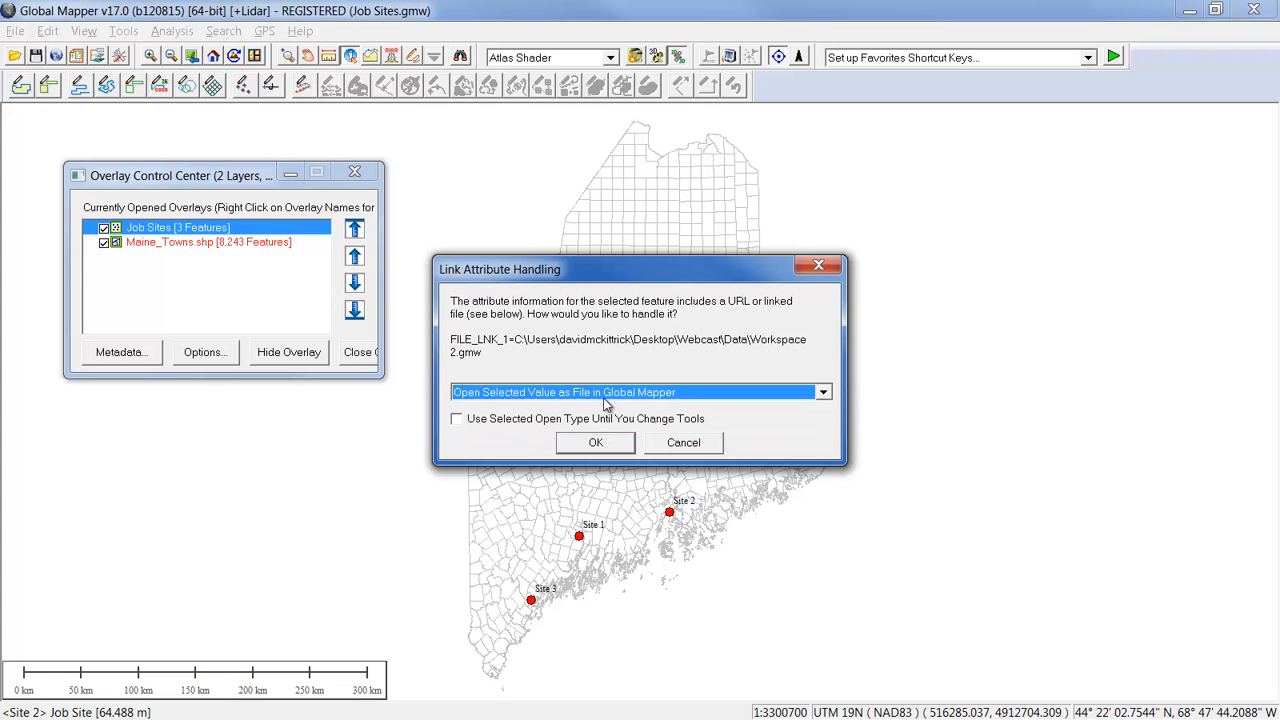
pyautogui.click(456, 420)
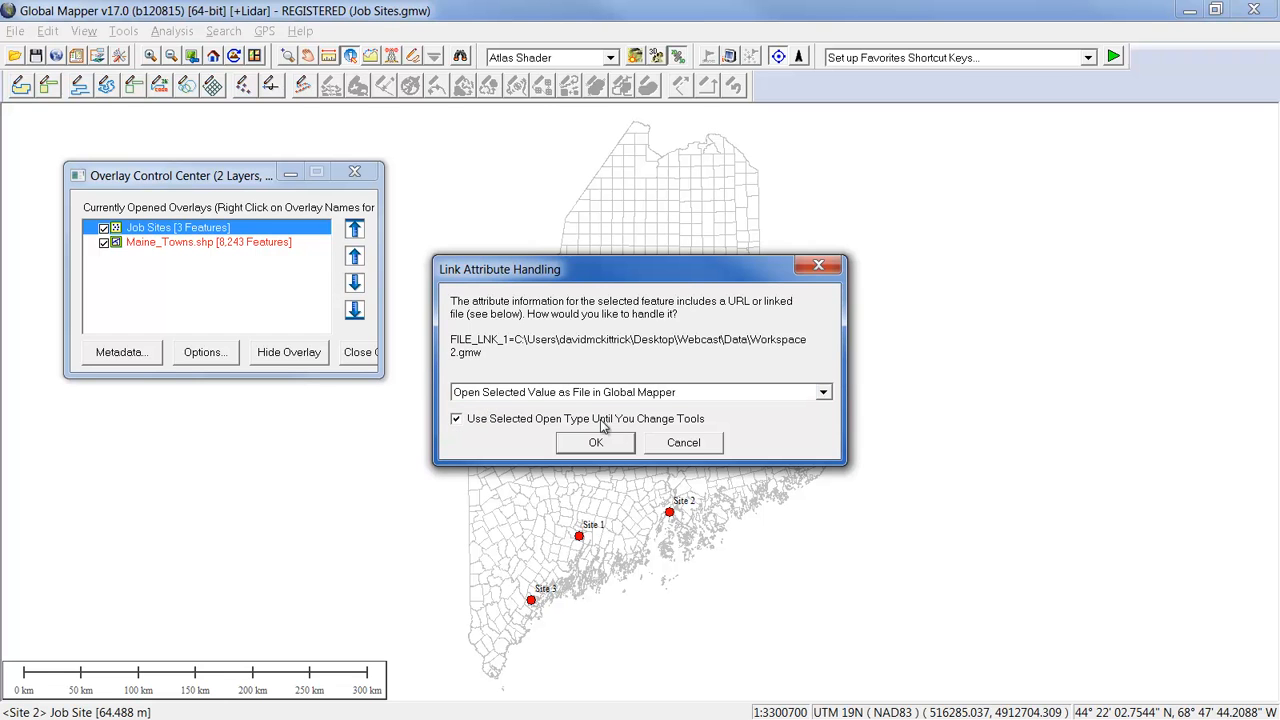
pyautogui.click(598, 444)
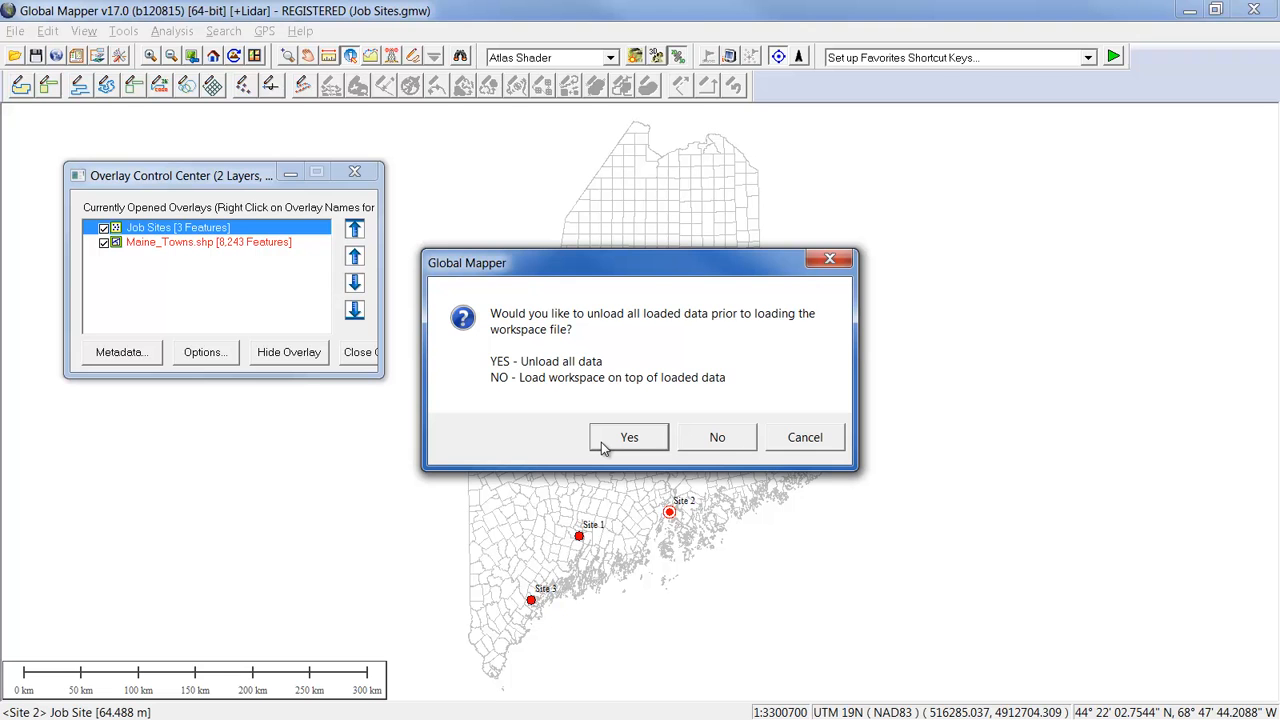
pyautogui.click(622, 437)
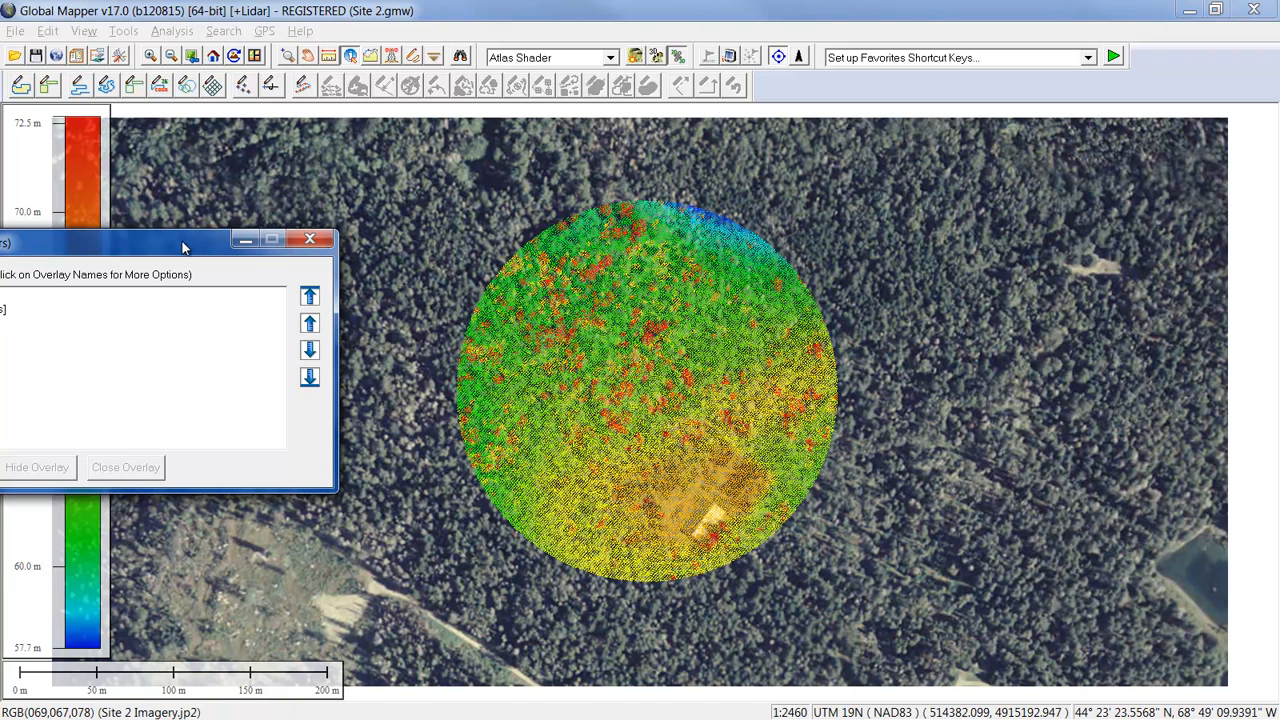
# Examine the layers of the Site 2 workspace in the Overlay Control Center and close it
pyautogui.moveTo(182, 247); pyautogui.dragTo(338, 244)
pyautogui.moveTo(190, 244); pyautogui.dragTo(278, 236)
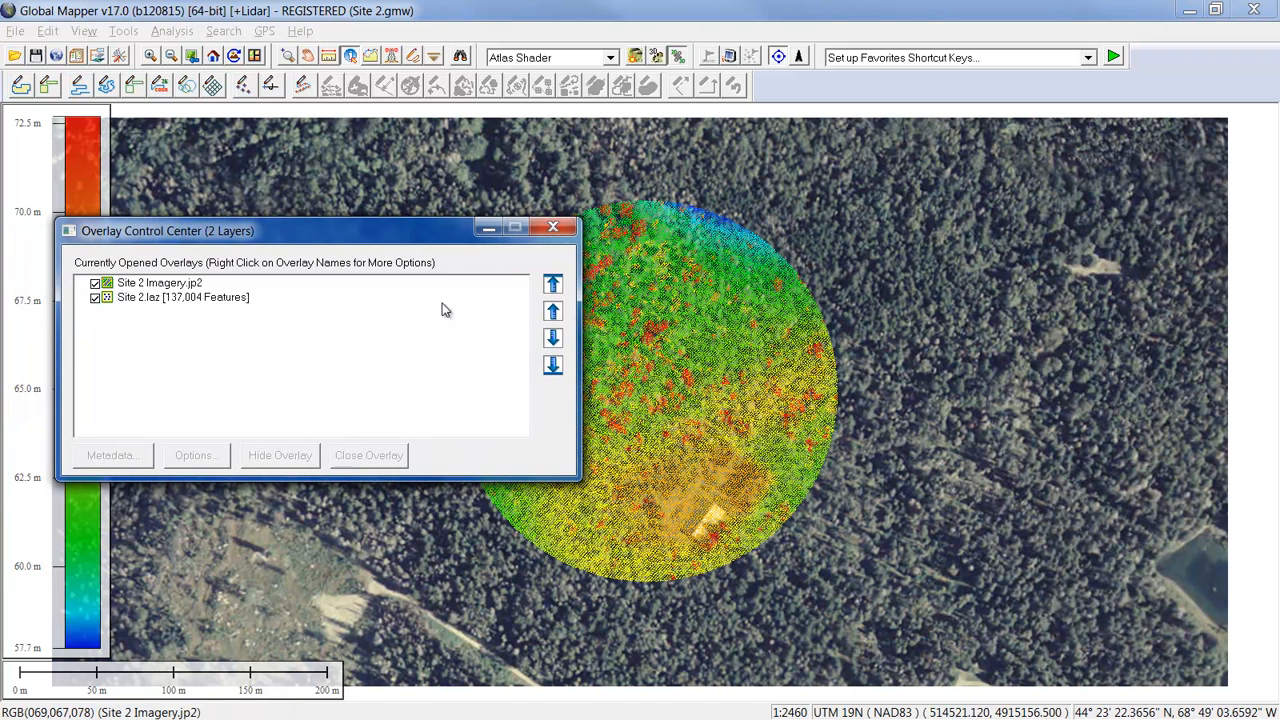
pyautogui.rightClick(178, 300)
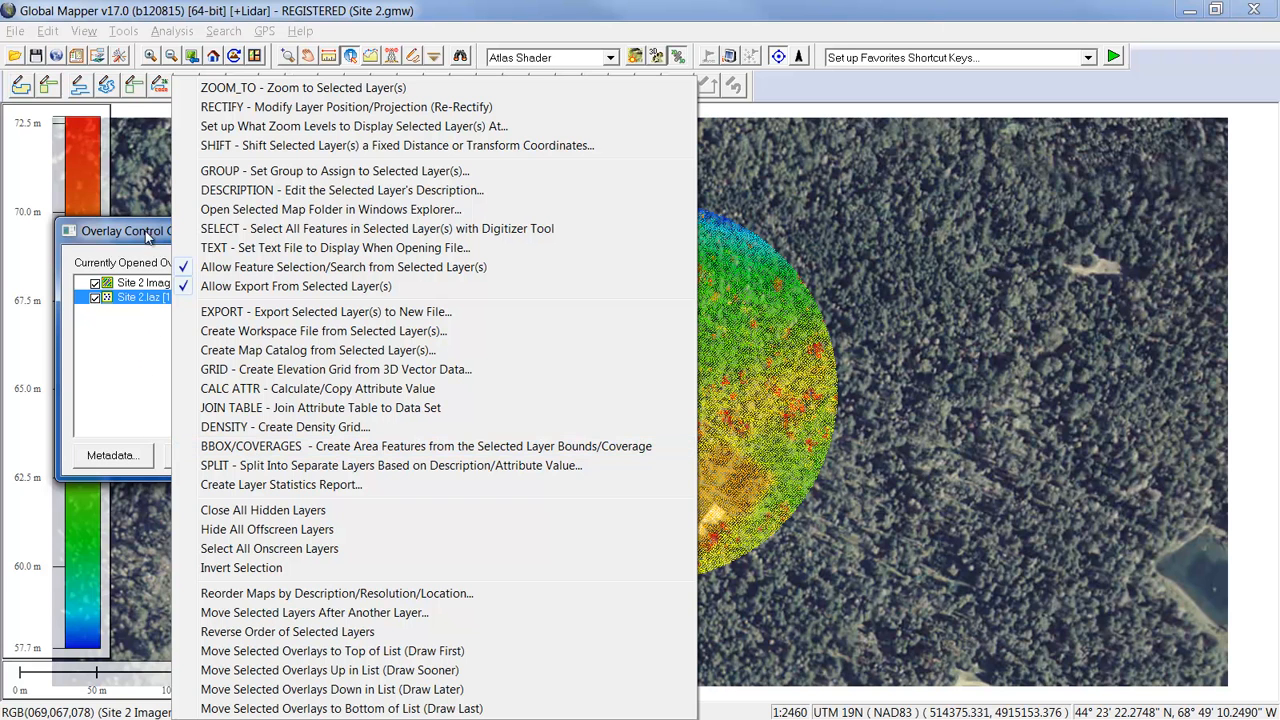
pyautogui.click(143, 227)
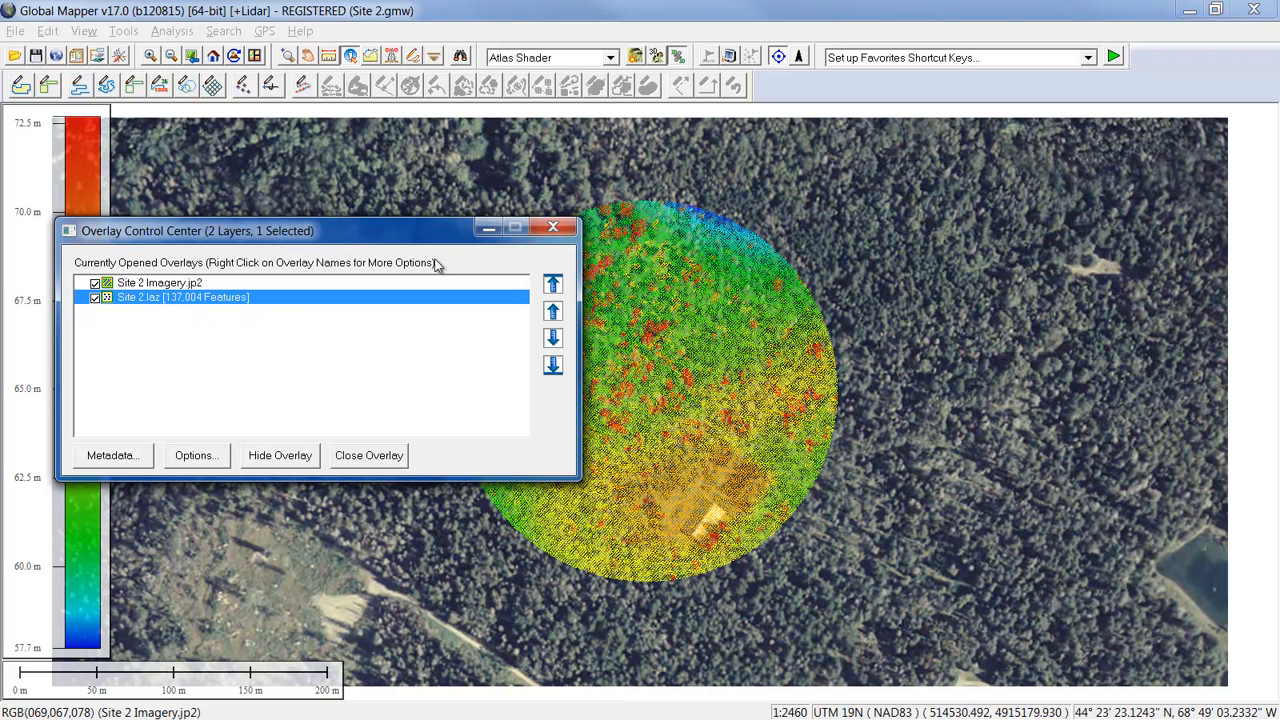
pyautogui.click(555, 229)
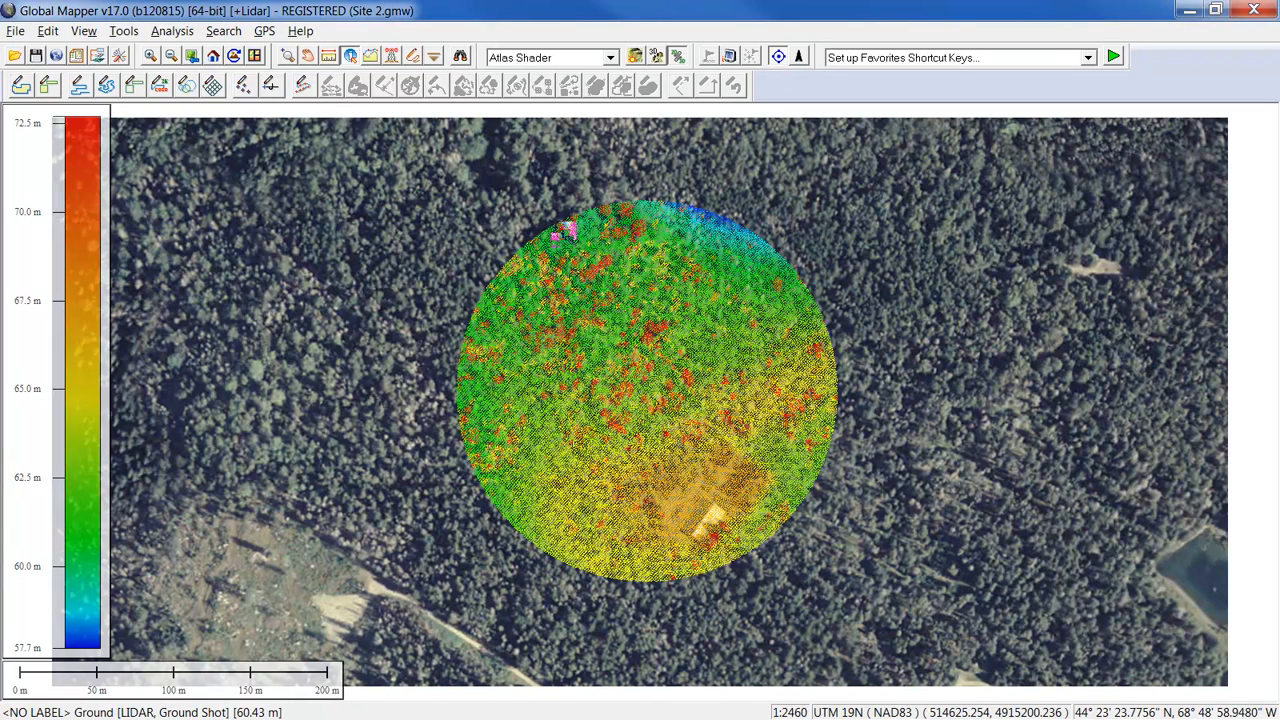
# Replace the Site 2 data with the Job Sites workspace and open the workspace linked to Site 3, unloading all loaded data
pyautogui.hotkey('ctrl', 'u')
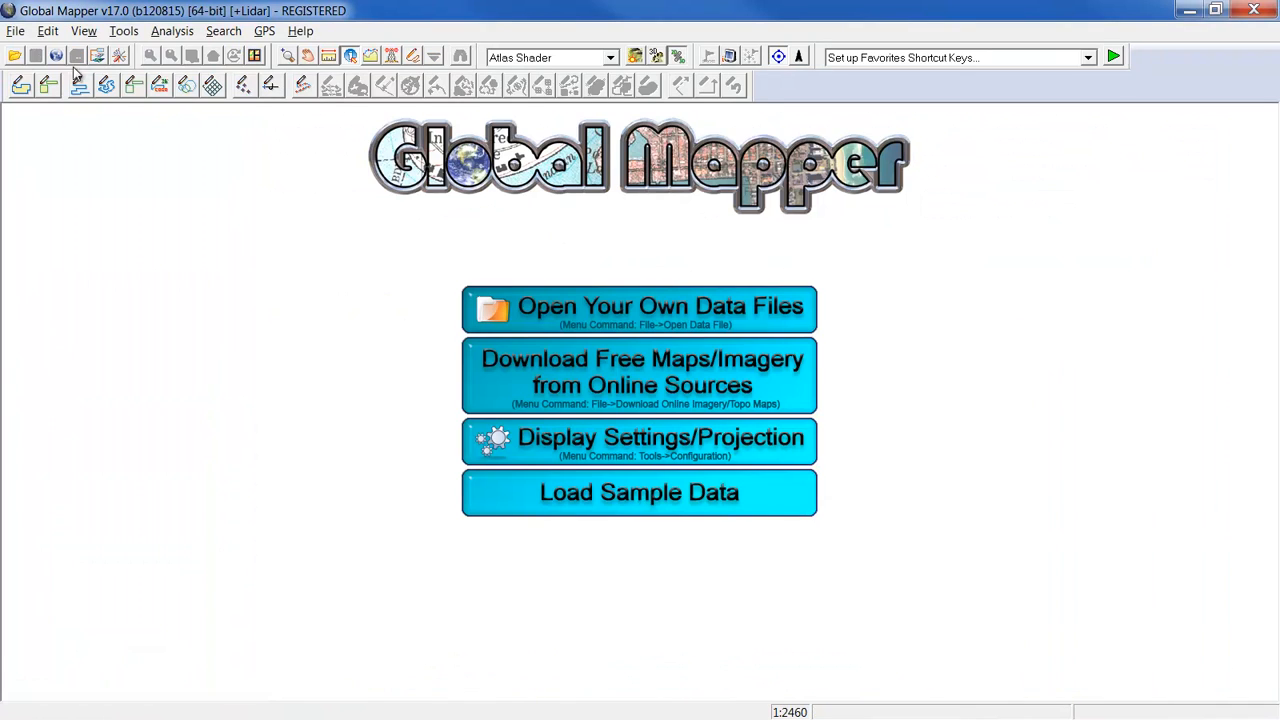
pyautogui.click(15, 31)
pyautogui.click(75, 464)
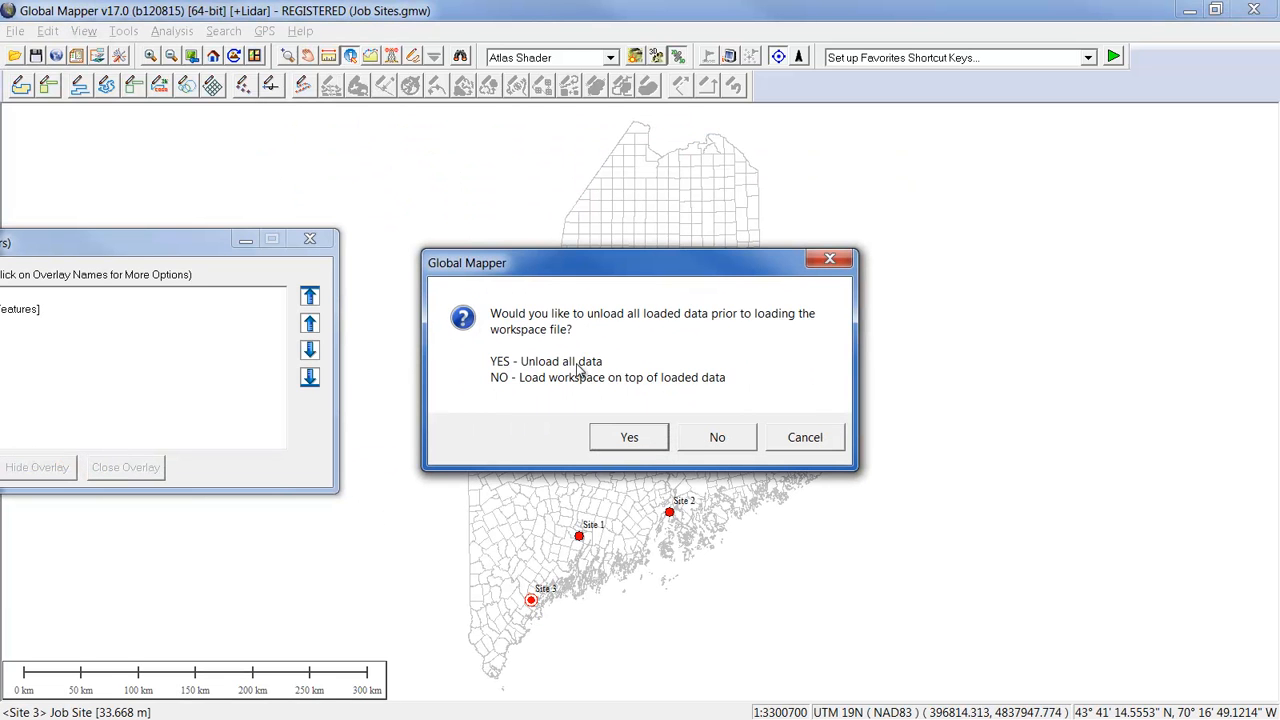
pyautogui.click(629, 438)
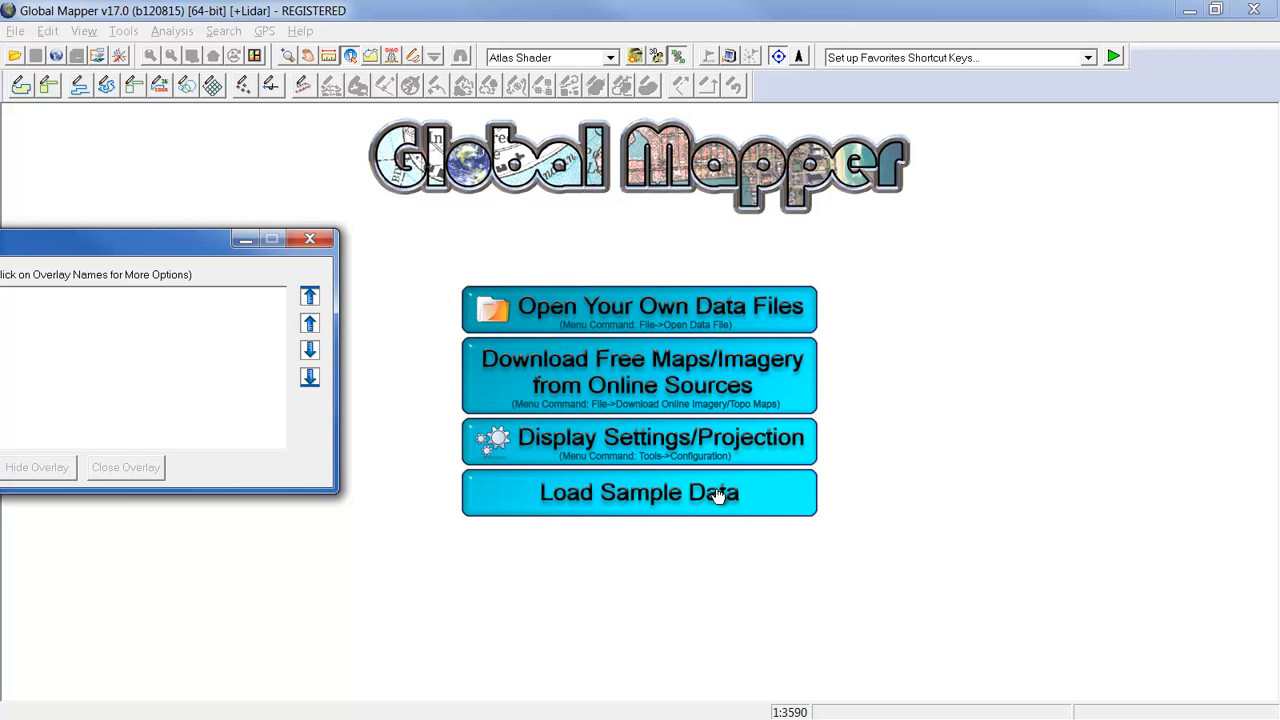
# Load the default sample data and browse in Windows Explorer to the SampleData folder under C:\Program Files\GlobalMapper17_64bit
pyautogui.click(666, 497)
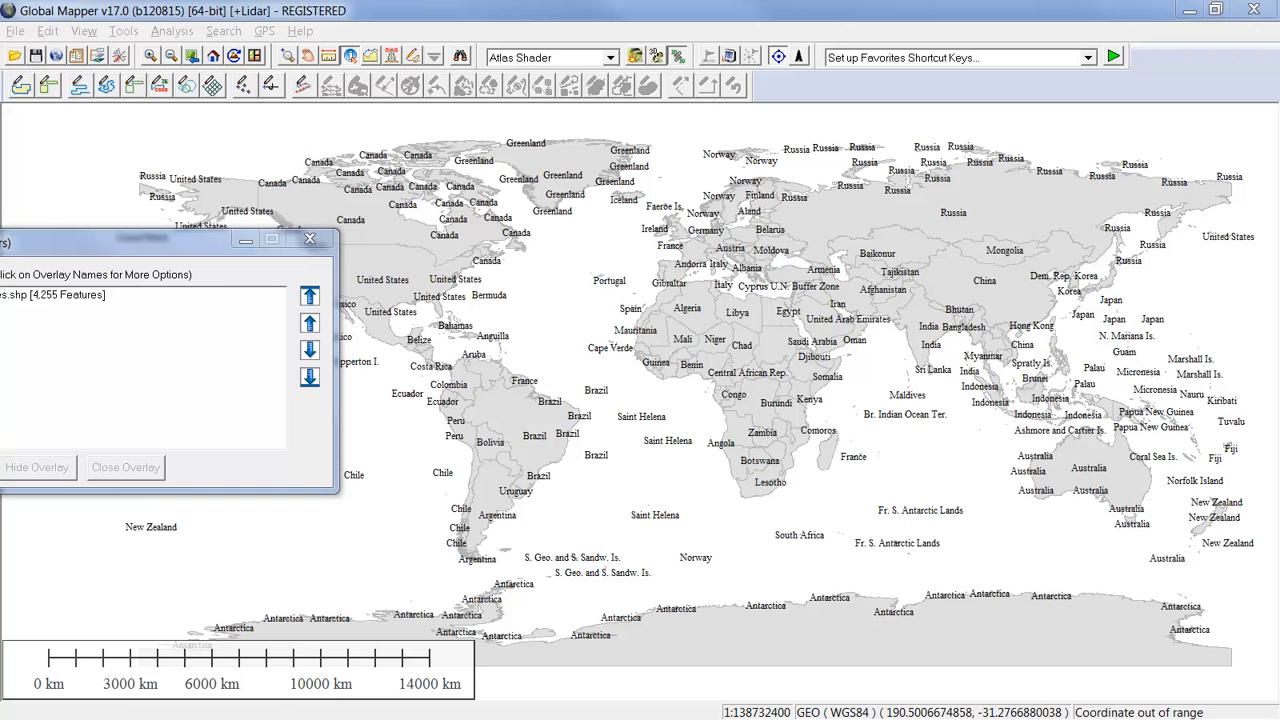
pyautogui.moveTo(1279, 80); pyautogui.dragTo(585, 89)
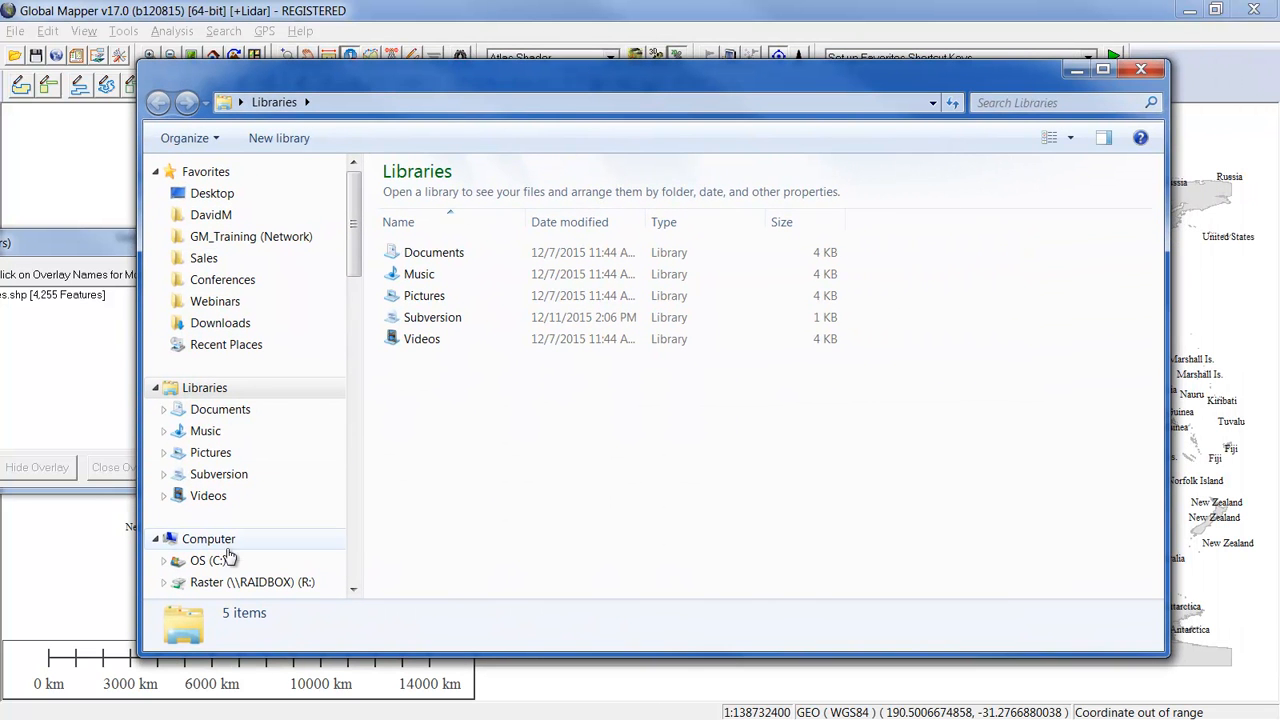
pyautogui.click(222, 565)
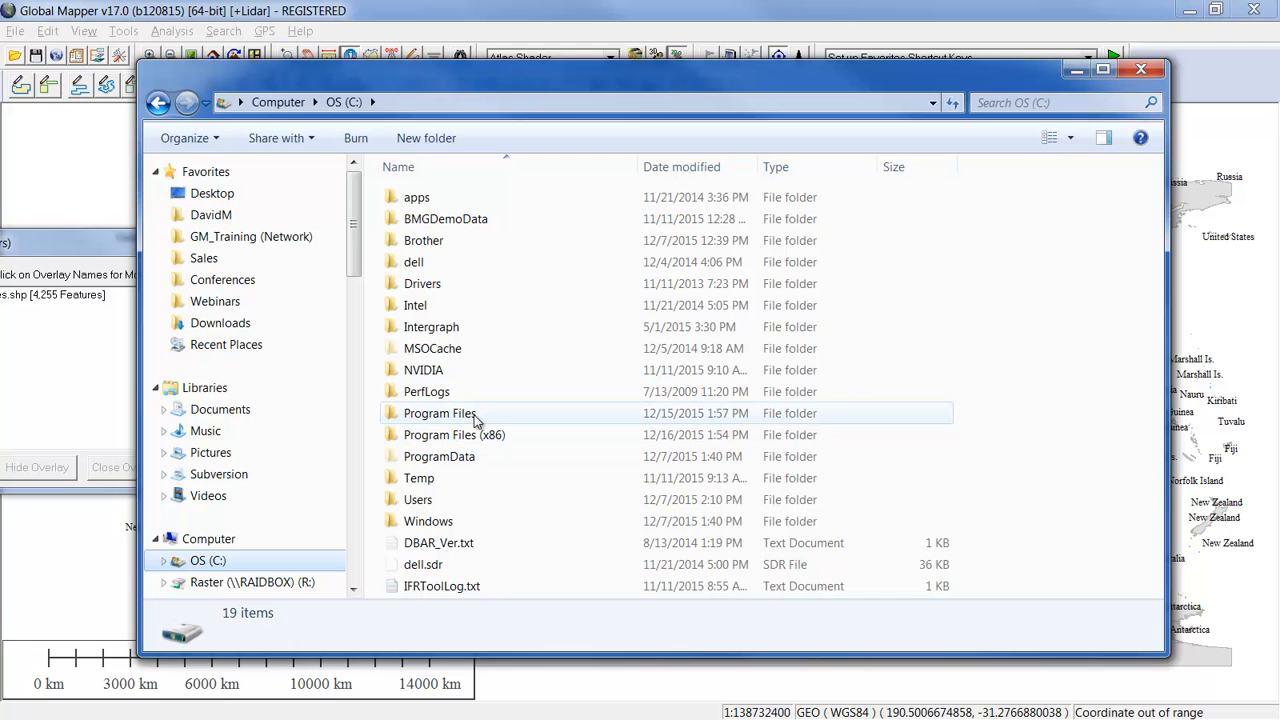
pyautogui.doubleClick(474, 414)
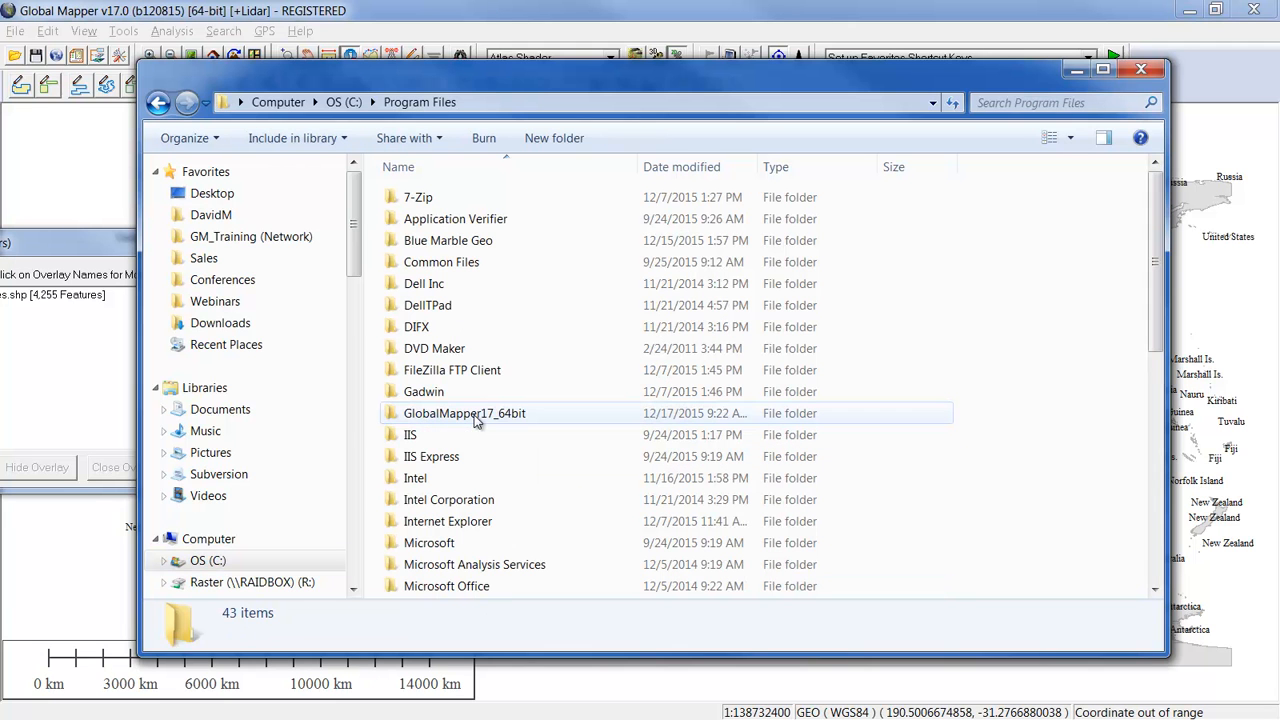
pyautogui.doubleClick(520, 414)
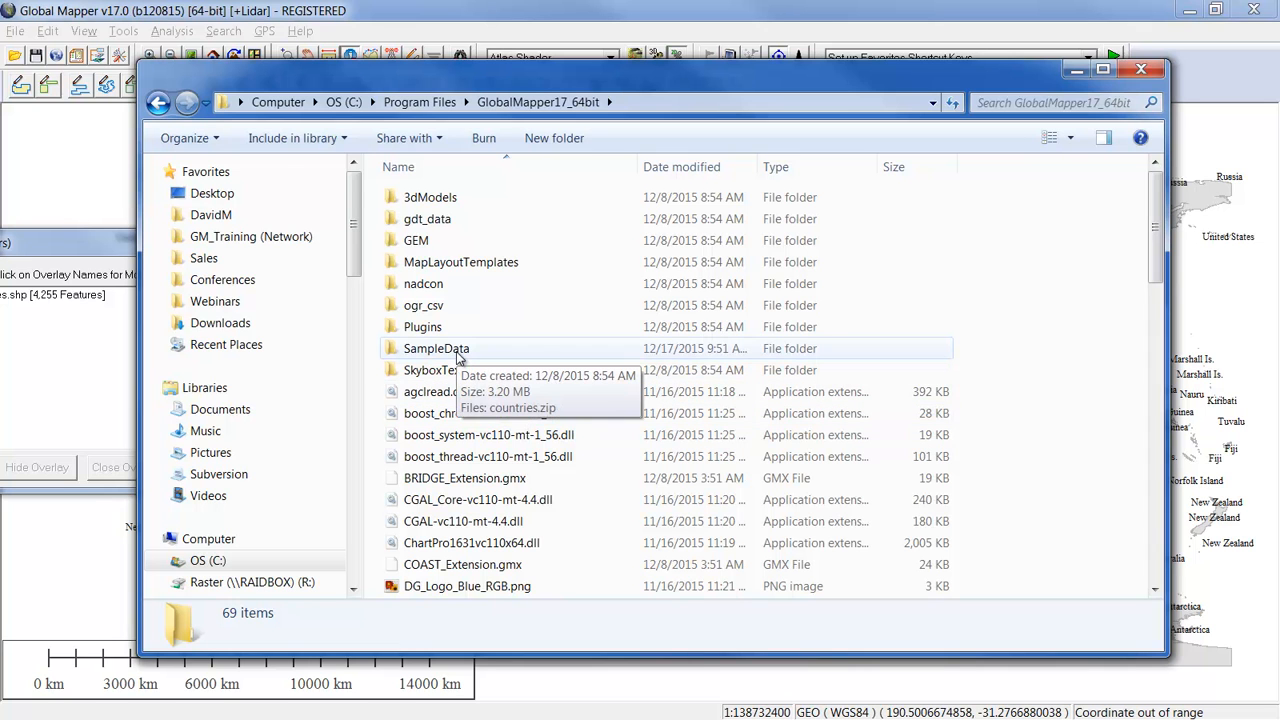
pyautogui.doubleClick(458, 352)
# Replace countries.zip in the SampleData folder with Job Sites.gmw and close the folder window
pyautogui.click(445, 201)
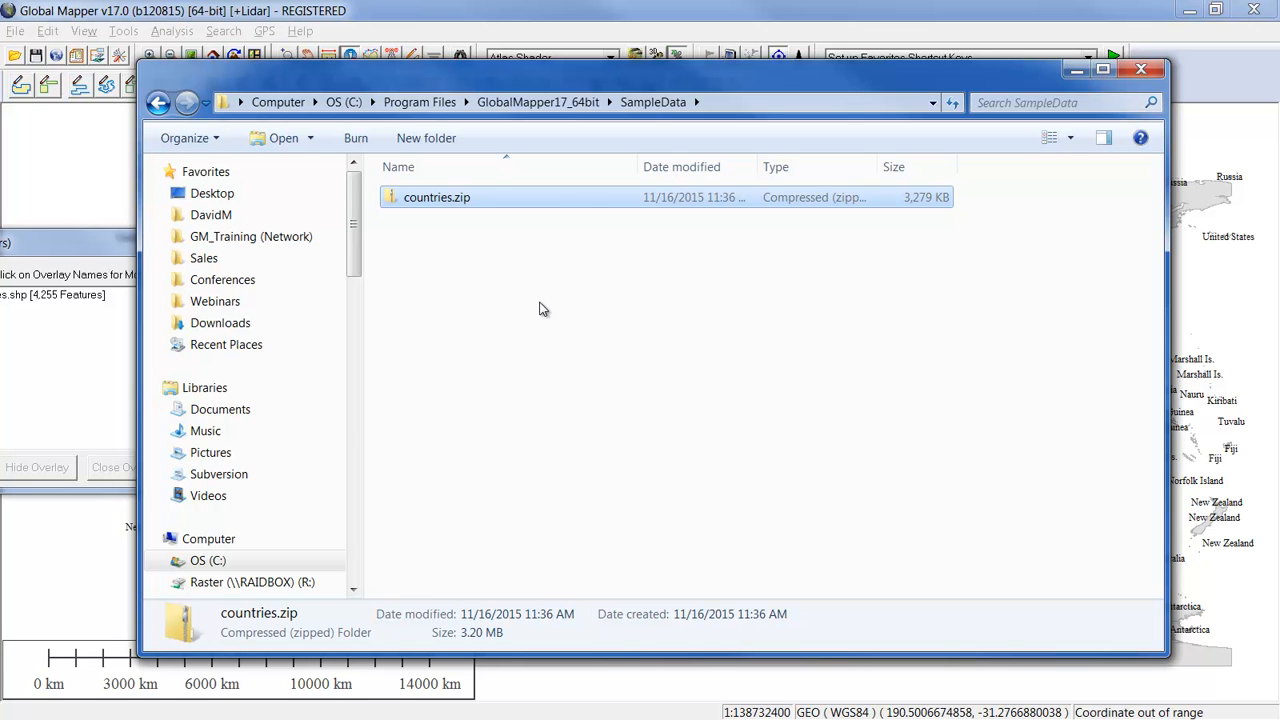
pyautogui.moveTo(461, 207); pyautogui.dragTo(1270, 390)
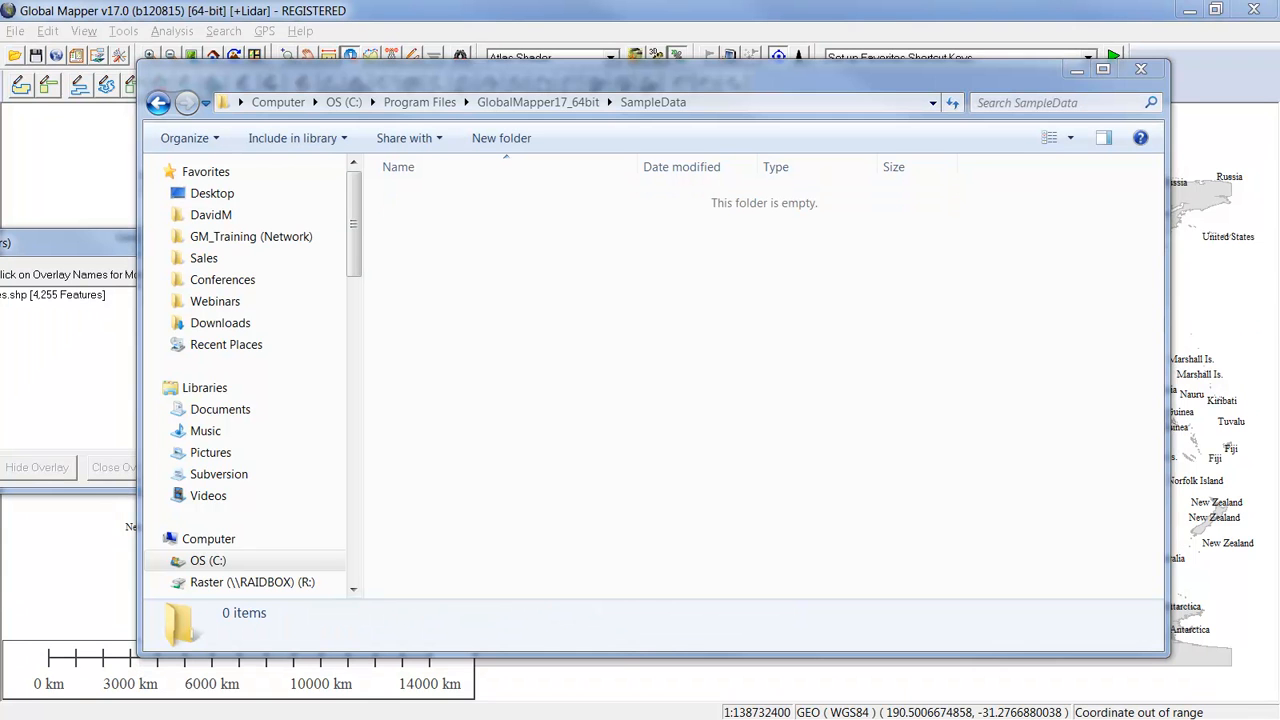
pyautogui.moveTo(1279, 235); pyautogui.dragTo(757, 342)
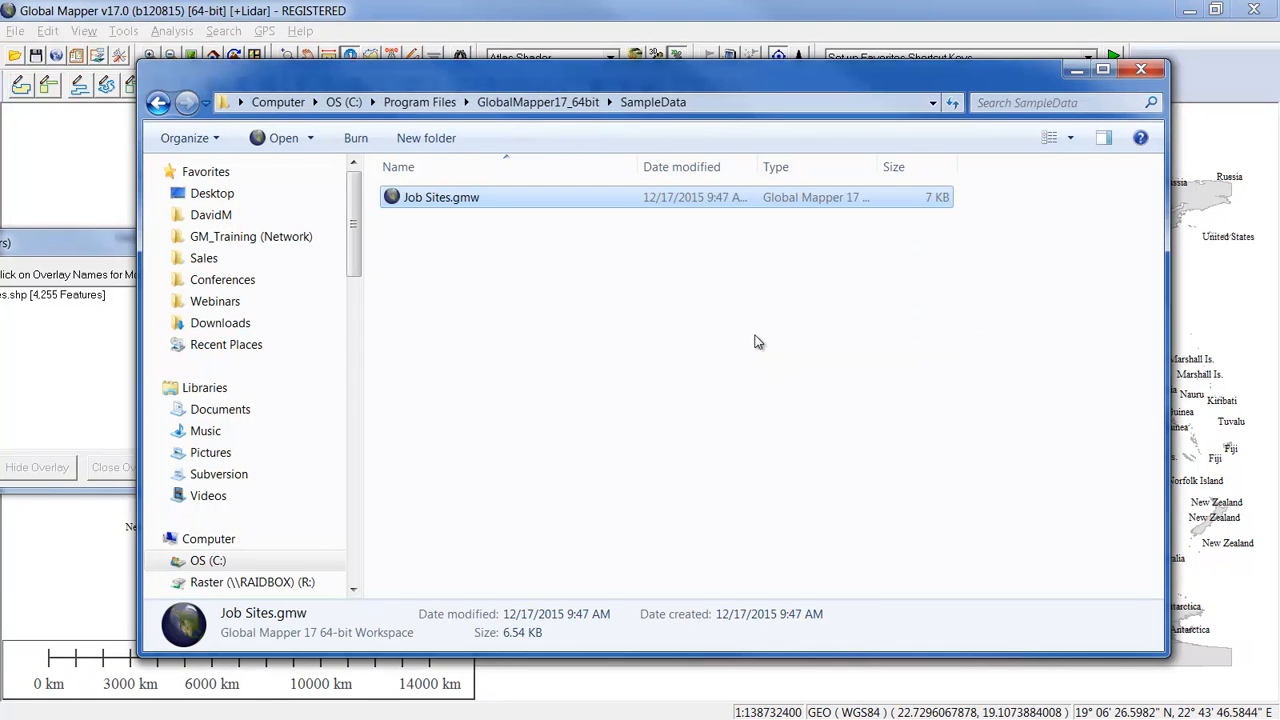
pyautogui.click(1142, 70)
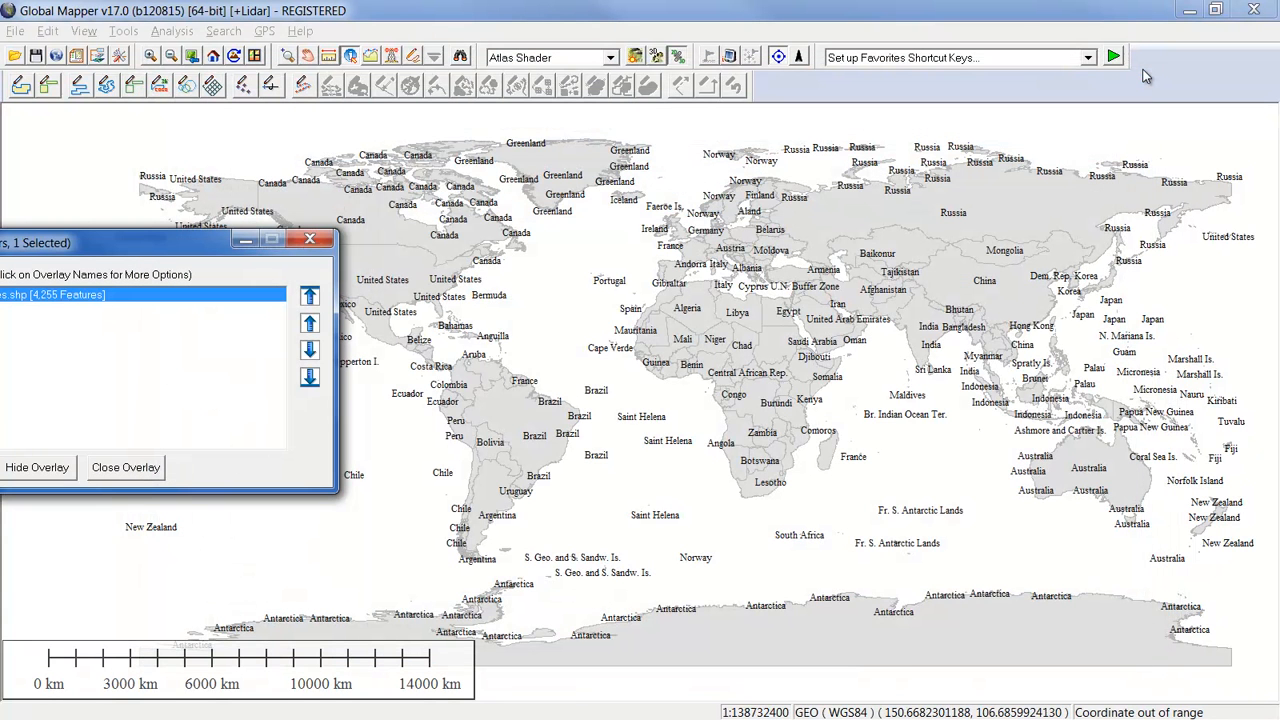
# Unload the world map, load the customized sample data, and open the workspace linked to Site 1, unloading all loaded data
pyautogui.hotkey('ctrl', 'u')
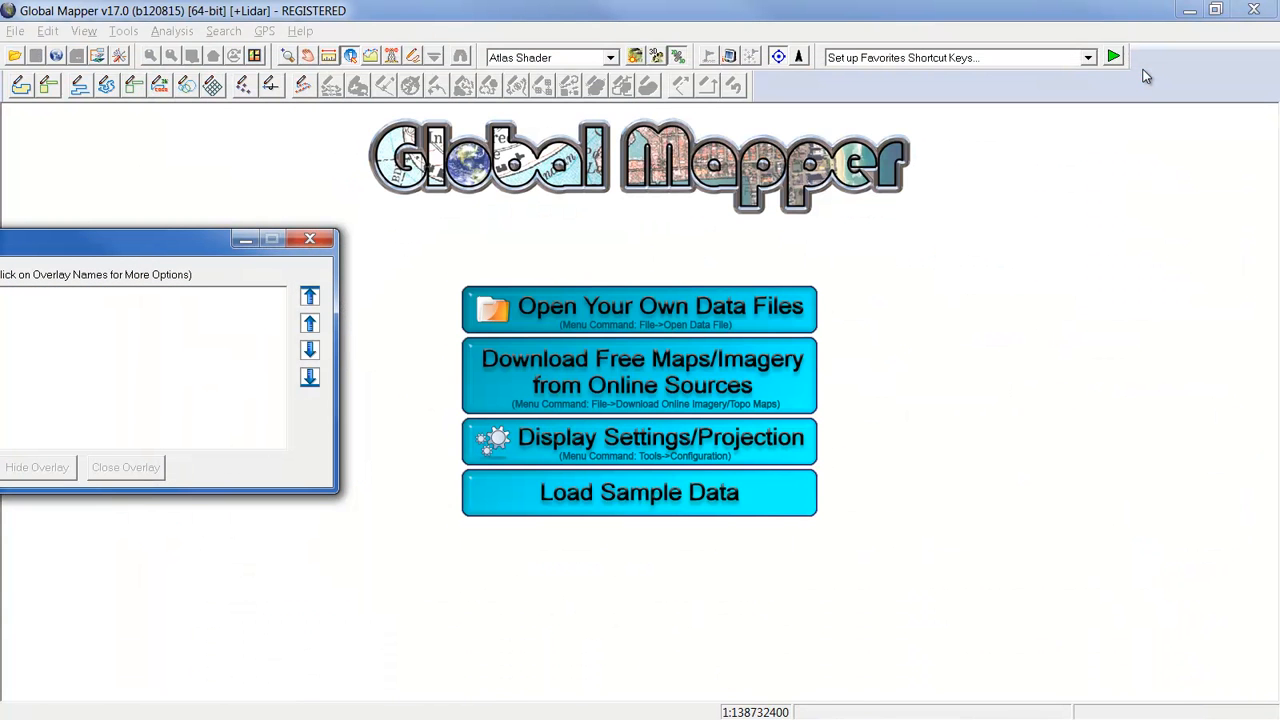
pyautogui.click(627, 496)
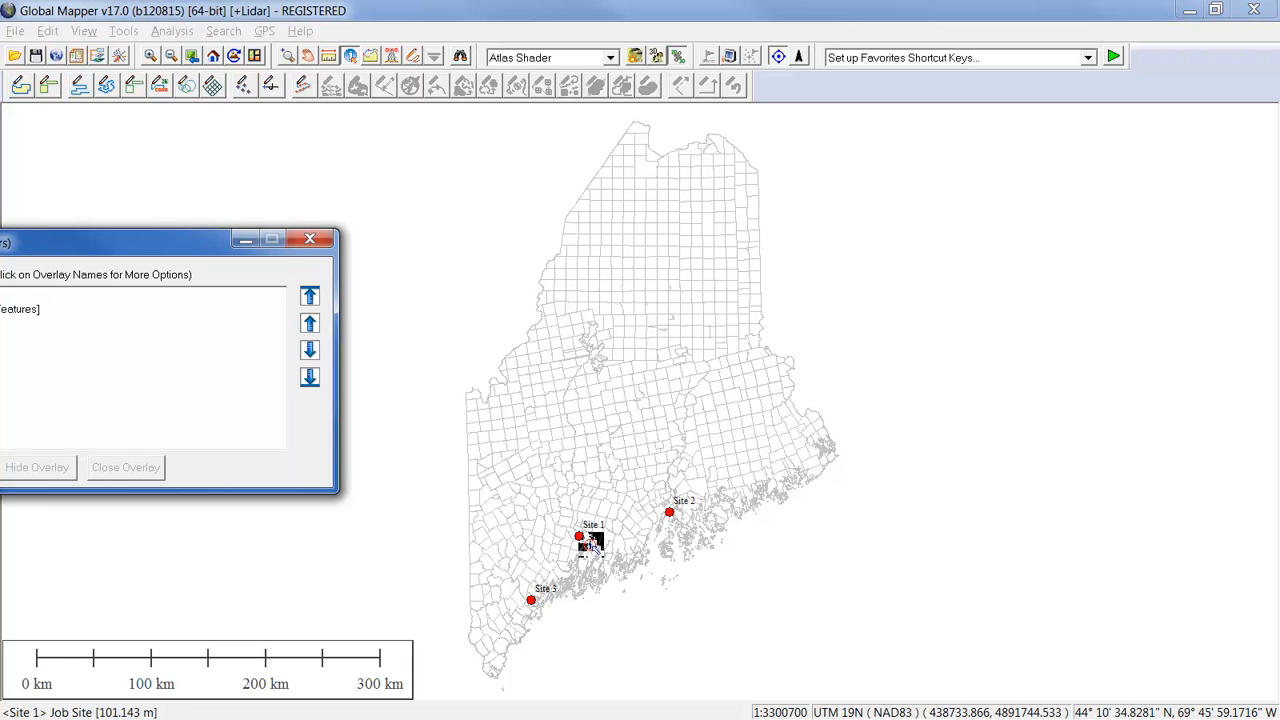
pyautogui.click(592, 540)
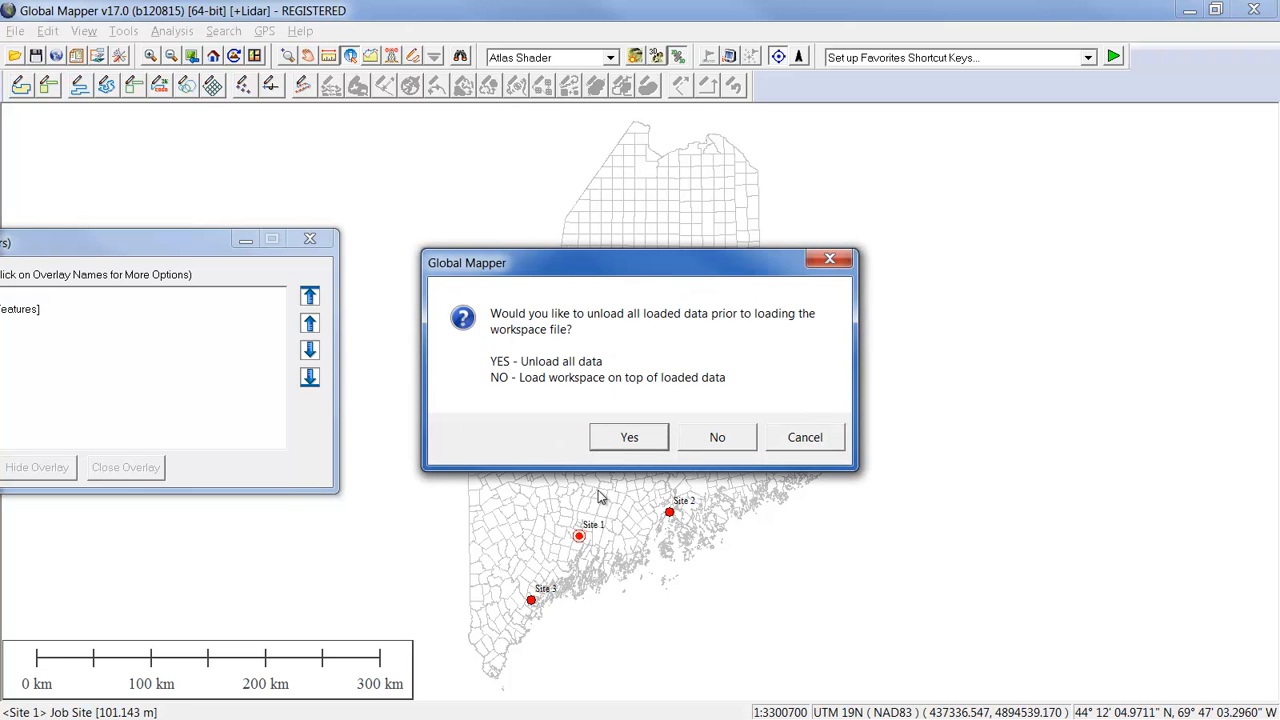
pyautogui.click(638, 434)
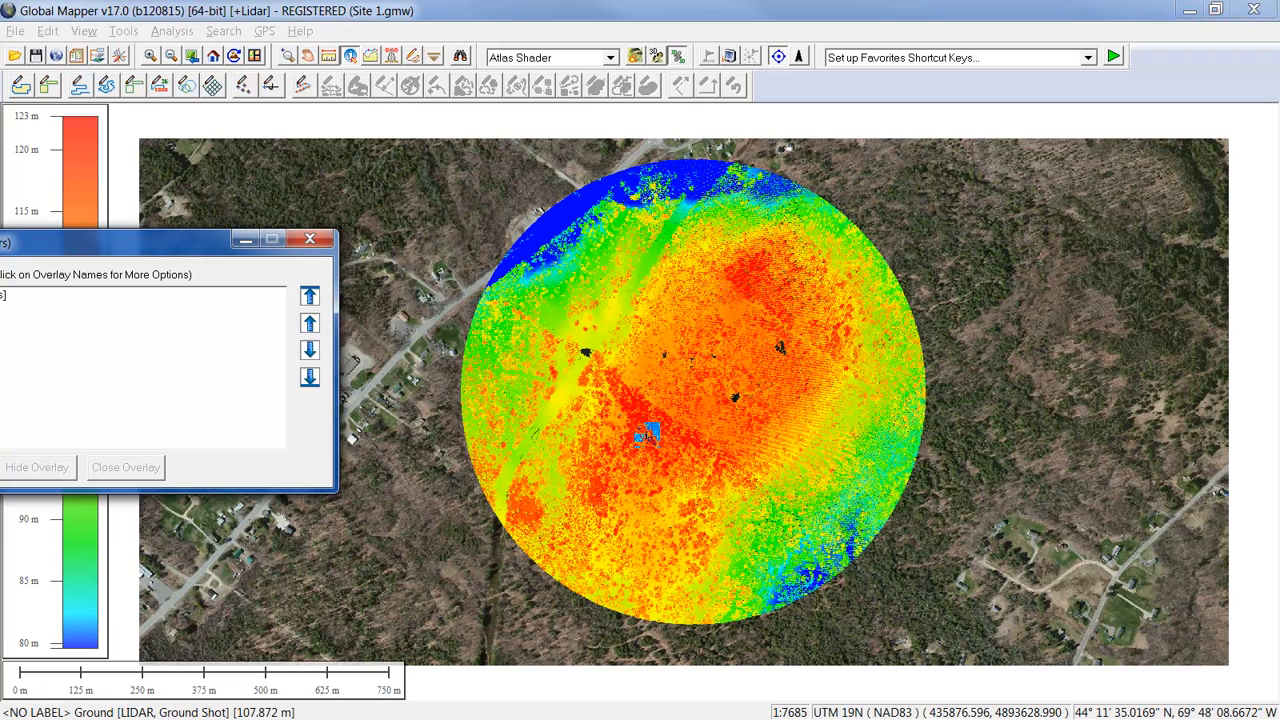
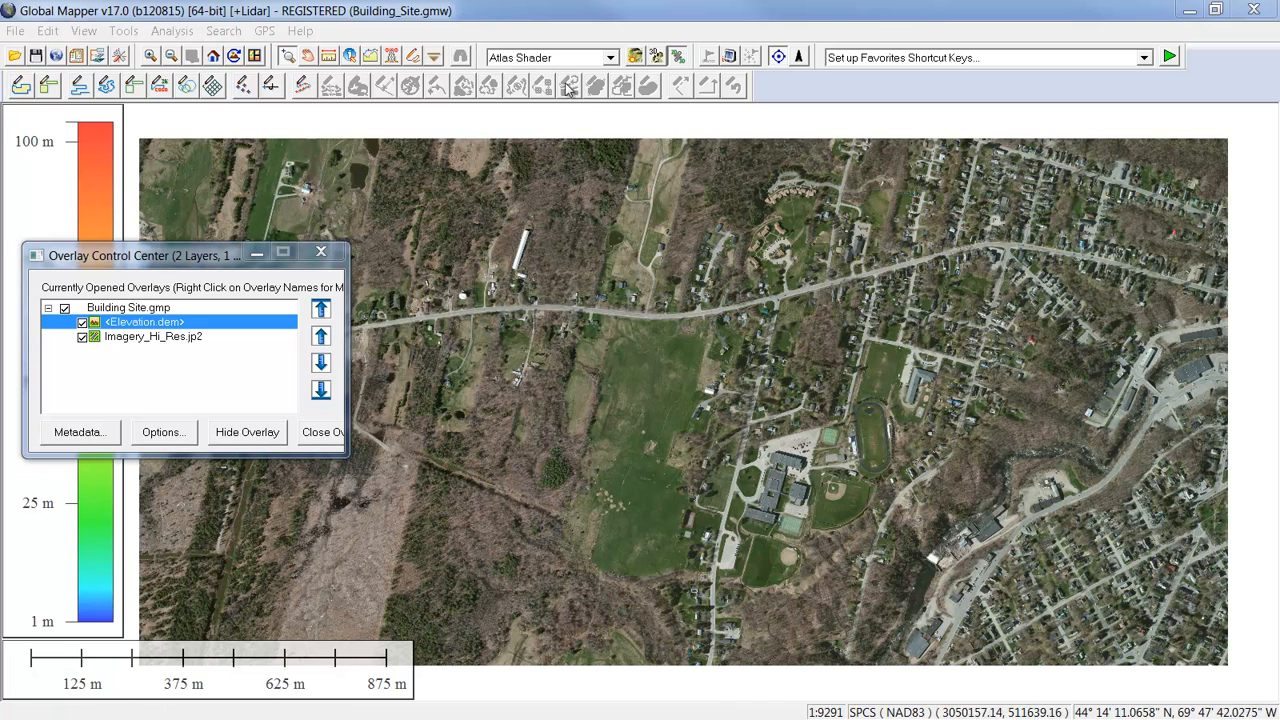
# Start inserting a pad site from the library in the green field south of the main road with the Digitizer tool
pyautogui.click(415, 56)
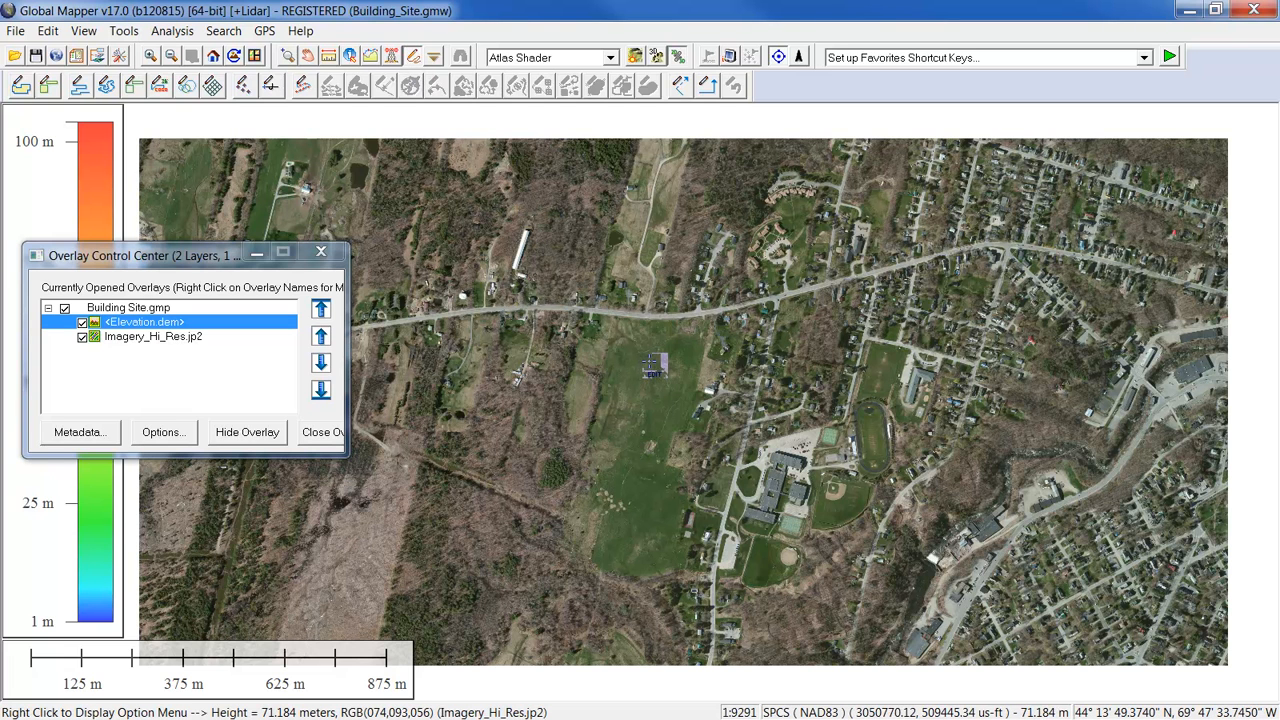
pyautogui.rightClick(655, 366)
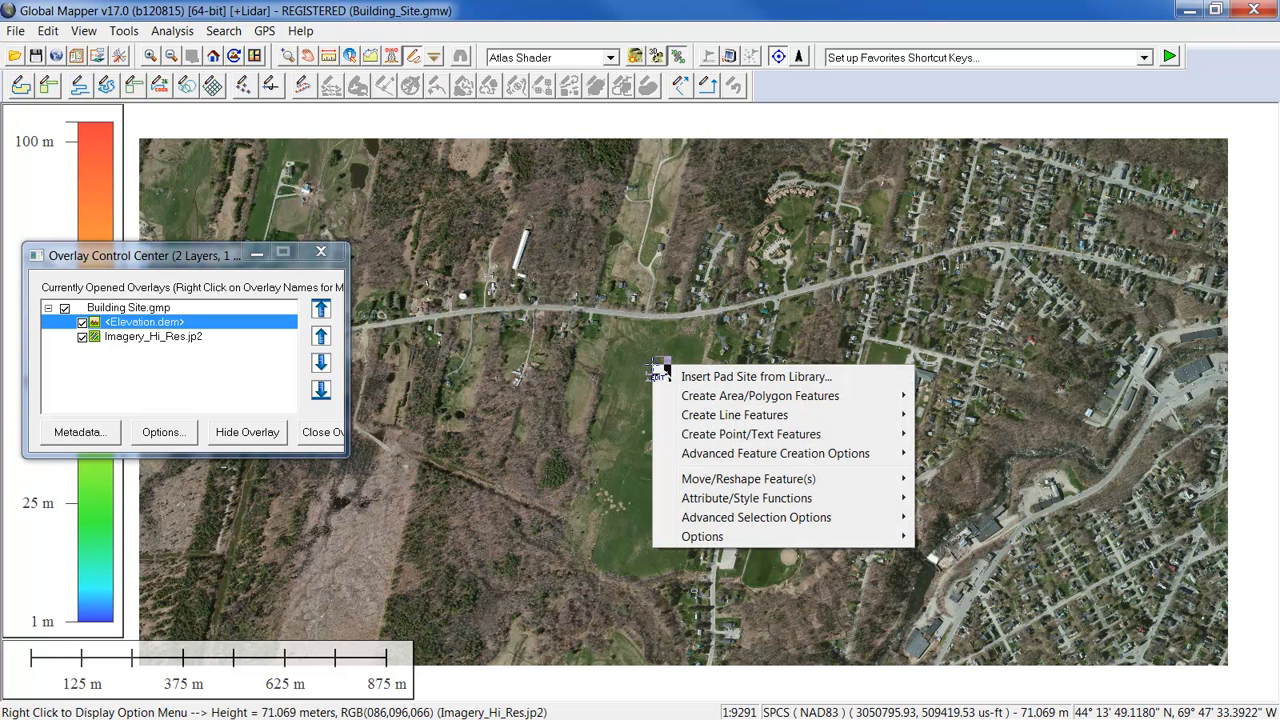
pyautogui.click(712, 377)
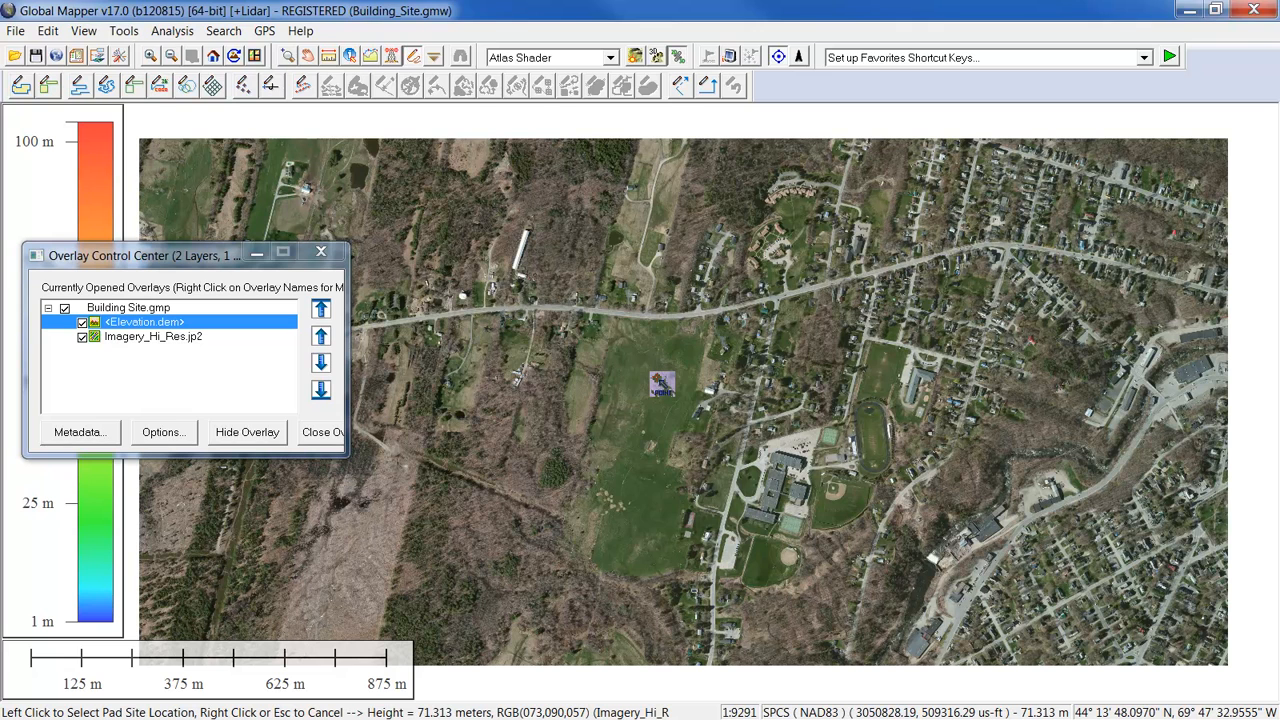
pyautogui.click(656, 378)
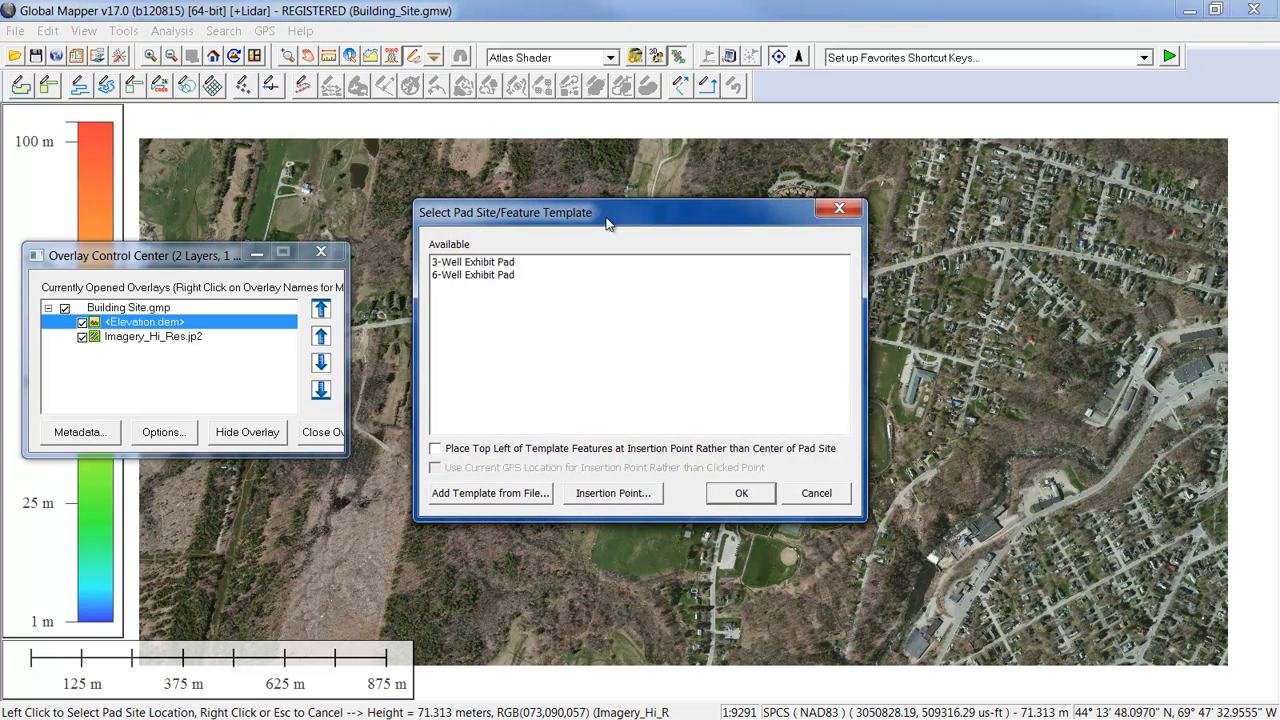
# Add Building Footprint.shp from the Building Footprint folder under Webcast > Data as a new pad site template
pyautogui.moveTo(607, 224); pyautogui.dragTo(532, 231)
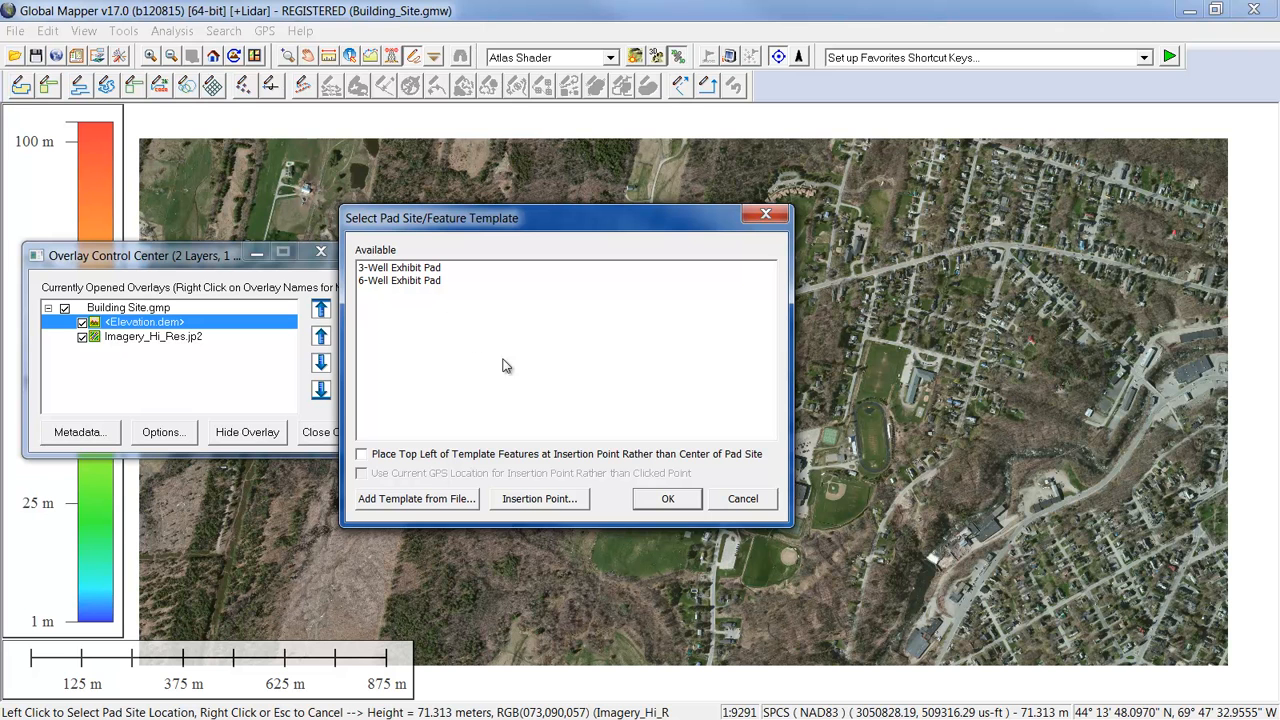
pyautogui.click(434, 505)
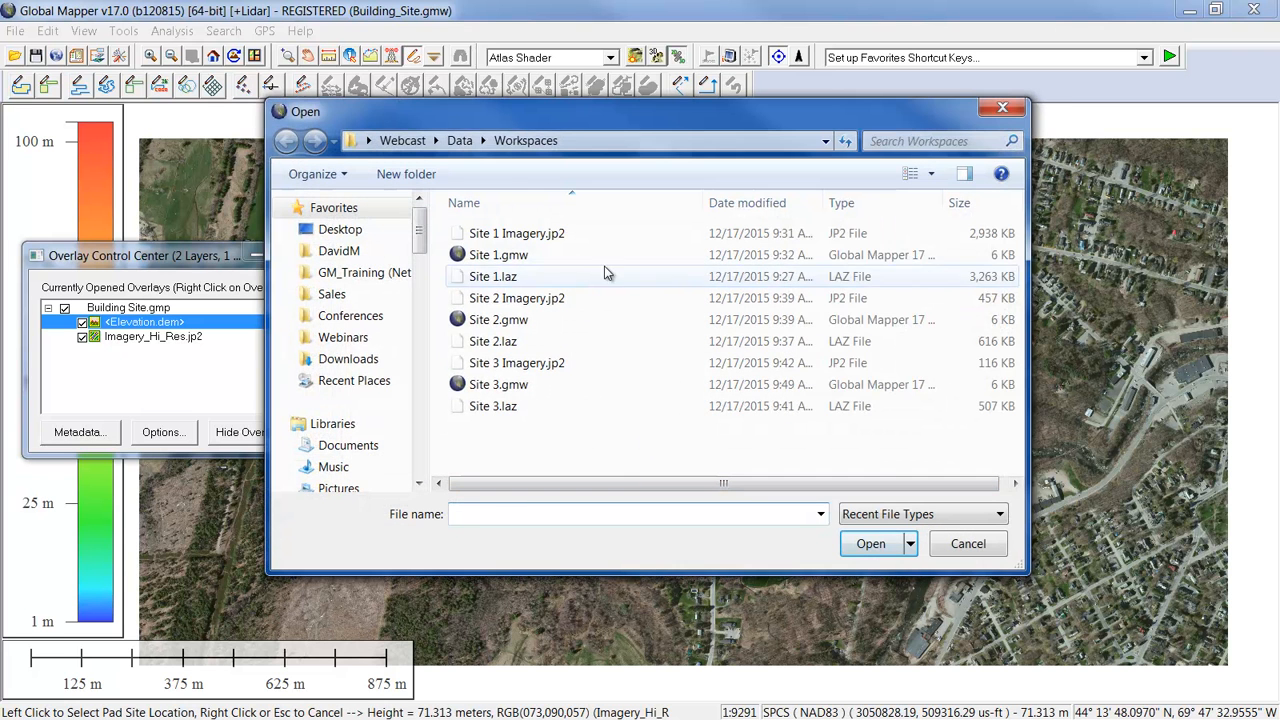
pyautogui.click(463, 143)
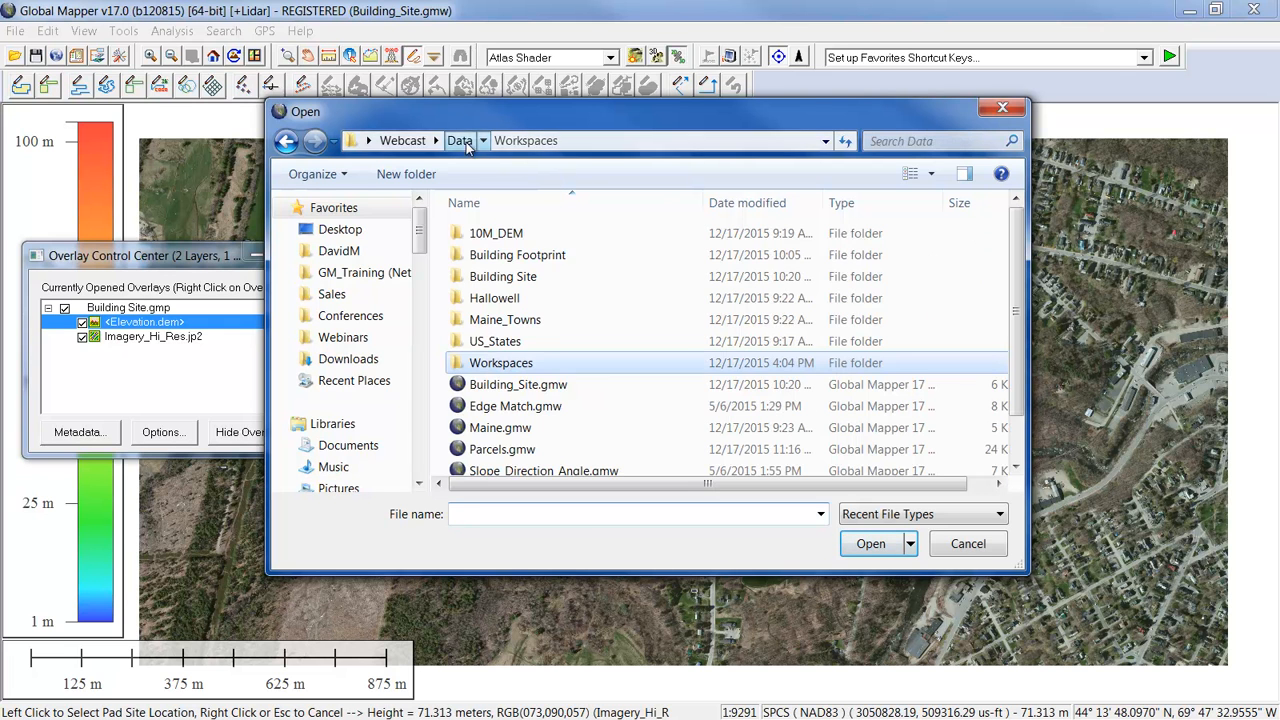
pyautogui.doubleClick(505, 252)
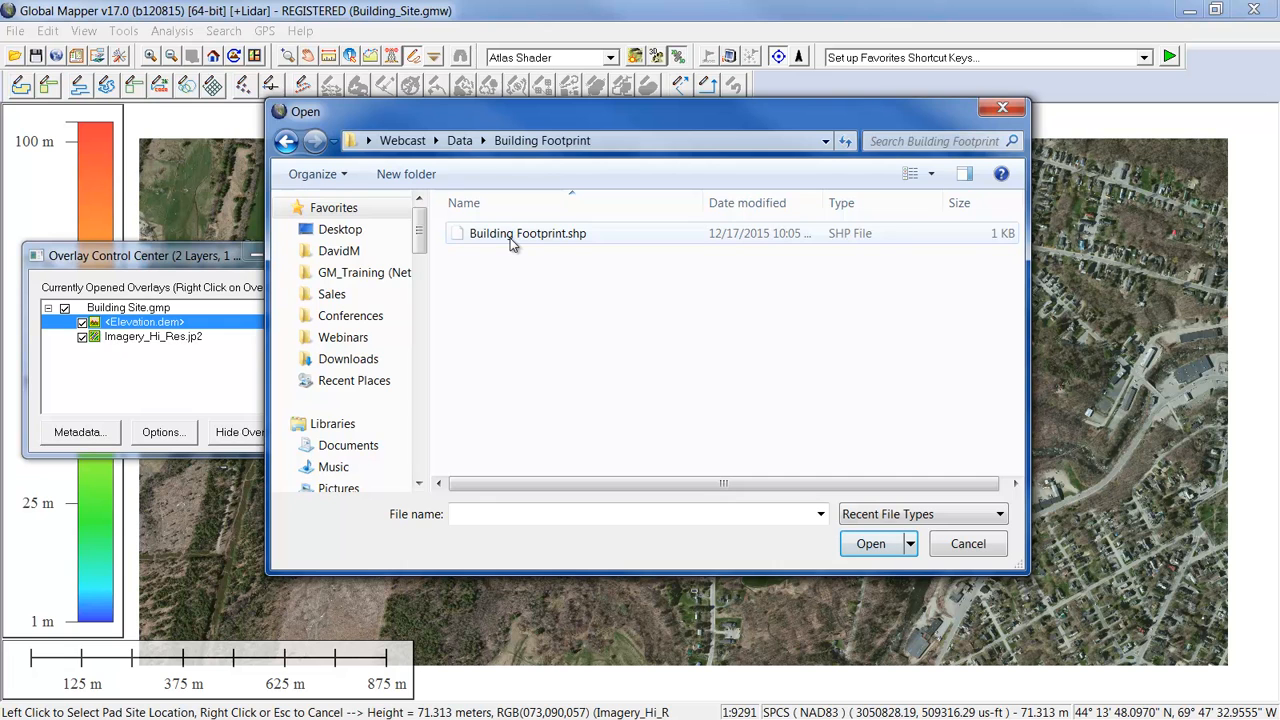
pyautogui.click(512, 240)
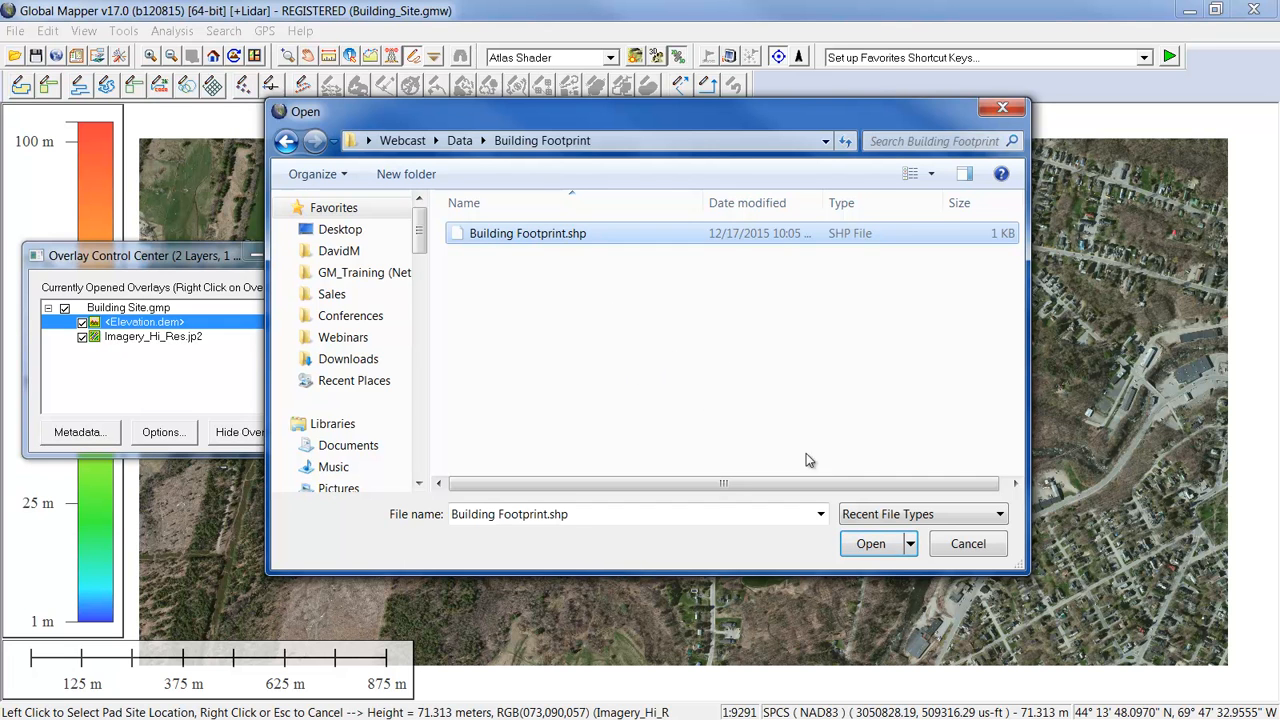
pyautogui.click(871, 549)
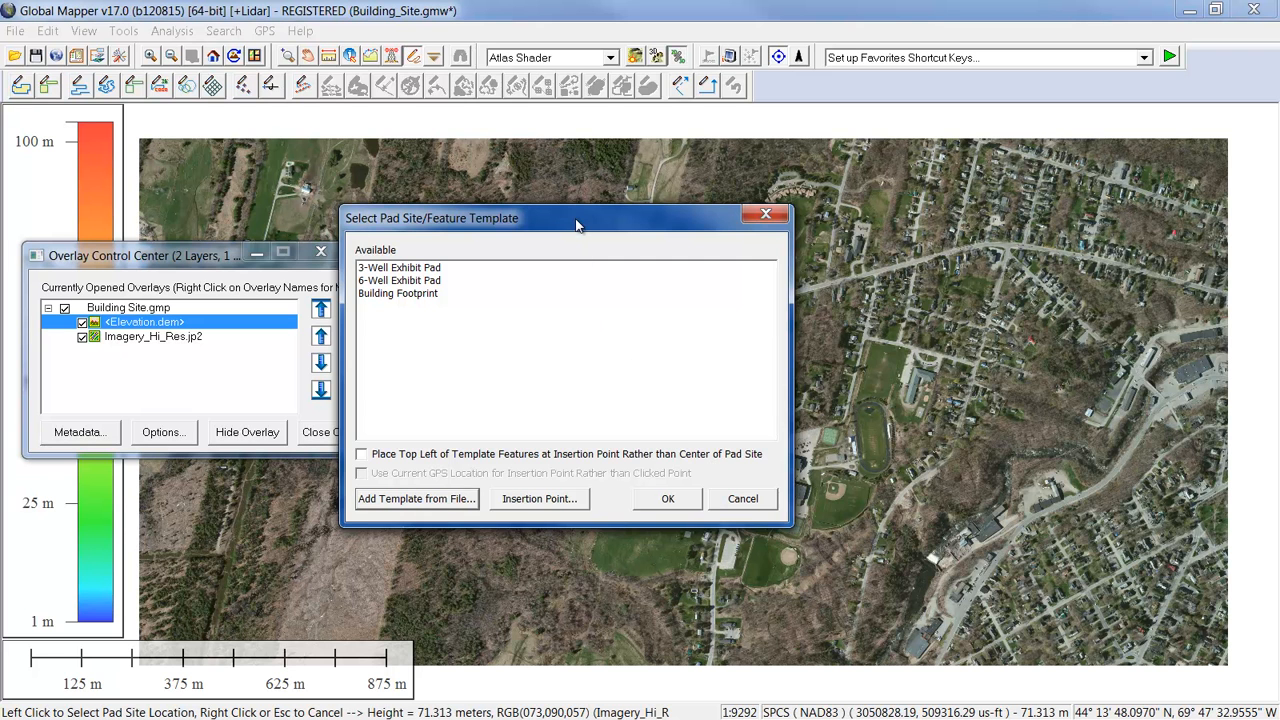
# Insert the Building Footprint template into the green field, keeping the picked insertion point coordinates
pyautogui.moveTo(576, 224); pyautogui.dragTo(957, 339)
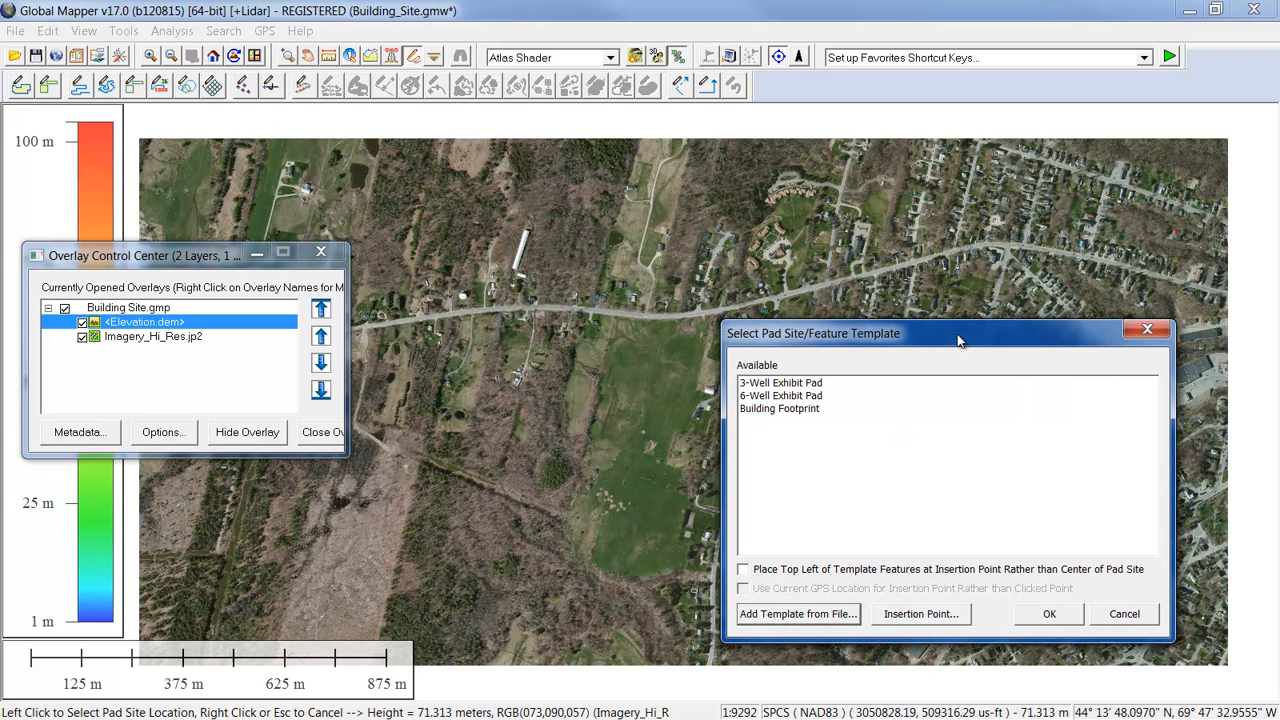
pyautogui.click(815, 412)
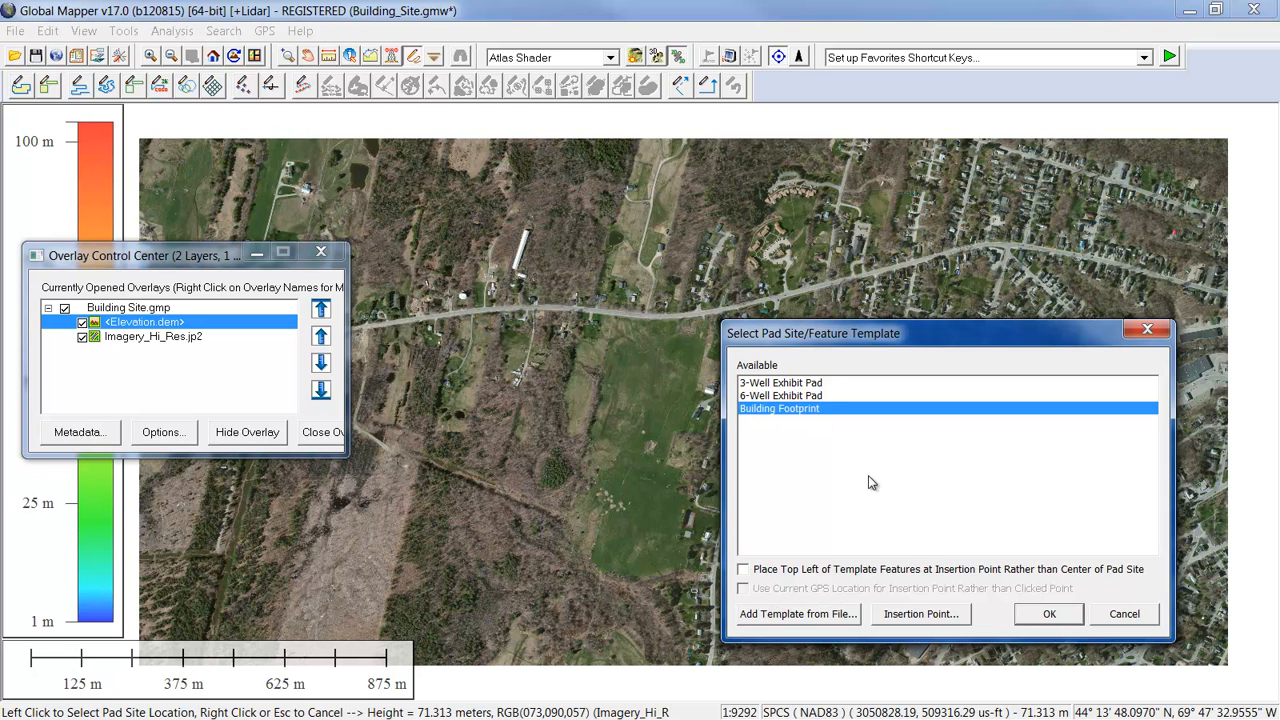
pyautogui.click(917, 615)
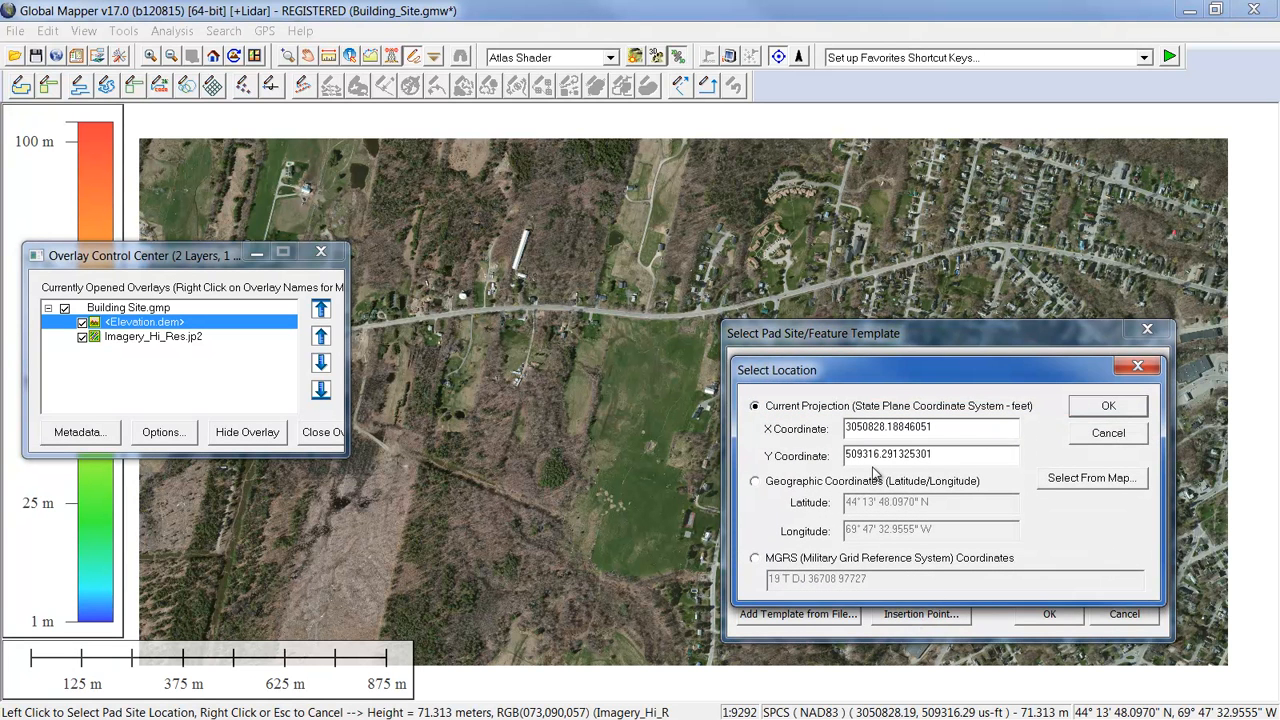
pyautogui.click(1085, 408)
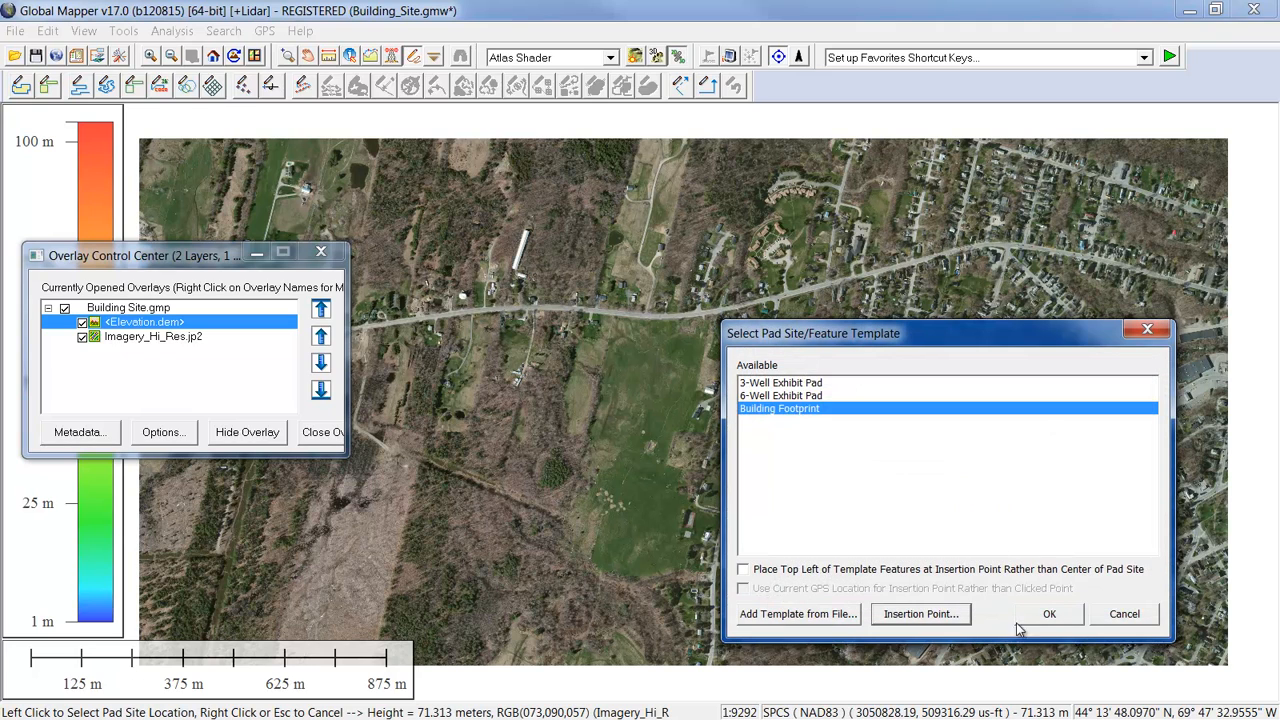
pyautogui.click(1045, 614)
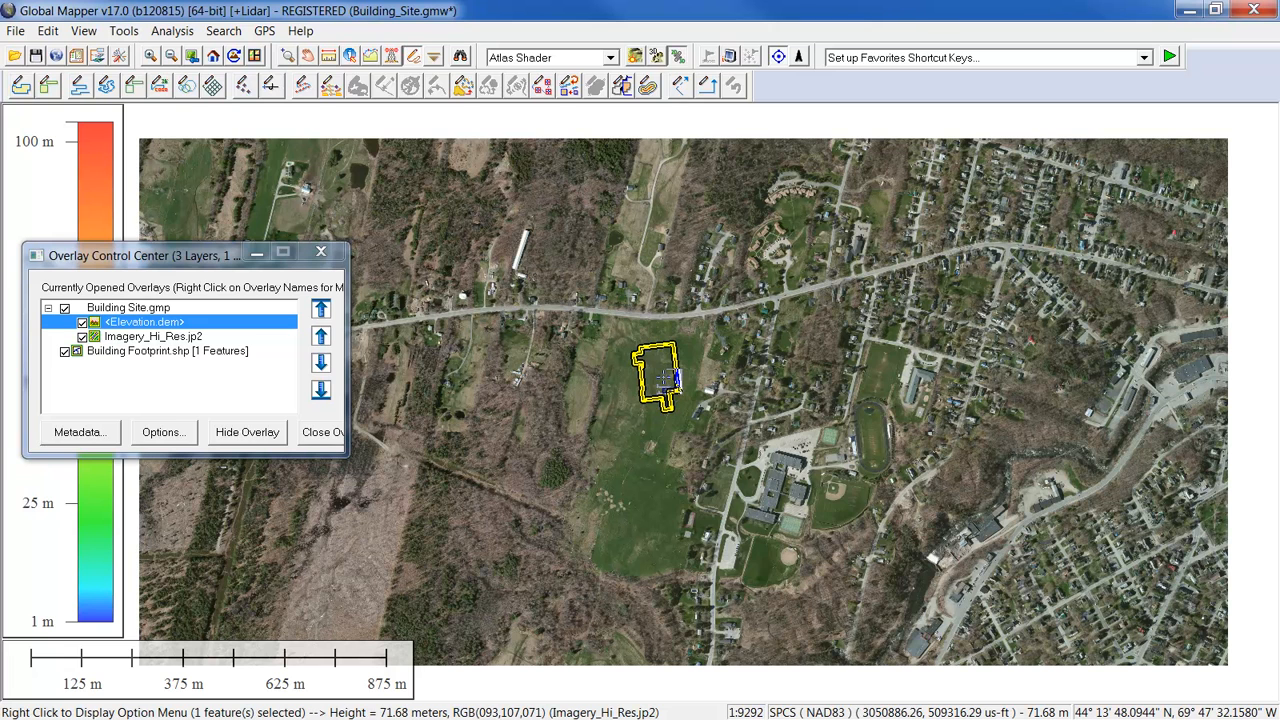
# Move the building footprint slightly southwest and back northeast within the green field south of the main road
pyautogui.rightClick(665, 378)
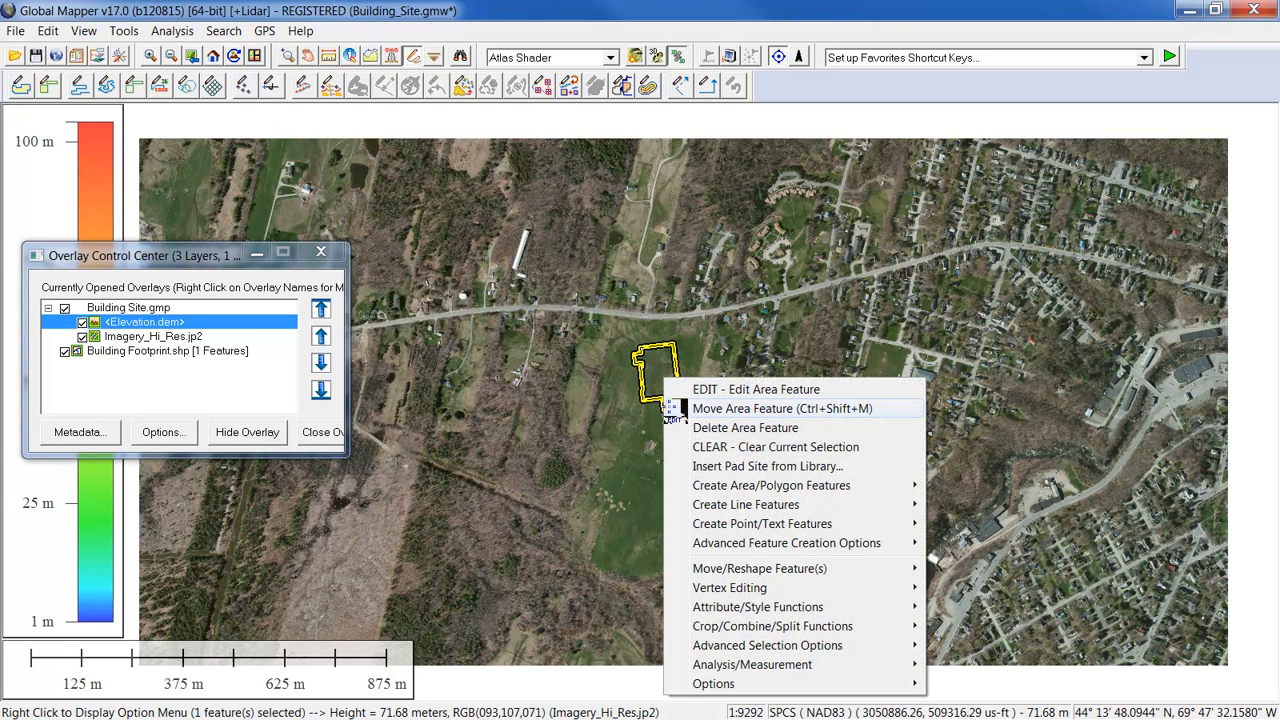
pyautogui.moveTo(710, 567)
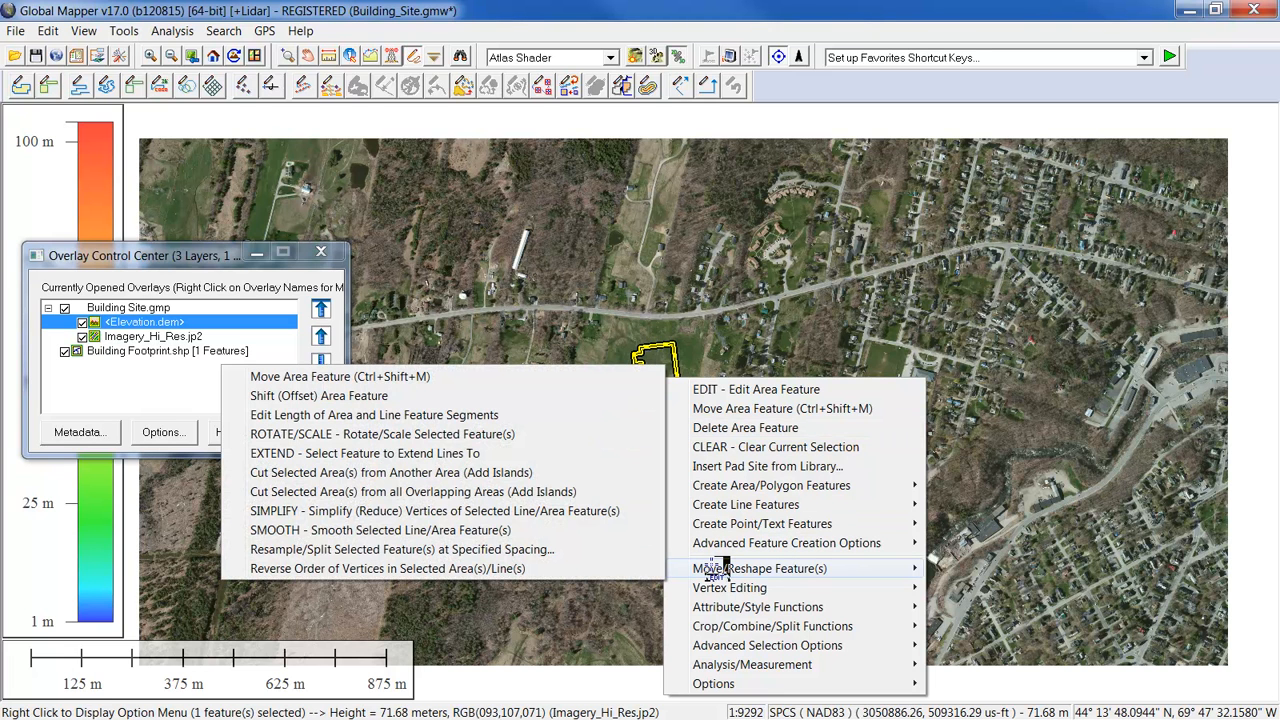
pyautogui.click(470, 378)
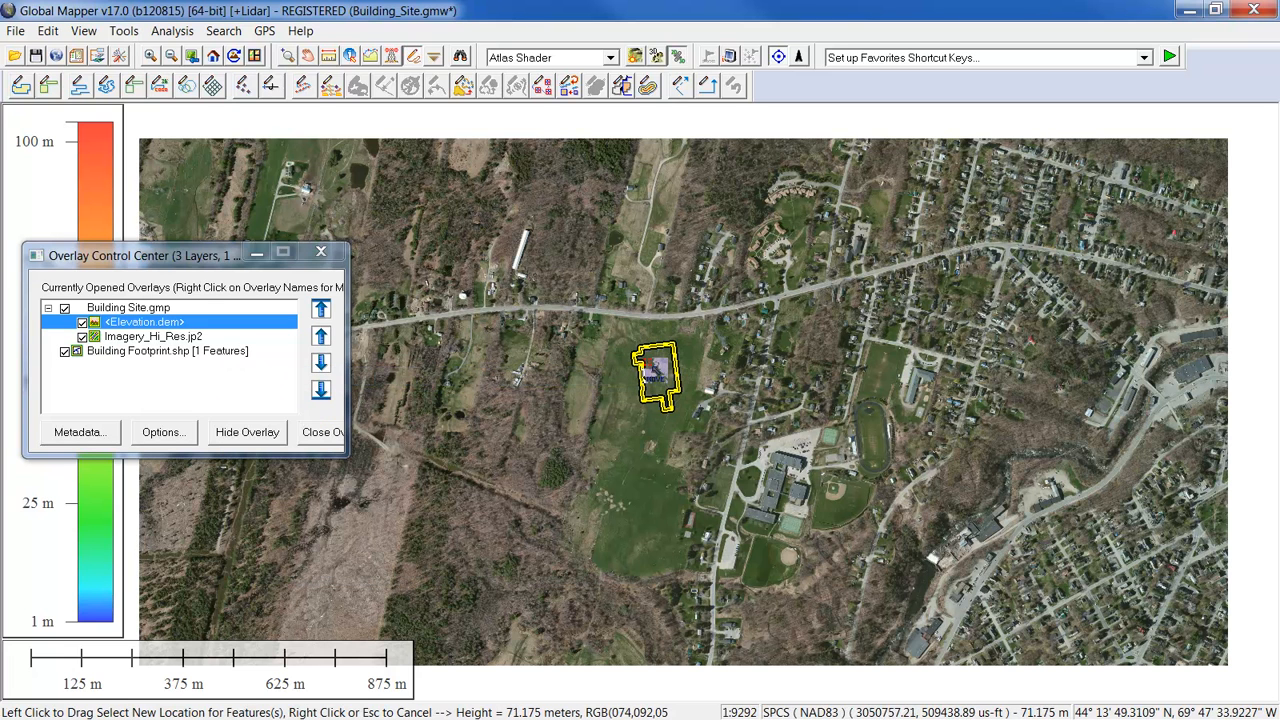
pyautogui.moveTo(666, 372); pyautogui.dragTo(652, 384)
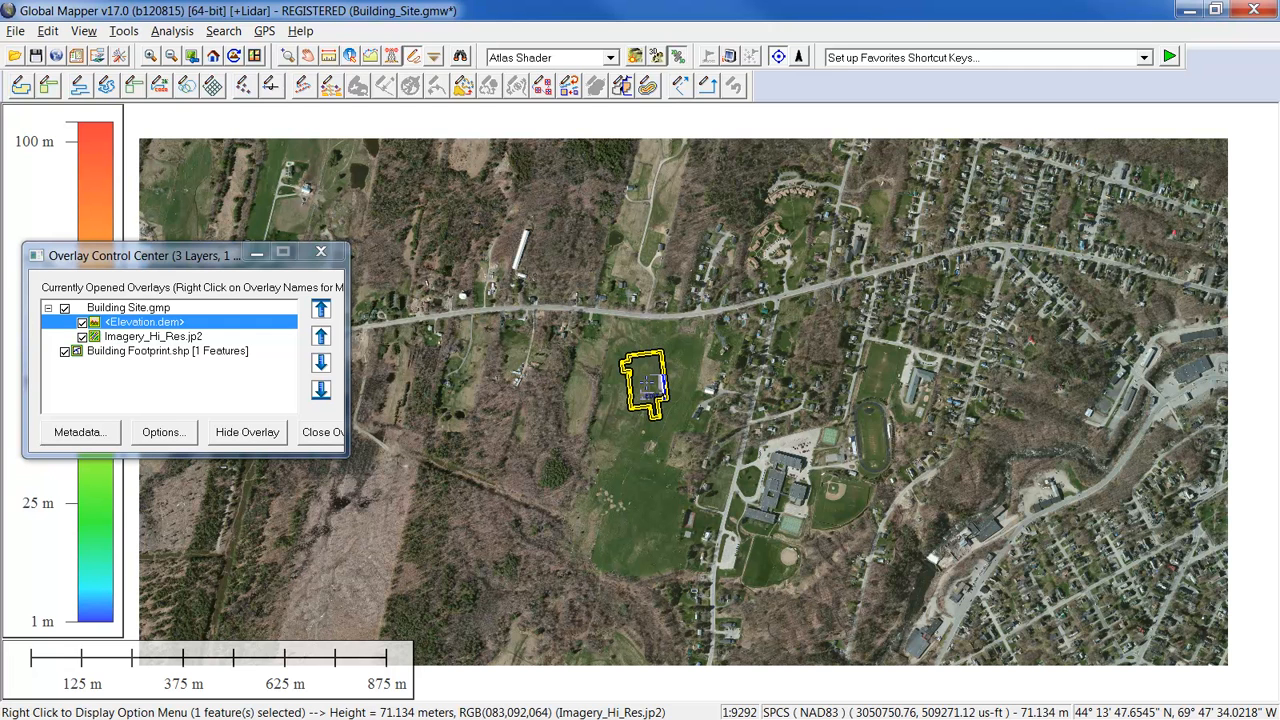
pyautogui.click(648, 385)
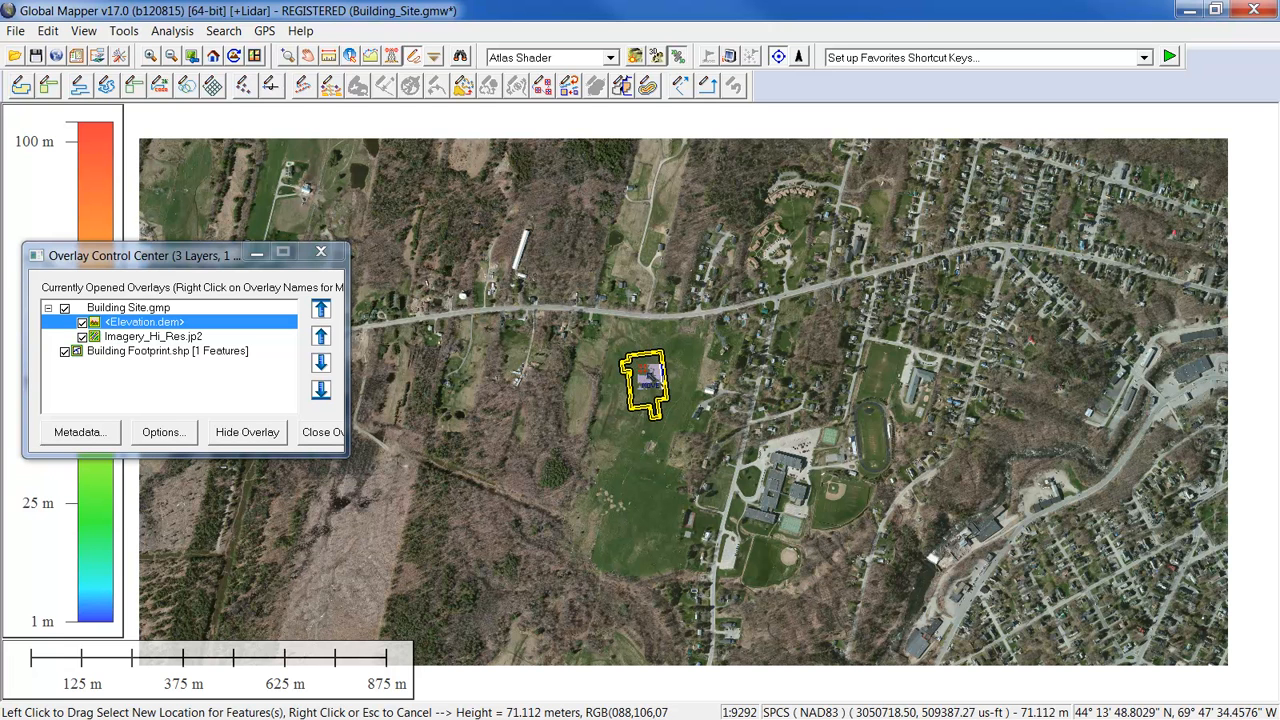
pyautogui.moveTo(652, 398); pyautogui.dragTo(661, 389)
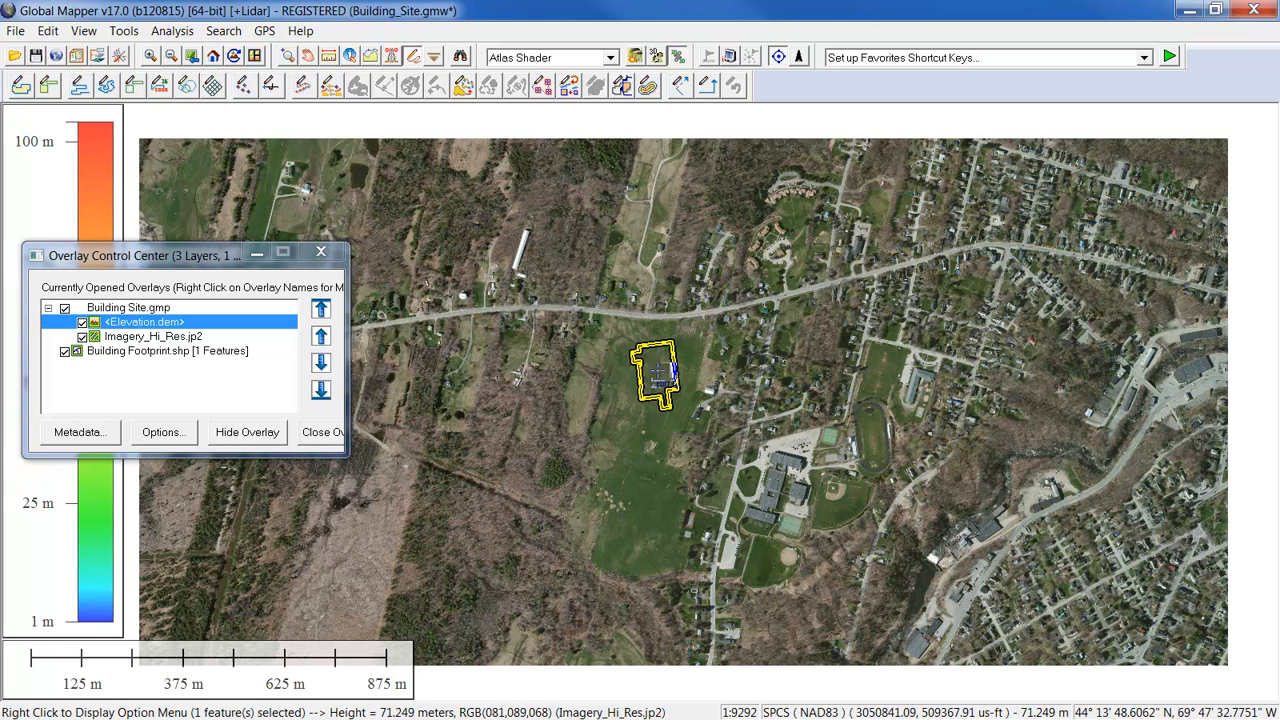
# Rotate the building footprint freehand about its center with Rotate/Scale, keeping the scale factor at 1
pyautogui.rightClick(658, 372)
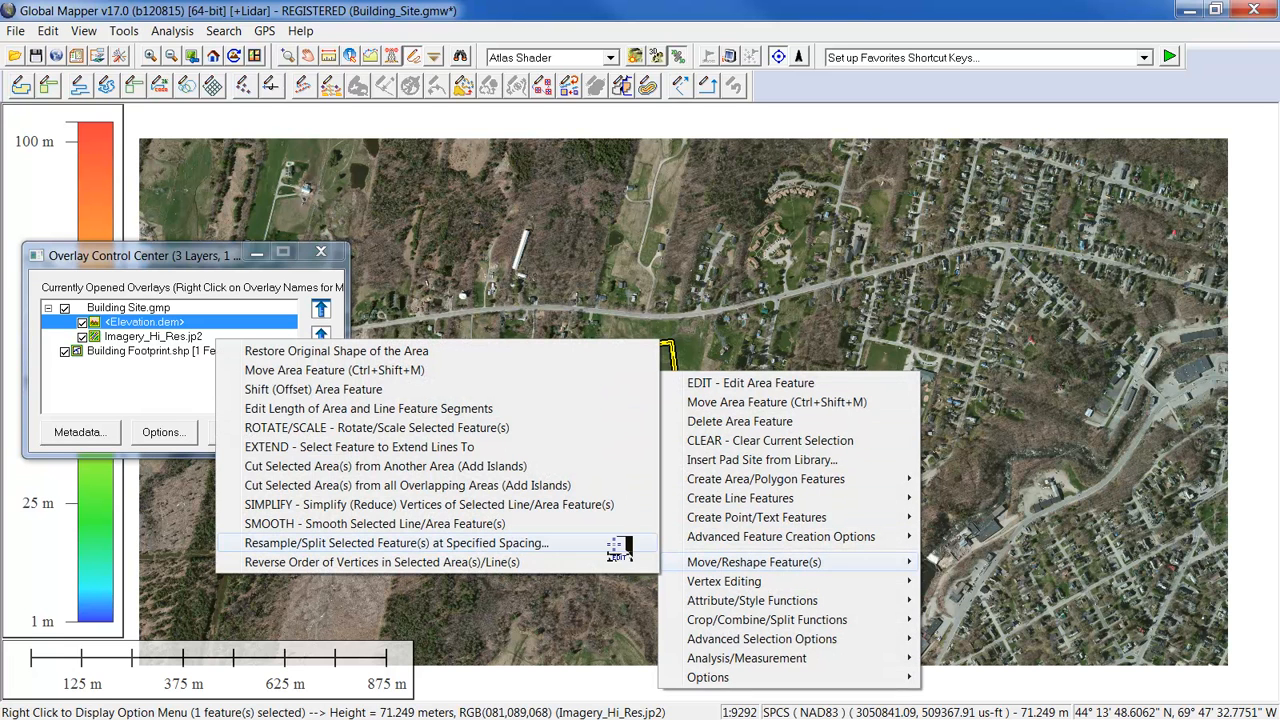
pyautogui.click(377, 428)
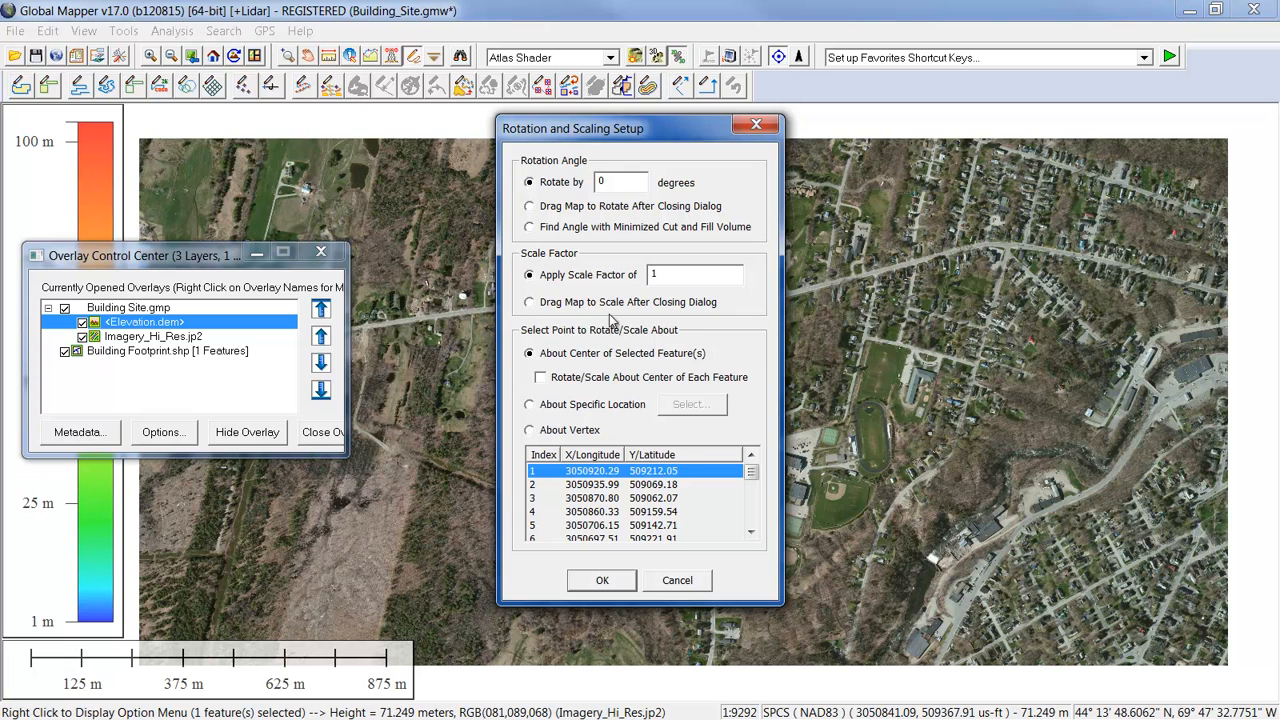
pyautogui.click(604, 207)
pyautogui.click(602, 582)
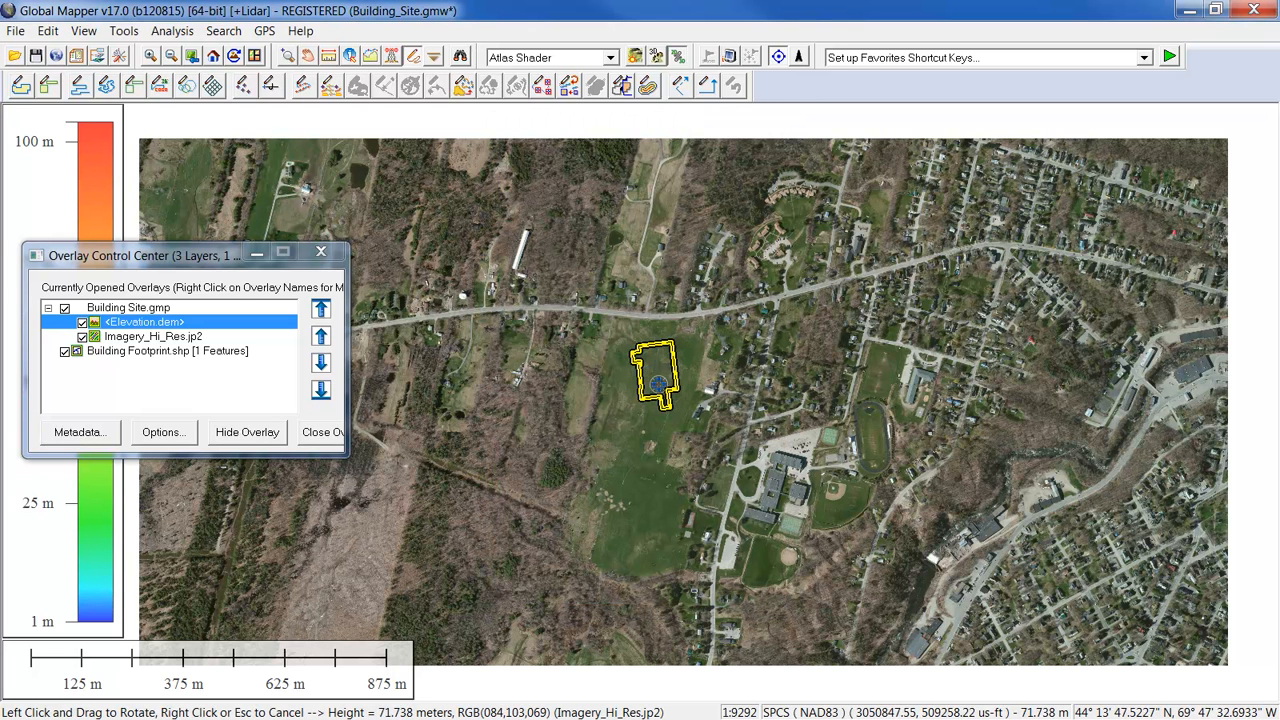
pyautogui.moveTo(657, 384); pyautogui.dragTo(660, 380)
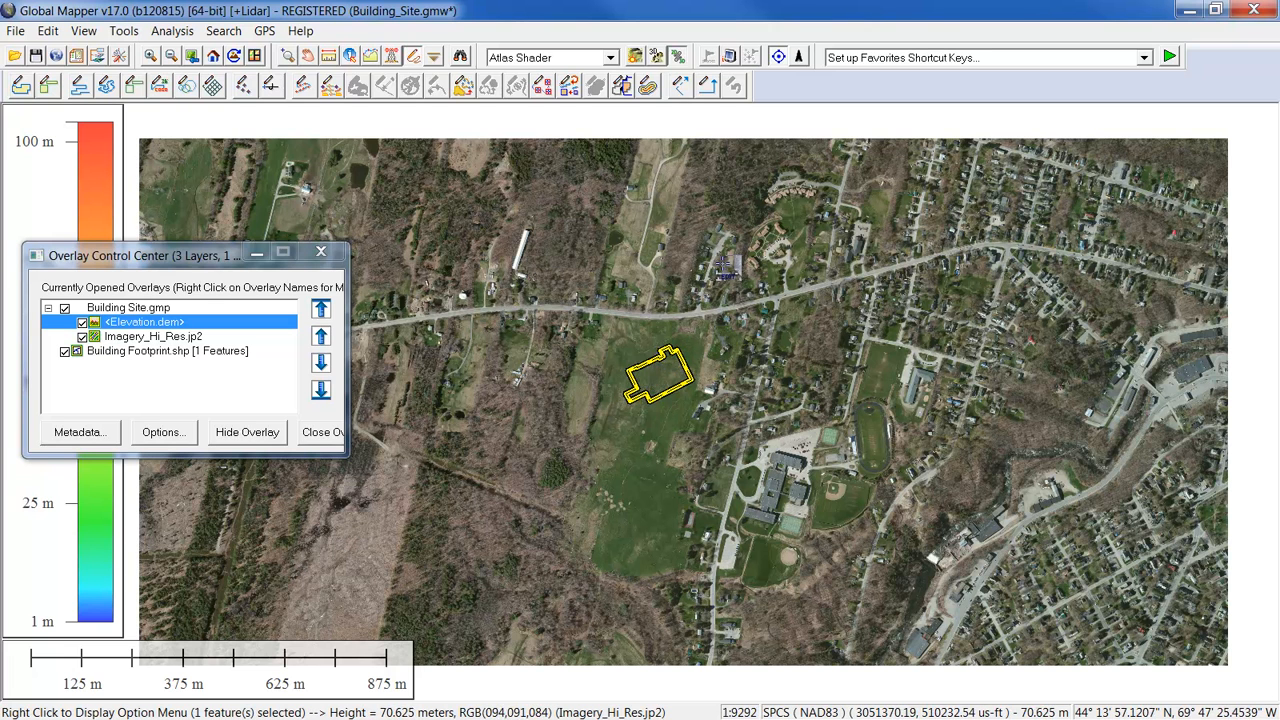
# Run Rotate/Scale from the favorites on the footprint, find the angle with minimized cut and fill volume, and apply the proposed rotation
pyautogui.click(1144, 58)
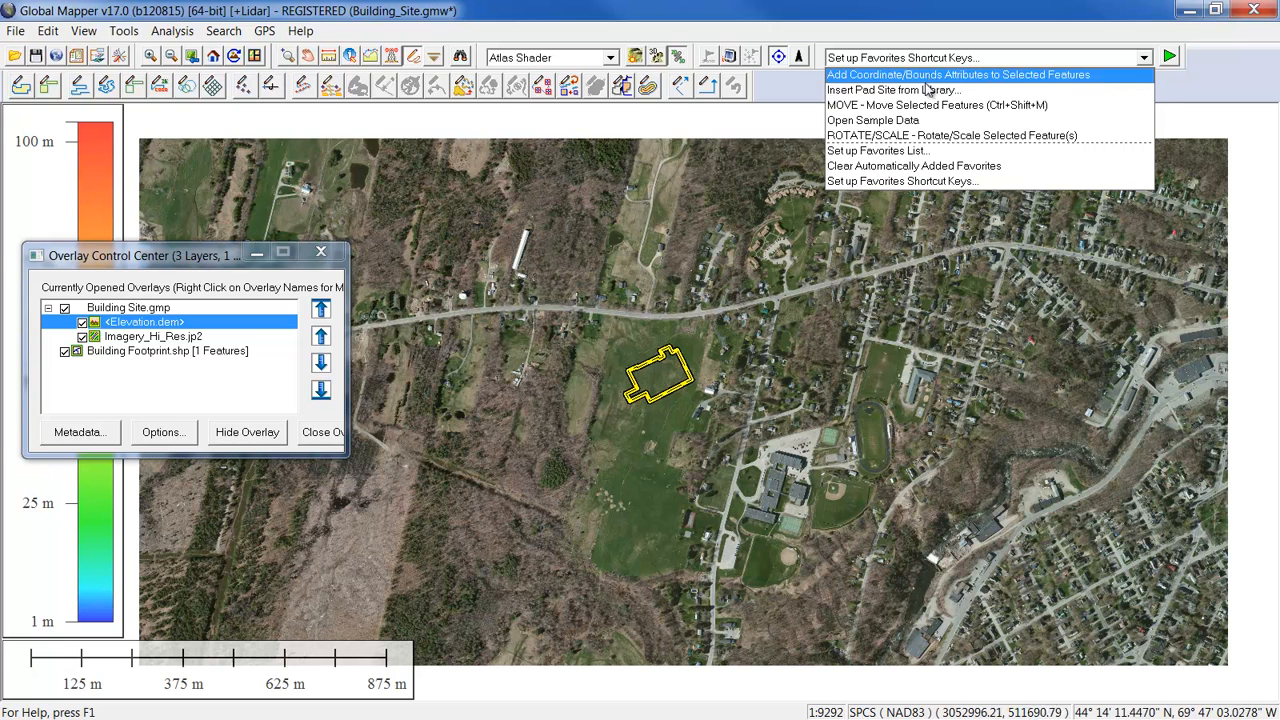
pyautogui.click(929, 137)
pyautogui.click(1169, 57)
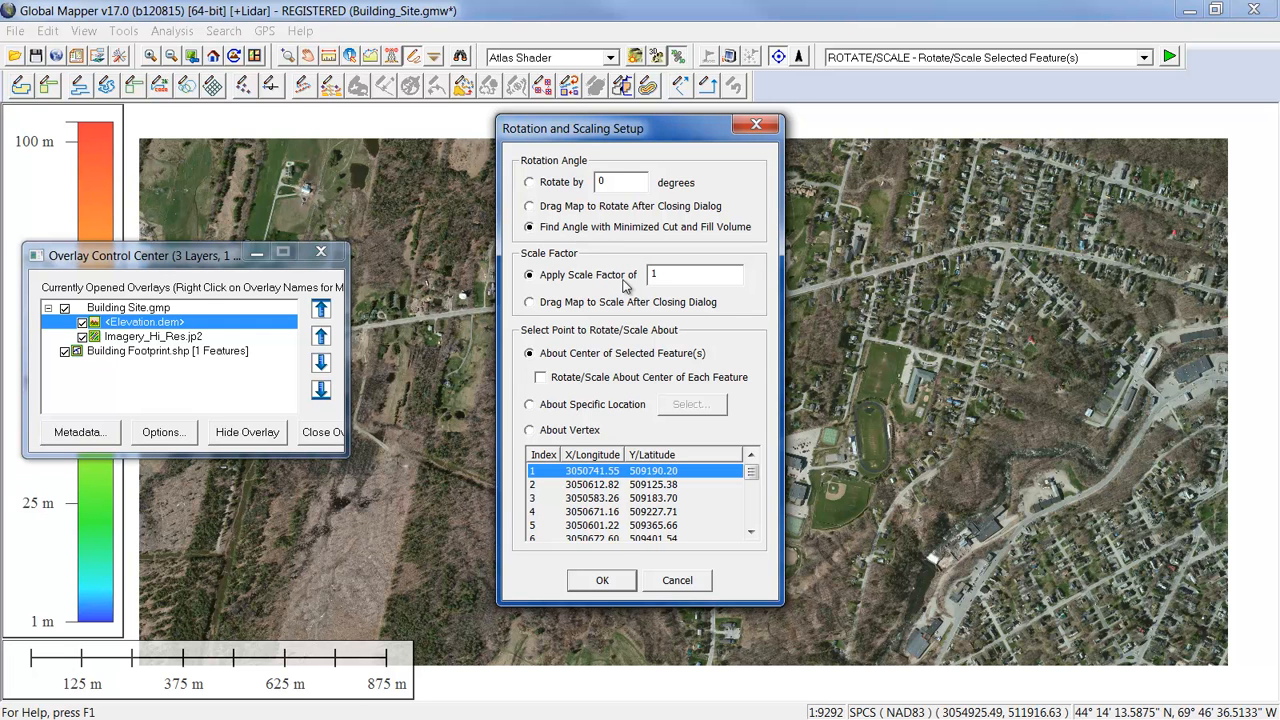
pyautogui.moveTo(617, 147); pyautogui.dragTo(859, 173)
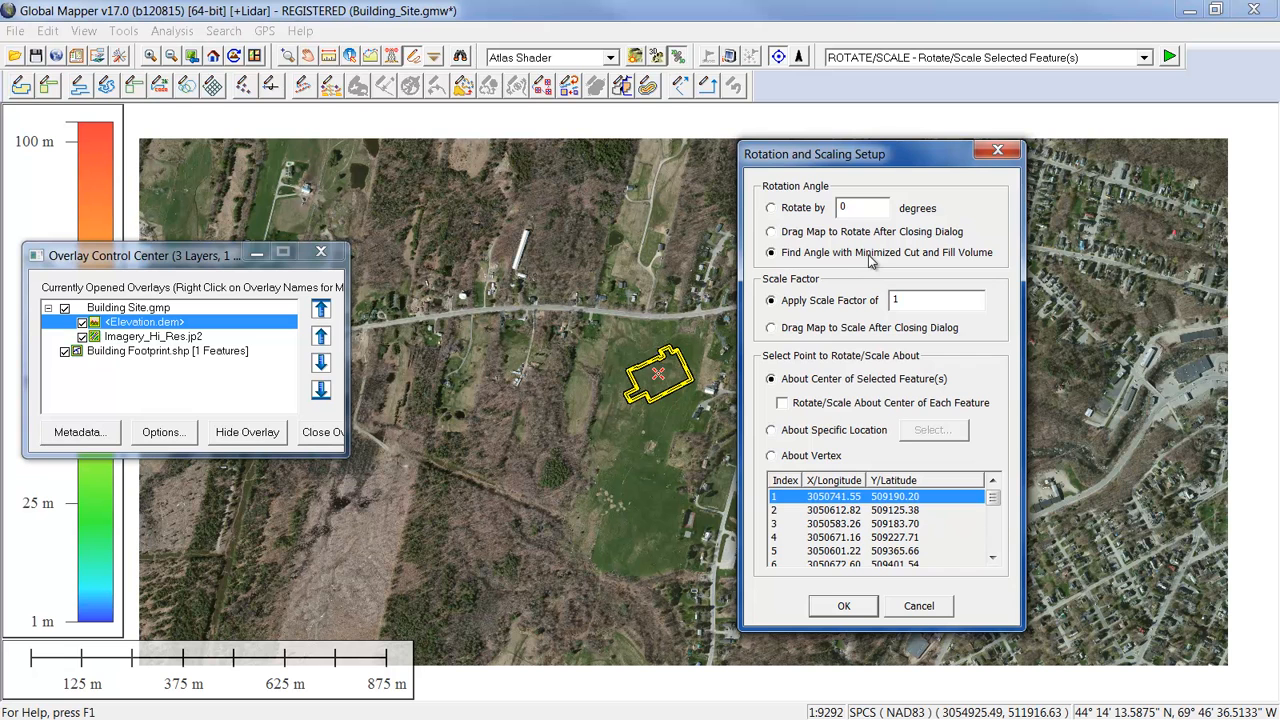
pyautogui.click(845, 606)
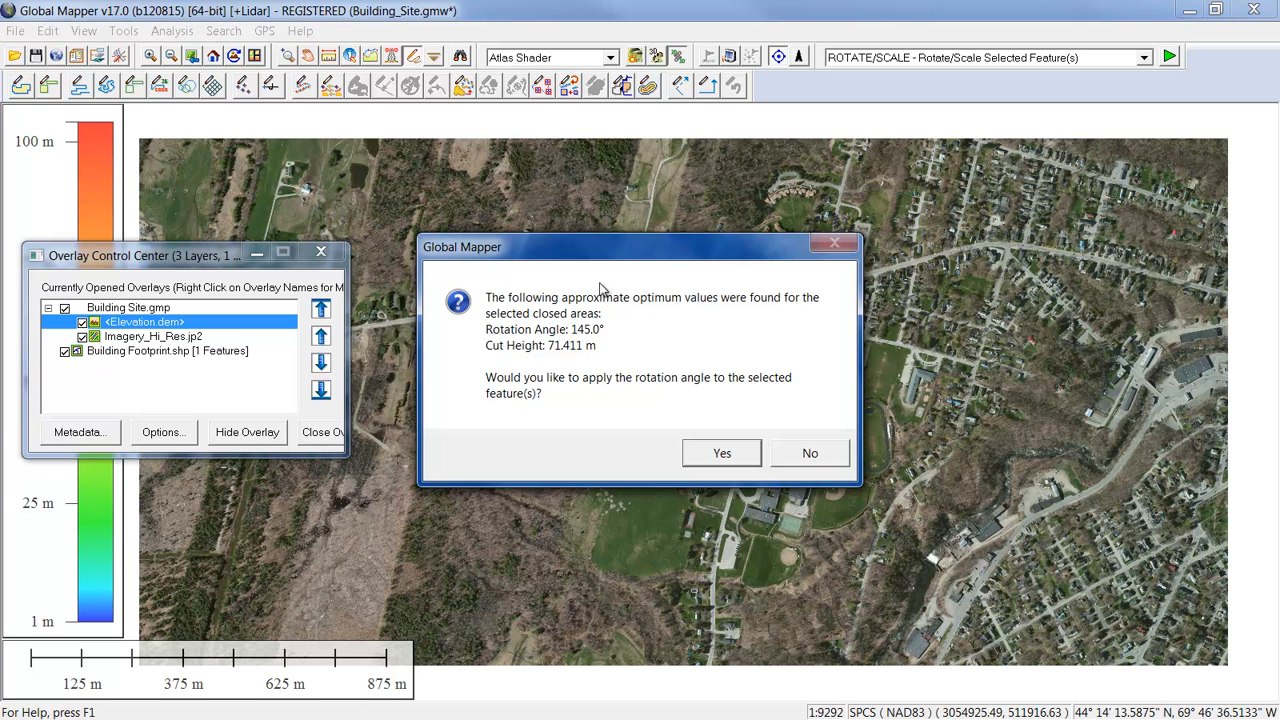
pyautogui.moveTo(607, 257); pyautogui.dragTo(846, 420)
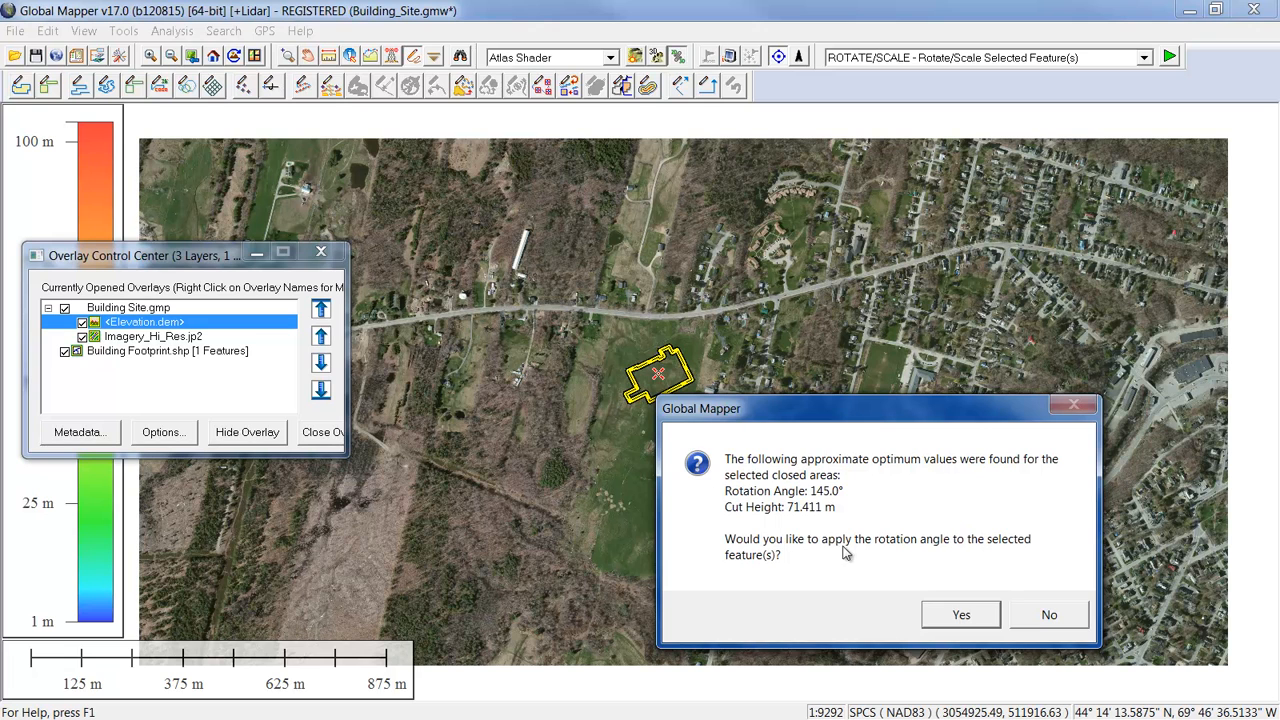
pyautogui.click(957, 614)
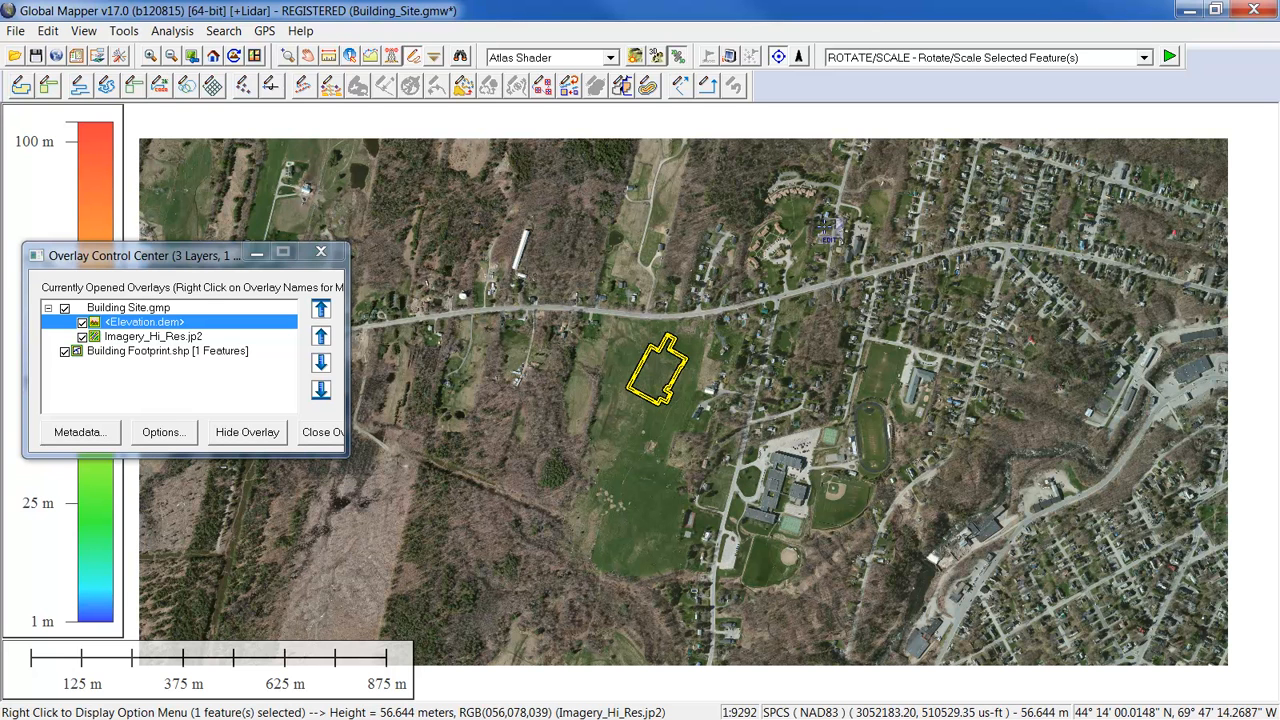
# Deselect the building footprint and start inserting another pad site from the library near the main road, northeast of the footprint
pyautogui.rightClick(825, 228)
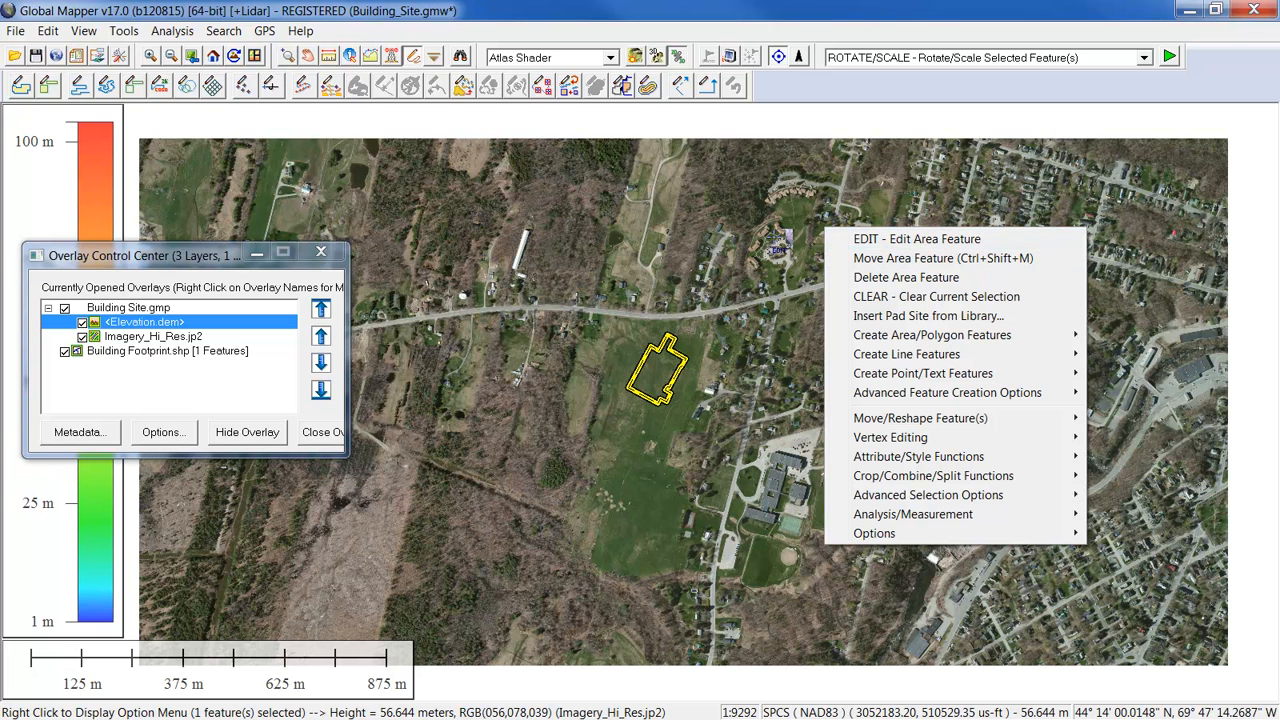
pyautogui.click(775, 239)
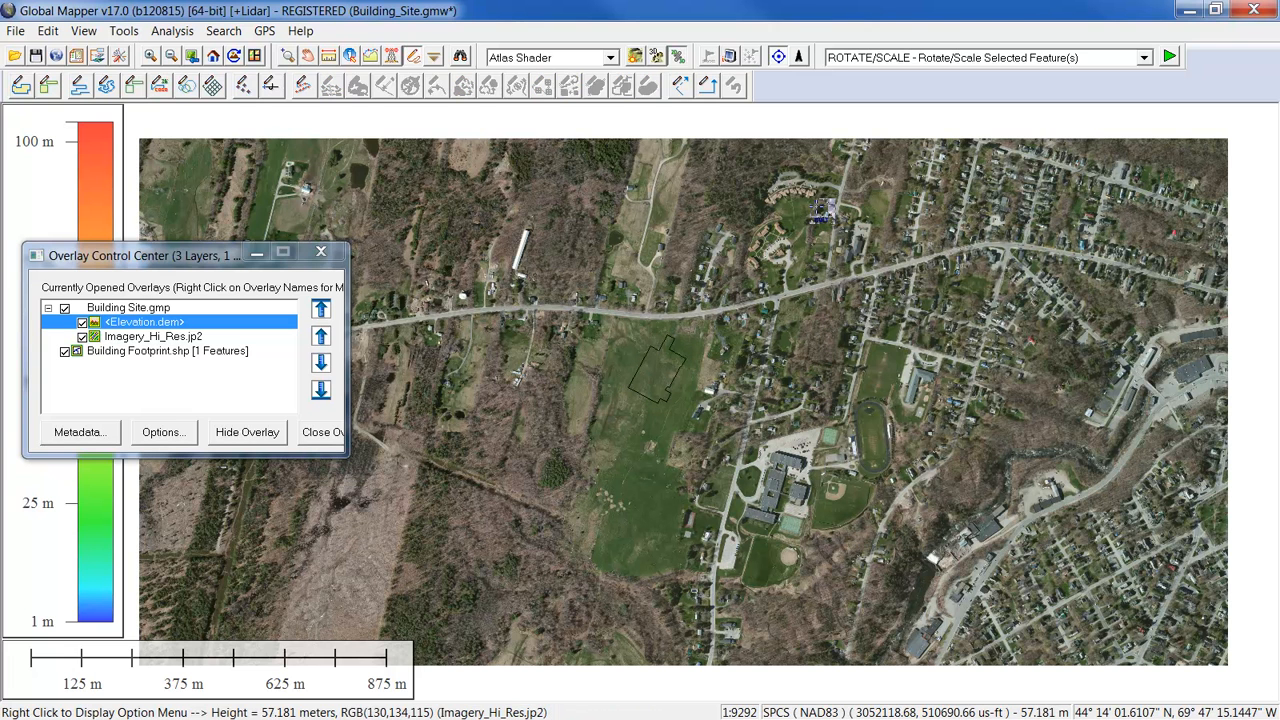
pyautogui.rightClick(818, 206)
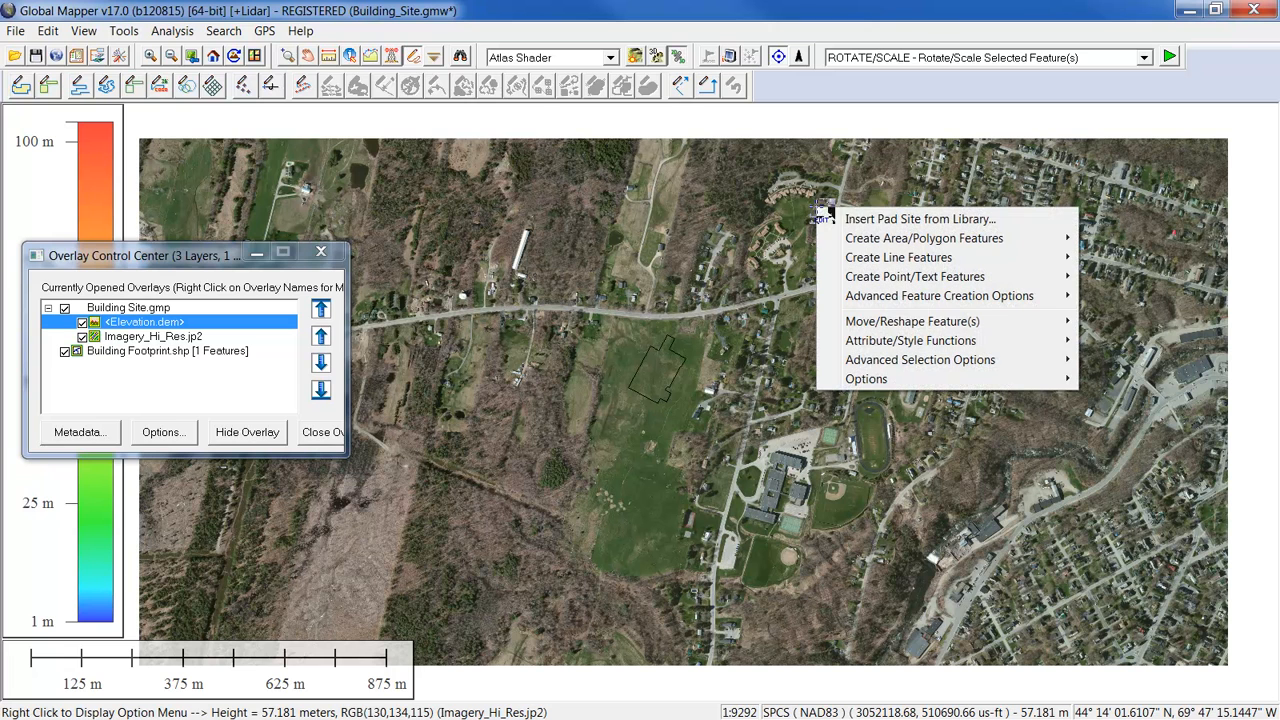
pyautogui.click(883, 220)
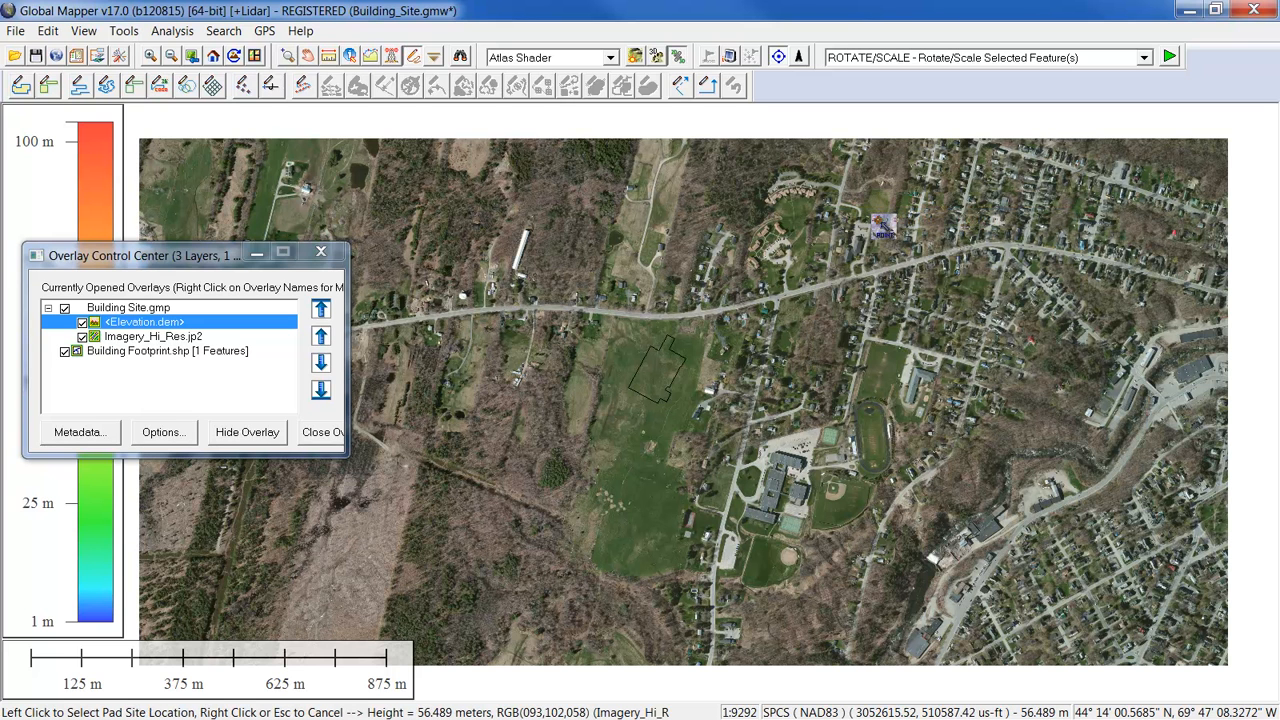
pyautogui.click(849, 289)
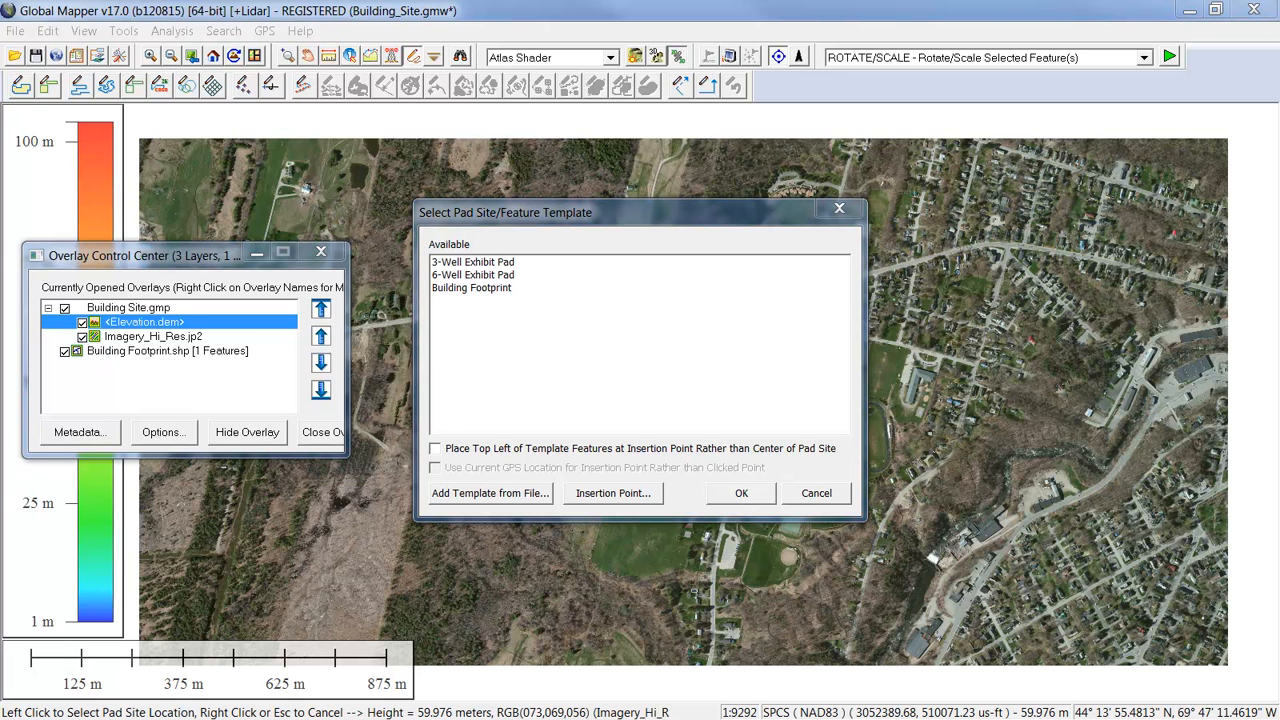
# Inspect the stored Building Footprint.gmp in the AppData\Local\GlobalMapper\PadSites folder in Windows Explorer and close the folder window
pyautogui.moveTo(1279, 12); pyautogui.dragTo(822, 92)
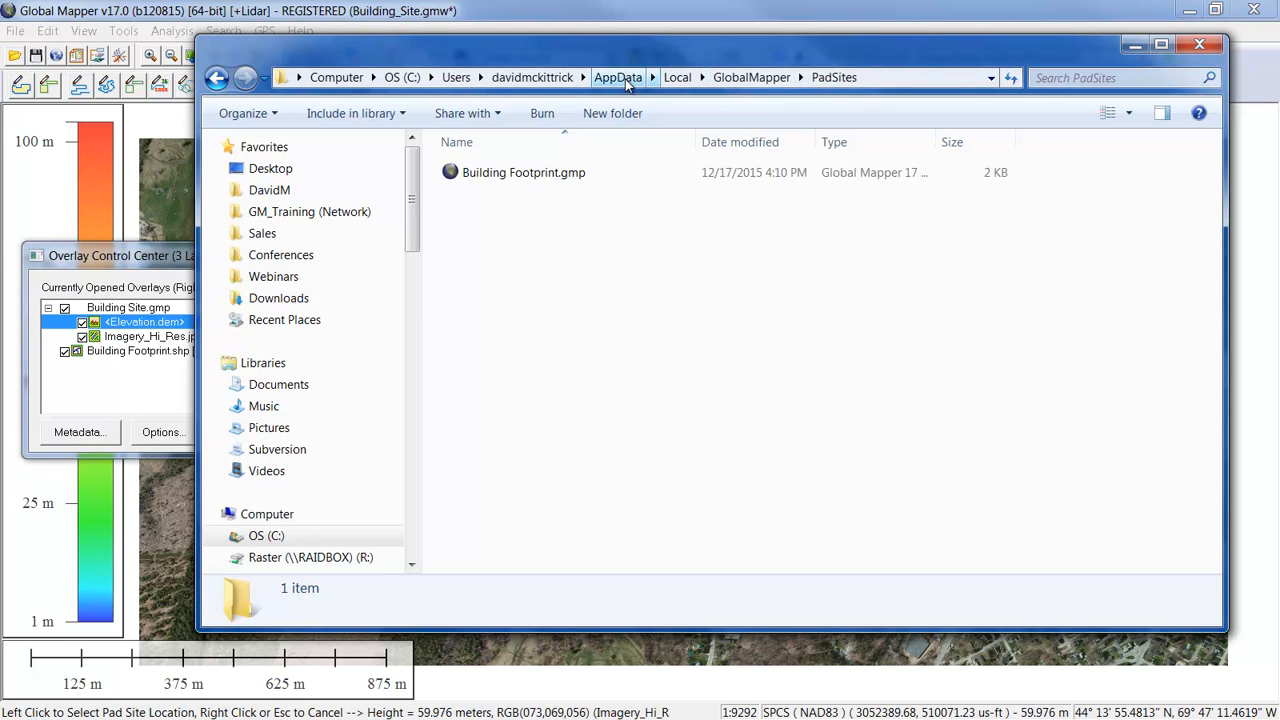
pyautogui.click(551, 175)
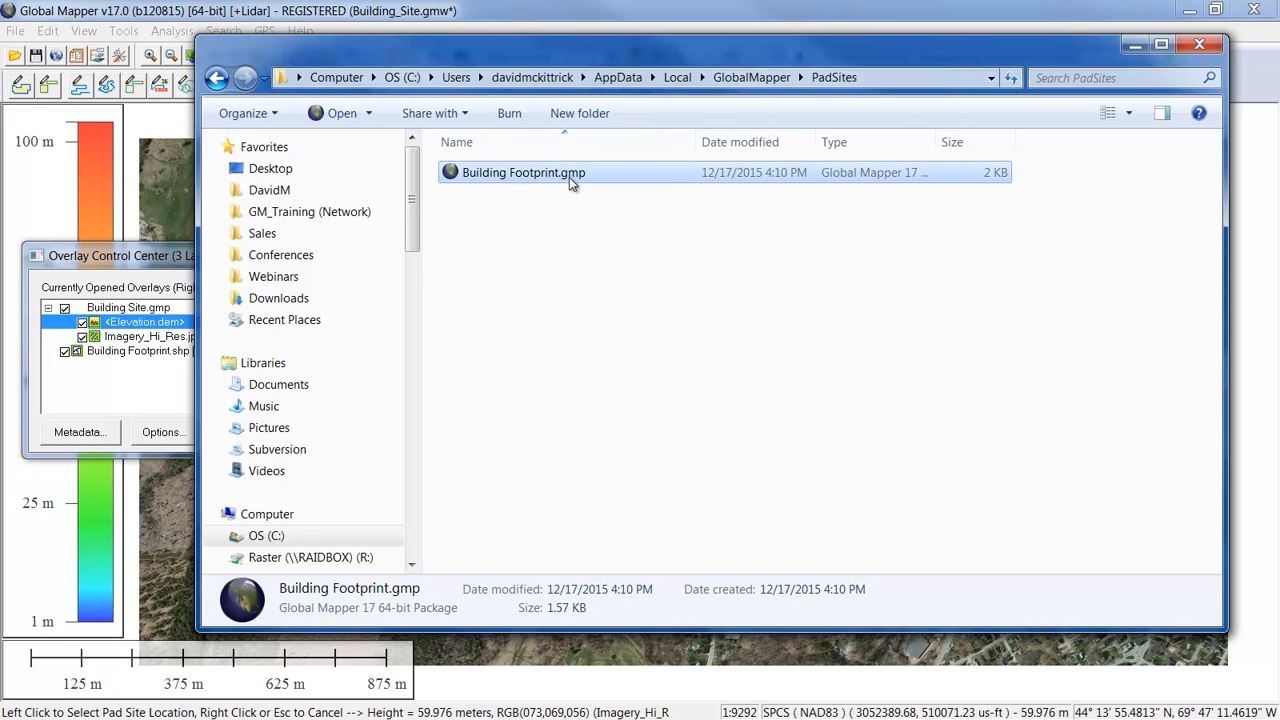
pyautogui.click(1199, 44)
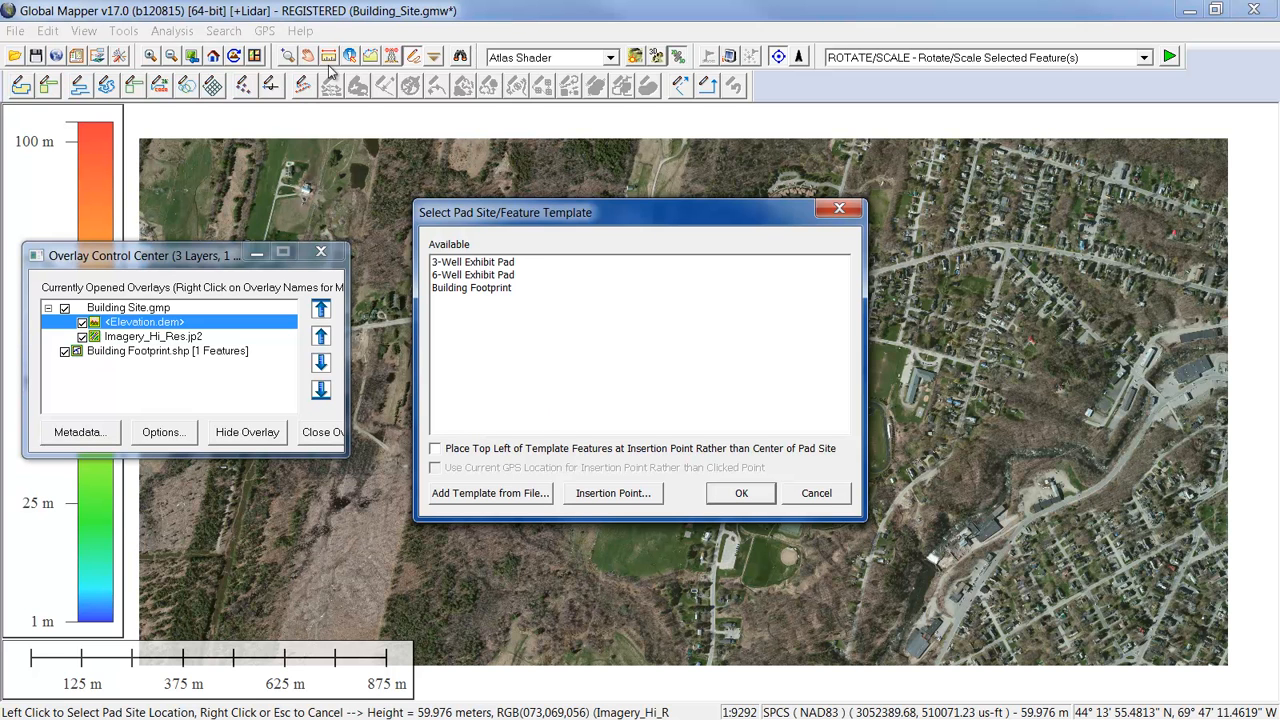
# Cancel the pad site template selection and view the program's About information
pyautogui.click(816, 493)
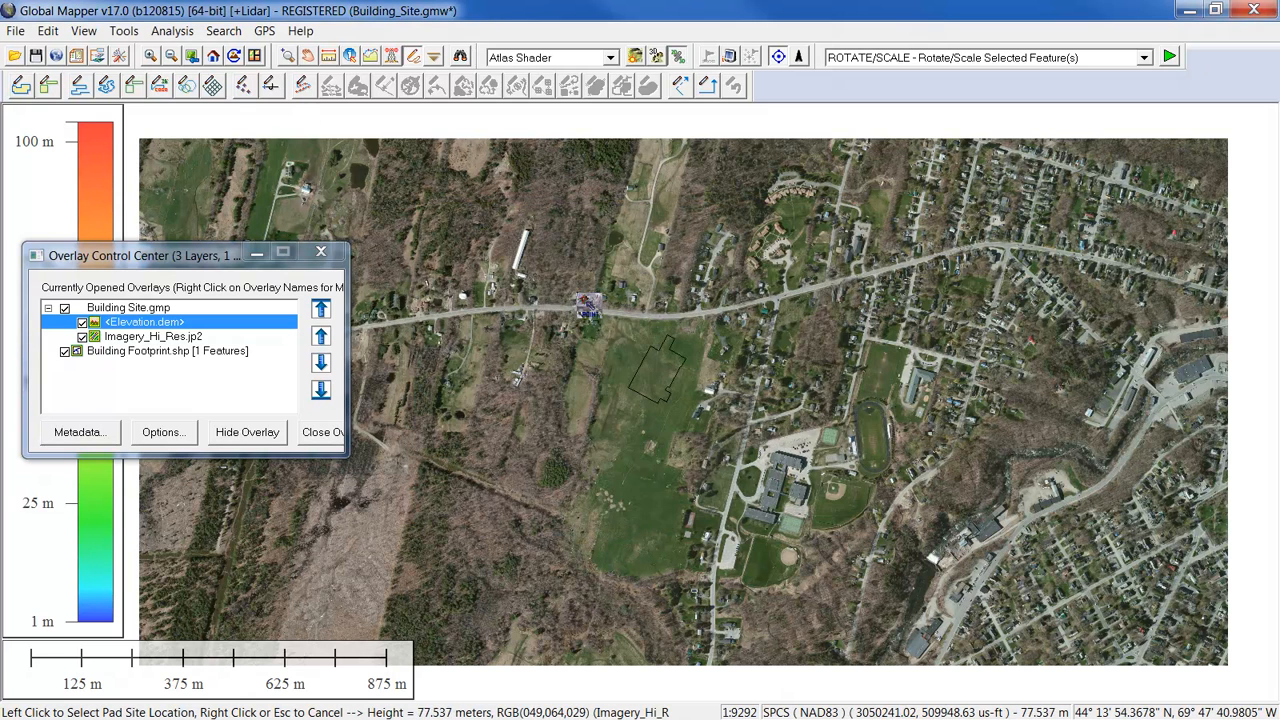
pyautogui.click(320, 33)
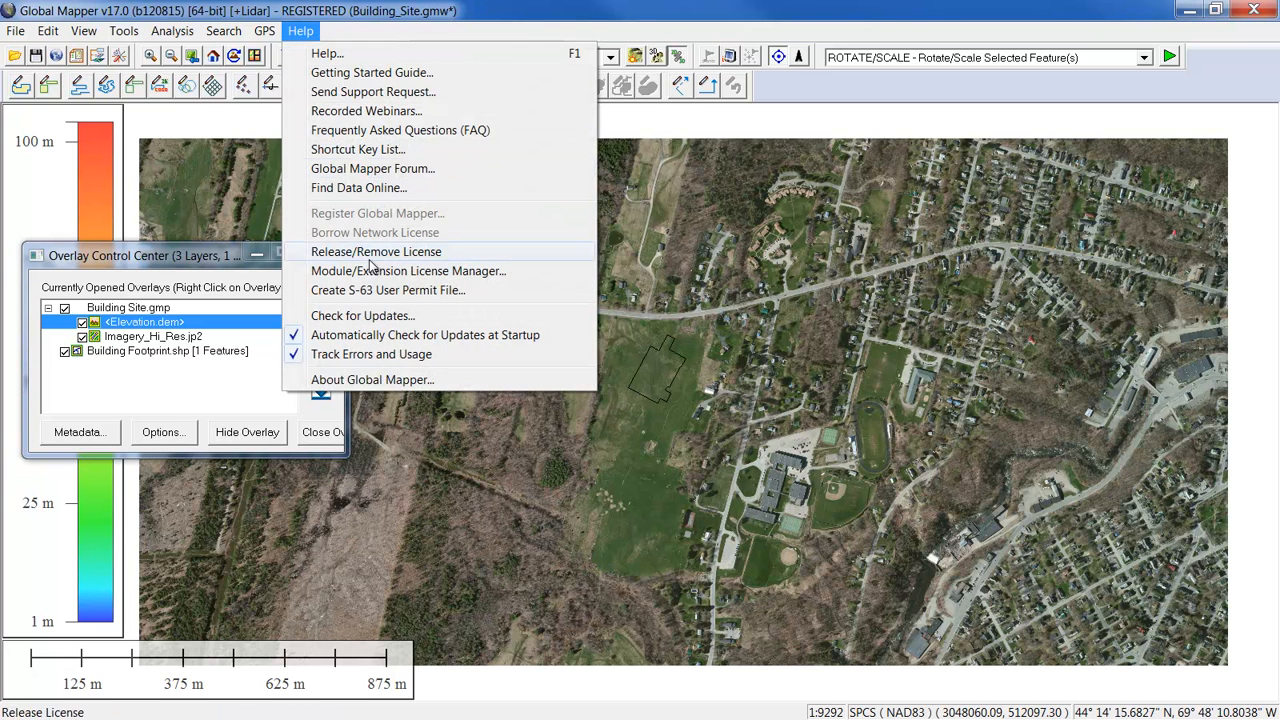
pyautogui.click(391, 381)
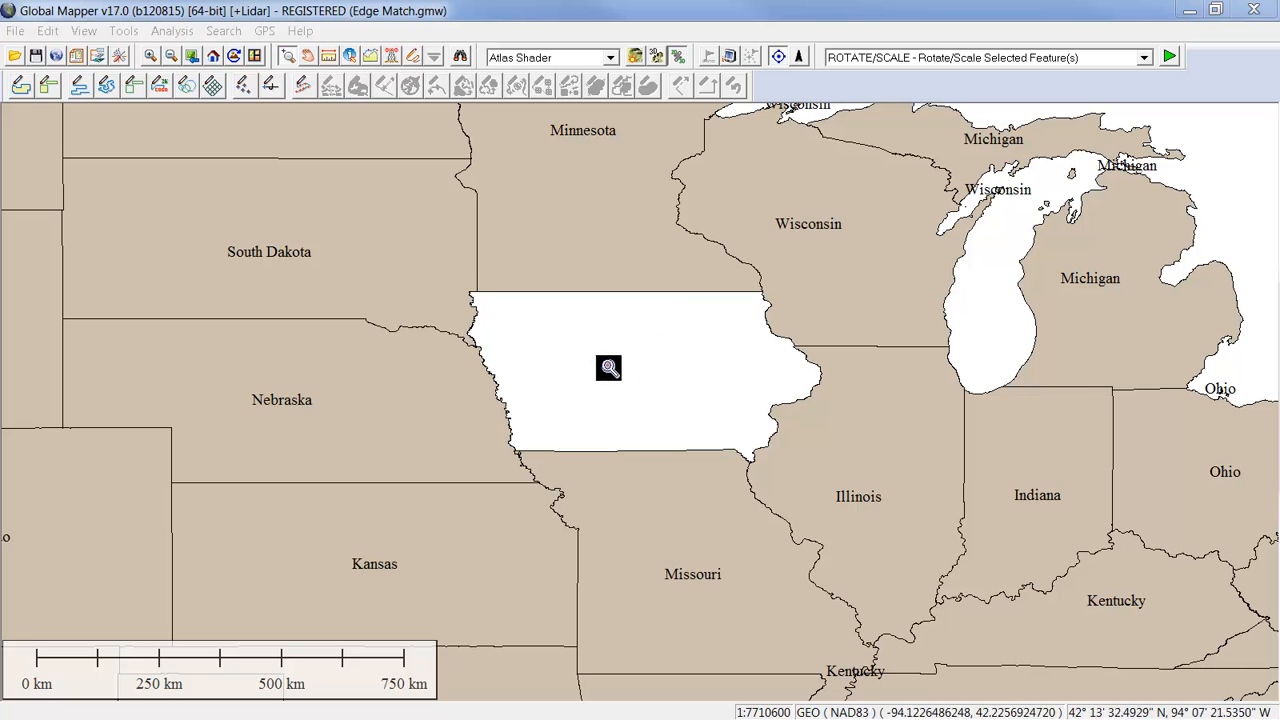
# Draw an area feature of about 267,000 sq km enclosing the blank Iowa gap and overlapping all the neighboring states
pyautogui.click(406, 63)
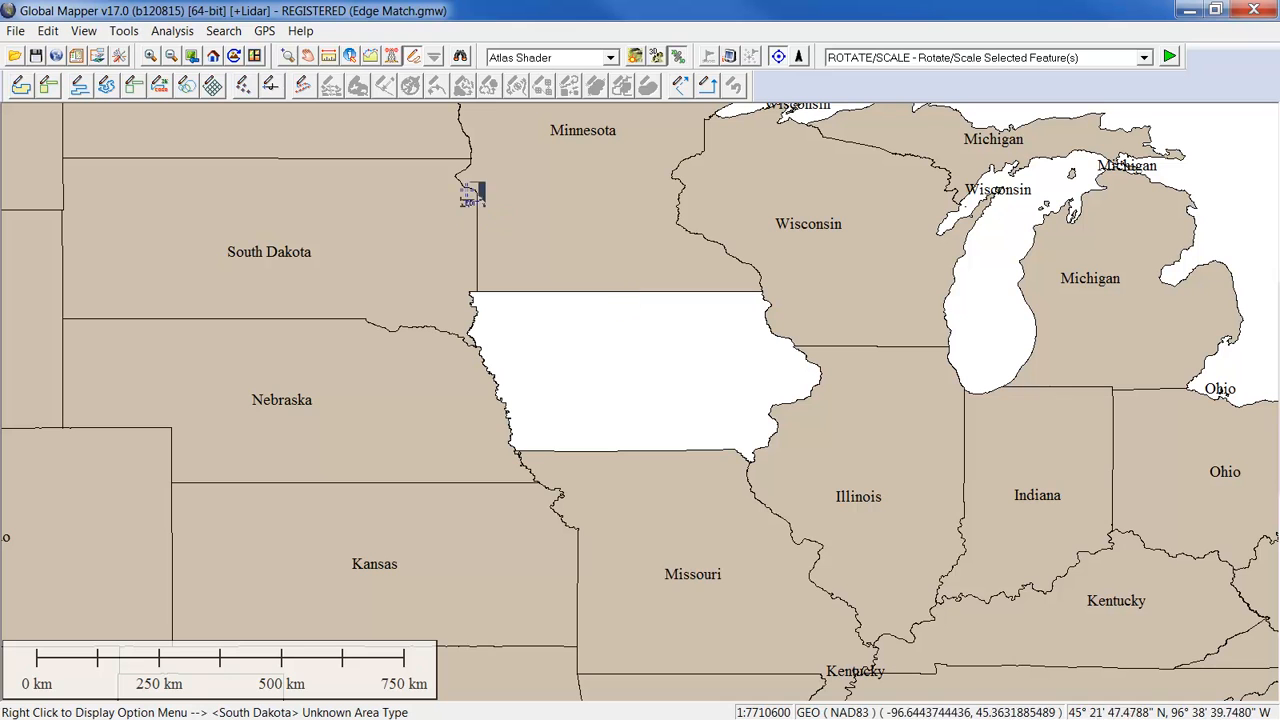
pyautogui.click(22, 88)
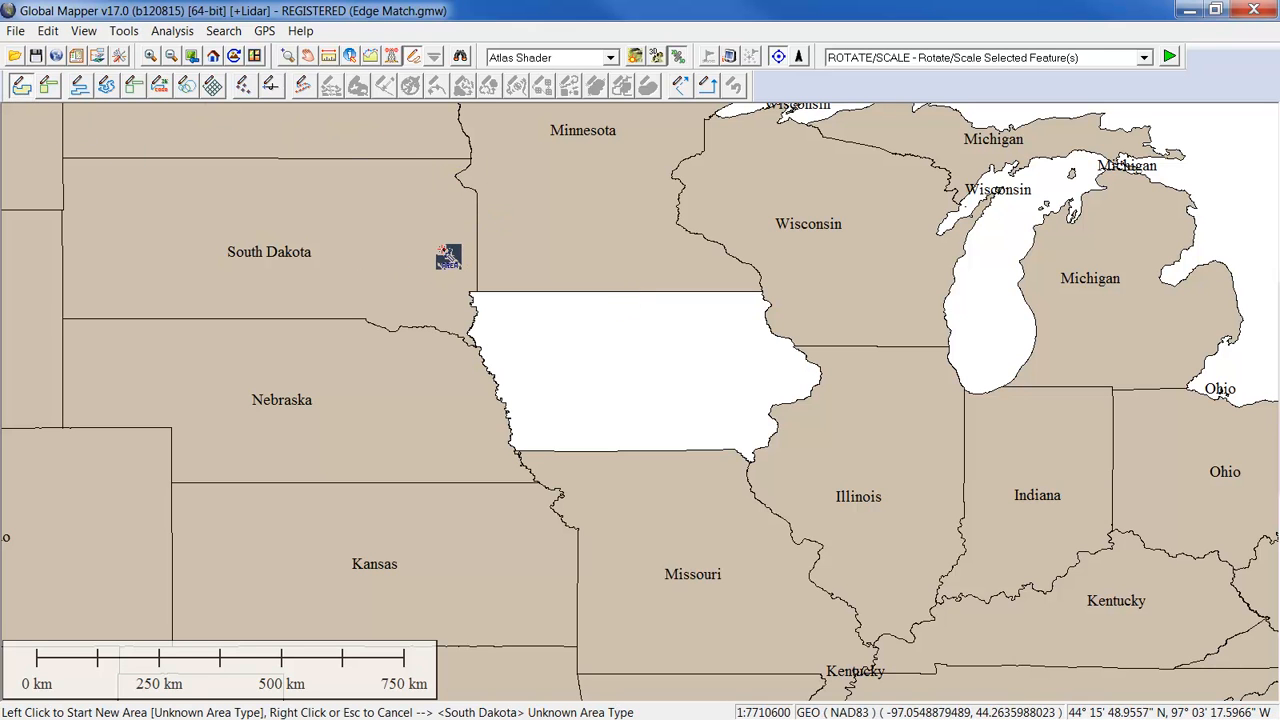
pyautogui.click(437, 251)
pyautogui.click(663, 256)
pyautogui.click(802, 270)
pyautogui.click(858, 406)
pyautogui.click(808, 474)
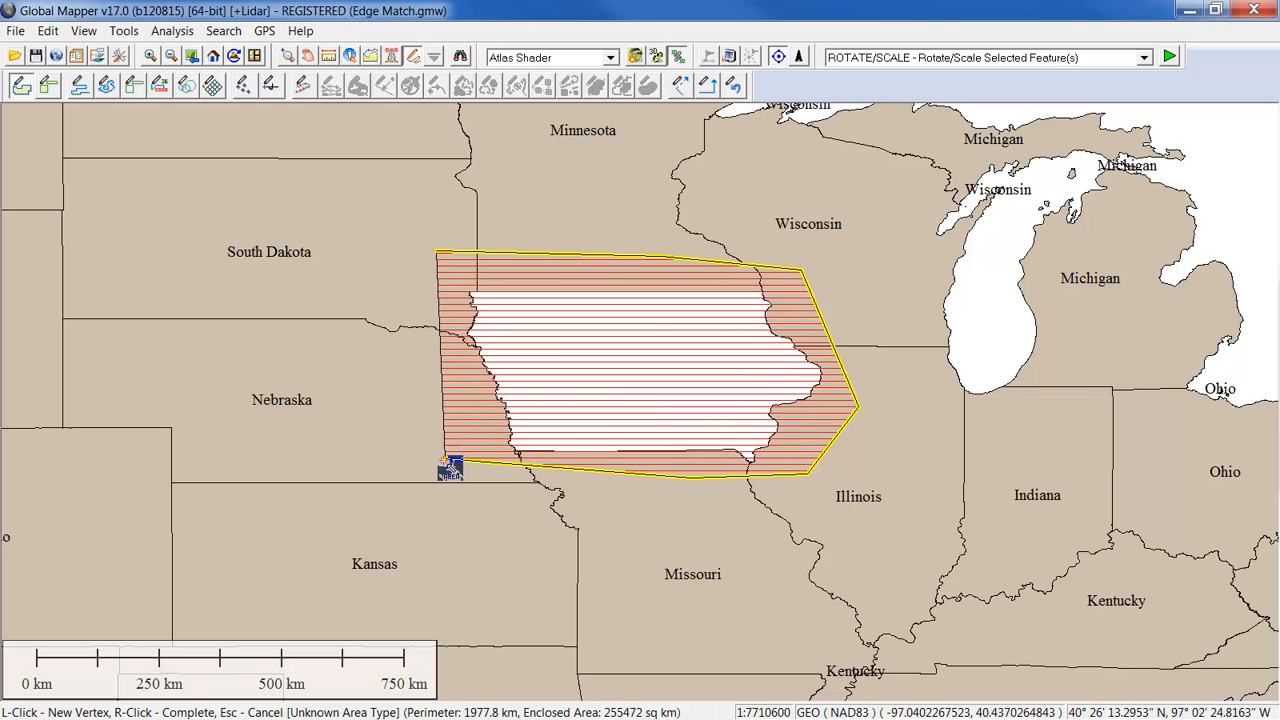
pyautogui.click(440, 462)
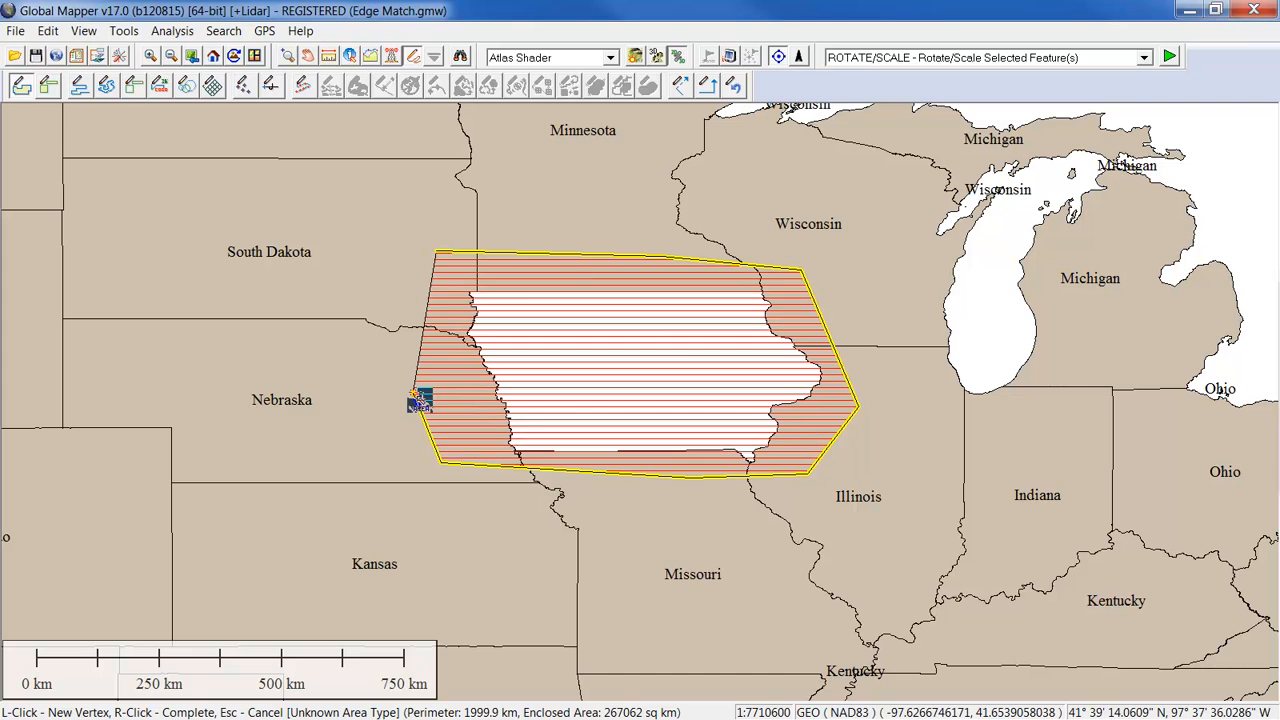
pyautogui.rightClick(420, 400)
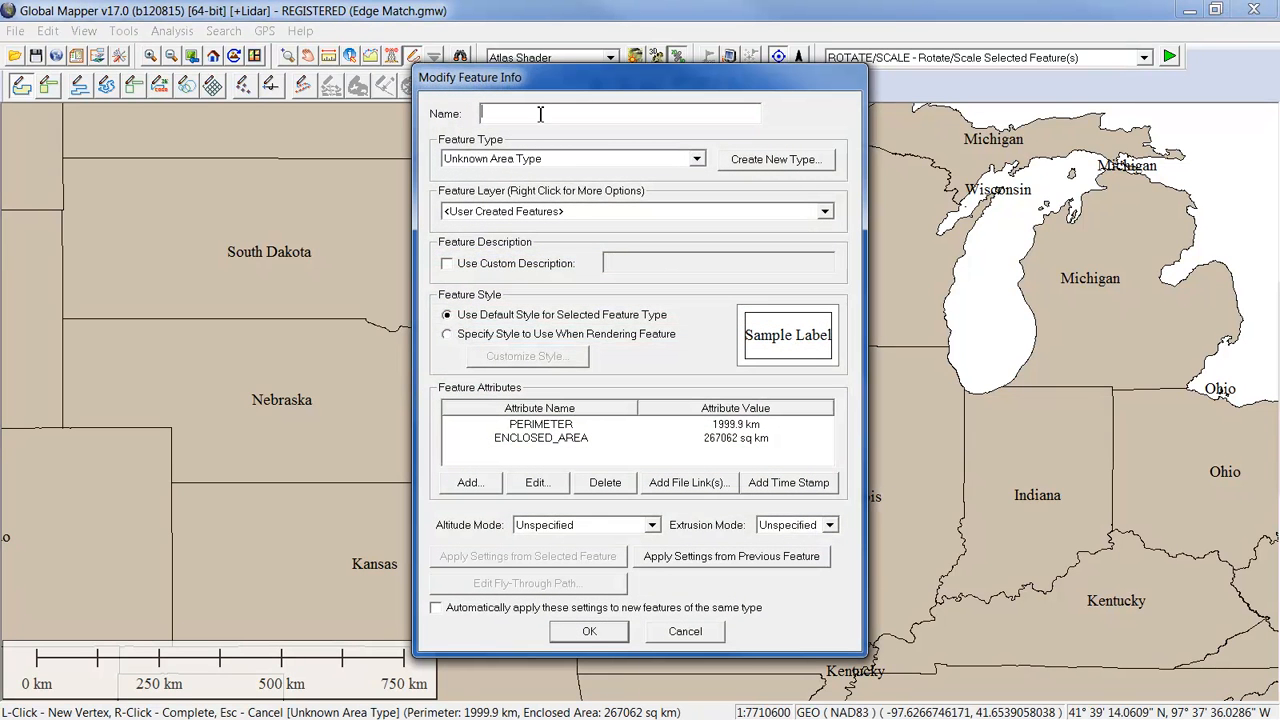
# Name the new area feature Iowa and assign it to the US States layer
pyautogui.write('Iowa')
pyautogui.click(822, 213)
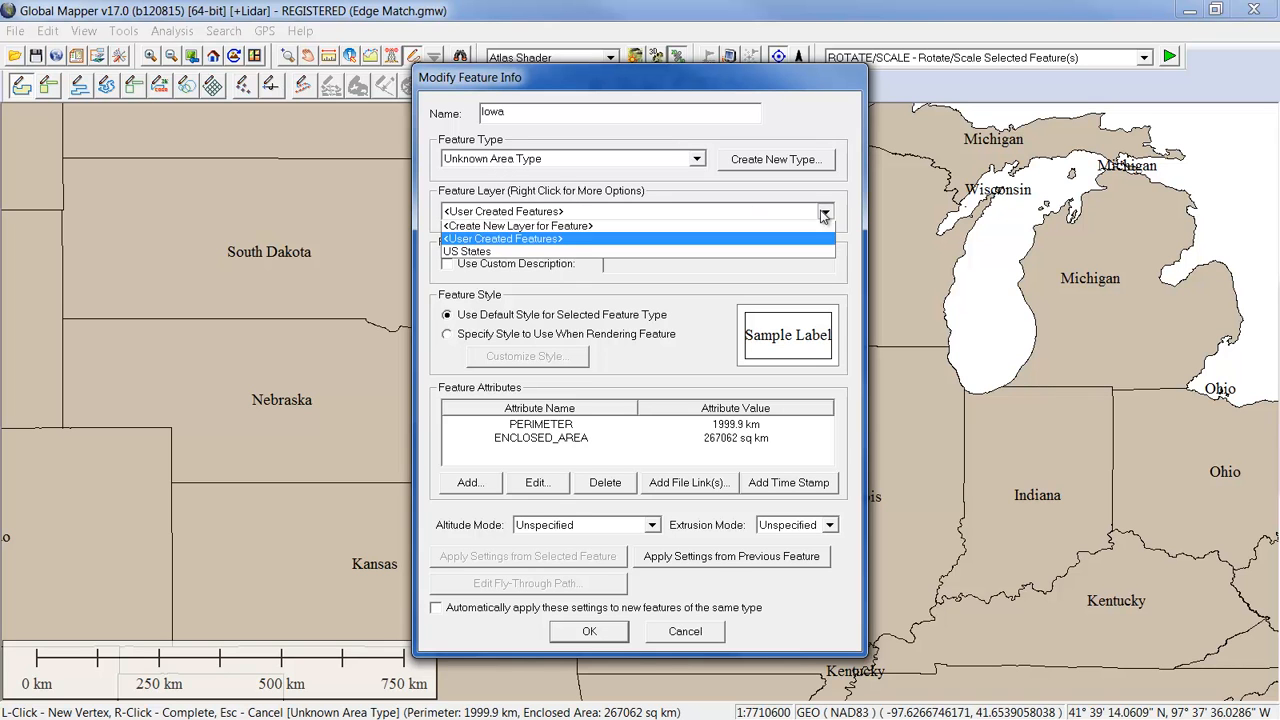
pyautogui.click(482, 258)
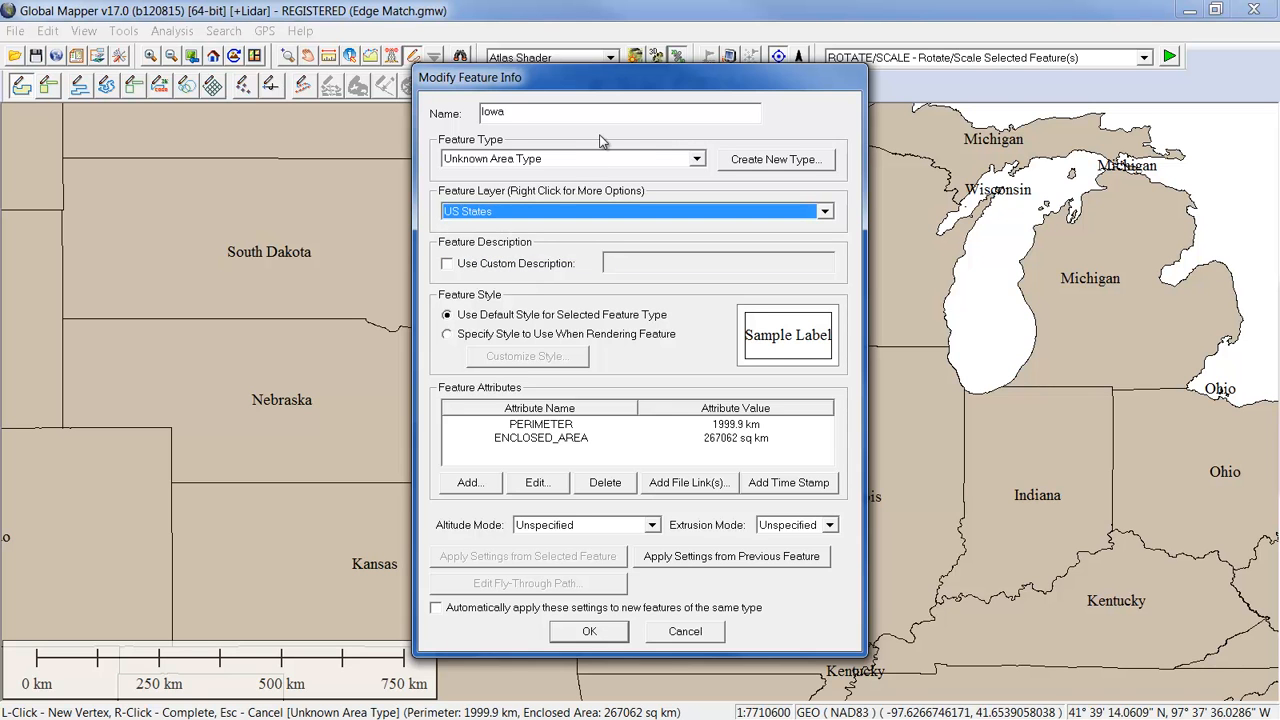
pyautogui.moveTo(621, 83); pyautogui.dragTo(773, 80)
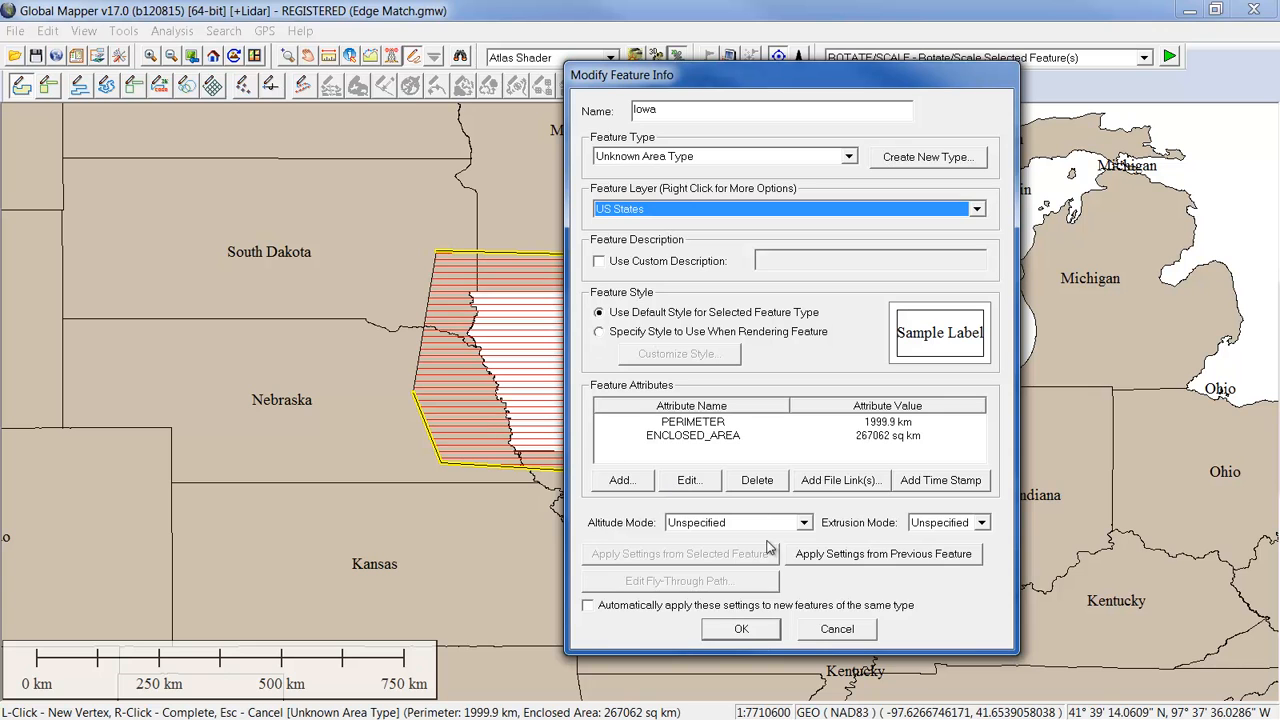
pyautogui.click(741, 629)
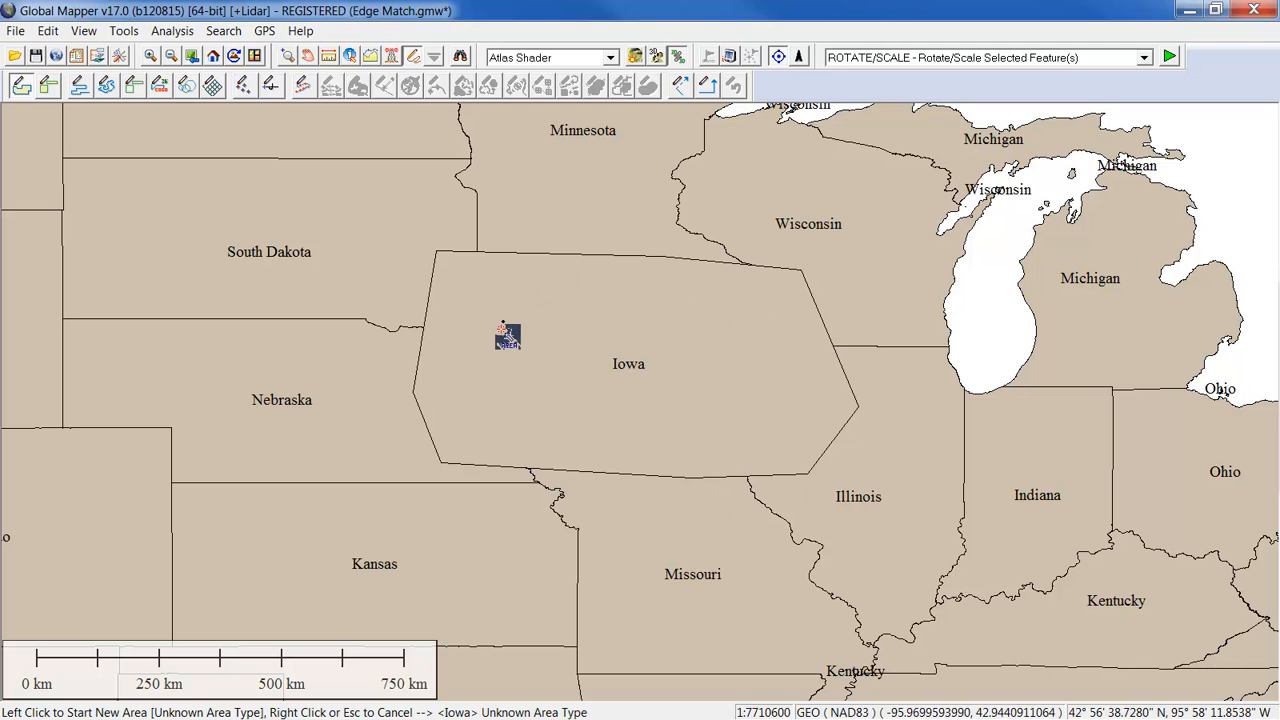
# Select the six states around Iowa together: South Dakota, Minnesota, Wisconsin, Illinois, Missouri and Nebraska
pyautogui.click(412, 60)
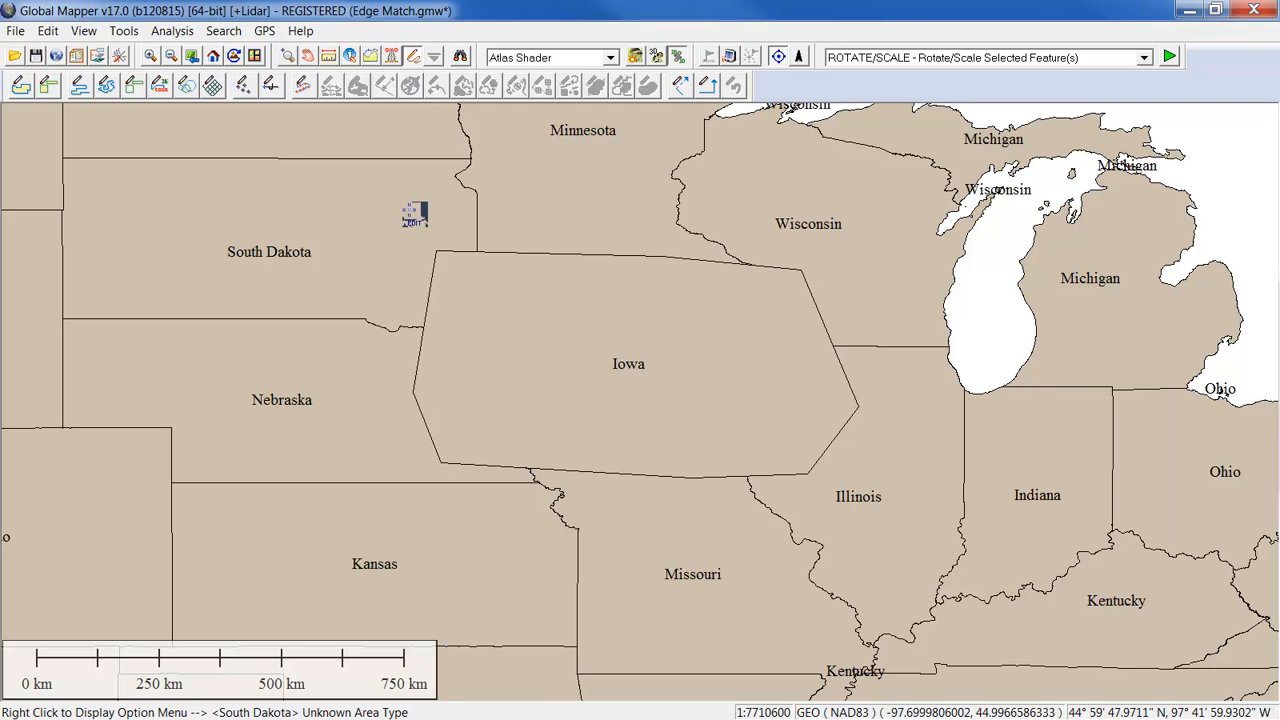
pyautogui.click(414, 216)
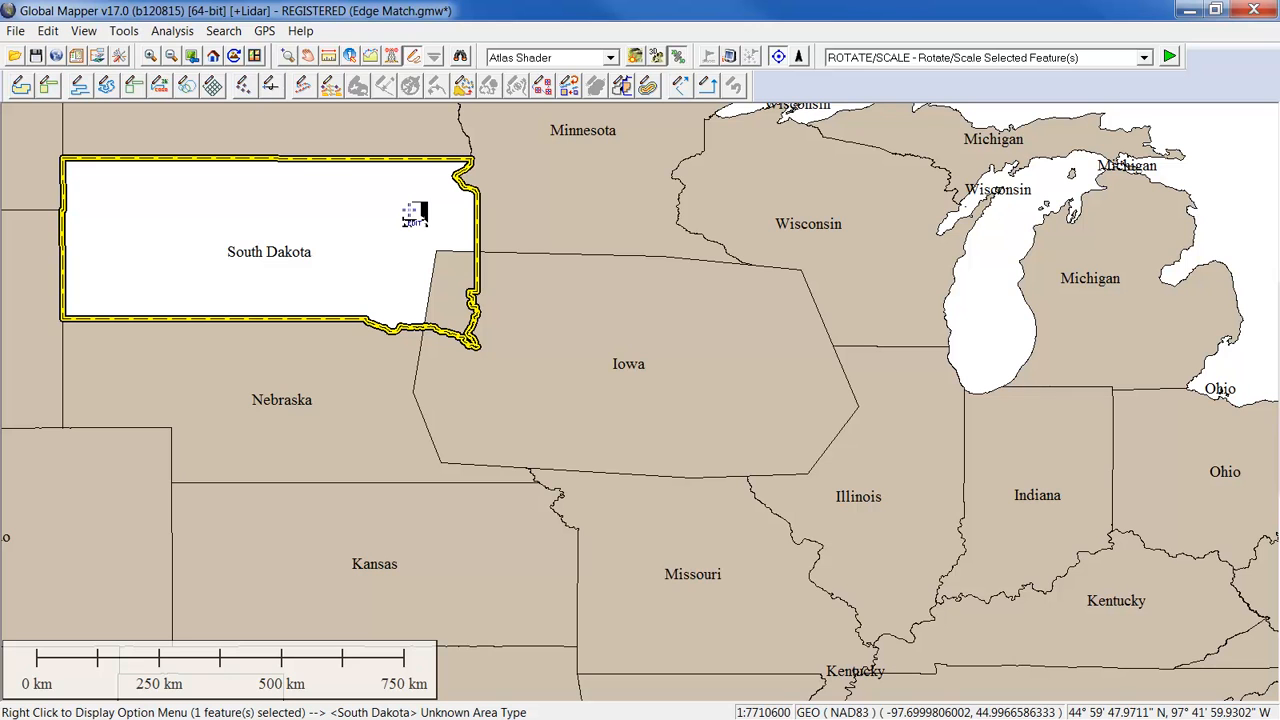
pyautogui.keyDown('ctrl'); pyautogui.click(556, 212); pyautogui.keyUp('ctrl')
pyautogui.keyDown('ctrl'); pyautogui.click(808, 228); pyautogui.keyUp('ctrl')
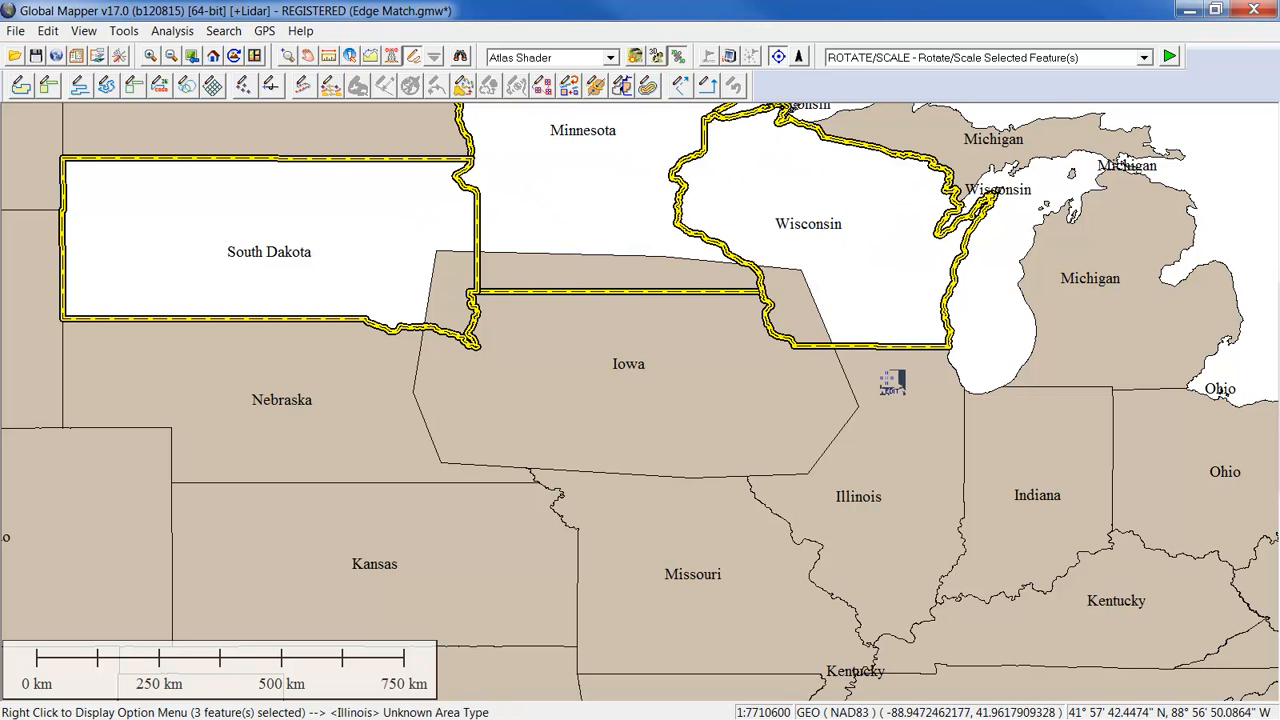
pyautogui.keyDown('ctrl'); pyautogui.click(862, 438); pyautogui.keyUp('ctrl')
pyautogui.keyDown('ctrl'); pyautogui.click(722, 537); pyautogui.keyUp('ctrl')
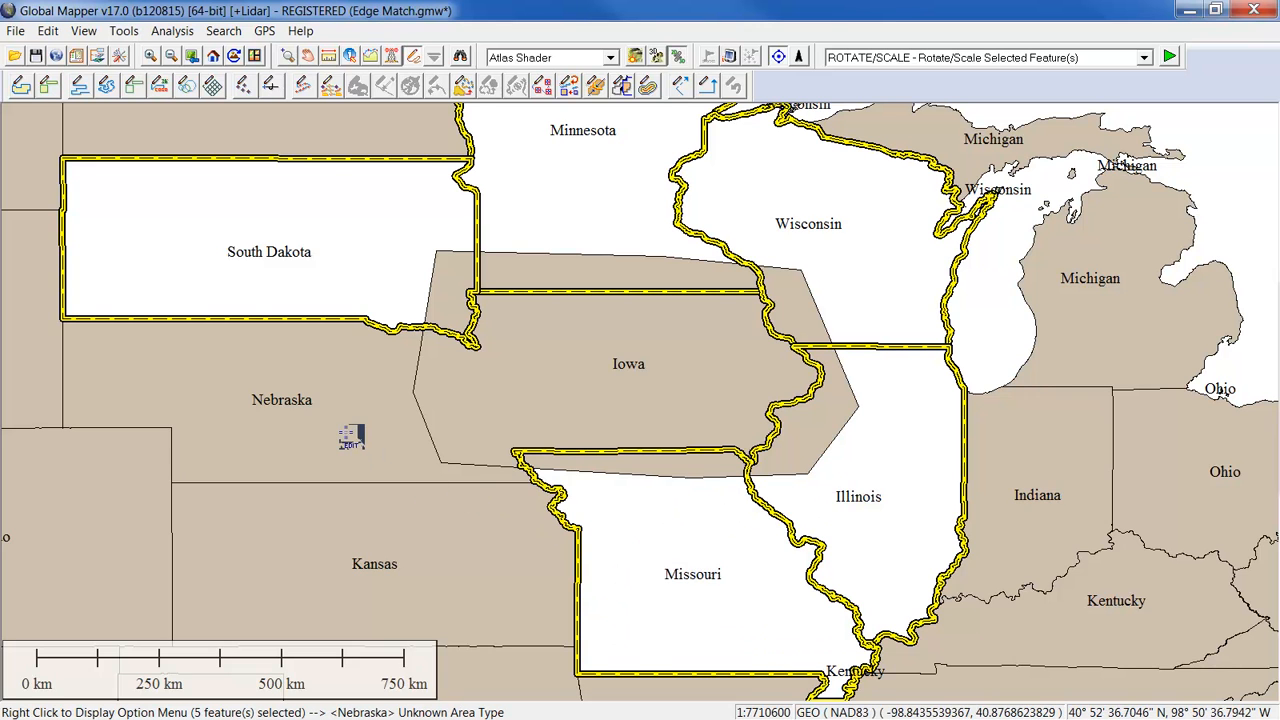
pyautogui.keyDown('ctrl'); pyautogui.click(350, 428); pyautogui.keyUp('ctrl')
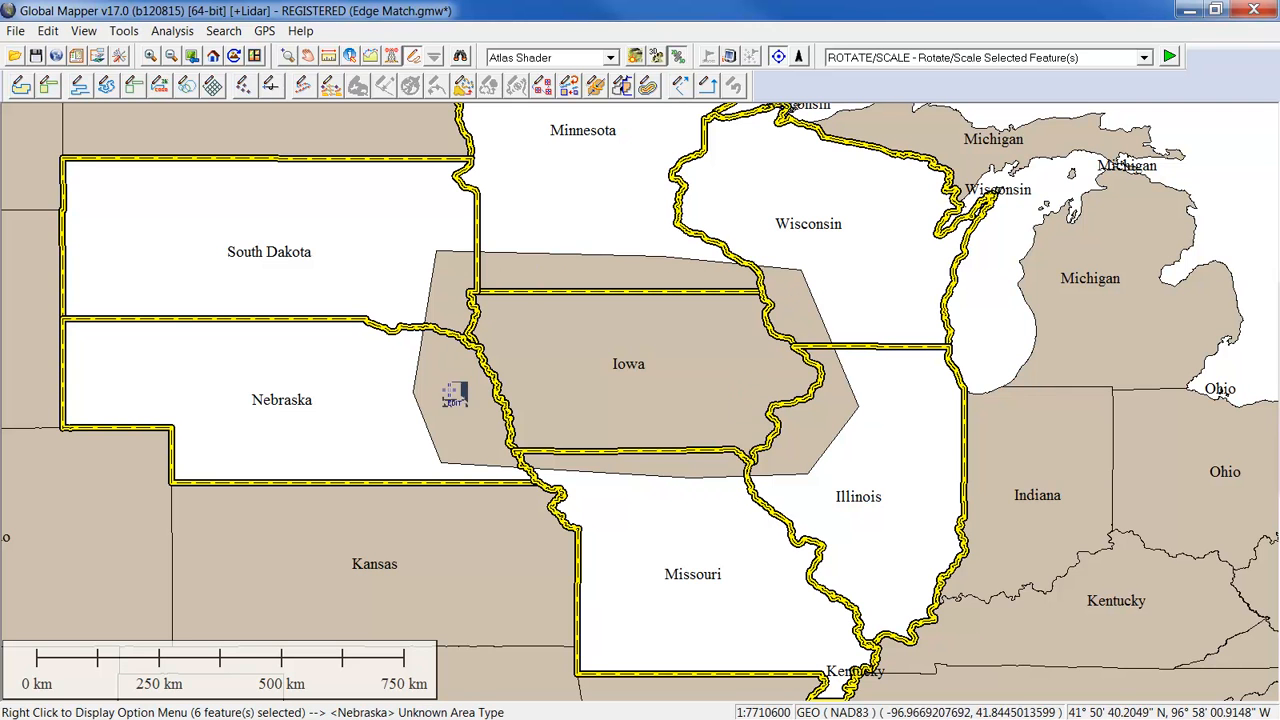
# Cut the six selected state areas from the Iowa area as islands, without marking the neighboring states as deleted
pyautogui.rightClick(899, 256)
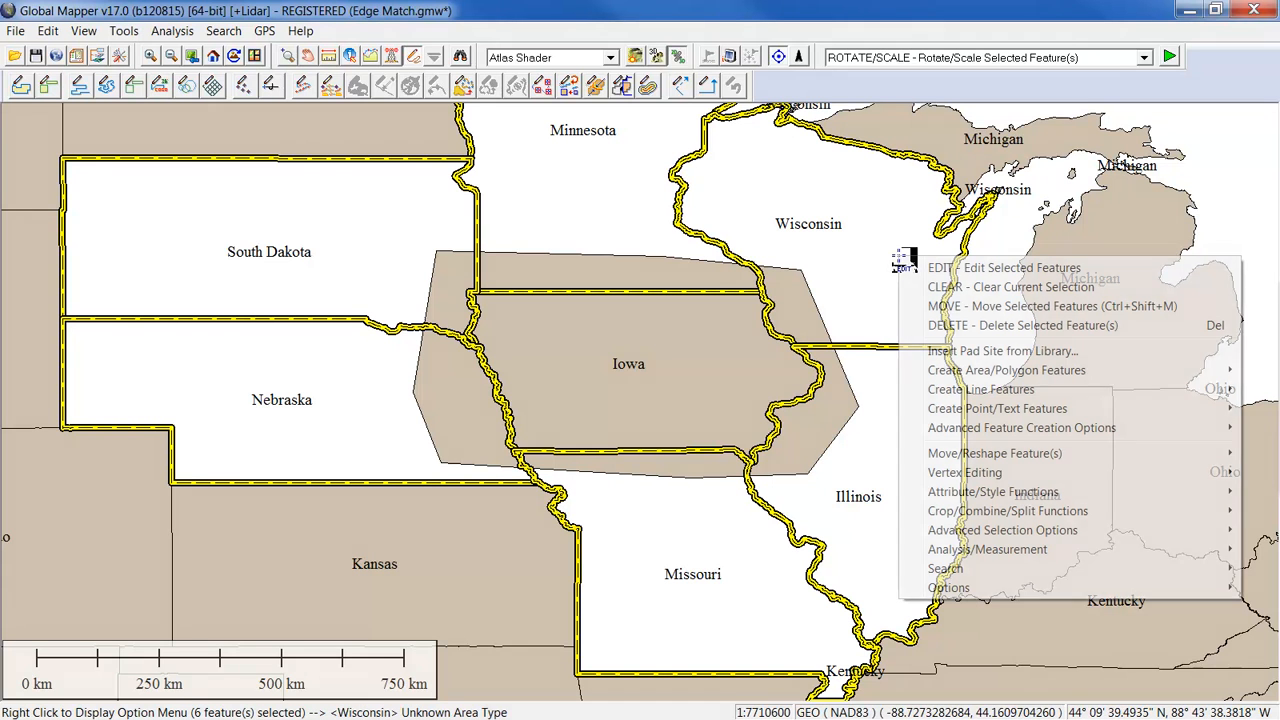
pyautogui.moveTo(993, 515)
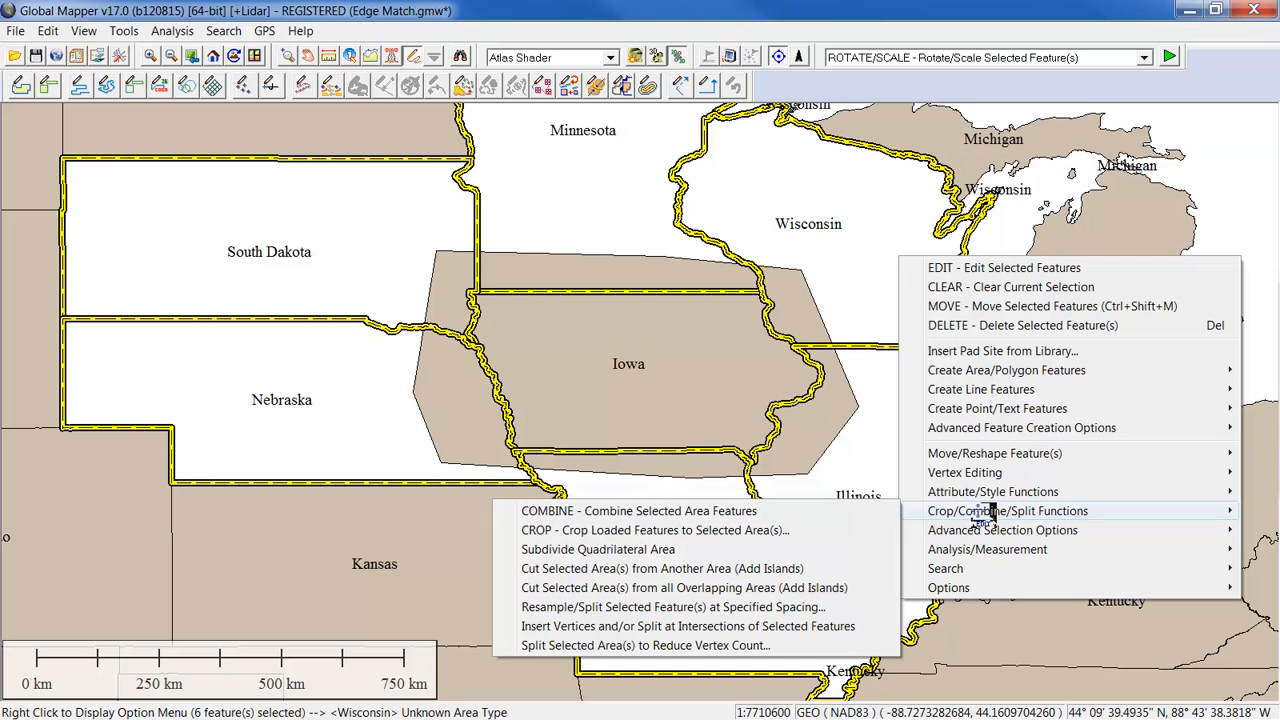
pyautogui.click(753, 568)
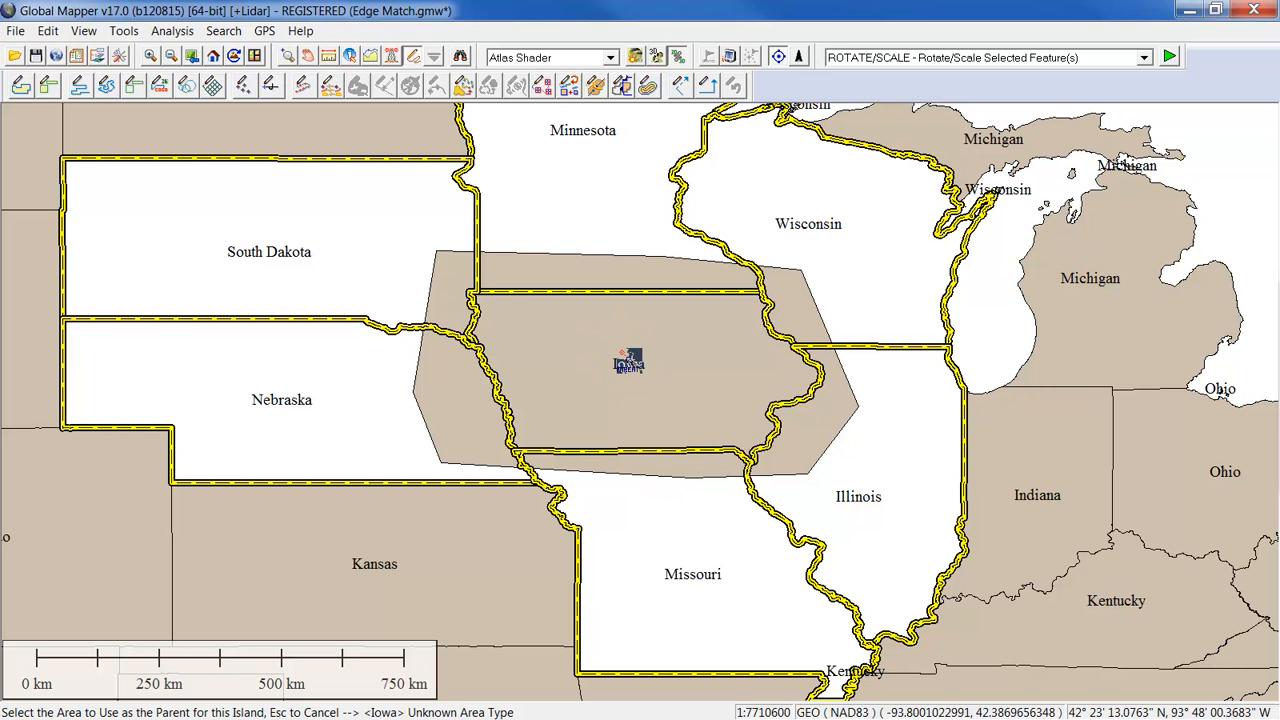
pyautogui.click(628, 362)
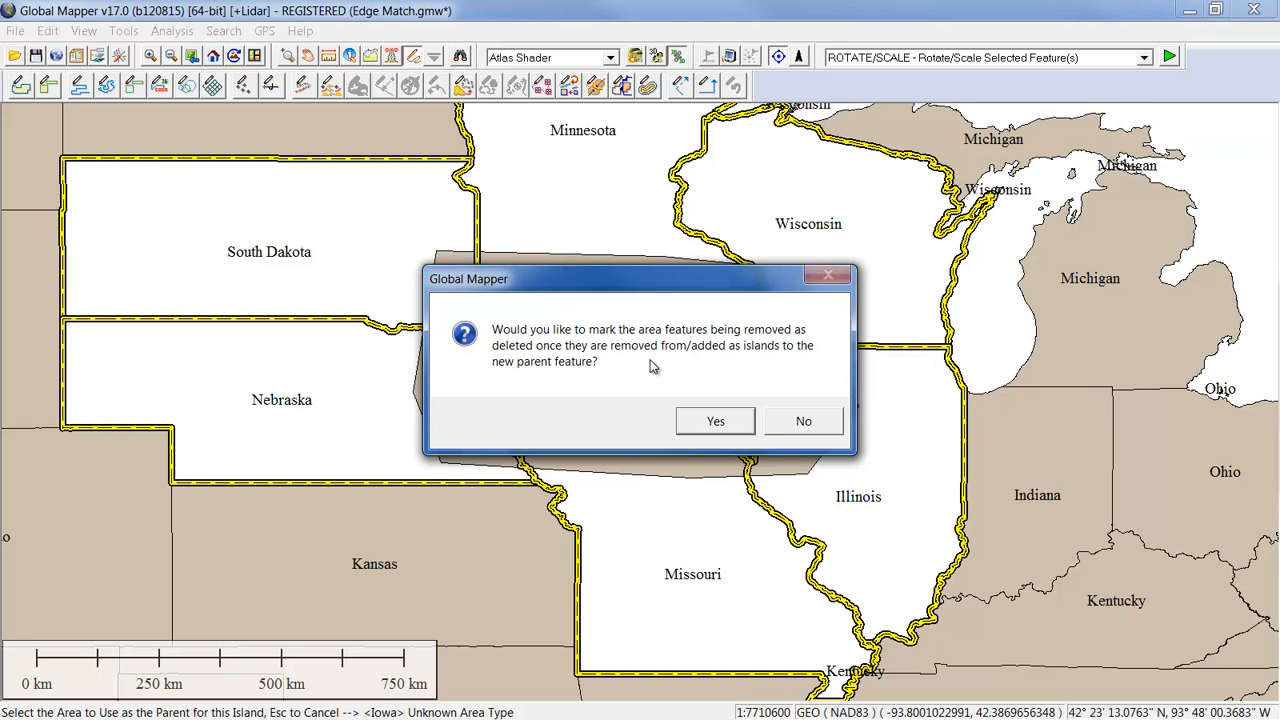
pyautogui.click(803, 421)
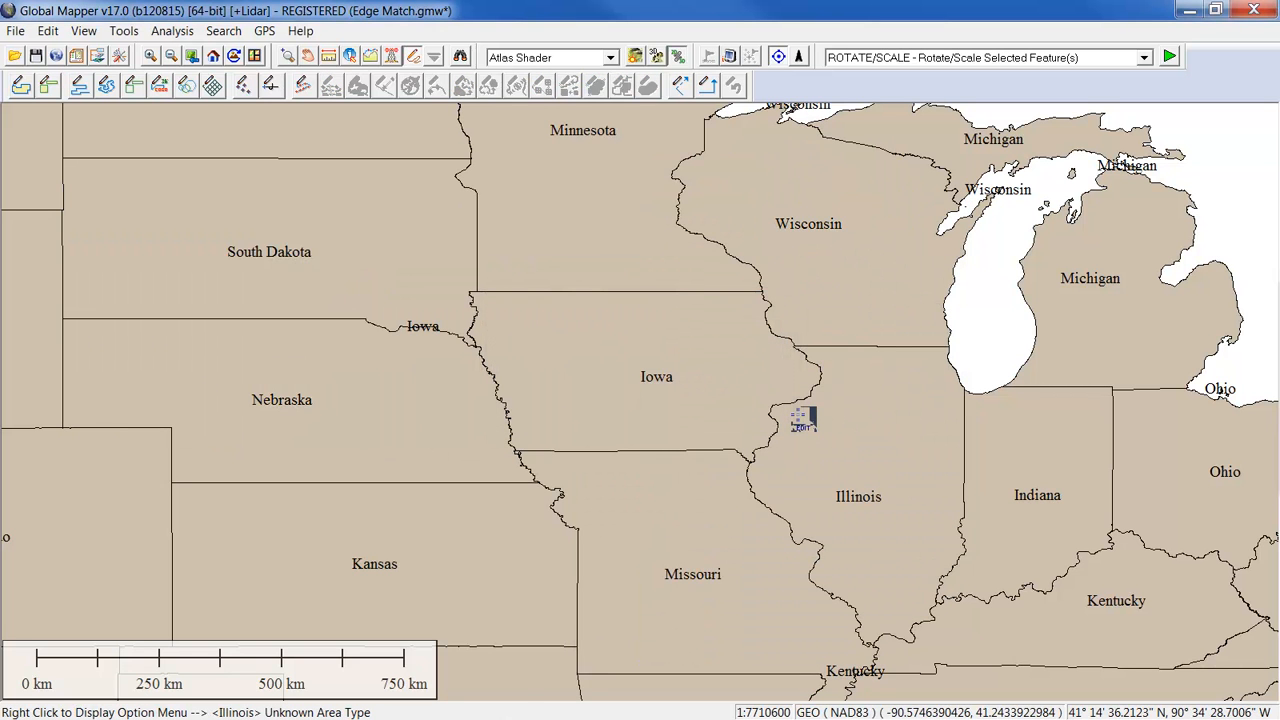
# Check the shared borders by selecting the Iowa area and its neighbors Illinois and Missouri in turn
pyautogui.click(757, 383)
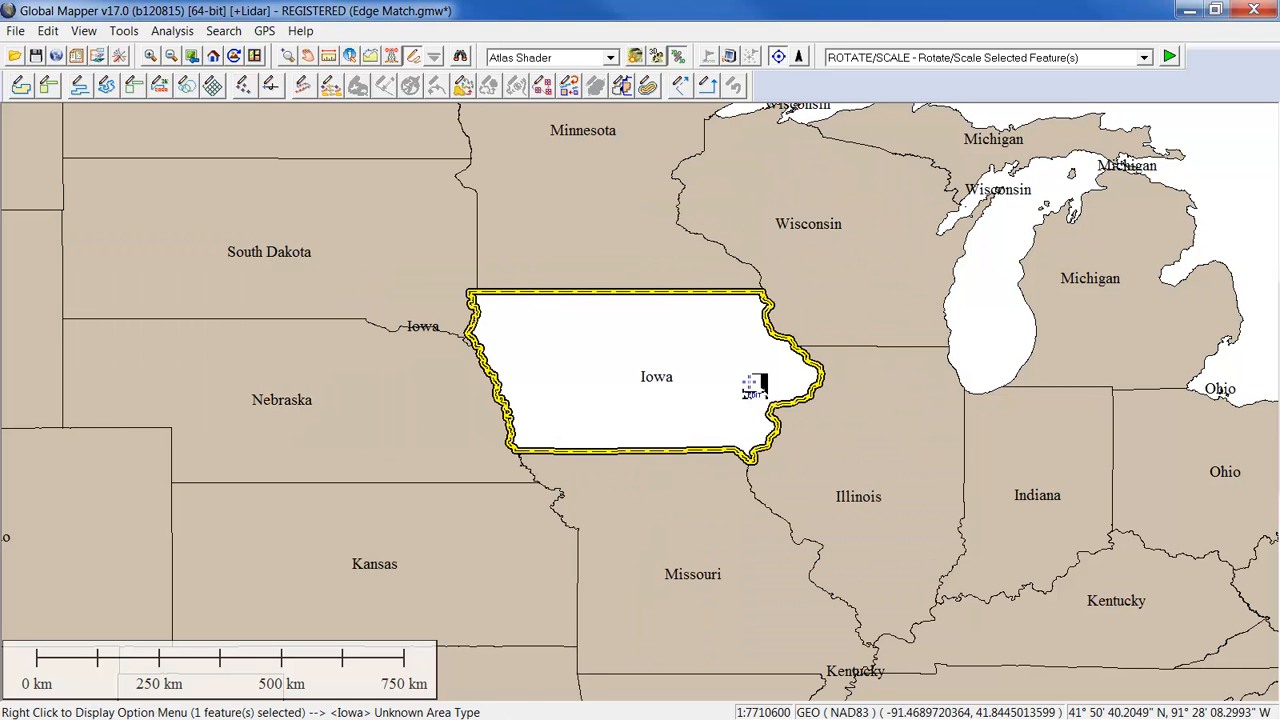
pyautogui.click(728, 488)
pyautogui.click(803, 449)
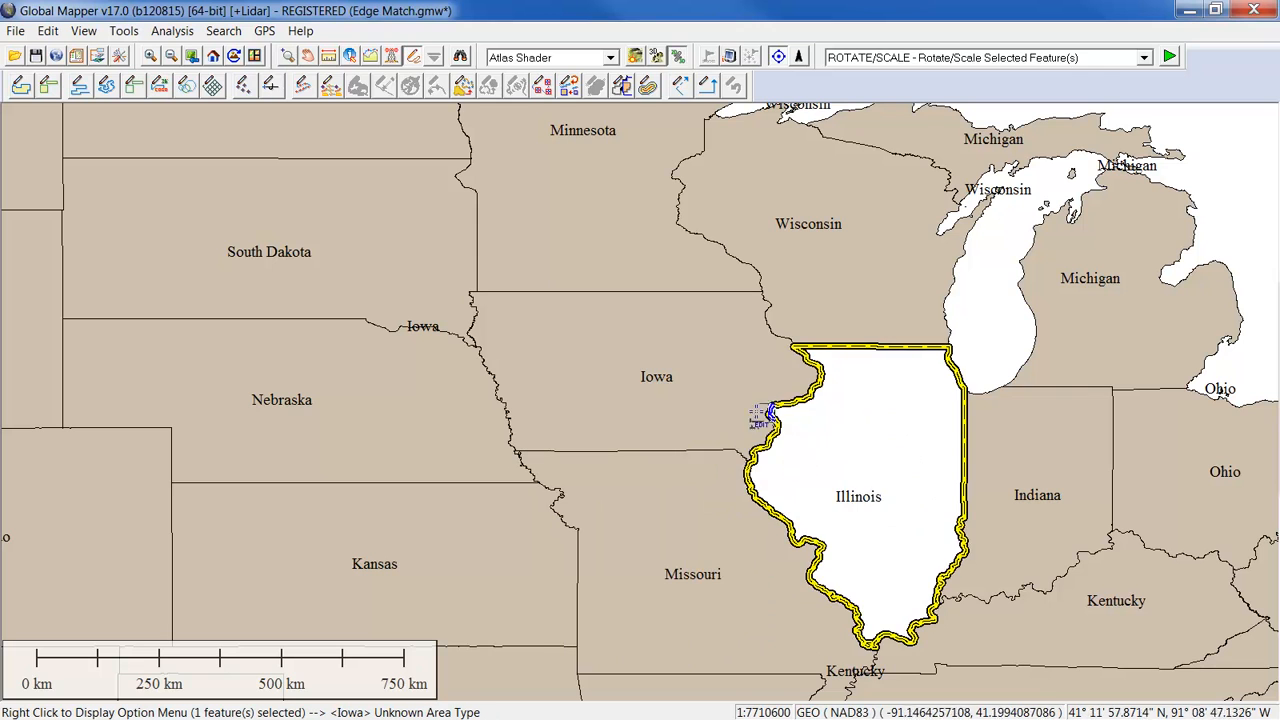
pyautogui.click(742, 402)
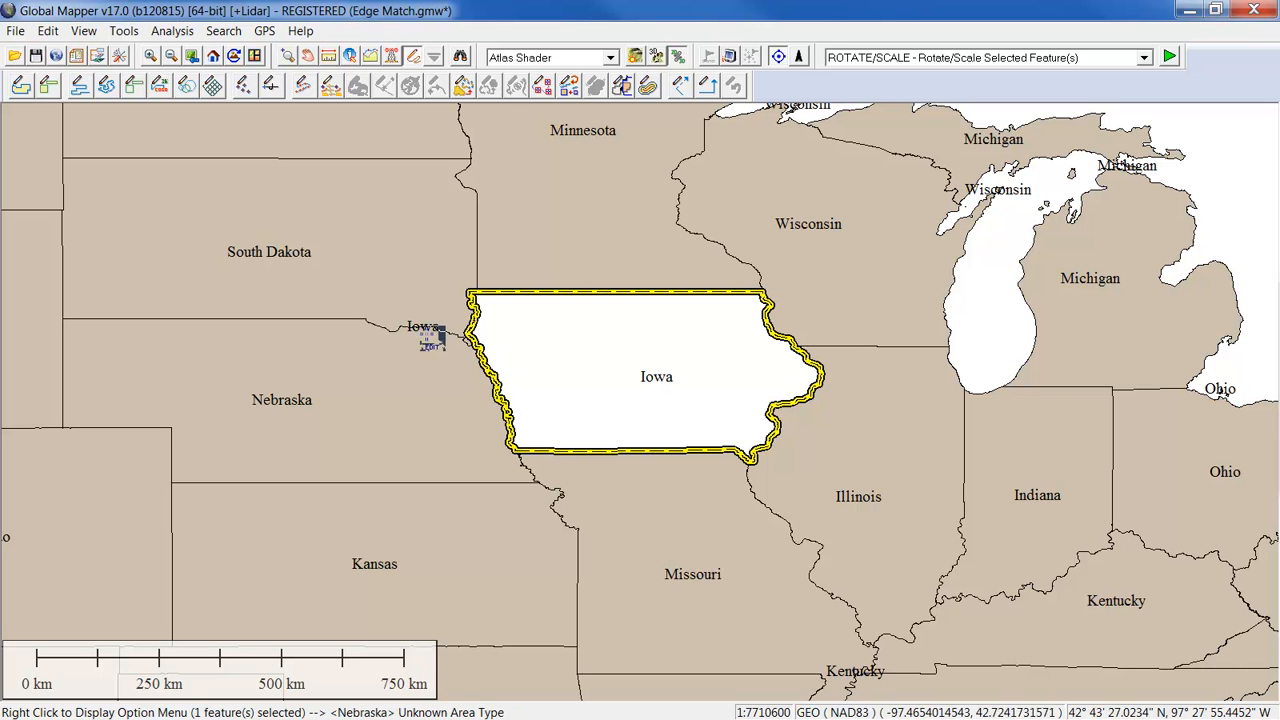
pyautogui.click(667, 510)
pyautogui.click(665, 410)
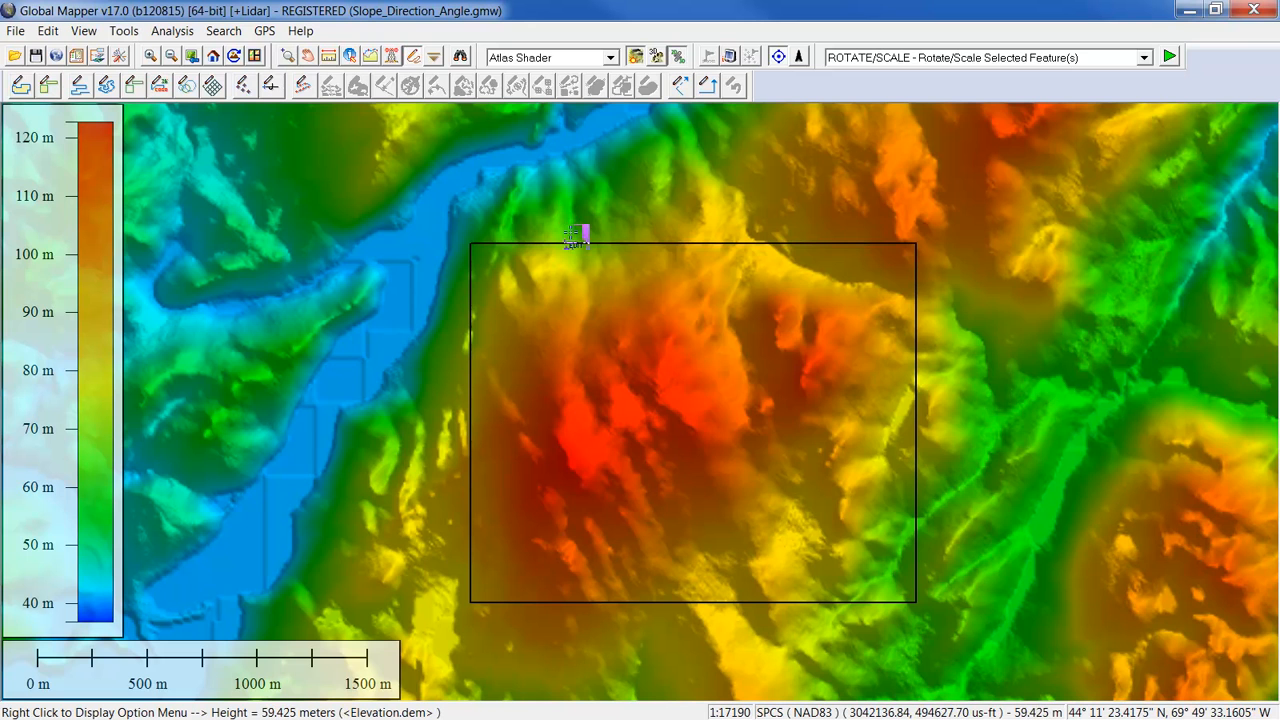
# Generate 300 randomly distributed Address Label points inside the rectangular area on the elevation map, with a minimum distance of 5 meters
pyautogui.click(605, 299)
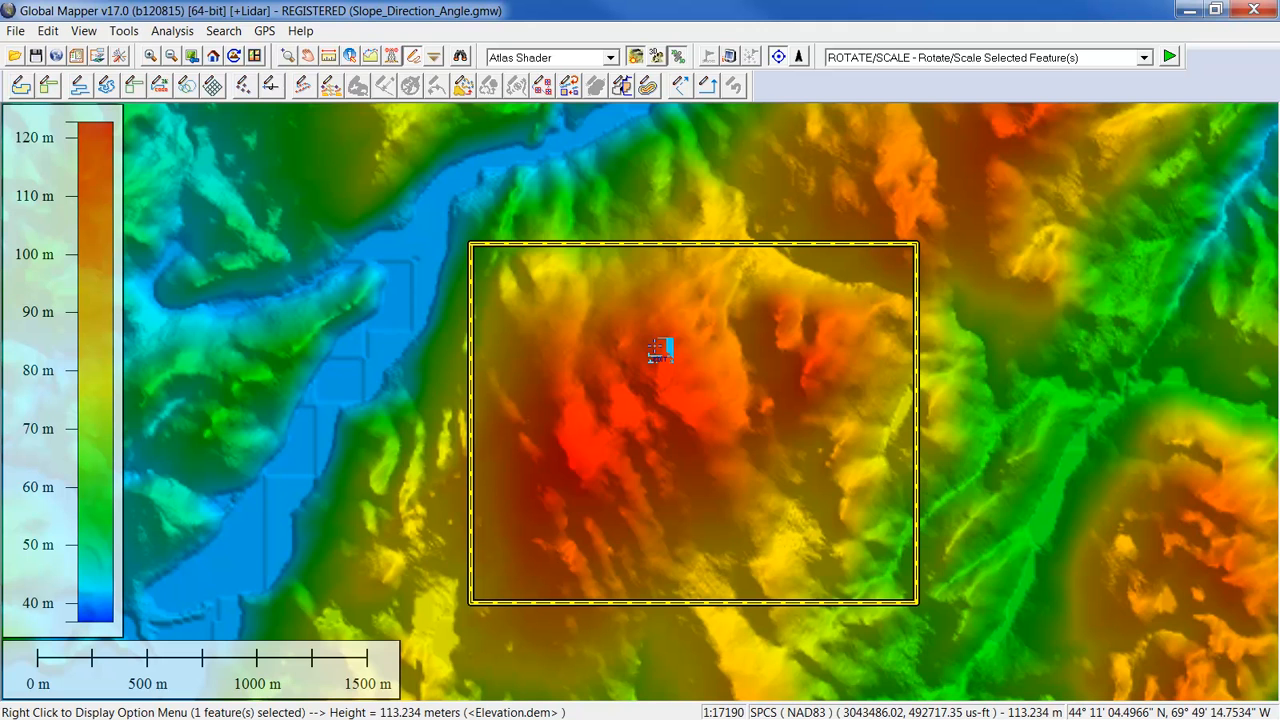
pyautogui.rightClick(659, 351)
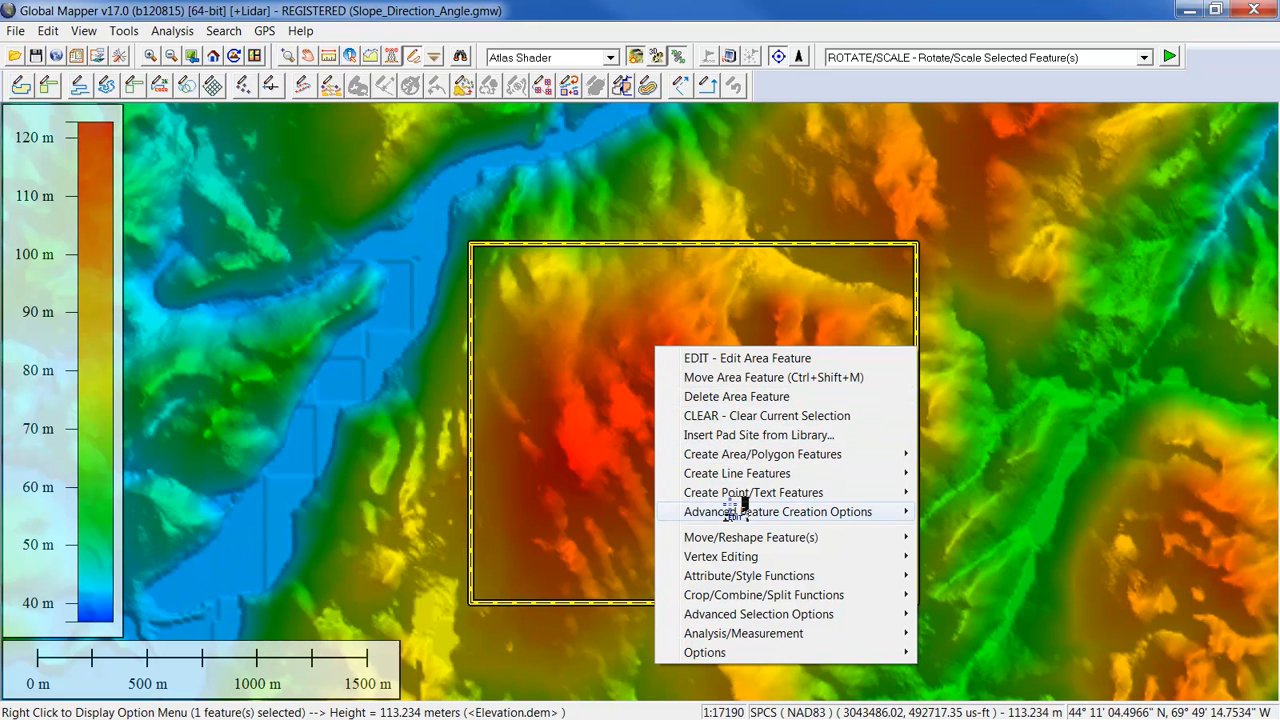
pyautogui.moveTo(735, 511)
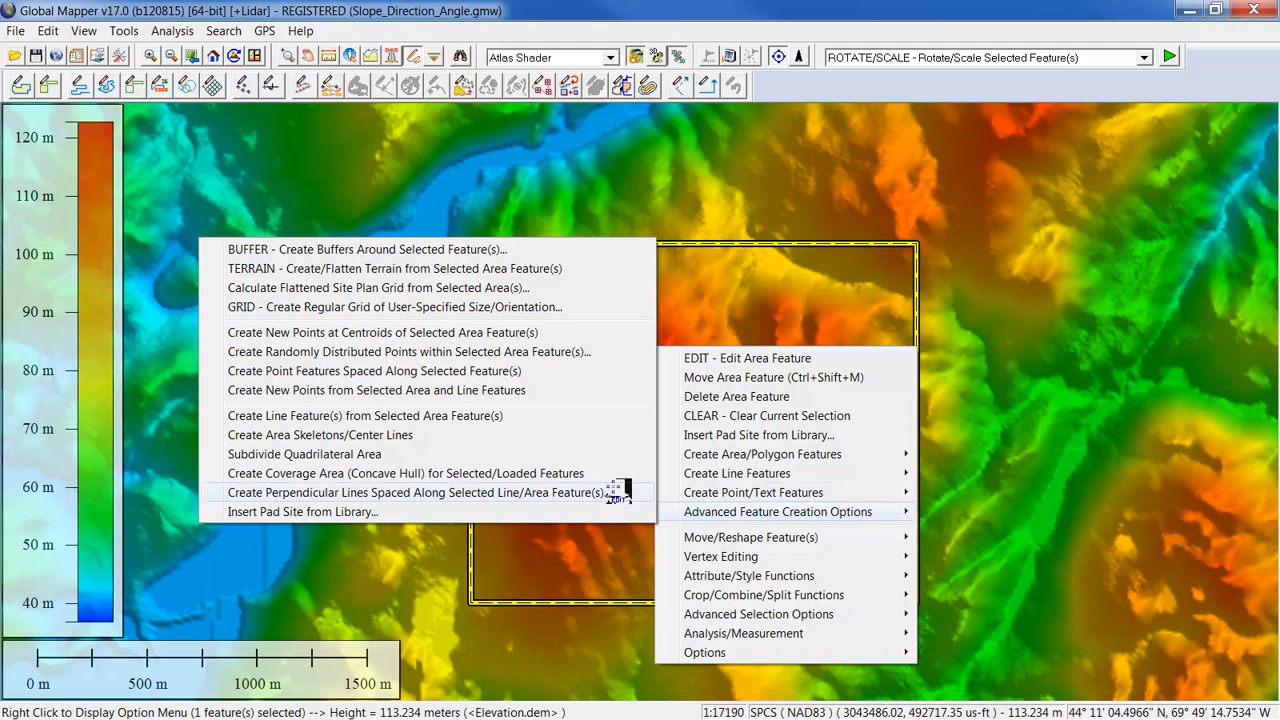
pyautogui.click(489, 354)
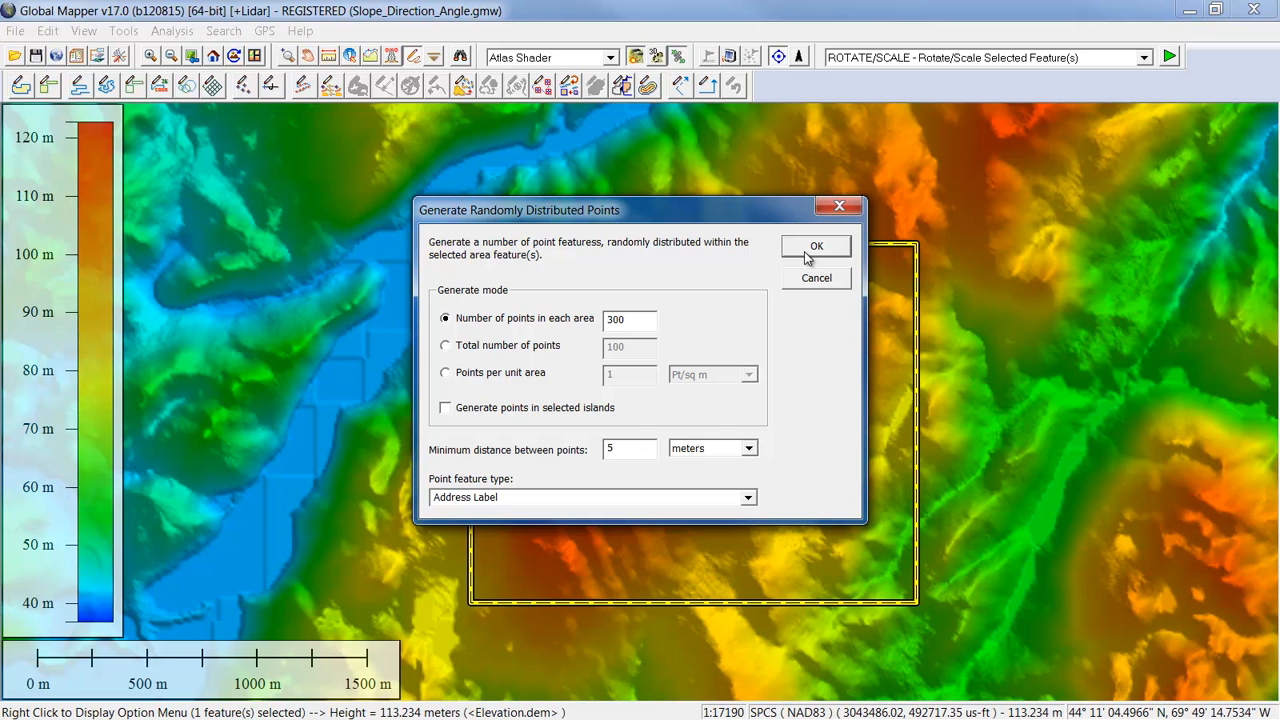
pyautogui.click(812, 250)
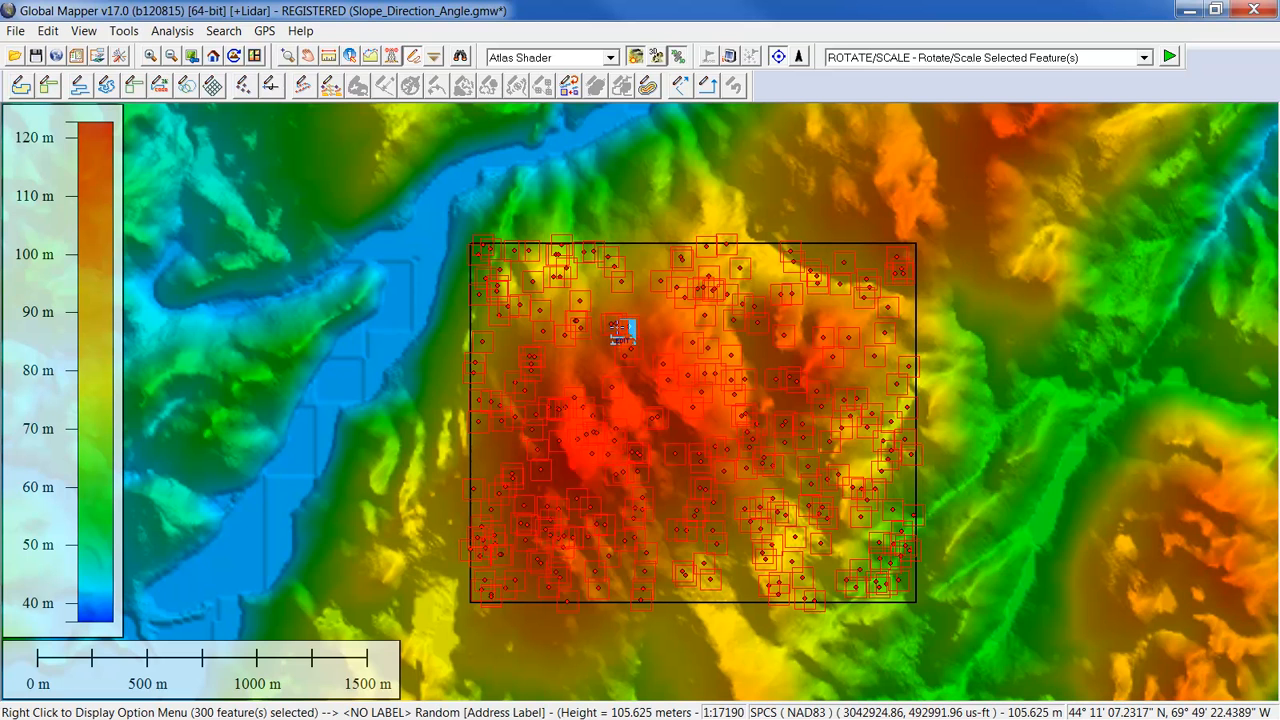
# Apply elevations from the terrain layers to the selected random points, appending a unit label to each elevation attribute
pyautogui.rightClick(621, 331)
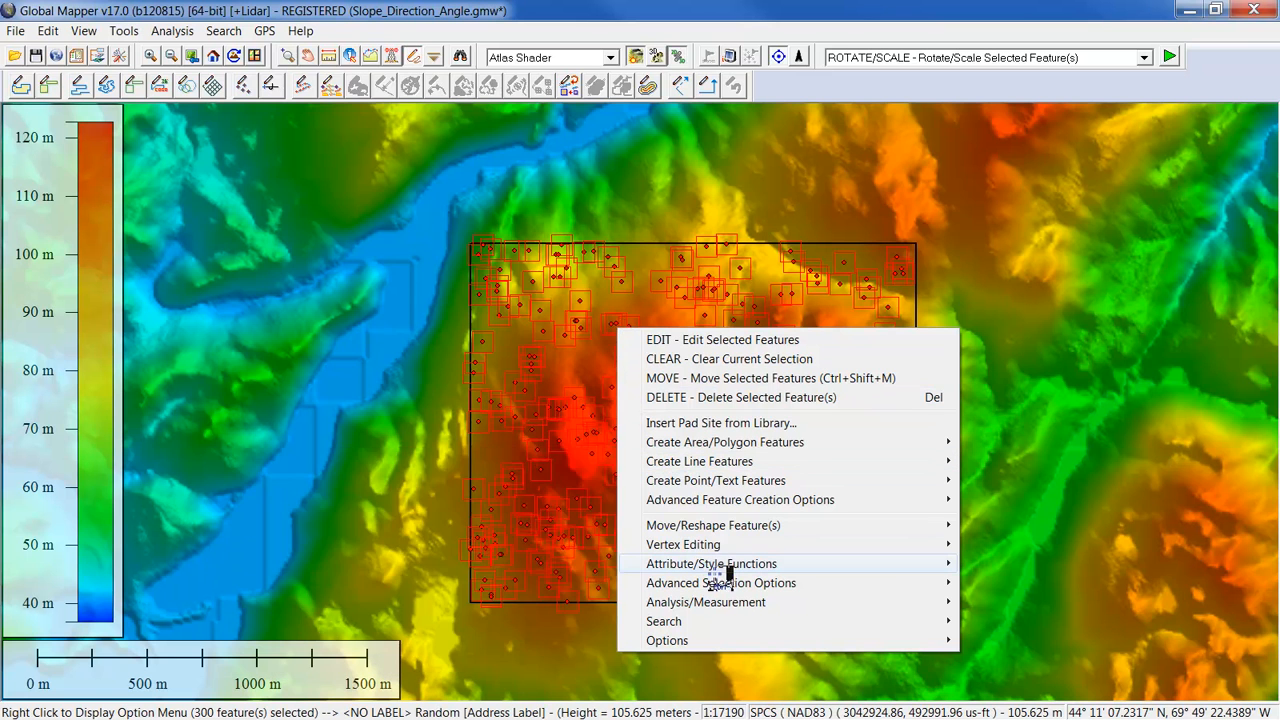
pyautogui.moveTo(728, 570)
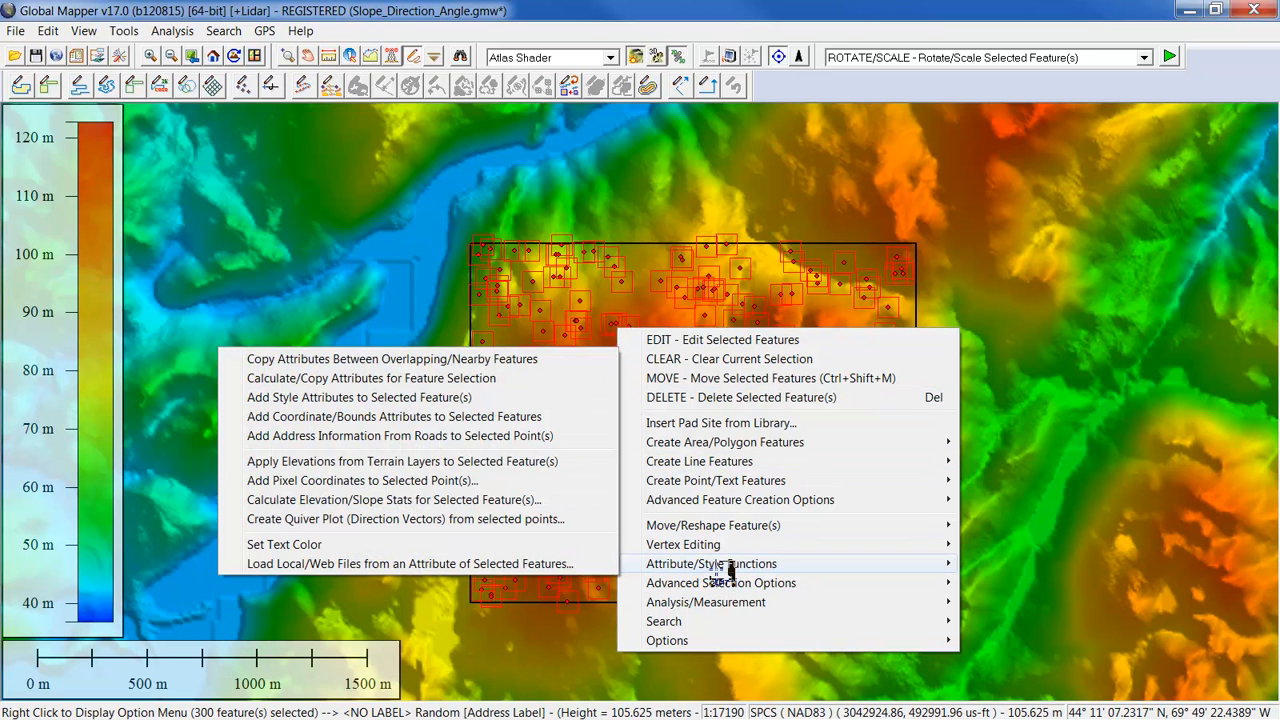
pyautogui.click(487, 465)
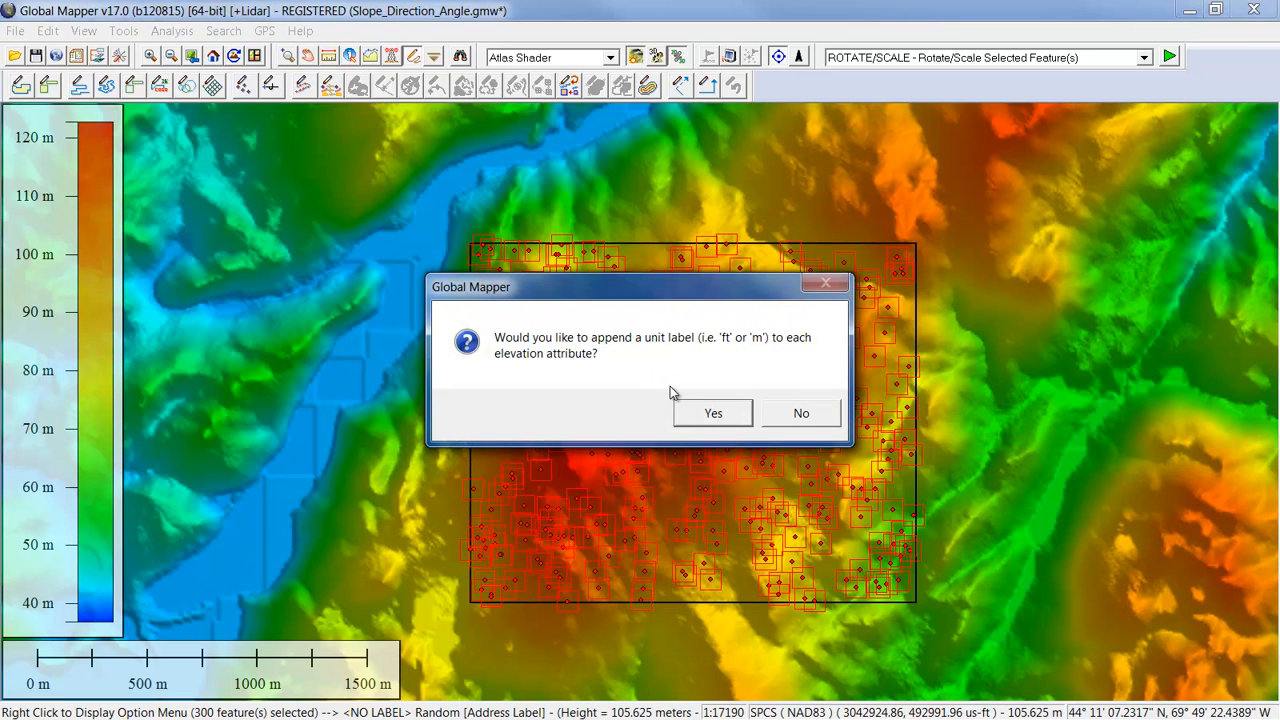
pyautogui.click(703, 416)
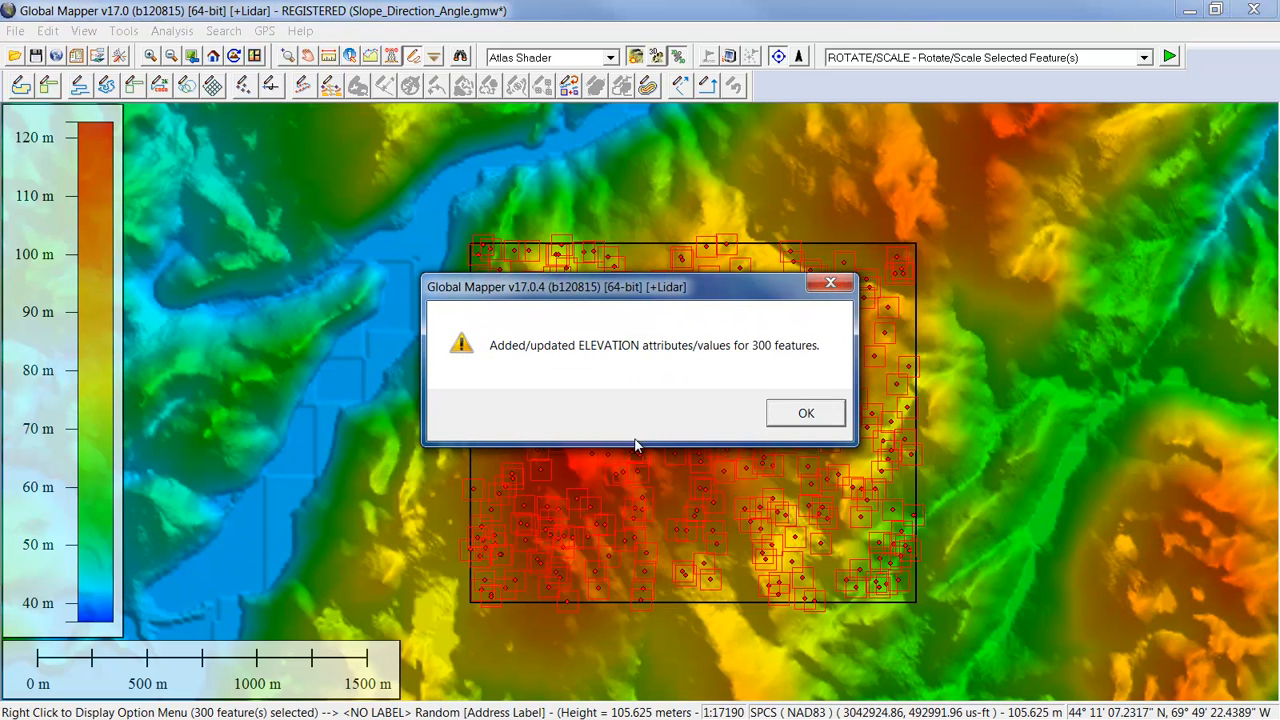
# Dismiss the elevation notice and inspect the elevation, slope and slope direction attributes of one random point near the rectangle's upper middle
pyautogui.click(804, 415)
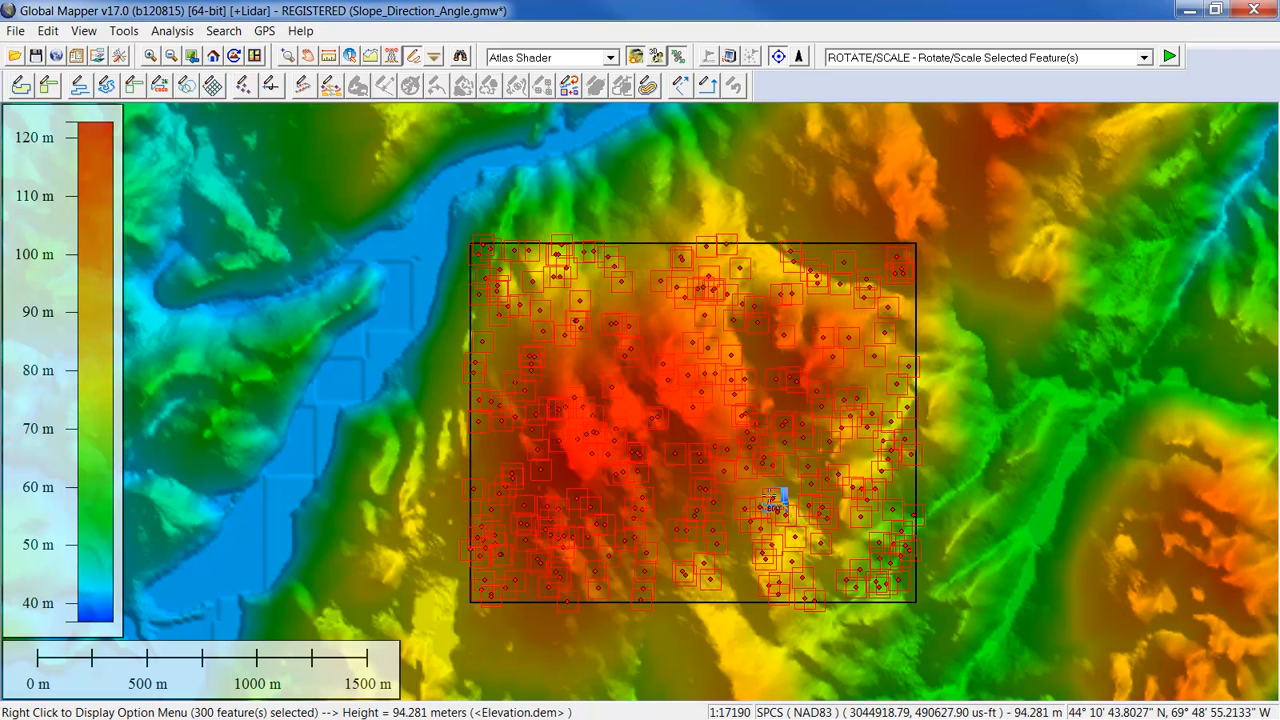
pyautogui.click(350, 57)
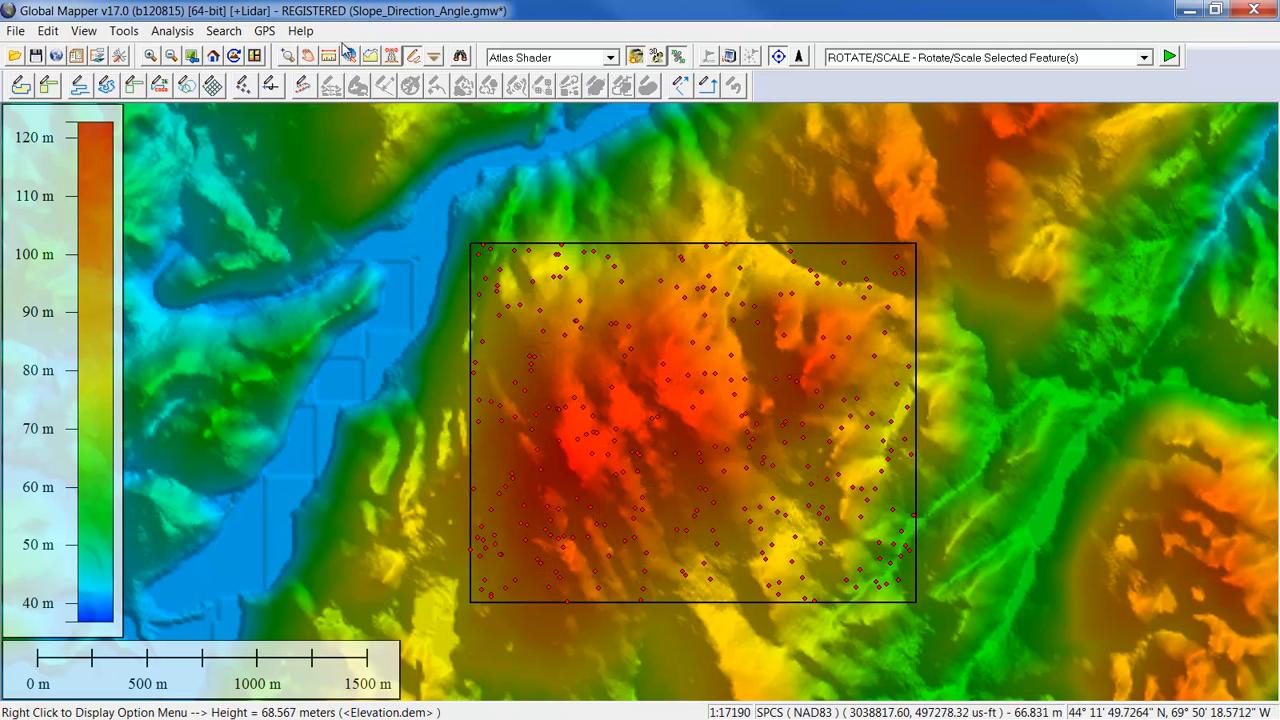
pyautogui.click(349, 56)
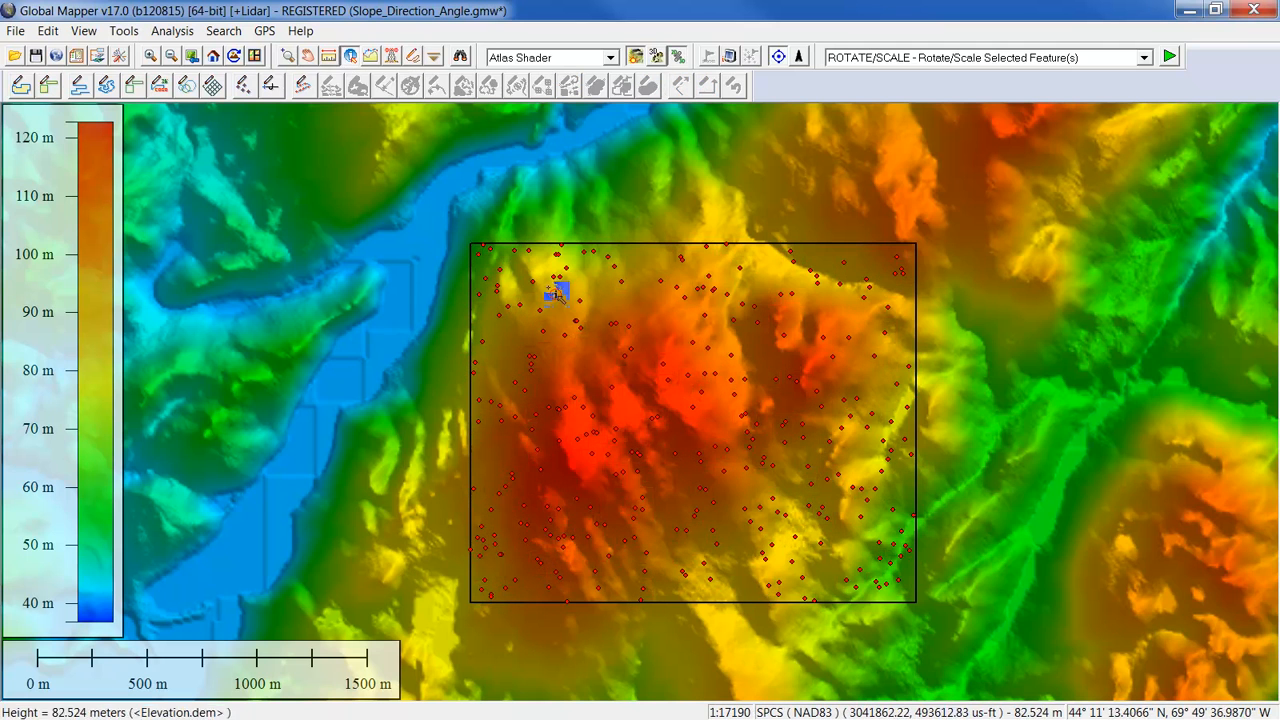
pyautogui.click(617, 327)
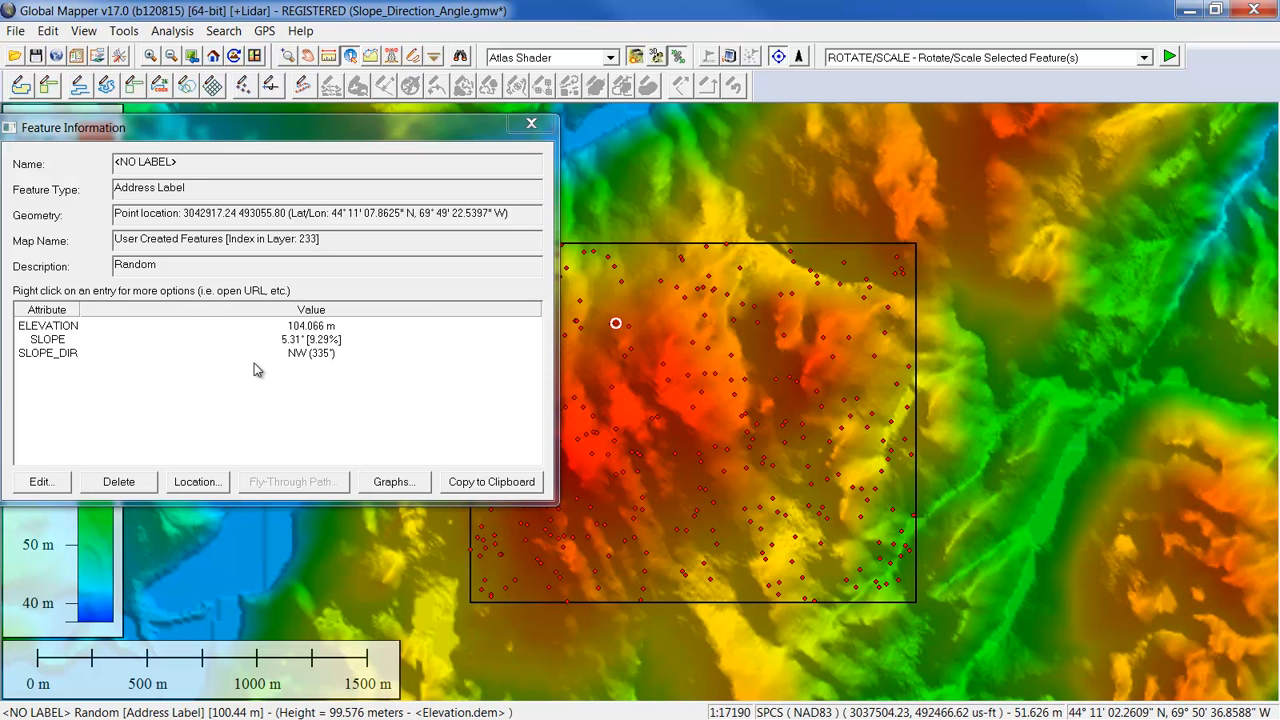
pyautogui.click(529, 122)
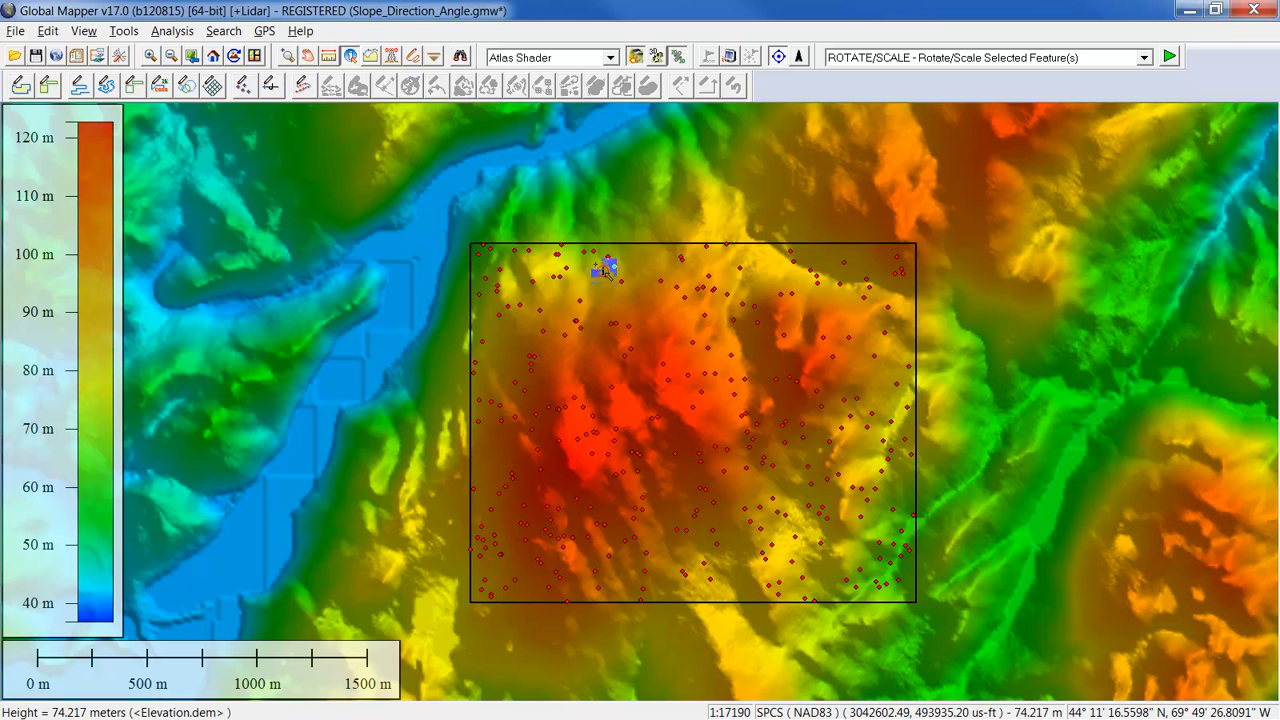
# Switch the point style of the User Created Features layer to Quiver Plot (Direction Vector) symbols
pyautogui.click(607, 270)
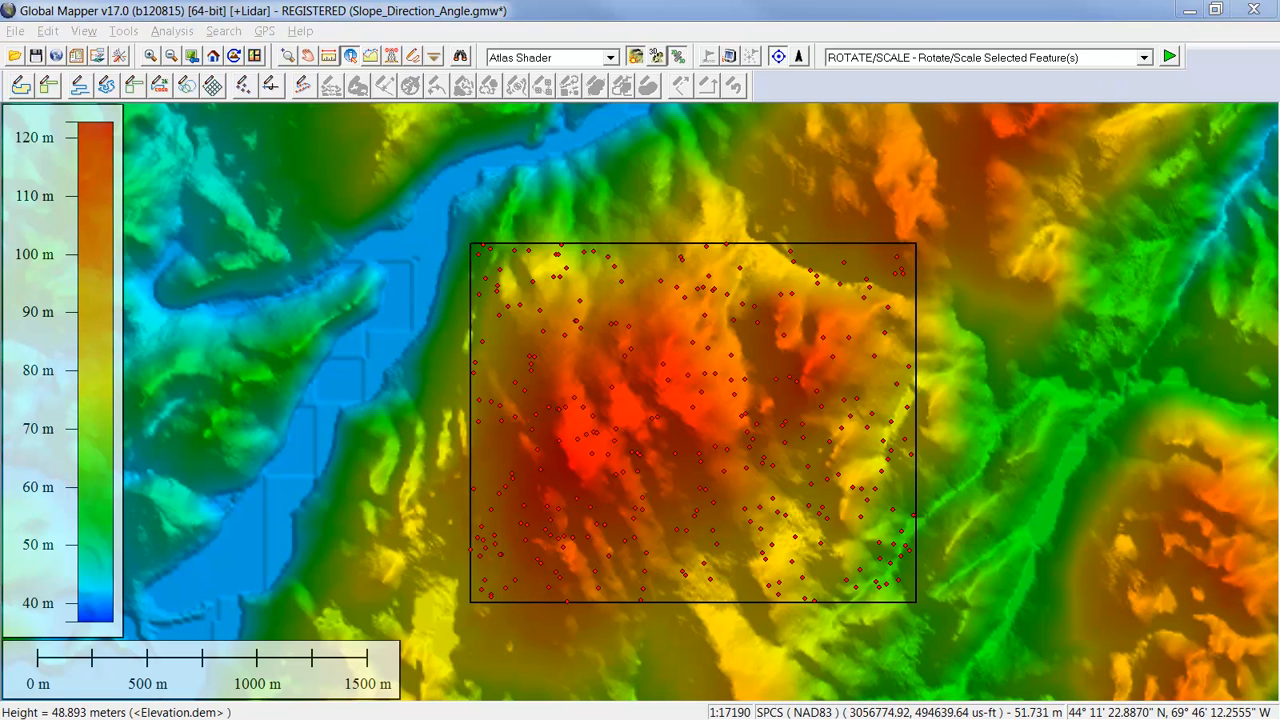
pyautogui.moveTo(1279, 198); pyautogui.dragTo(1081, 177)
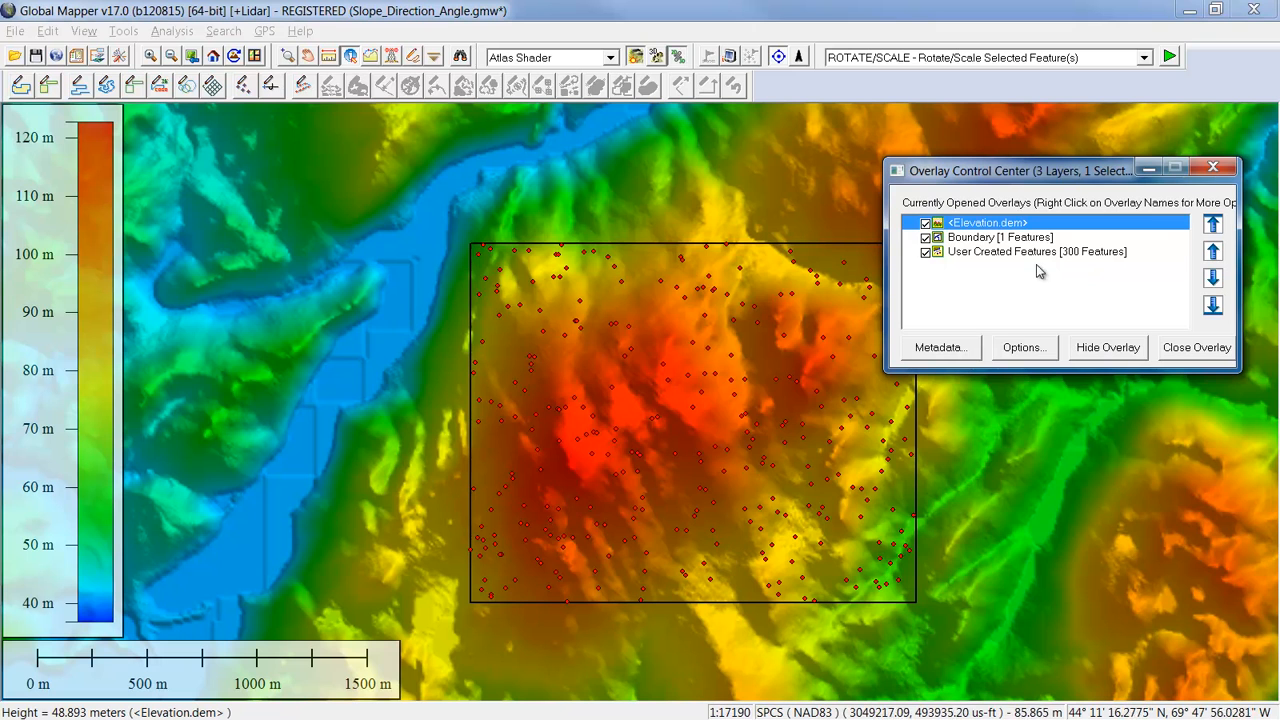
pyautogui.click(1005, 254)
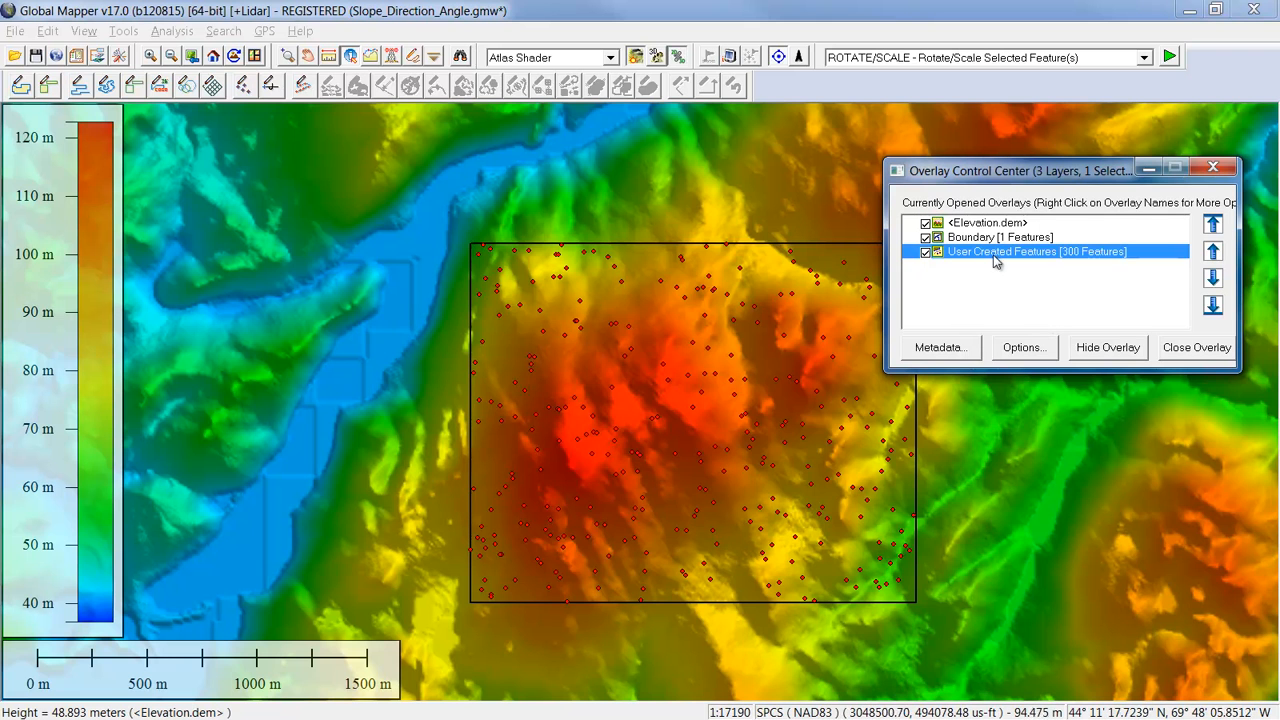
pyautogui.click(1022, 348)
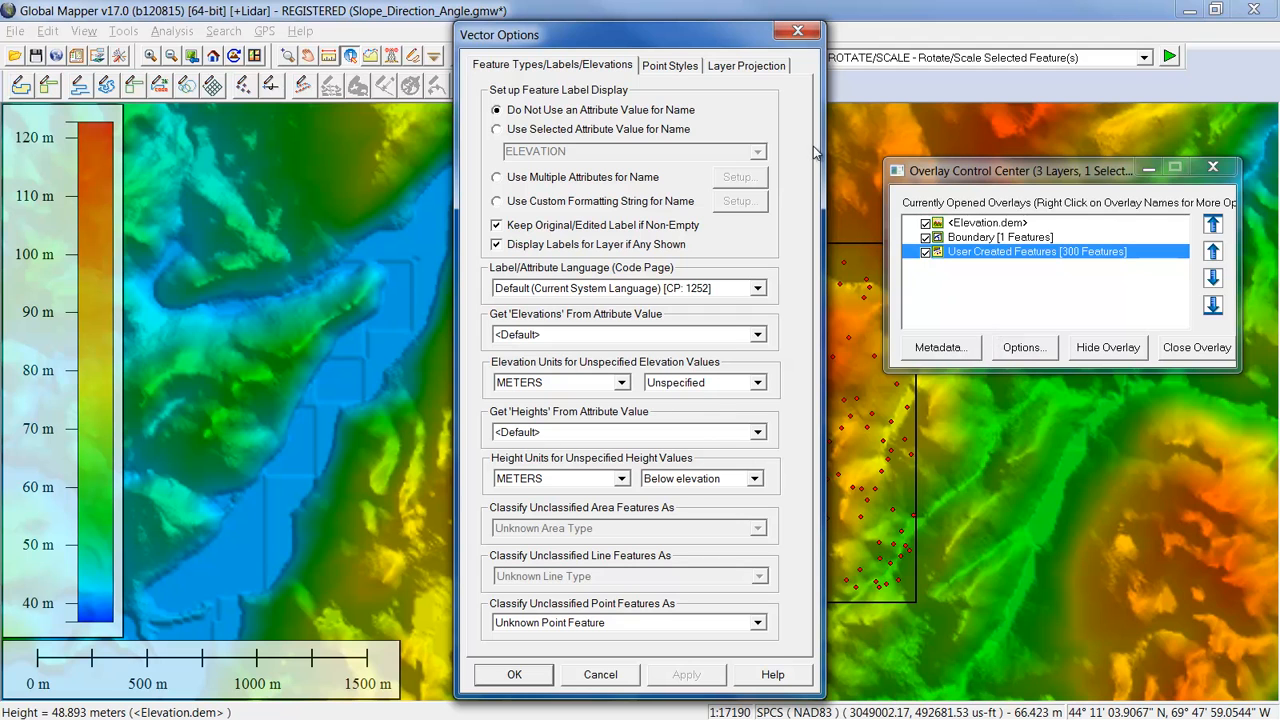
pyautogui.click(681, 66)
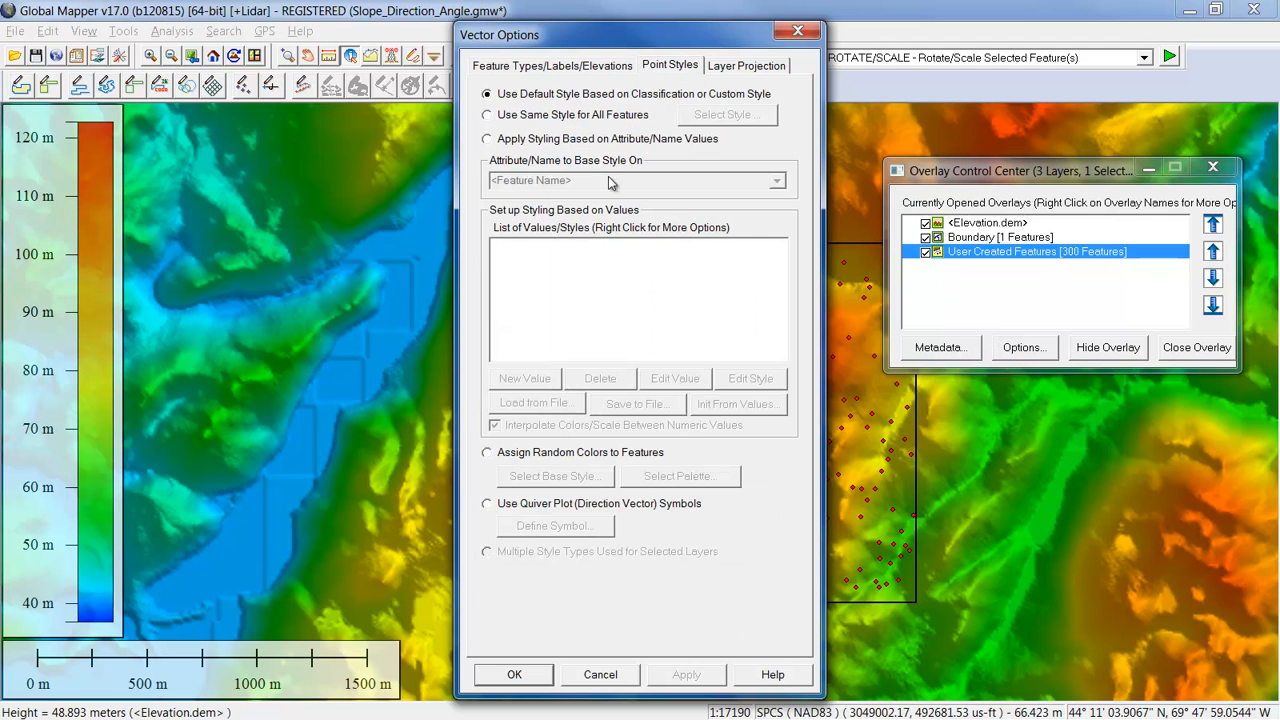
pyautogui.click(512, 507)
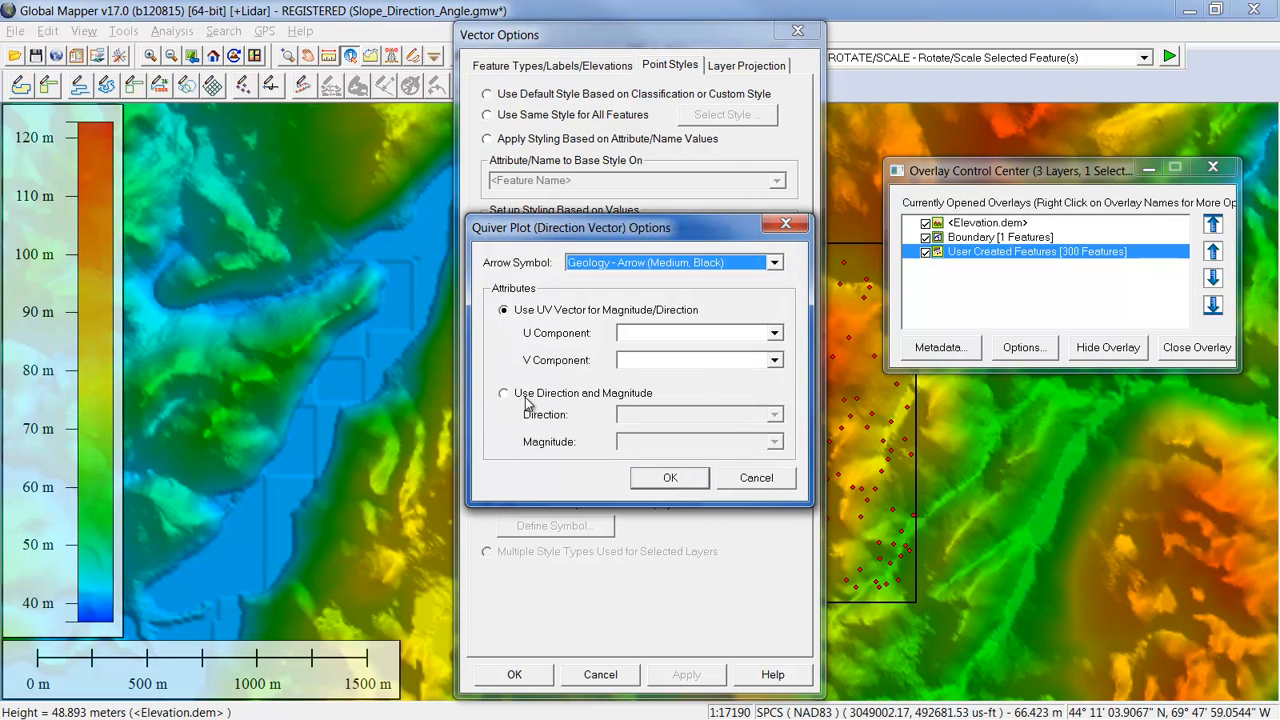
# Base the quiver plot arrows on direction and magnitude, using SLOPE_DIR for direction and SLOPE for magnitude, and apply the style to the layer
pyautogui.click(527, 400)
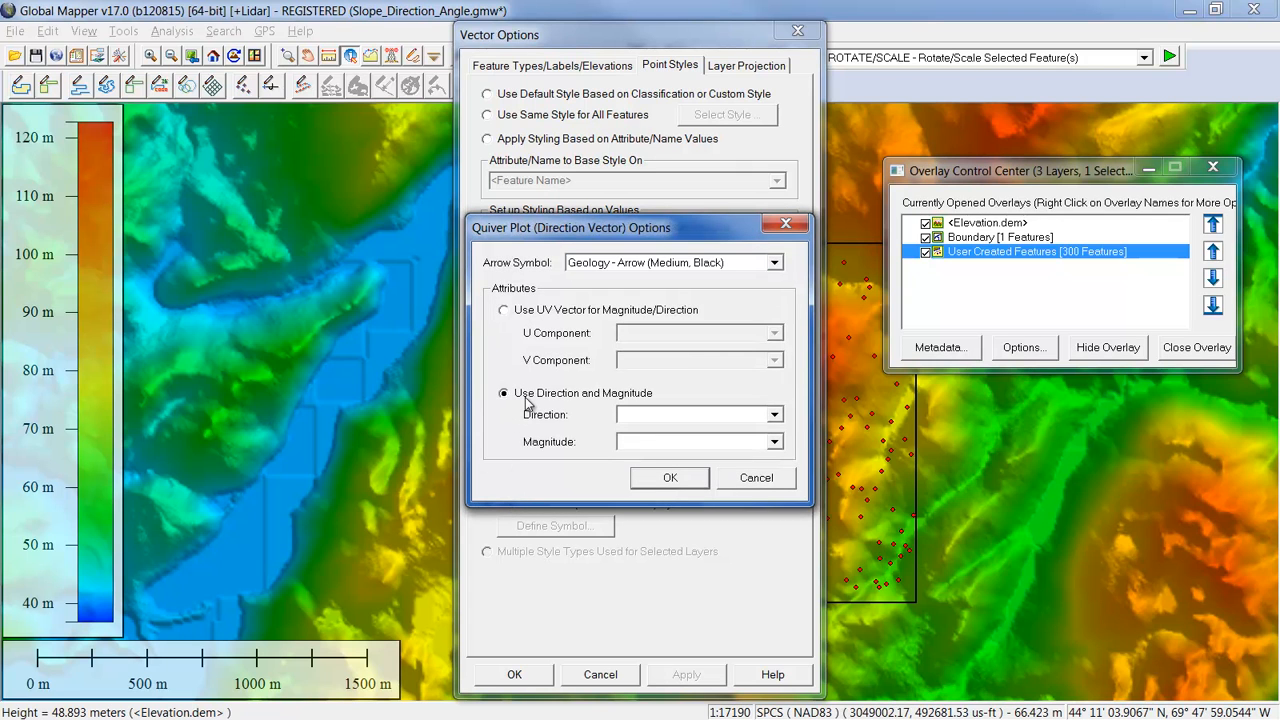
pyautogui.click(775, 415)
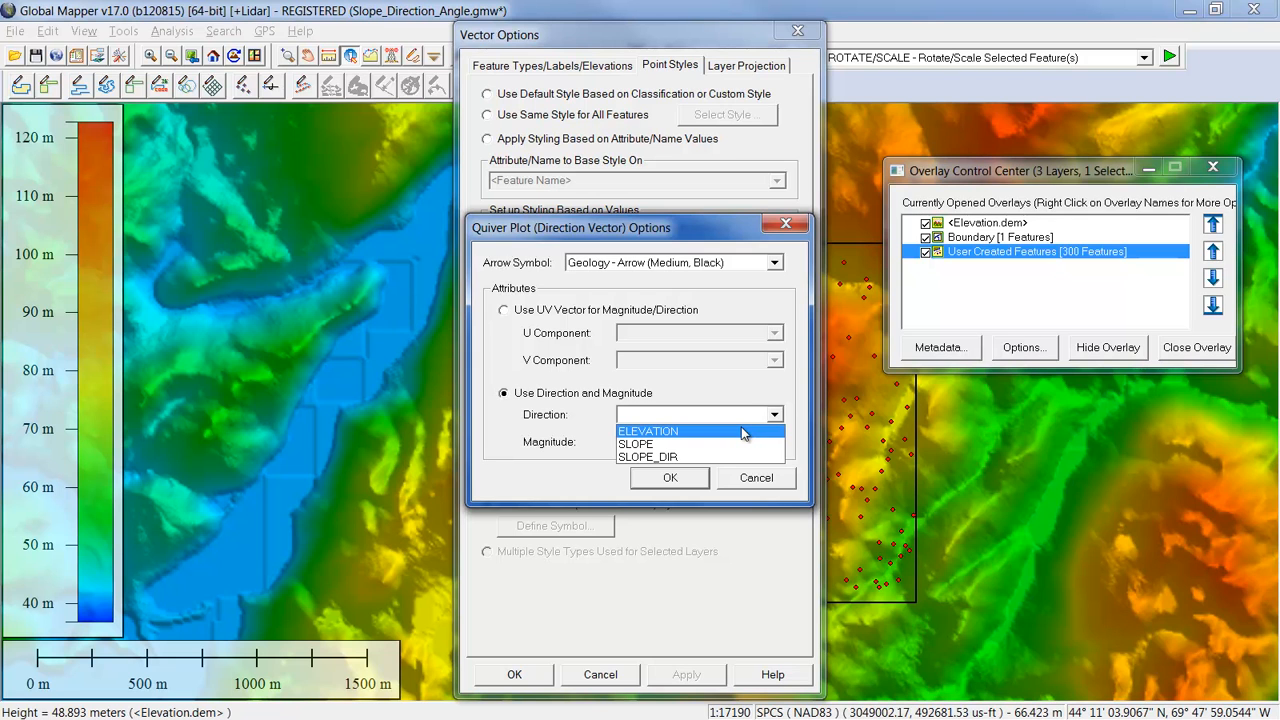
pyautogui.click(695, 457)
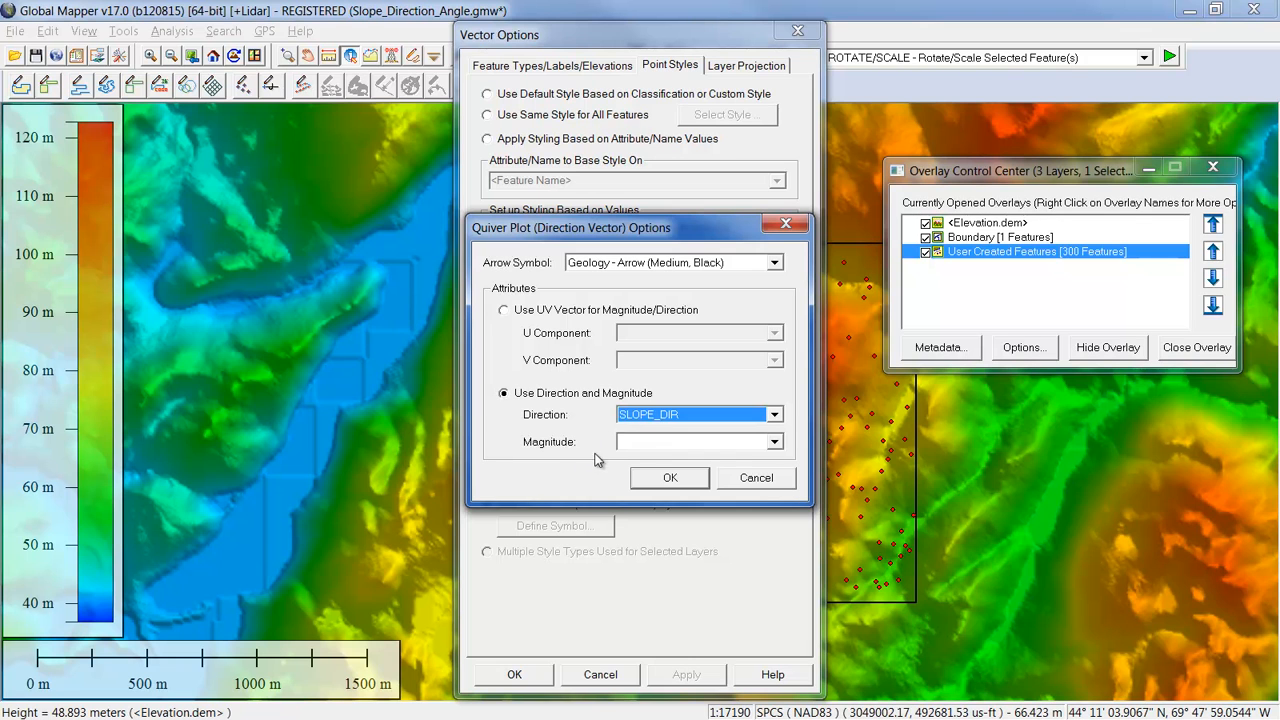
pyautogui.click(656, 442)
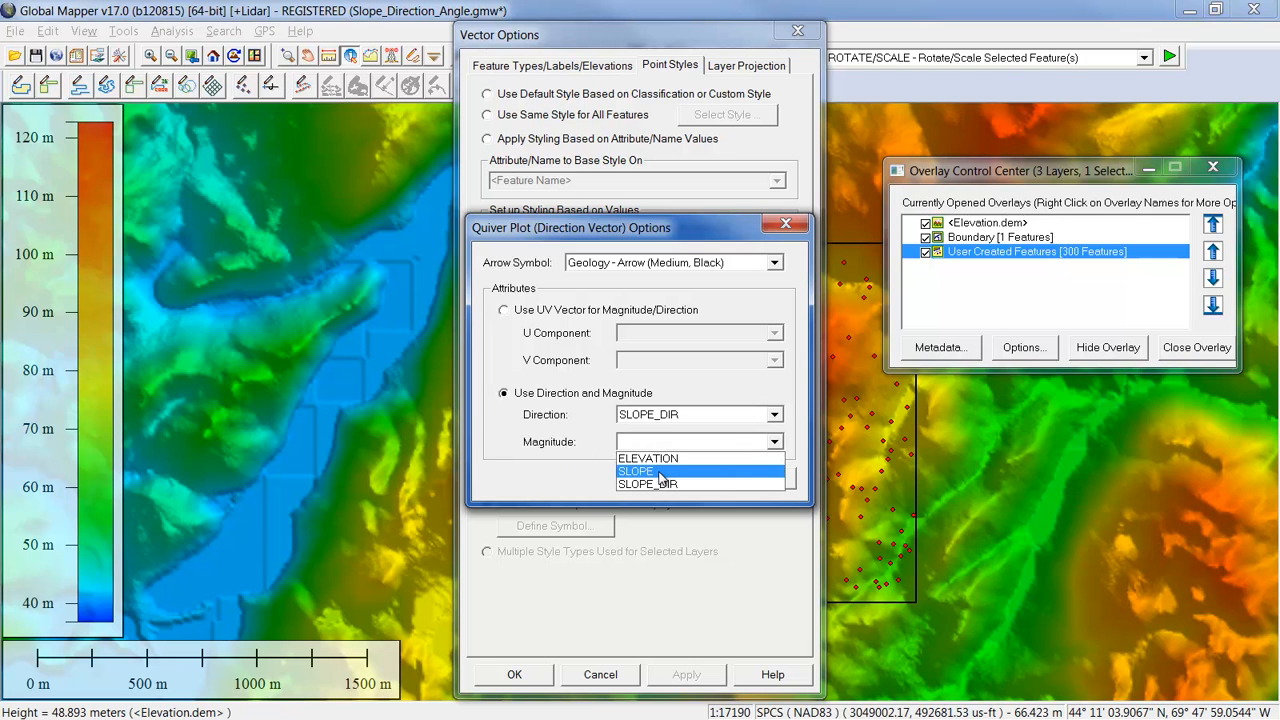
pyautogui.click(662, 471)
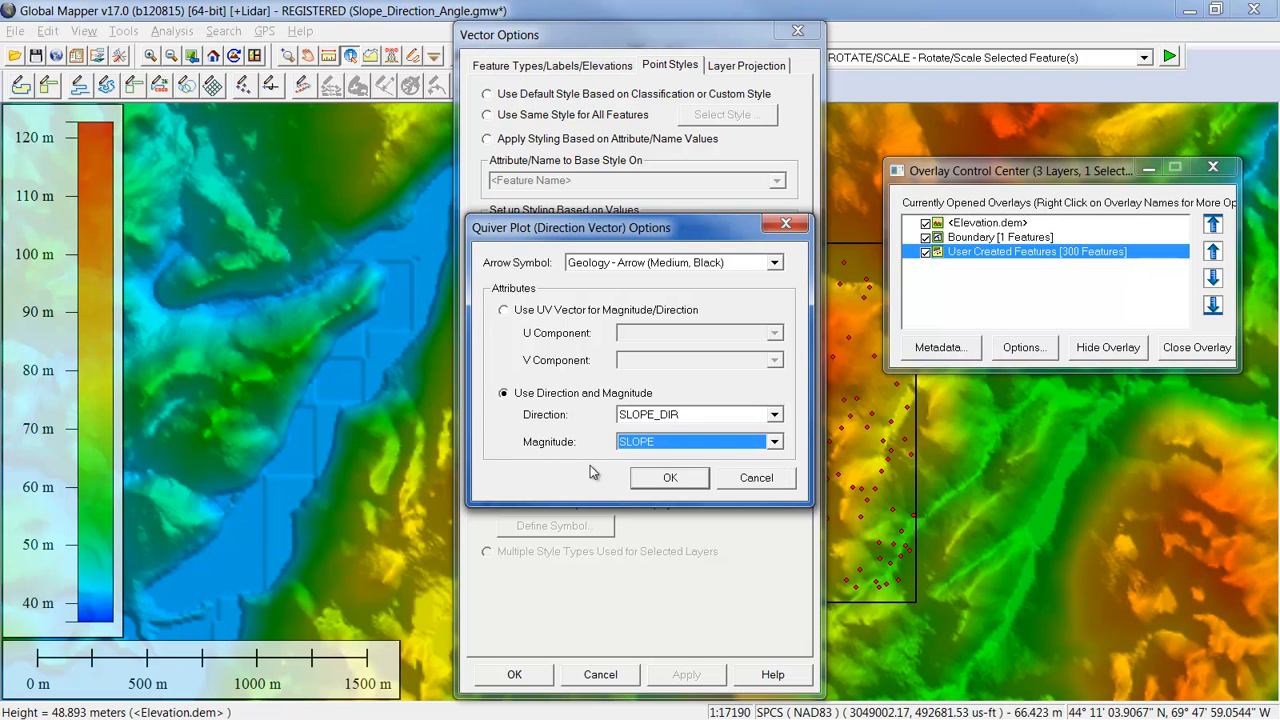
pyautogui.click(670, 478)
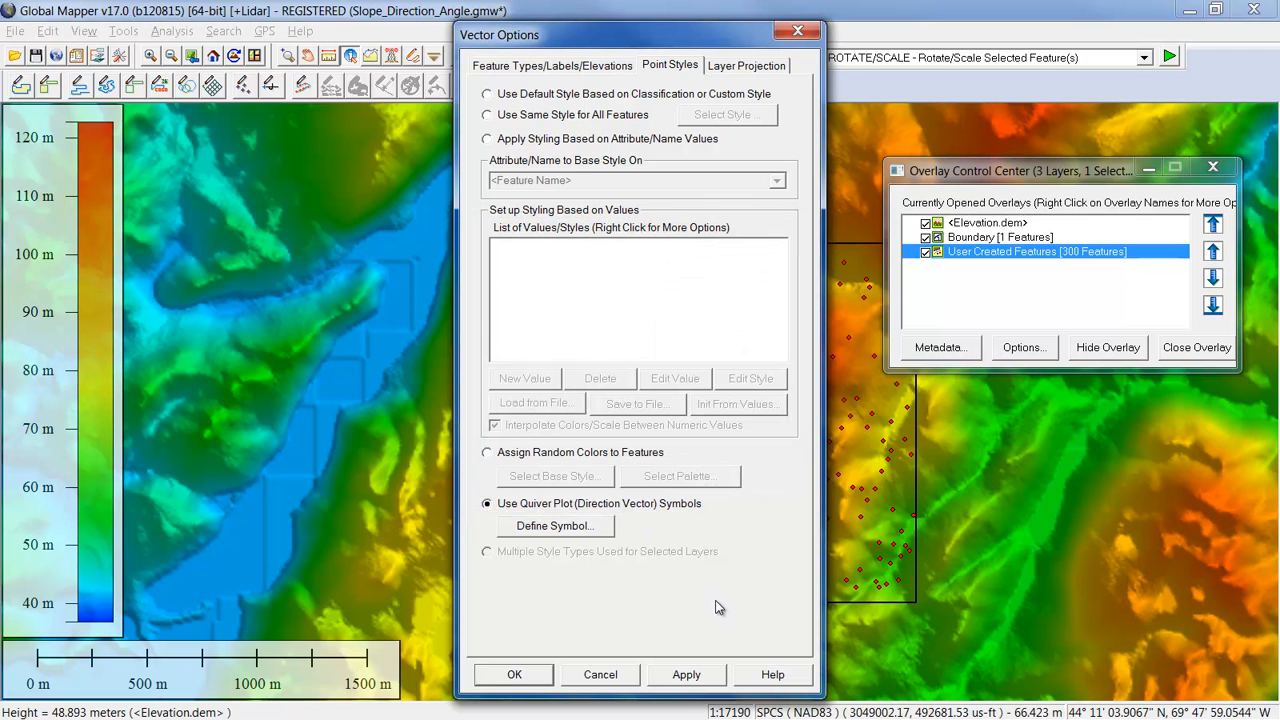
pyautogui.click(686, 676)
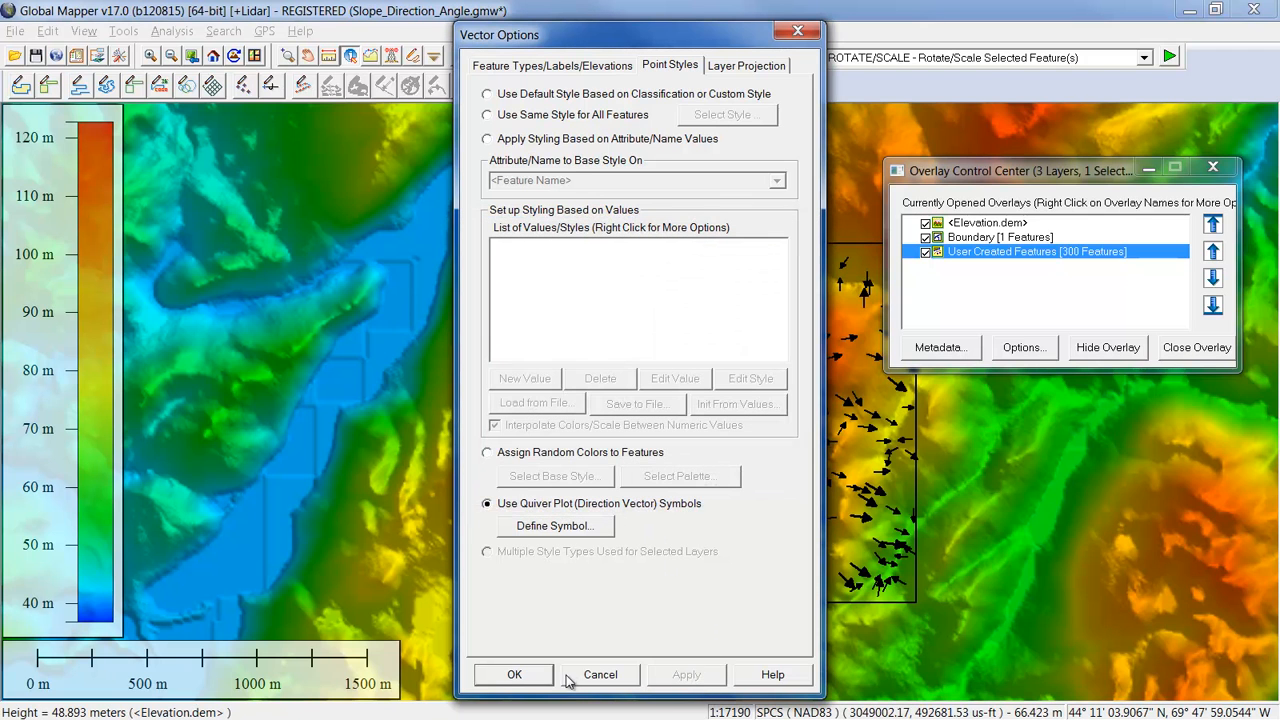
pyautogui.click(514, 675)
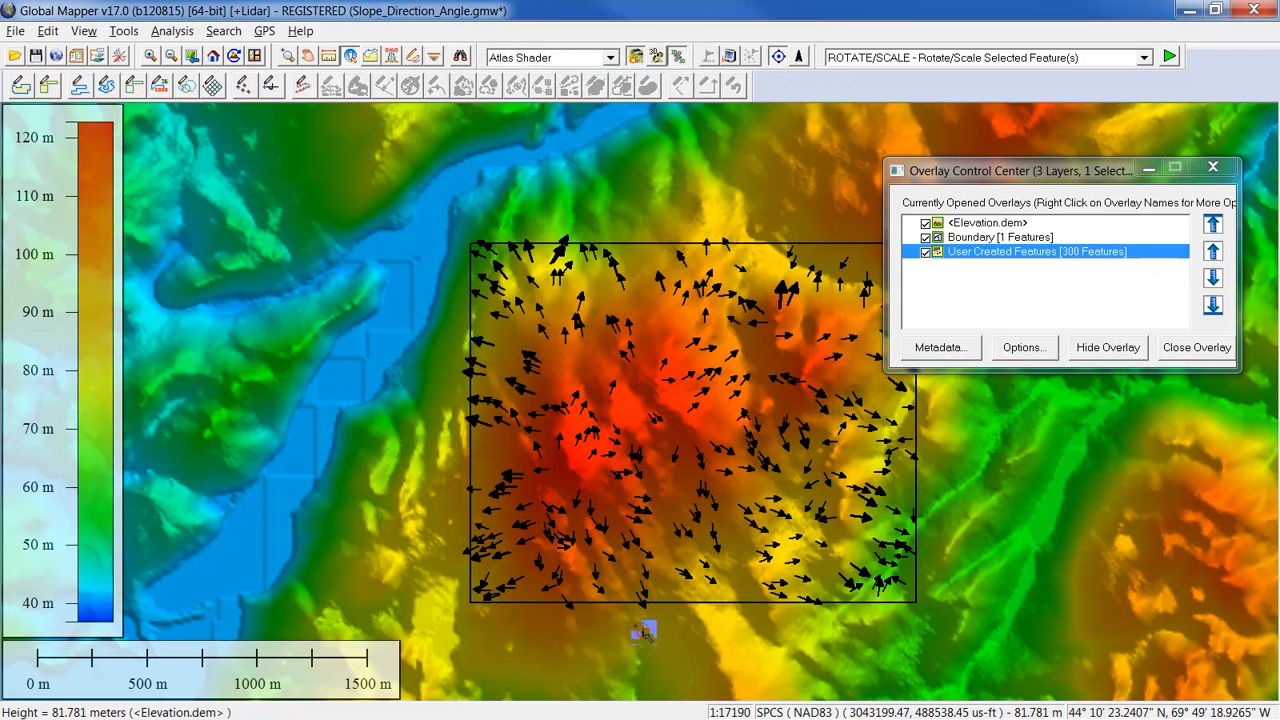
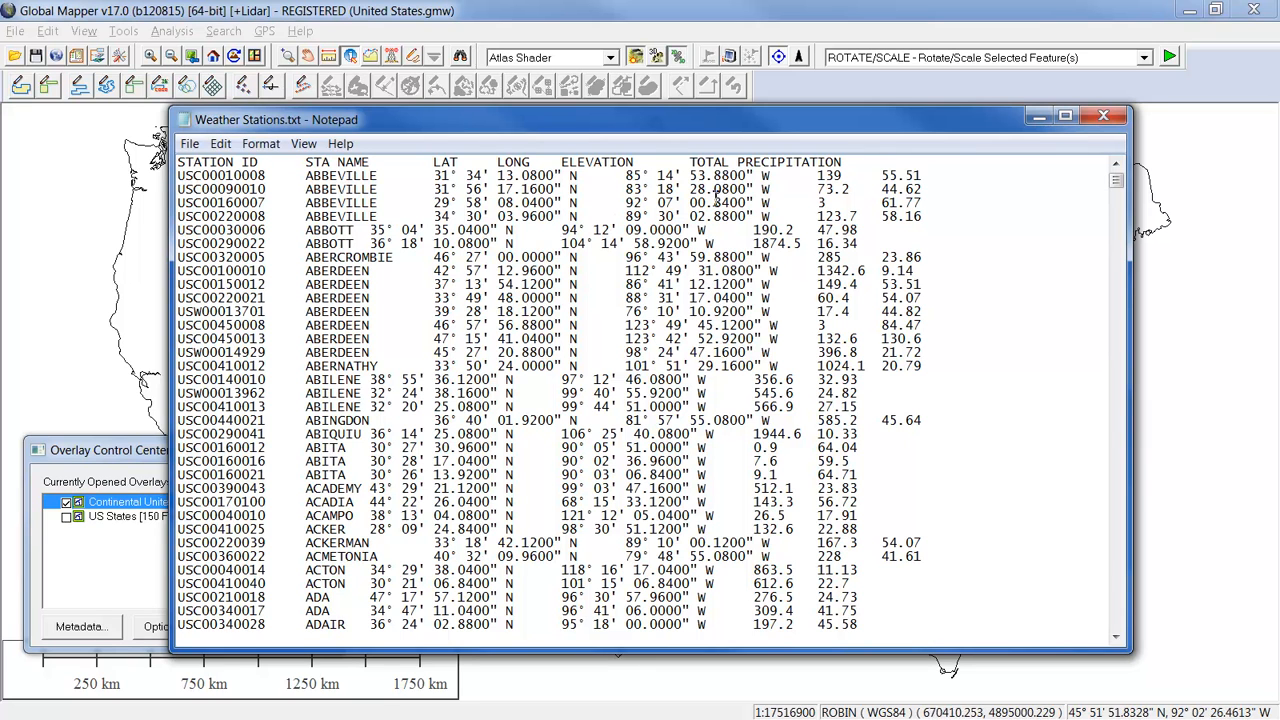
# Examine the first station's total precipitation value in Weather Stations.txt, close the file and start importing it into the United States map
pyautogui.moveTo(815, 180); pyautogui.dragTo(921, 178)
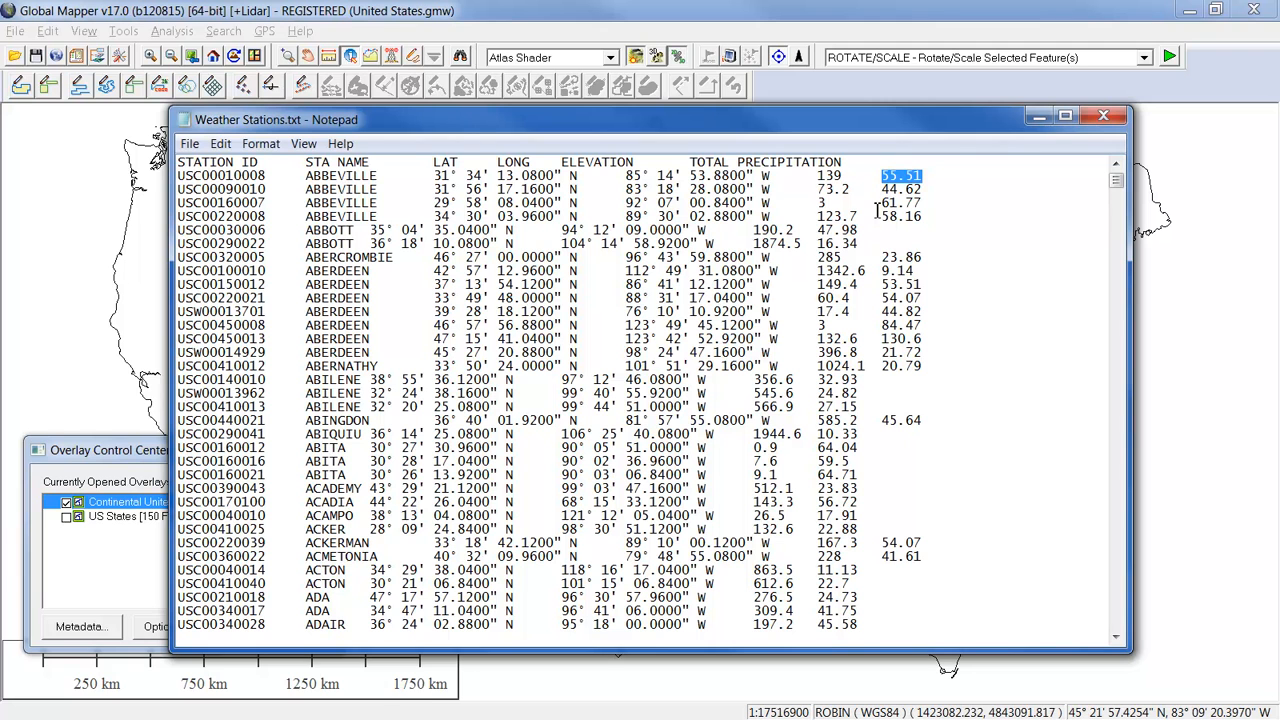
pyautogui.click(1104, 118)
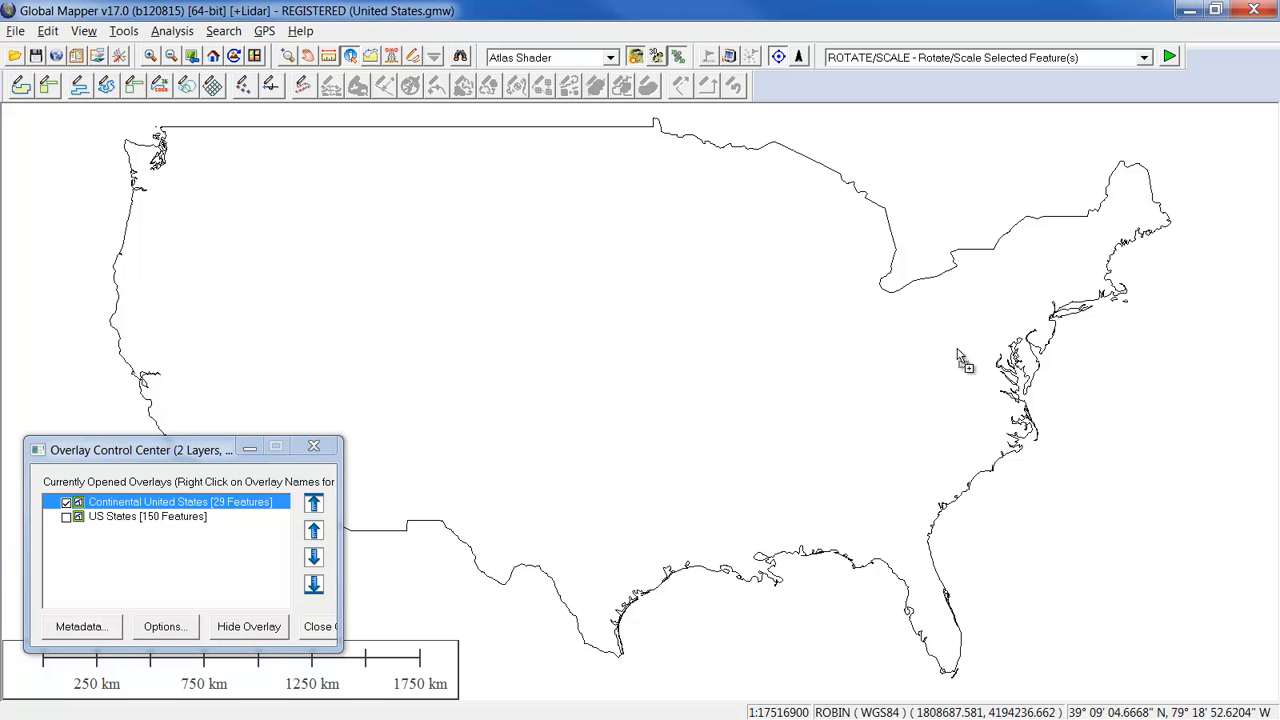
pyautogui.moveTo(957, 360); pyautogui.dragTo(957, 360)
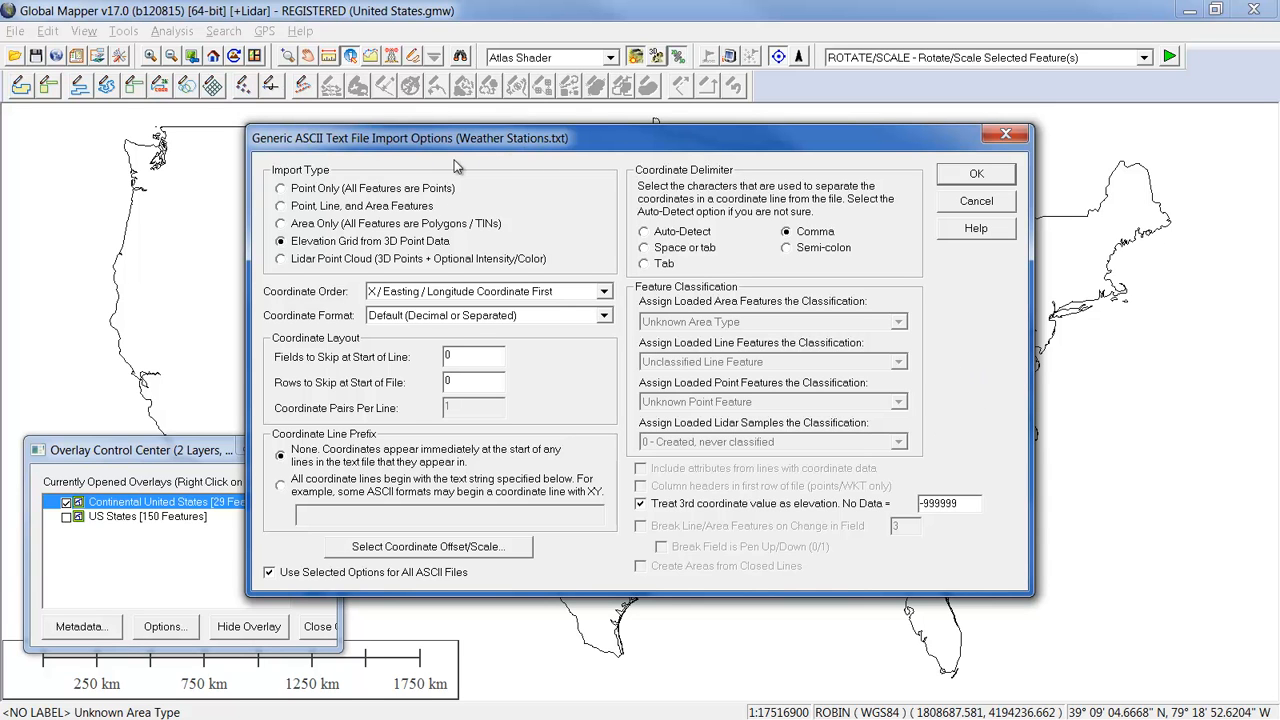
# Set the text import to Point Only, skipping 2 fields at the start of each line, with the Y / Northing / Latitude coordinate first
pyautogui.click(281, 189)
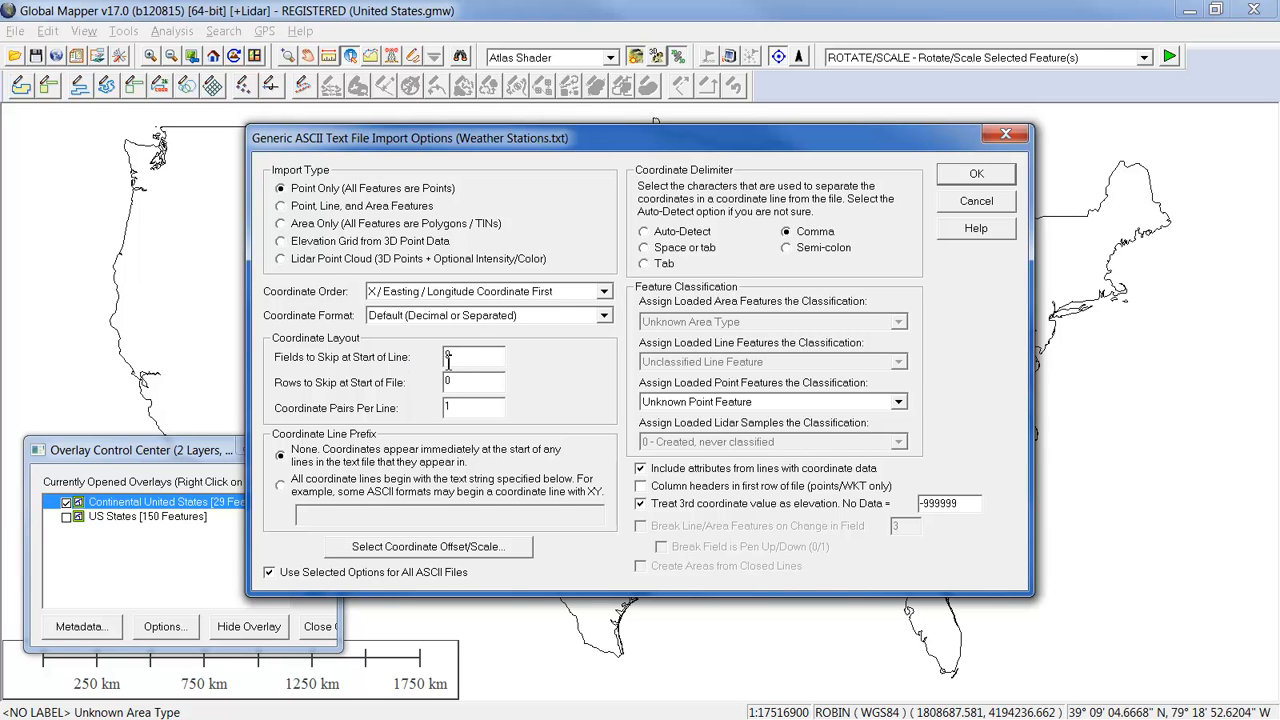
pyautogui.doubleClick(452, 358)
pyautogui.write('2')
pyautogui.click(481, 292)
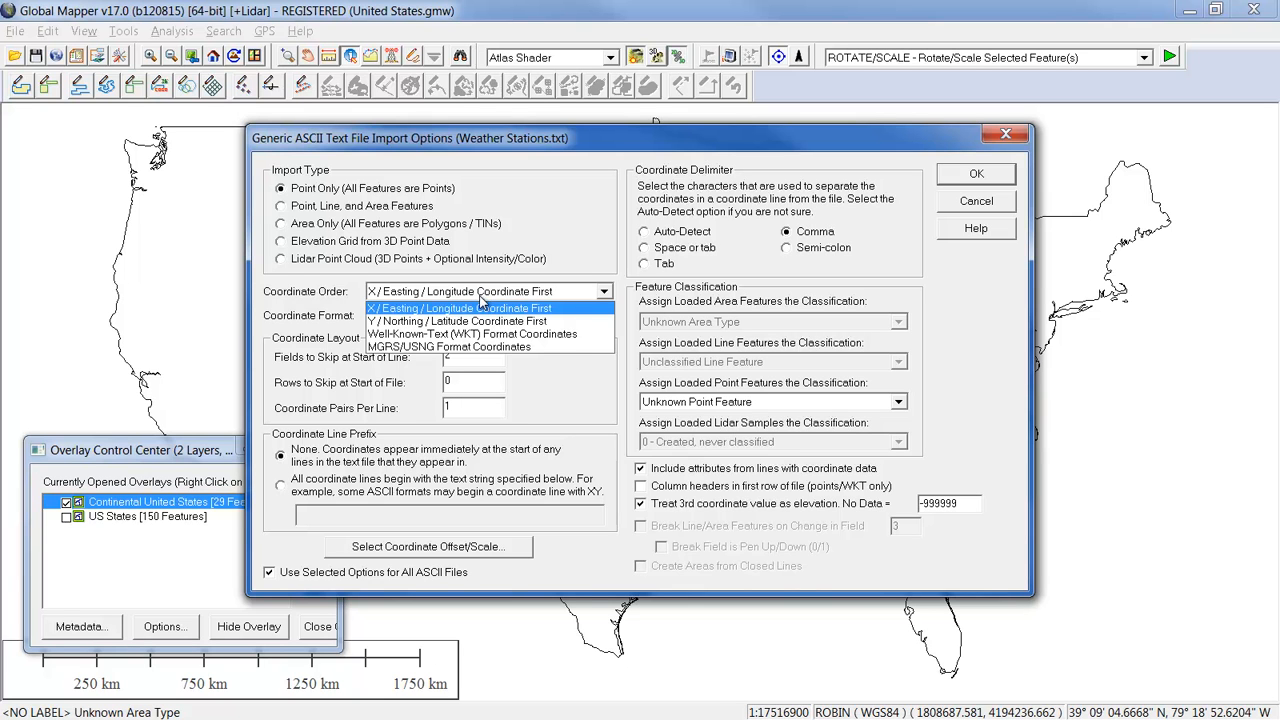
pyautogui.click(481, 322)
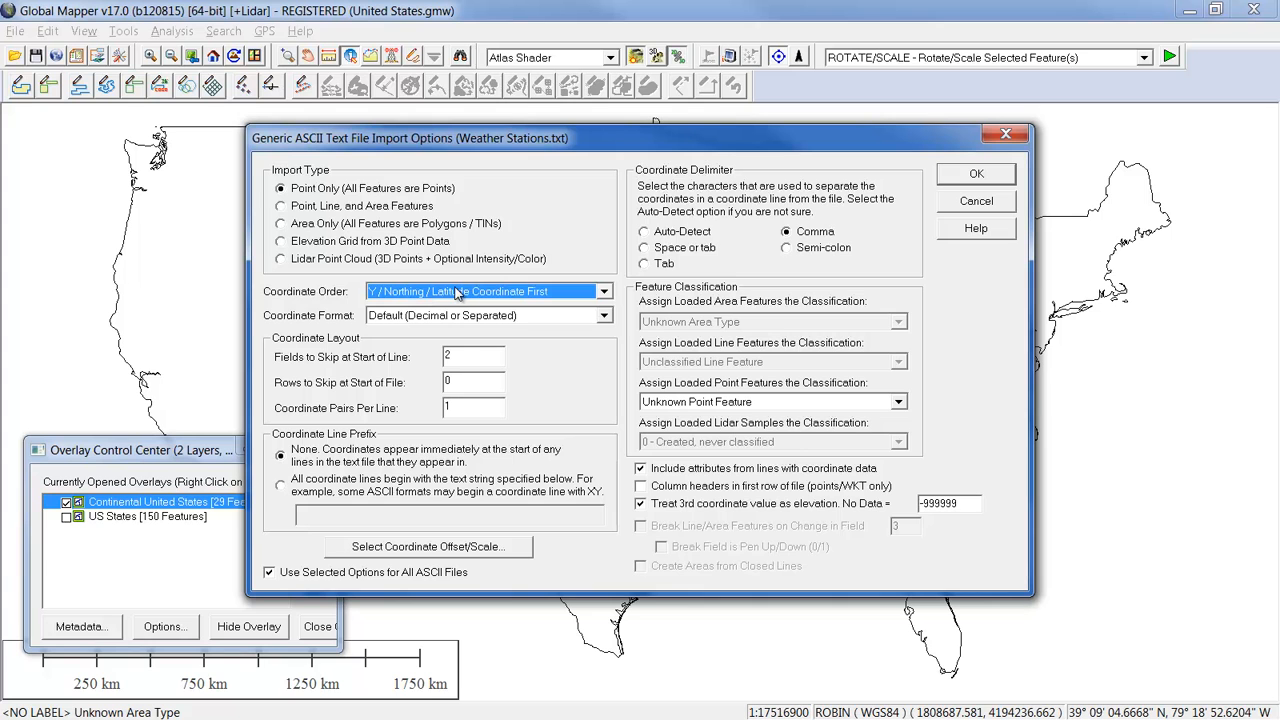
# Import the weather stations with Tab as coordinate delimiter, third-coordinate elevation turned off, and the Geographic (Latitude/Longitude) WGS84 projection
pyautogui.click(644, 264)
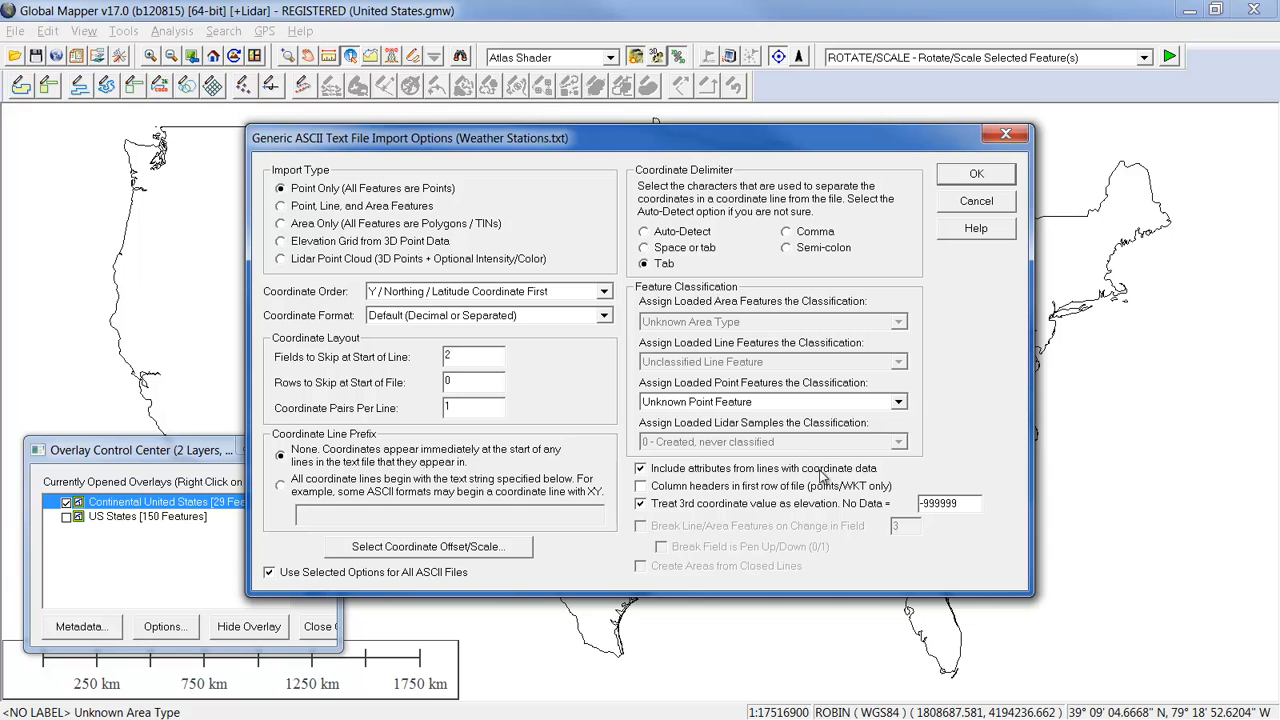
pyautogui.click(641, 505)
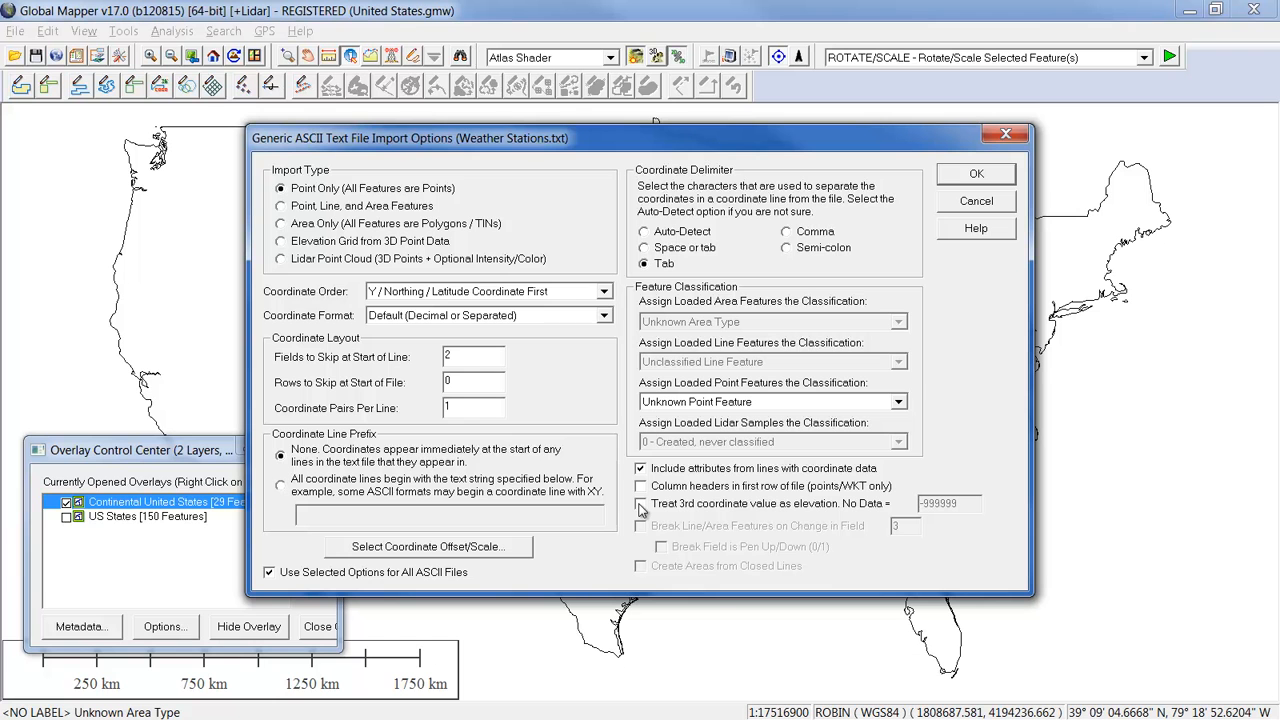
pyautogui.click(966, 178)
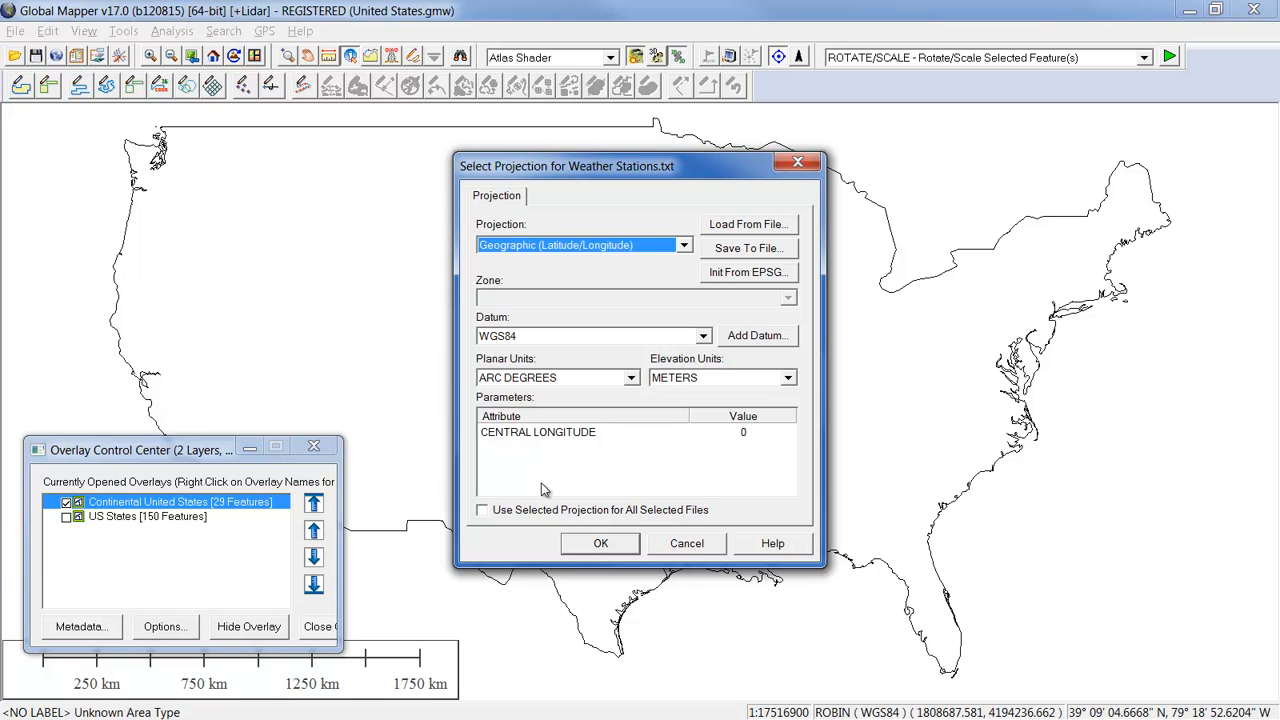
pyautogui.click(590, 543)
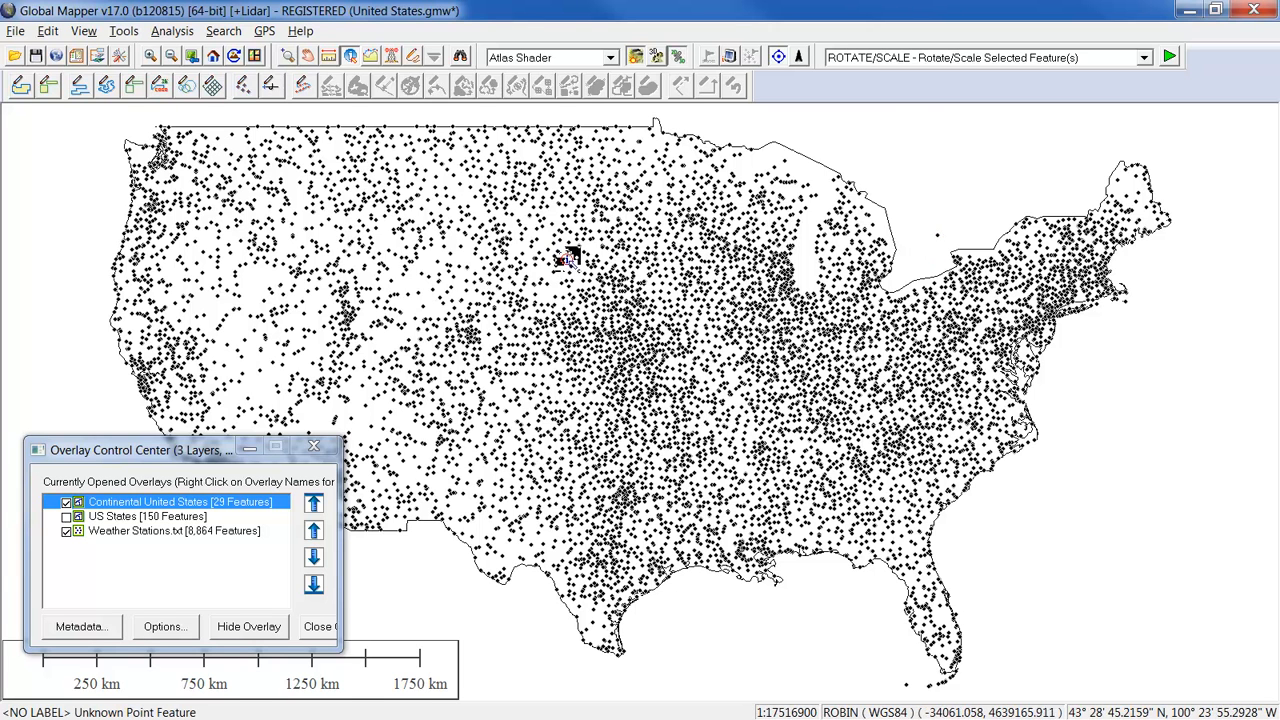
# Inspect the attributes of one imported weather station in the north-central United States
pyautogui.click(546, 244)
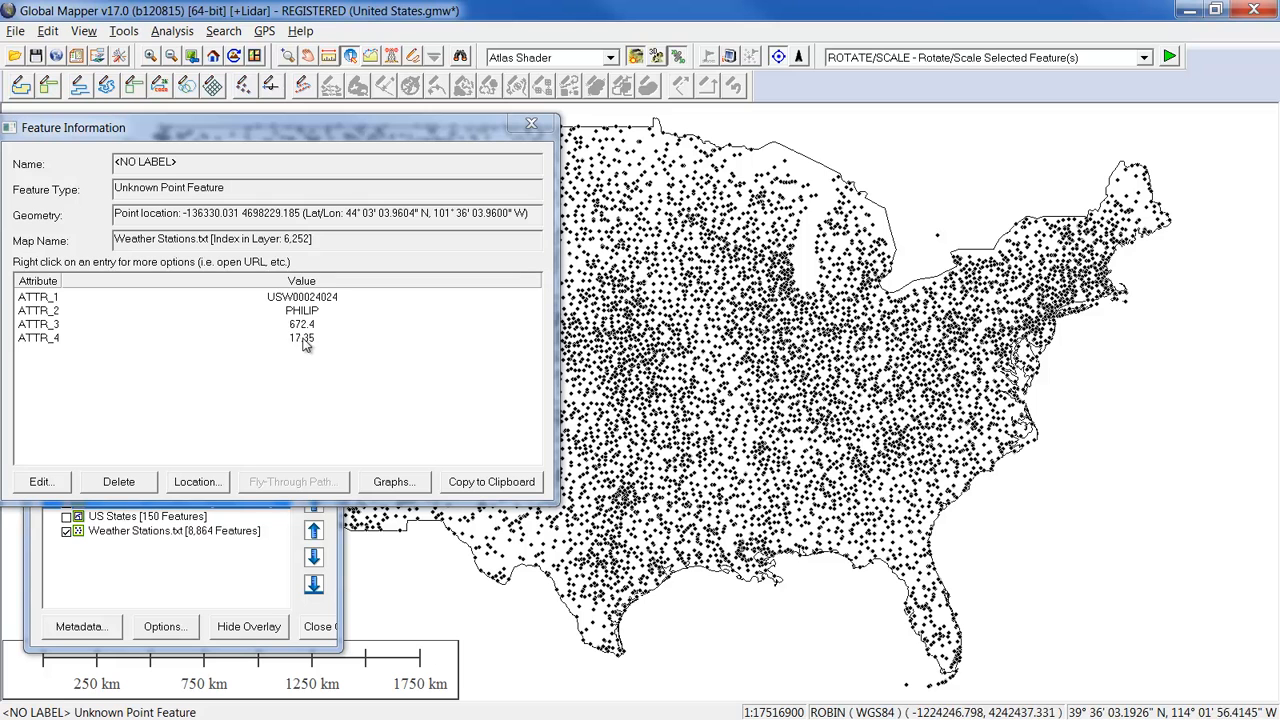
pyautogui.click(531, 127)
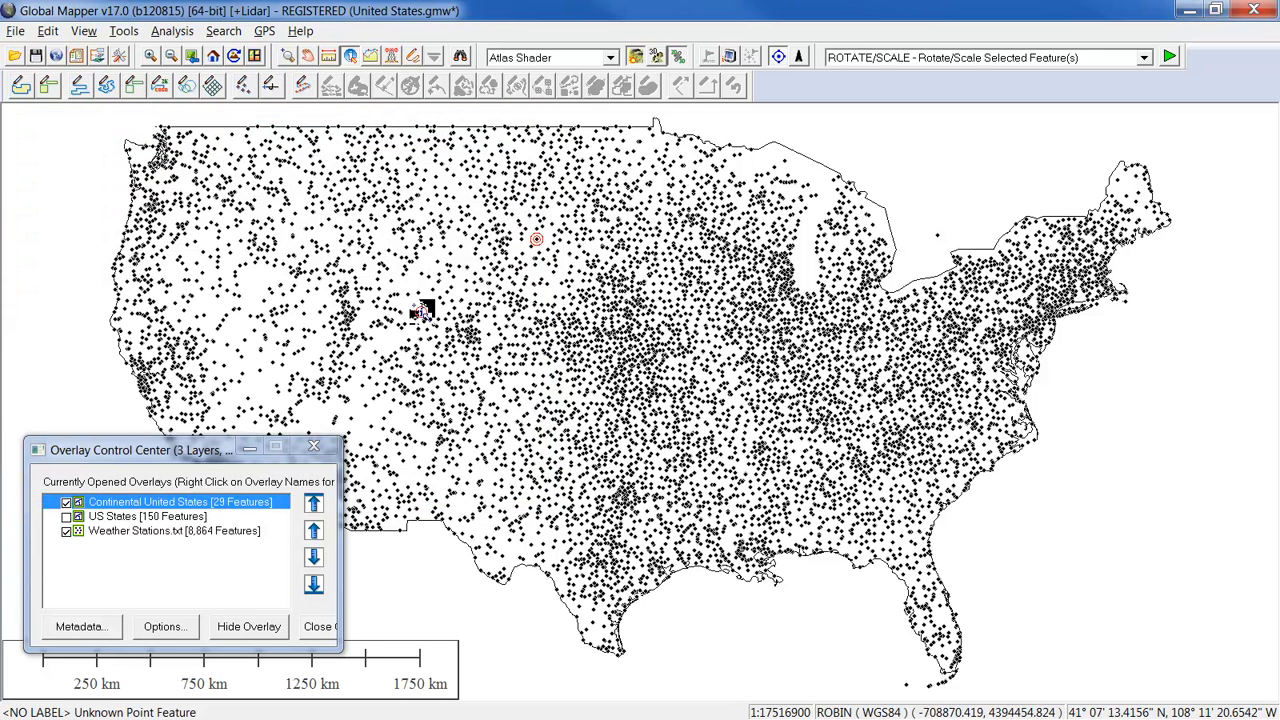
# Clear the inspected station's highlight and set the Weather Stations.txt layer to get its elevations from attribute ATTR_4
pyautogui.click(215, 445)
pyautogui.moveTo(215, 445); pyautogui.dragTo(224, 418)
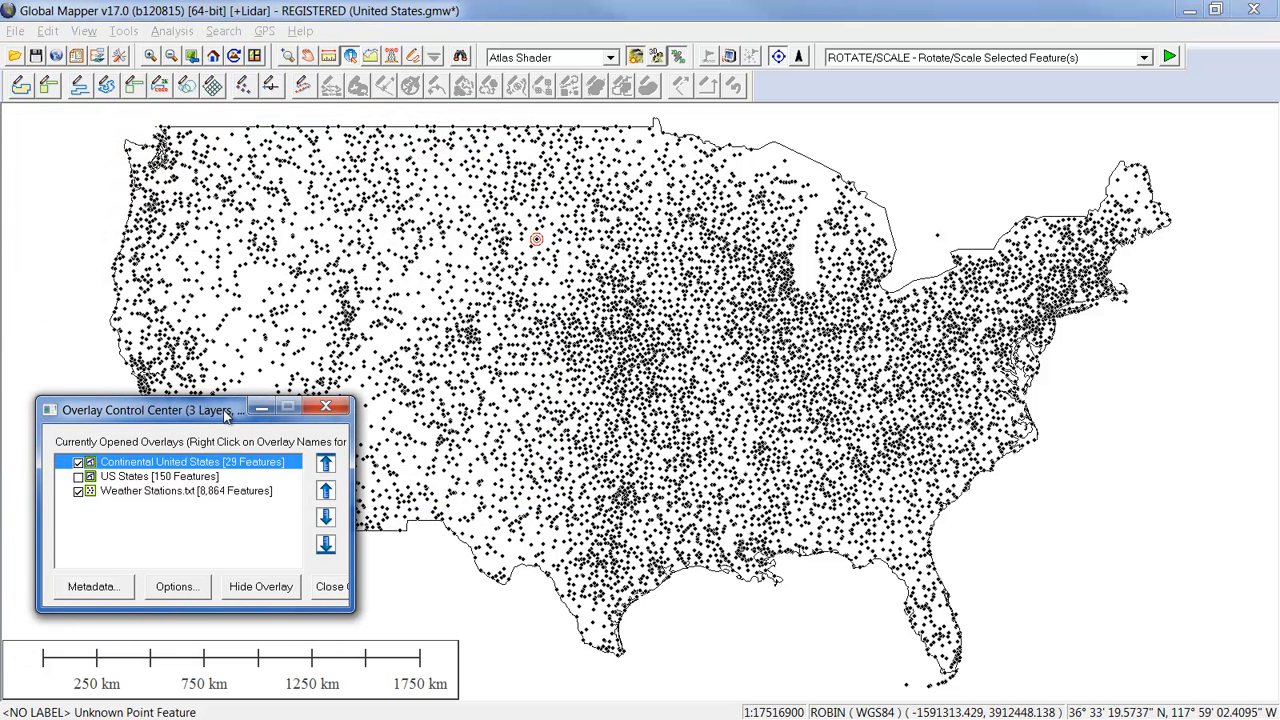
pyautogui.click(922, 142)
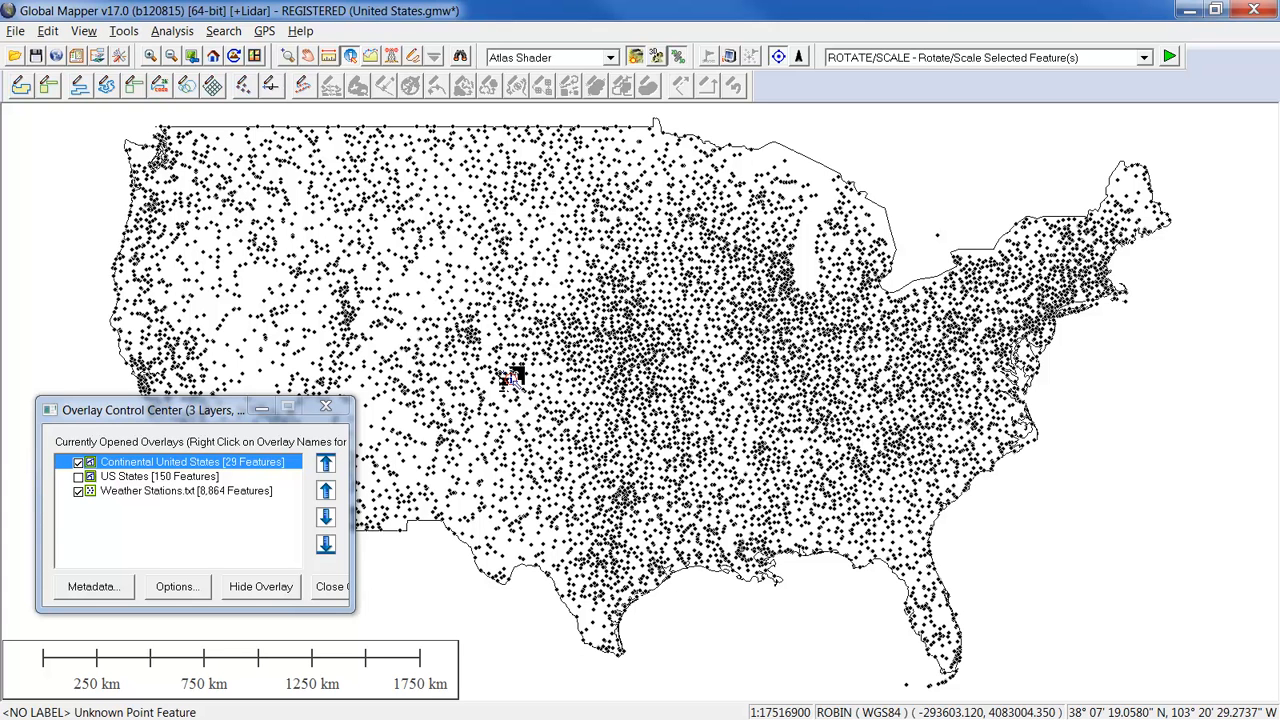
pyautogui.click(141, 494)
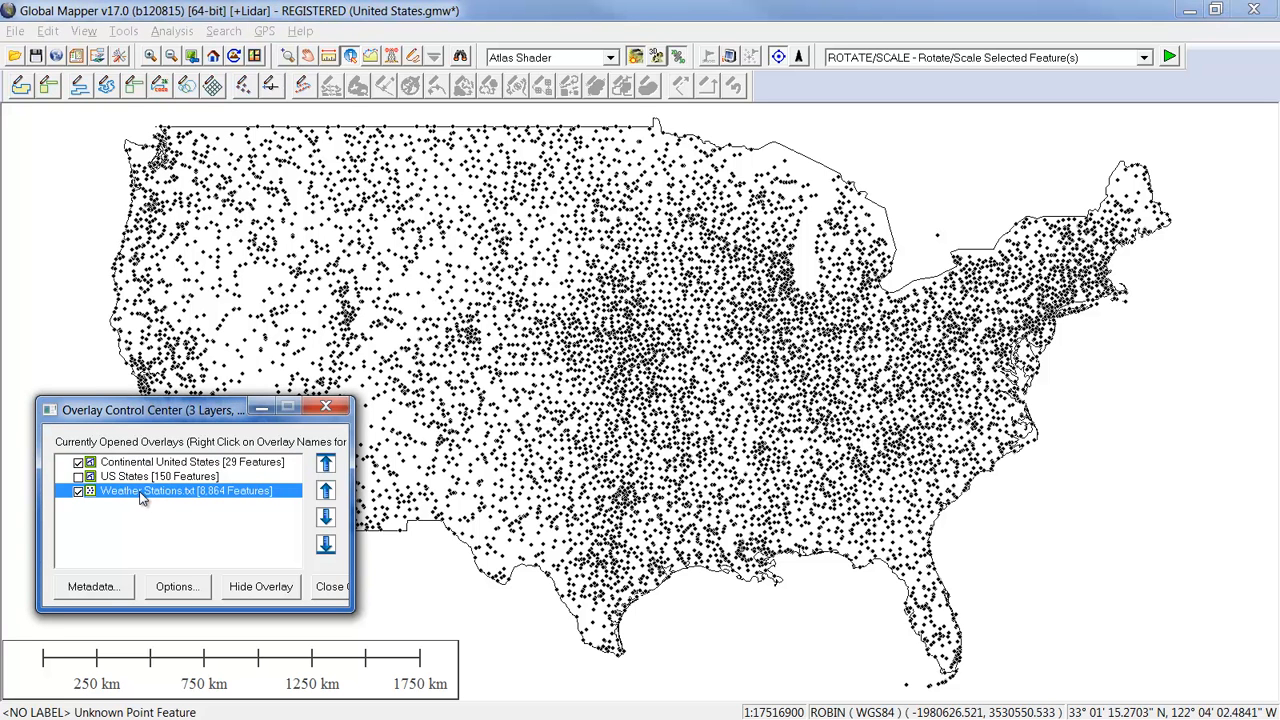
pyautogui.click(176, 588)
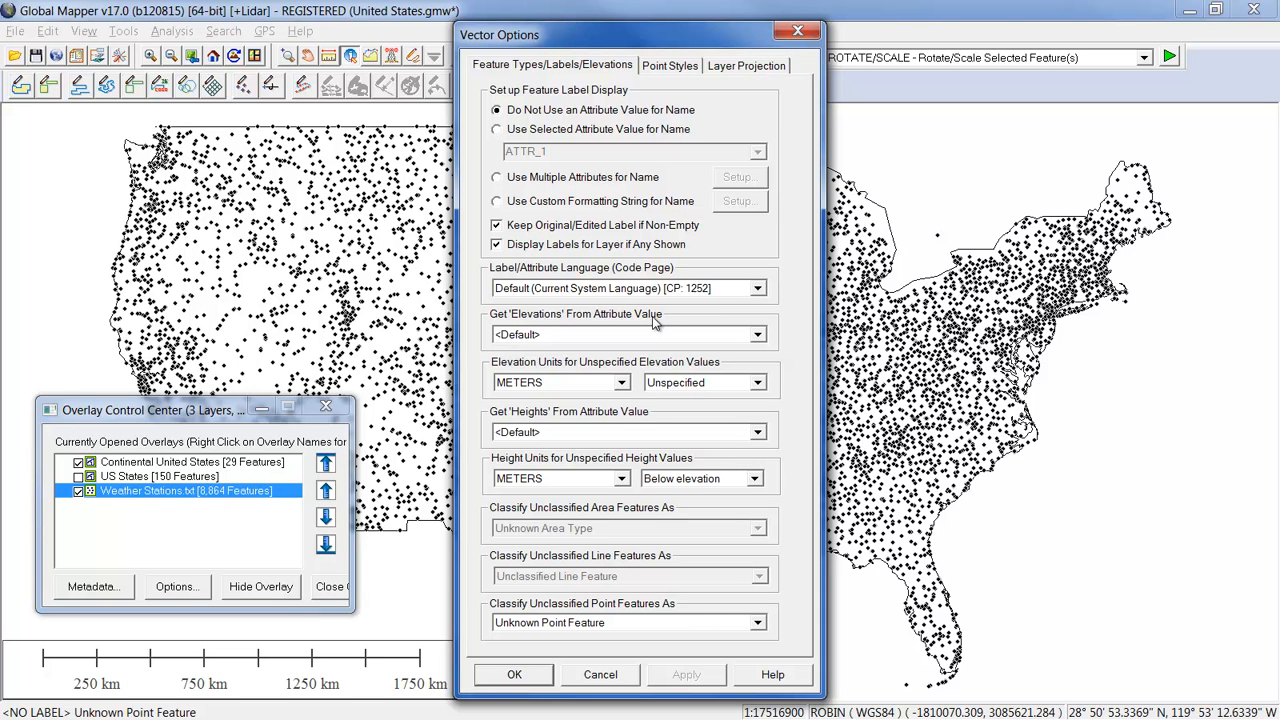
pyautogui.click(757, 336)
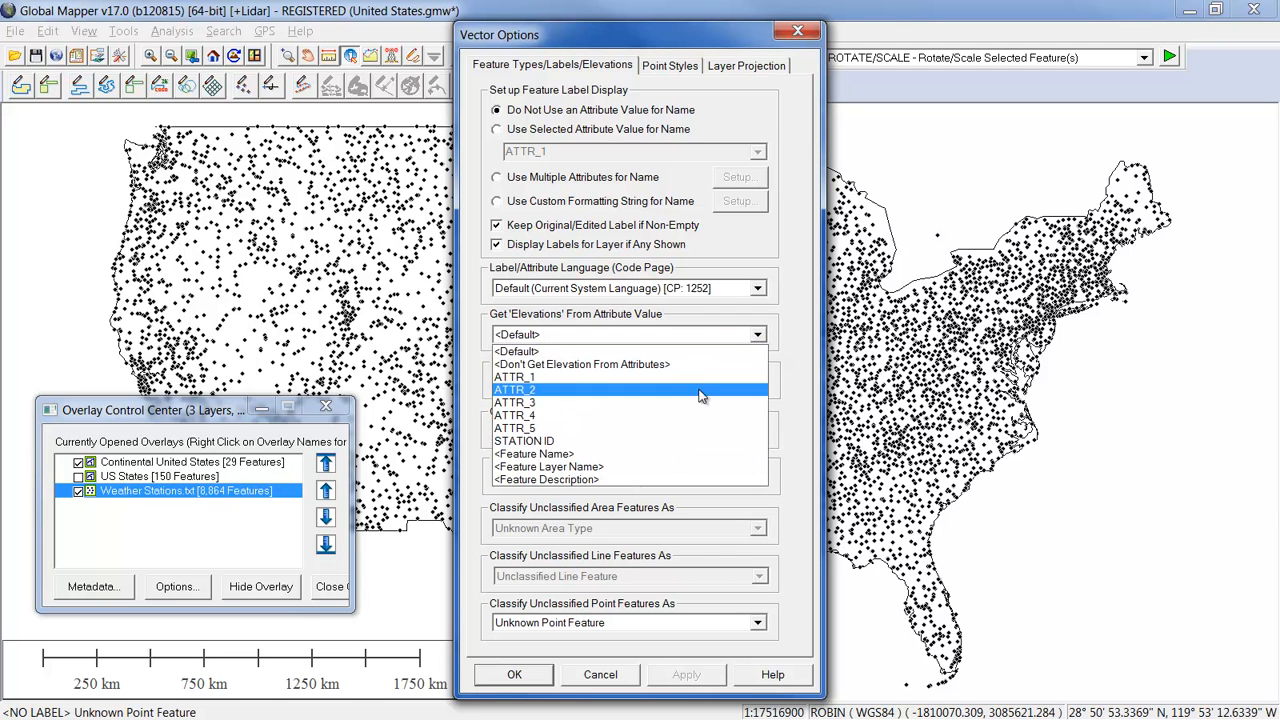
pyautogui.click(543, 415)
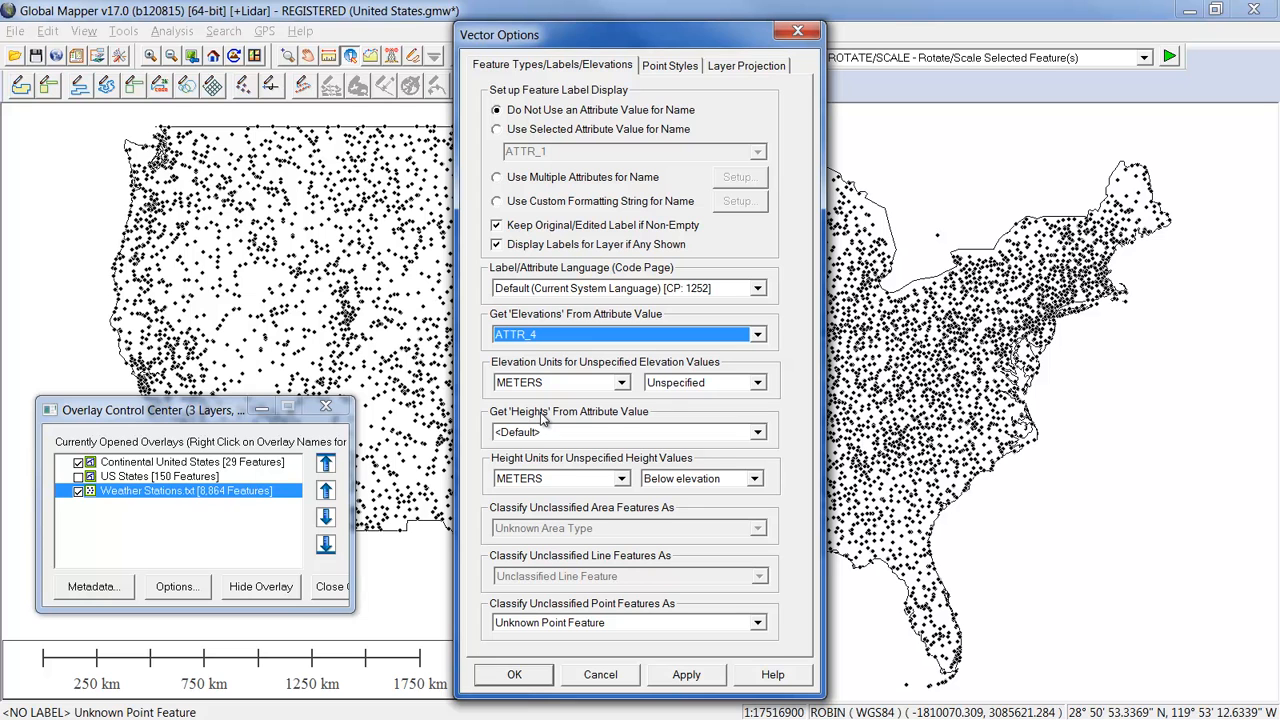
pyautogui.click(514, 677)
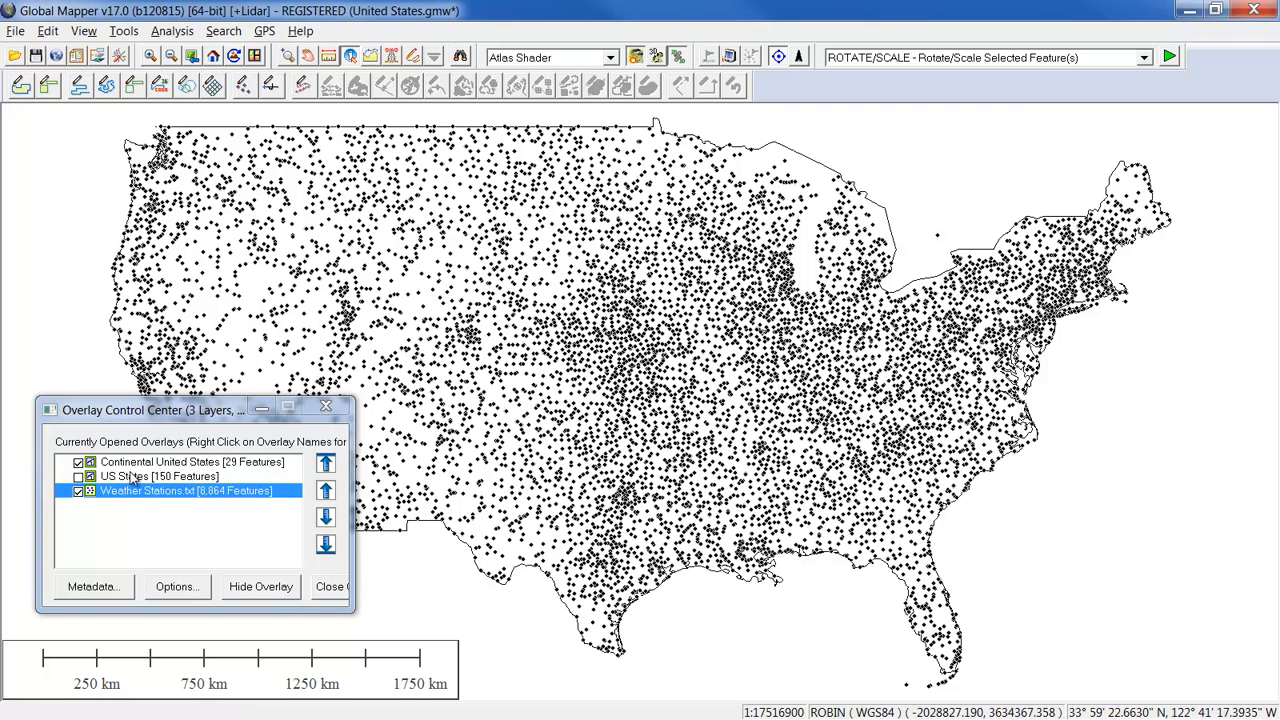
# Select the continental United States outline and create a point-count density grid from Weather Stations.txt, cropped to the selected area feature
pyautogui.click(415, 58)
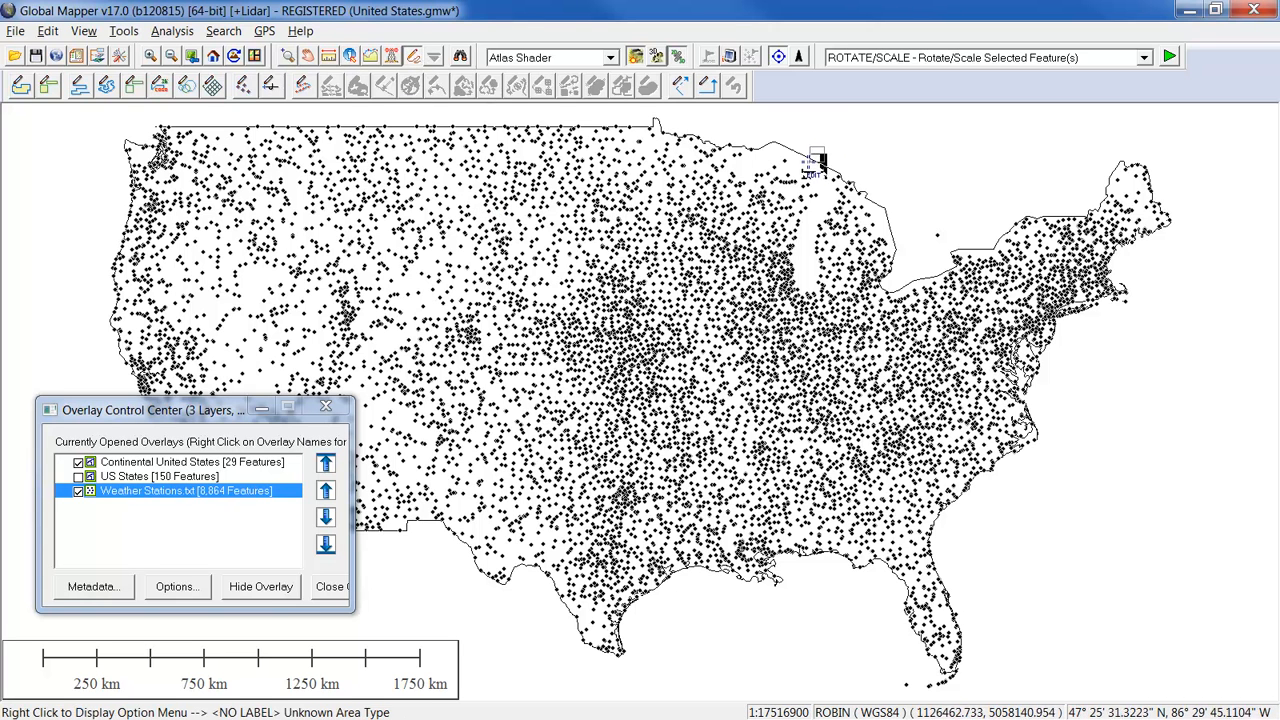
pyautogui.click(810, 168)
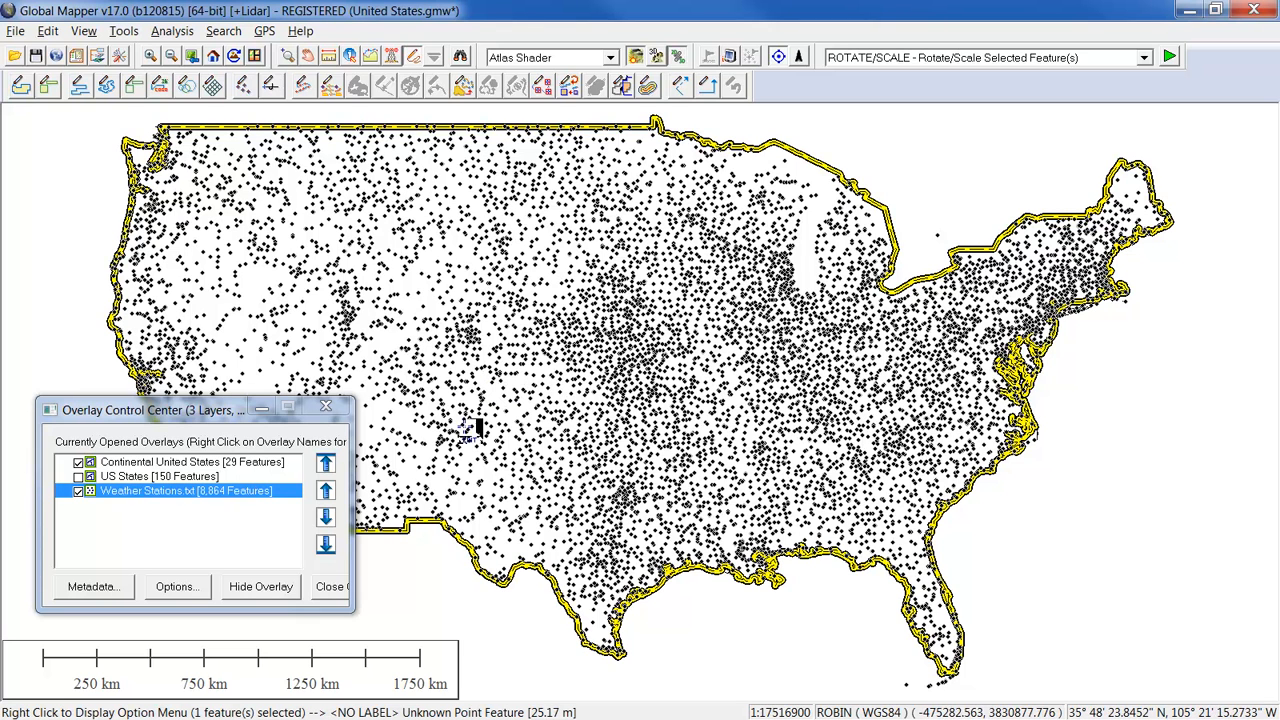
pyautogui.rightClick(148, 500)
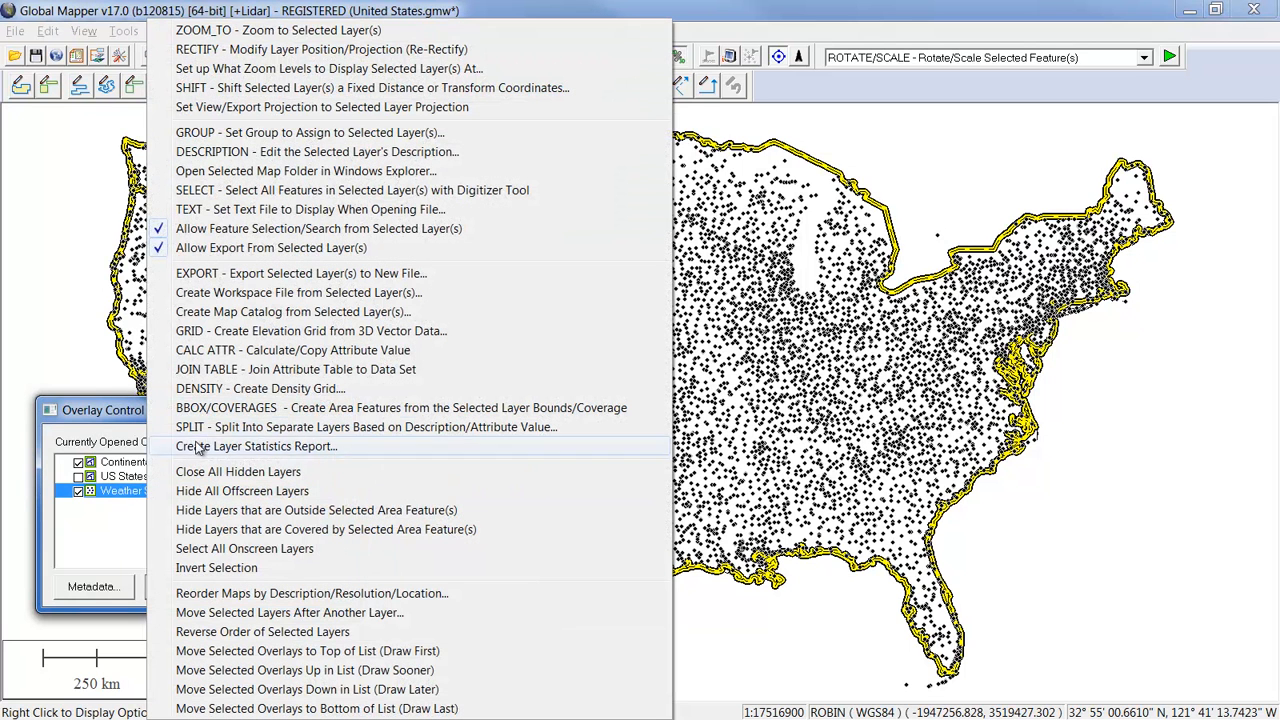
pyautogui.click(232, 390)
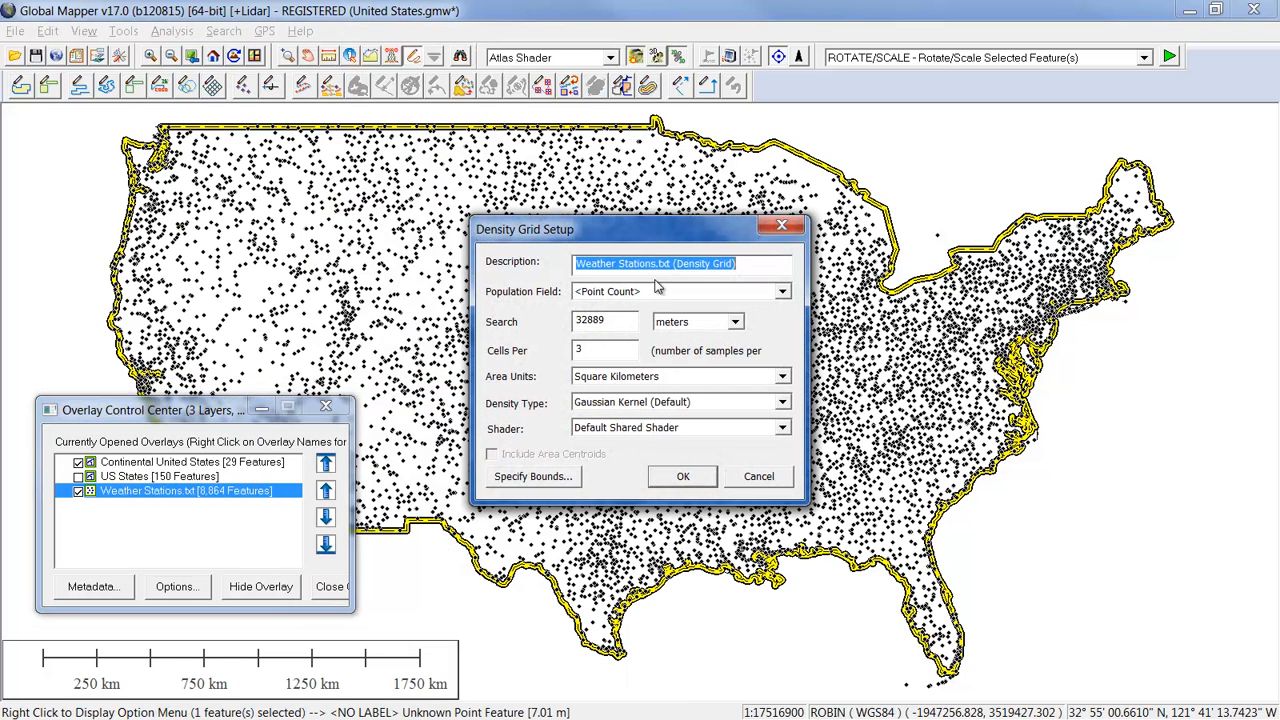
pyautogui.moveTo(644, 245); pyautogui.dragTo(801, 263)
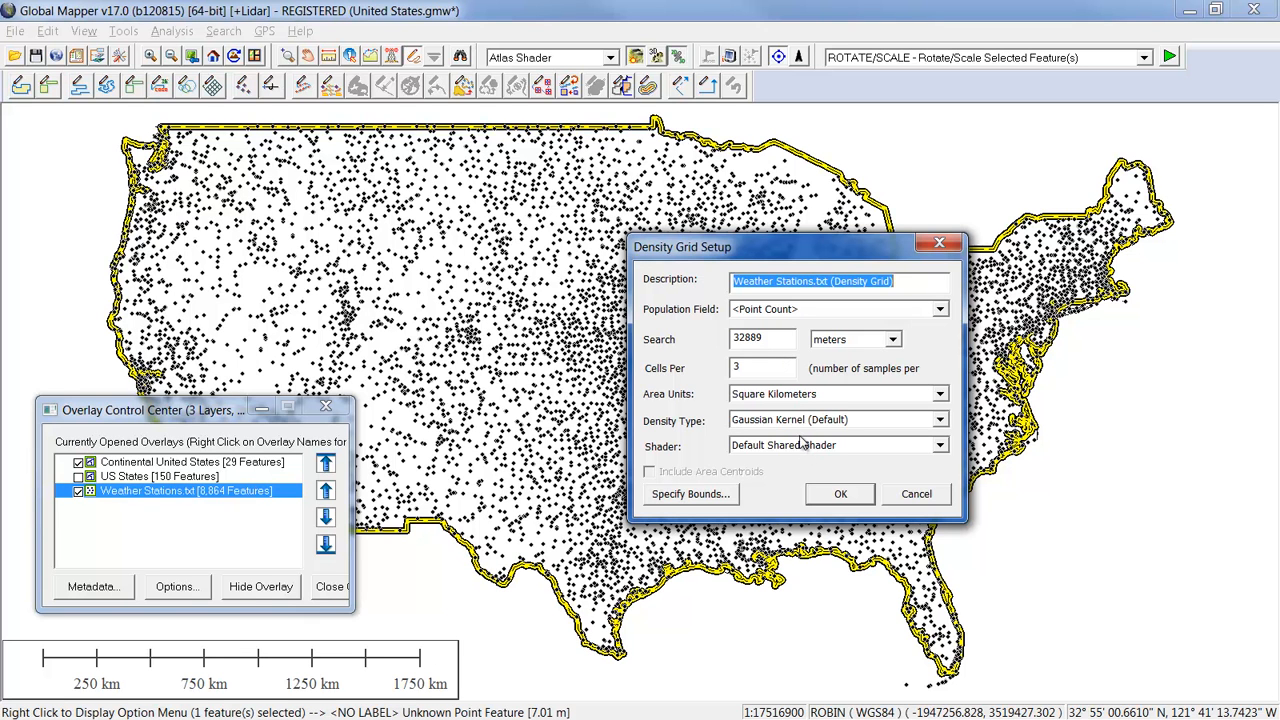
pyautogui.click(689, 494)
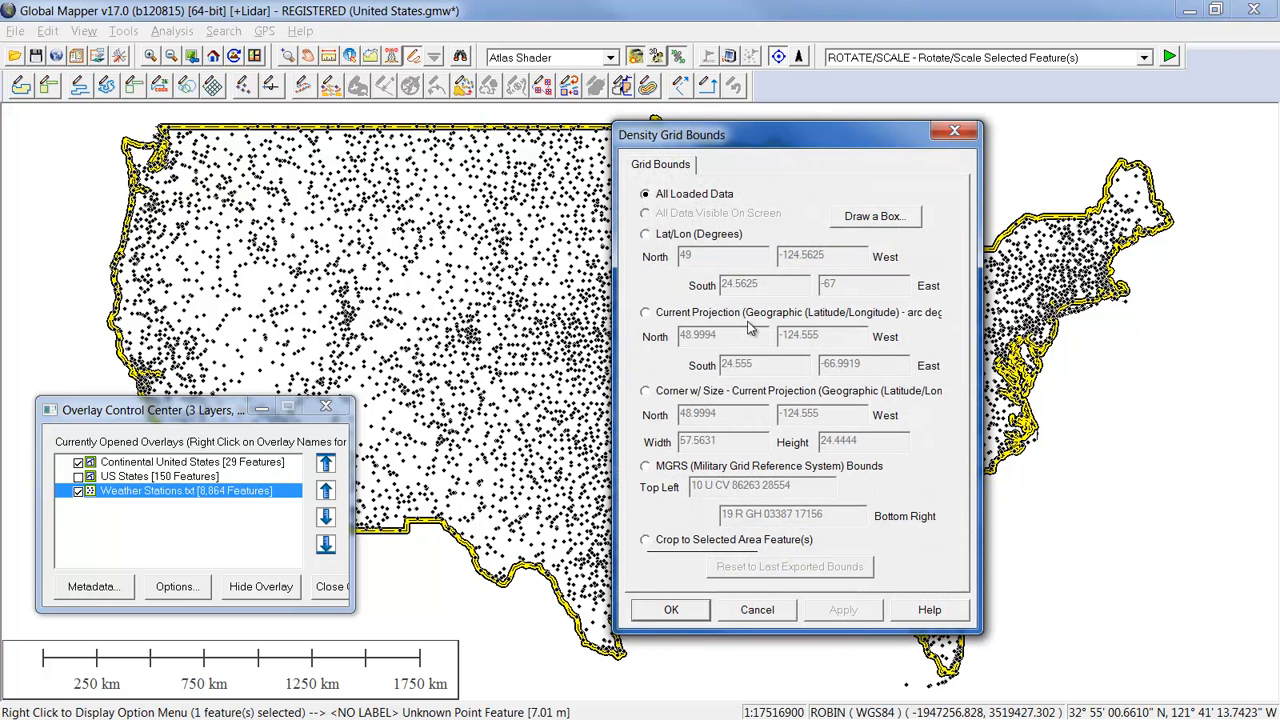
pyautogui.click(646, 540)
pyautogui.click(668, 609)
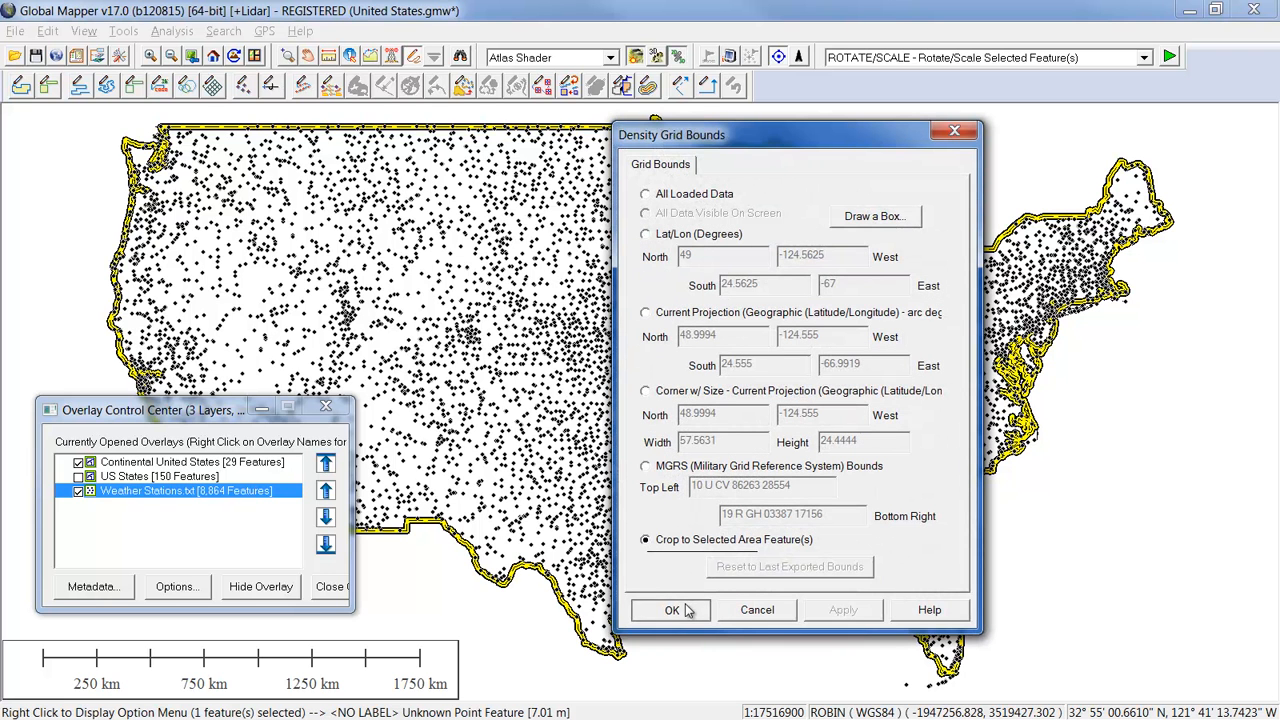
pyautogui.click(838, 494)
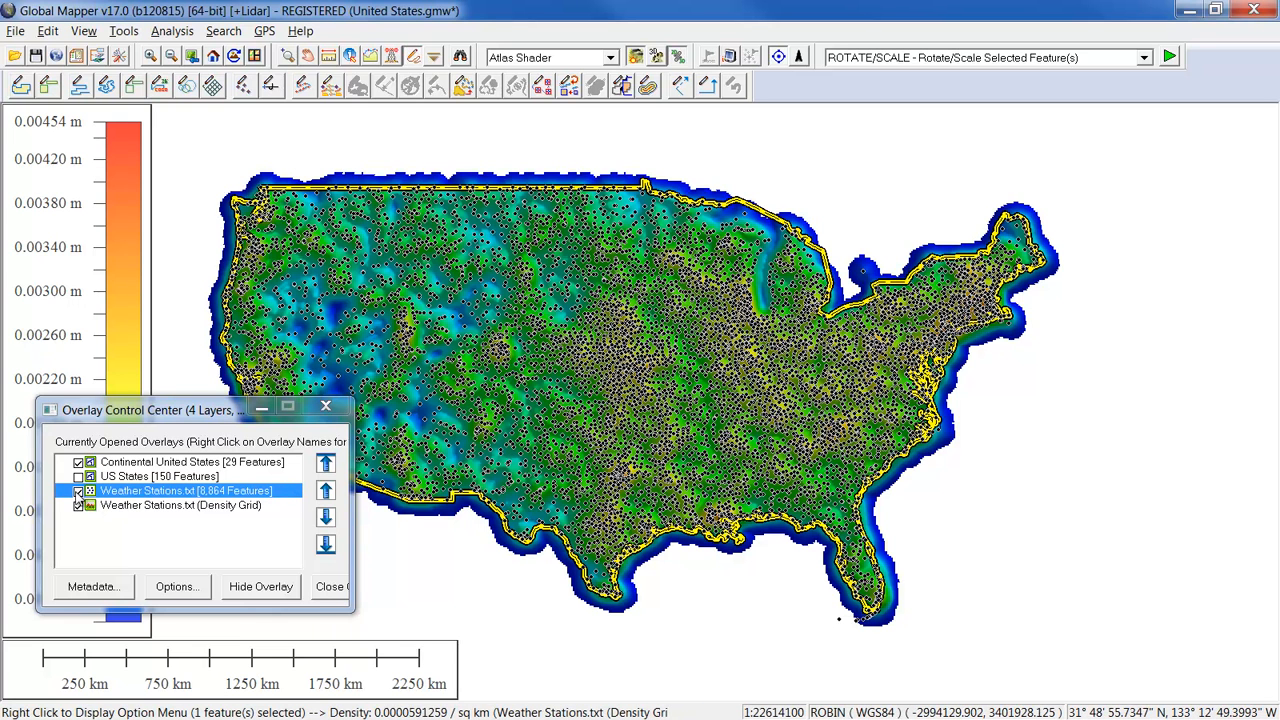
# Hide the weather station points, turn off hill shading, and deselect the country outline to leave the density grid unobstructed
pyautogui.click(78, 492)
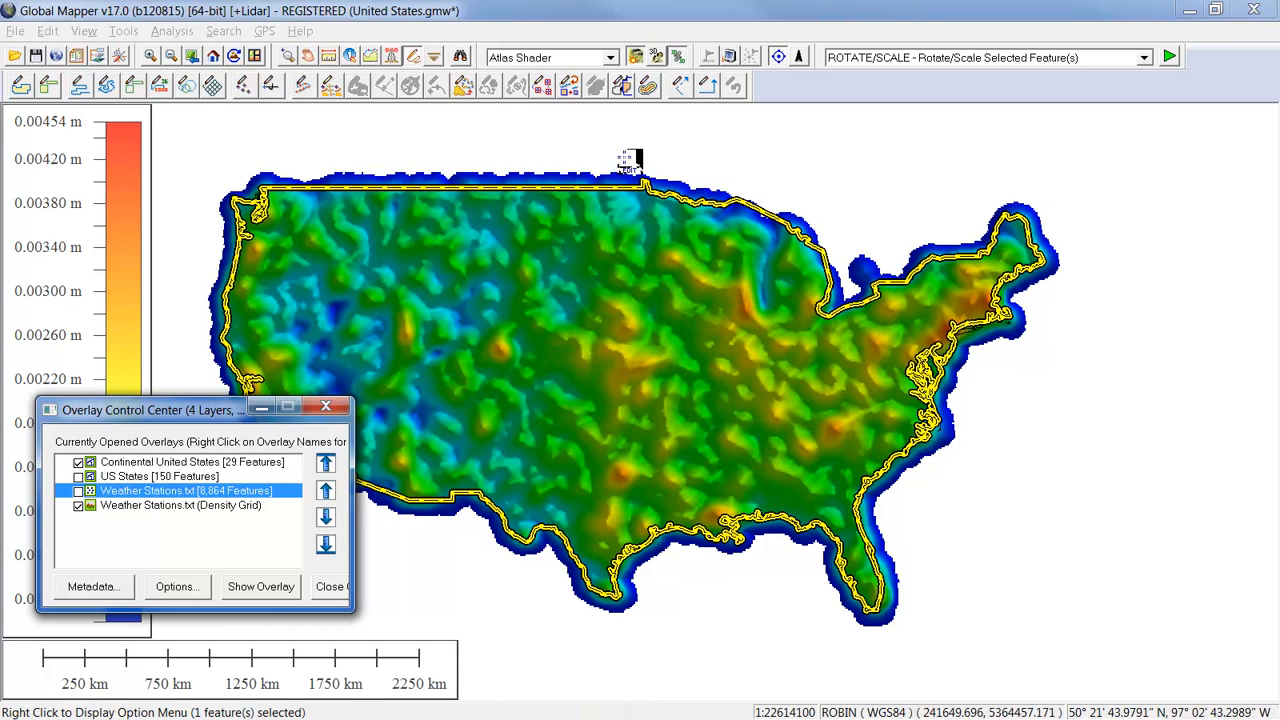
pyautogui.click(636, 57)
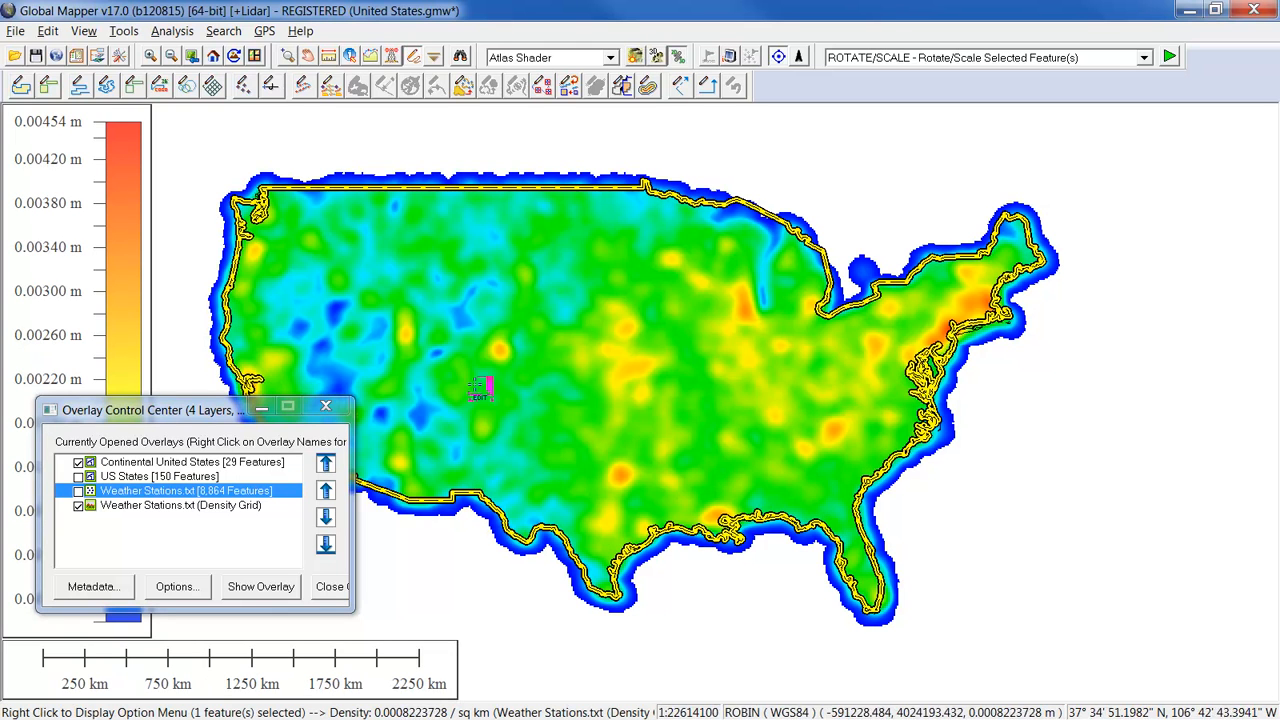
pyautogui.moveTo(215, 410); pyautogui.dragTo(181, 450)
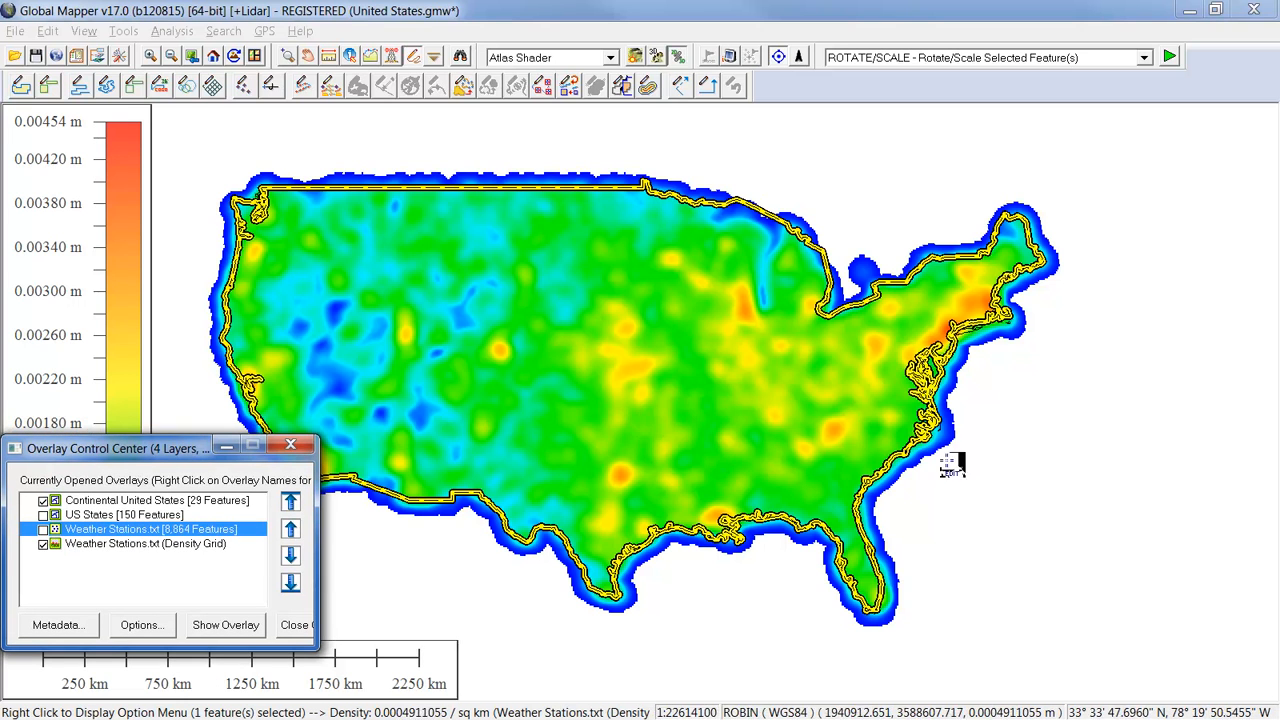
pyautogui.click(1018, 457)
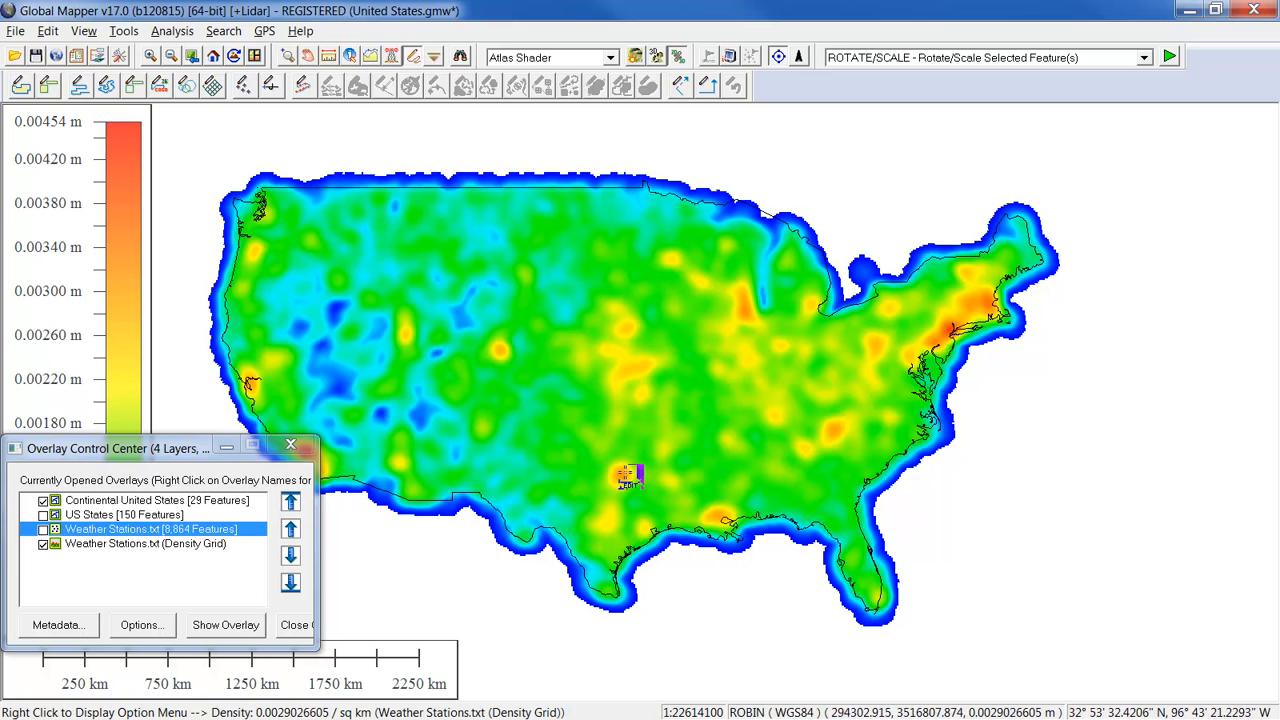
# Hide the density grid layer and show the Weather Stations.txt points again
pyautogui.moveTo(215, 450); pyautogui.dragTo(233, 491)
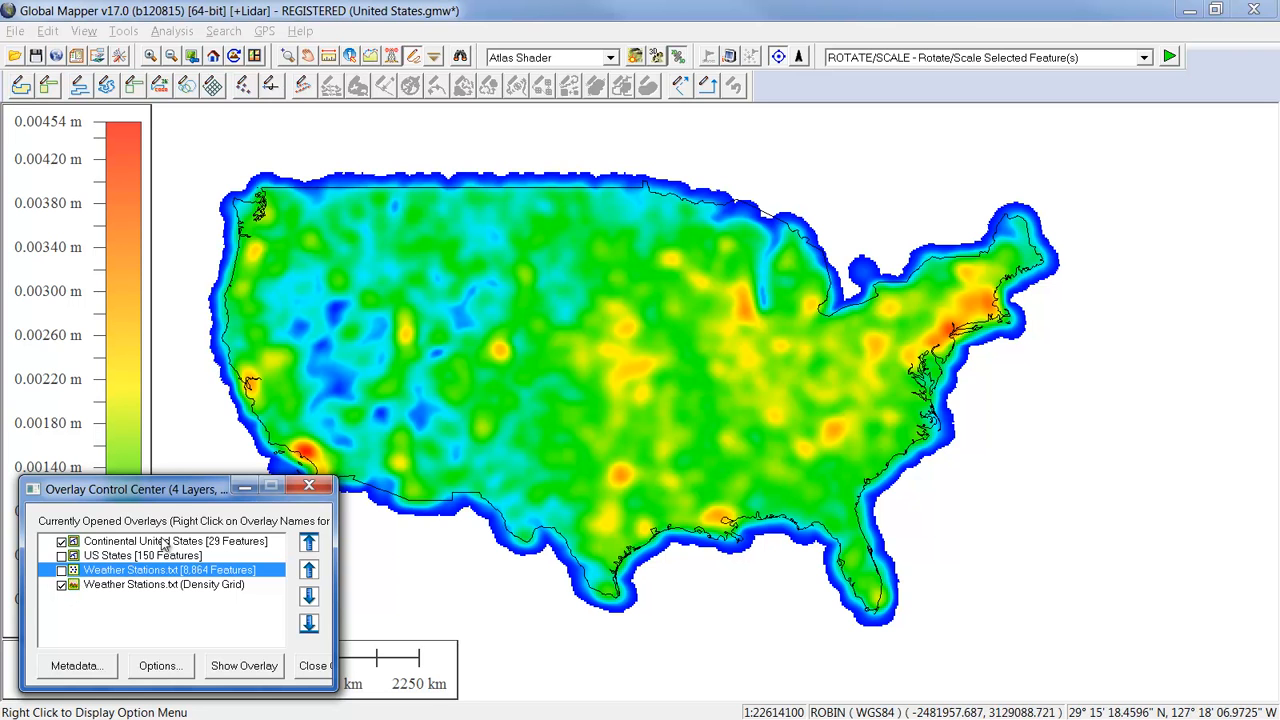
pyautogui.click(61, 584)
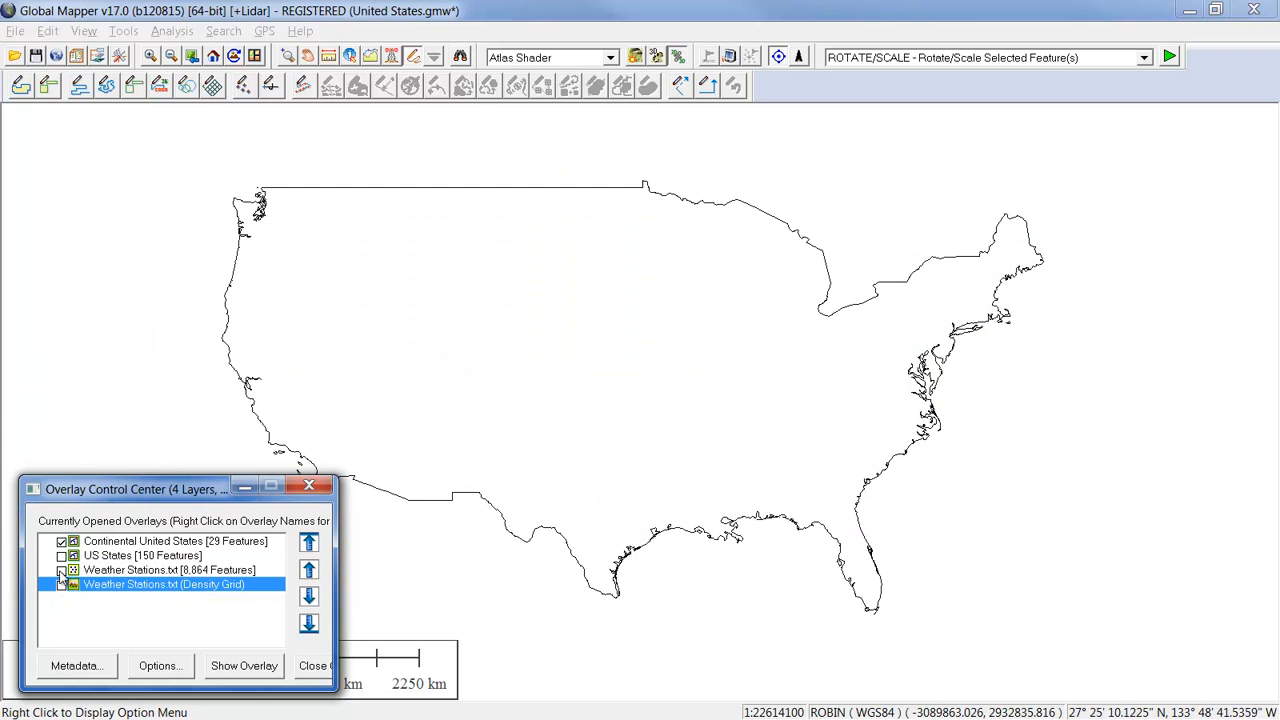
pyautogui.click(61, 570)
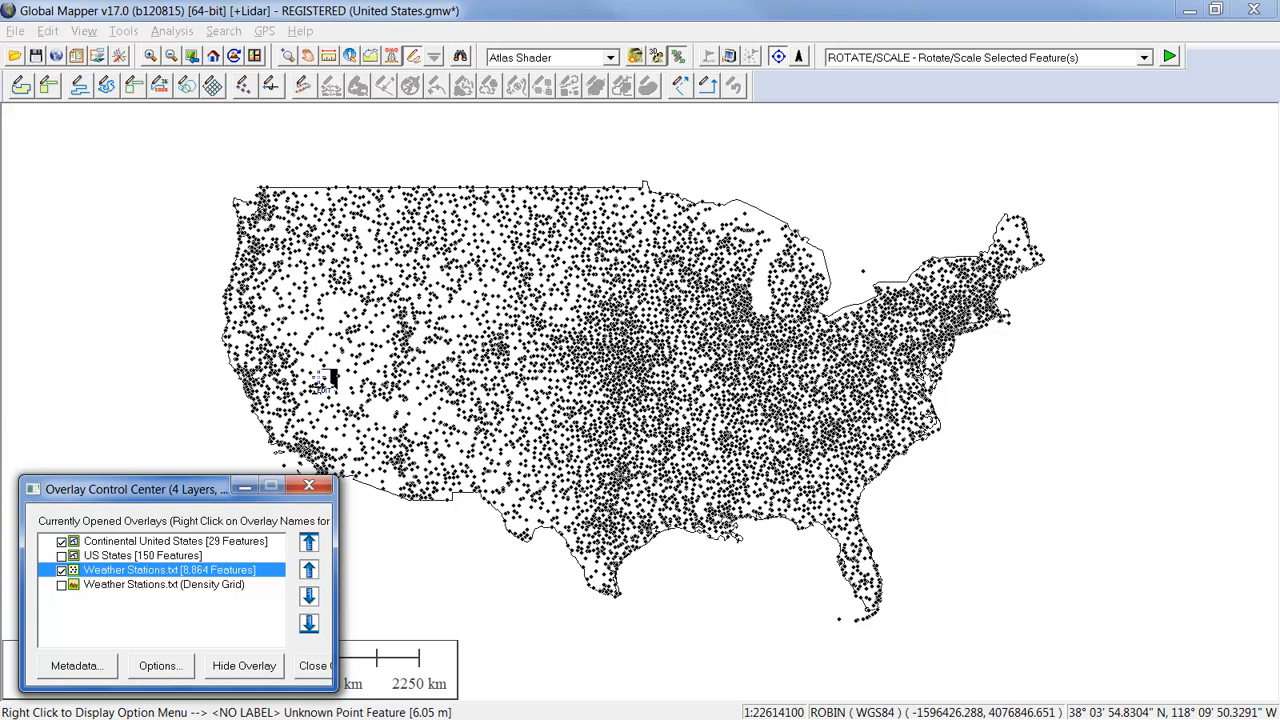
# Select the country outline and start an elevation grid from 3D vector data using only the Weather Stations.txt layer
pyautogui.click(766, 210)
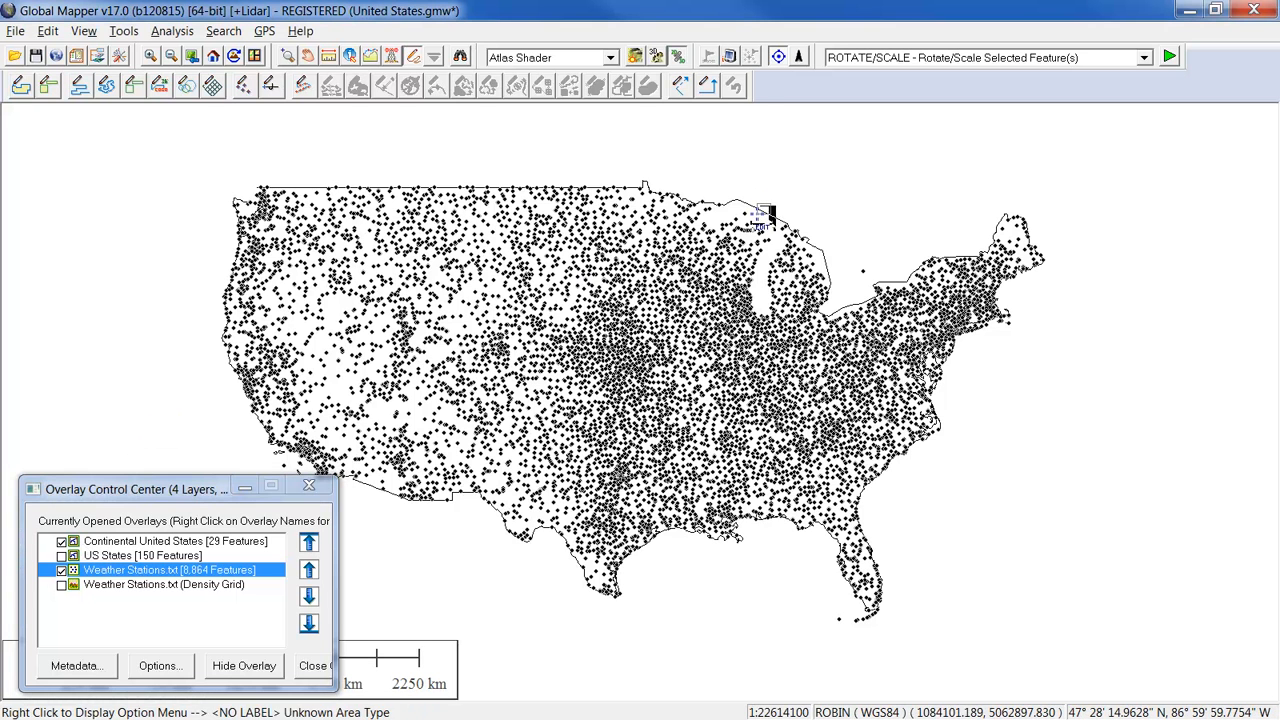
pyautogui.click(766, 212)
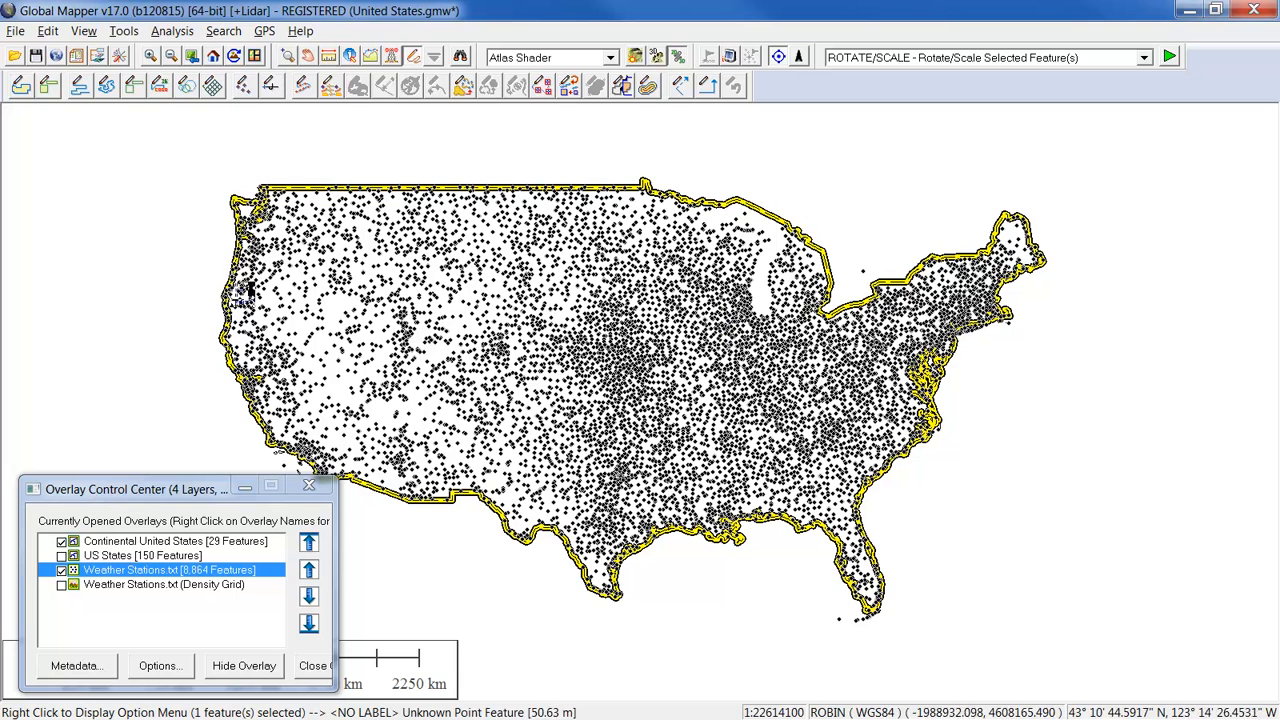
pyautogui.click(157, 33)
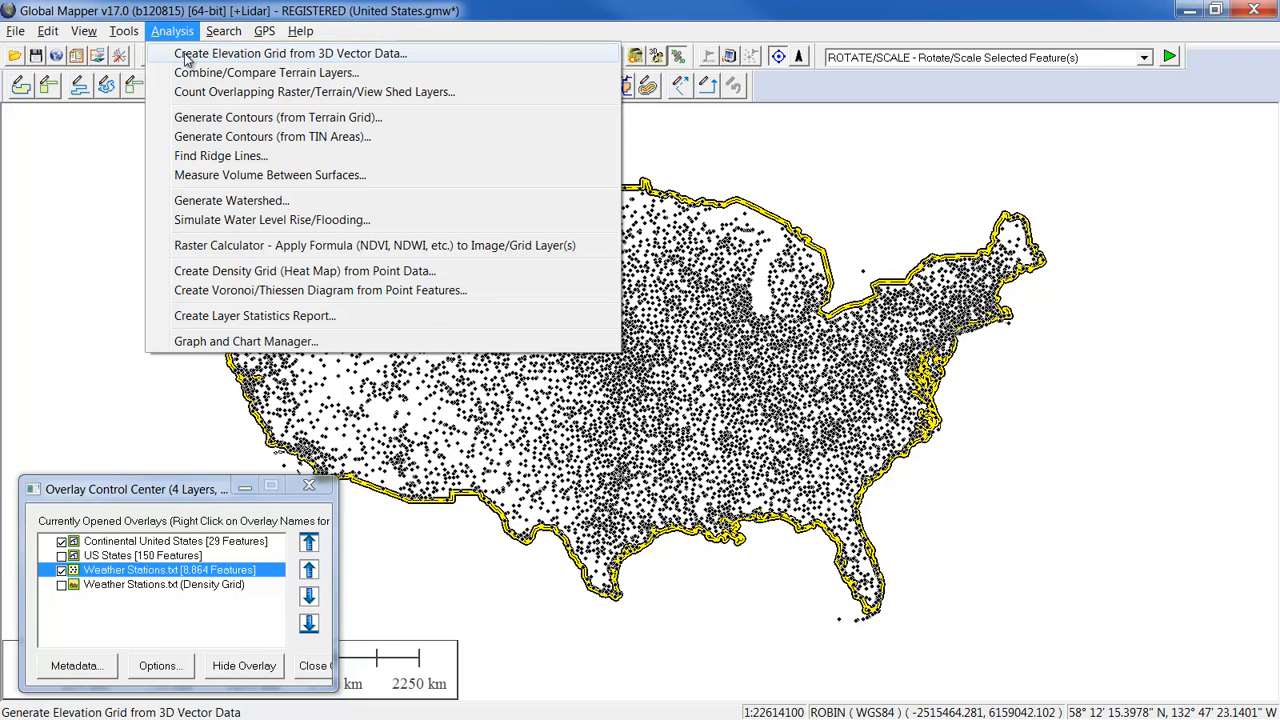
pyautogui.click(185, 56)
pyautogui.click(484, 329)
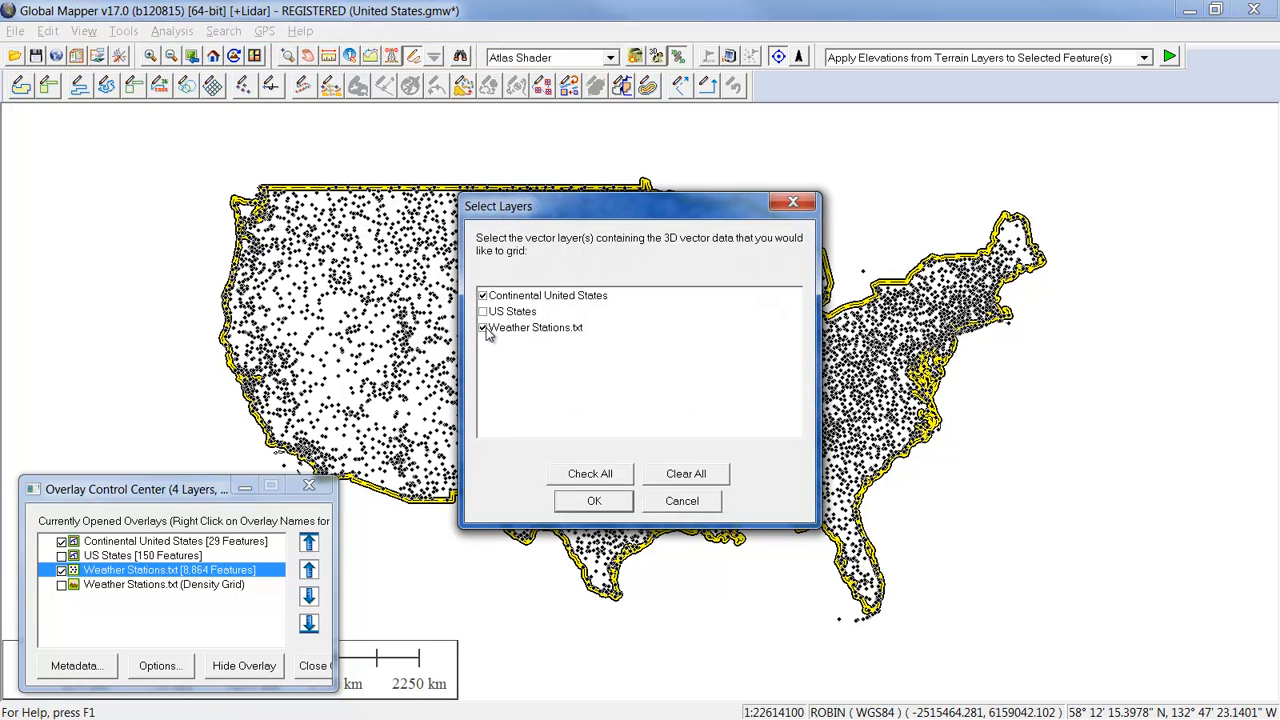
pyautogui.click(483, 296)
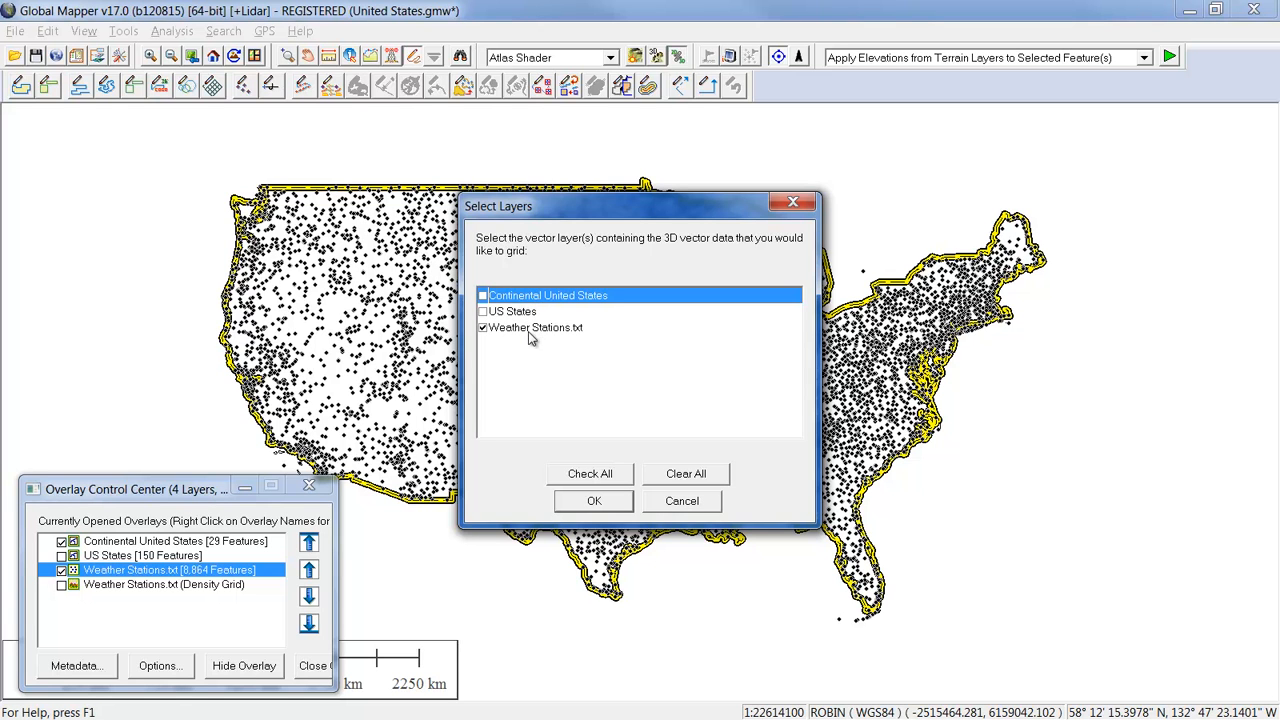
pyautogui.click(588, 501)
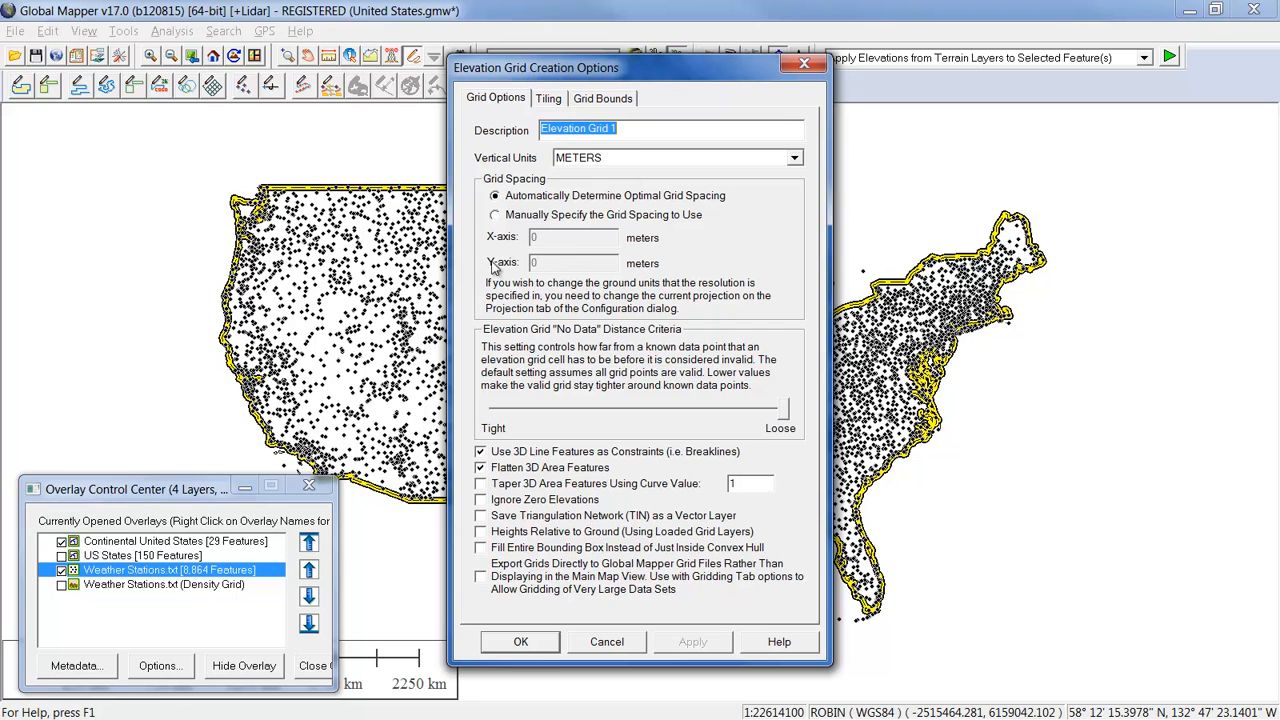
# Crop the elevation grid to the selected area feature and generate it with automatically determined optimal grid spacing
pyautogui.click(604, 100)
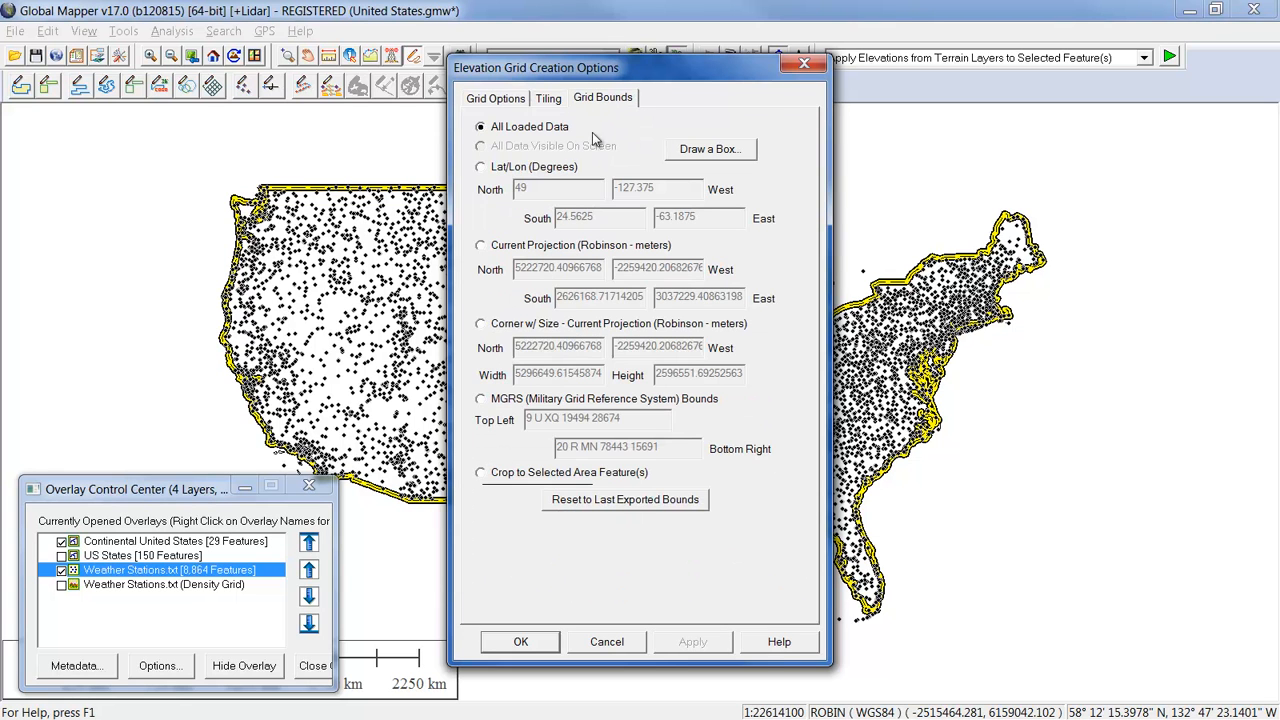
pyautogui.click(482, 473)
pyautogui.click(493, 100)
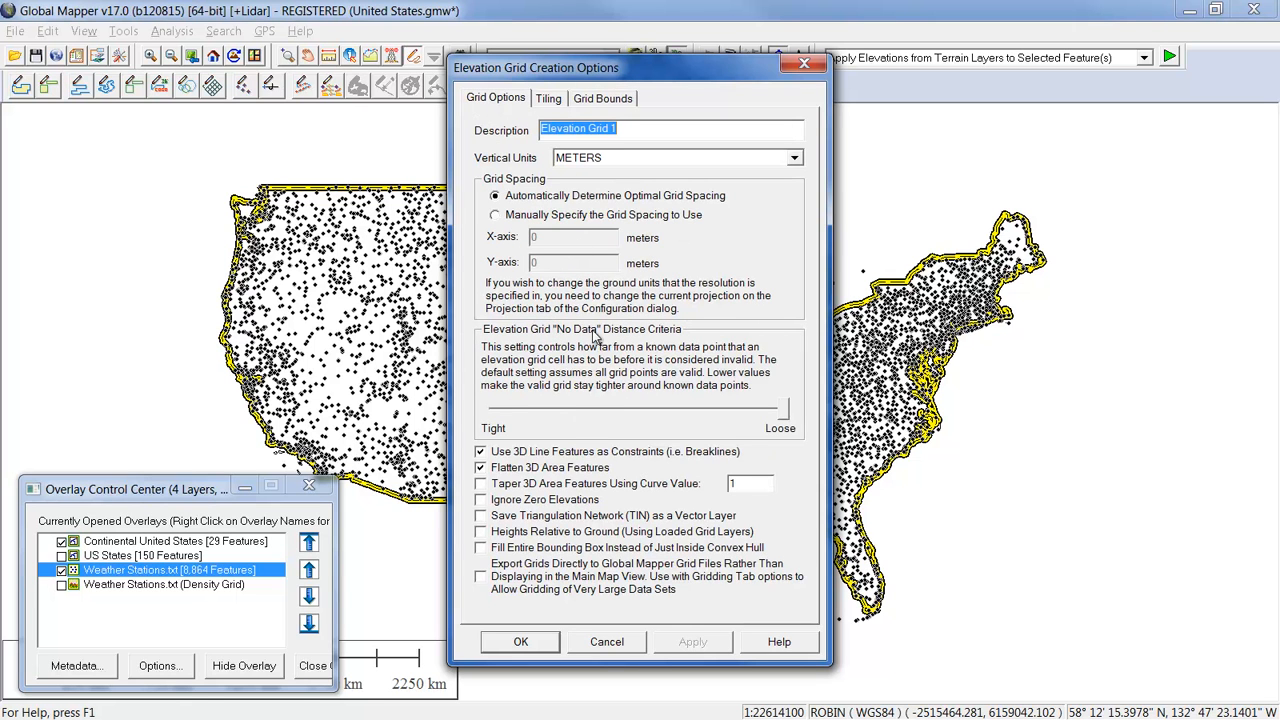
pyautogui.click(524, 643)
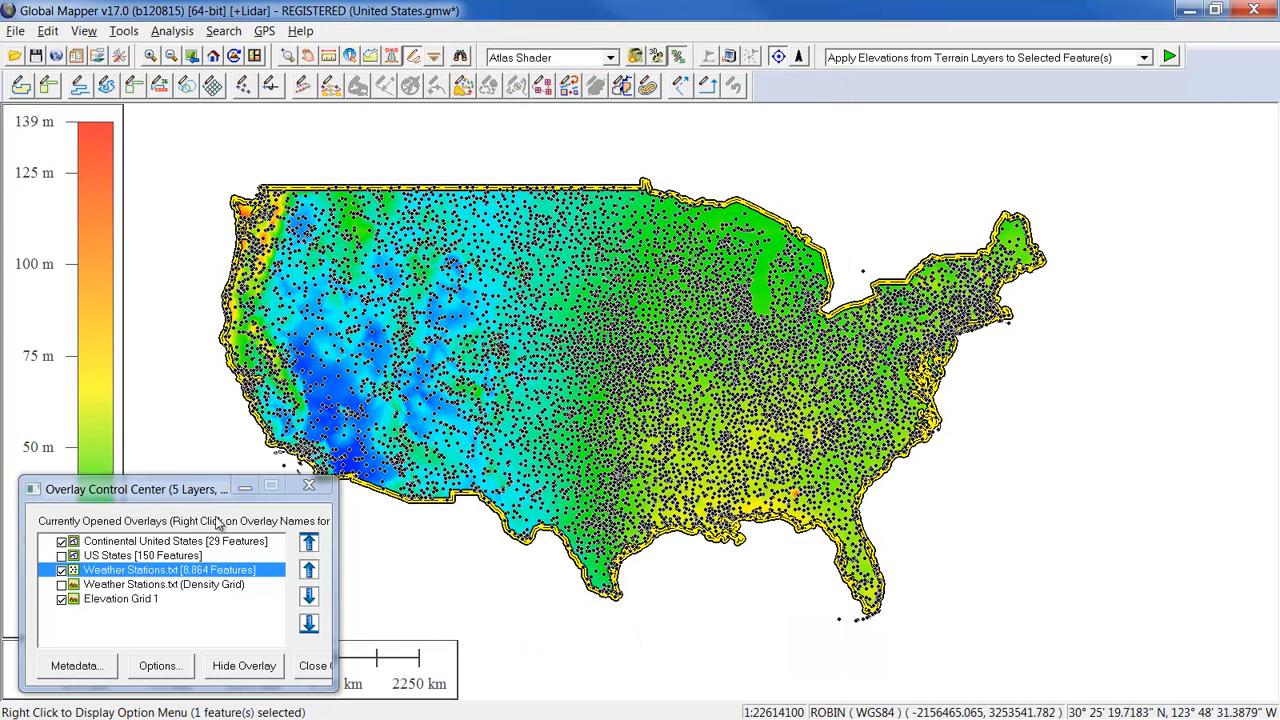
# Hide the weather station points, deselect the country outline, and move the layer list clear of the elevation legend
pyautogui.click(61, 570)
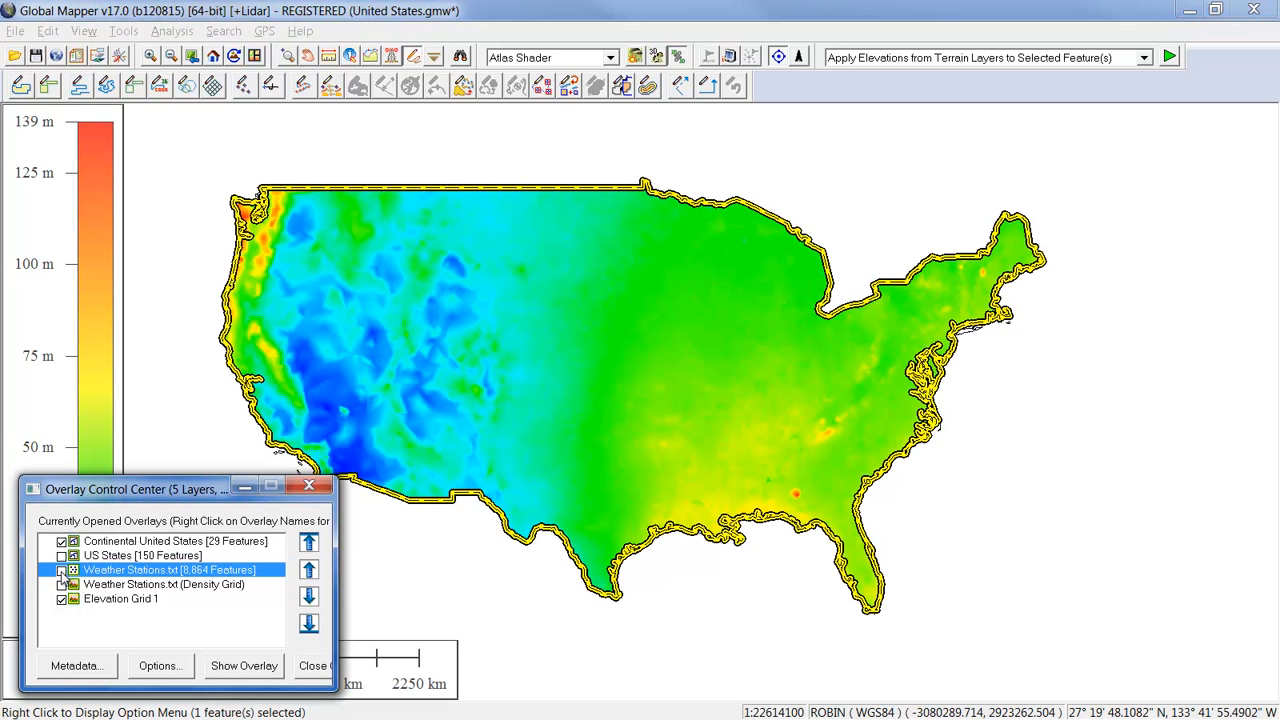
pyautogui.click(466, 591)
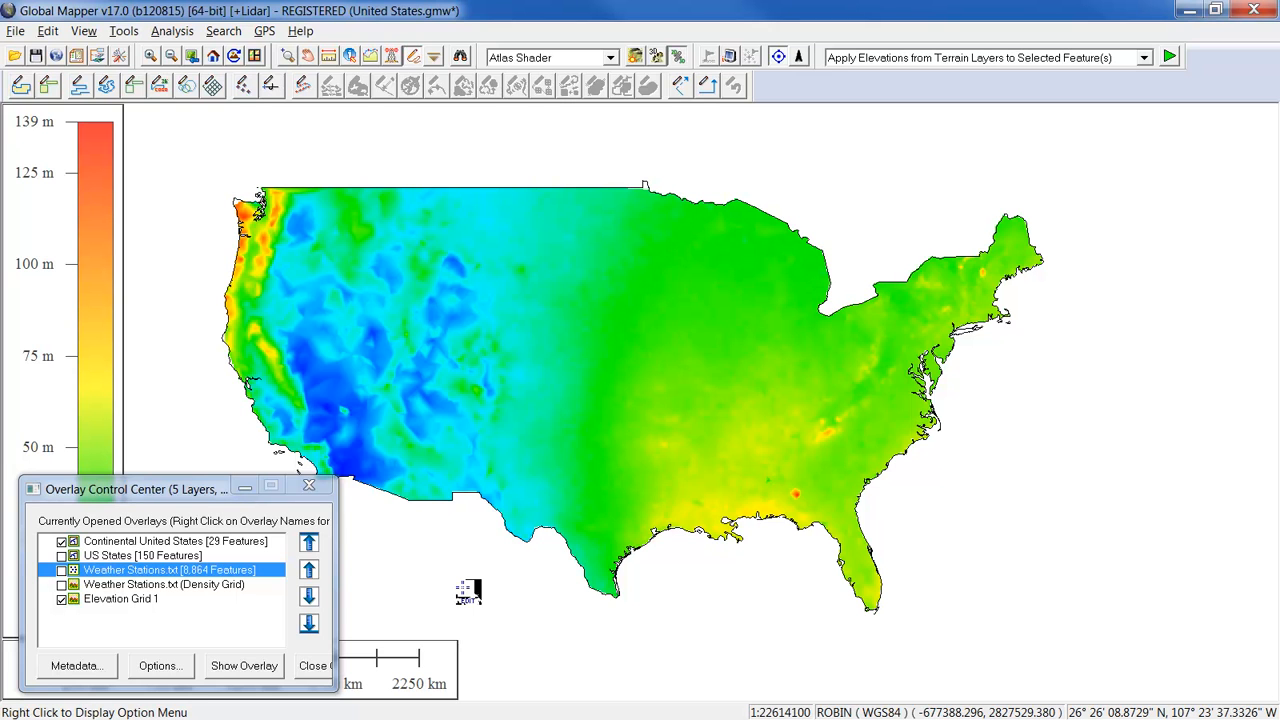
pyautogui.moveTo(114, 489); pyautogui.dragTo(191, 491)
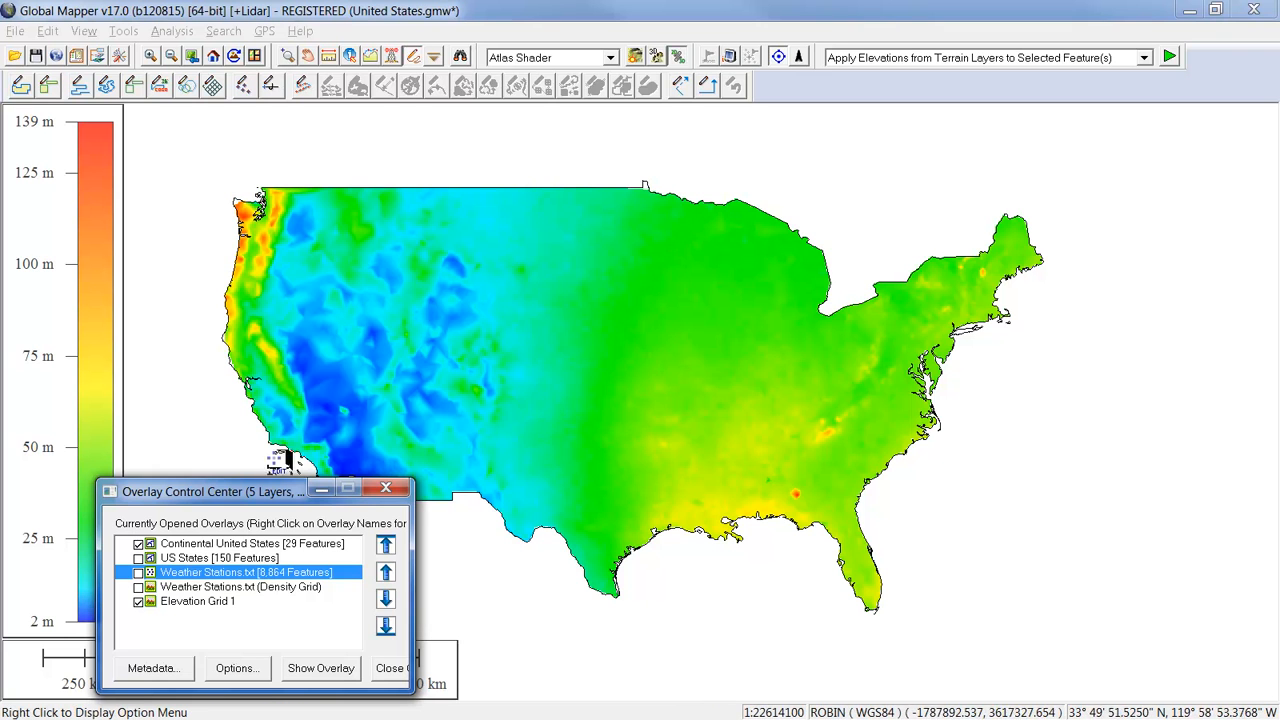
pyautogui.moveTo(249, 491); pyautogui.dragTo(304, 495)
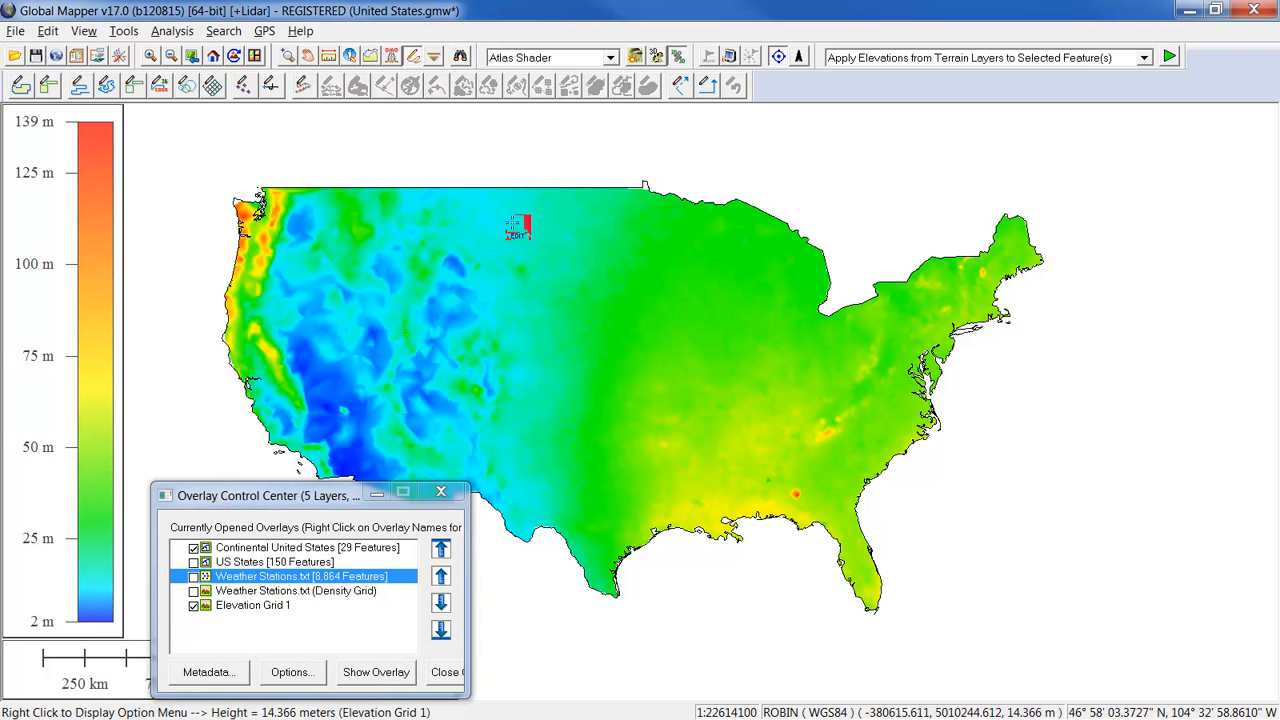
# Start a new custom shader for the elevation grid and name it Precipitation
pyautogui.click(589, 60)
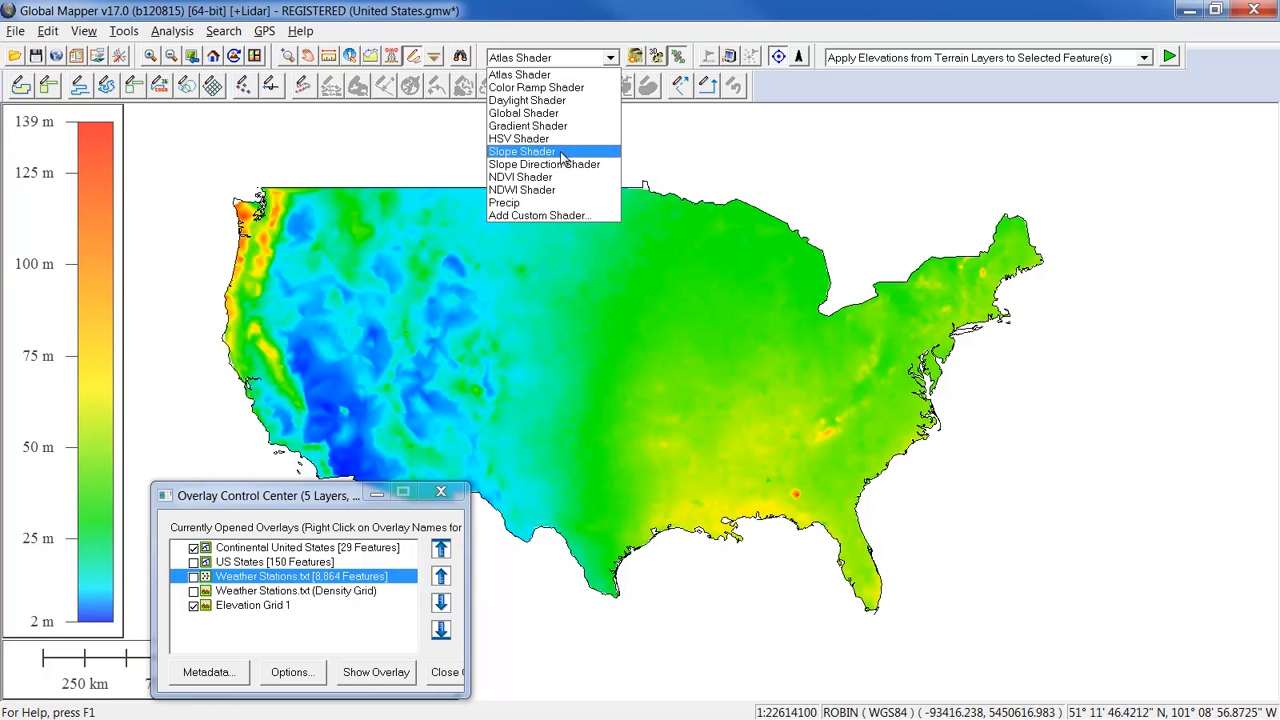
pyautogui.click(546, 215)
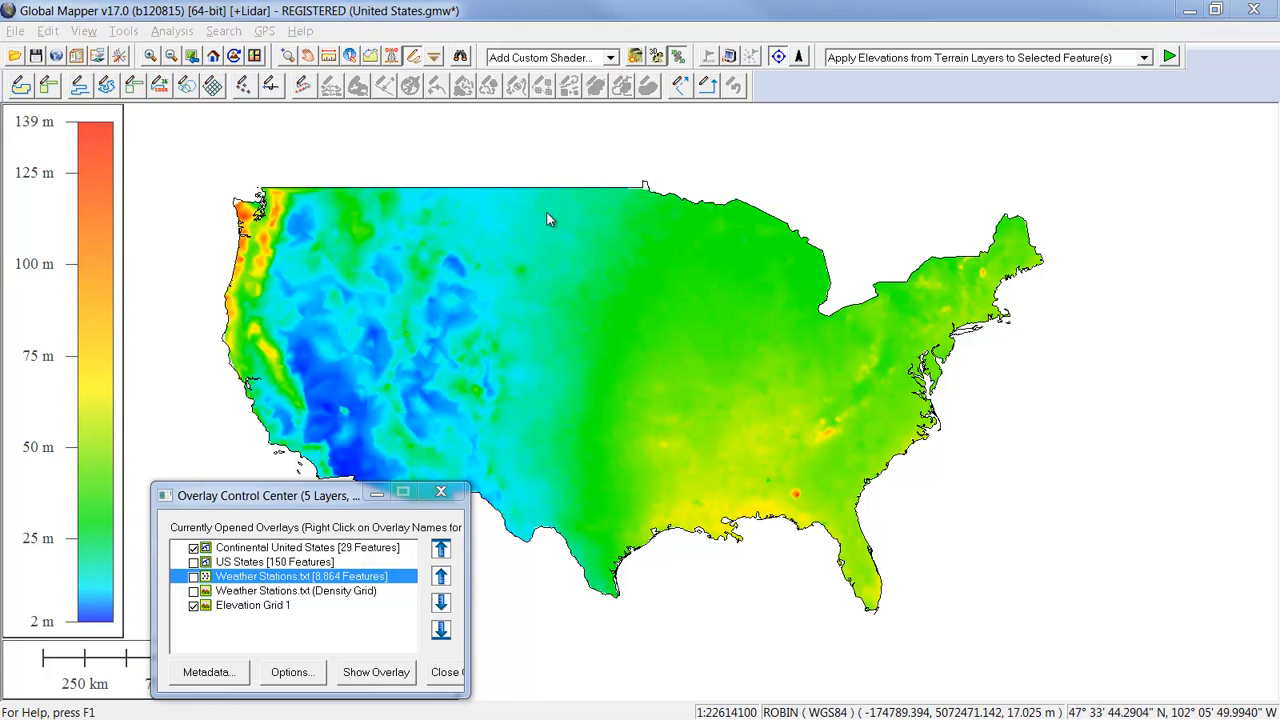
pyautogui.moveTo(560, 172); pyautogui.dragTo(462, 176)
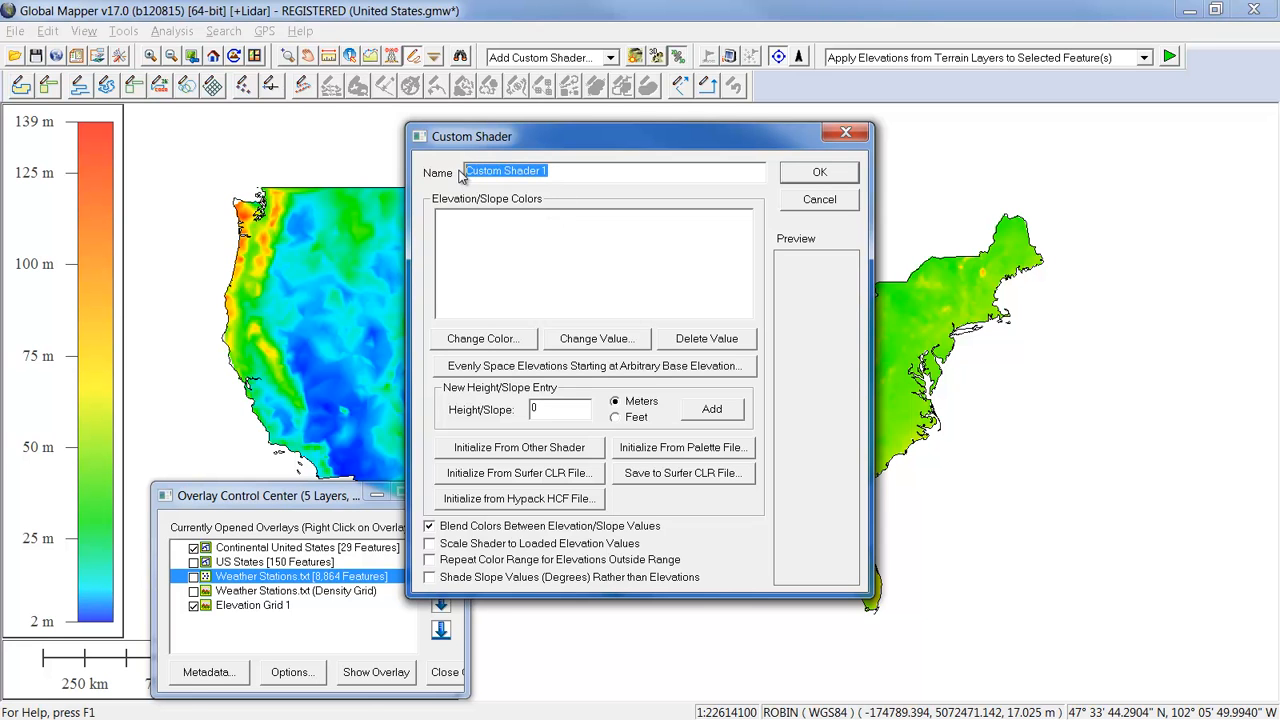
pyautogui.write('Precipitation')
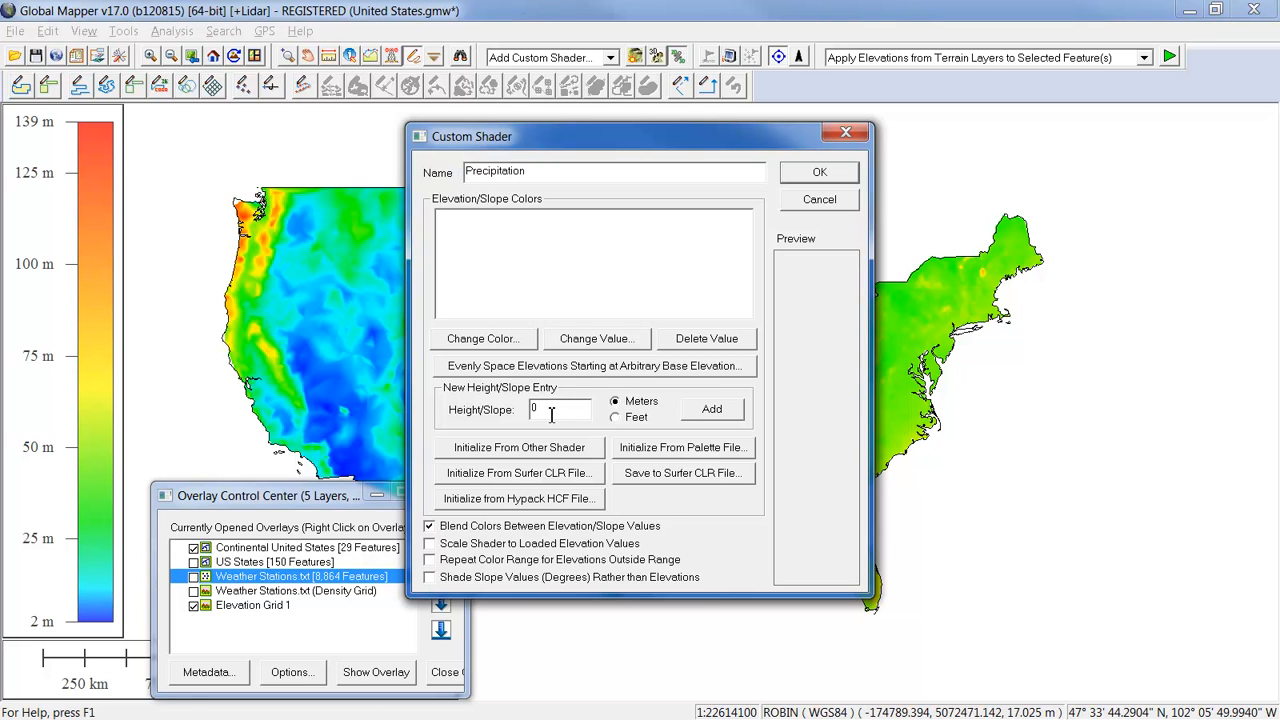
# Add a white color entry at 0 meters to the Precipitation shader
pyautogui.click(706, 414)
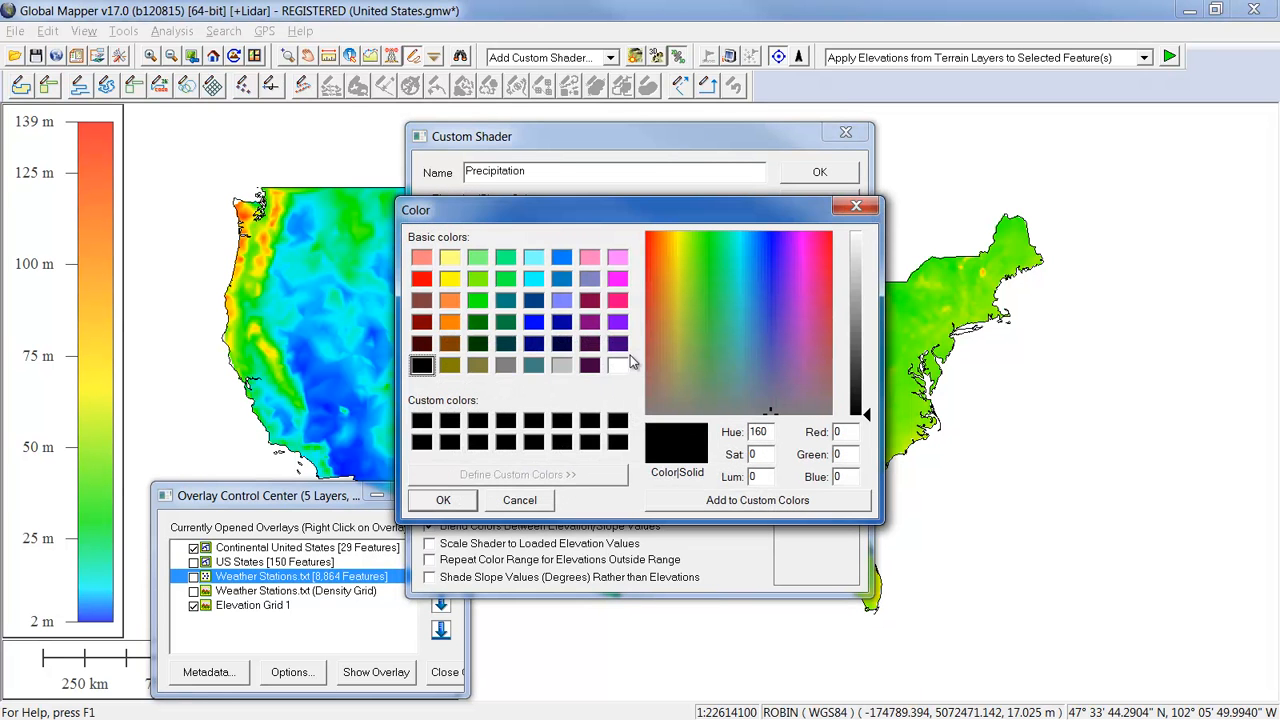
pyautogui.click(617, 366)
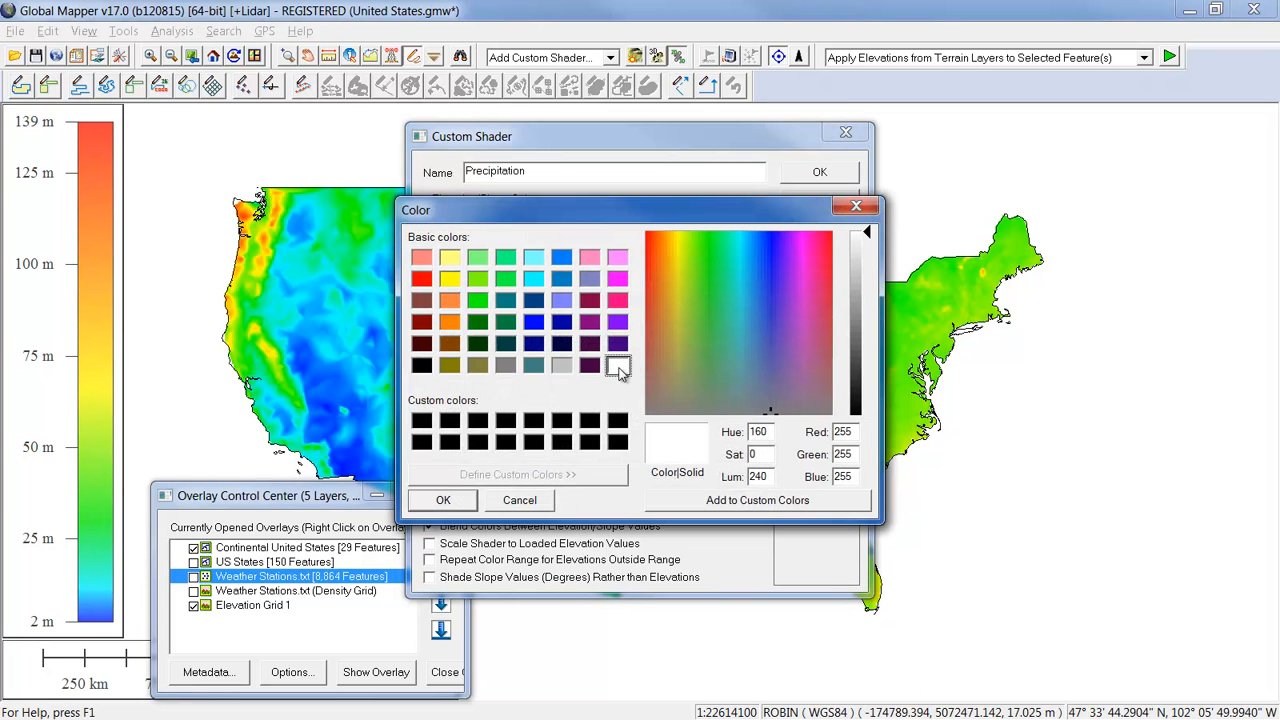
pyautogui.click(444, 501)
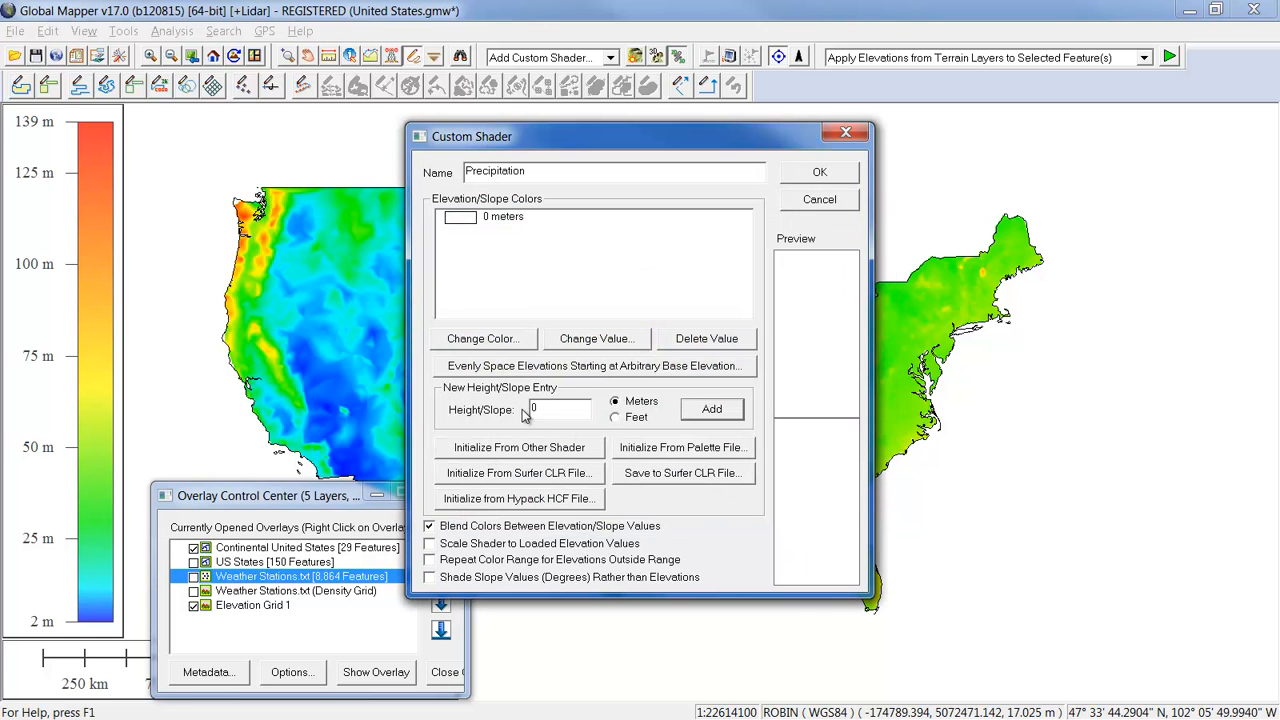
# Add a 60-meter entry to the Precipitation shader, colored with a slightly lightened dark green
pyautogui.moveTo(556, 409); pyautogui.dragTo(527, 418)
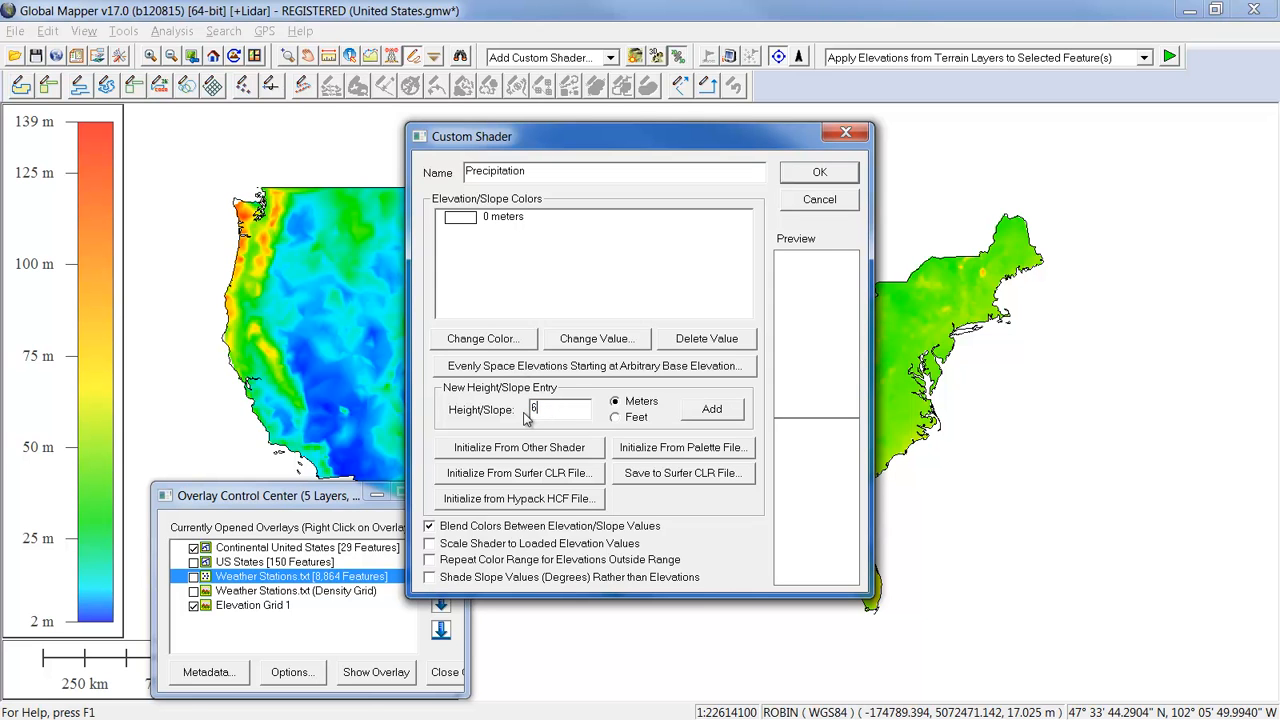
pyautogui.write('60')
pyautogui.click(707, 418)
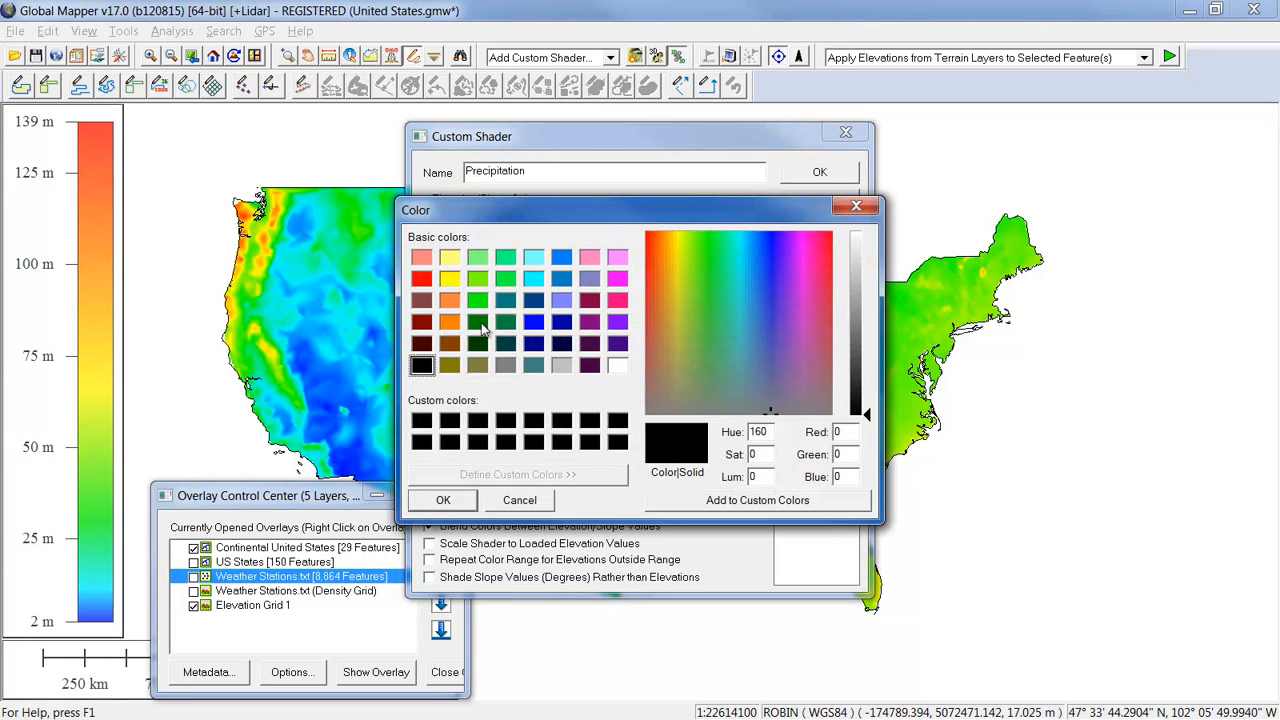
pyautogui.click(477, 321)
pyautogui.moveTo(861, 353); pyautogui.dragTo(860, 350)
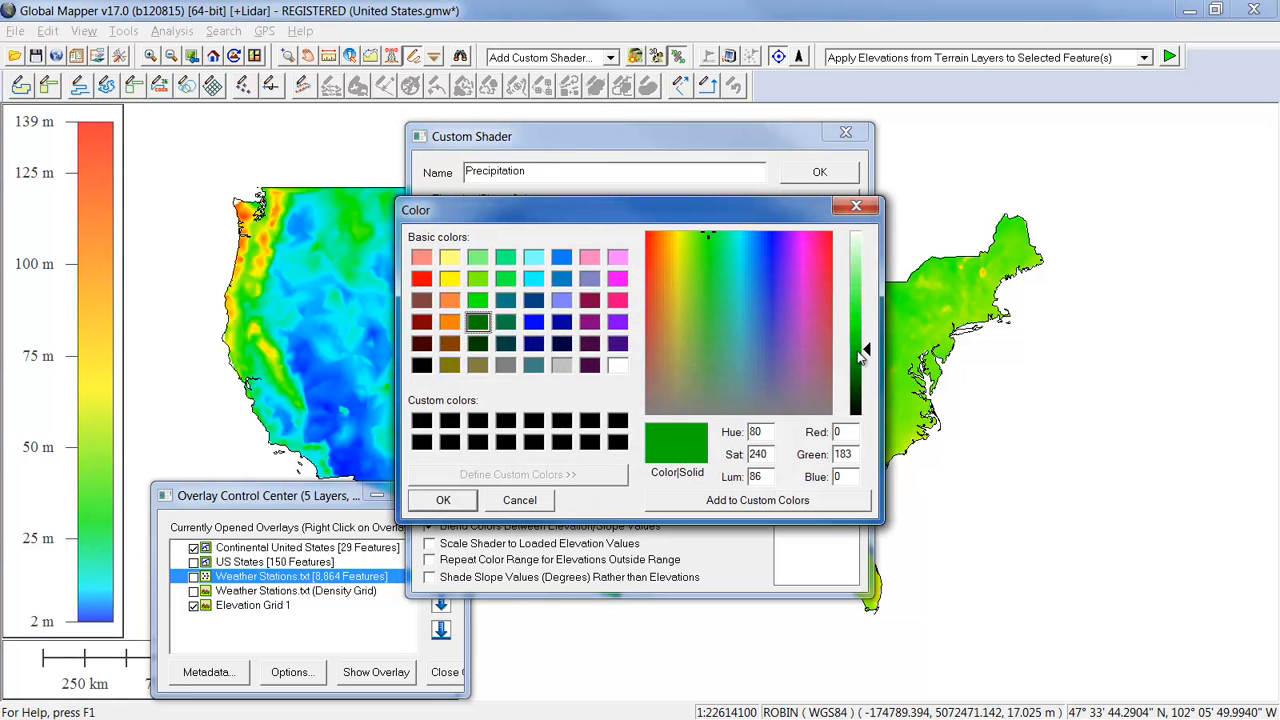
pyautogui.click(444, 500)
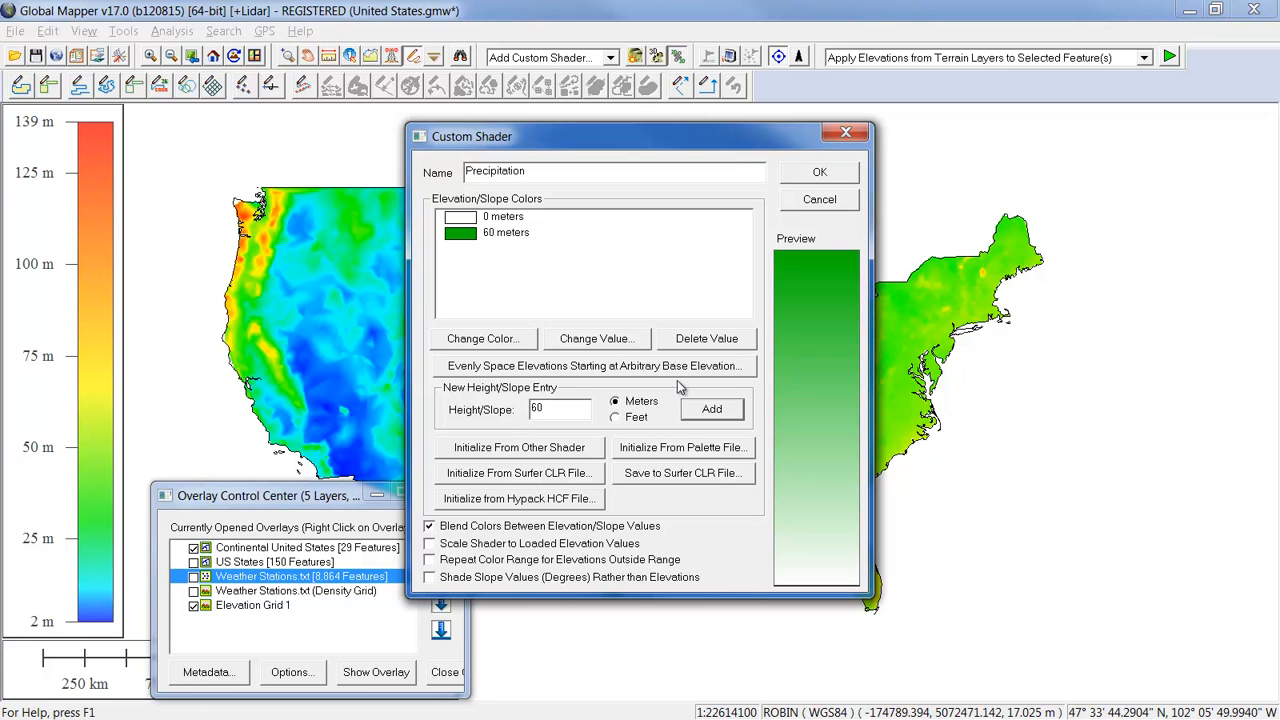
# Add a 130-meter entry to the Precipitation shader and open its color selection
pyautogui.moveTo(552, 410); pyautogui.dragTo(528, 413)
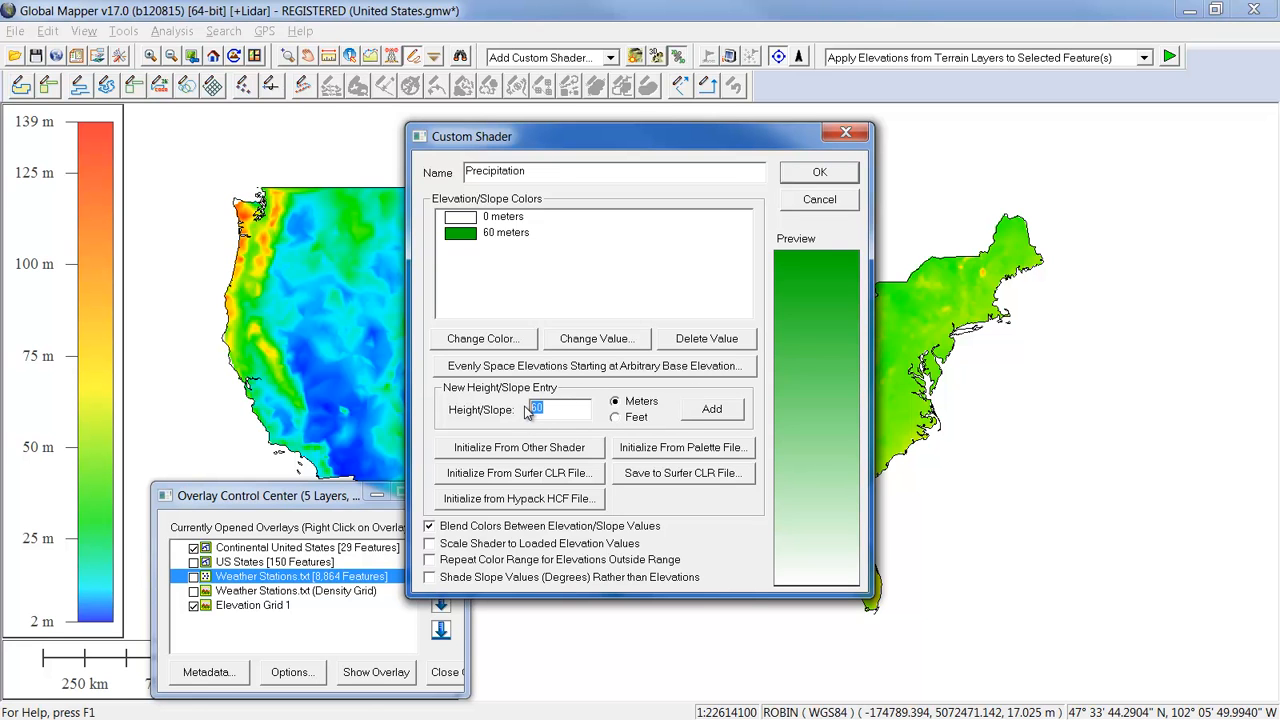
pyautogui.write('130')
pyautogui.click(708, 411)
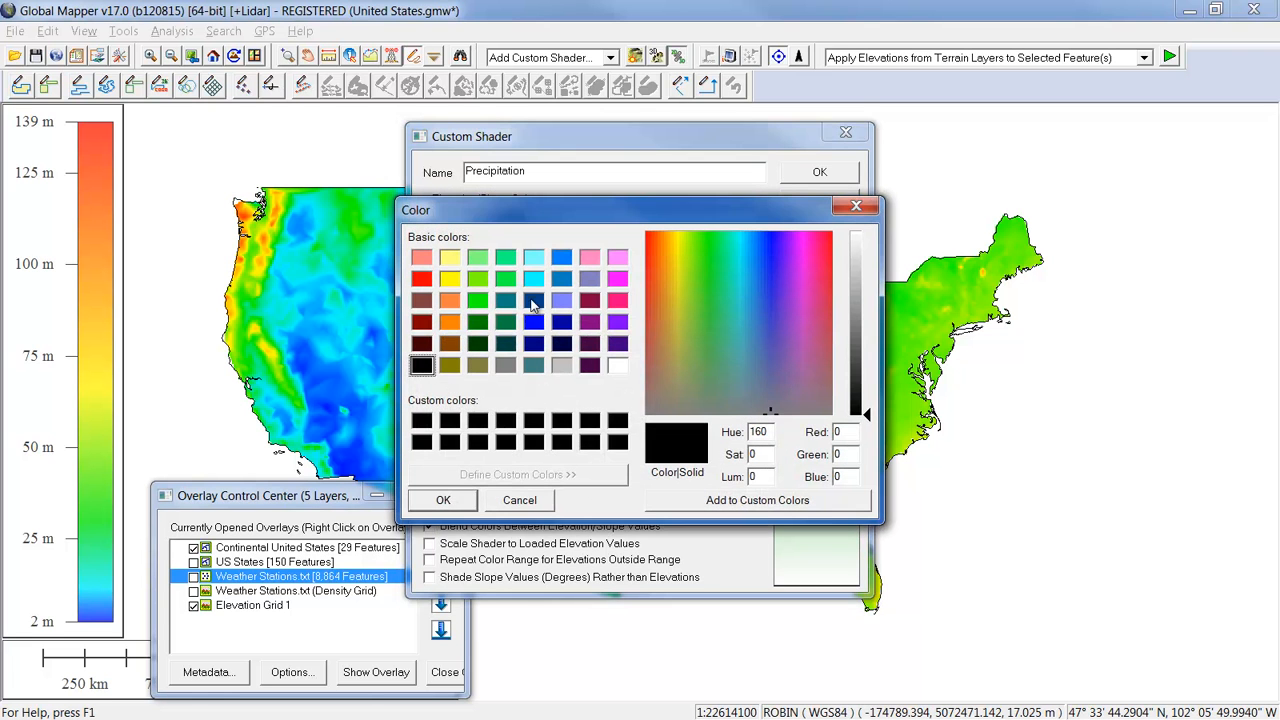
# Set the 130-meter entry of the Precipitation shader to blue (0, 106, 213) and save the custom shader
pyautogui.click(533, 300)
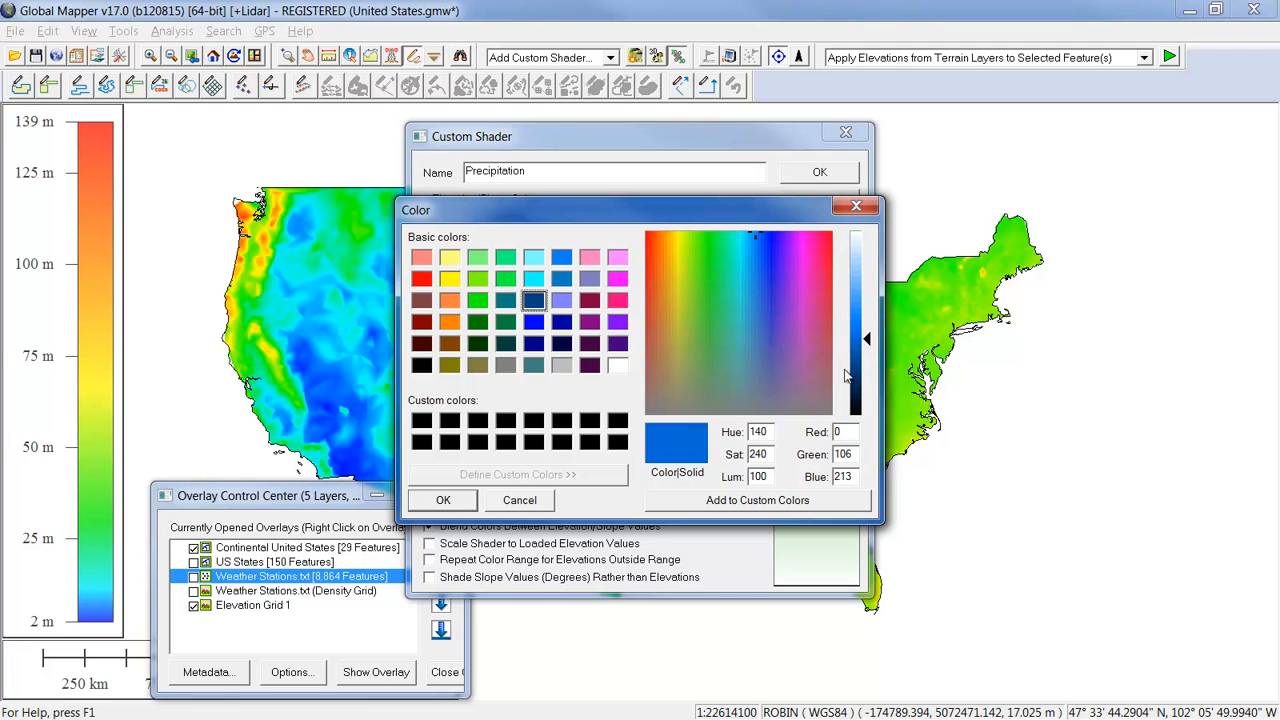
pyautogui.click(464, 502)
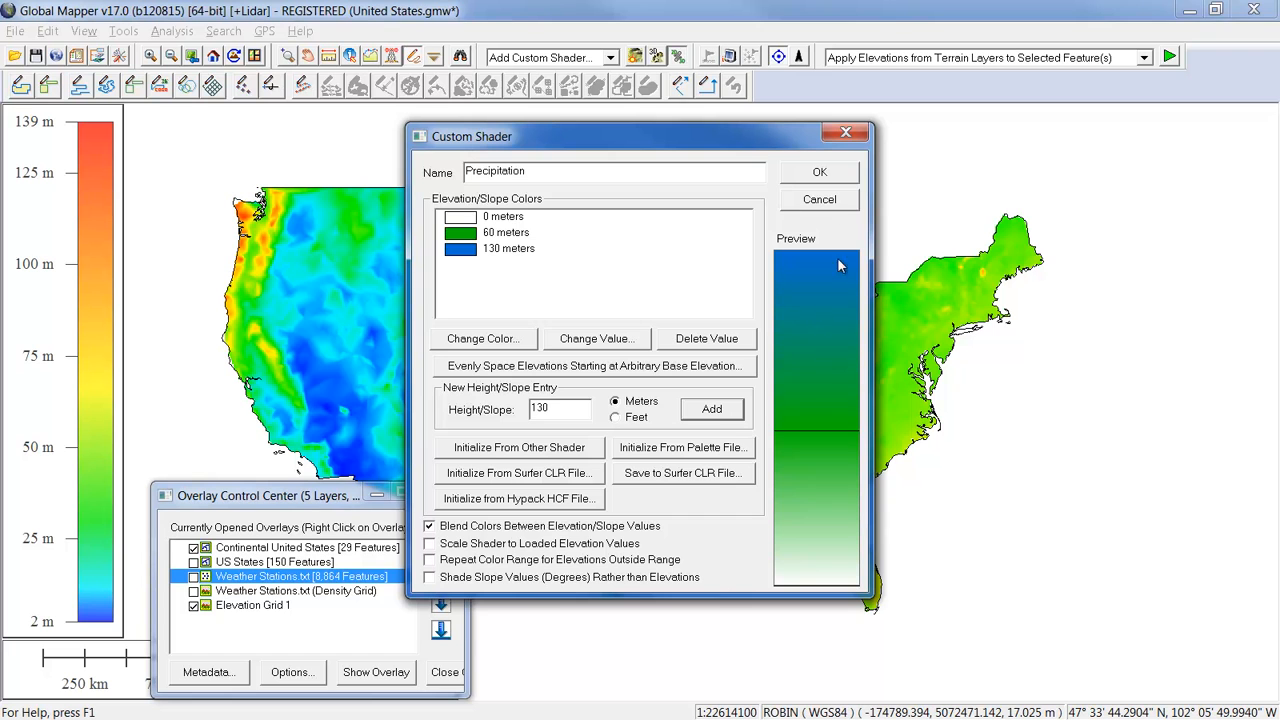
pyautogui.click(820, 173)
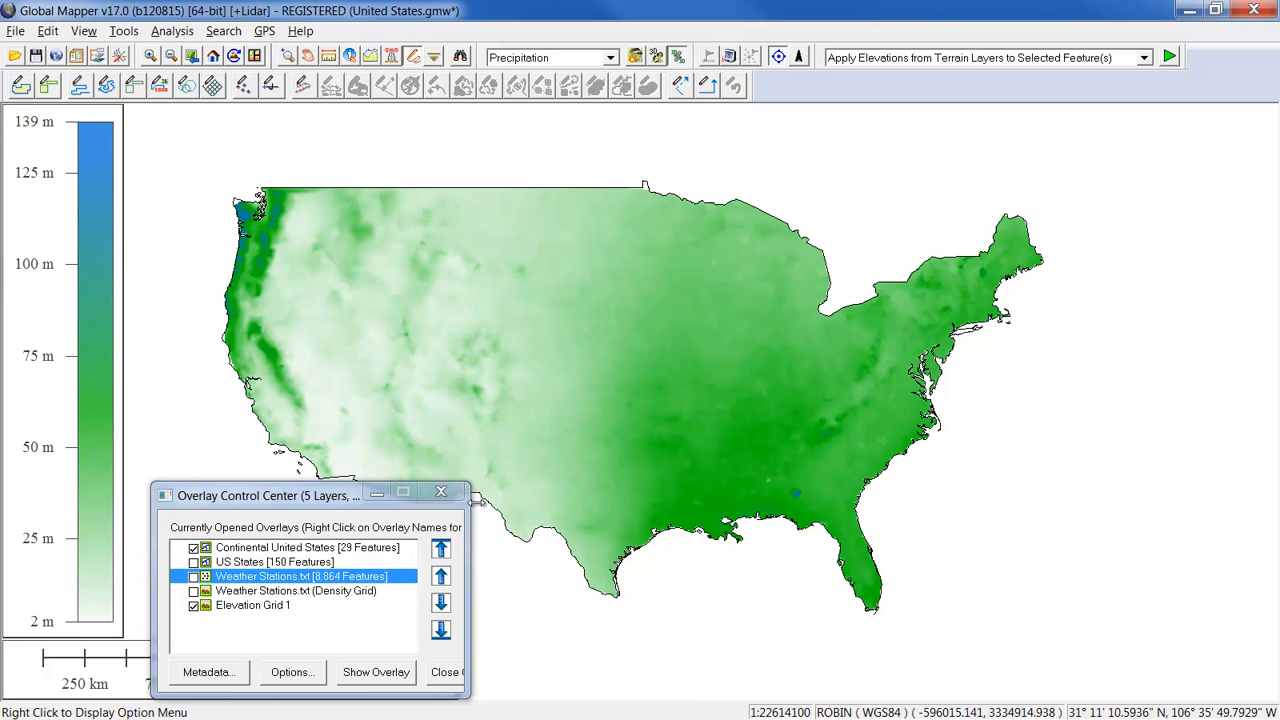
# Hide the Continental United States layer and show the US States layer with the weather station points
pyautogui.moveTo(334, 496); pyautogui.dragTo(239, 516)
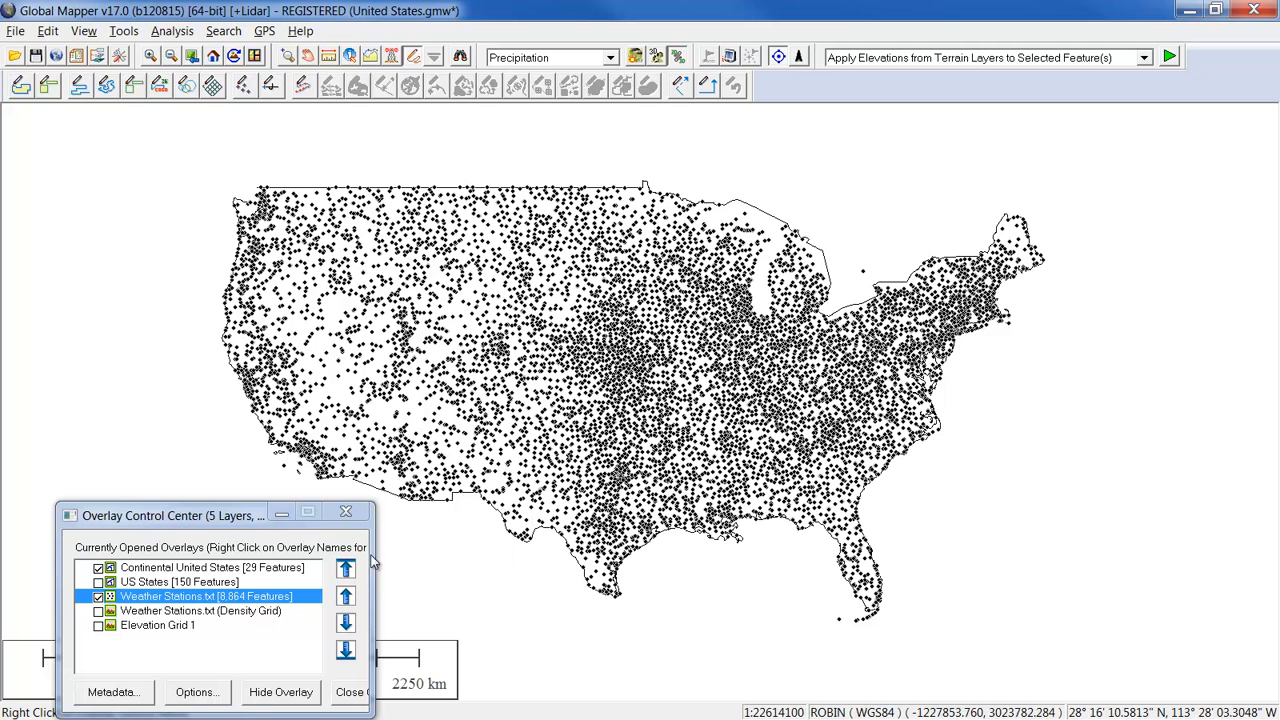
pyautogui.click(98, 567)
pyautogui.click(98, 582)
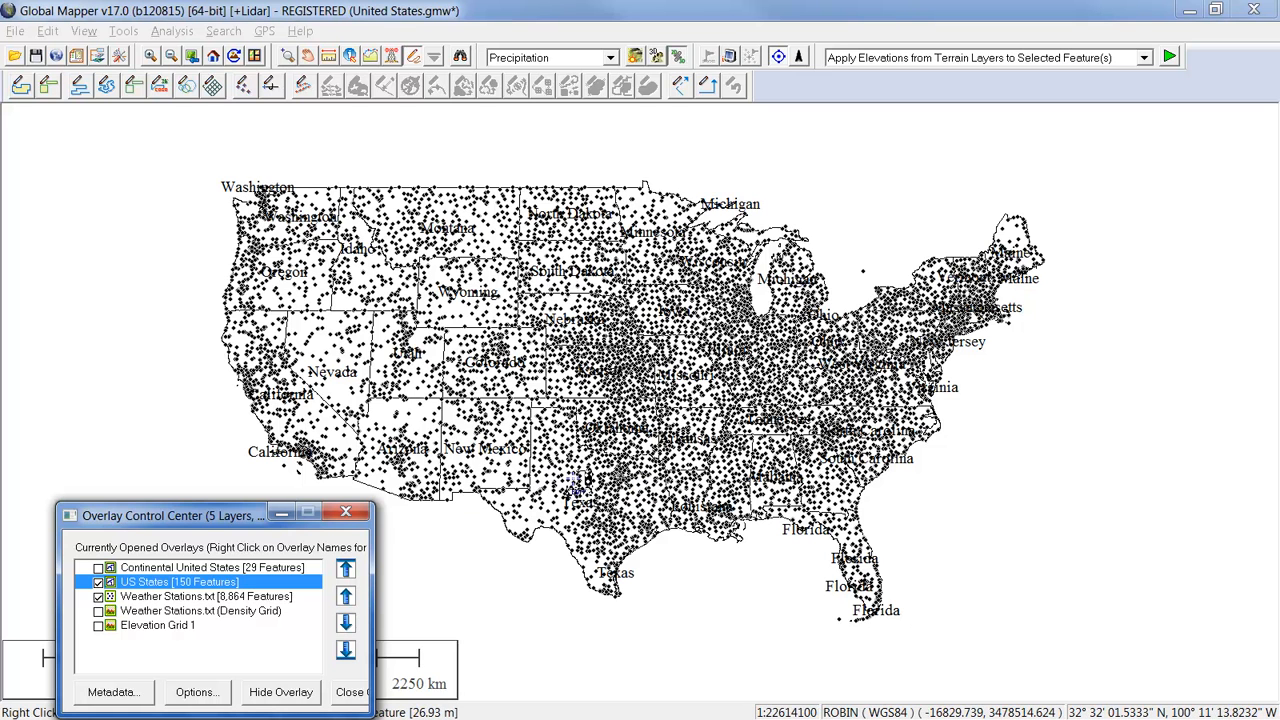
# Select only the Texas area feature in the US States layer
pyautogui.click(791, 179)
pyautogui.click(575, 497)
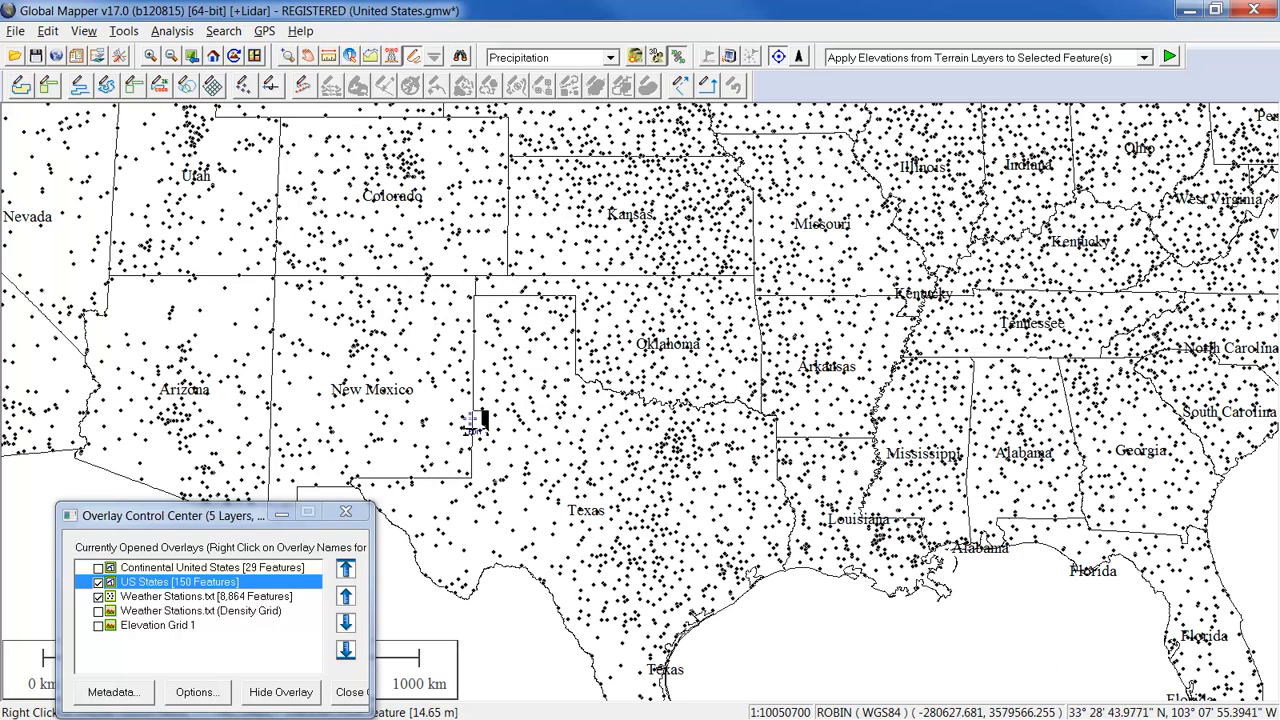
pyautogui.click(482, 424)
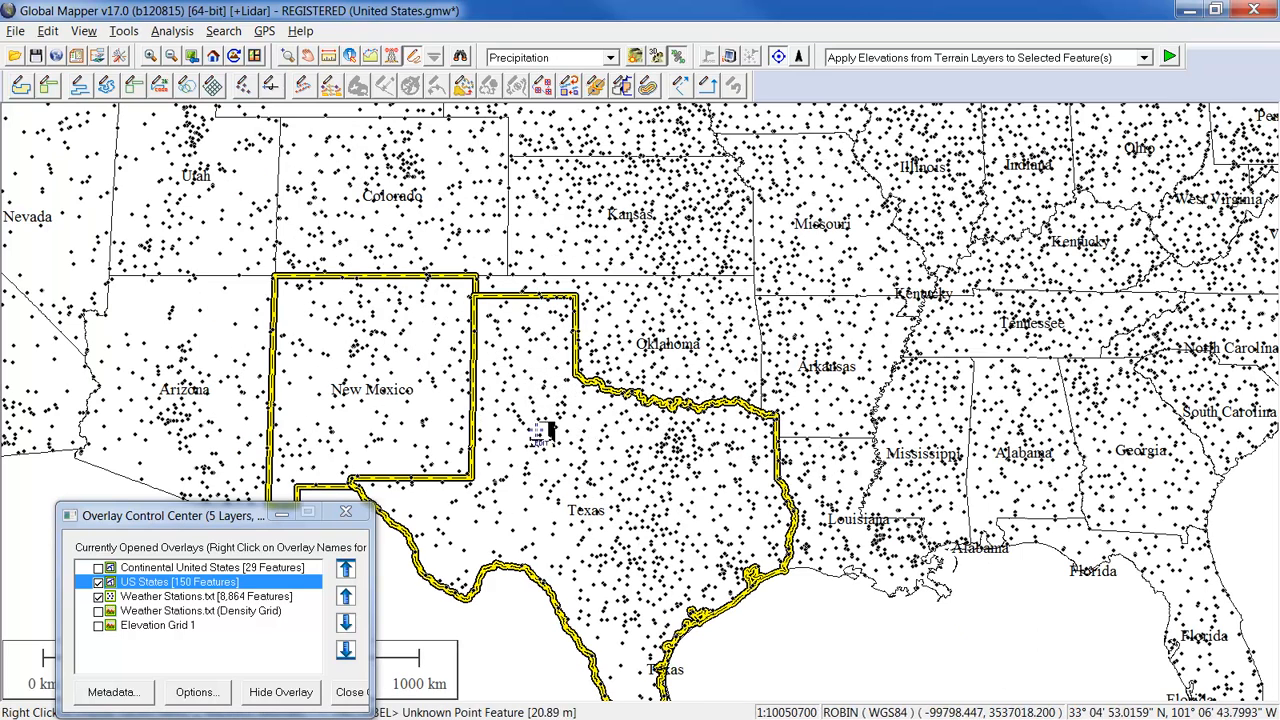
pyautogui.click(563, 645)
pyautogui.click(557, 595)
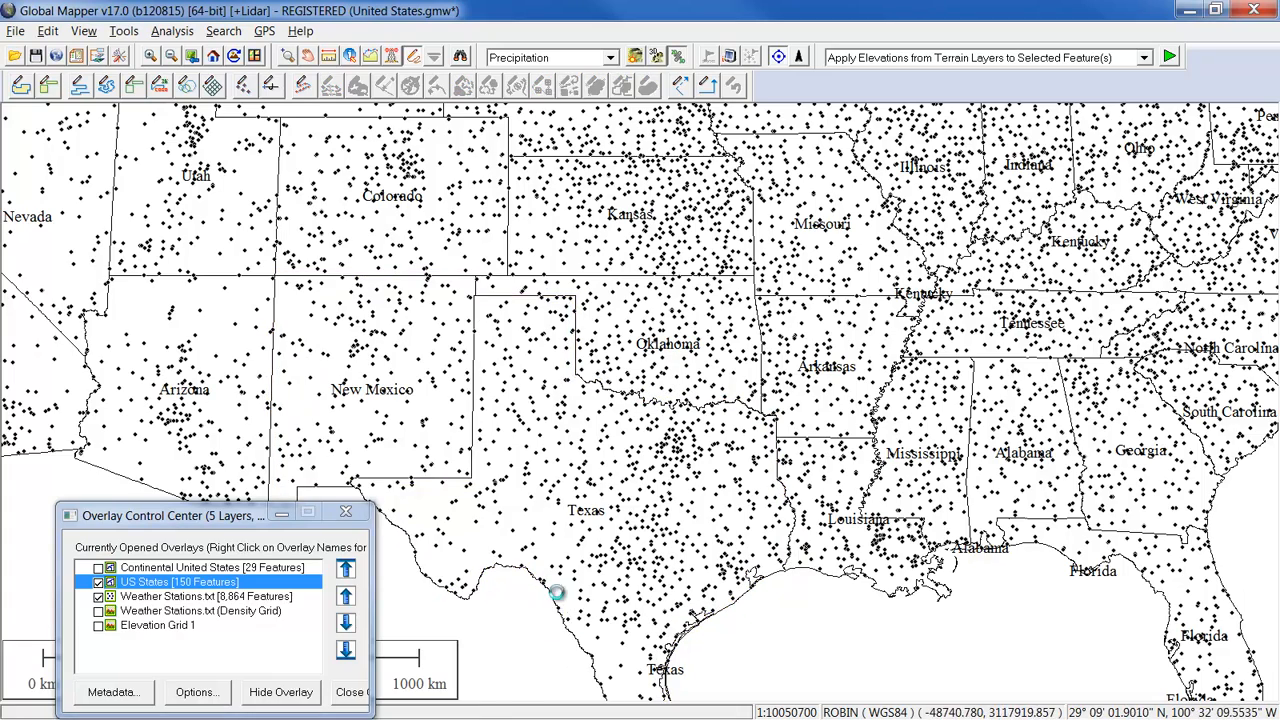
pyautogui.moveTo(792, 639); pyautogui.dragTo(813, 494)
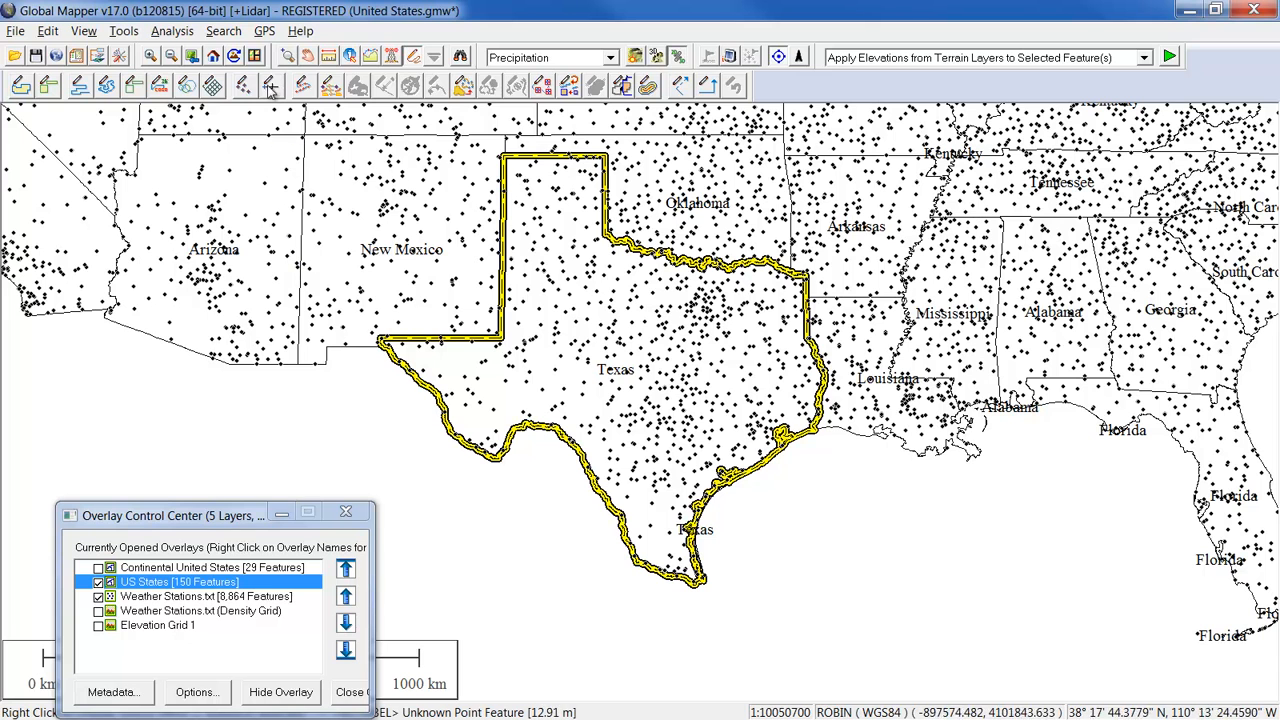
# Start a Voronoi/Thiessen diagram with polygon output from the point features, with drawing of the data boundary disabled
pyautogui.click(168, 36)
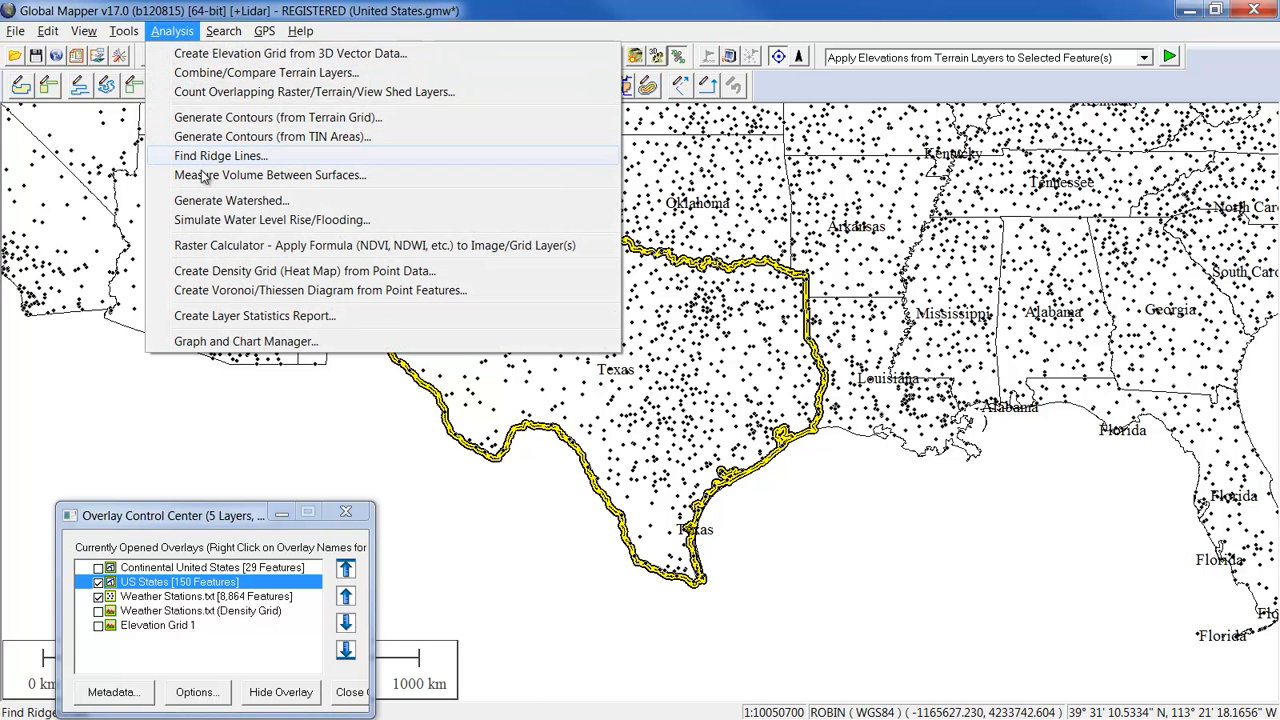
pyautogui.click(304, 291)
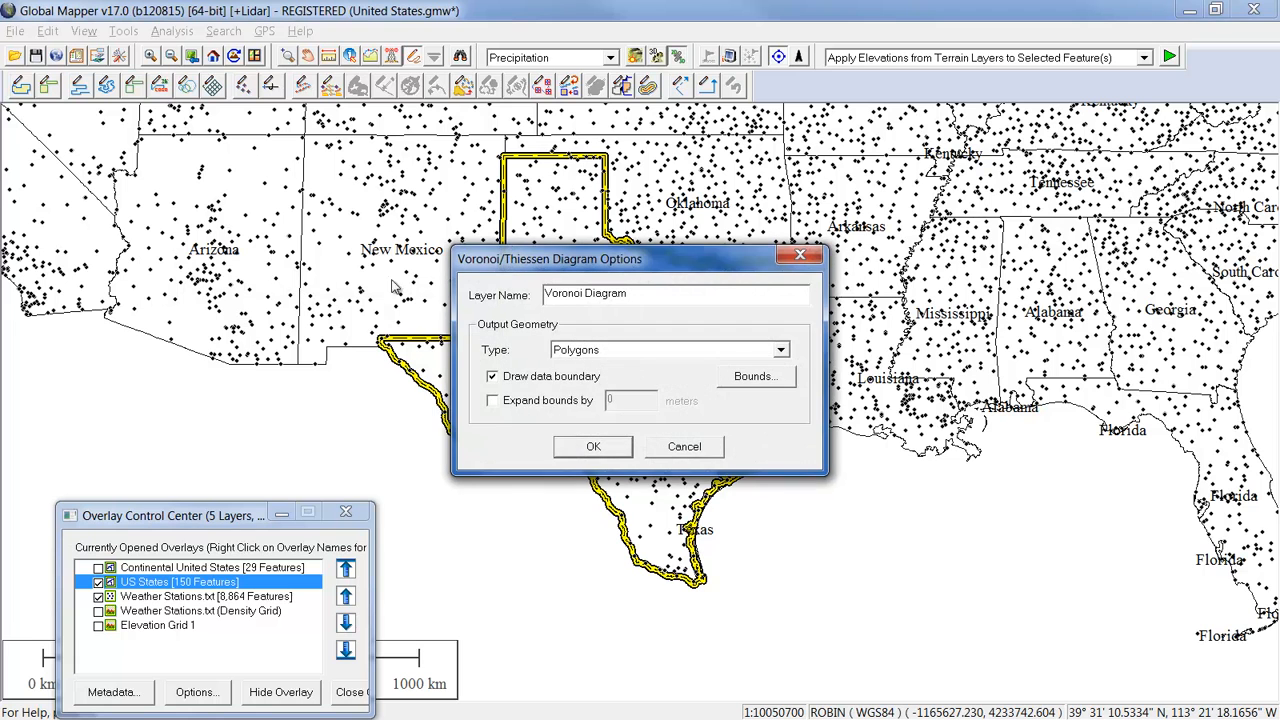
pyautogui.moveTo(631, 266); pyautogui.dragTo(665, 249)
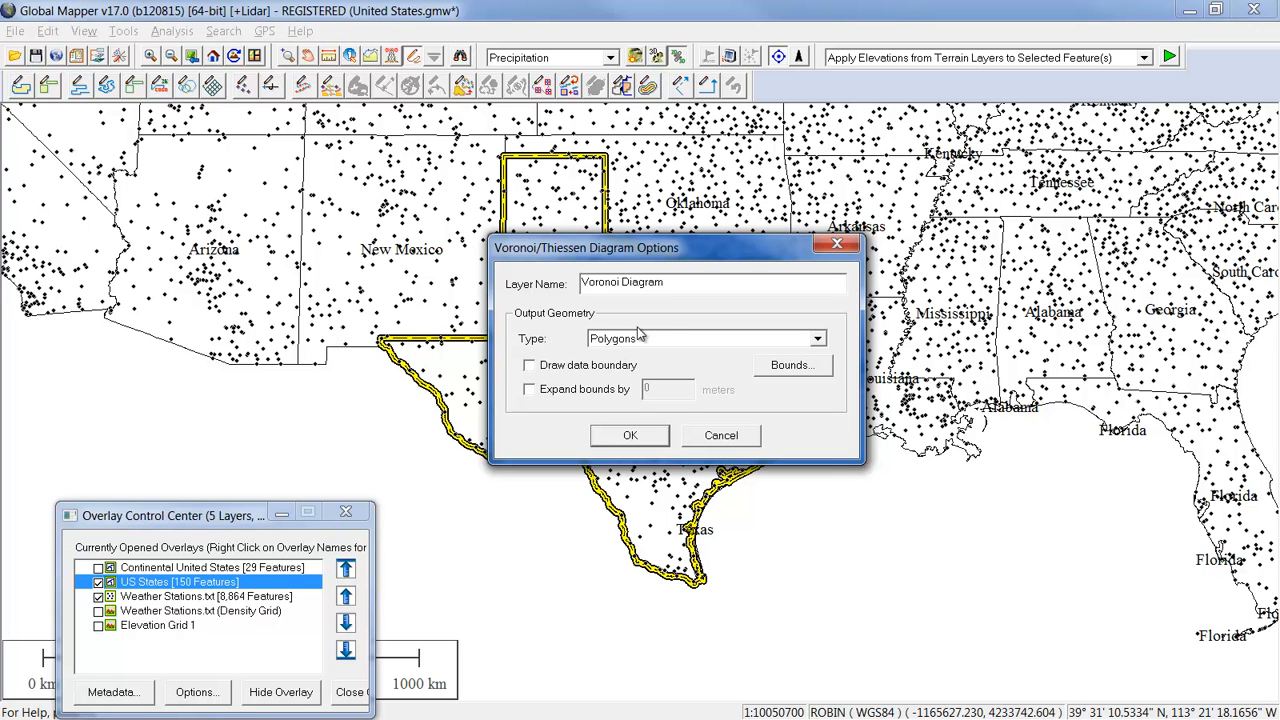
pyautogui.moveTo(645, 254)
pyautogui.mouseDown()
pyautogui.moveTo(791, 294)
pyautogui.moveTo(645, 244)
pyautogui.mouseUp()
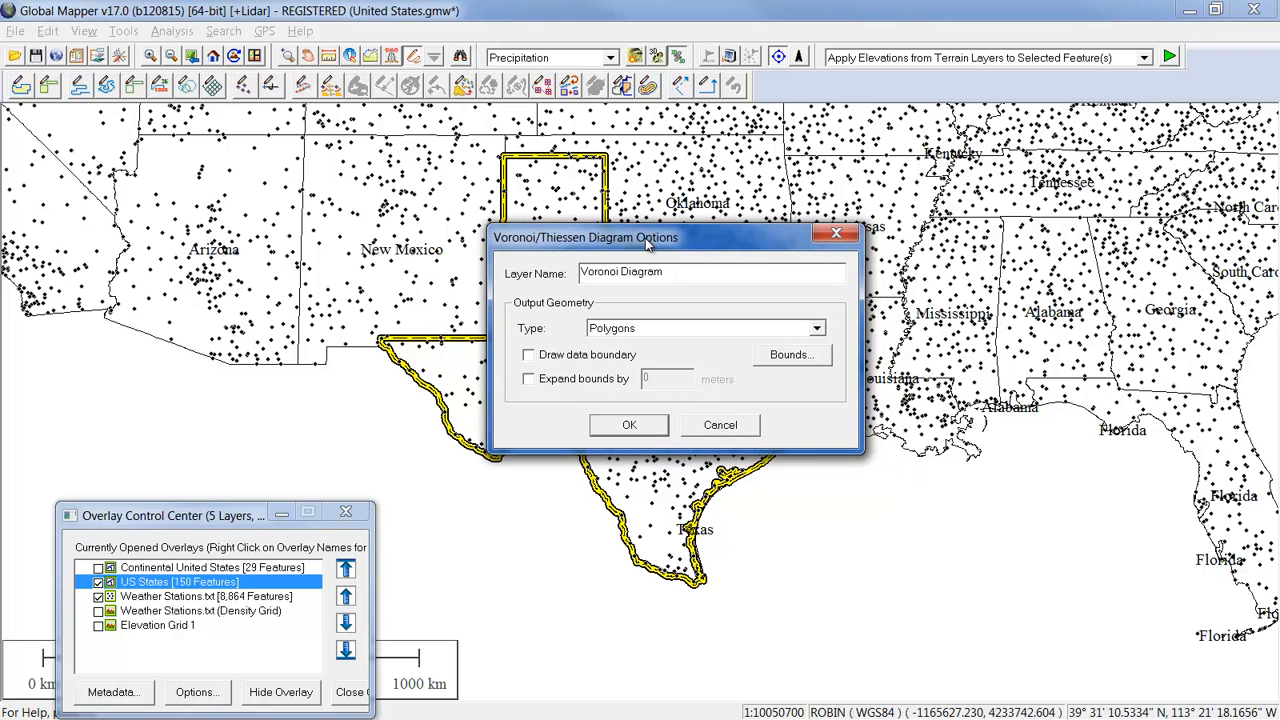
# Crop the diagram bounds to the selected area feature and generate the Voronoi diagram
pyautogui.click(787, 360)
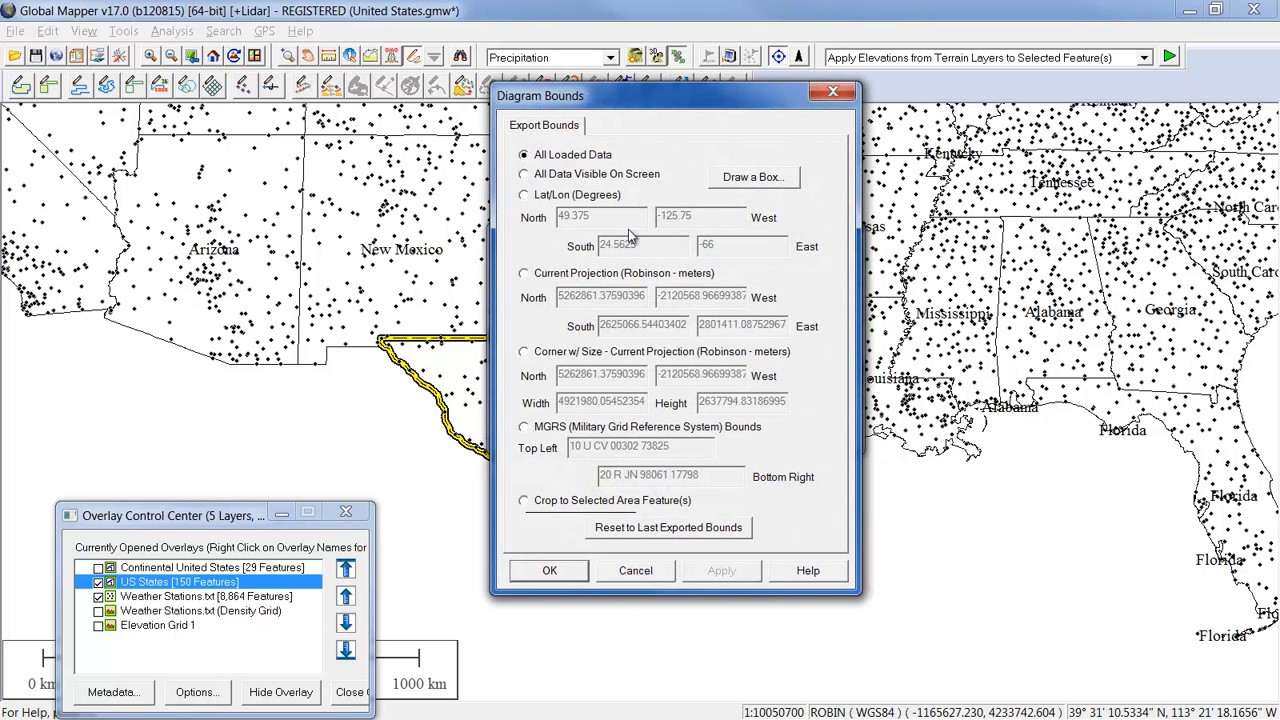
pyautogui.click(525, 501)
pyautogui.moveTo(721, 99); pyautogui.dragTo(948, 105)
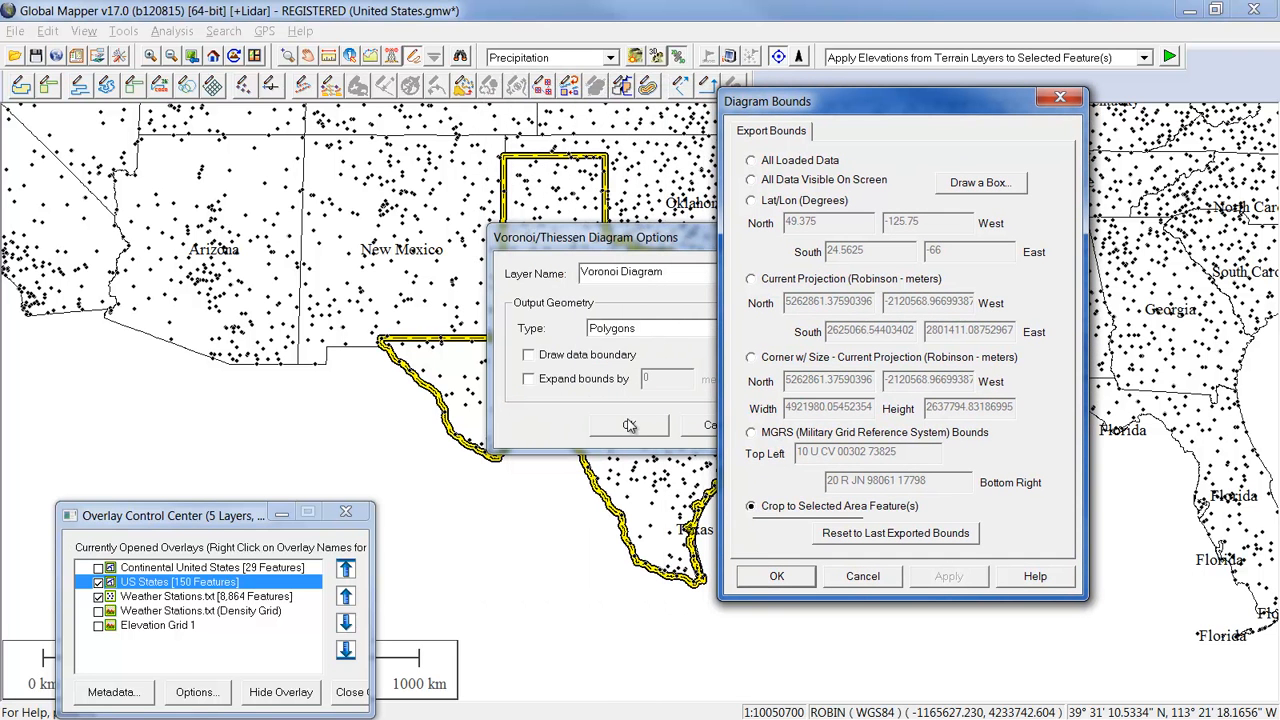
pyautogui.click(777, 577)
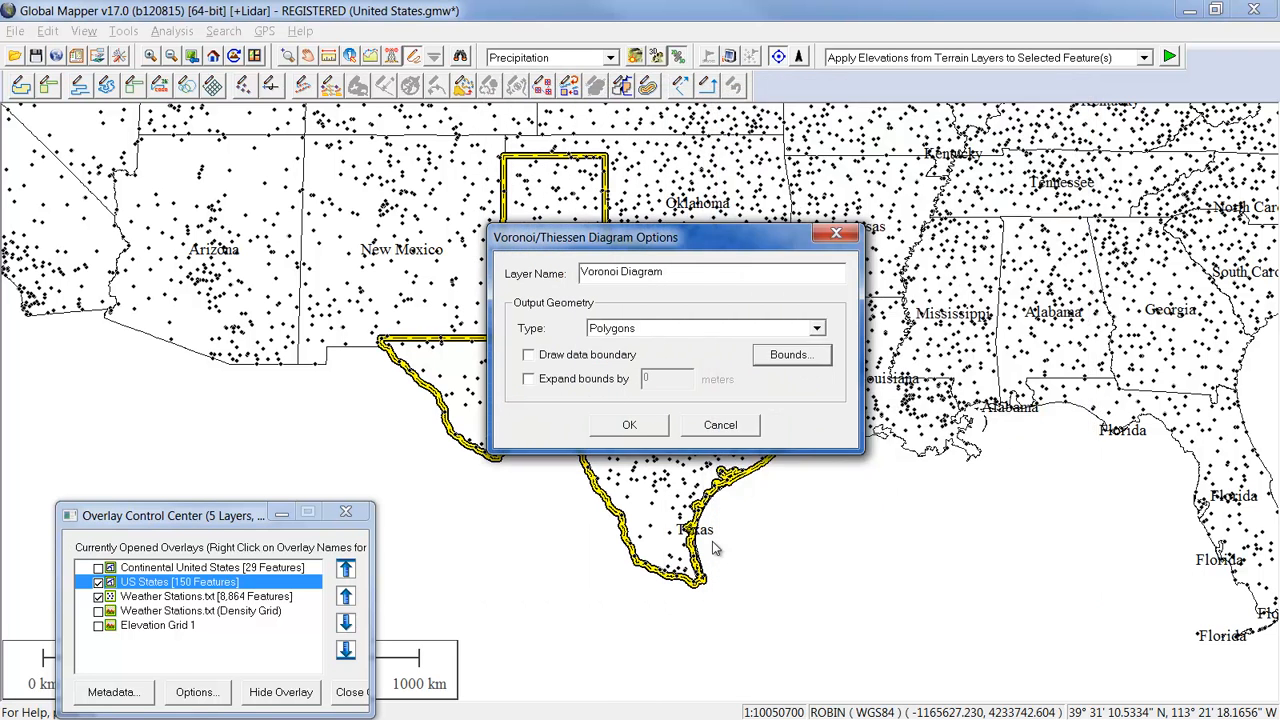
pyautogui.click(631, 426)
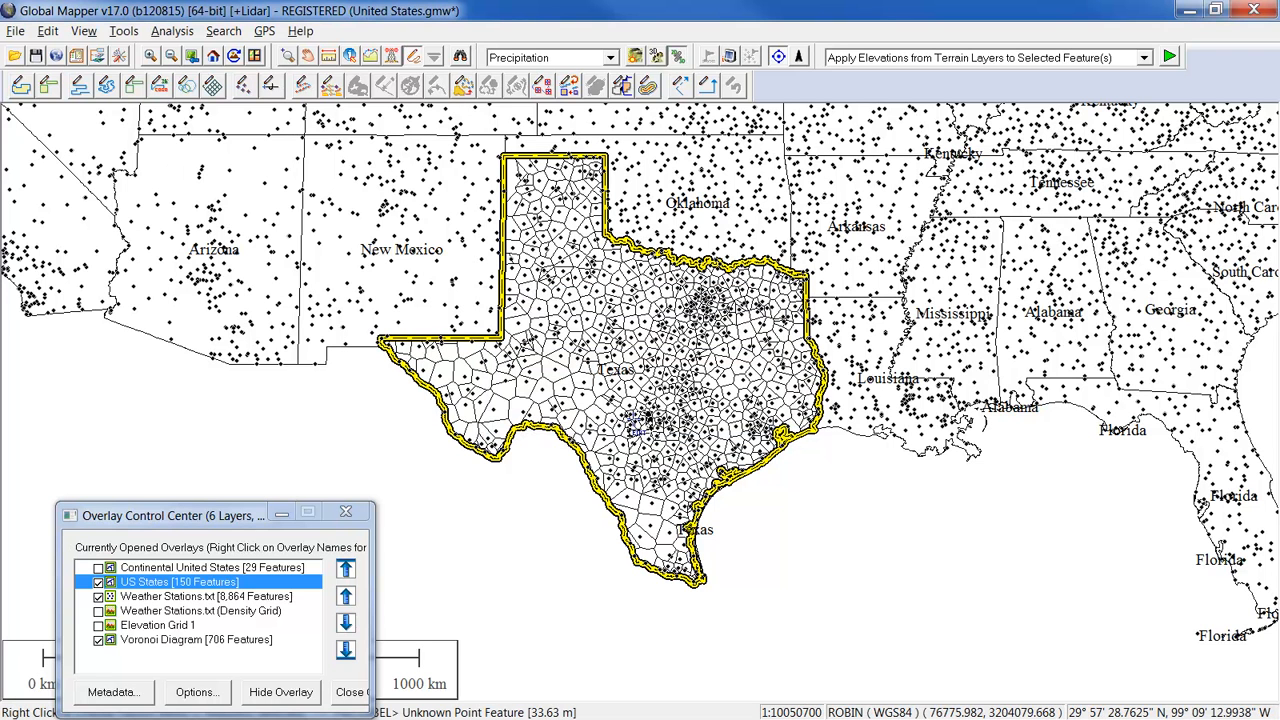
# Hide the US States layer and toggle the weather station points off and back on over the Voronoi diagram
pyautogui.click(98, 596)
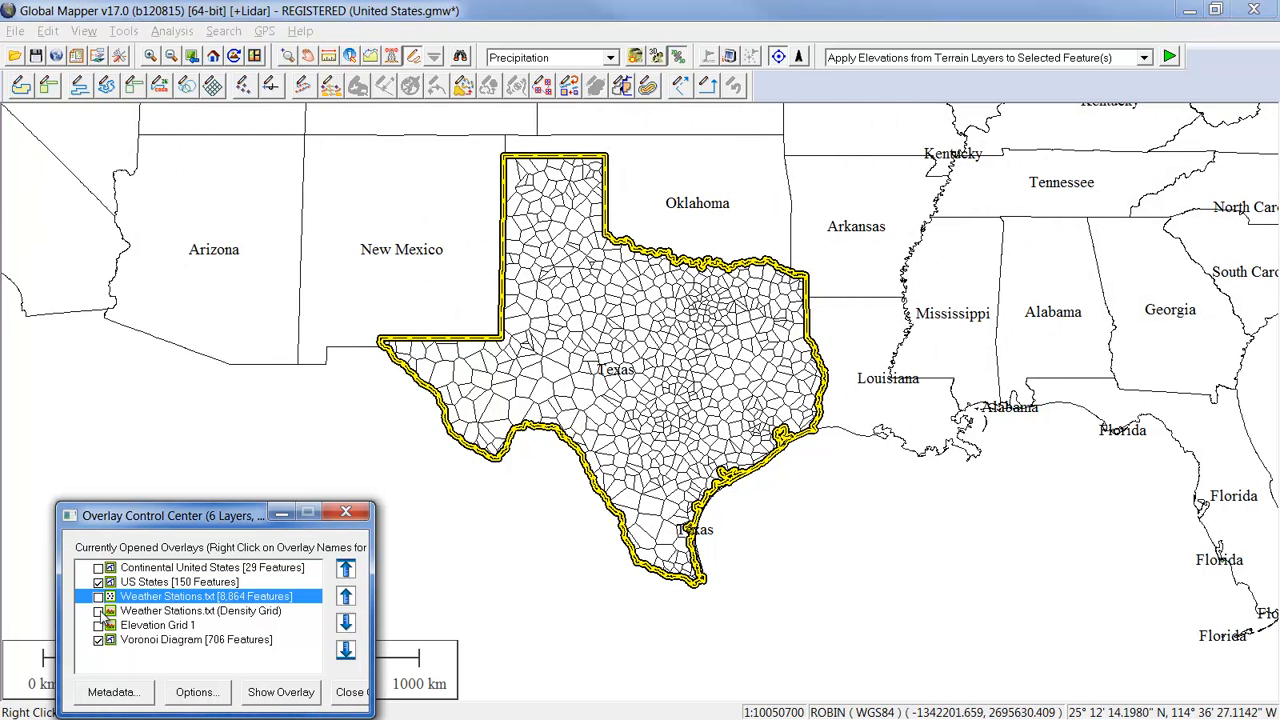
pyautogui.click(99, 583)
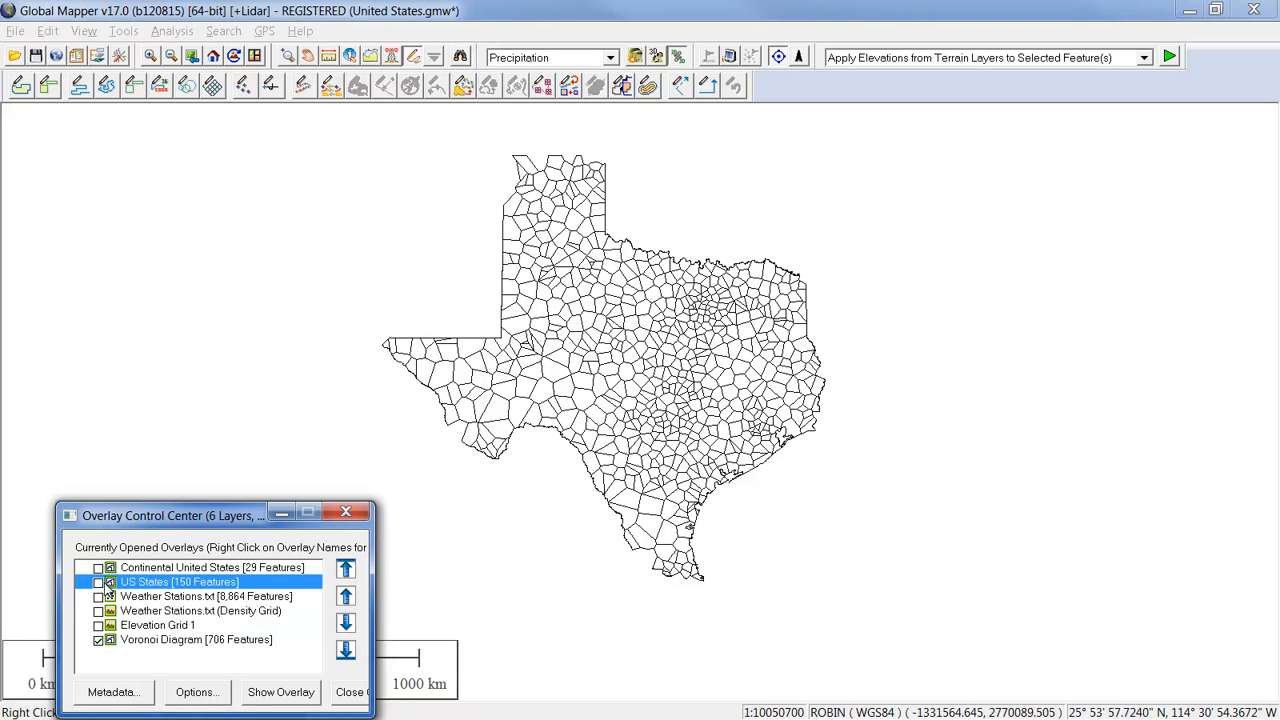
pyautogui.click(98, 596)
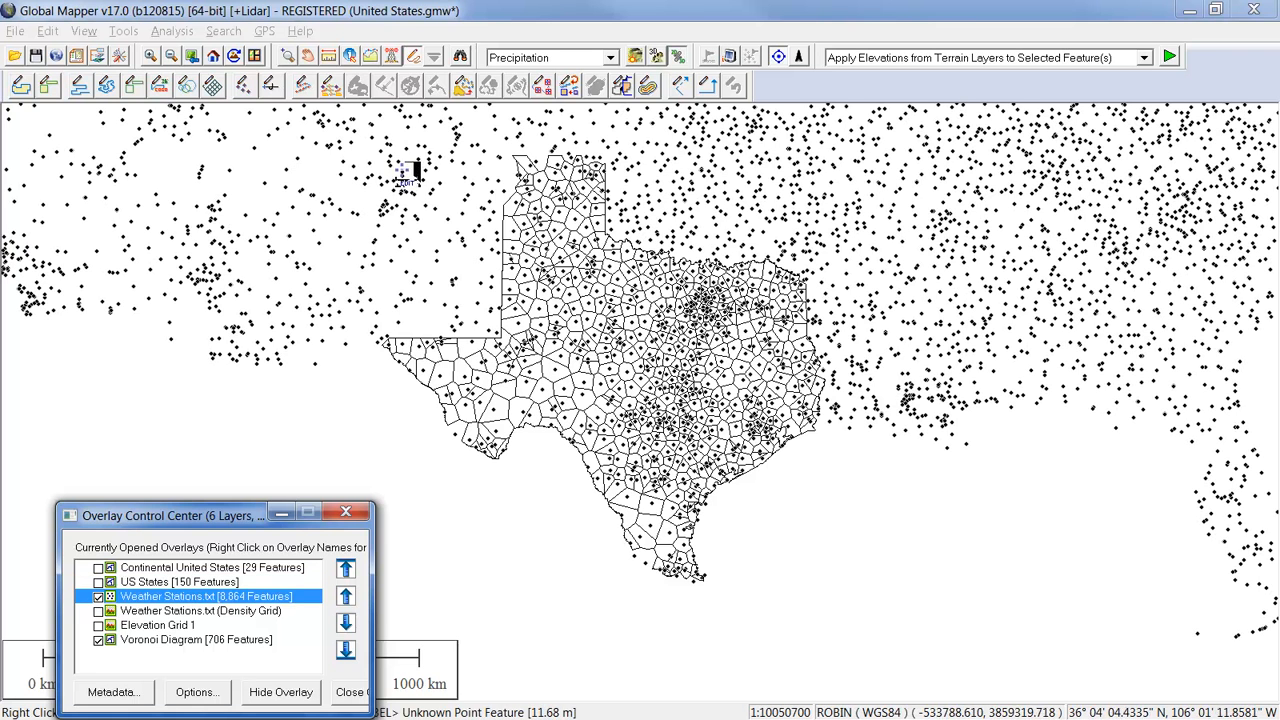
# Inspect the feature attributes of one Voronoi polygon in central Texas
pyautogui.click(292, 58)
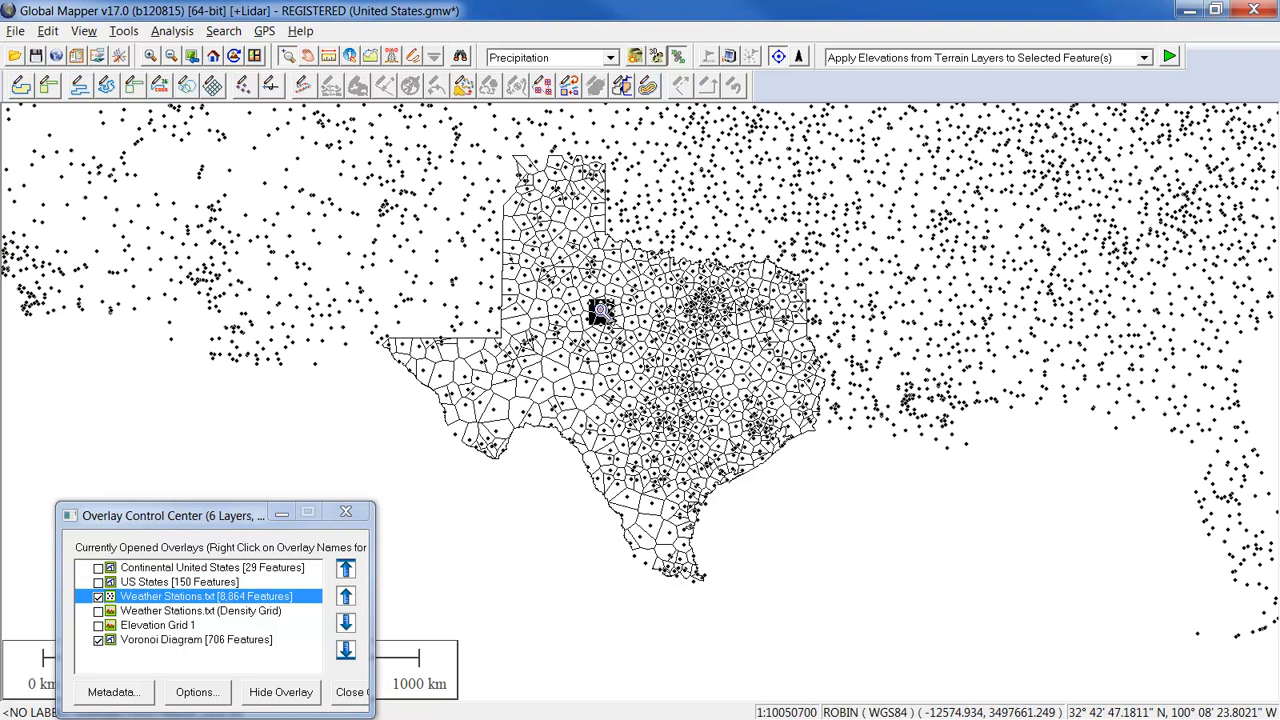
pyautogui.moveTo(668, 374); pyautogui.dragTo(680, 386)
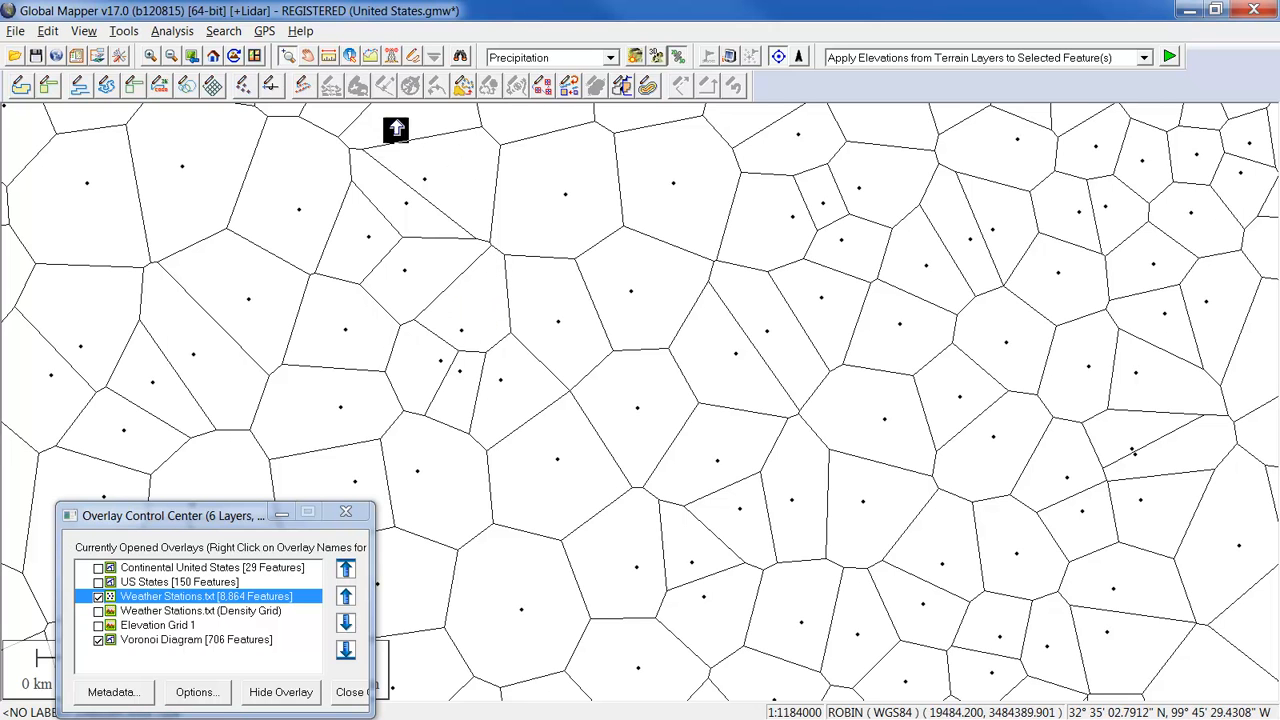
pyautogui.click(352, 57)
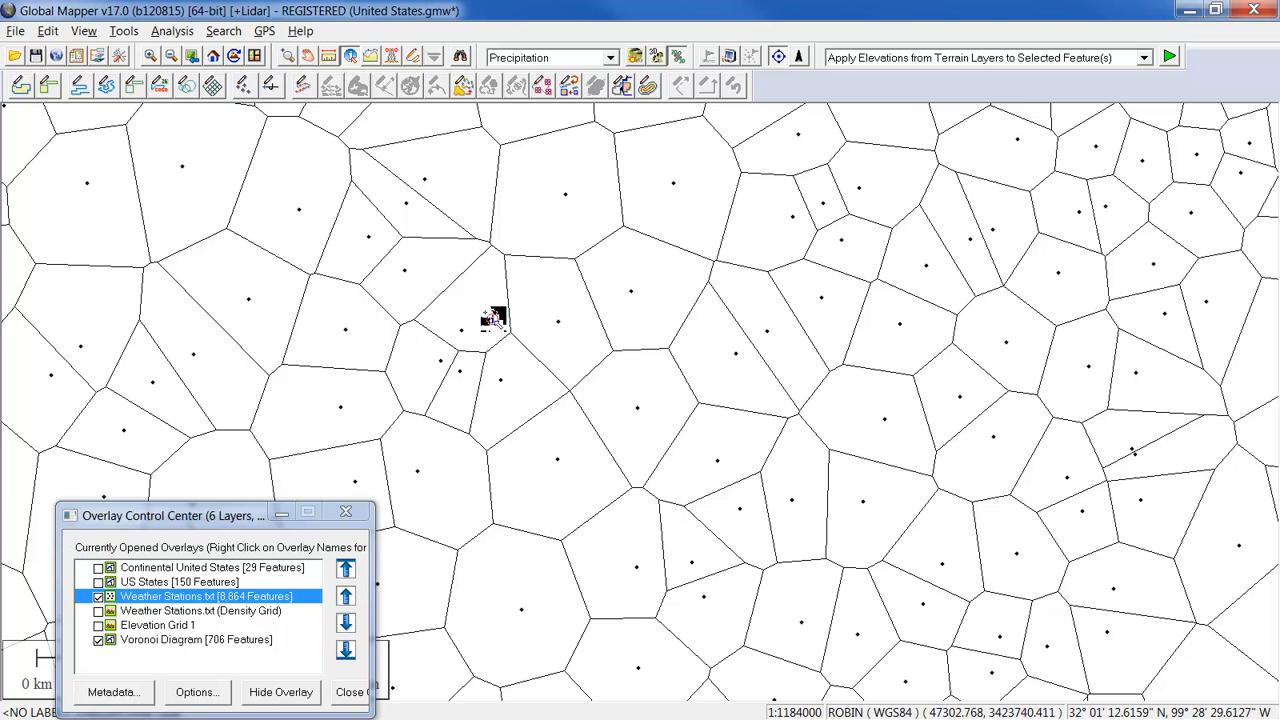
pyautogui.click(485, 313)
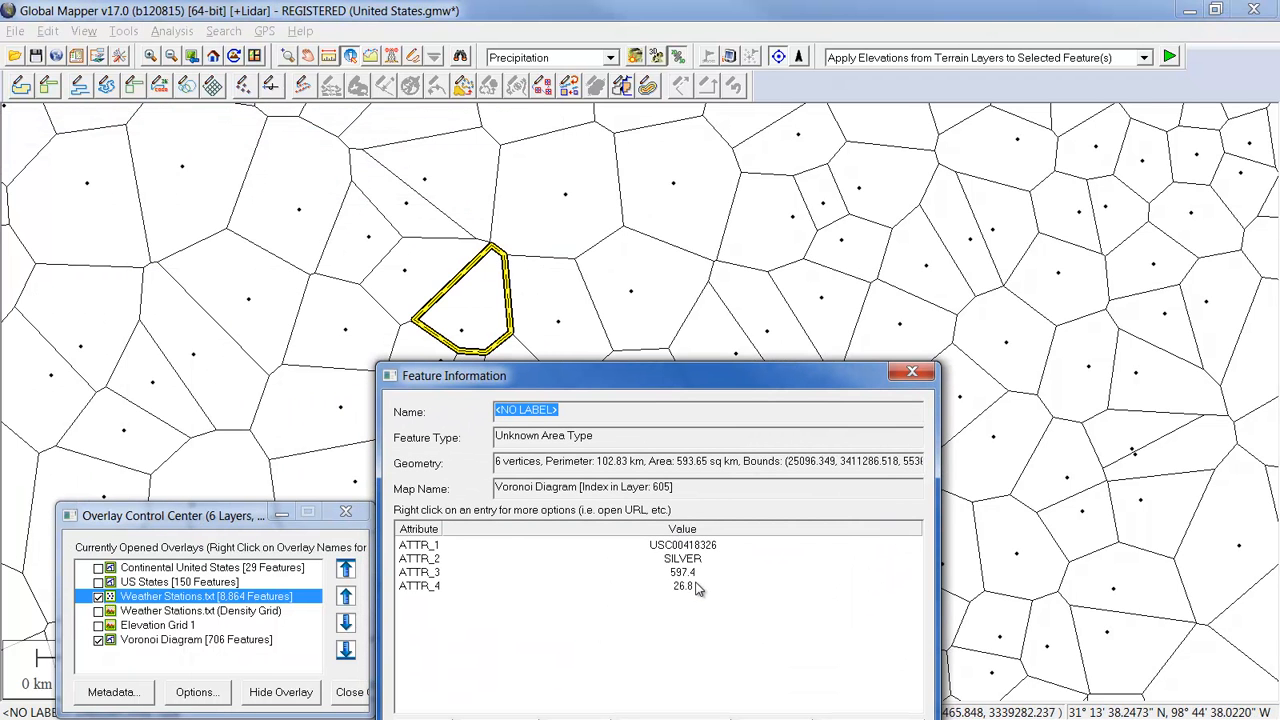
pyautogui.click(910, 374)
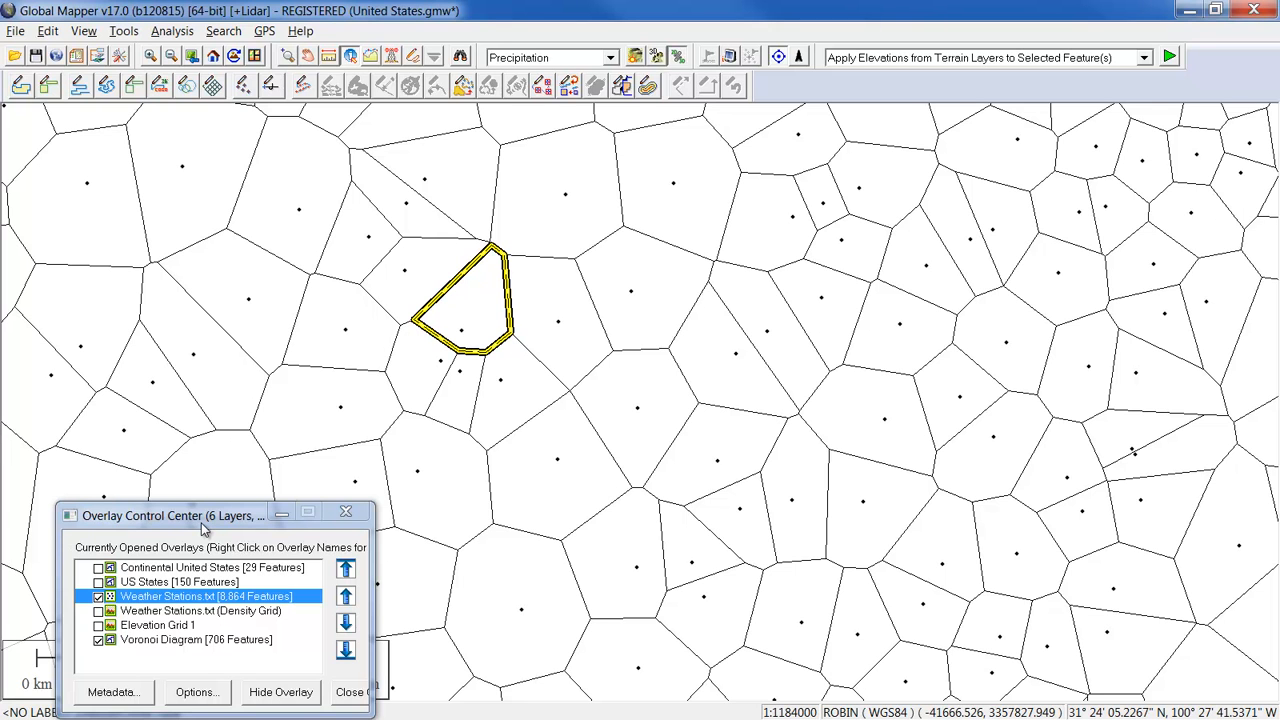
# Hide the Weather Stations.txt point layer over the Voronoi diagram
pyautogui.click(98, 597)
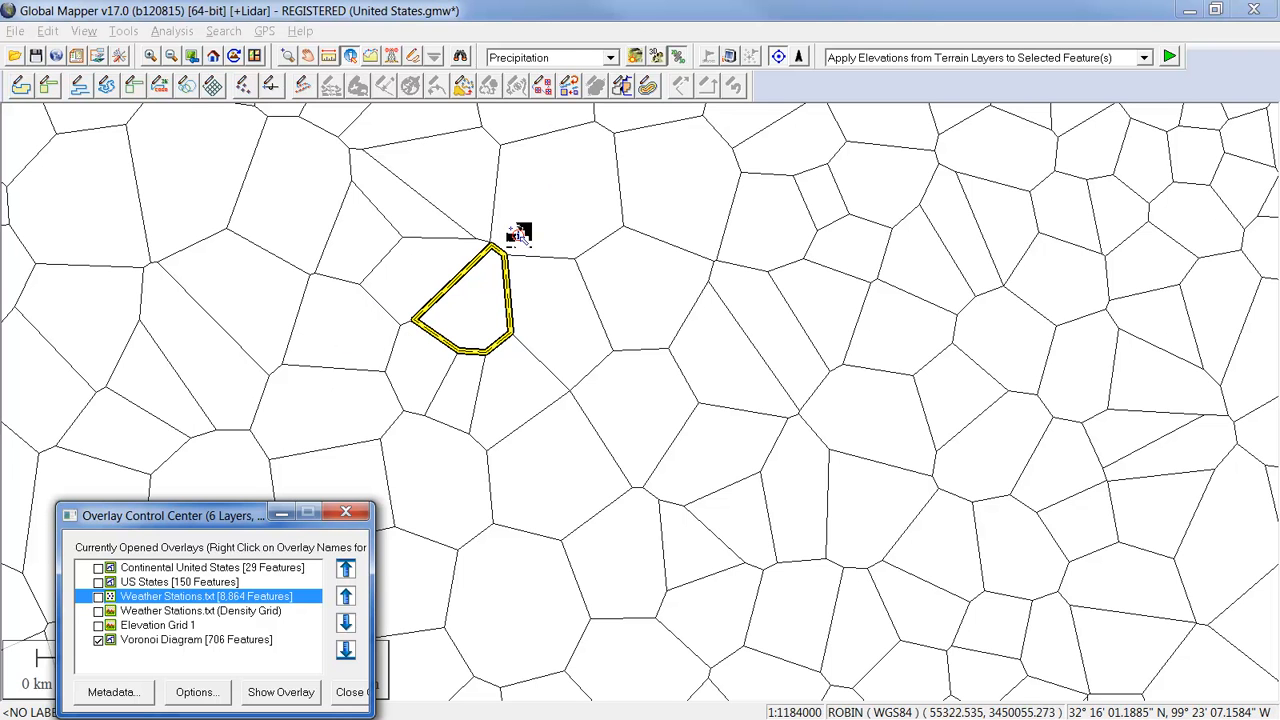
pyautogui.click(623, 94)
pyautogui.scroll(-2, 490, 343)
pyautogui.scroll(-1, 497, 345)
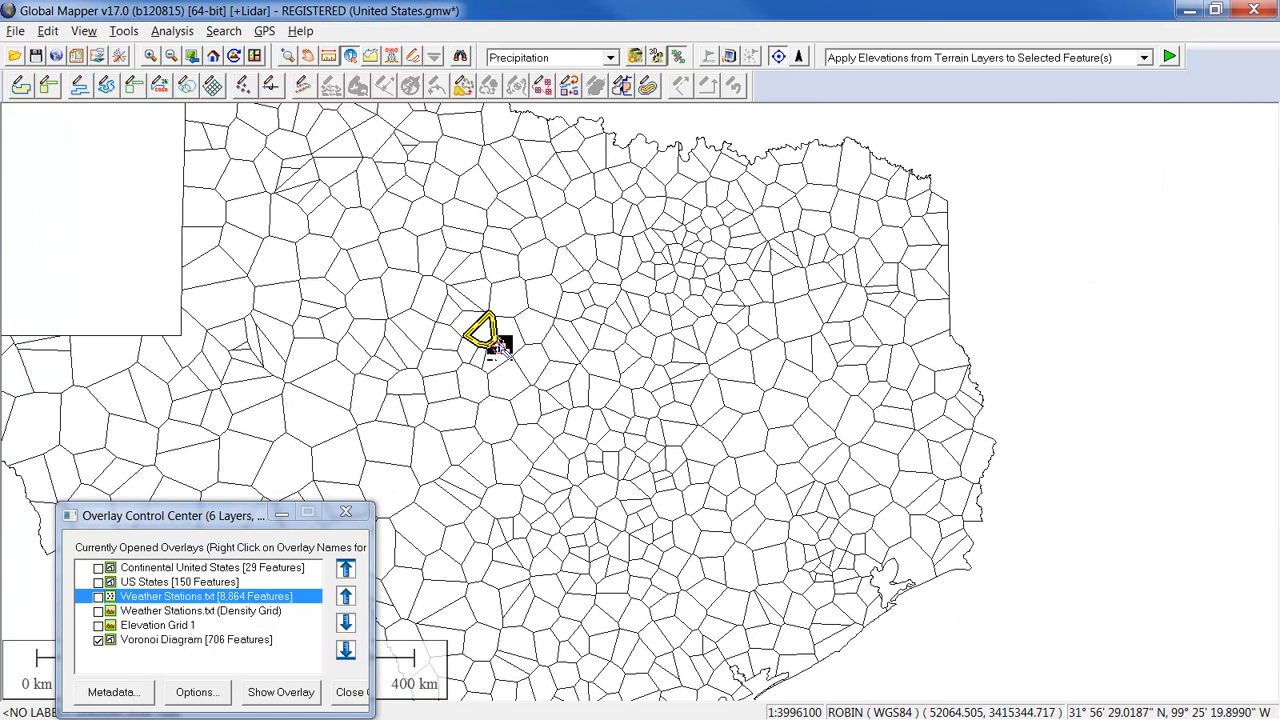
pyautogui.moveTo(474, 386); pyautogui.dragTo(686, 420)
pyautogui.scroll(-1, 686, 420)
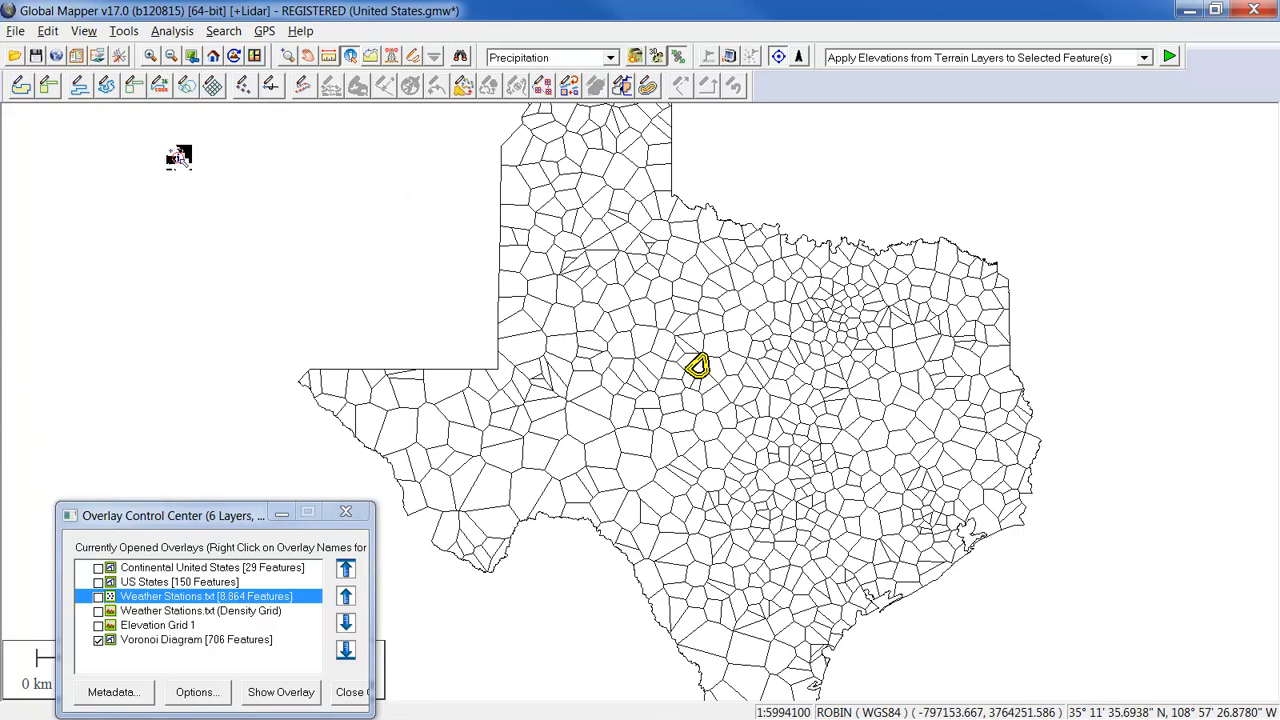
# Style the areas of the Voronoi Diagram layer based on the values of the ATTR_4 attribute
pyautogui.moveTo(156, 500); pyautogui.dragTo(140, 386)
pyautogui.click(163, 527)
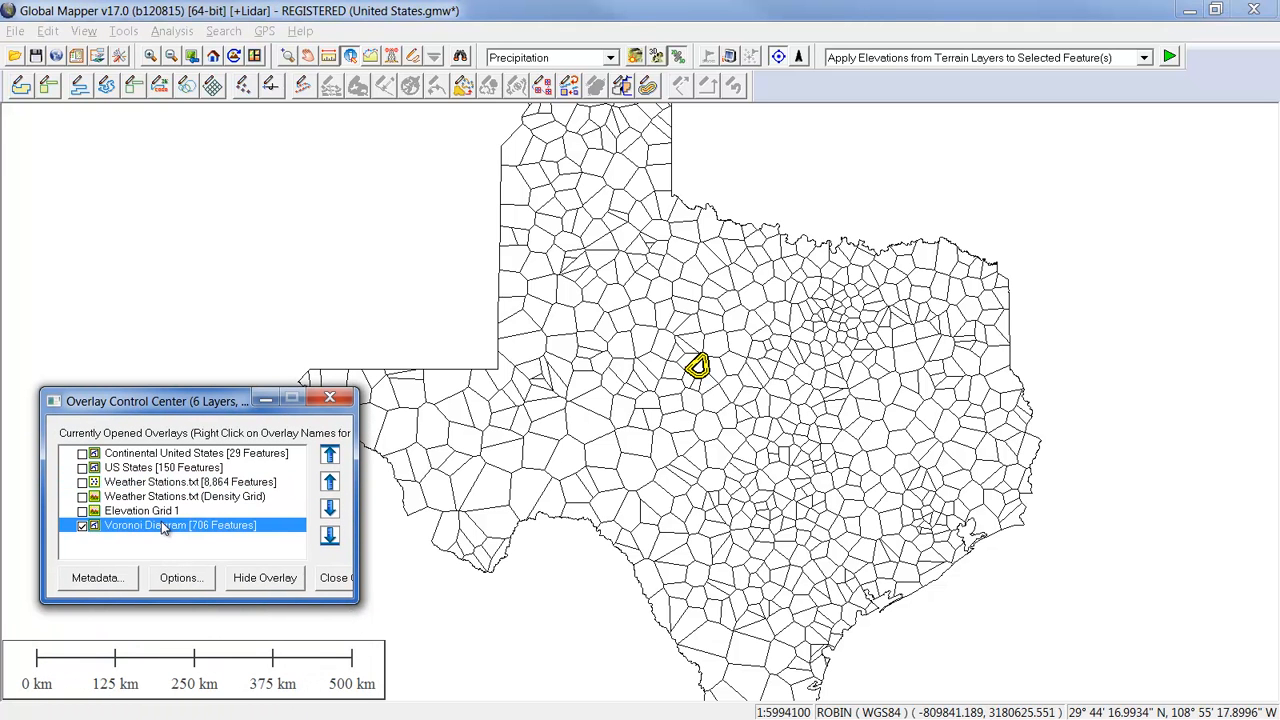
pyautogui.click(180, 577)
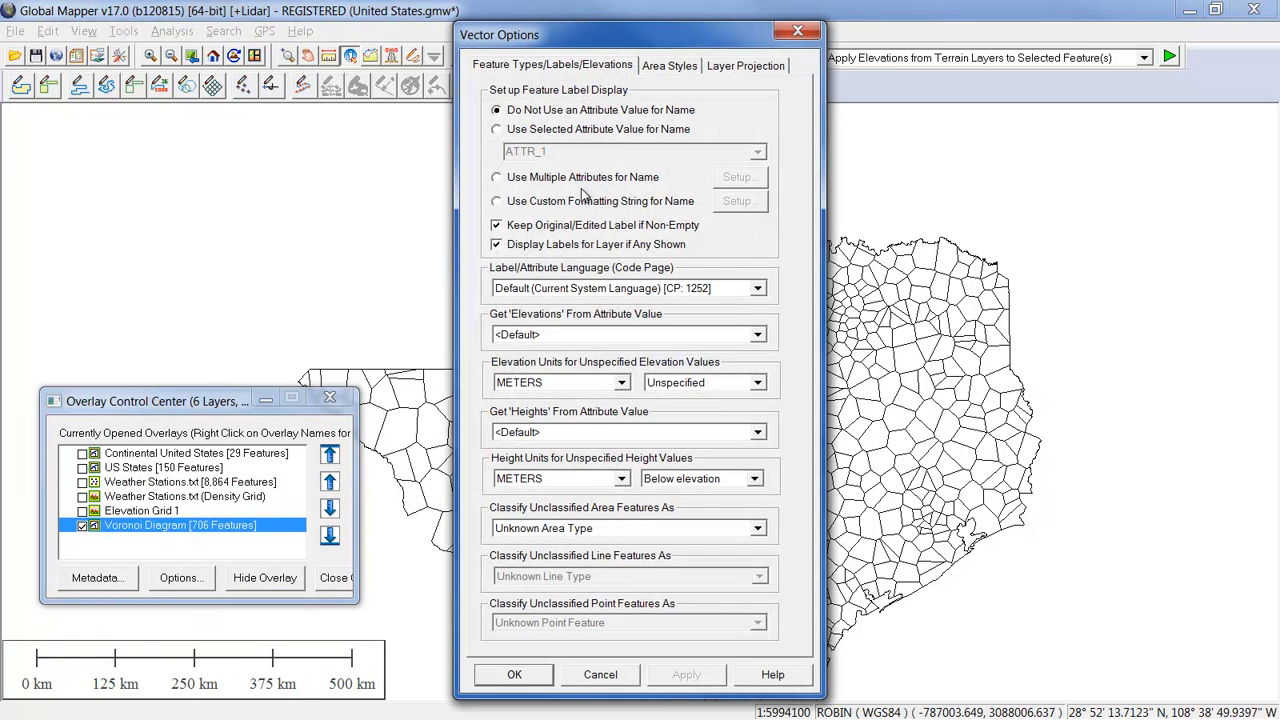
pyautogui.click(670, 66)
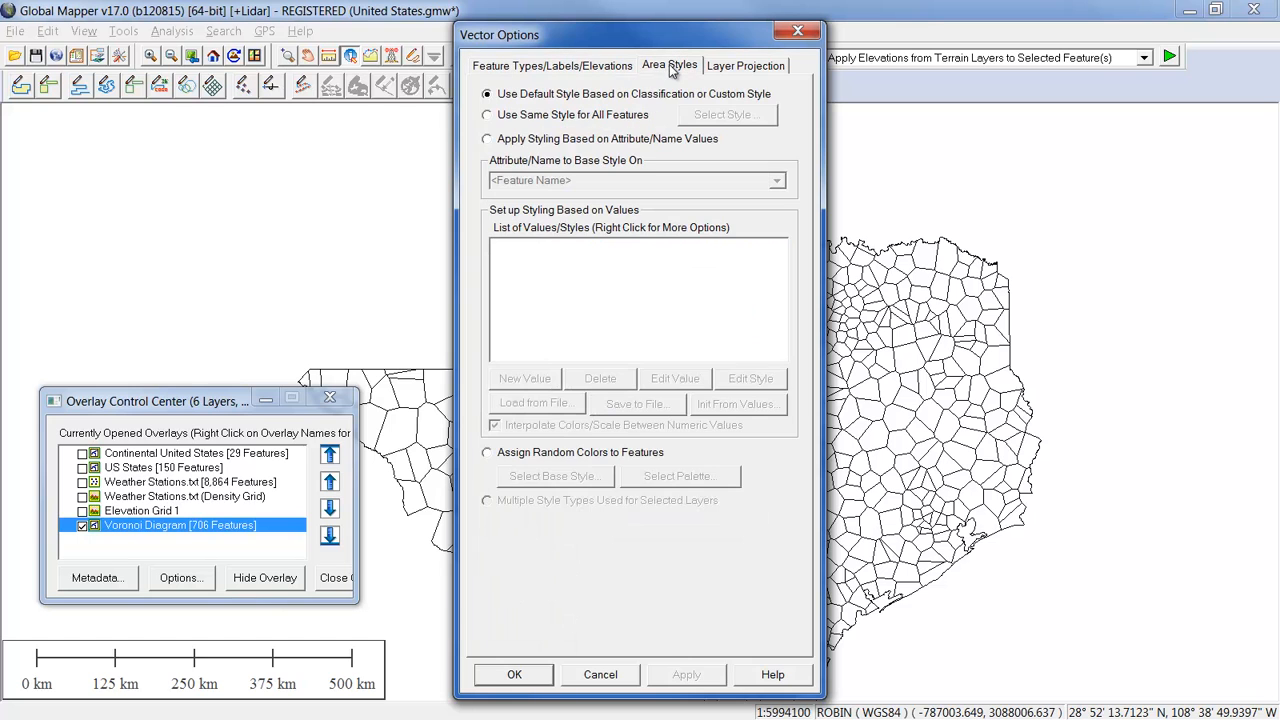
pyautogui.click(487, 139)
pyautogui.click(776, 181)
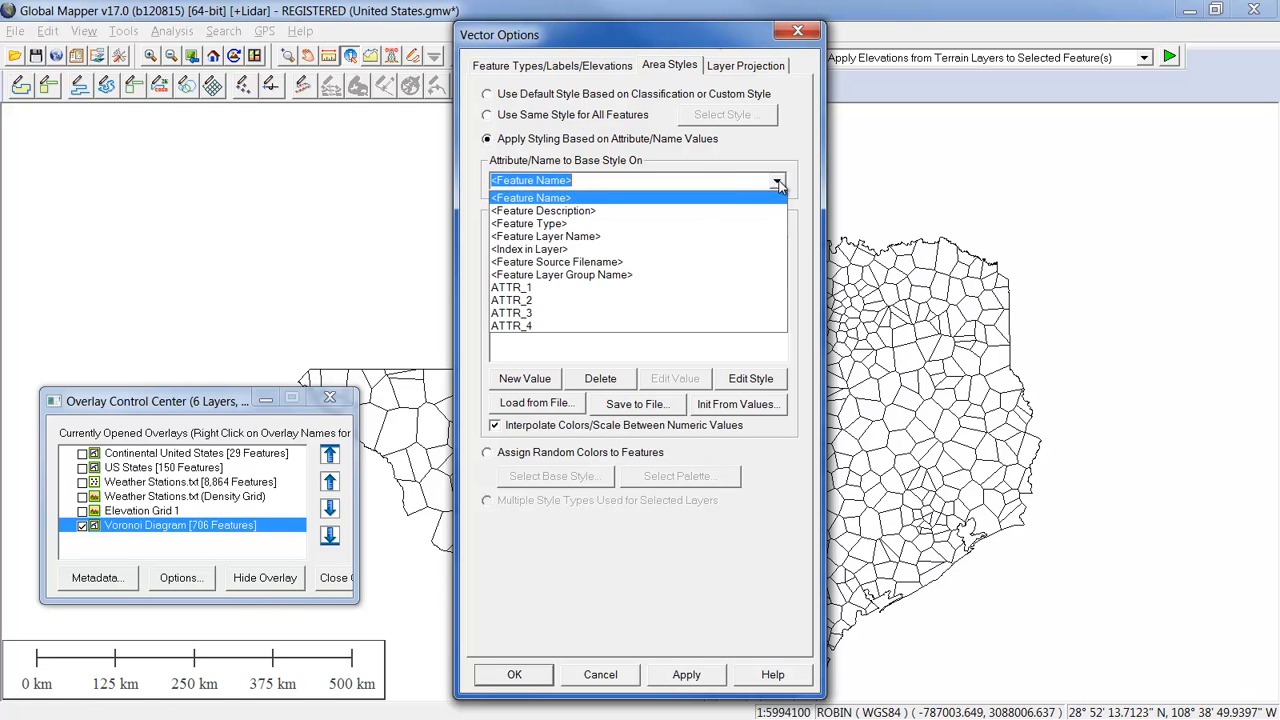
pyautogui.click(590, 327)
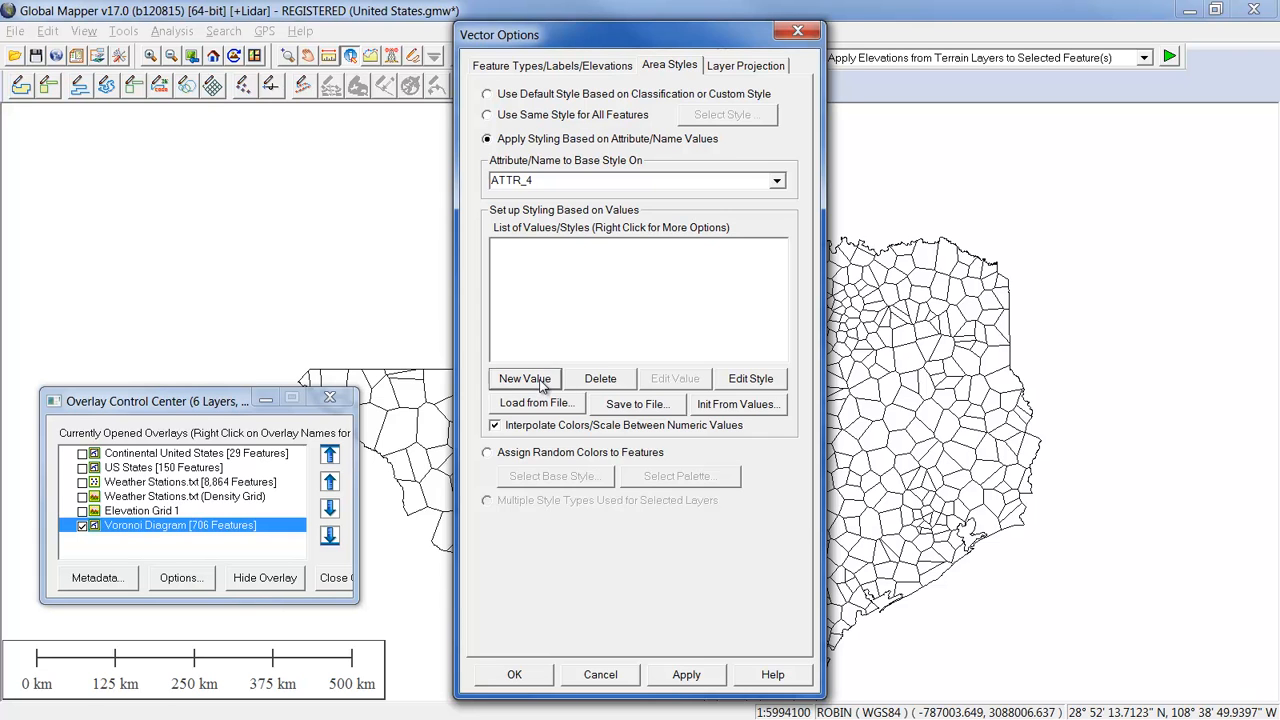
# Add a style with a solid white fill for the ATTR_4 value 0 in the area styling
pyautogui.click(525, 379)
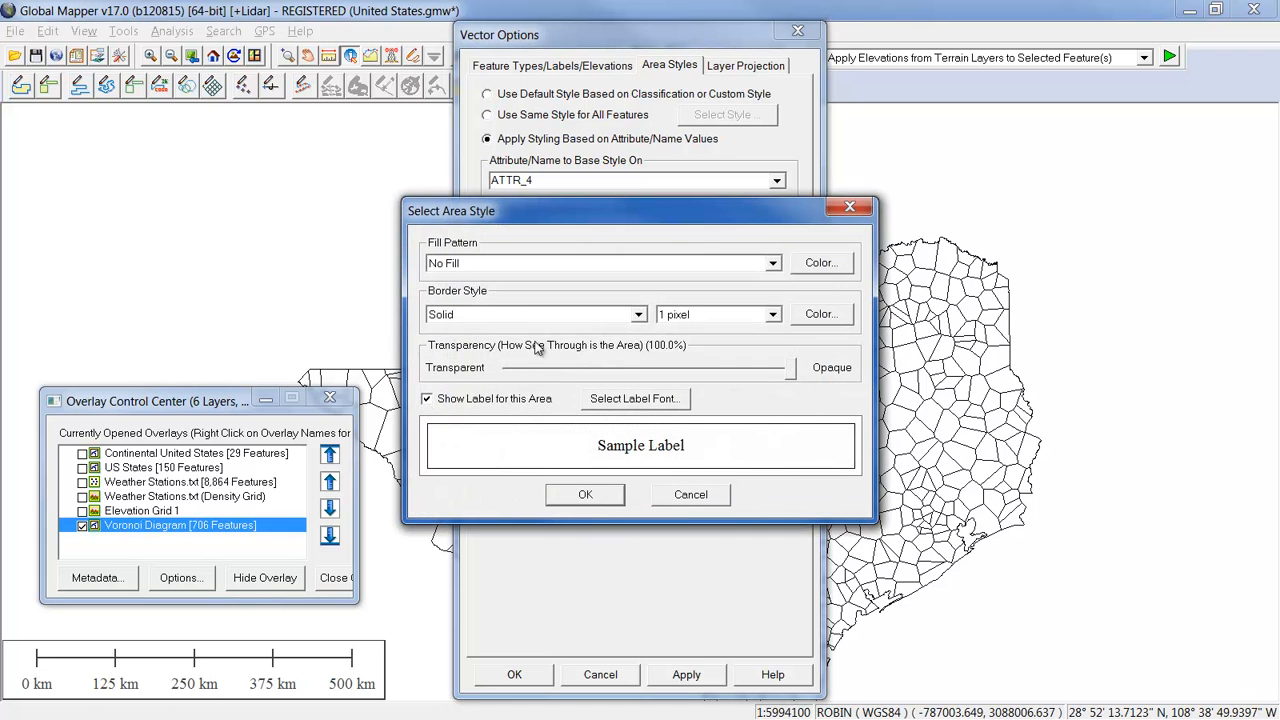
pyautogui.click(585, 263)
pyautogui.click(575, 288)
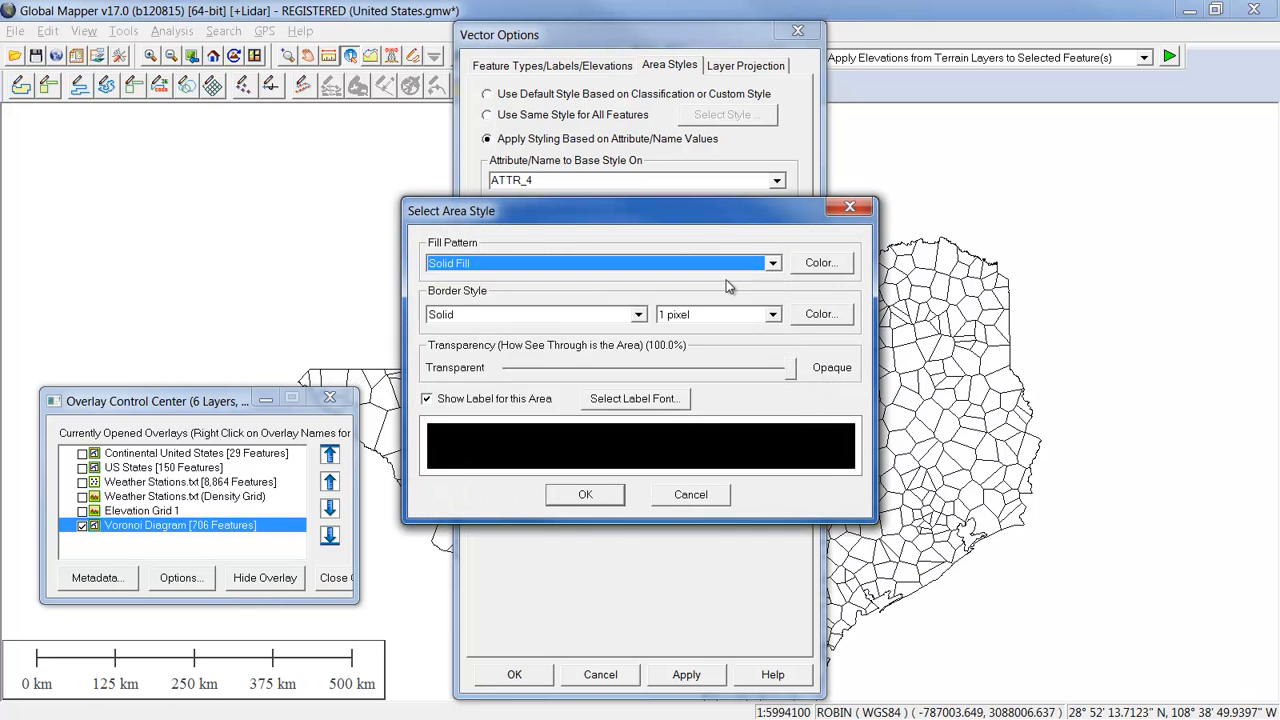
pyautogui.click(828, 265)
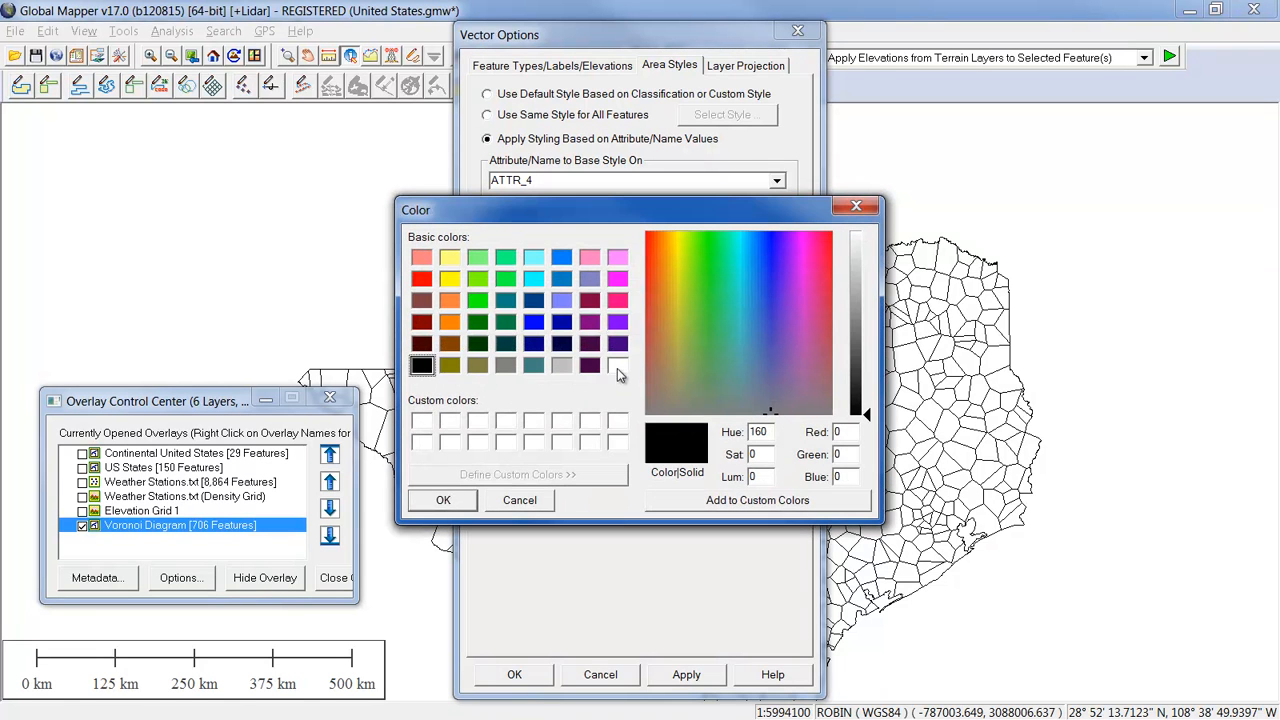
pyautogui.click(617, 366)
pyautogui.click(443, 500)
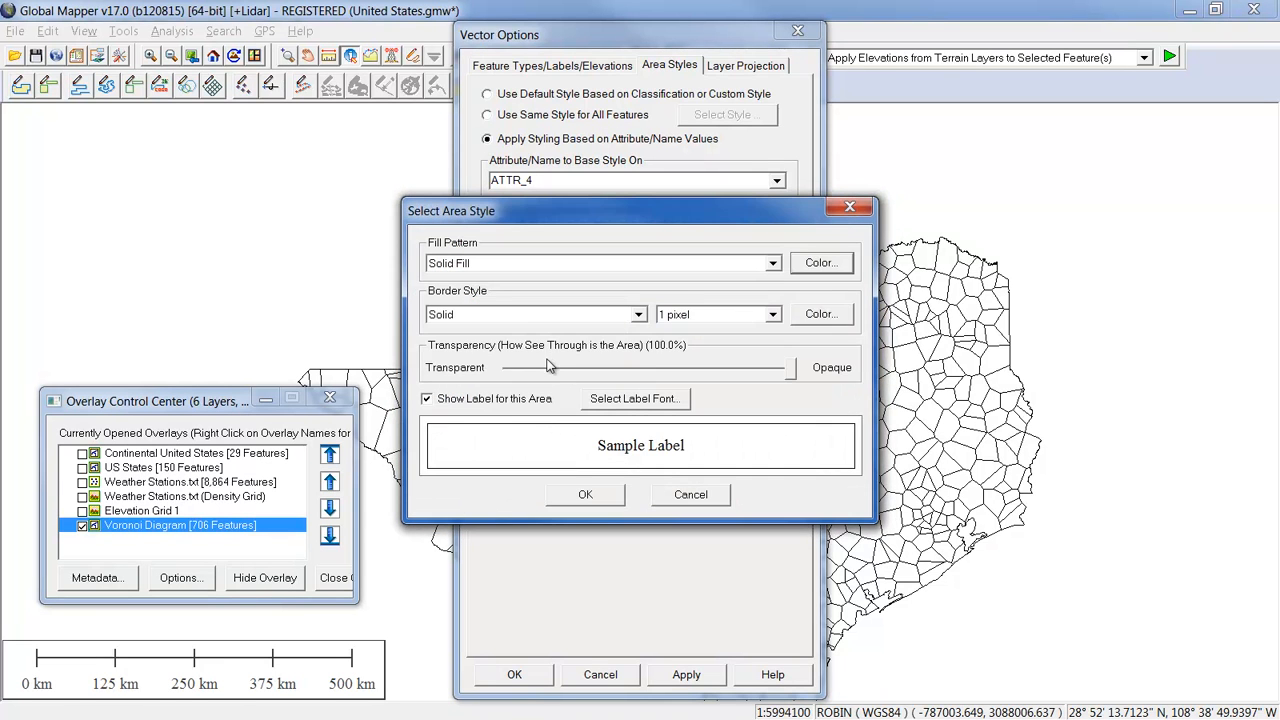
pyautogui.click(607, 495)
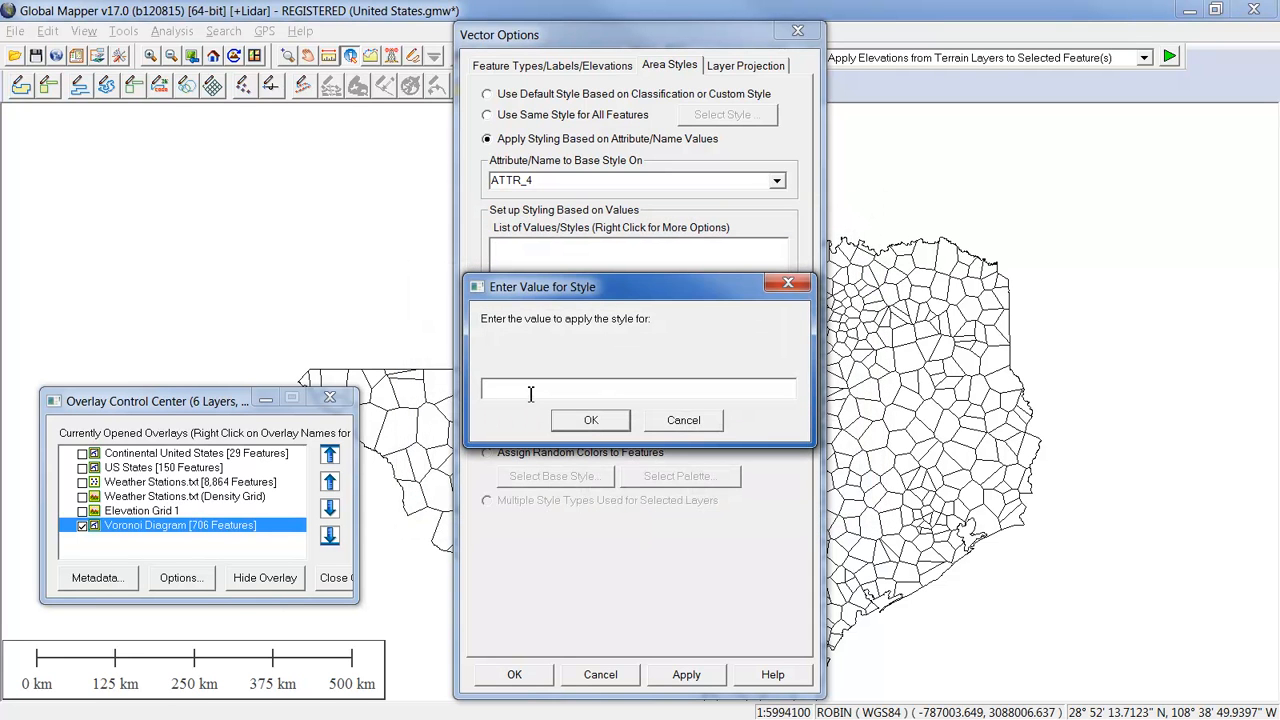
pyautogui.click(575, 421)
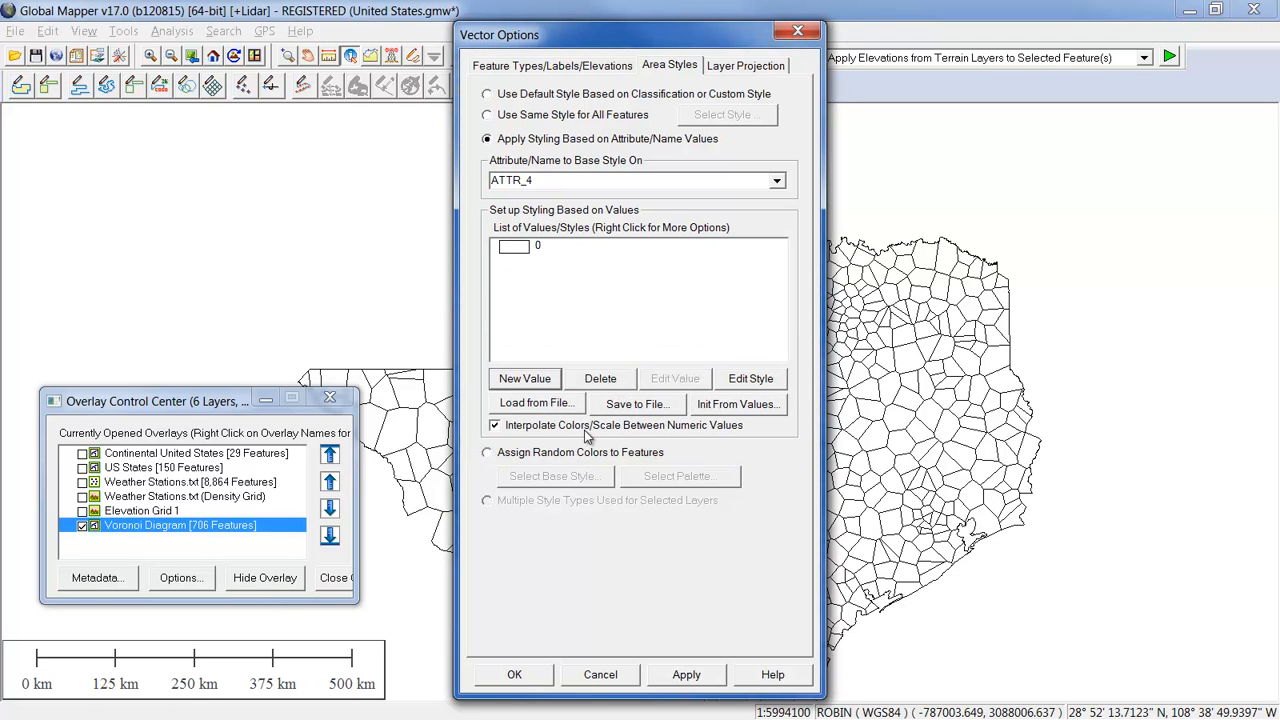
# Add a style with a solid dark blue fill for the value 60 and apply the interpolated styling to the Voronoi Diagram layer
pyautogui.click(545, 381)
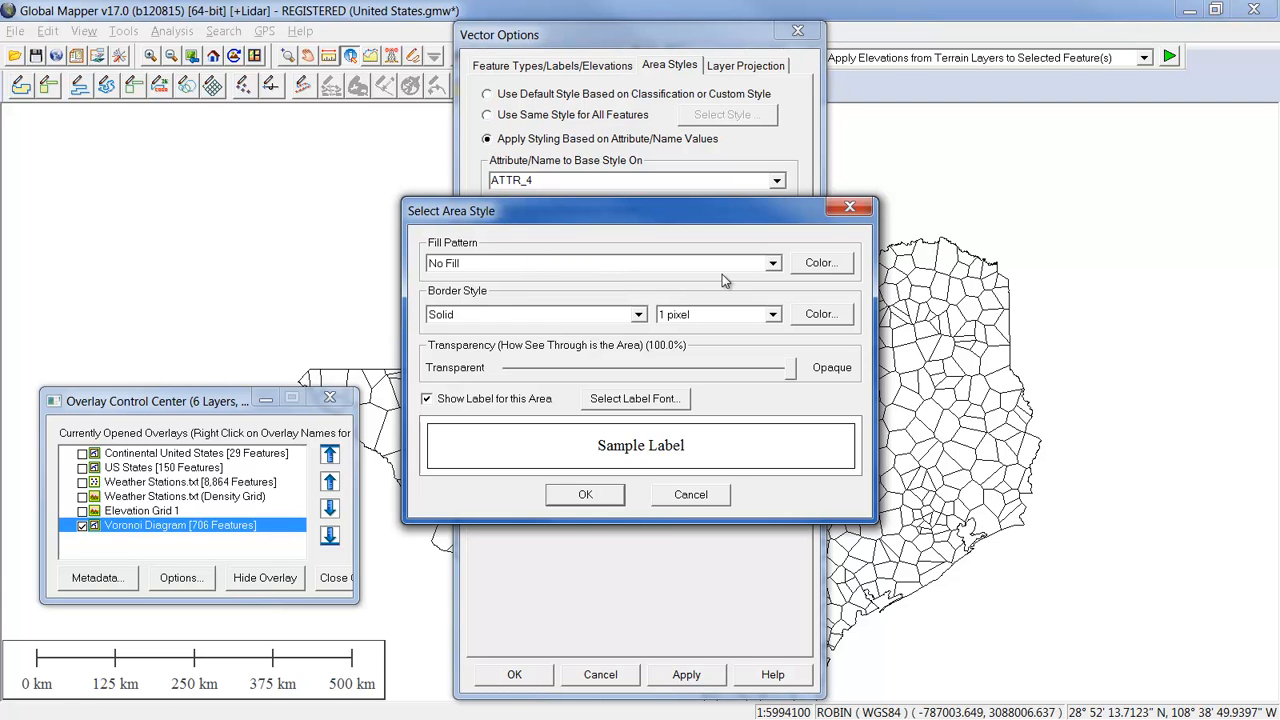
pyautogui.click(815, 265)
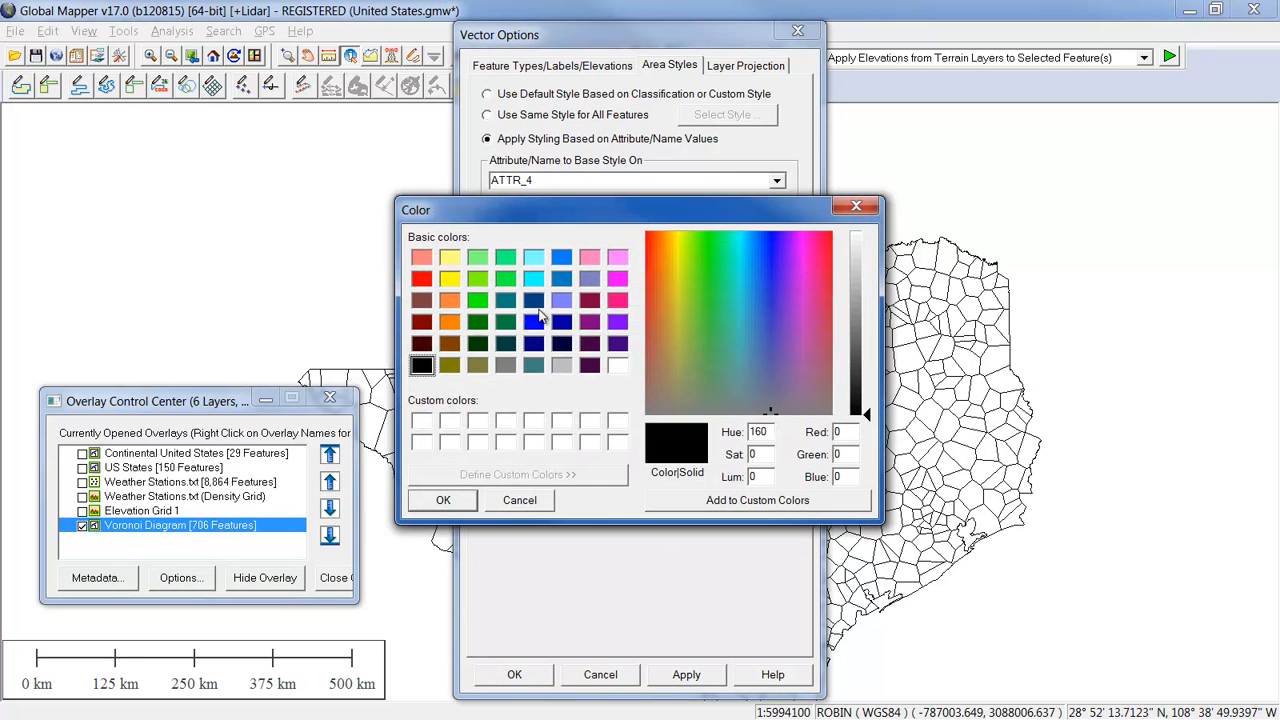
pyautogui.click(537, 304)
pyautogui.click(444, 499)
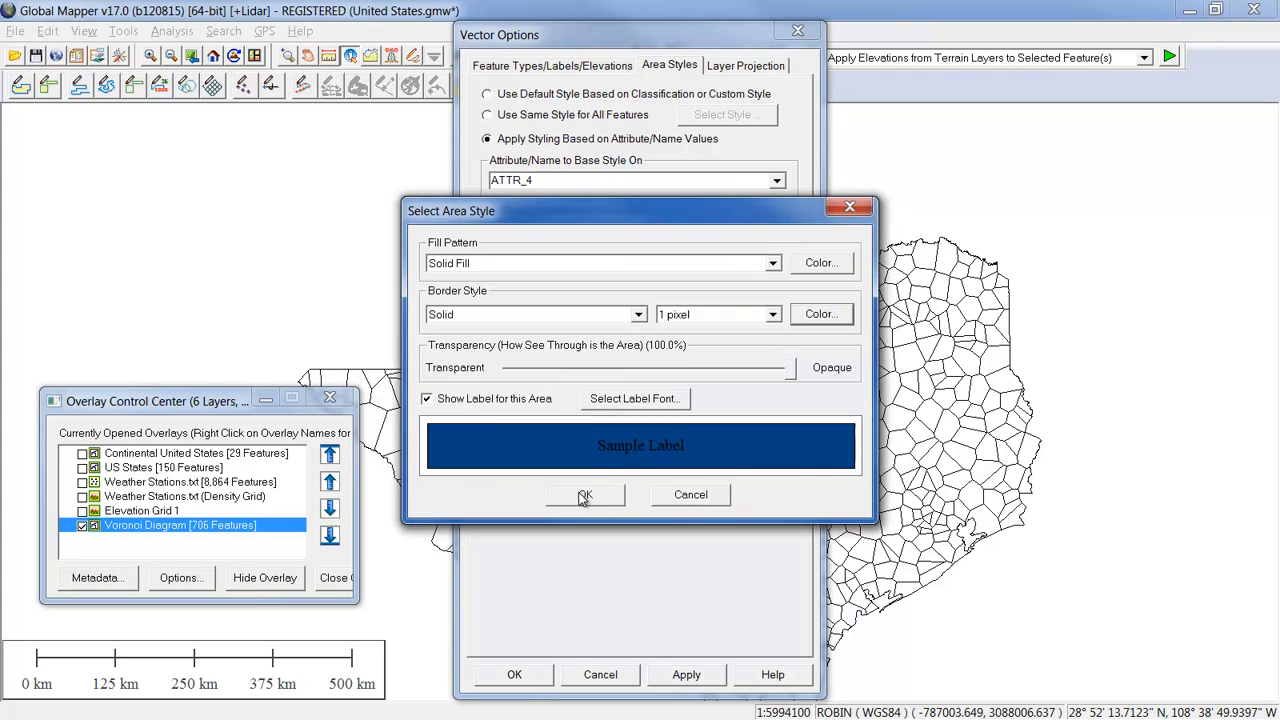
pyautogui.click(588, 414)
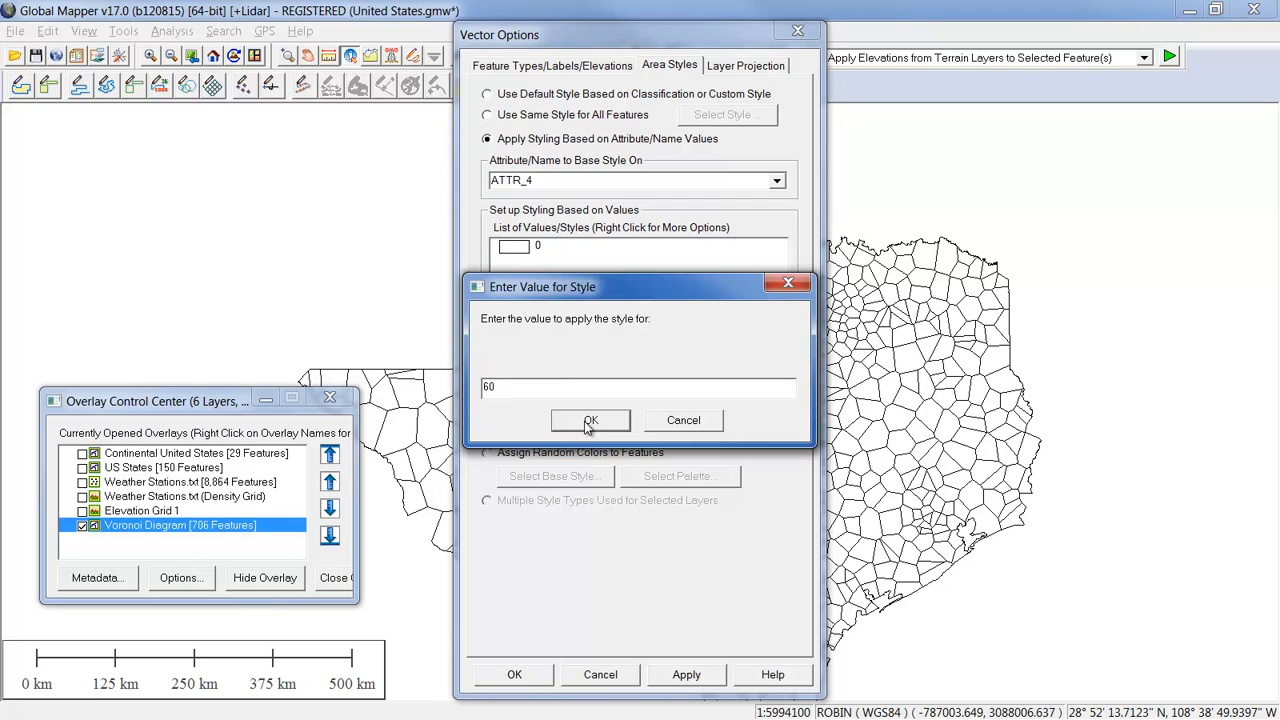
pyautogui.click(590, 421)
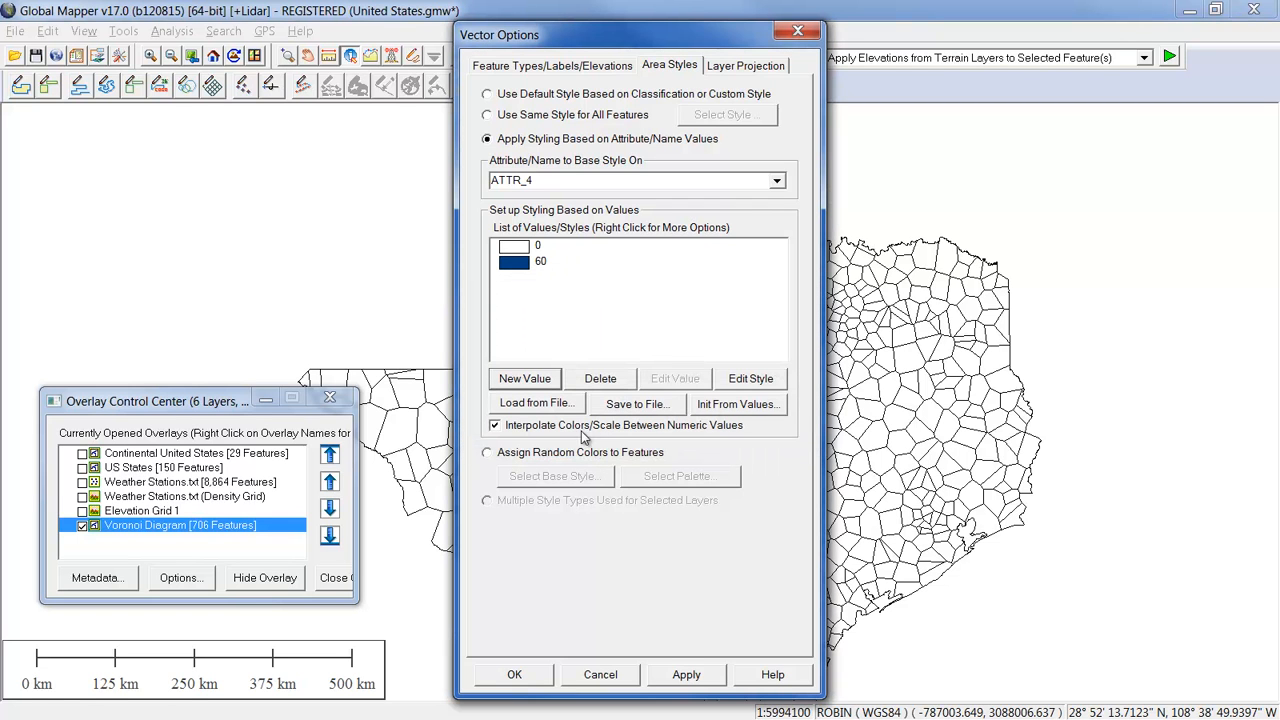
pyautogui.click(528, 676)
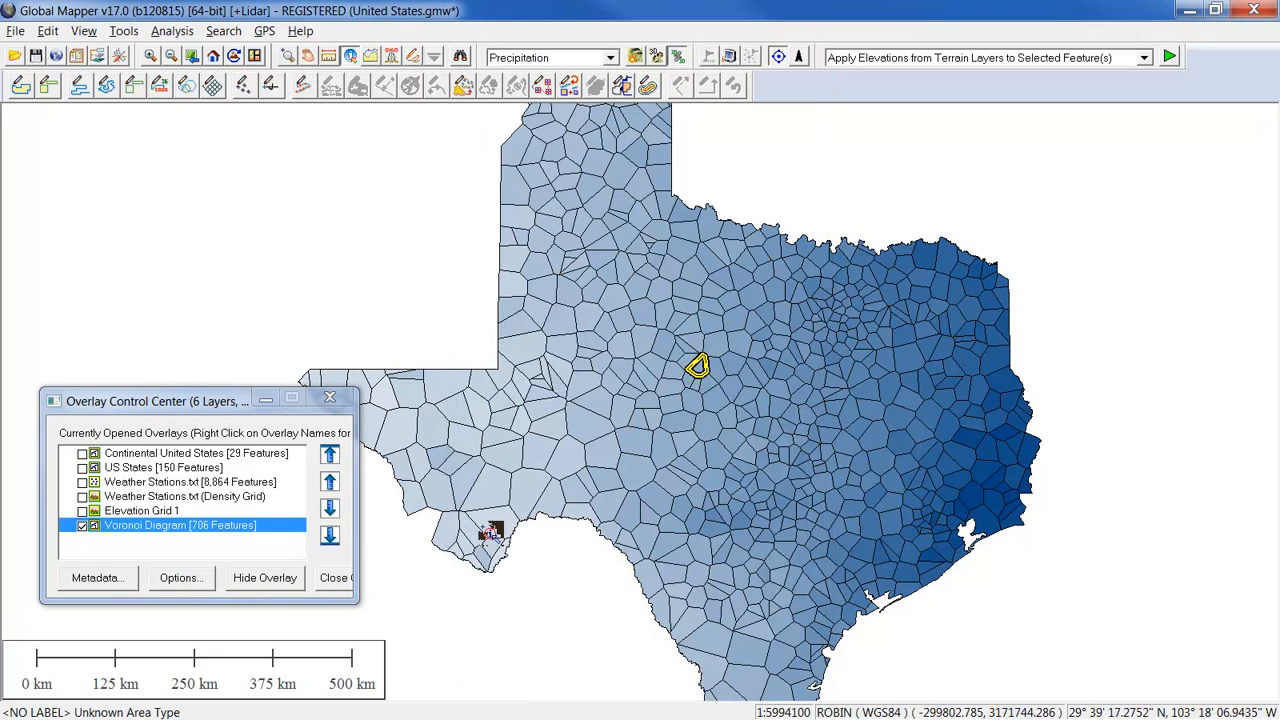
pyautogui.click(1083, 214)
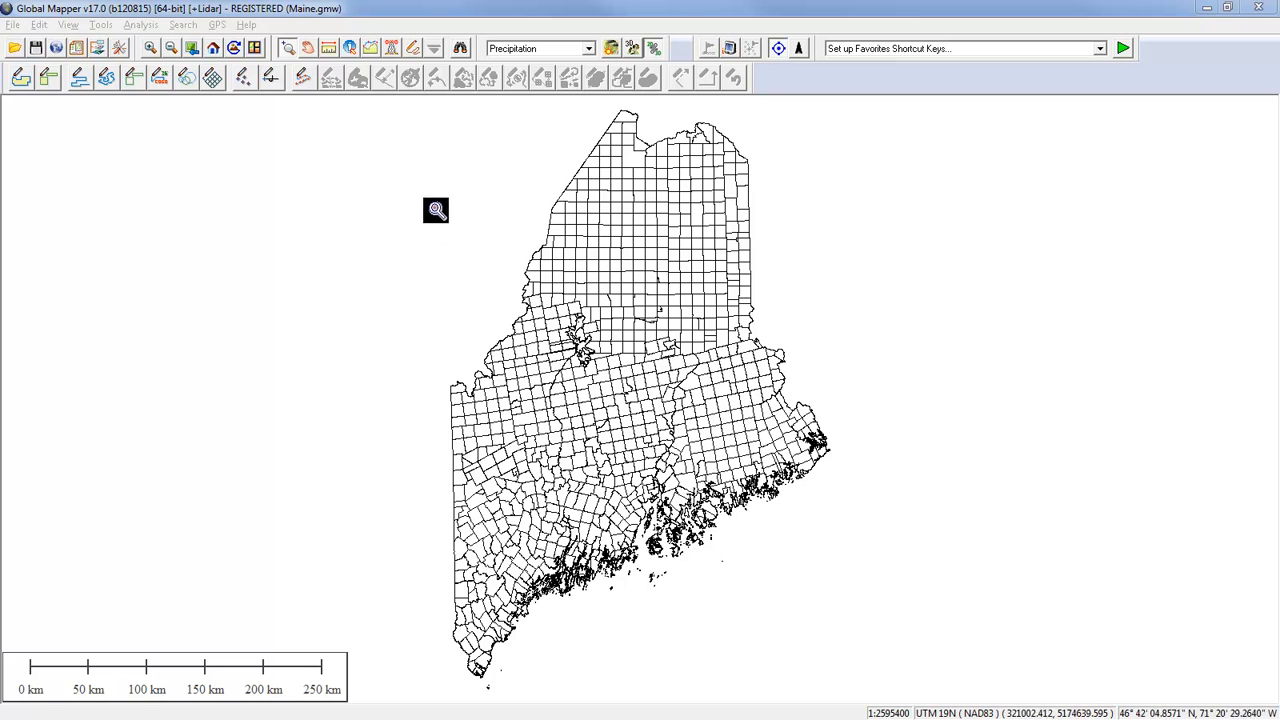
# Zoom in on the island-dotted central coast of Maine and save it as the current view
pyautogui.moveTo(419, 329); pyautogui.dragTo(698, 565)
pyautogui.scroll(1, 811, 496)
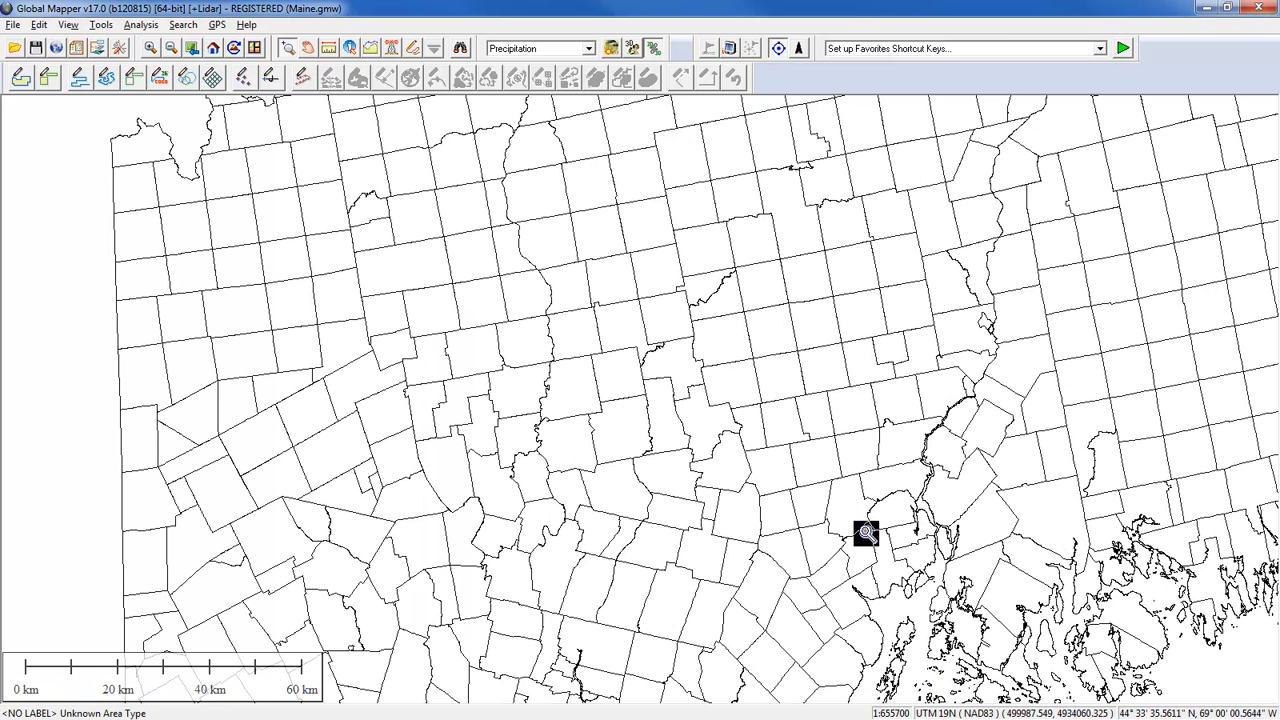
pyautogui.moveTo(872, 542); pyautogui.dragTo(603, 305)
pyautogui.scroll(2, 770, 428)
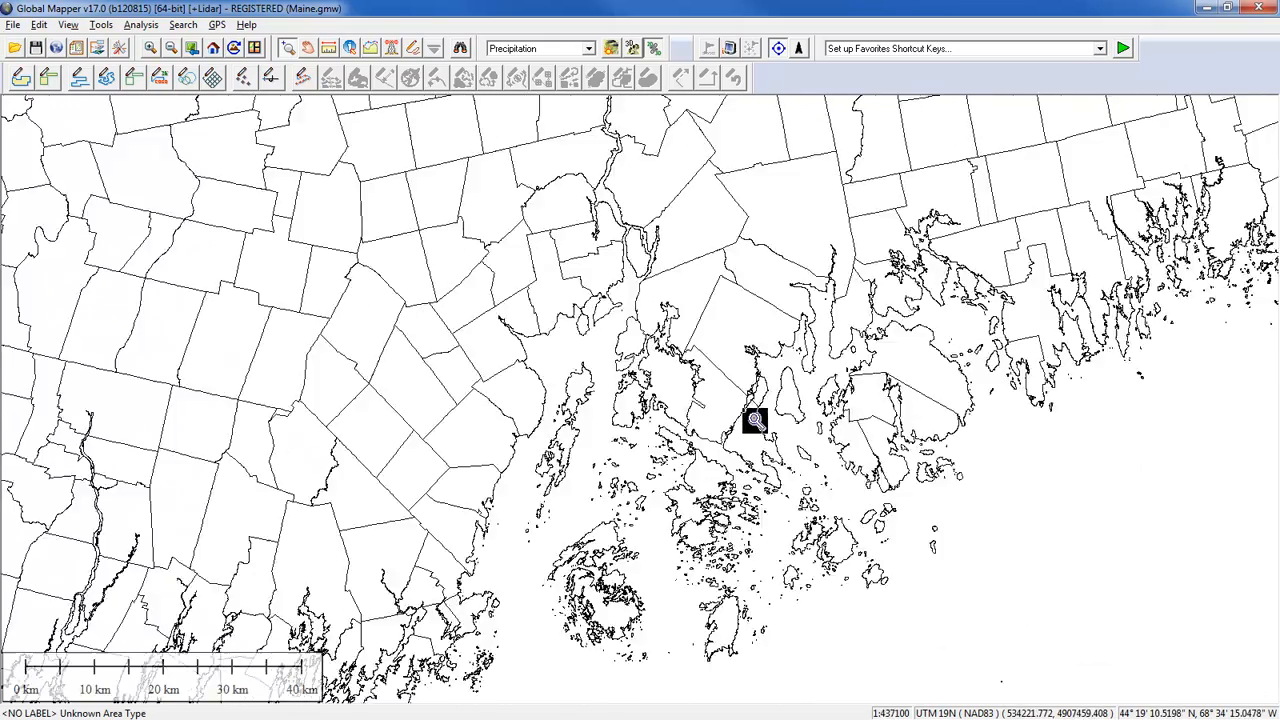
pyautogui.scroll(-1, 766, 414)
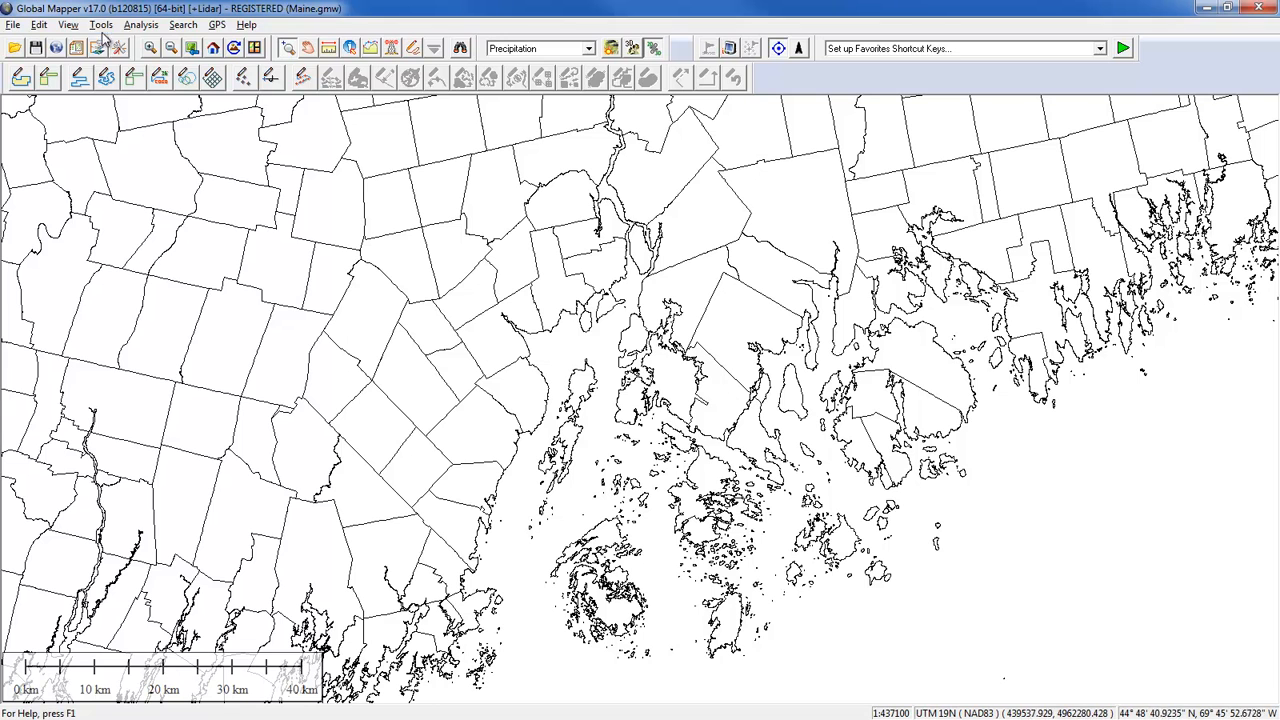
pyautogui.click(70, 26)
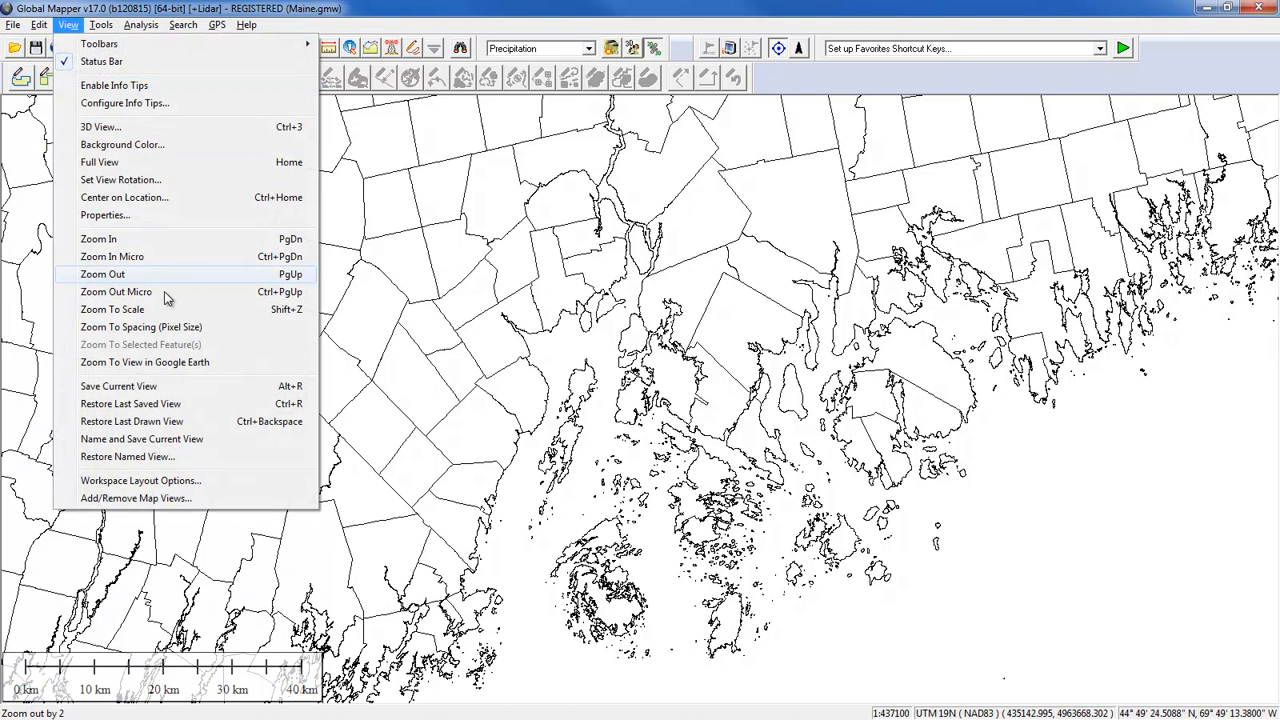
pyautogui.click(176, 388)
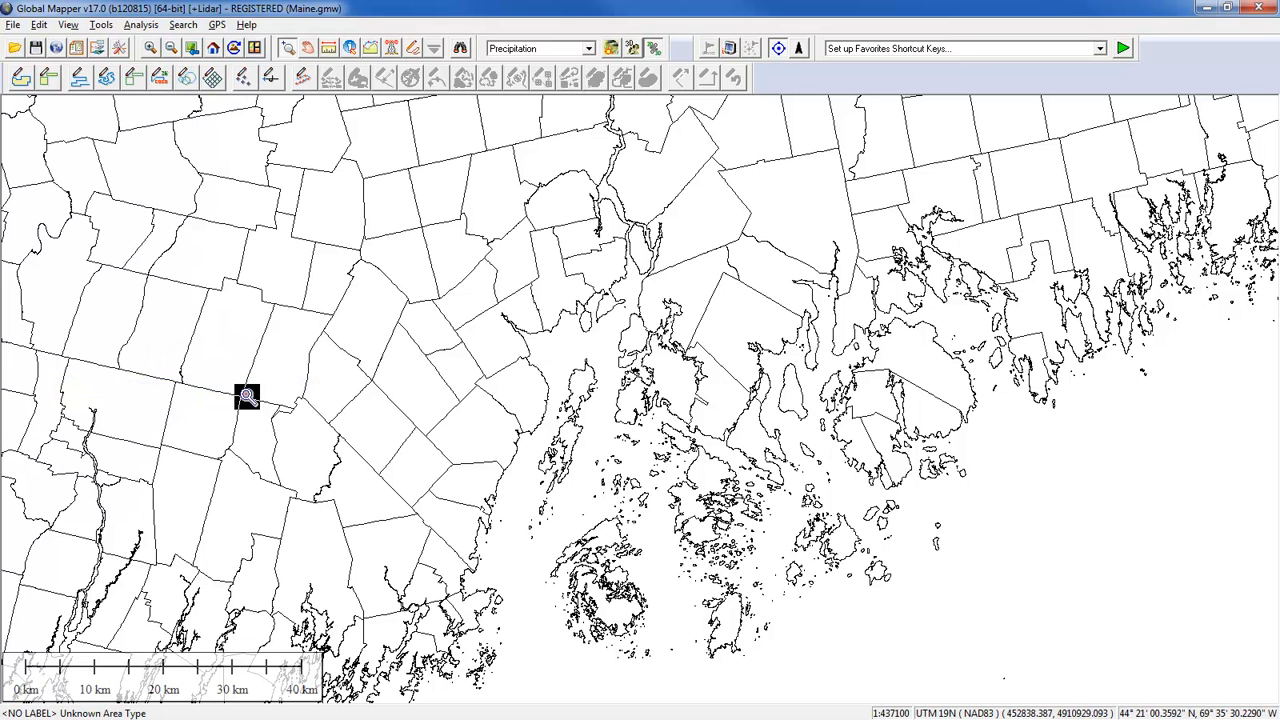
# Return to the full extent of Maine and restore the last saved view
pyautogui.click(213, 50)
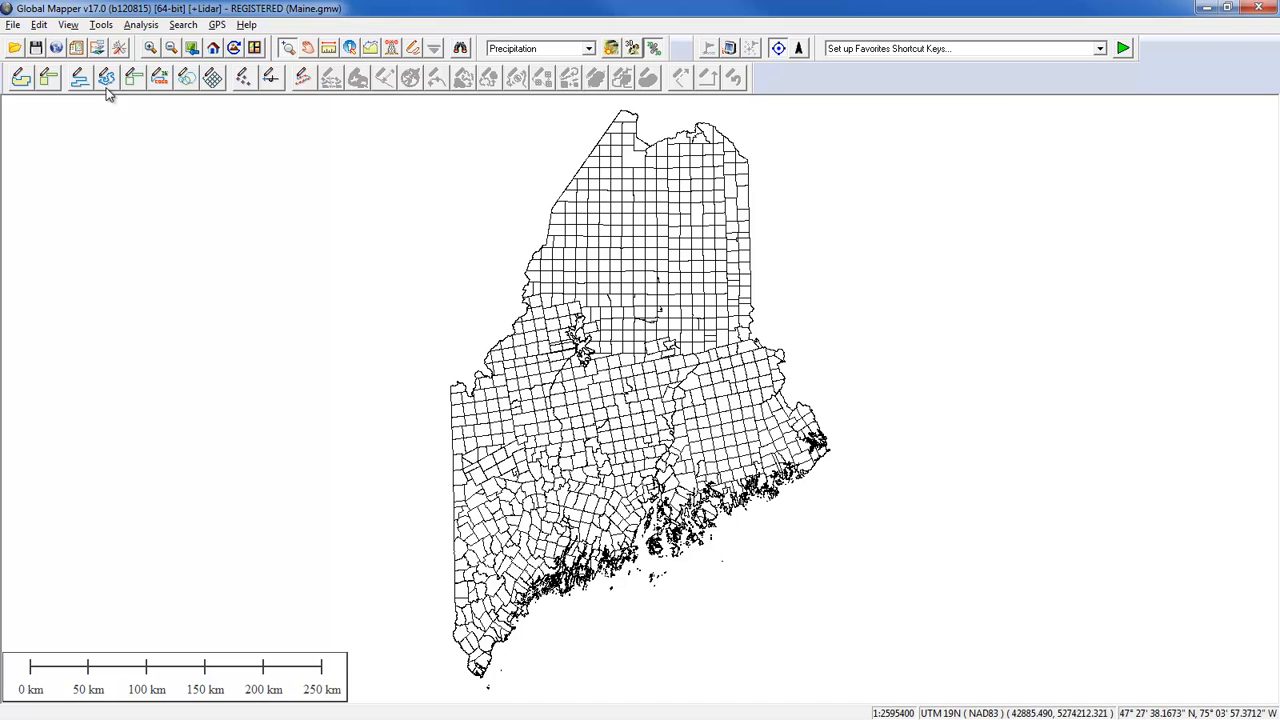
pyautogui.click(68, 25)
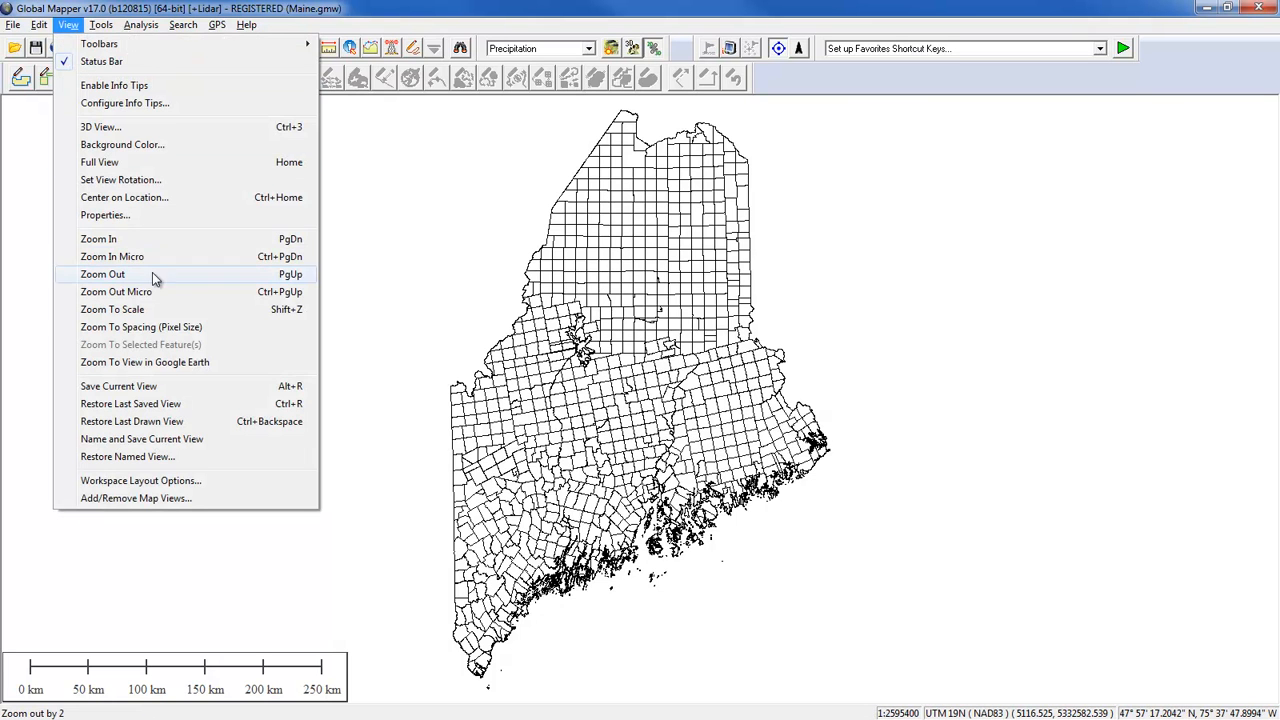
pyautogui.click(212, 409)
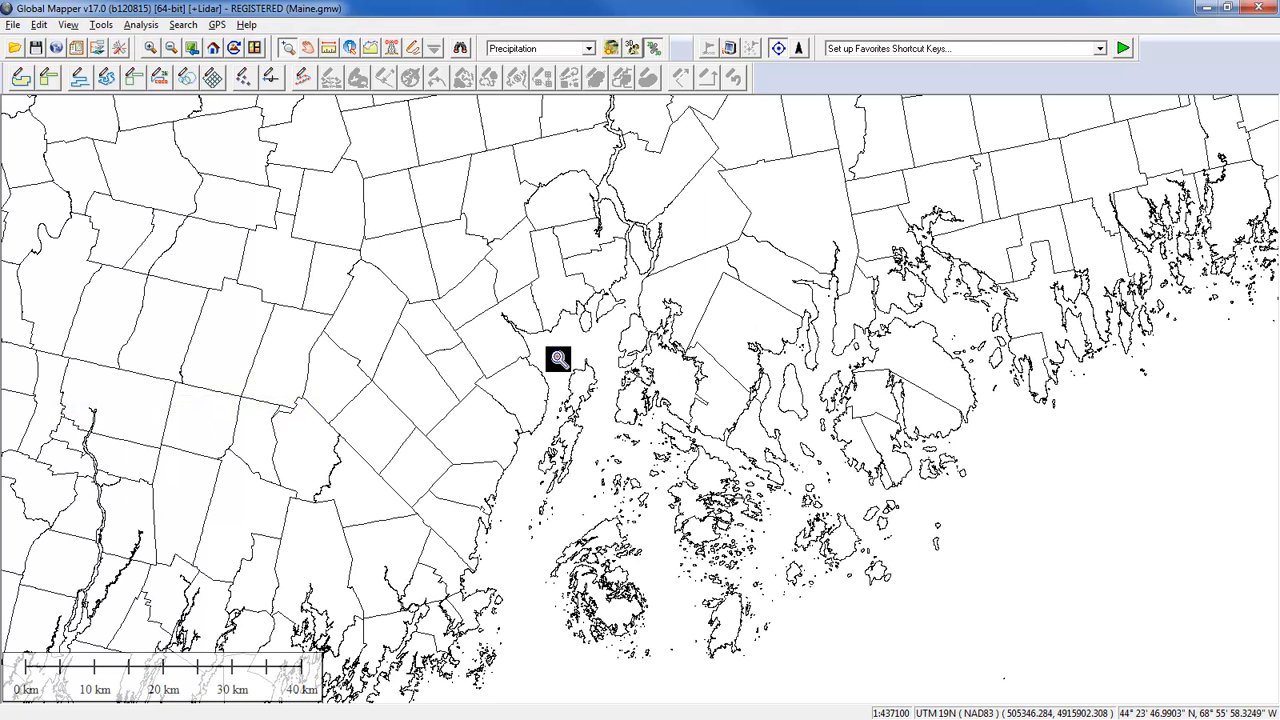
# Frame the southwestern coast of Maine and save it as a named view called Portland
pyautogui.scroll(-3, 558, 360)
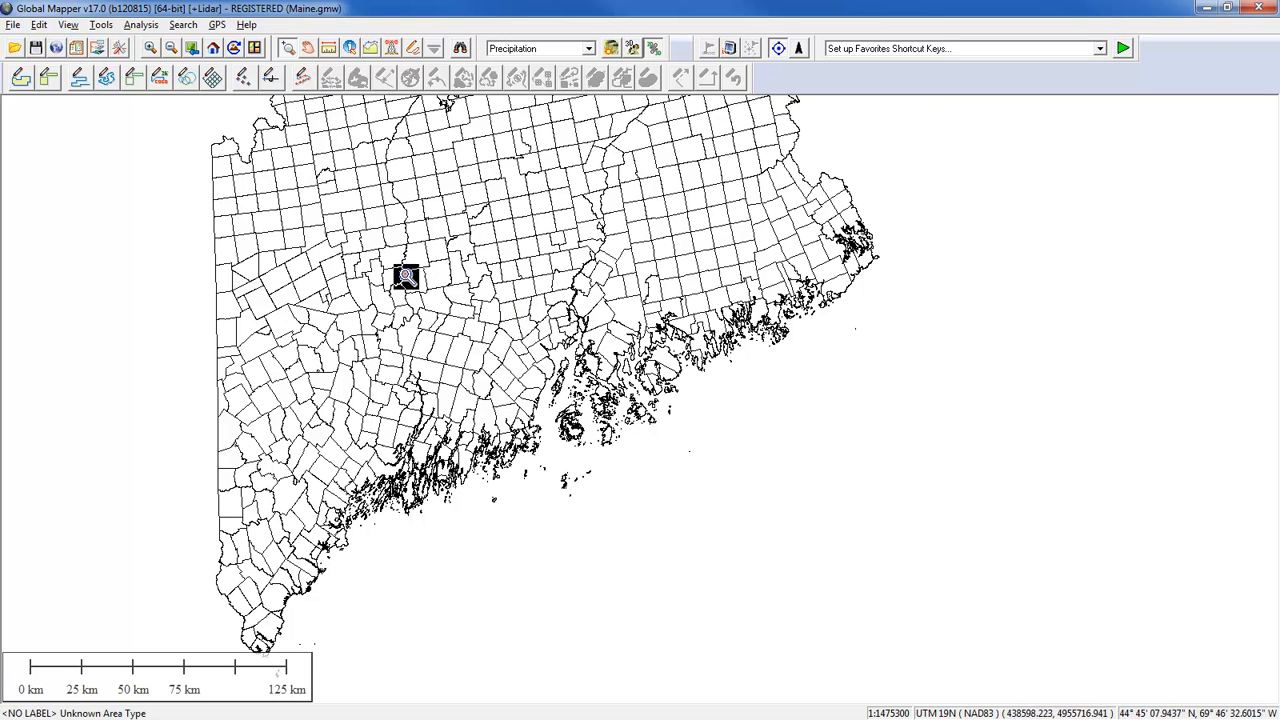
pyautogui.moveTo(316, 368); pyautogui.dragTo(531, 549)
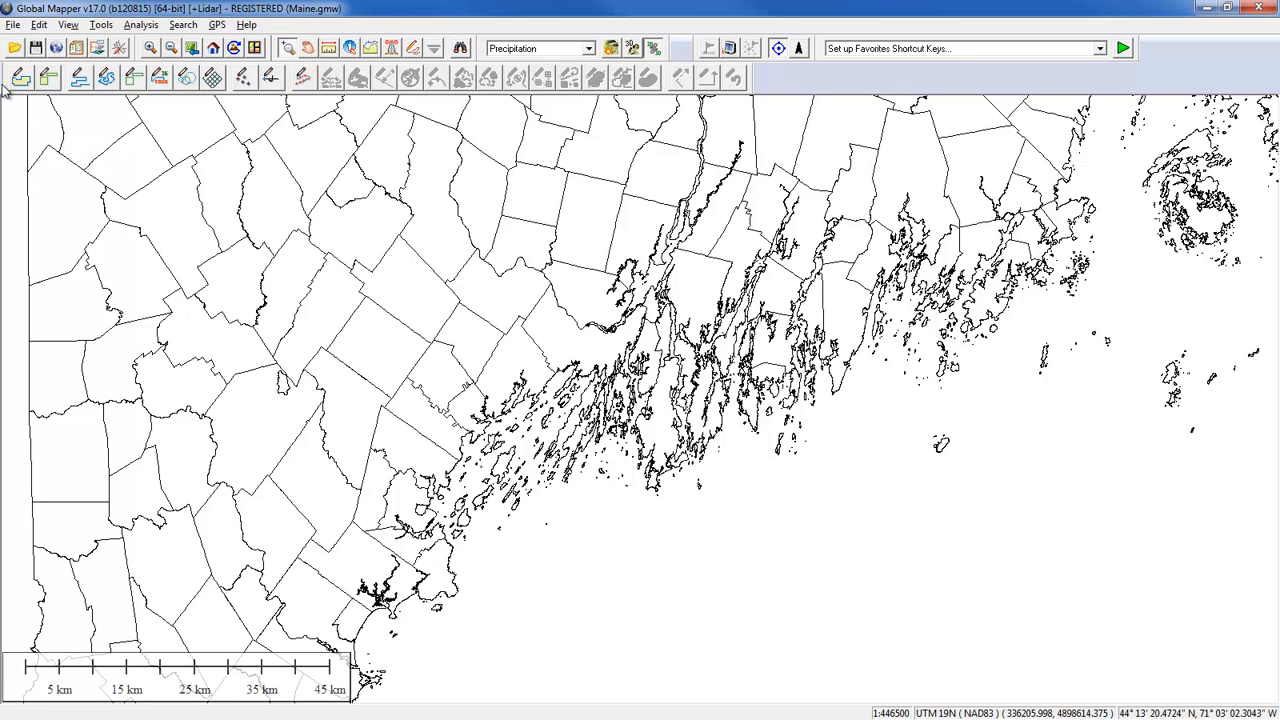
pyautogui.click(13, 24)
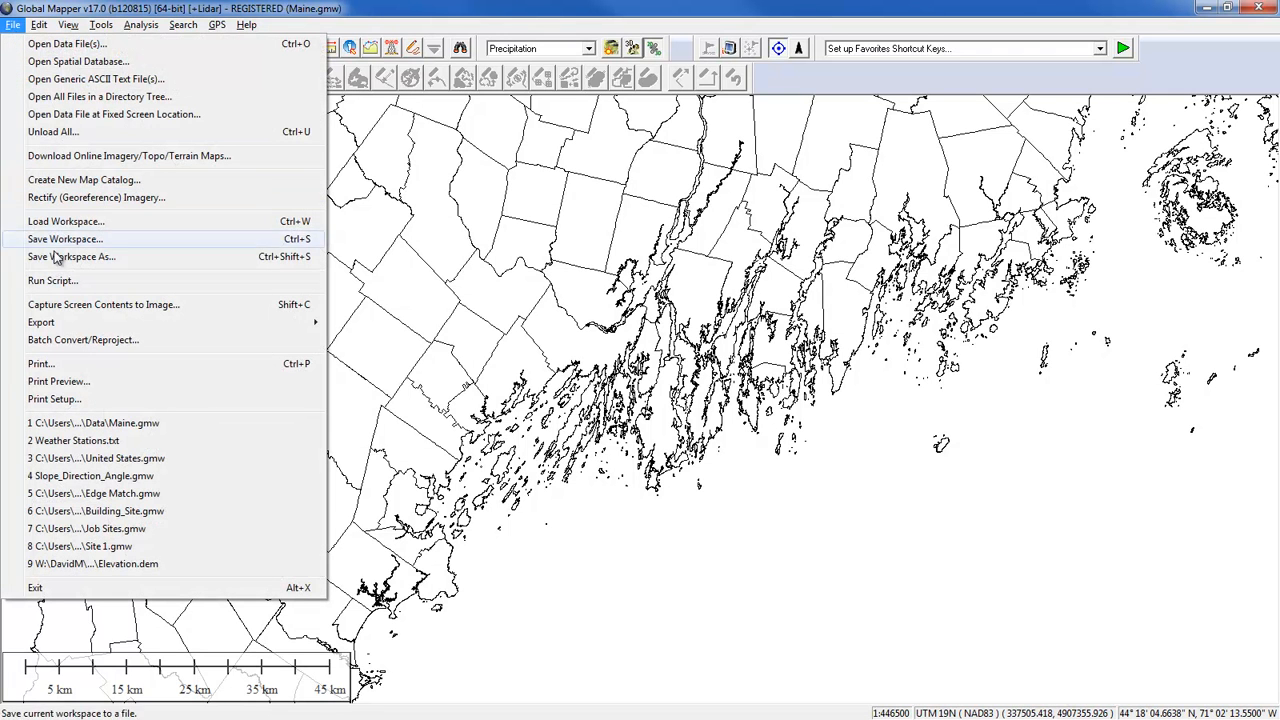
pyautogui.moveTo(68, 24)
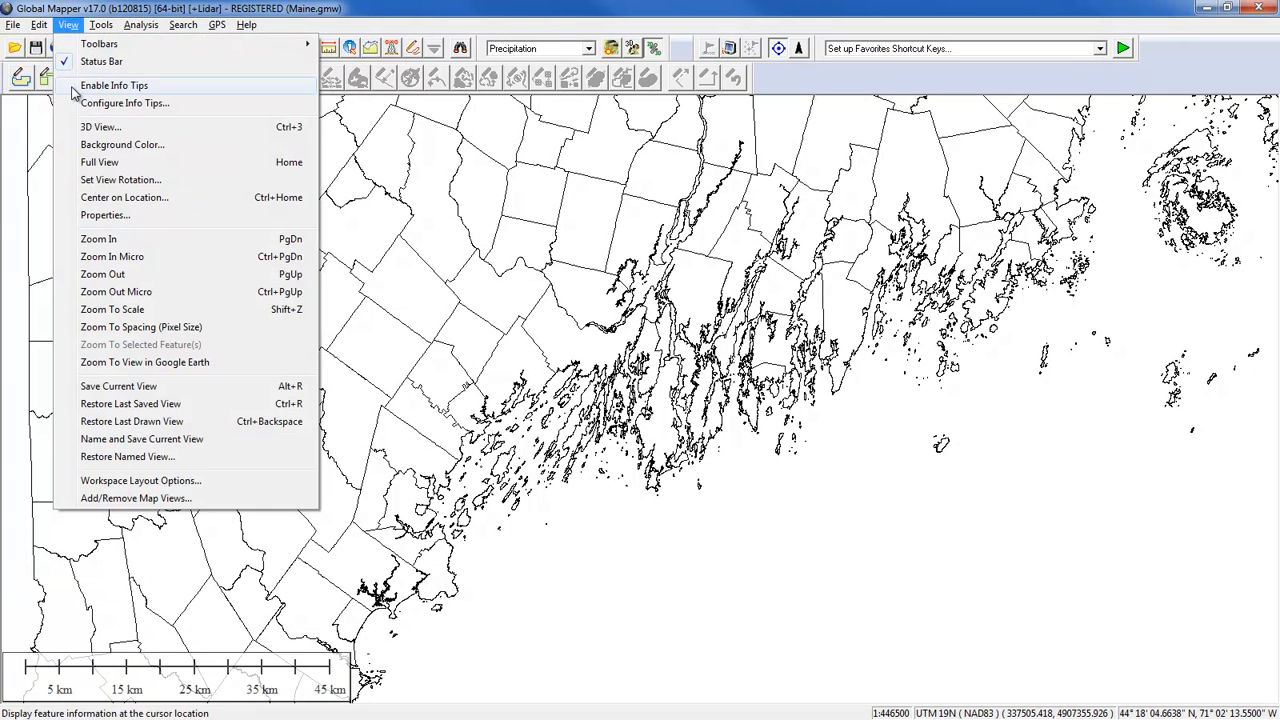
pyautogui.click(161, 442)
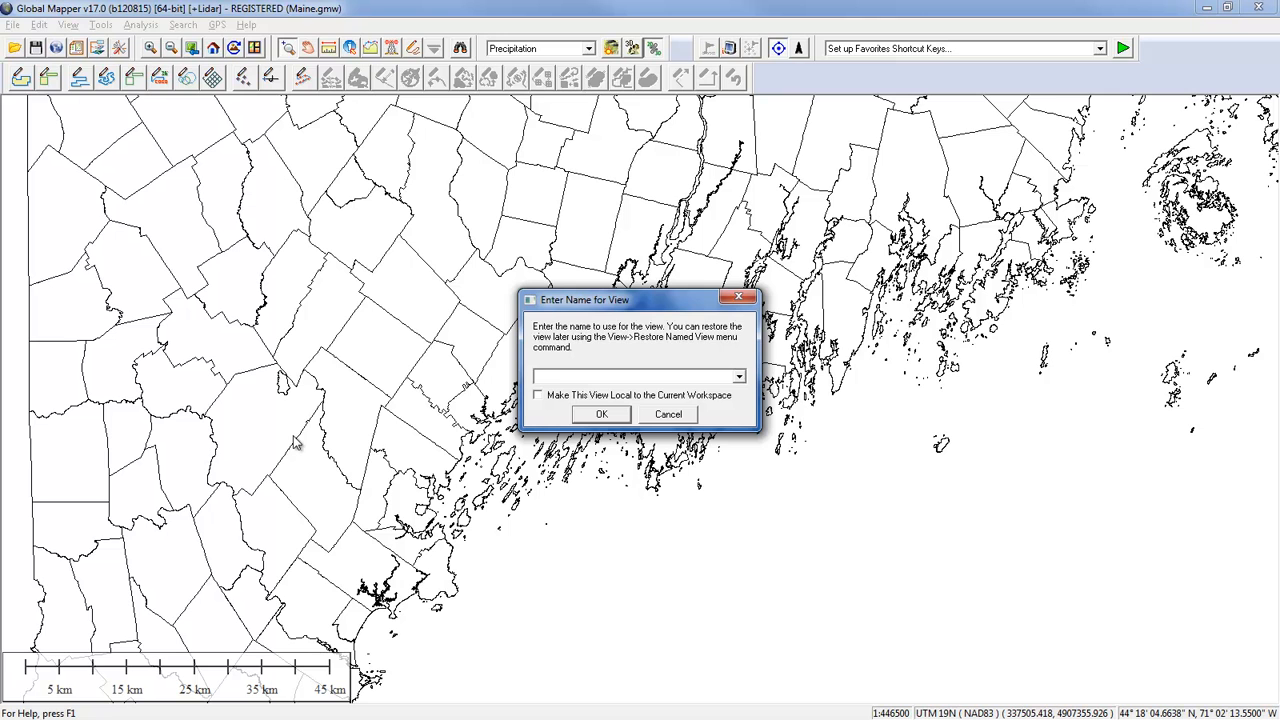
pyautogui.write('Portland')
pyautogui.click(604, 414)
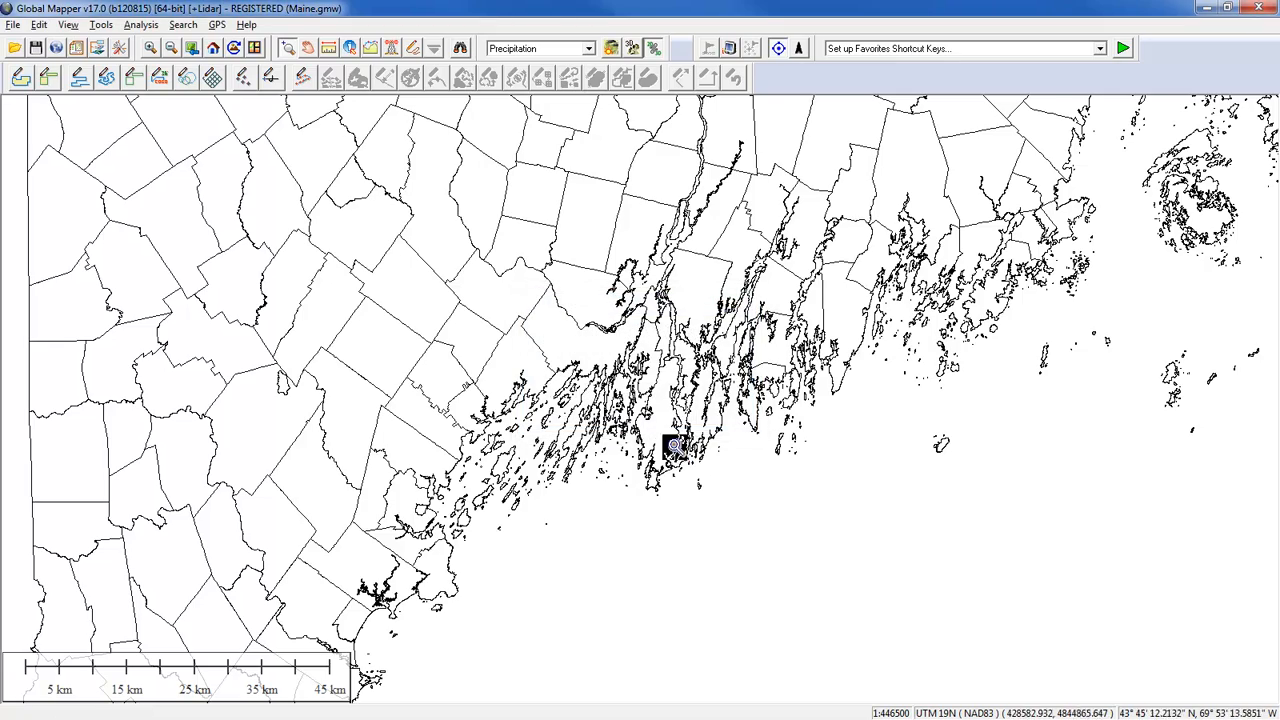
# Zoom out to southern Maine and restore the named view Portland
pyautogui.scroll(-3, 745, 365)
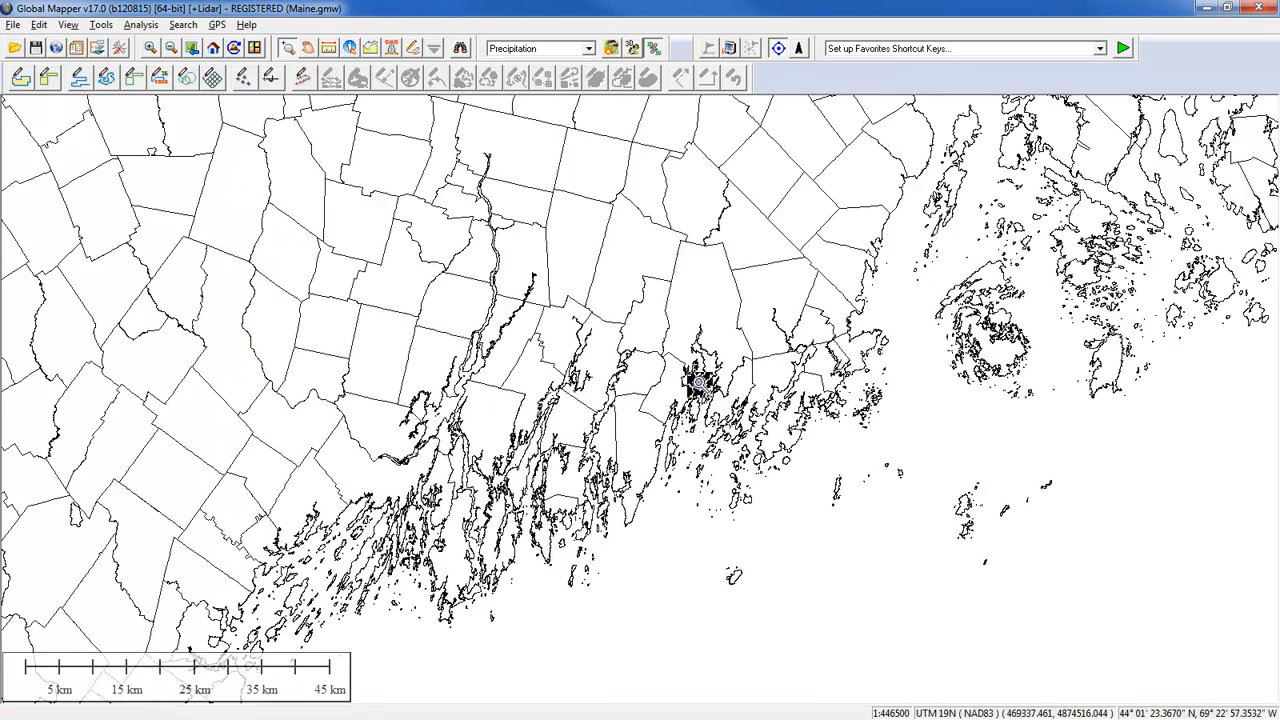
pyautogui.moveTo(829, 270); pyautogui.dragTo(642, 344)
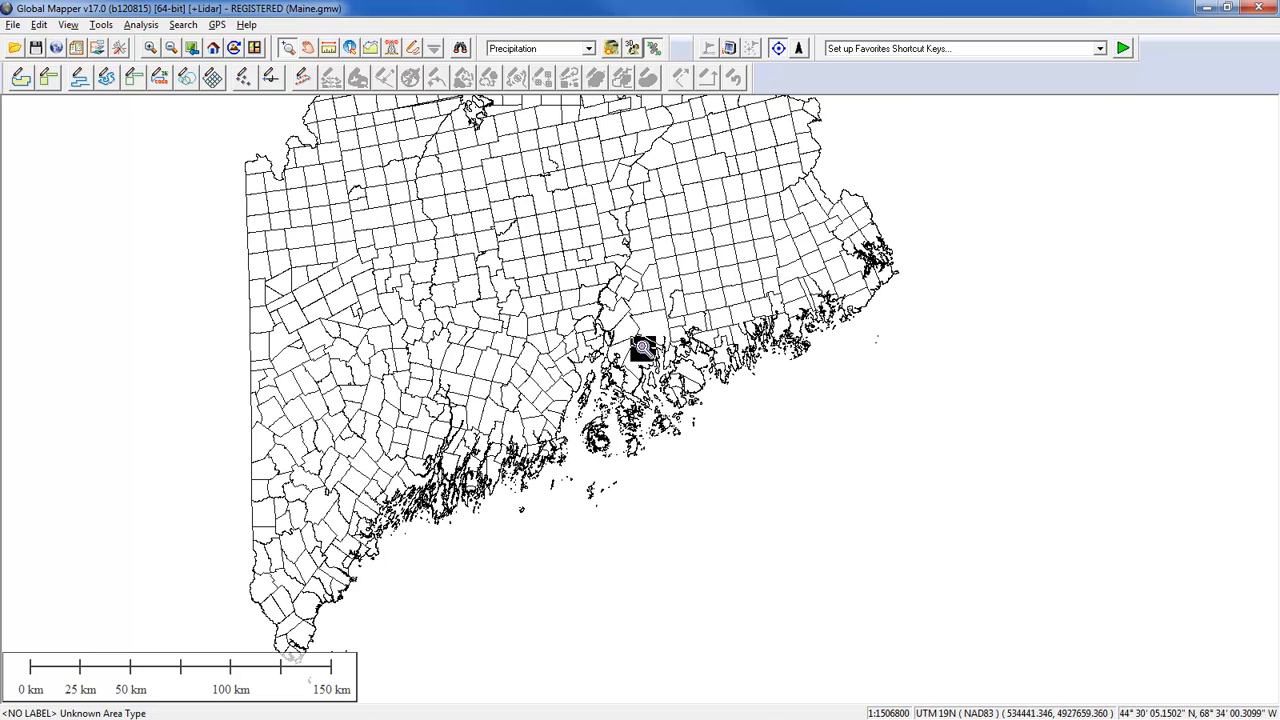
pyautogui.click(69, 27)
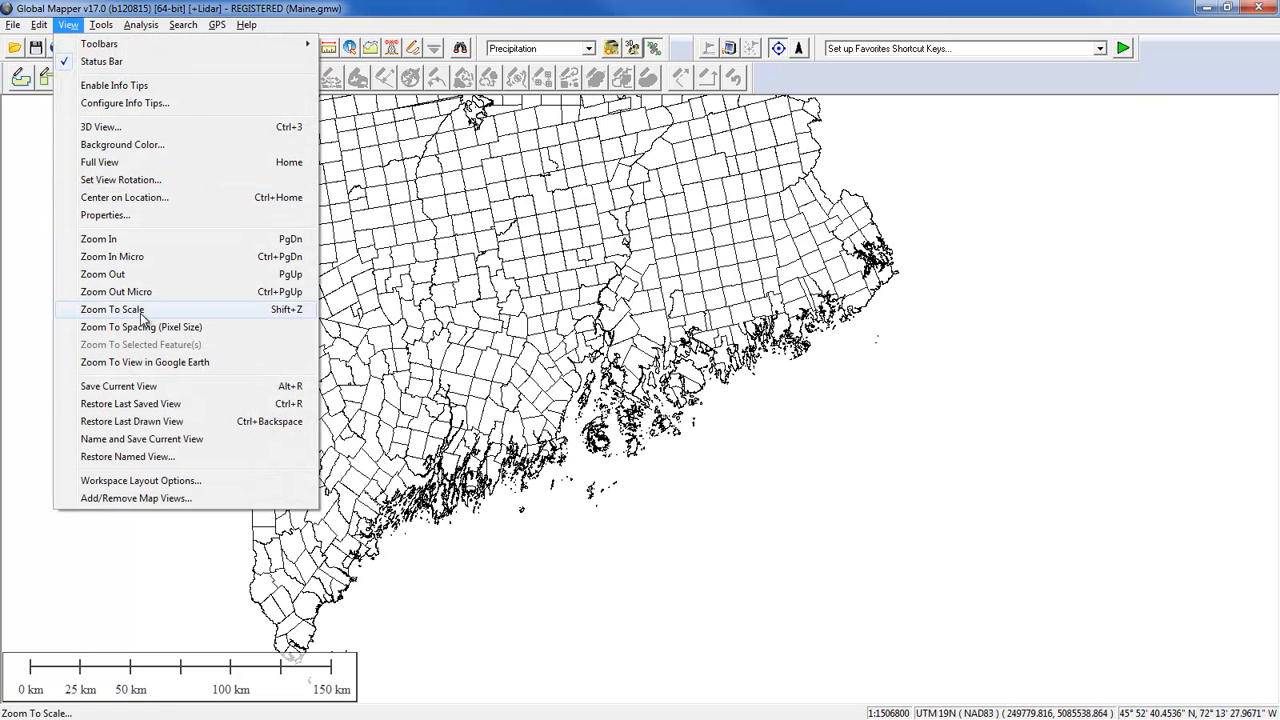
pyautogui.click(222, 458)
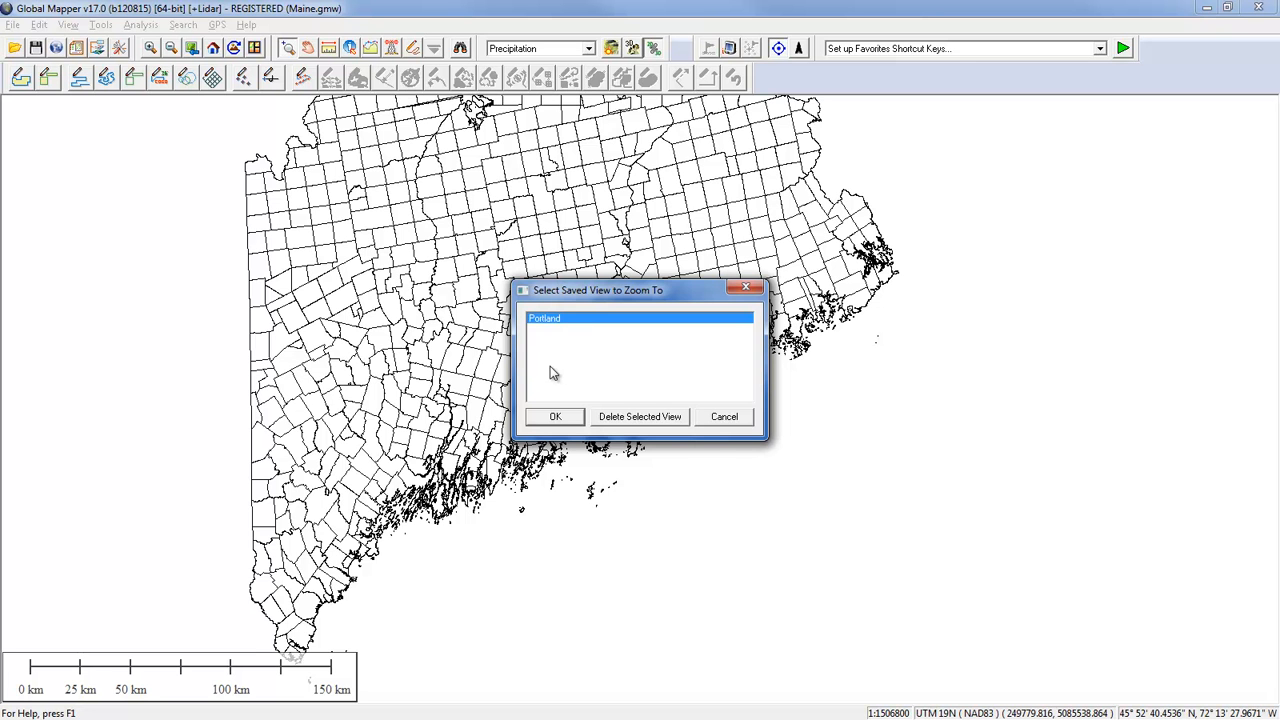
pyautogui.click(557, 417)
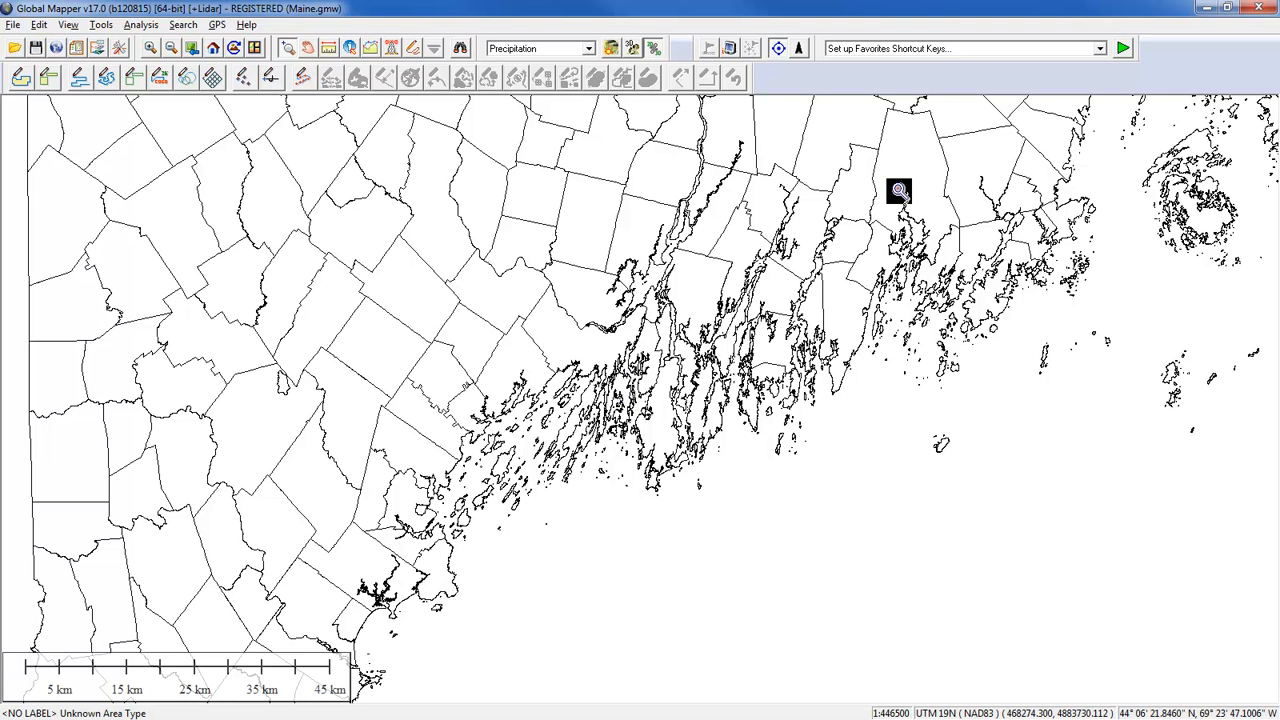
# Set up a favorites shortcut that assigns the F2 key to the Restore a Named View command, without modifier keys
pyautogui.click(1100, 49)
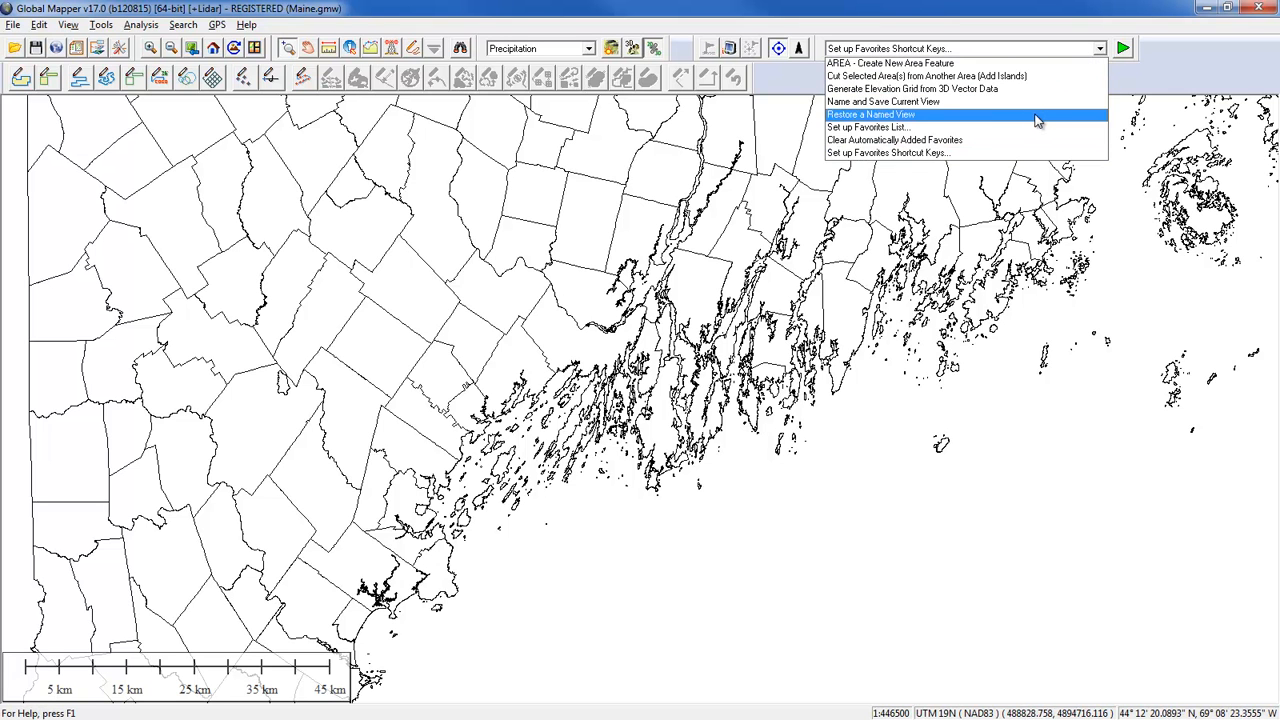
pyautogui.click(941, 154)
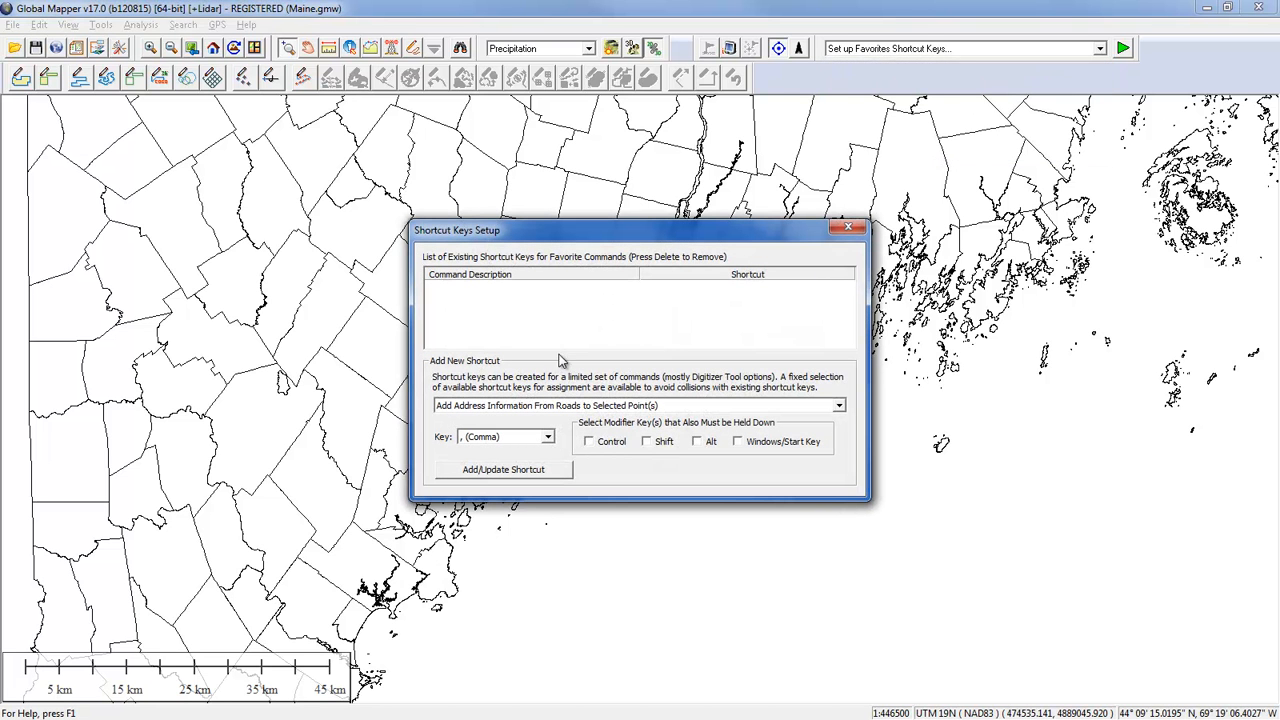
pyautogui.click(548, 408)
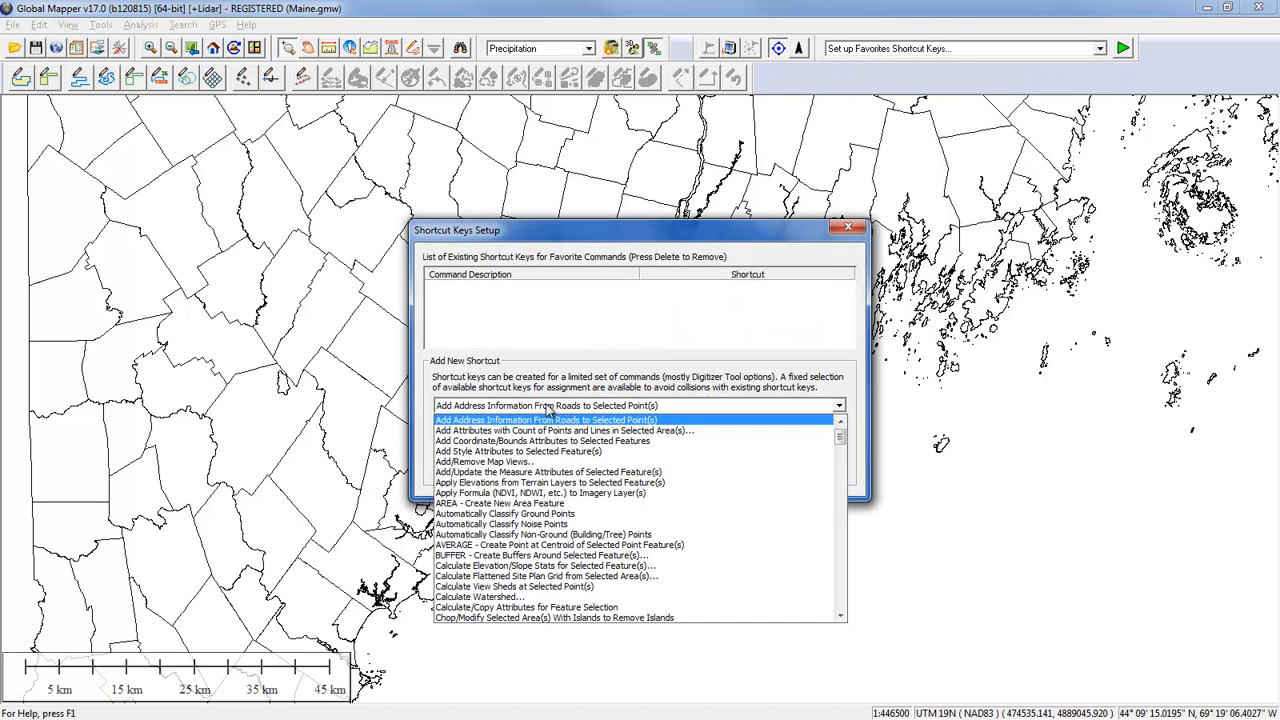
pyautogui.press('r')
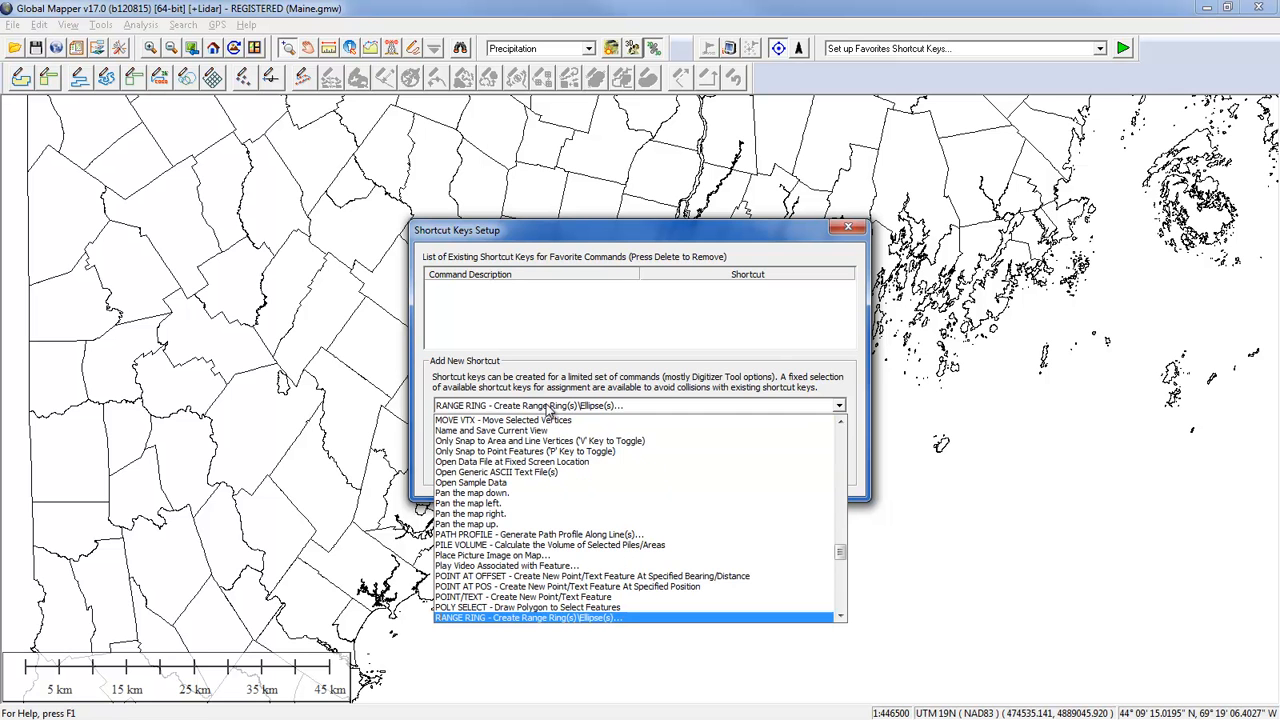
pyautogui.scroll(-2, 515, 560)
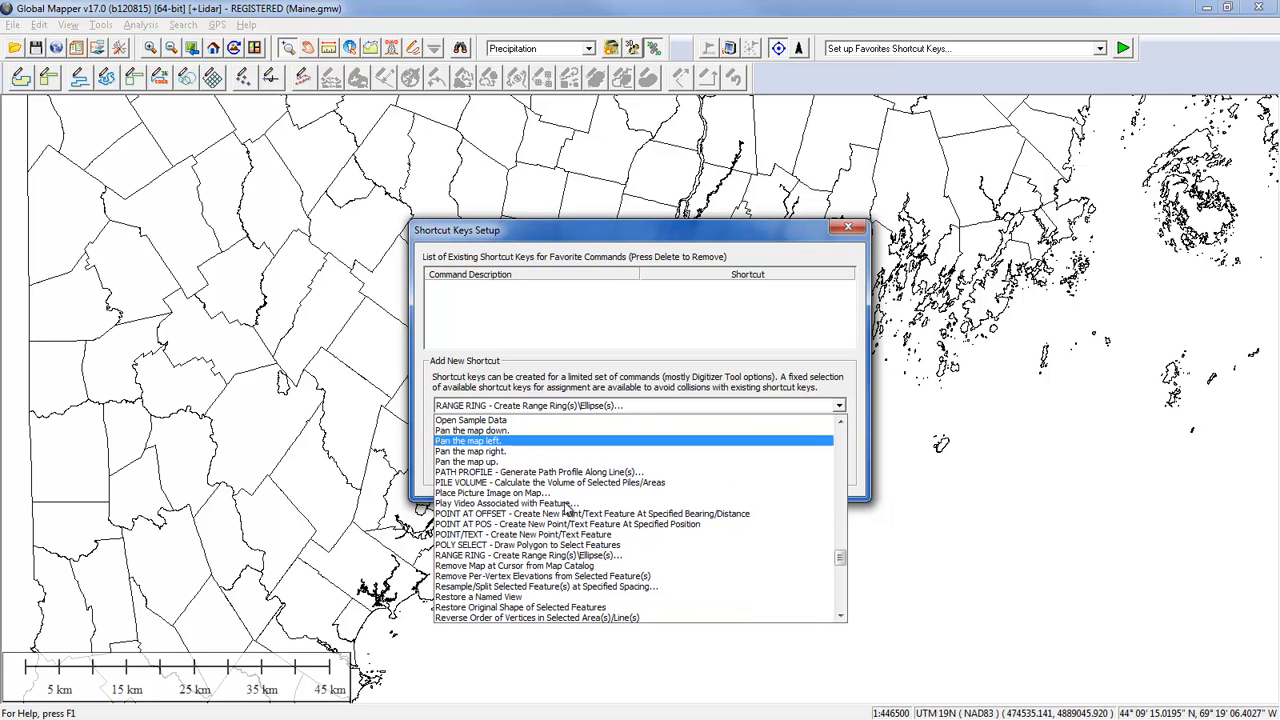
pyautogui.click(510, 597)
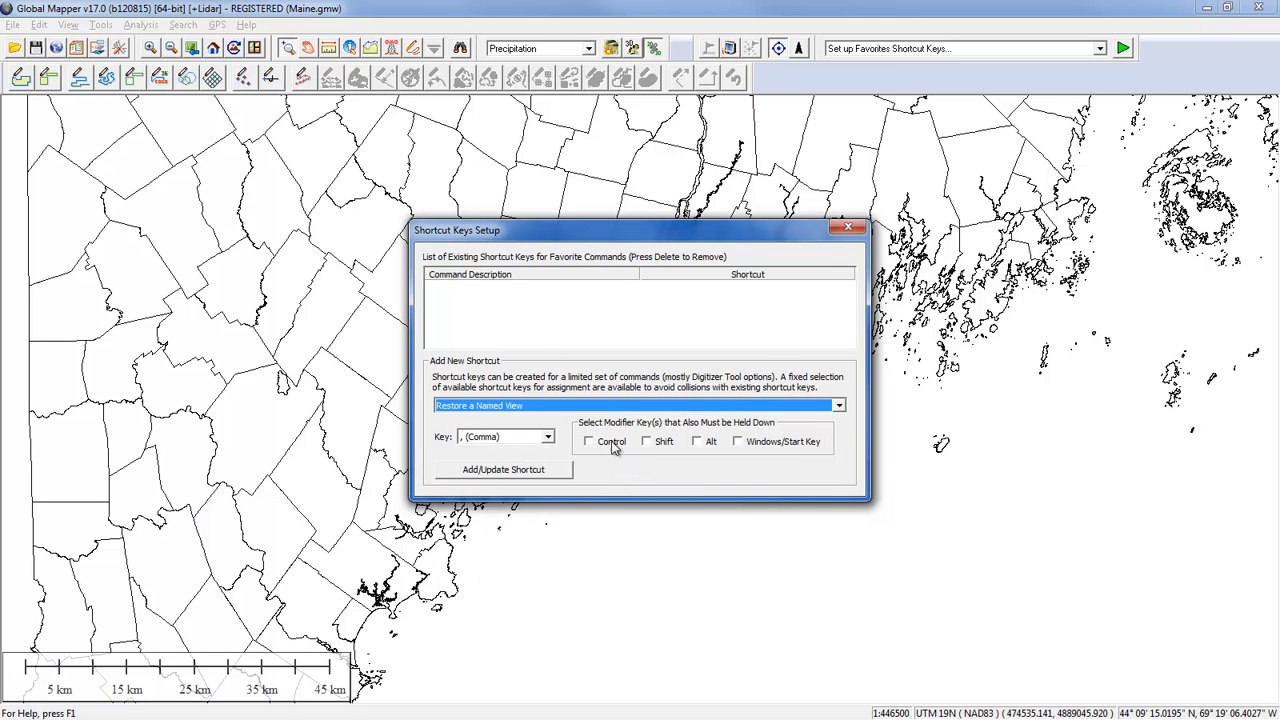
pyautogui.click(536, 331)
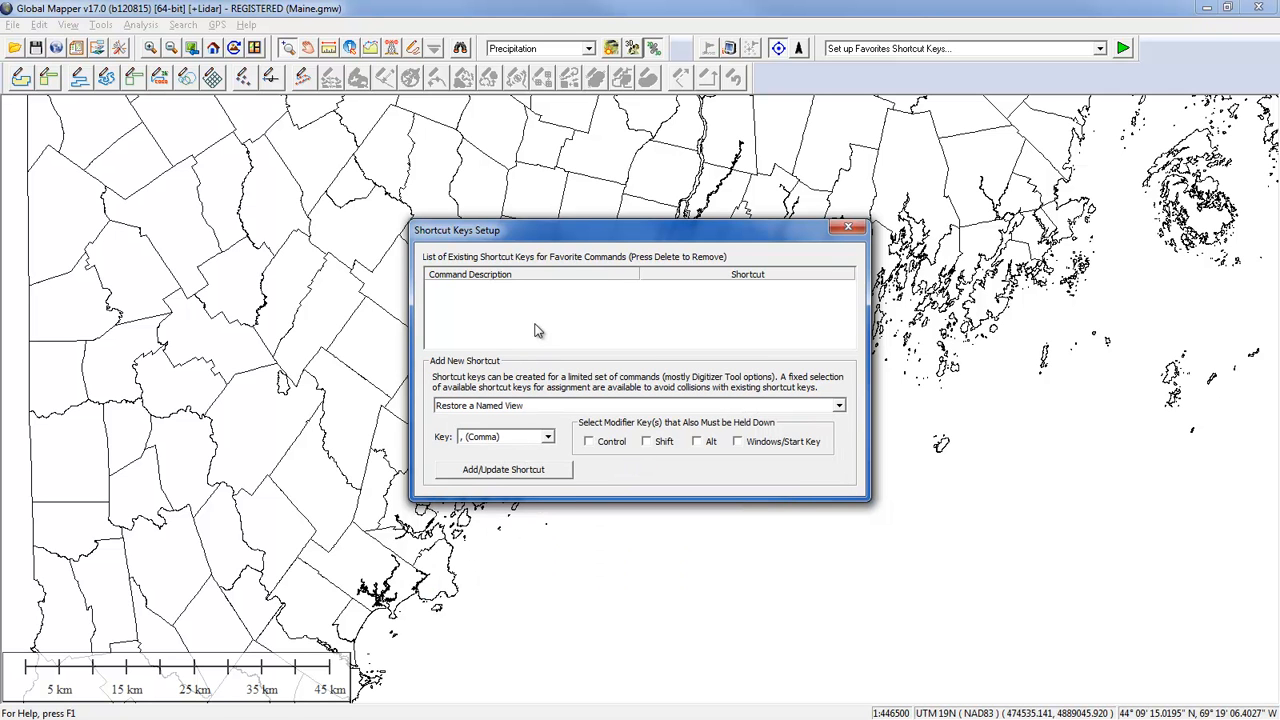
pyautogui.click(528, 438)
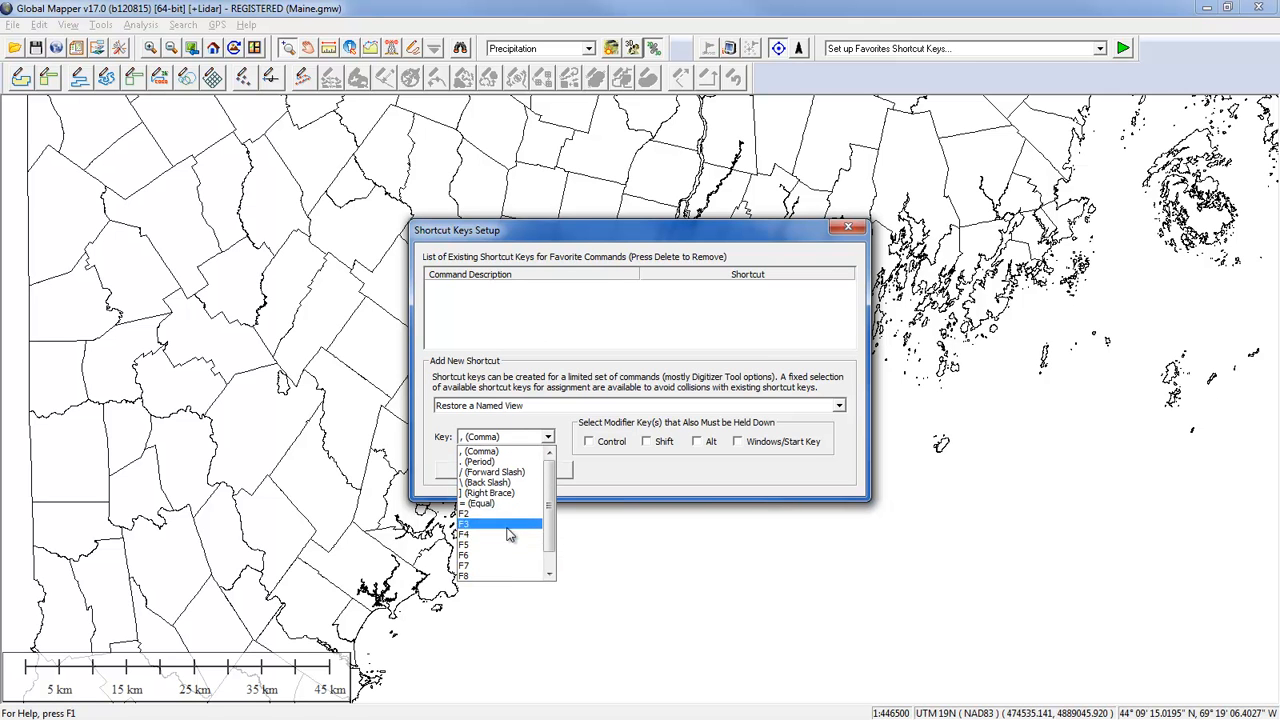
pyautogui.click(505, 514)
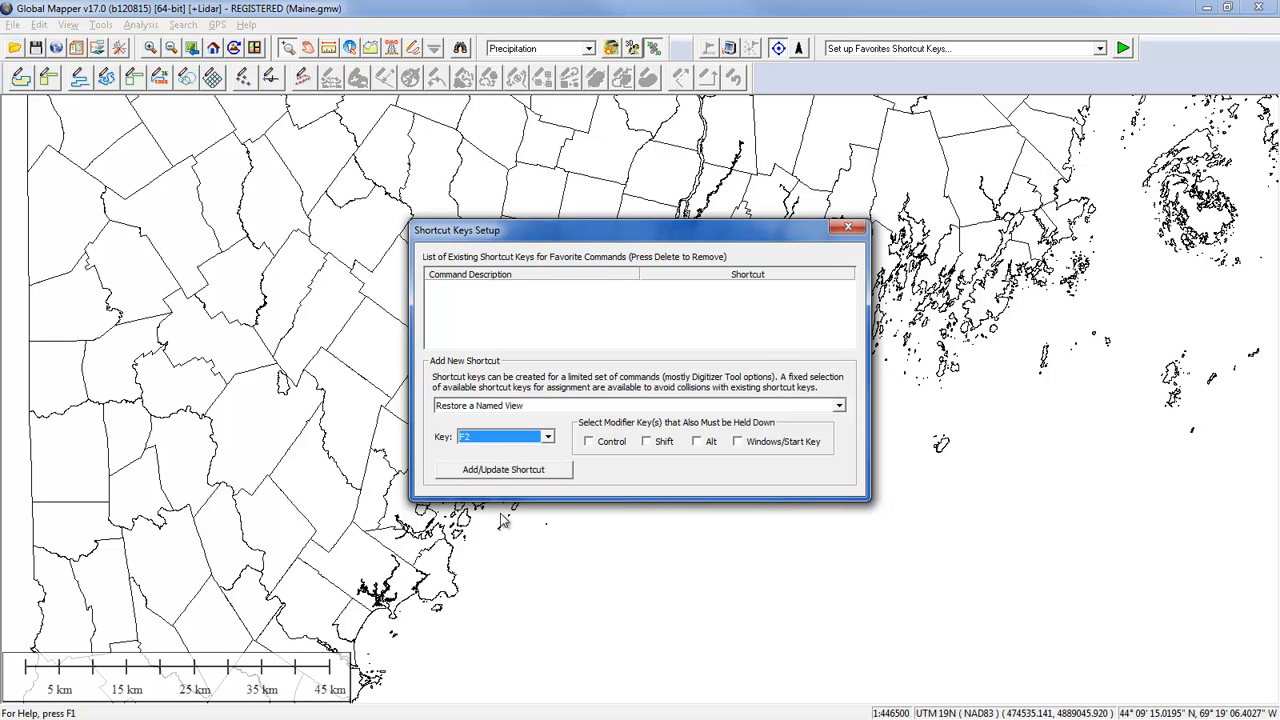
pyautogui.click(536, 474)
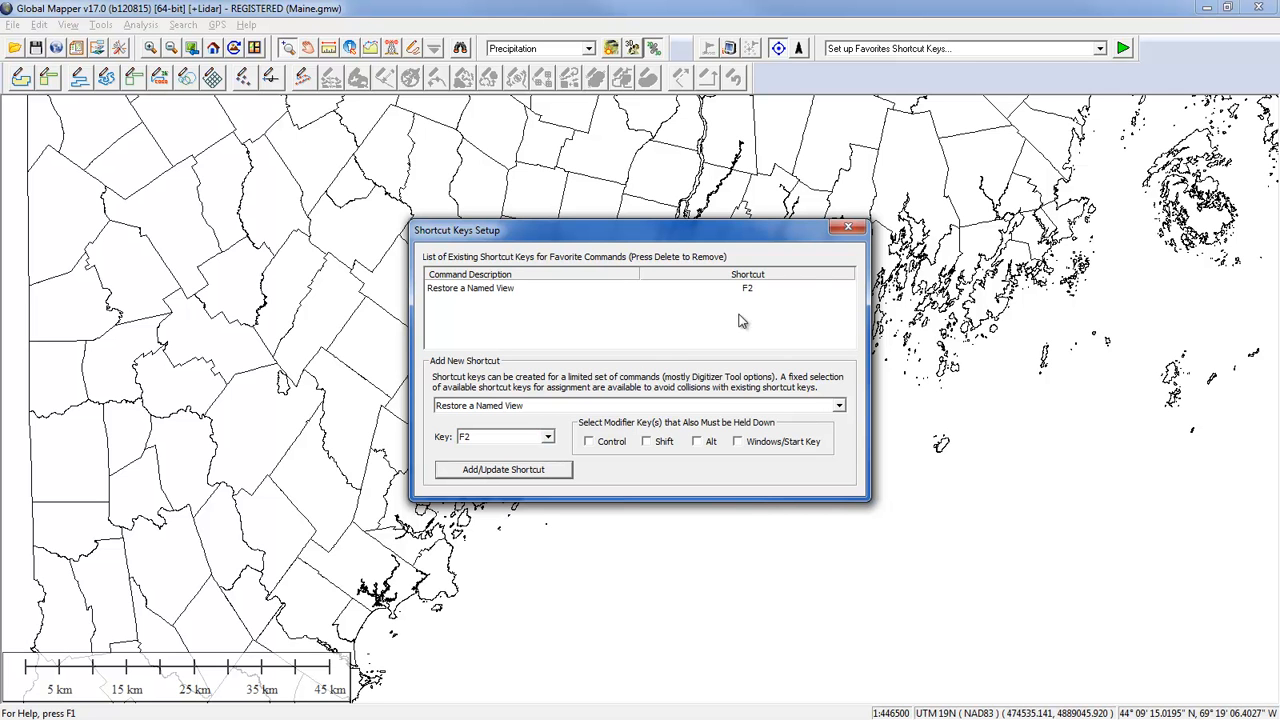
pyautogui.click(848, 230)
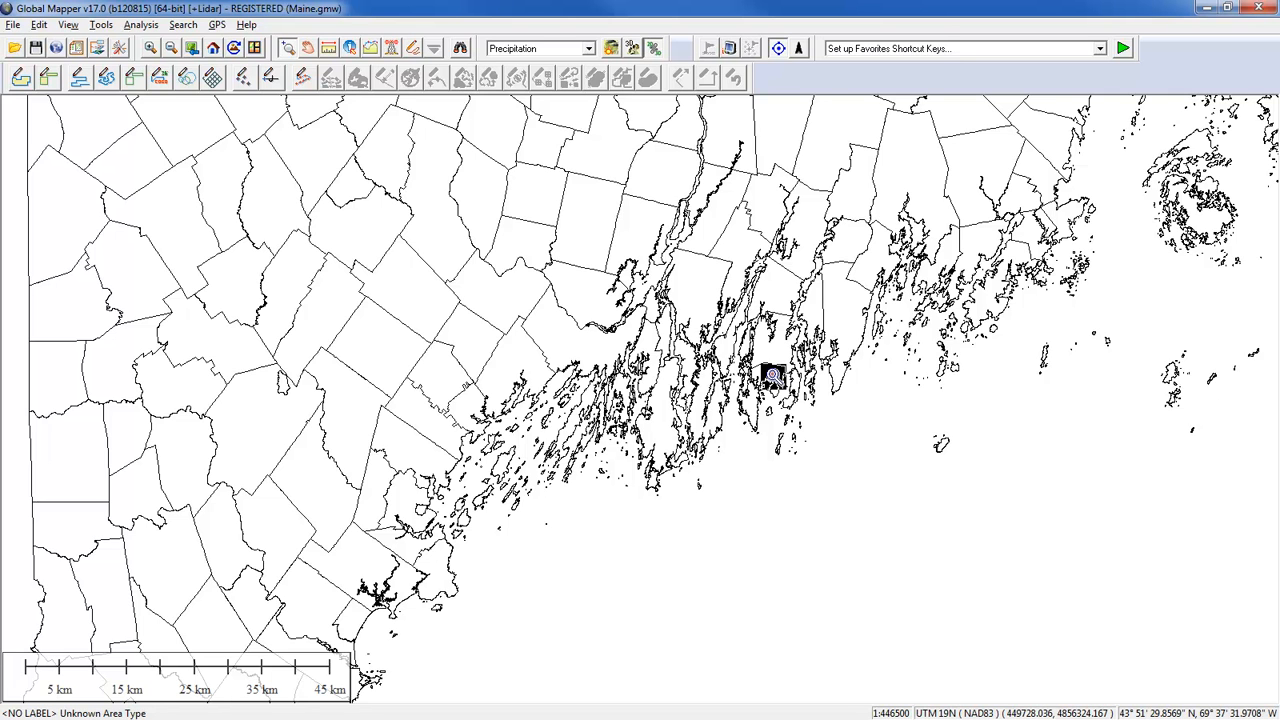
# Return to the full extent of Maine and use the new shortcut to restore the named view Portland
pyautogui.press('F2')
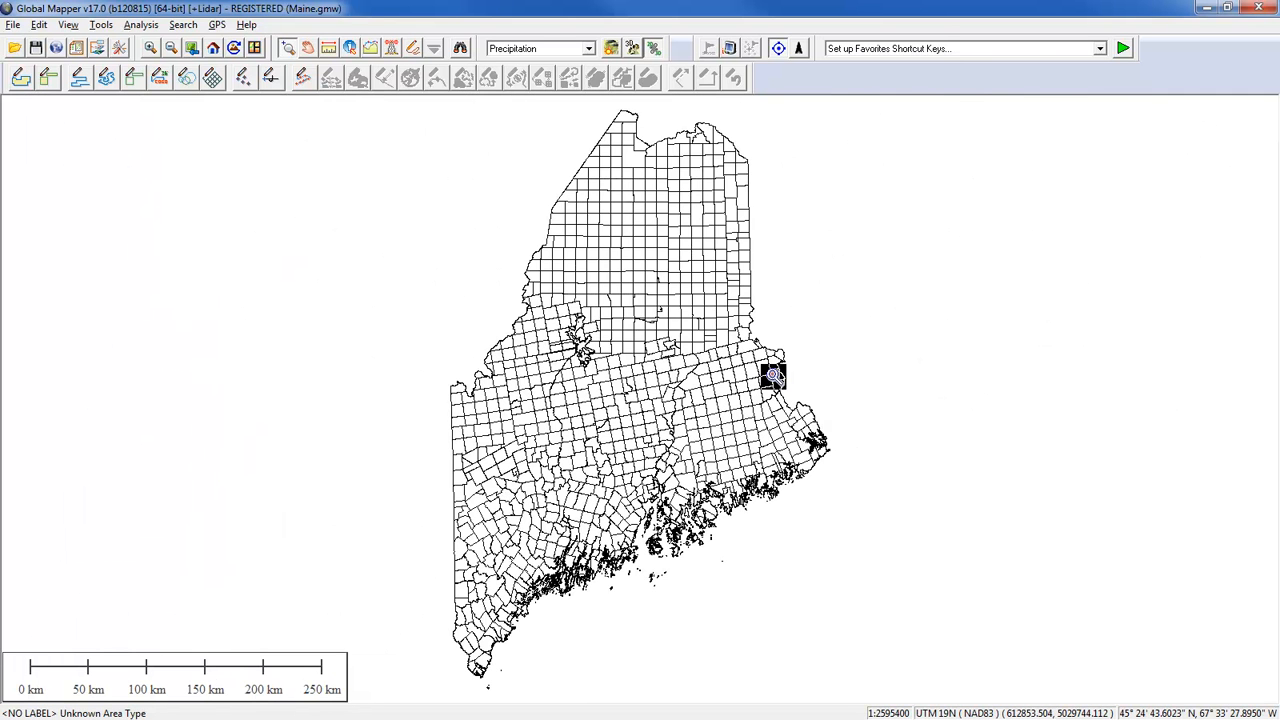
pyautogui.press('F3')
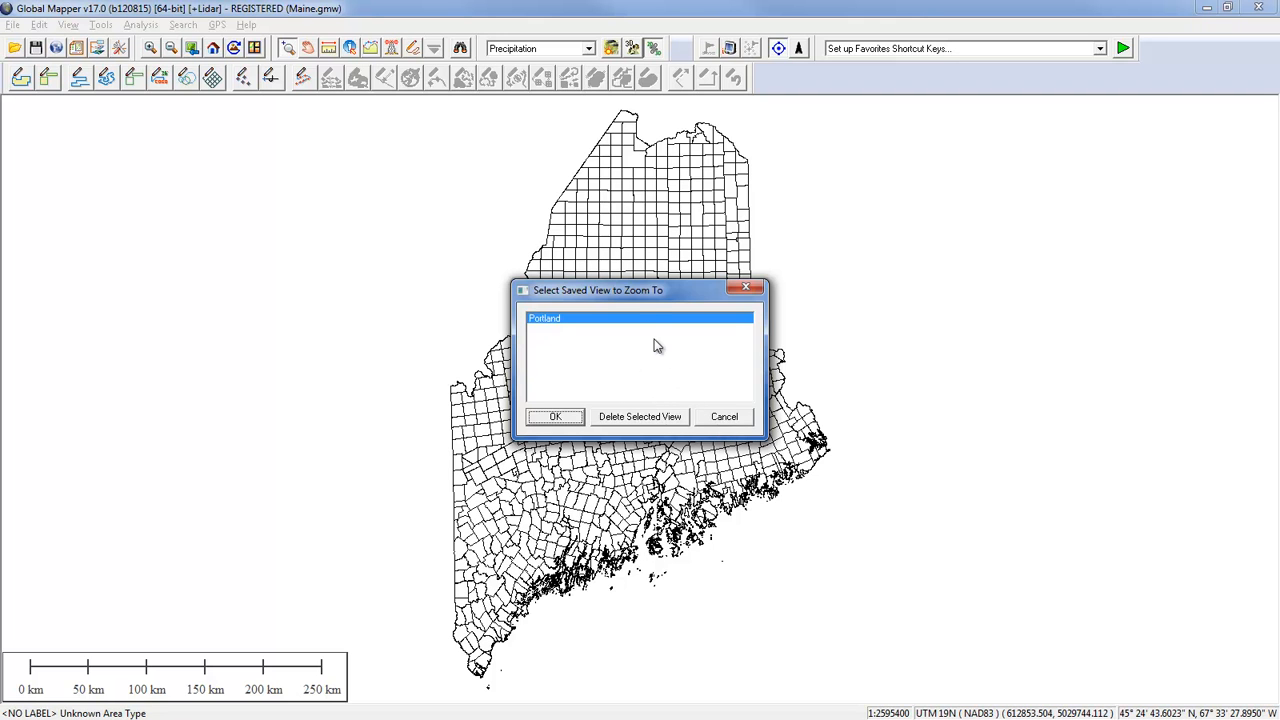
pyautogui.click(555, 418)
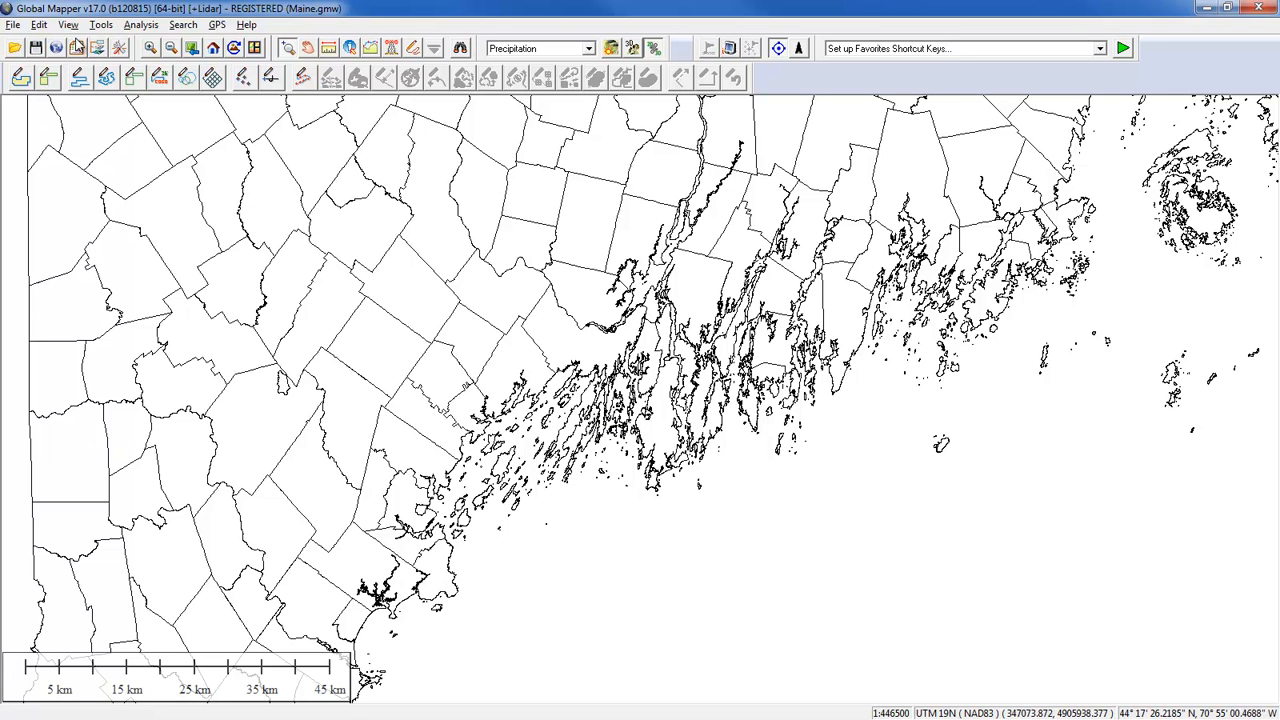
pyautogui.click(66, 30)
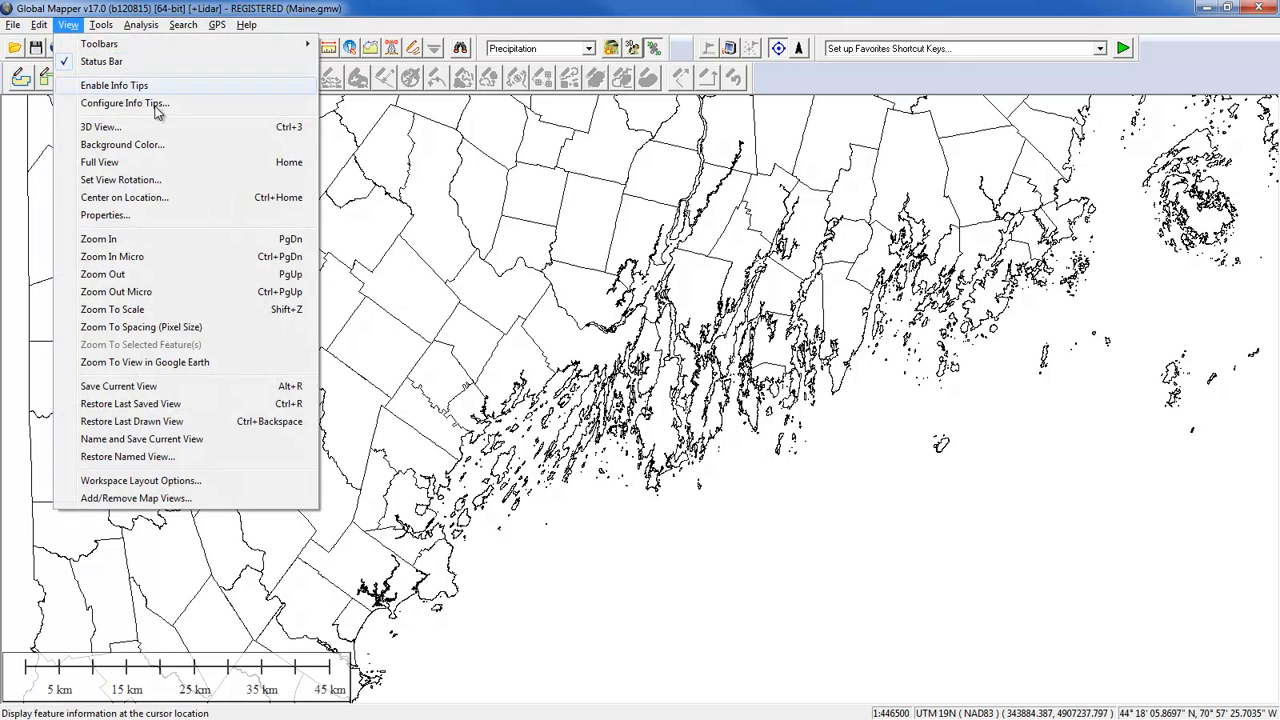
pyautogui.click(266, 405)
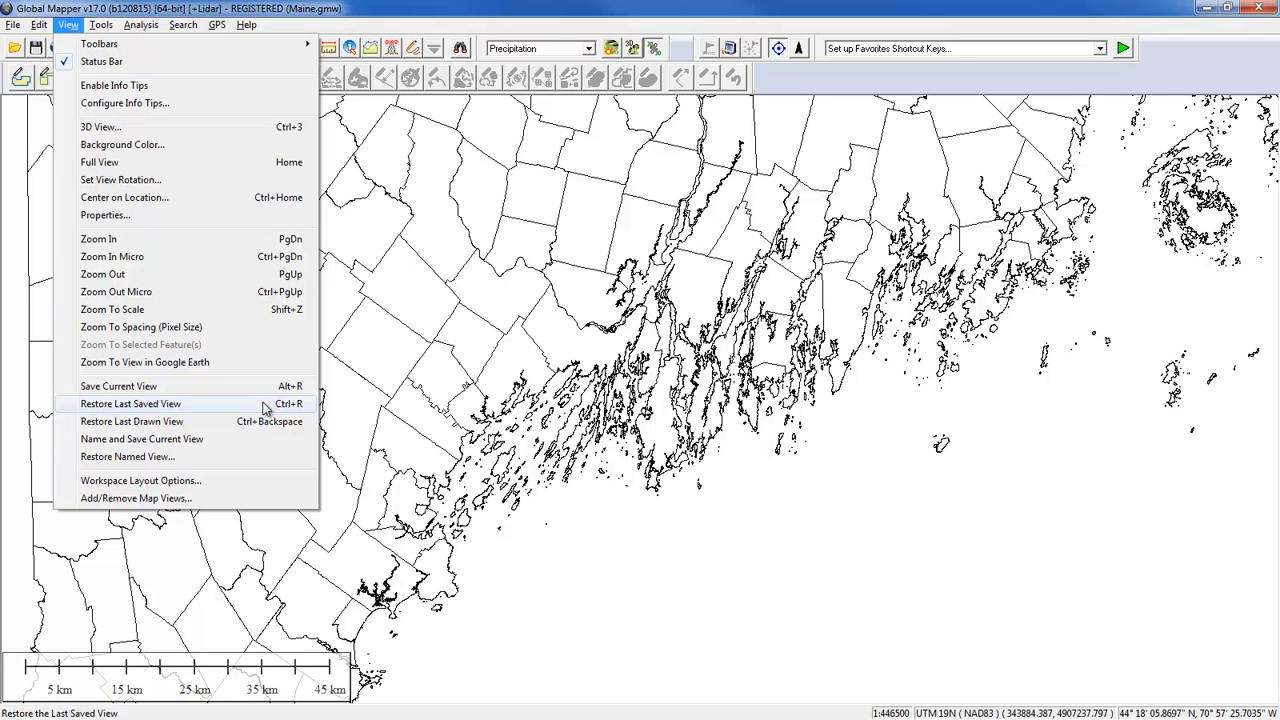
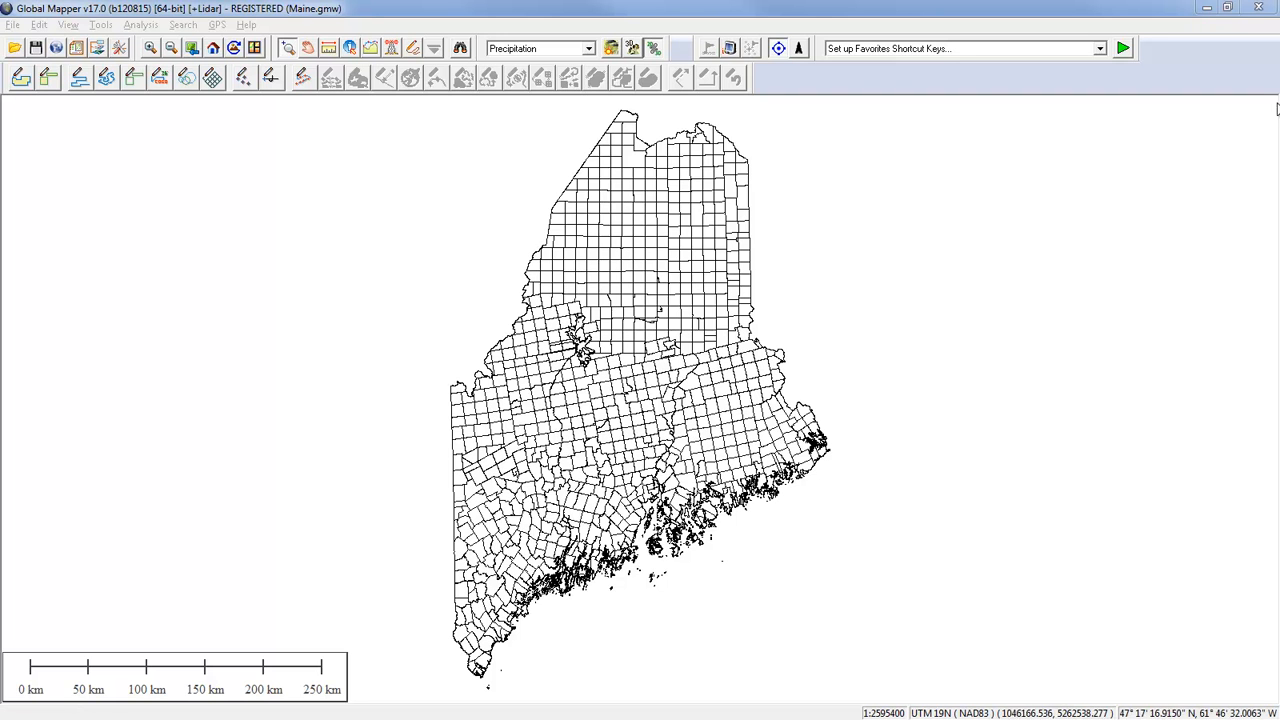
# Inspect the feature information of one town area in central Maine and another near the southern coast
pyautogui.click(350, 49)
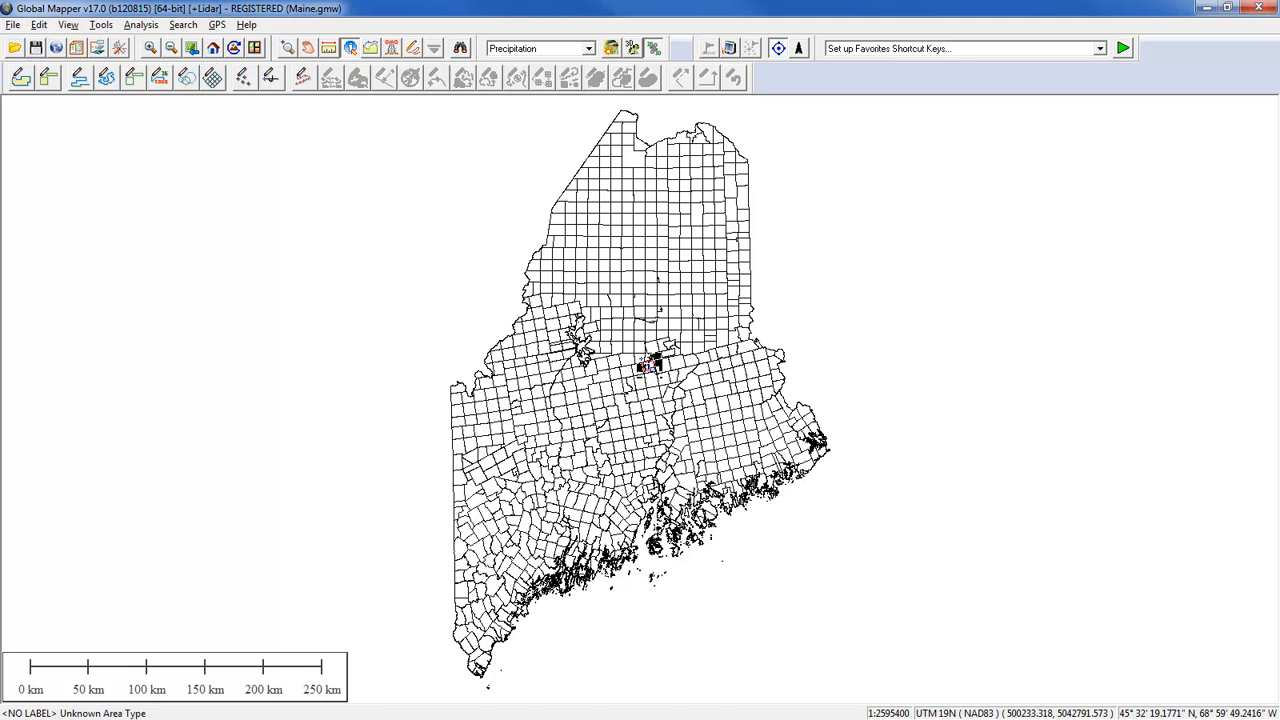
pyautogui.click(640, 361)
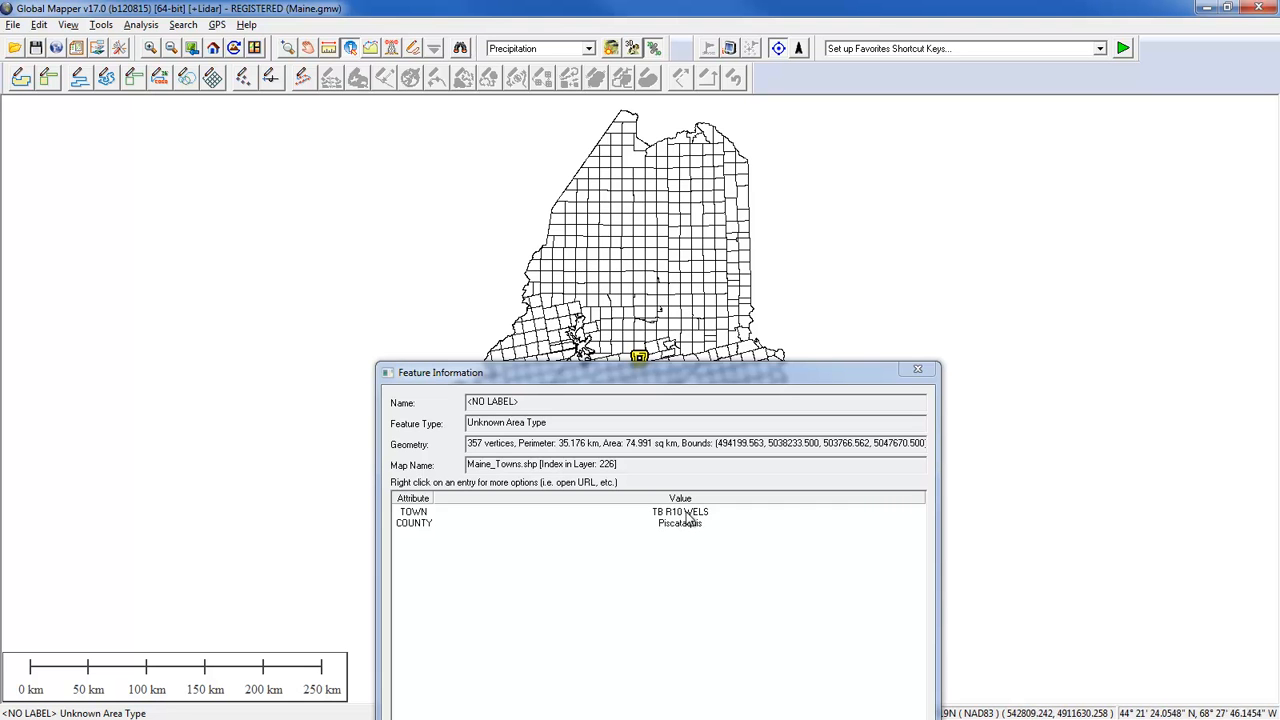
pyautogui.click(684, 381)
pyautogui.moveTo(684, 381); pyautogui.dragTo(684, 258)
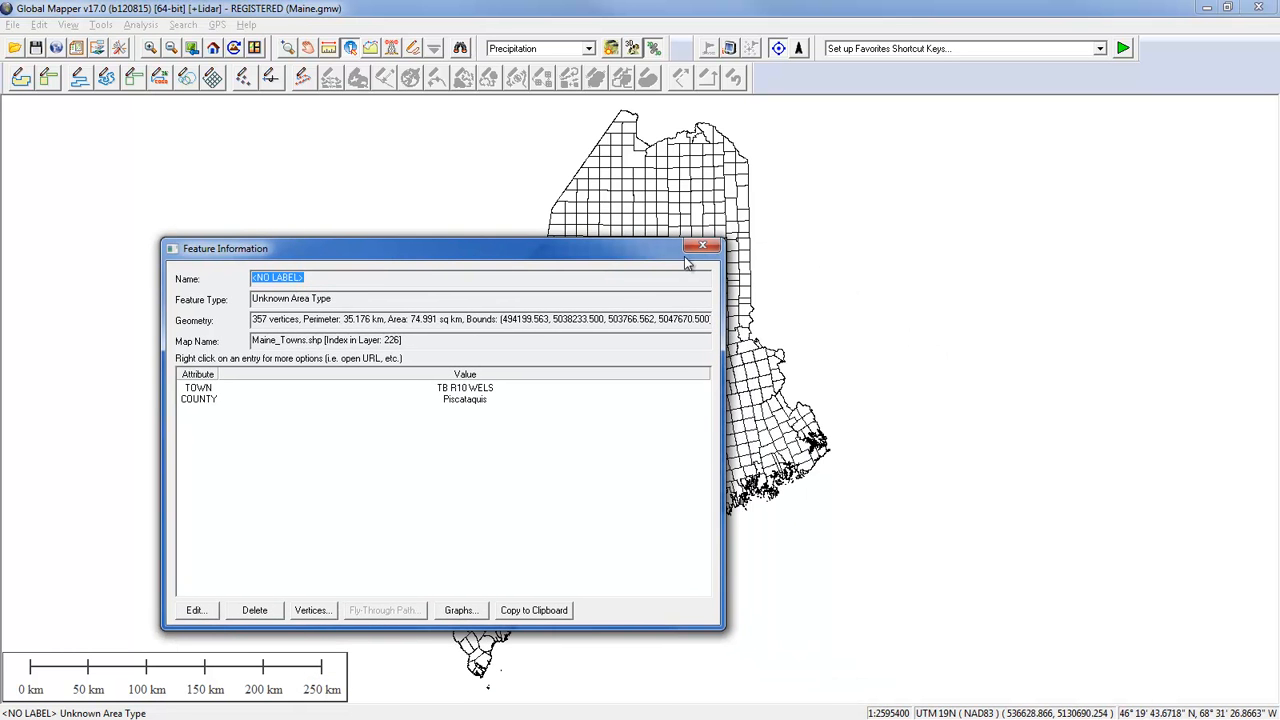
pyautogui.press('Escape')
pyautogui.click(590, 530)
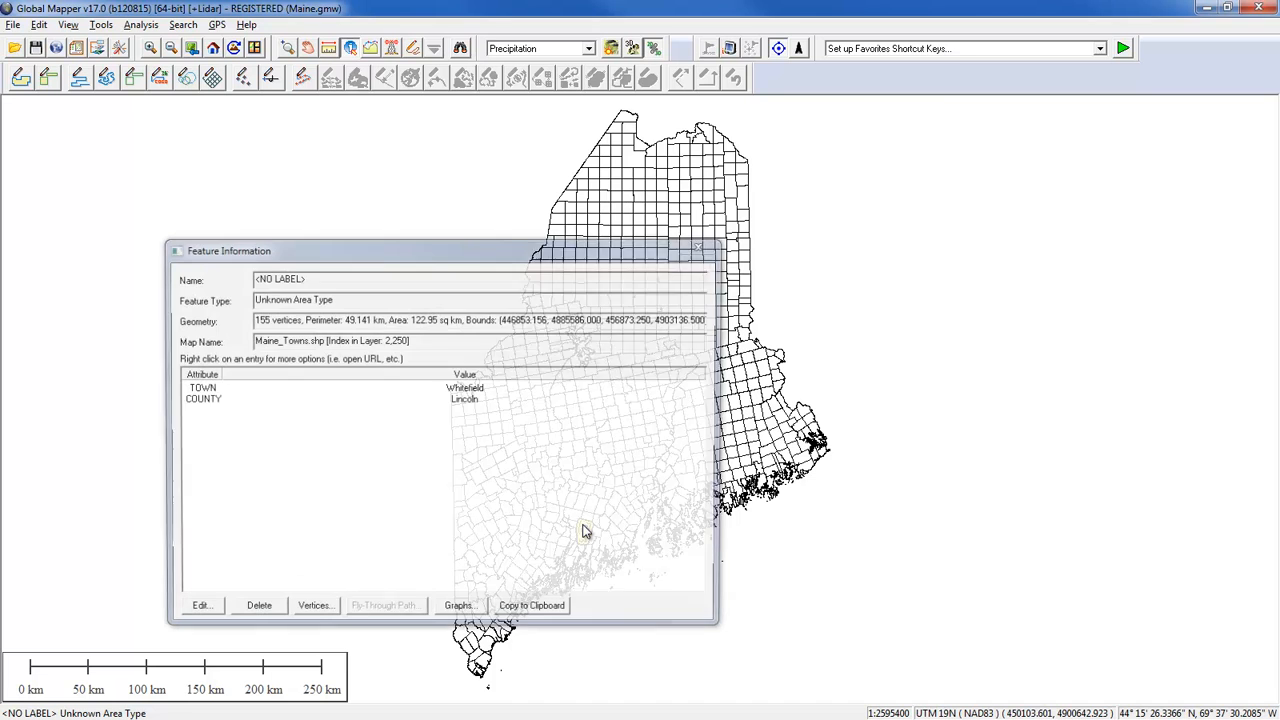
pyautogui.click(700, 245)
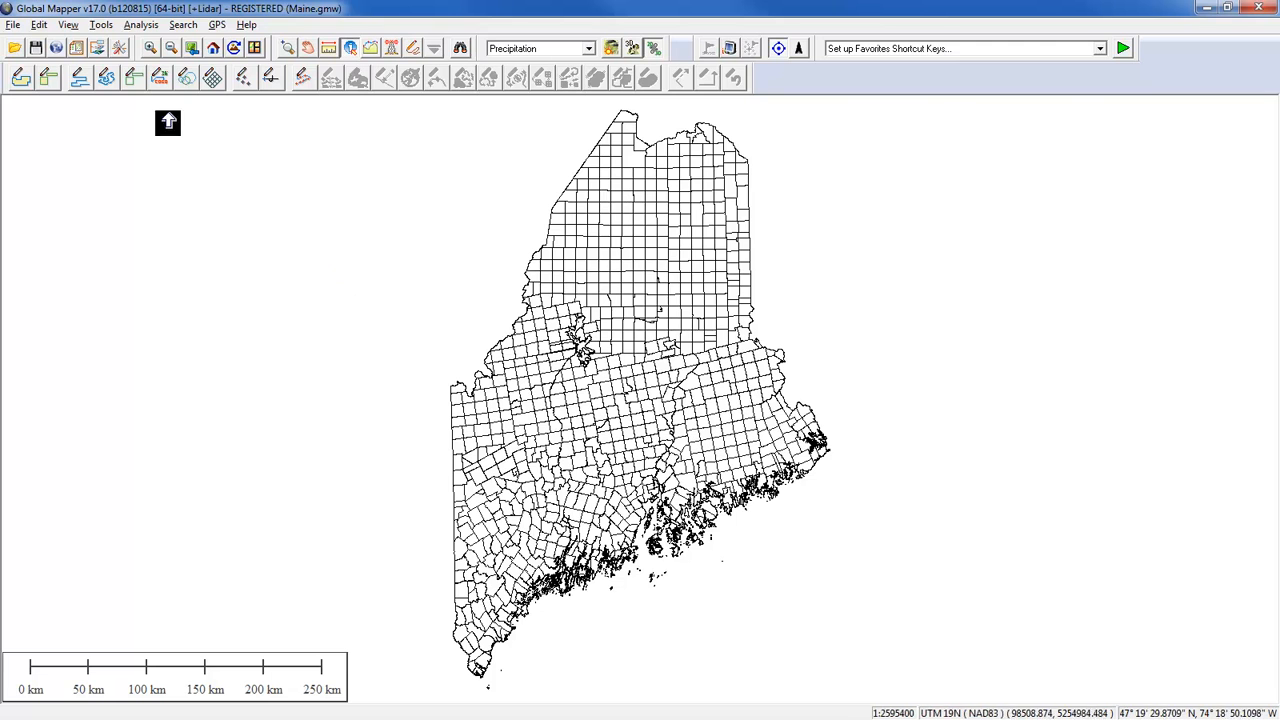
# Label the Maine_Towns.shp features with their TOWN attribute value and save the new attribute-based label as the default label
pyautogui.click(97, 48)
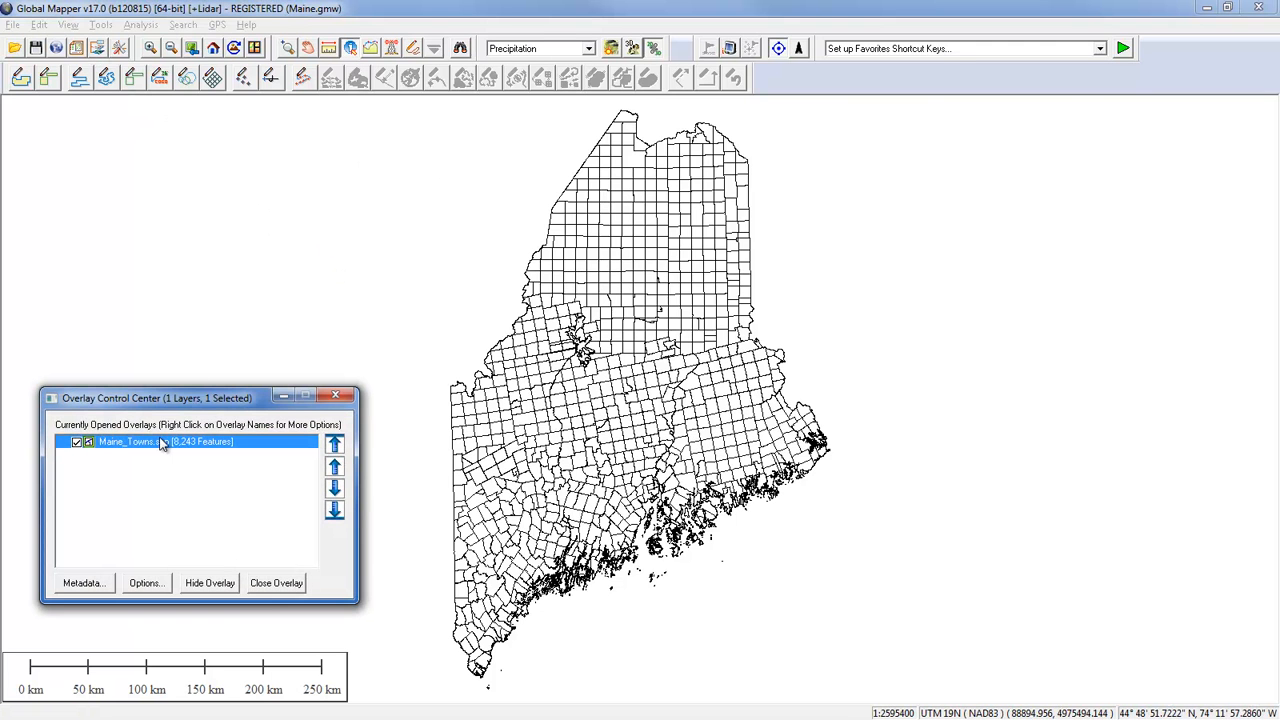
pyautogui.click(146, 583)
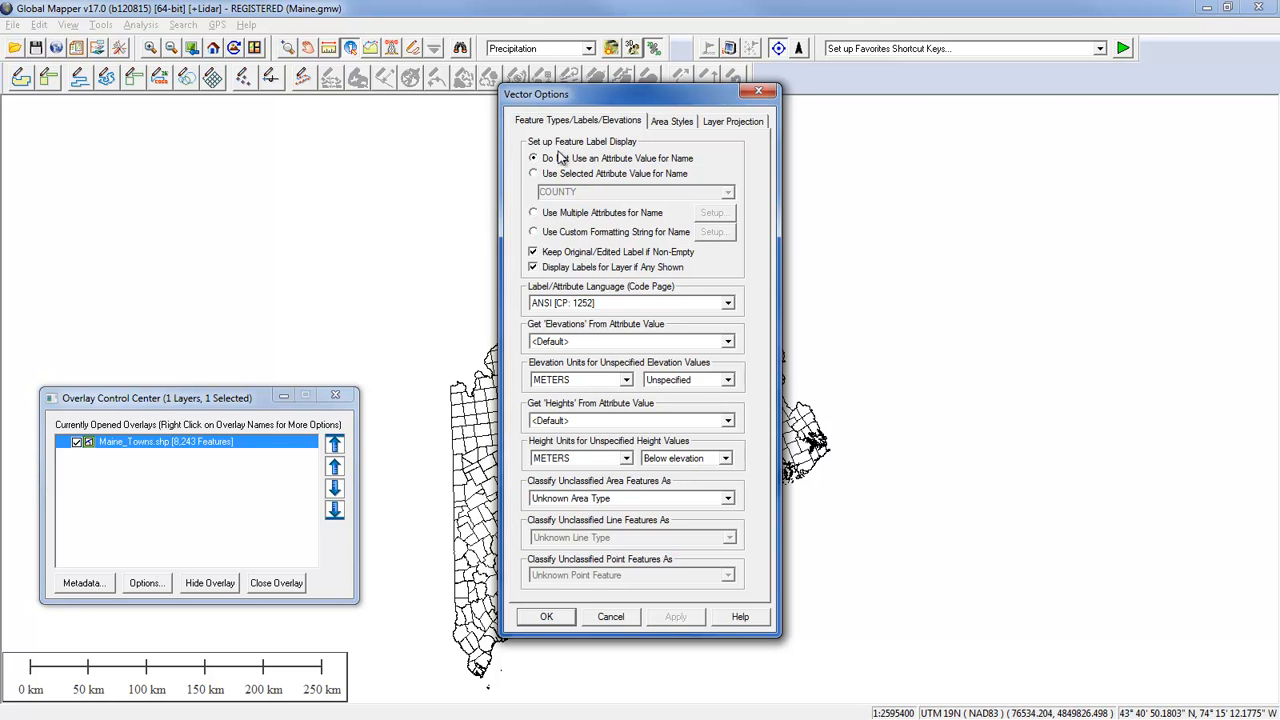
pyautogui.click(535, 175)
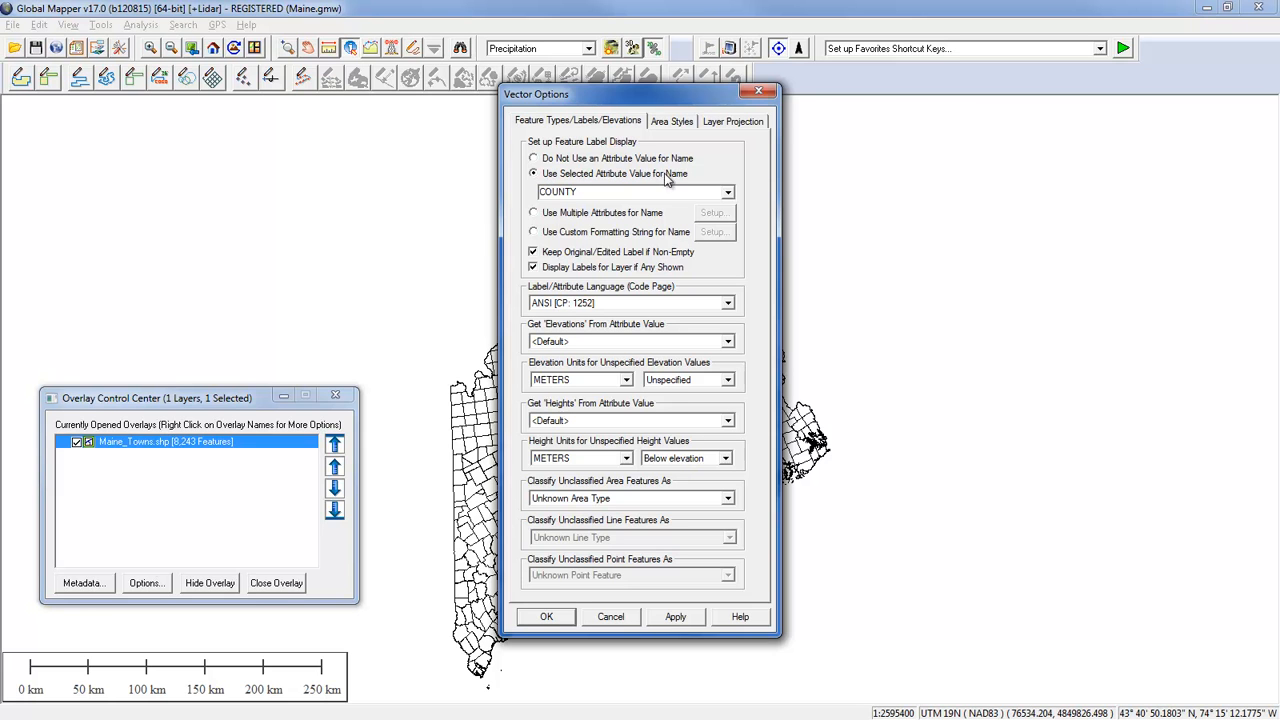
pyautogui.click(729, 193)
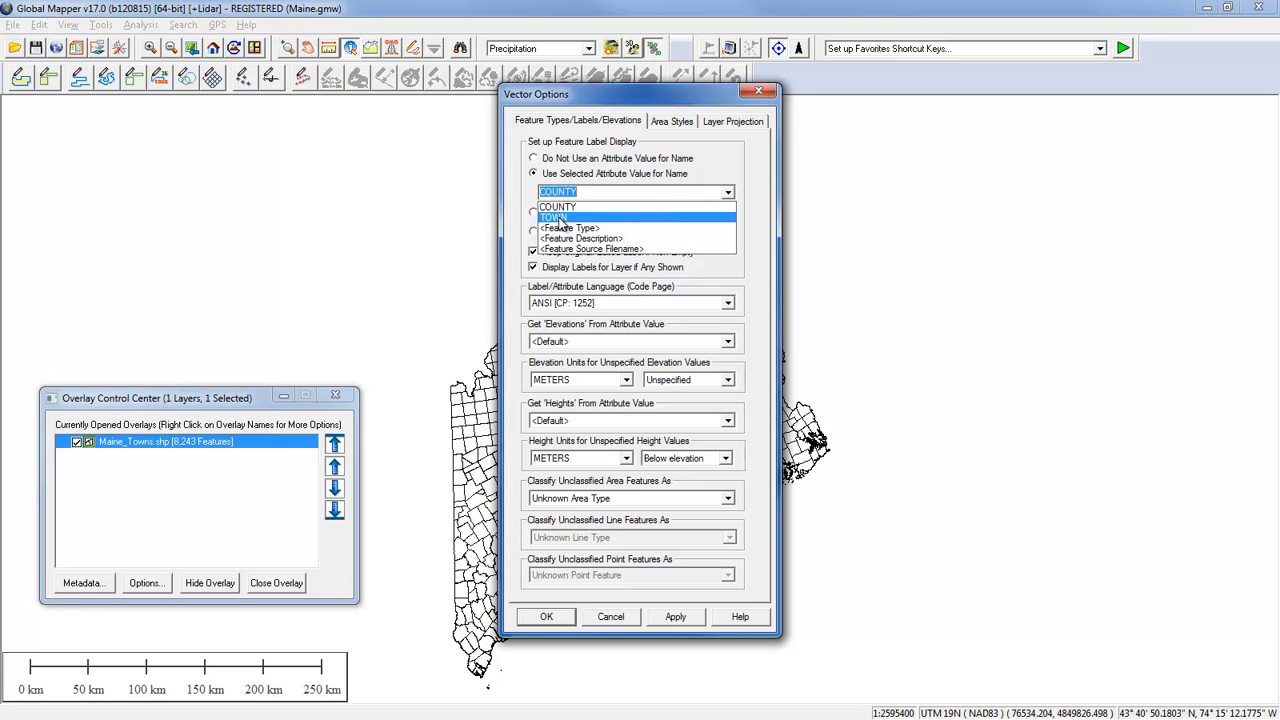
pyautogui.click(561, 218)
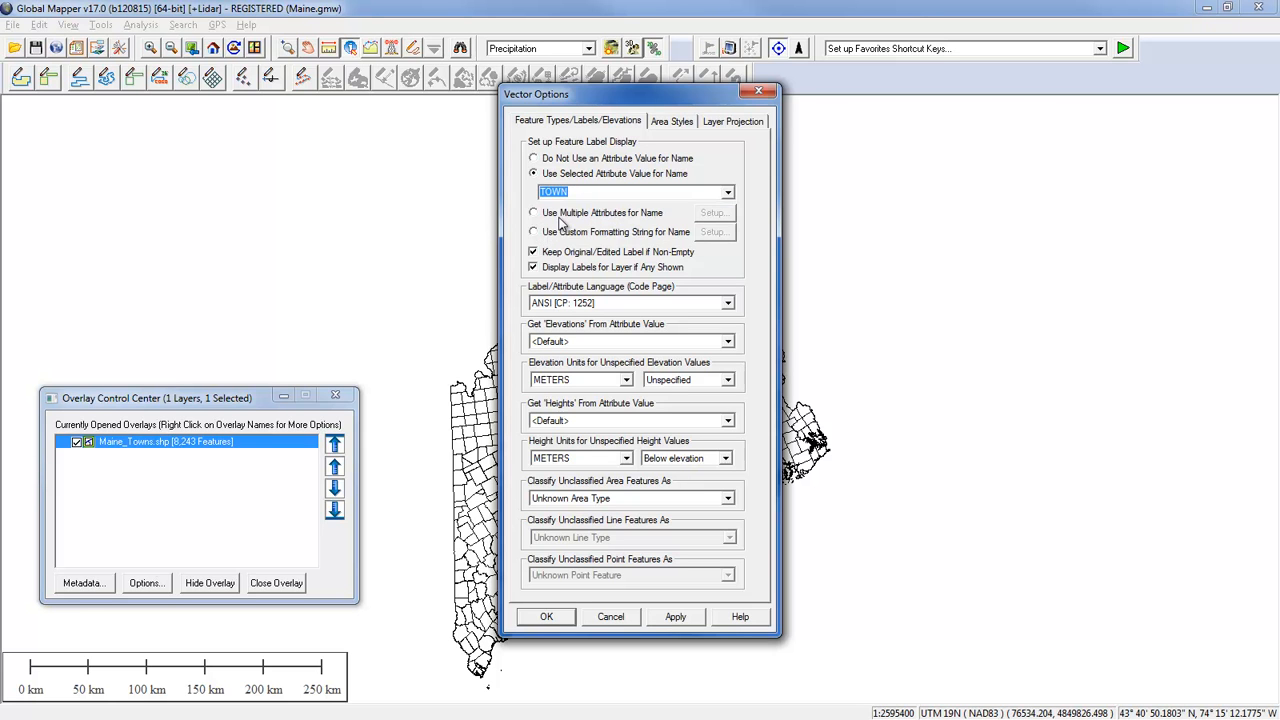
pyautogui.click(547, 617)
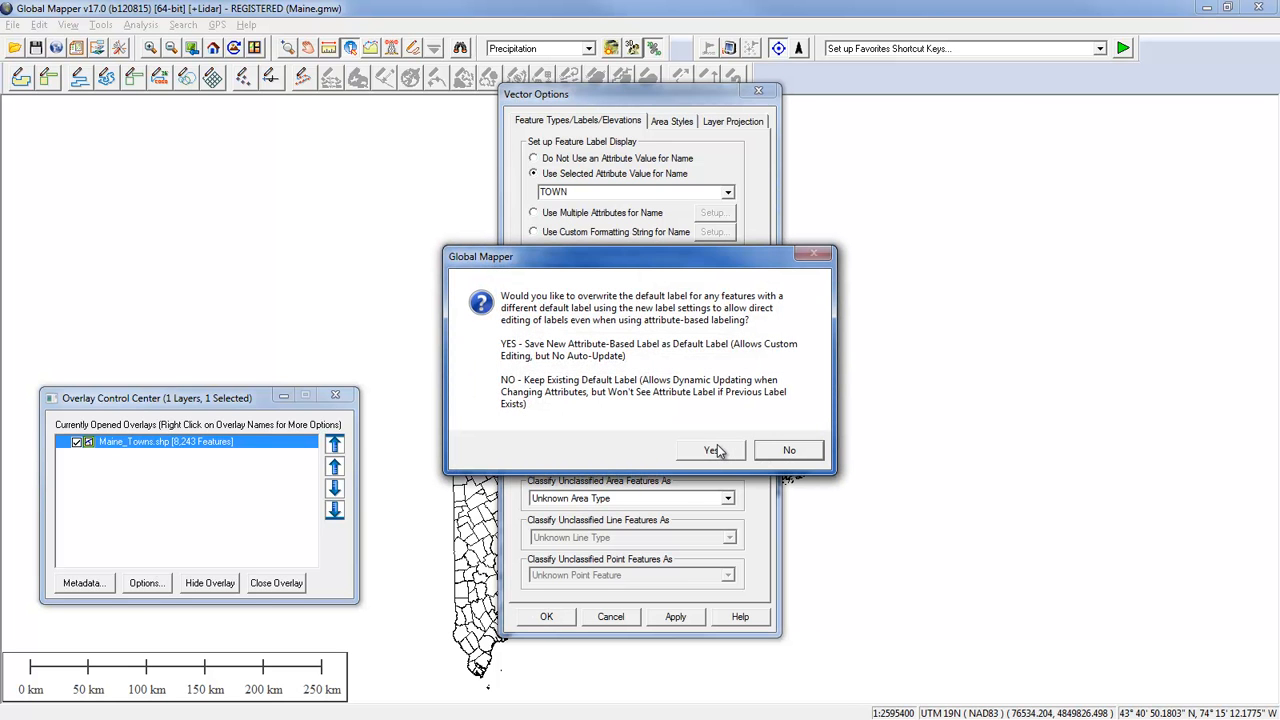
pyautogui.click(711, 451)
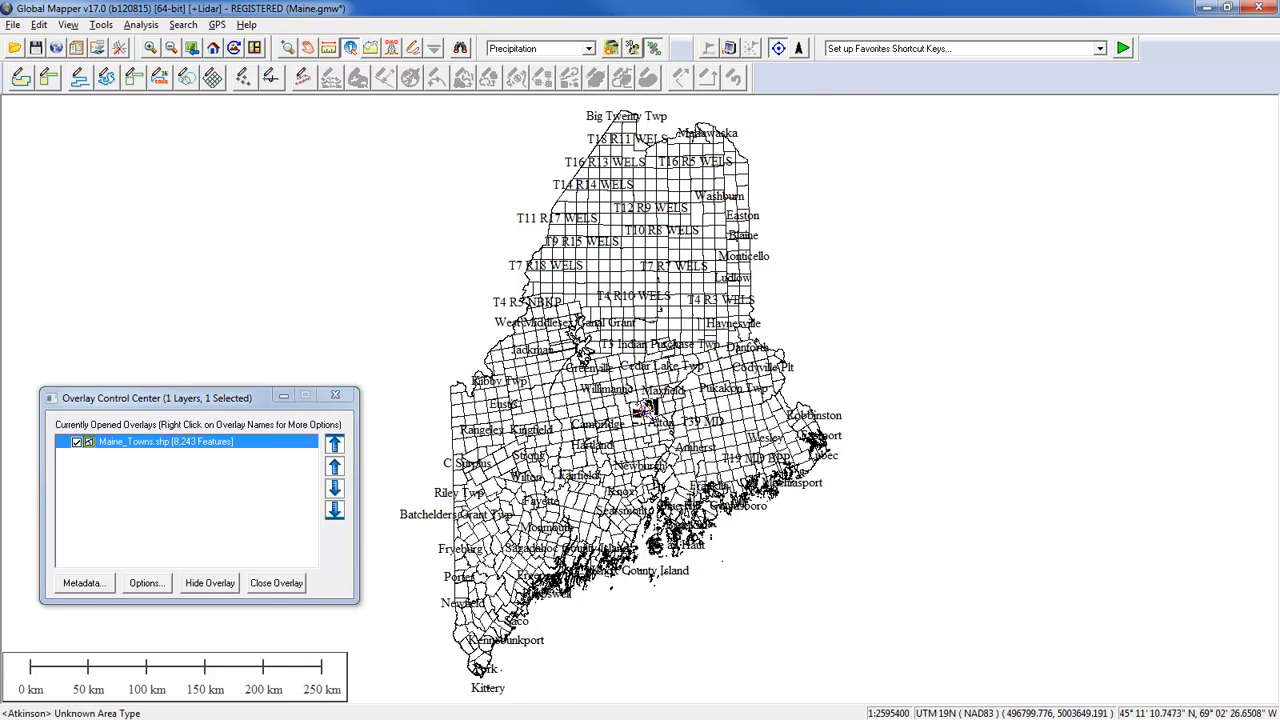
# Examine how the town labels display at different scales by zooming in around Atkinson and back out to the whole state
pyautogui.scroll(2, 645, 410)
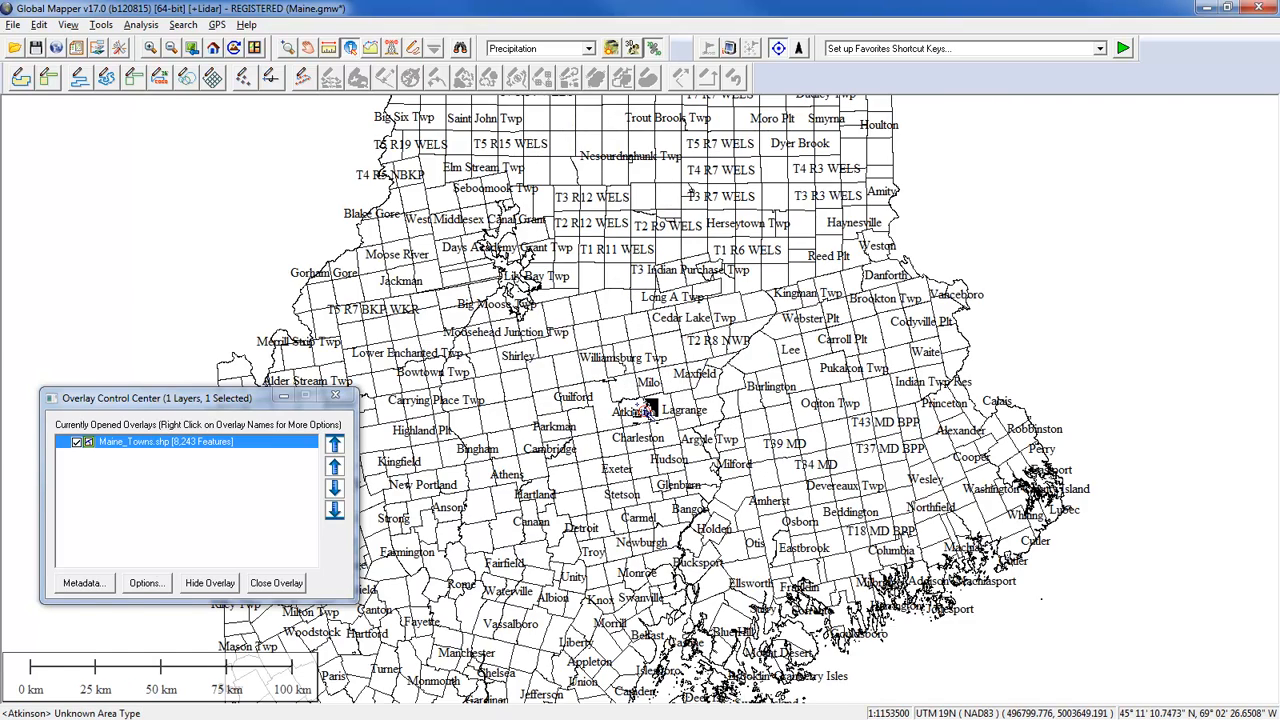
pyautogui.scroll(1, 645, 410)
pyautogui.scroll(3, 645, 410)
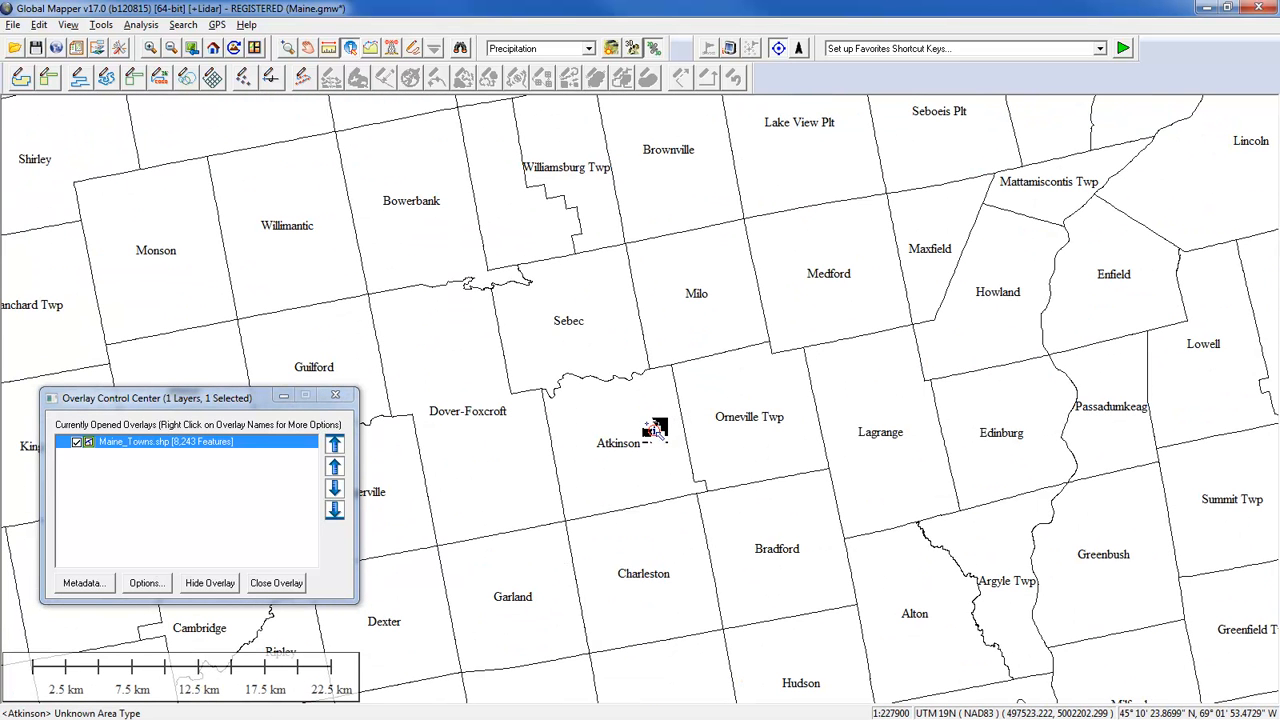
pyautogui.scroll(-3, 655, 428)
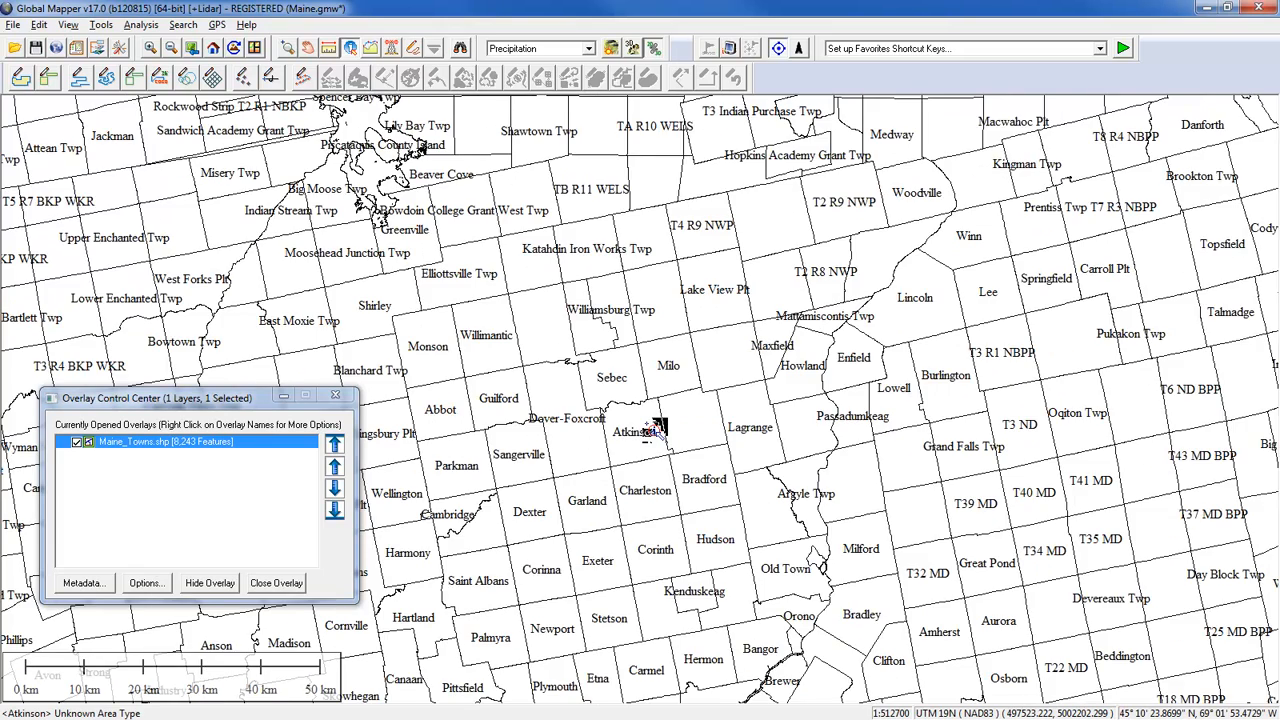
pyautogui.scroll(-1, 655, 428)
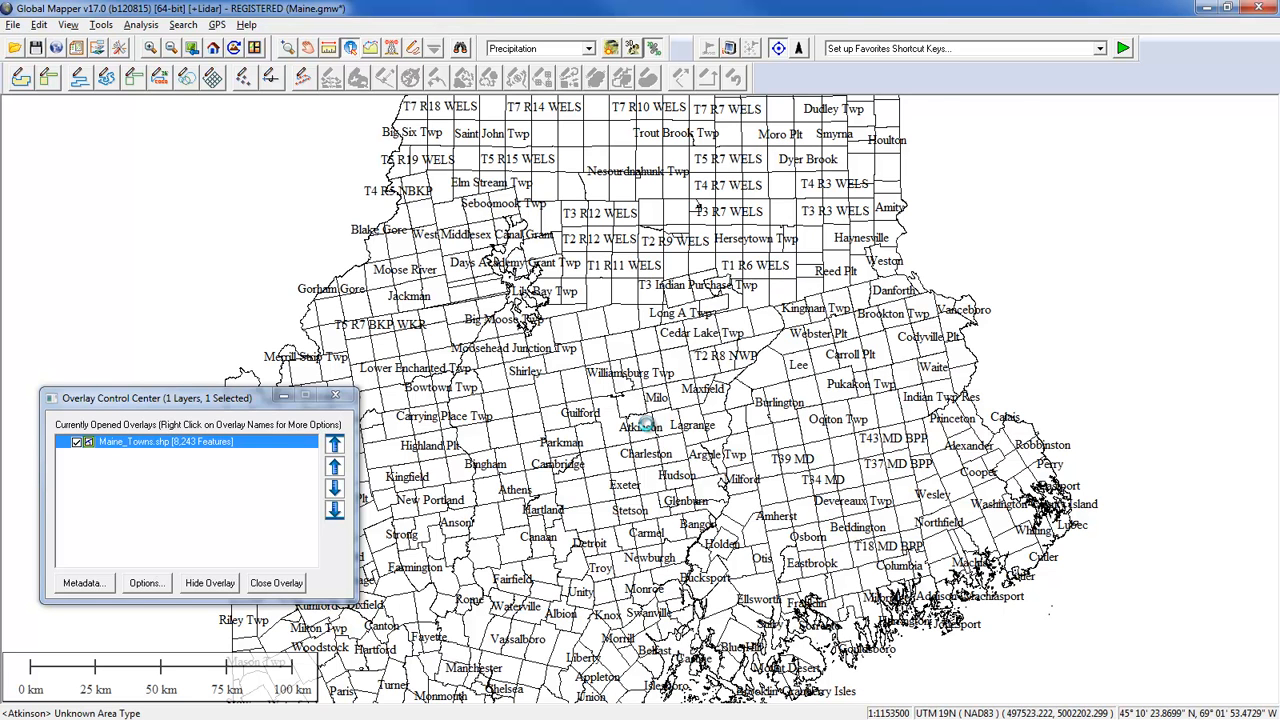
pyautogui.scroll(-1, 657, 428)
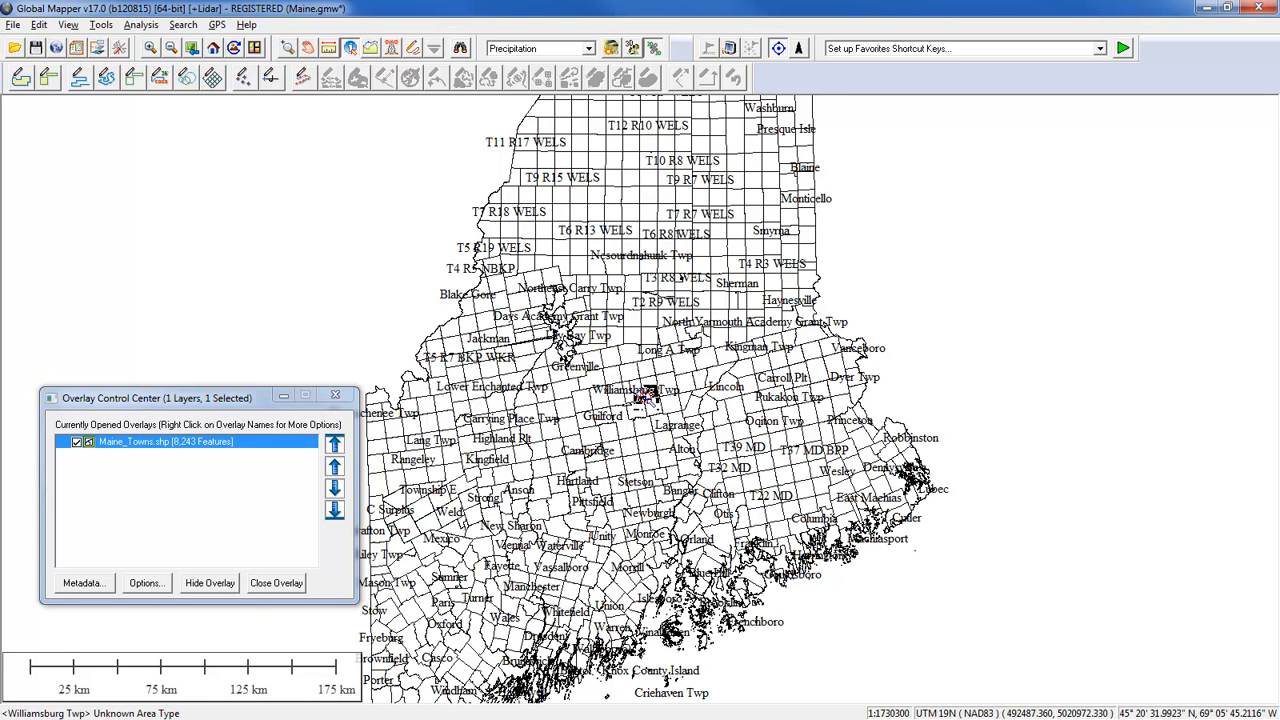
pyautogui.scroll(-1, 645, 395)
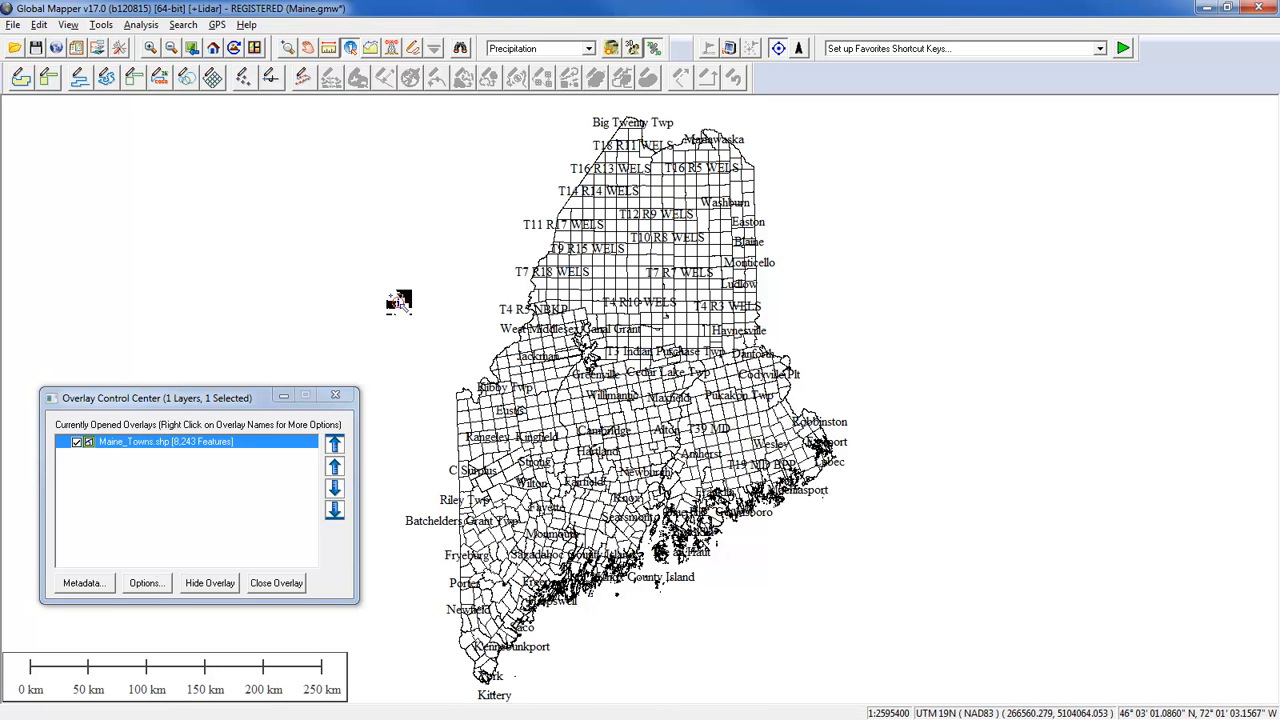
# Enable Always Display All Labels in the vector display configuration and apply it to the whole Maine map
pyautogui.click(119, 48)
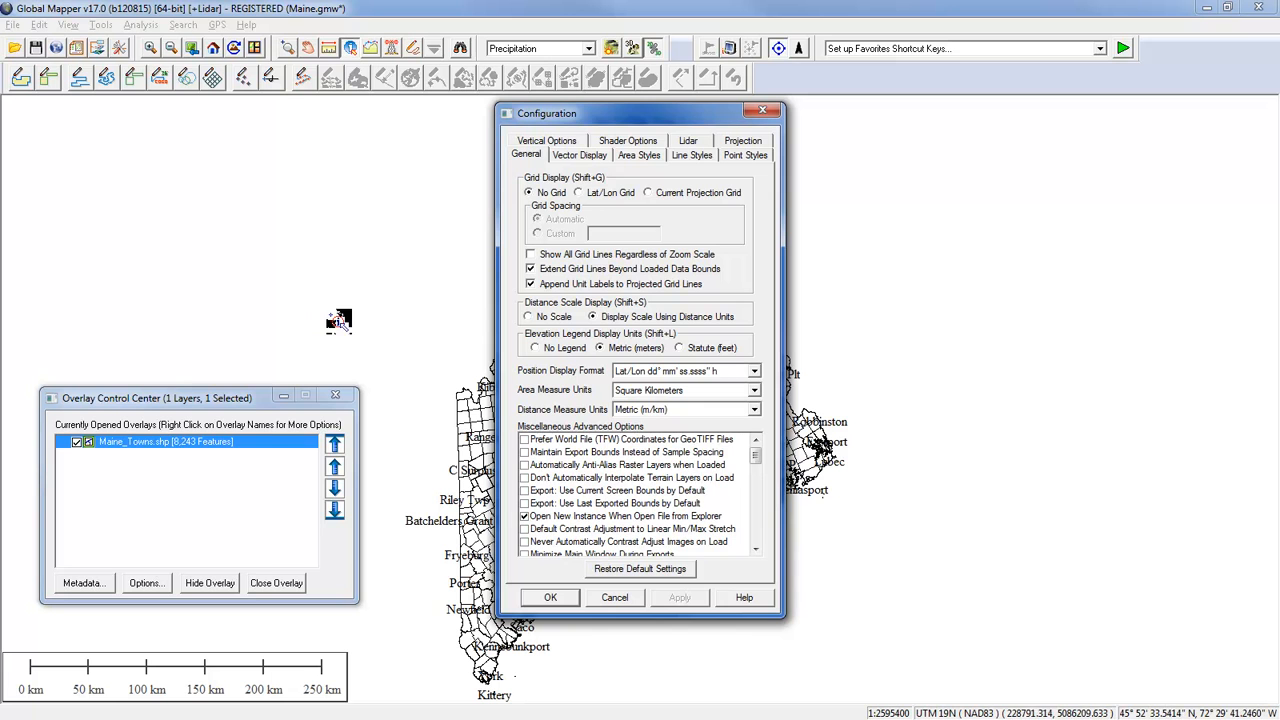
pyautogui.click(581, 158)
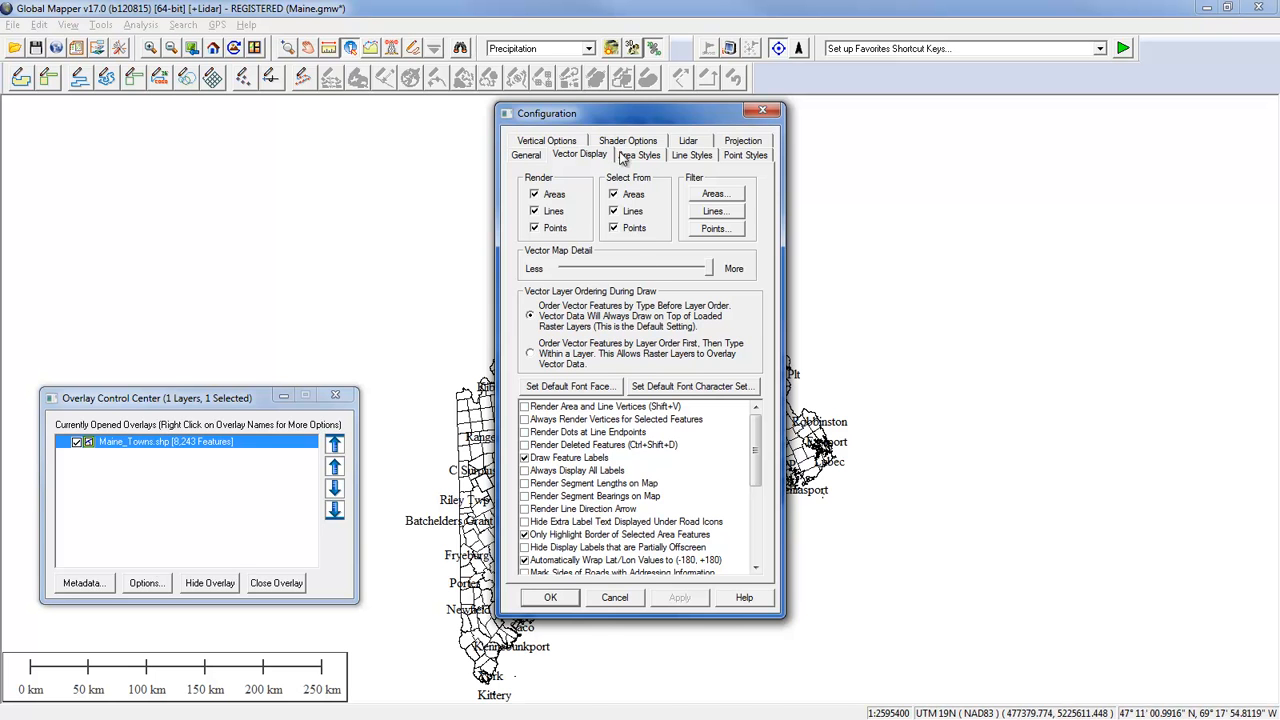
pyautogui.moveTo(617, 123); pyautogui.dragTo(988, 148)
pyautogui.click(897, 496)
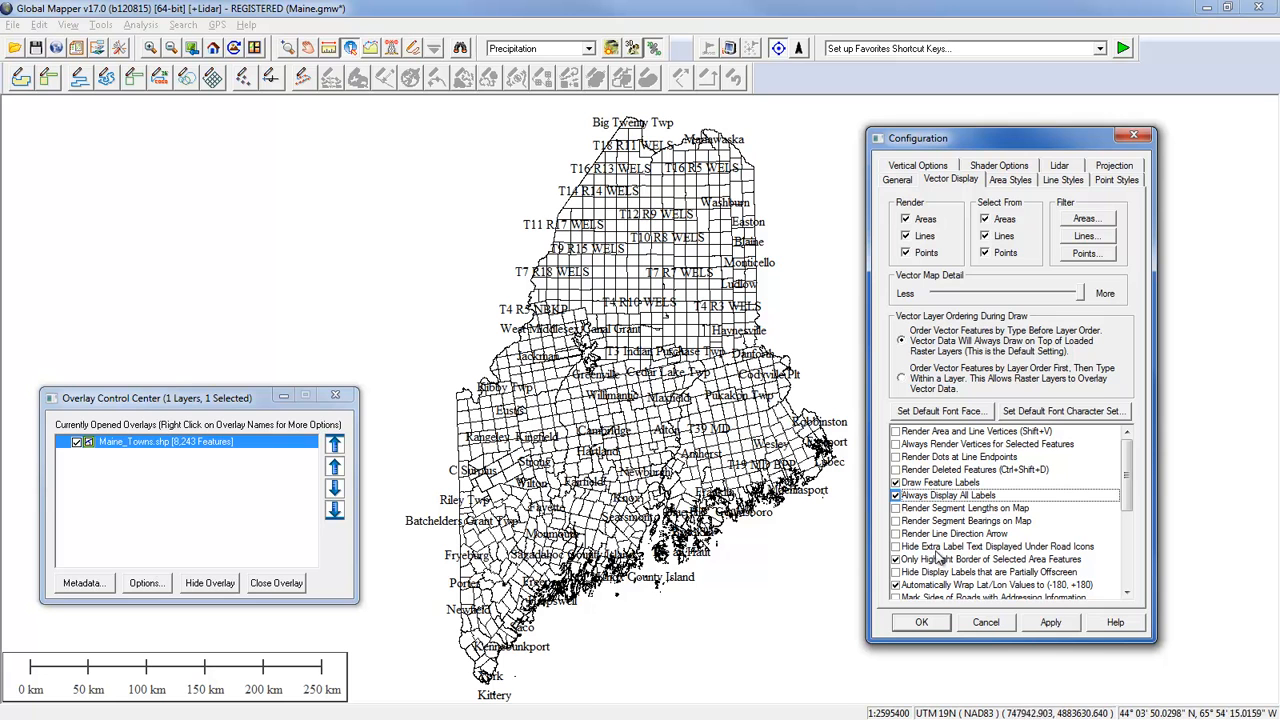
pyautogui.click(1049, 623)
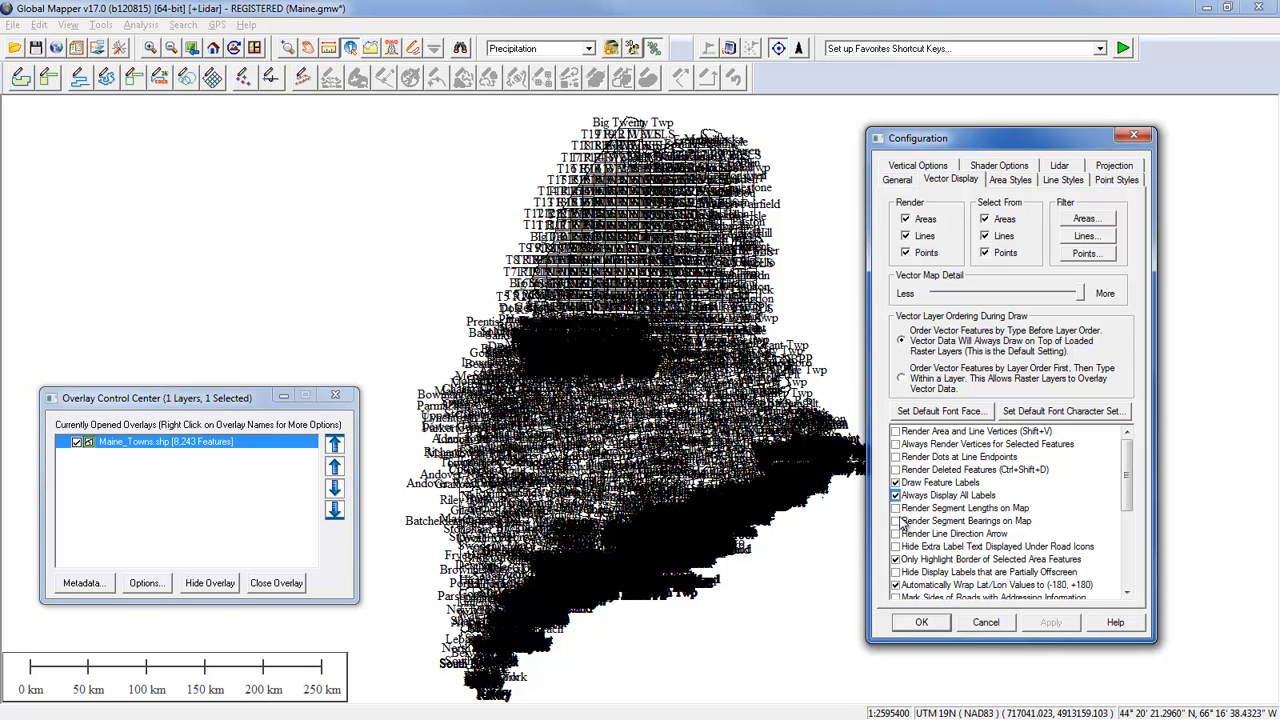
# Turn Always Display All Labels back off, apply the change, and close the configuration
pyautogui.click(896, 495)
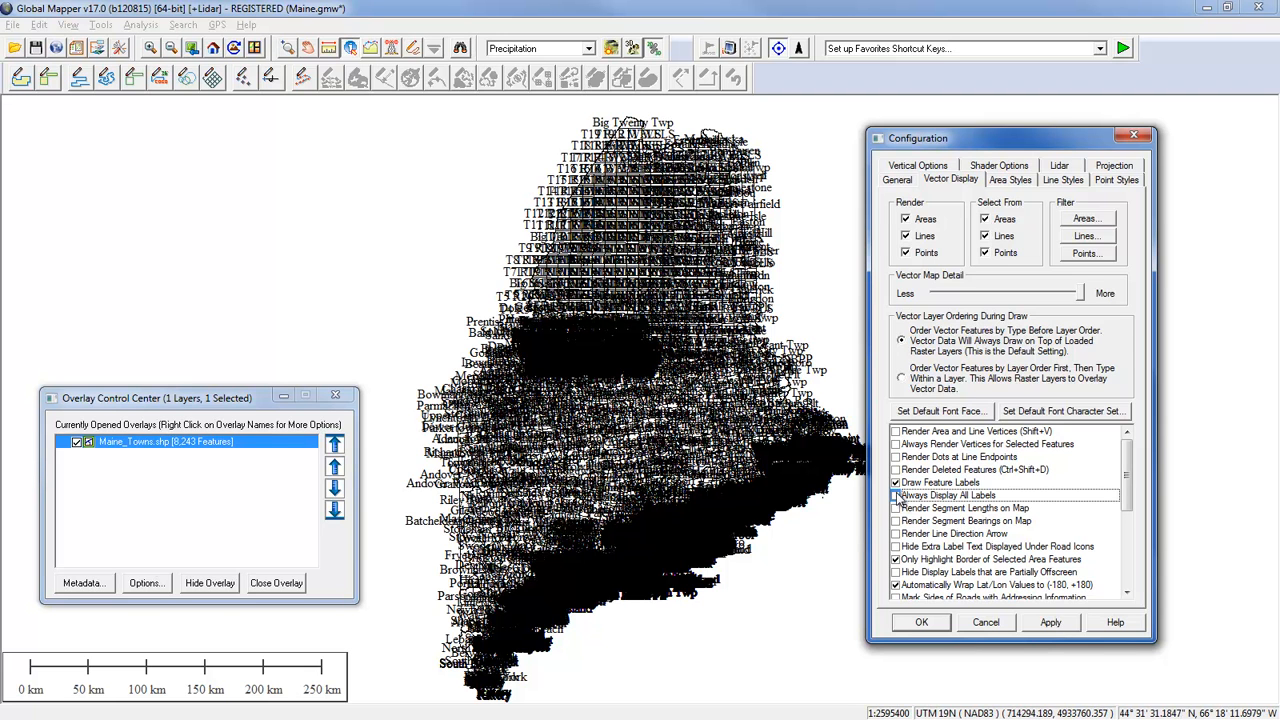
pyautogui.click(1055, 623)
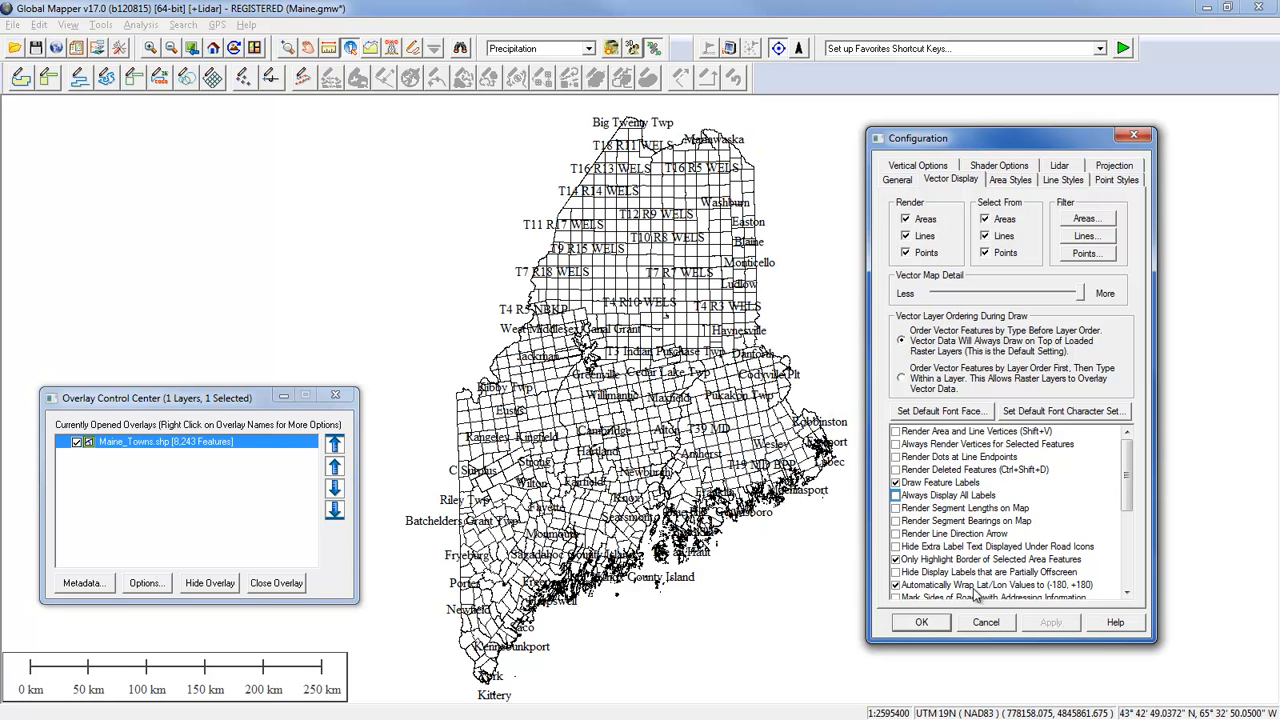
pyautogui.click(1133, 138)
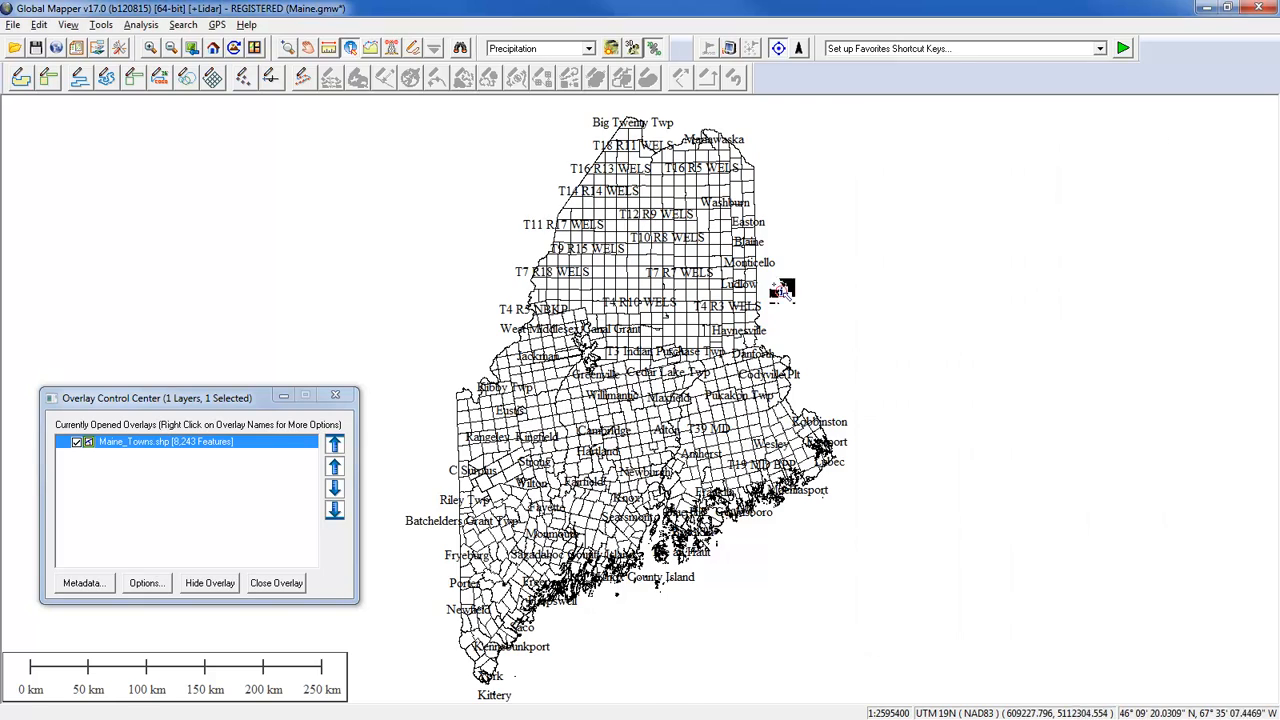
# Examine the town labels at close range from the Herseytown Twp area southwest to Old Town, Bangor and Brewer
pyautogui.scroll(2, 690, 322)
pyautogui.scroll(2, 690, 322)
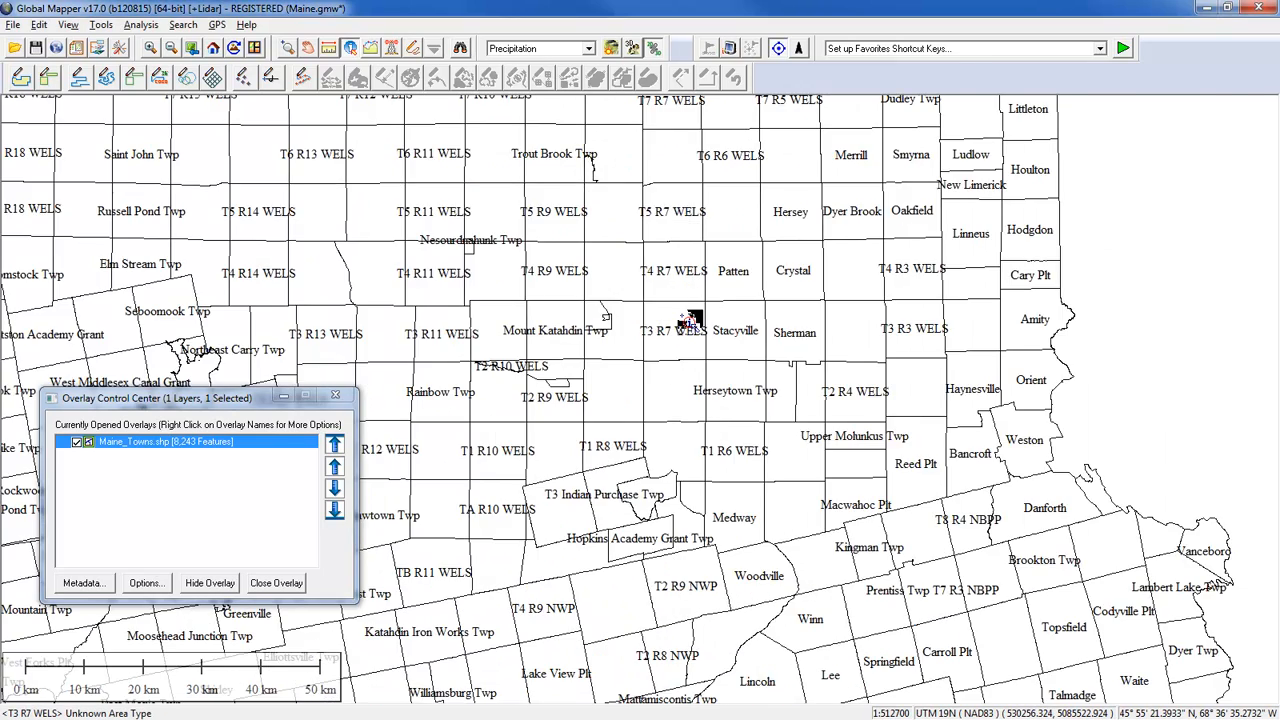
pyautogui.scroll(1, 866, 442)
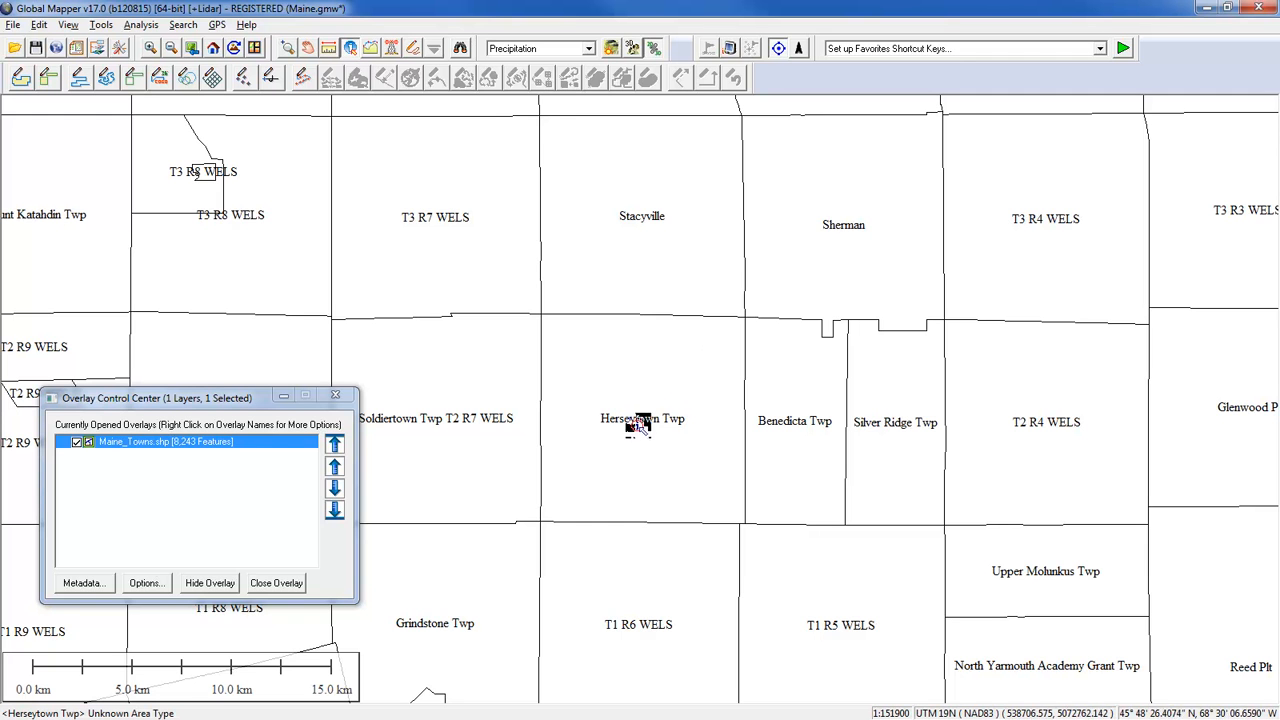
pyautogui.moveTo(889, 316); pyautogui.dragTo(600, 318)
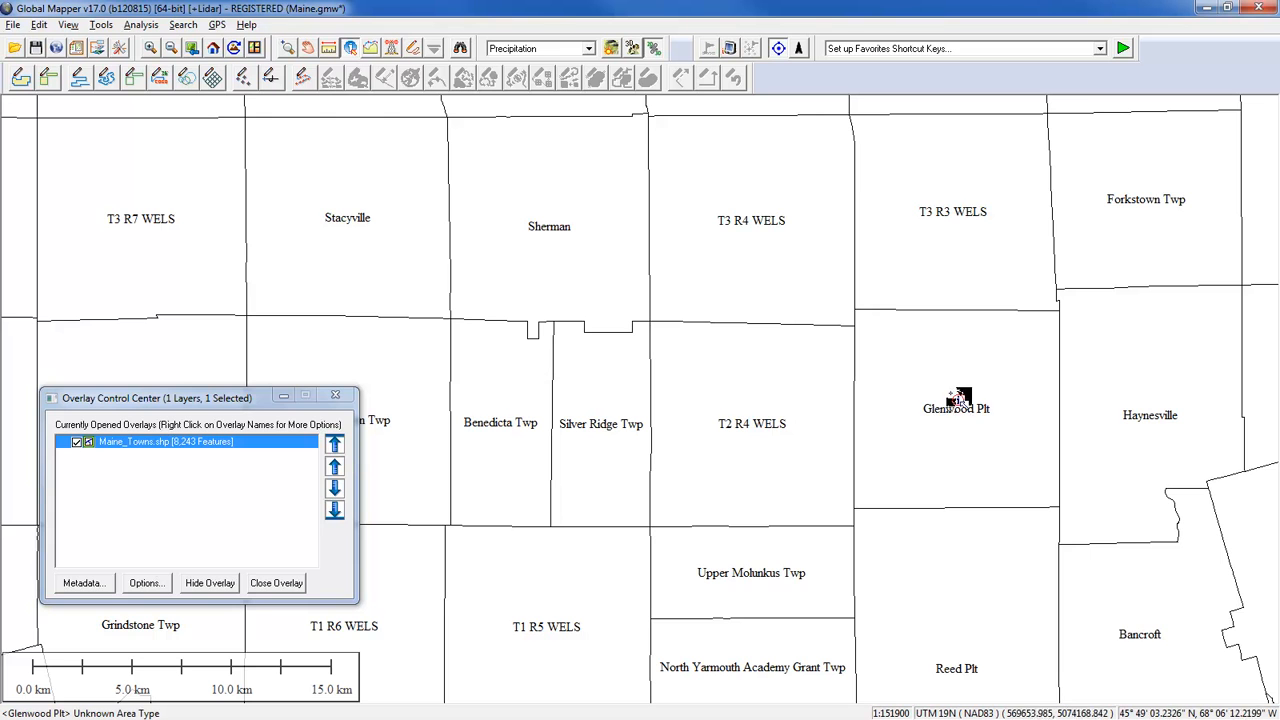
pyautogui.moveTo(944, 478); pyautogui.dragTo(808, 306)
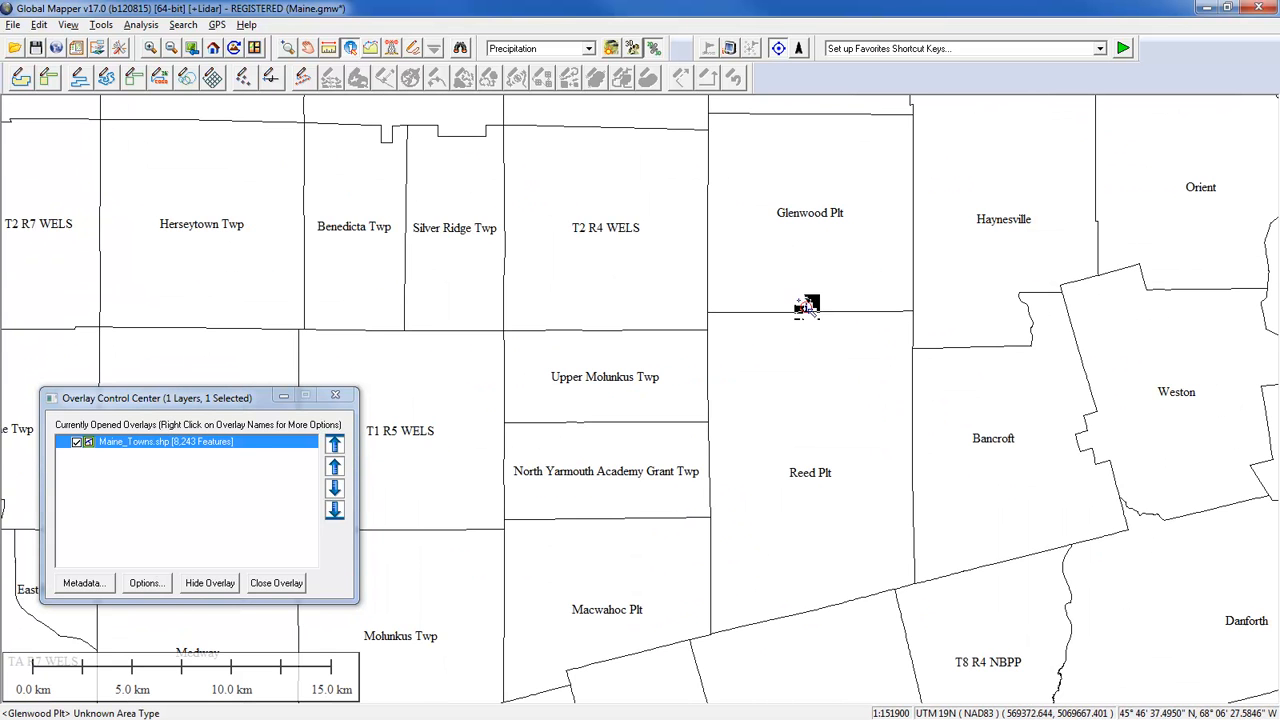
pyautogui.moveTo(809, 498); pyautogui.dragTo(732, 358)
pyautogui.moveTo(935, 483); pyautogui.dragTo(659, 286)
pyautogui.moveTo(826, 491); pyautogui.dragTo(857, 336)
pyautogui.scroll(-1, 846, 409)
pyautogui.moveTo(762, 514); pyautogui.dragTo(917, 326)
pyautogui.moveTo(719, 560); pyautogui.dragTo(962, 241)
pyautogui.scroll(1, 614, 521)
pyautogui.moveTo(614, 521); pyautogui.dragTo(866, 372)
pyautogui.moveTo(560, 523); pyautogui.dragTo(859, 252)
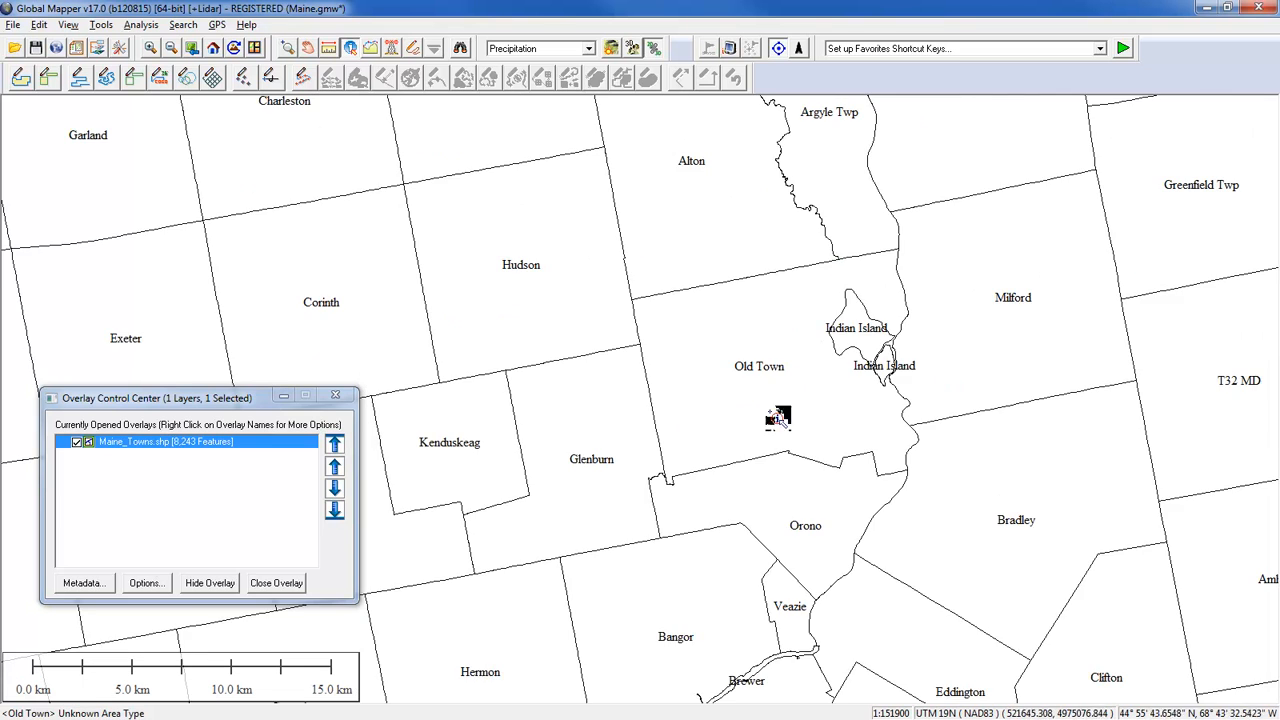
pyautogui.moveTo(726, 520); pyautogui.dragTo(820, 347)
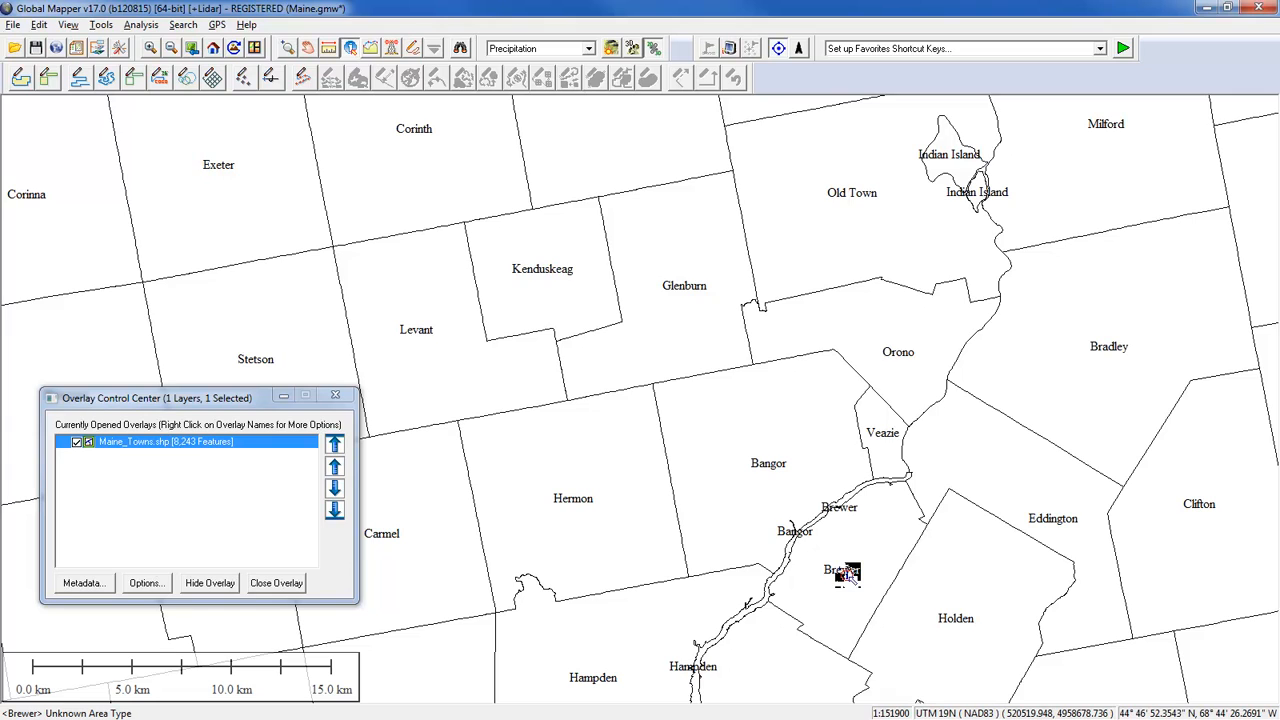
# Examine the label placement from Bangor southwest to Unity and along the river towns around Frankfort and Bucksport
pyautogui.scroll(-1, 690, 495)
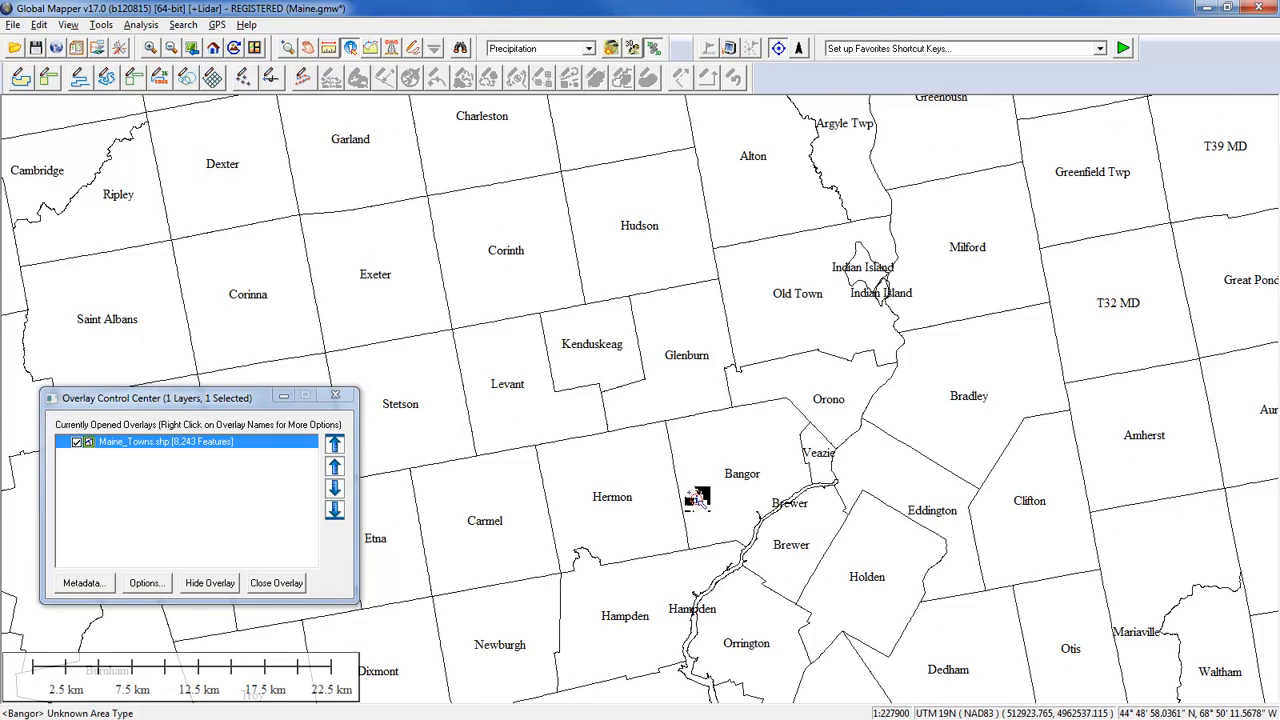
pyautogui.moveTo(592, 512); pyautogui.dragTo(822, 385)
pyautogui.moveTo(622, 608); pyautogui.dragTo(881, 386)
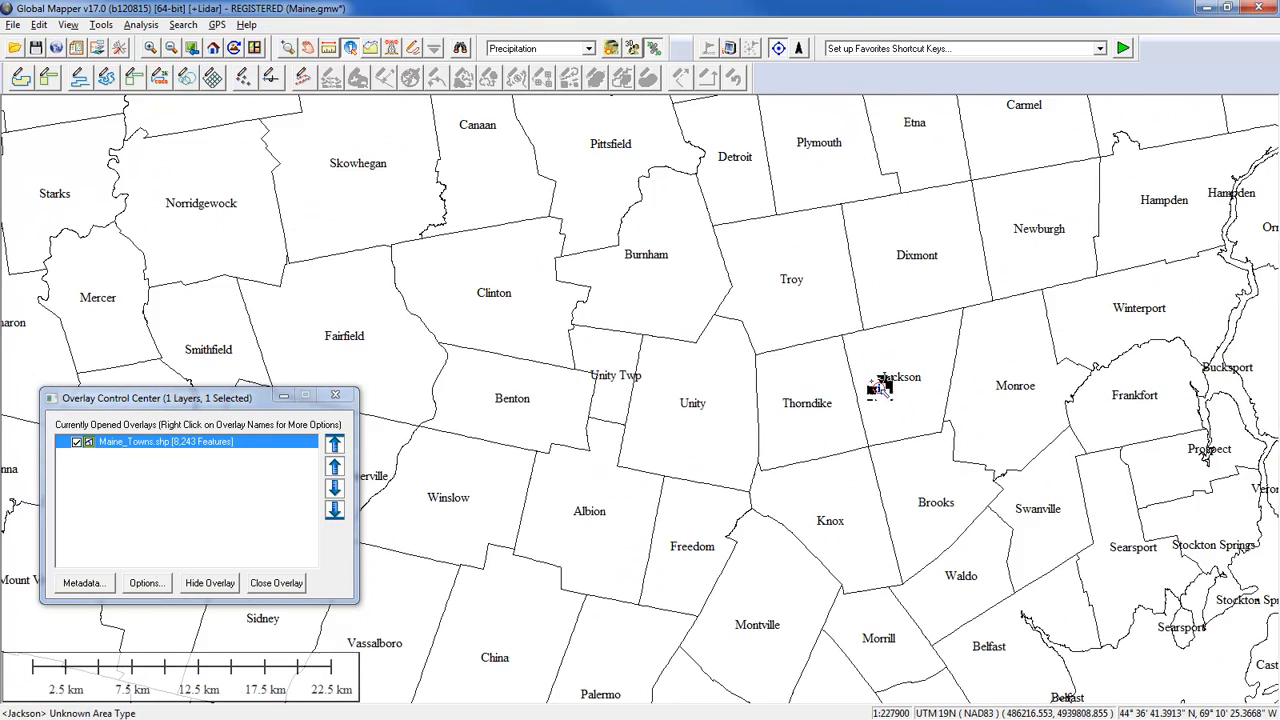
pyautogui.moveTo(1159, 476); pyautogui.dragTo(1001, 446)
pyautogui.scroll(2, 1076, 445)
pyautogui.scroll(-1, 1055, 425)
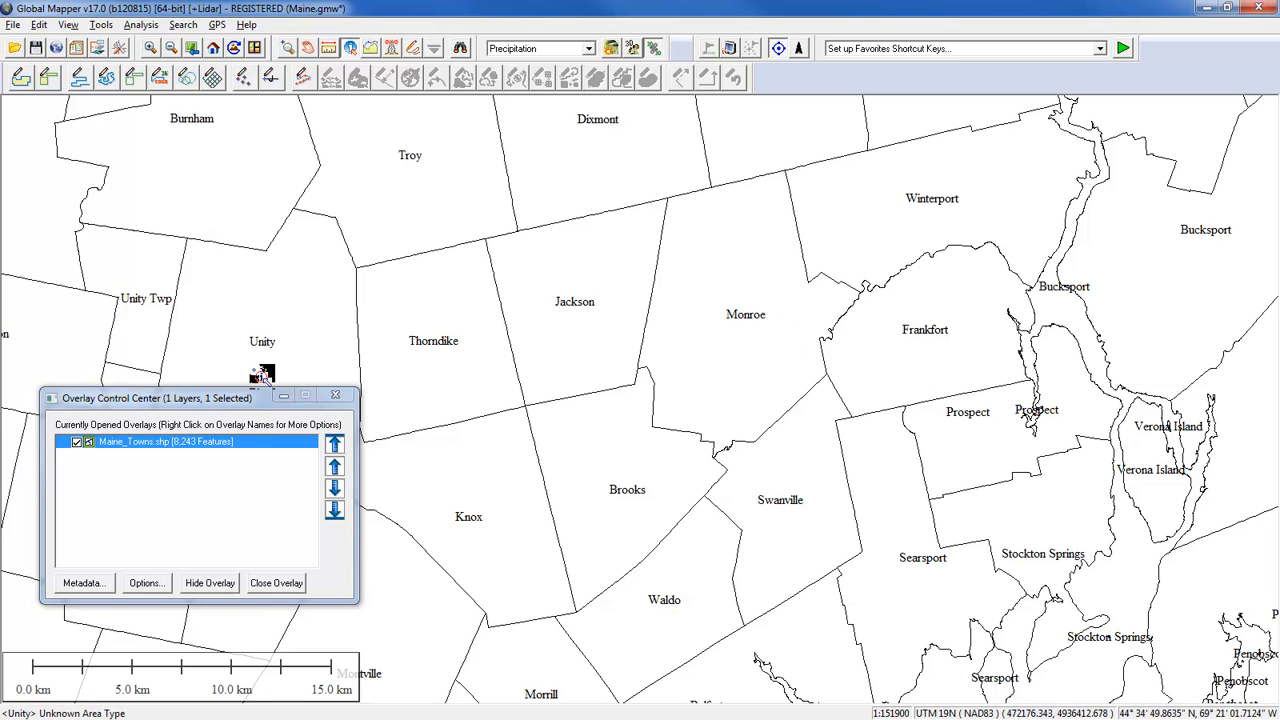
# Turn off label display for the Maine_Towns.shp layer in its vector options
pyautogui.click(166, 404)
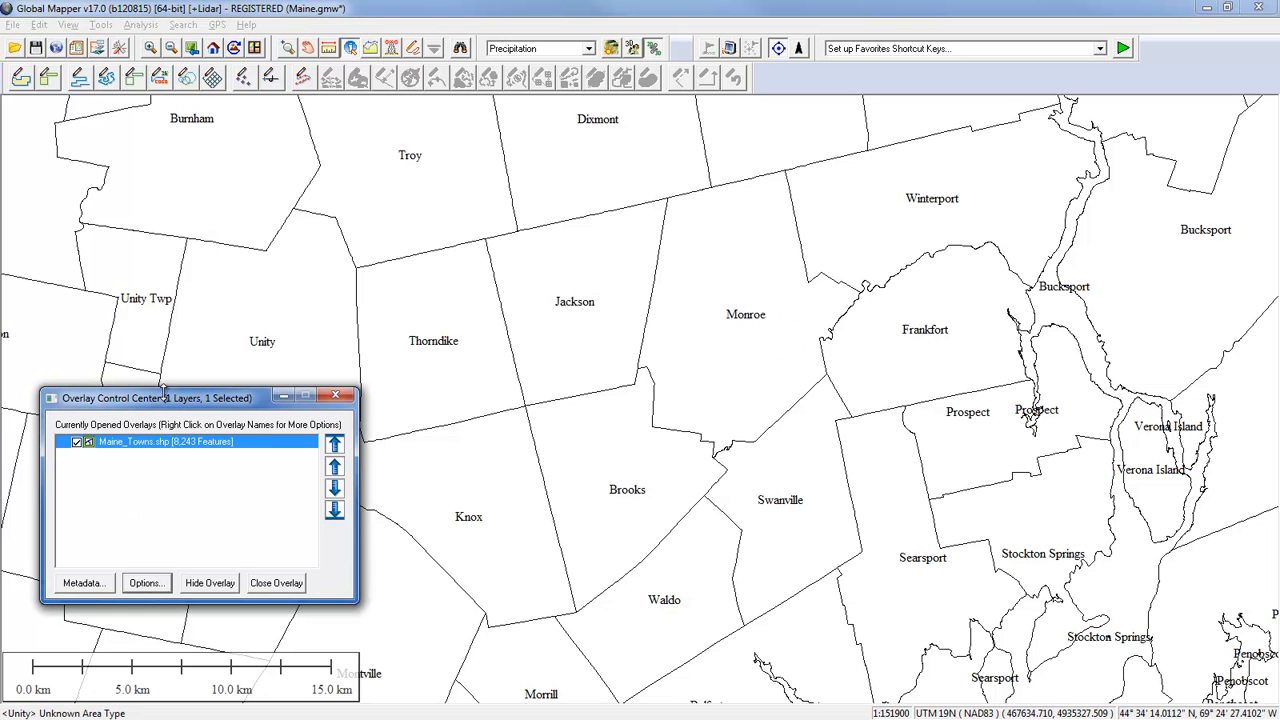
pyautogui.click(146, 584)
pyautogui.click(533, 266)
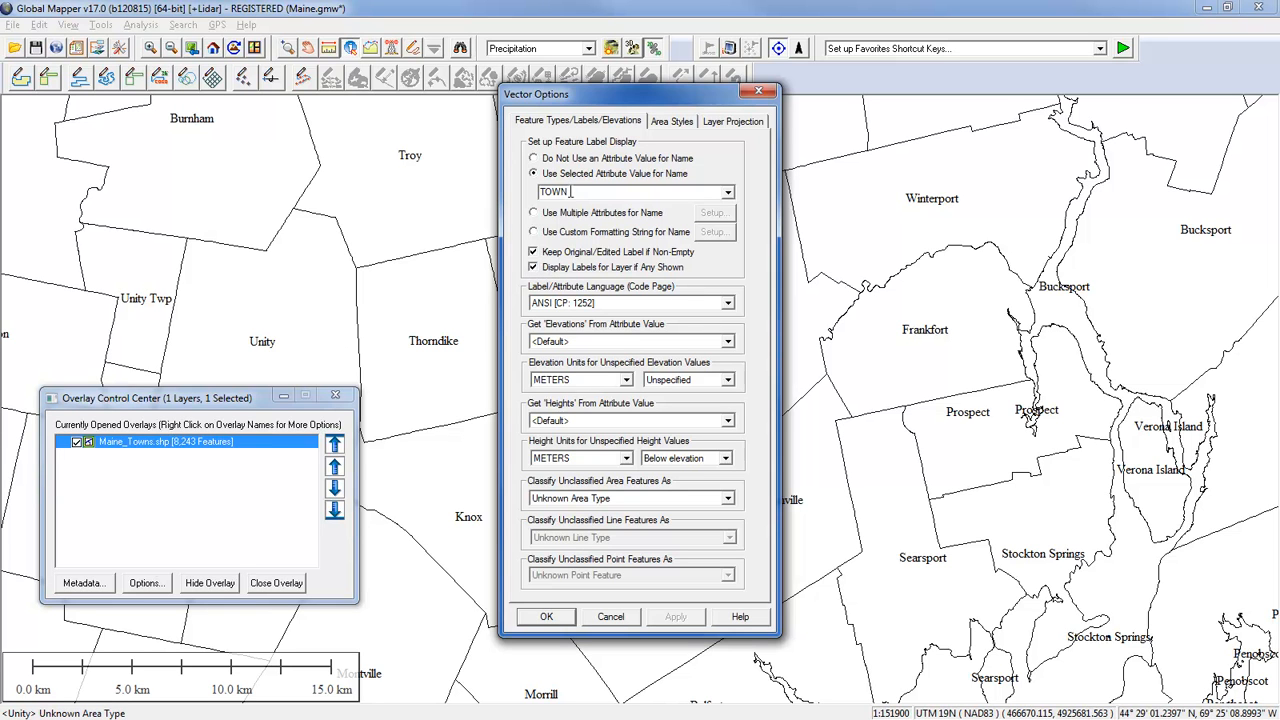
pyautogui.click(533, 267)
pyautogui.click(546, 616)
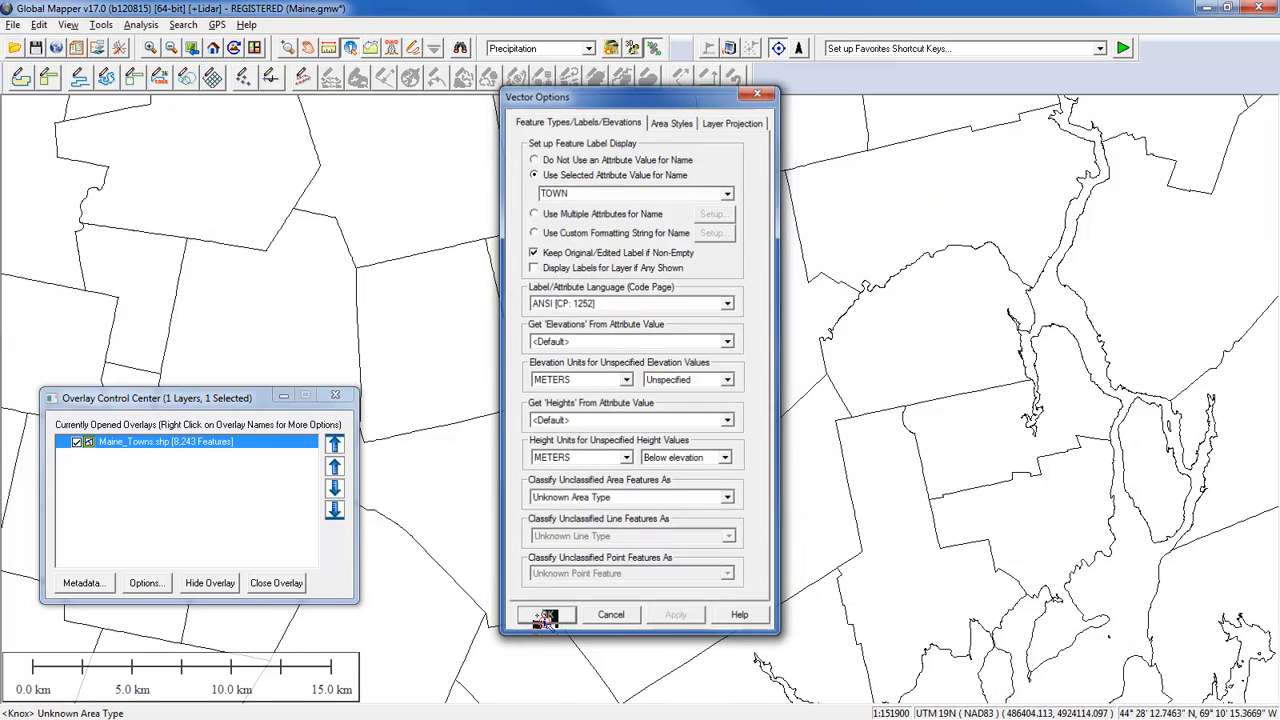
pyautogui.scroll(-2, 562, 490)
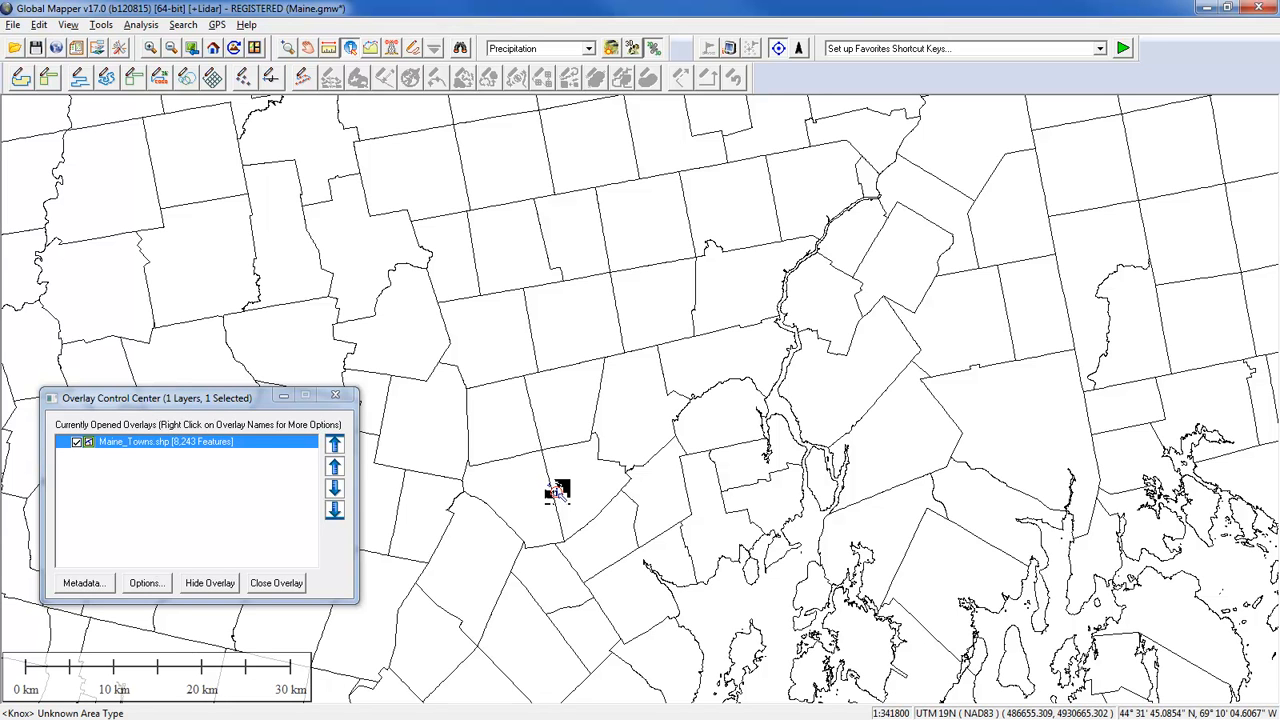
# Select all Maine_Towns.shp features and create new points at their centroids, using a single point for grouped areas
pyautogui.rightClick(176, 443)
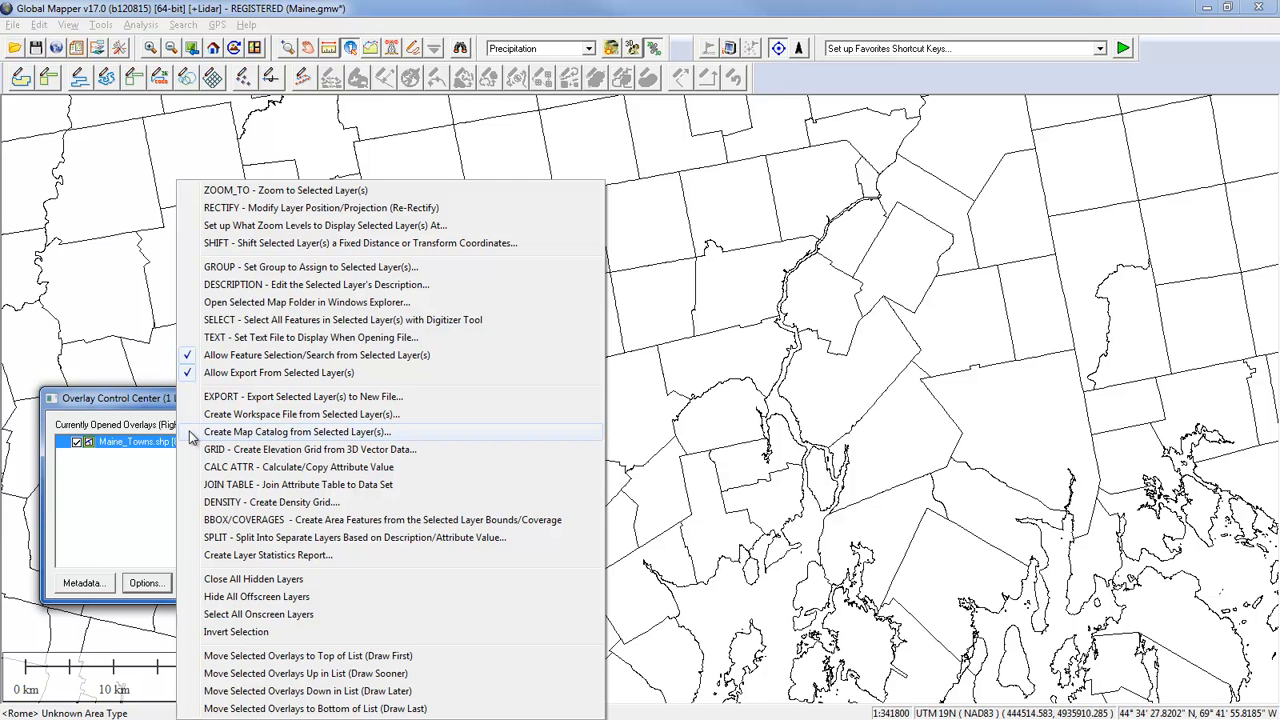
pyautogui.click(248, 326)
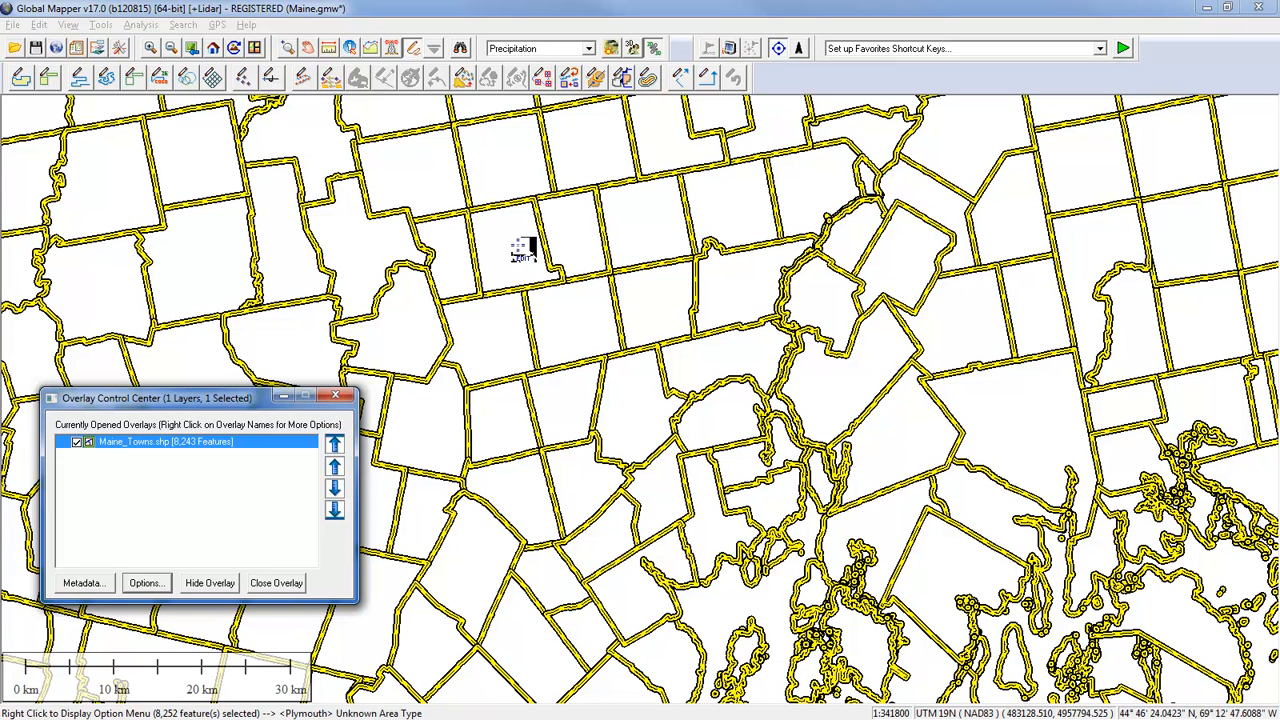
pyautogui.rightClick(516, 246)
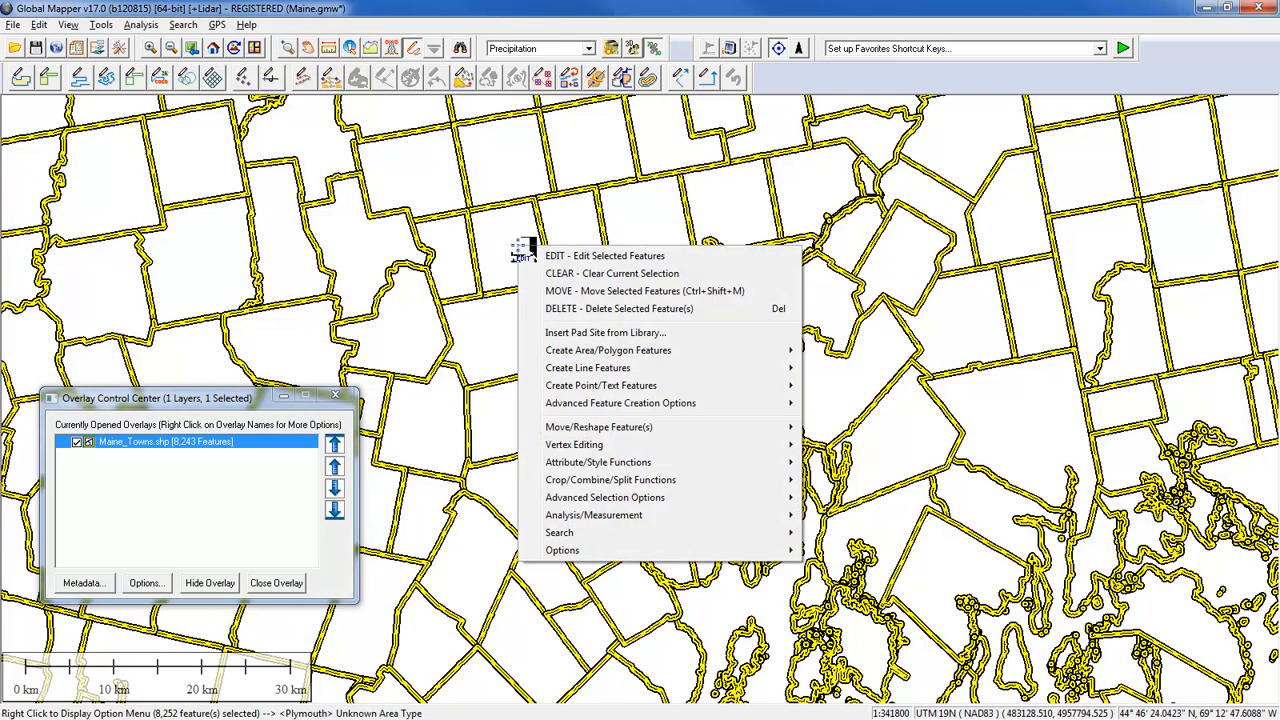
pyautogui.moveTo(607, 345)
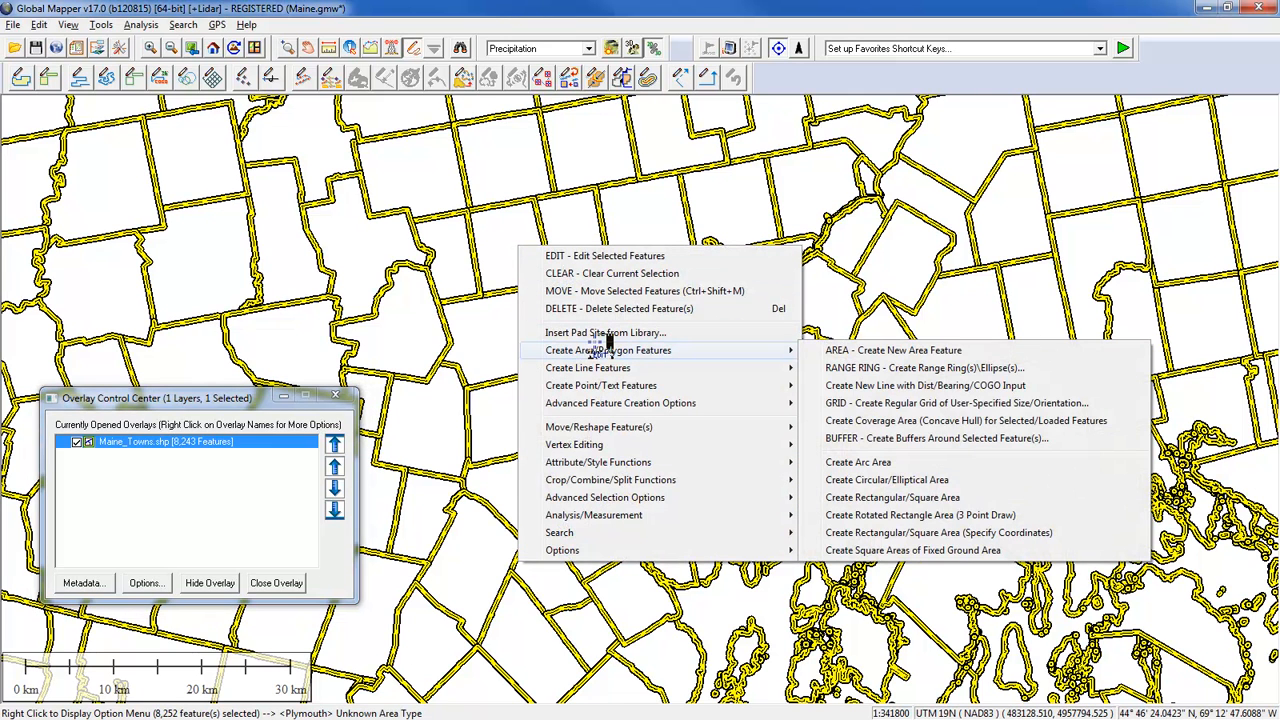
pyautogui.moveTo(606, 405)
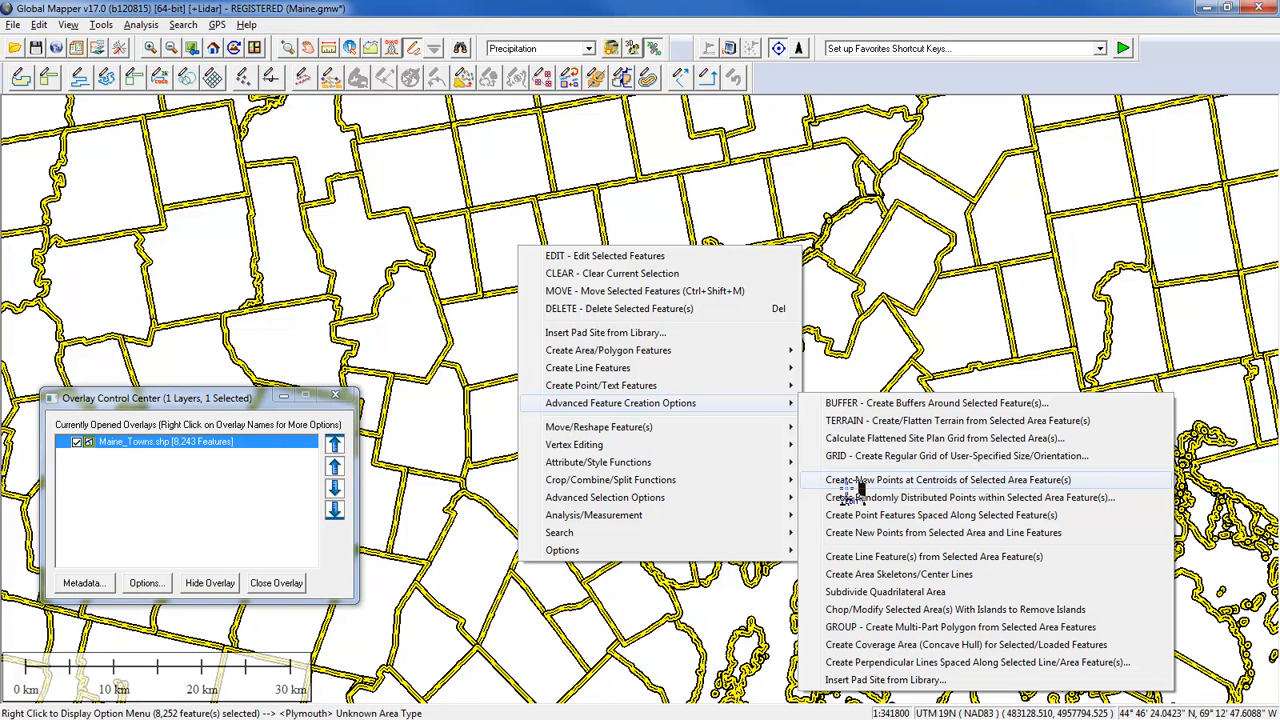
pyautogui.click(925, 480)
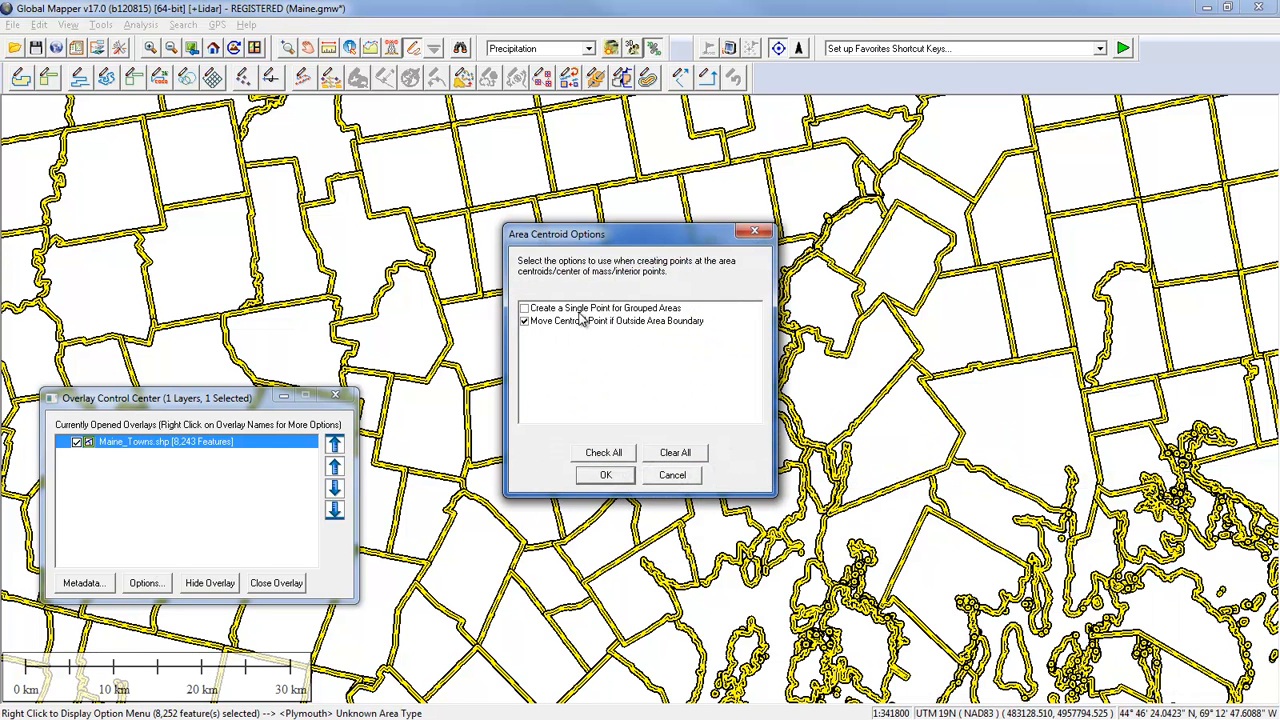
pyautogui.click(526, 310)
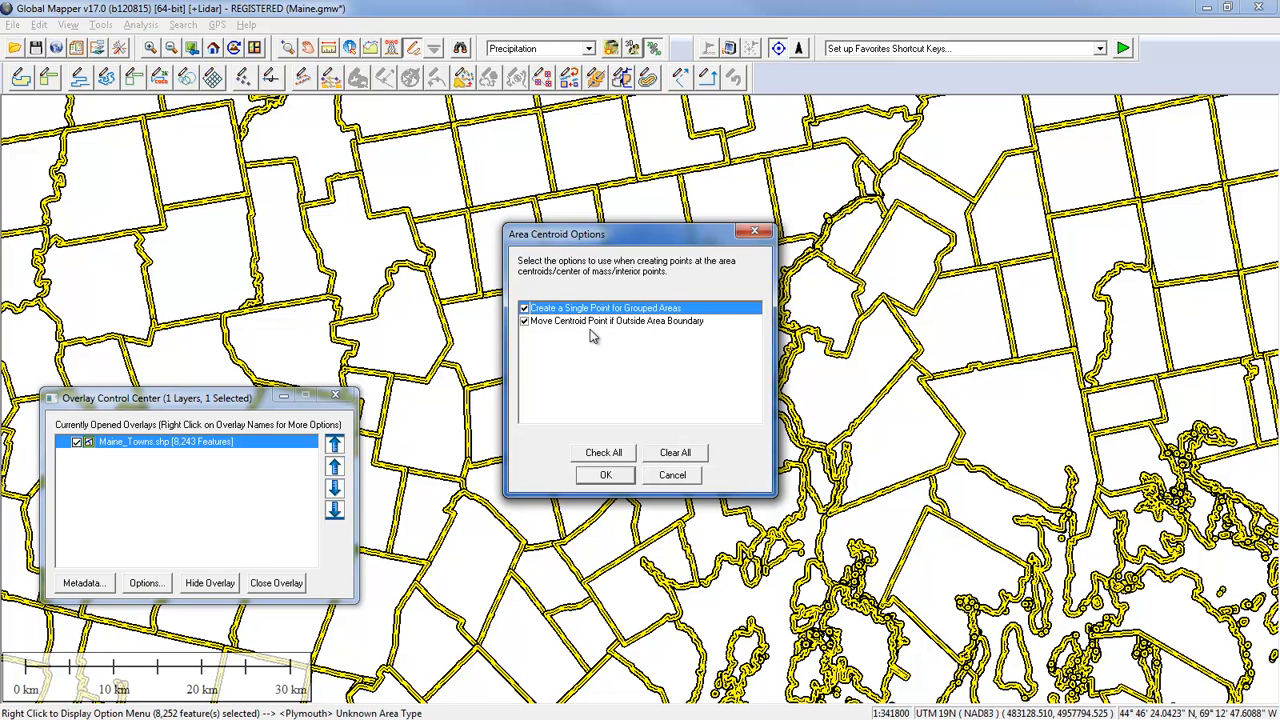
pyautogui.click(602, 477)
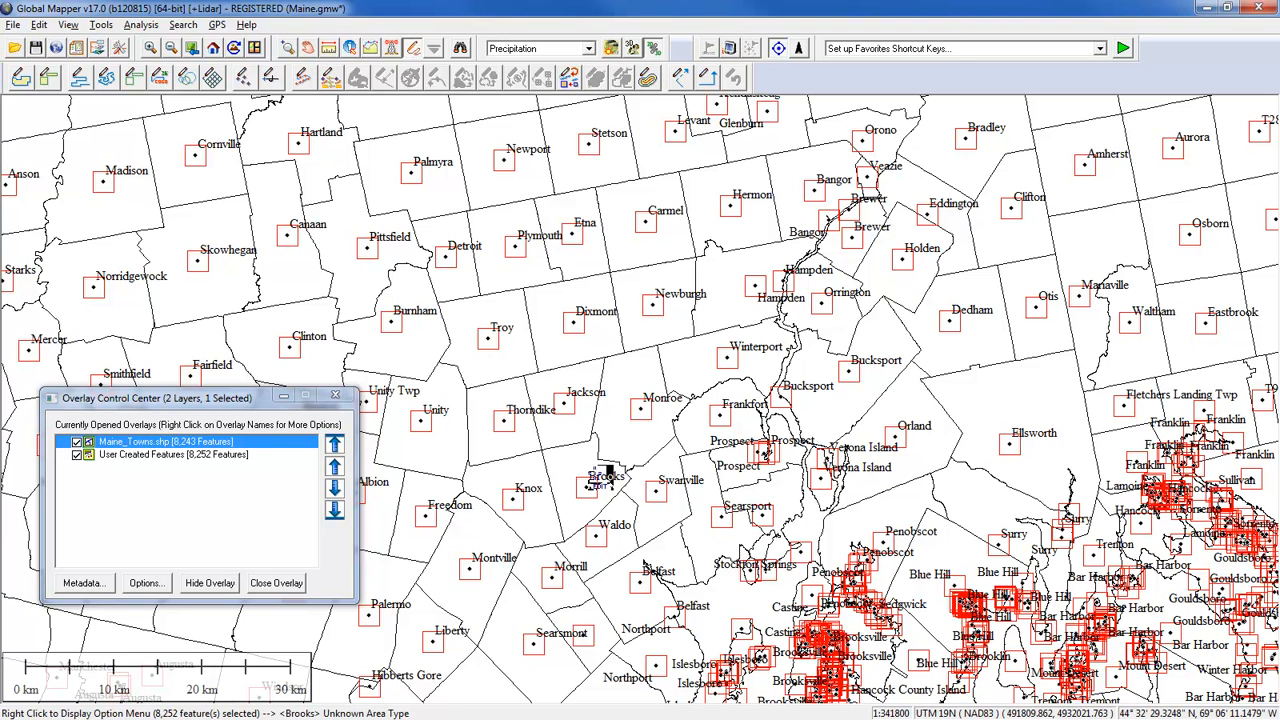
# Change the feature type of the selected centroid points to Text with the default style, and clear the selection
pyautogui.moveTo(606, 322); pyautogui.dragTo(798, 615)
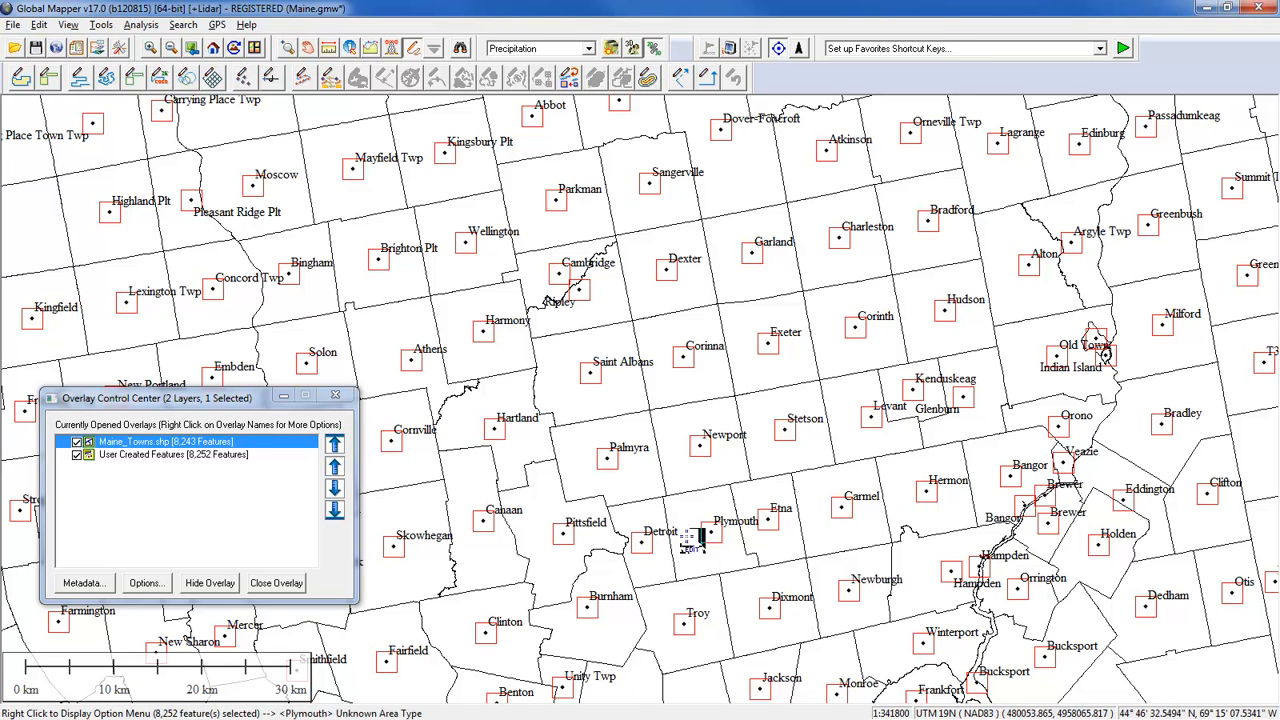
pyautogui.rightClick(673, 298)
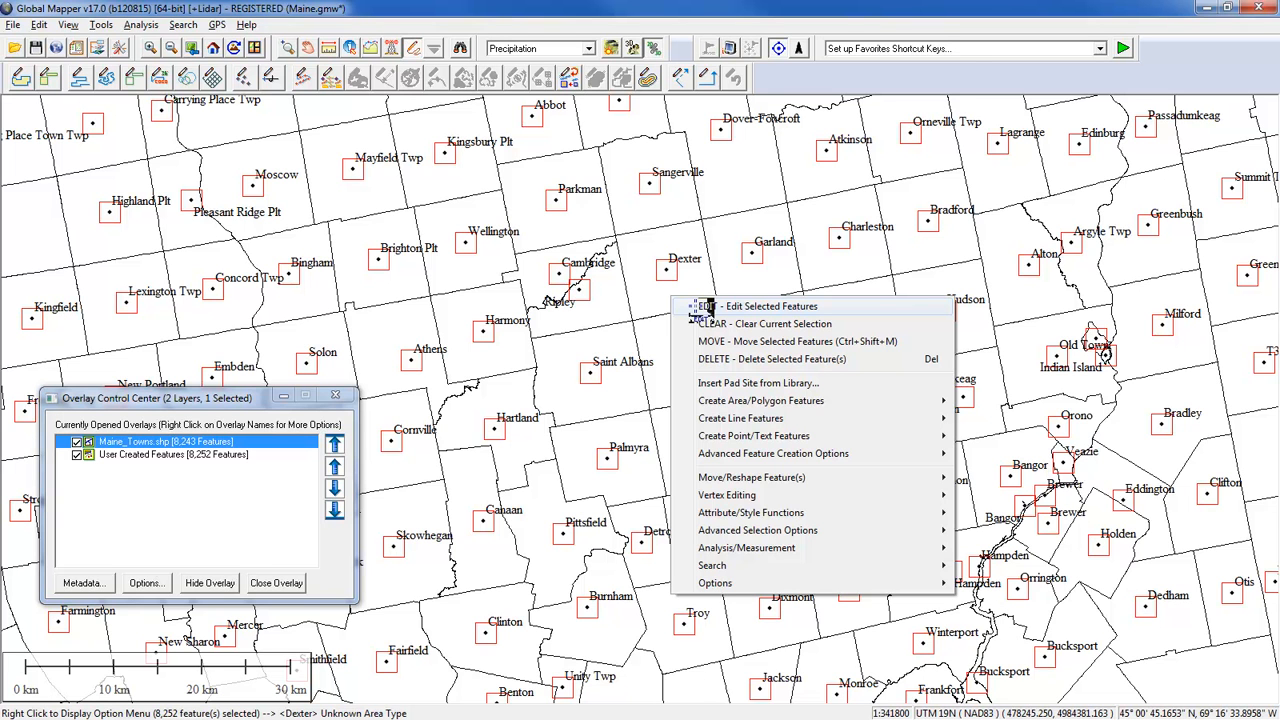
pyautogui.click(705, 308)
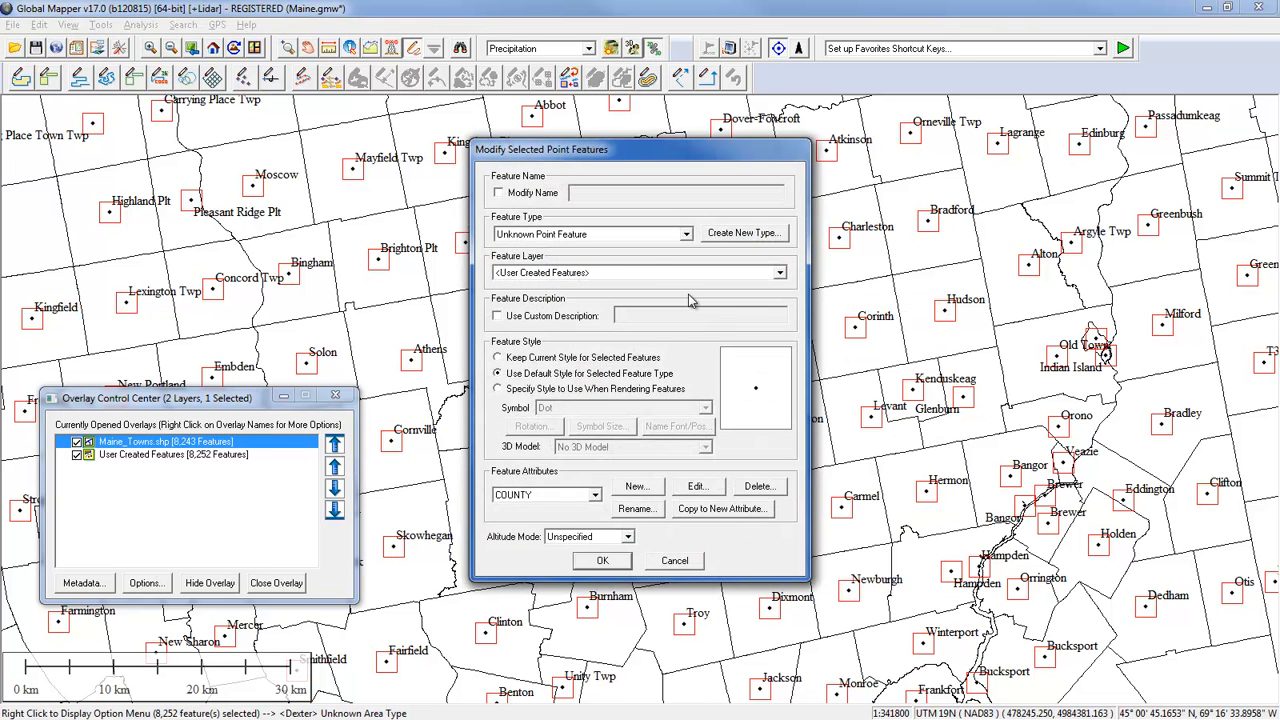
pyautogui.click(566, 236)
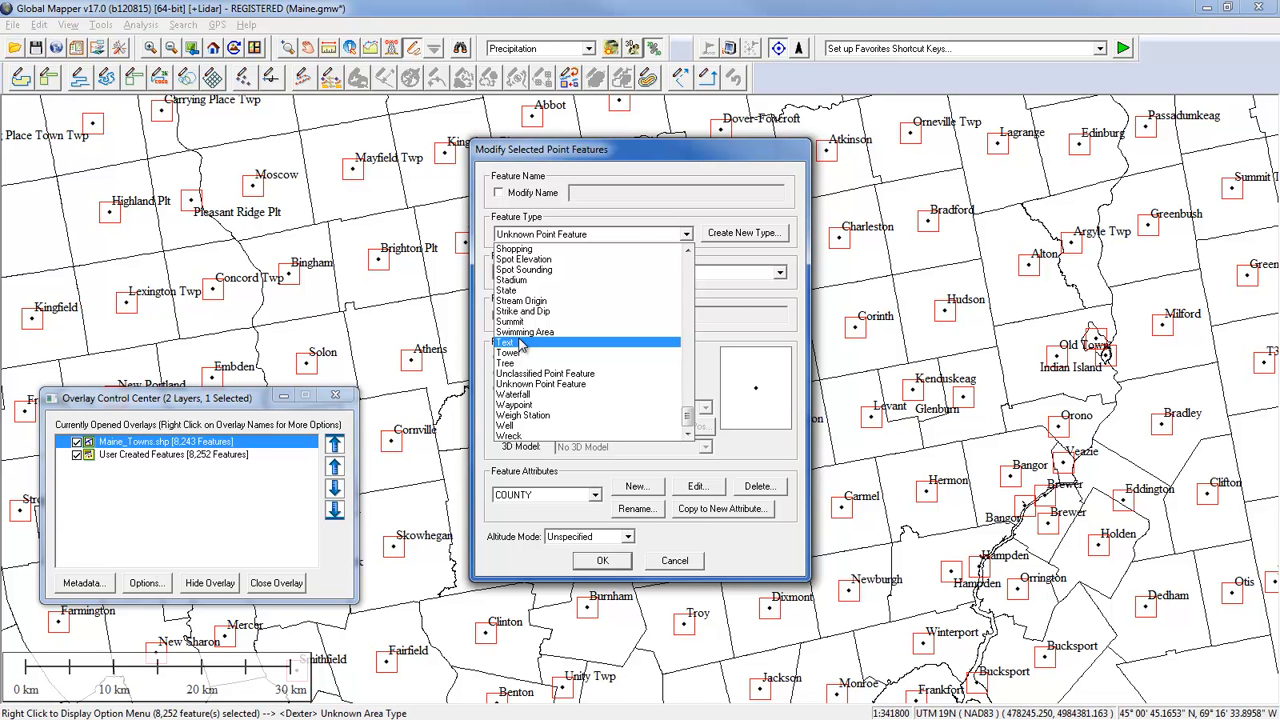
pyautogui.click(521, 346)
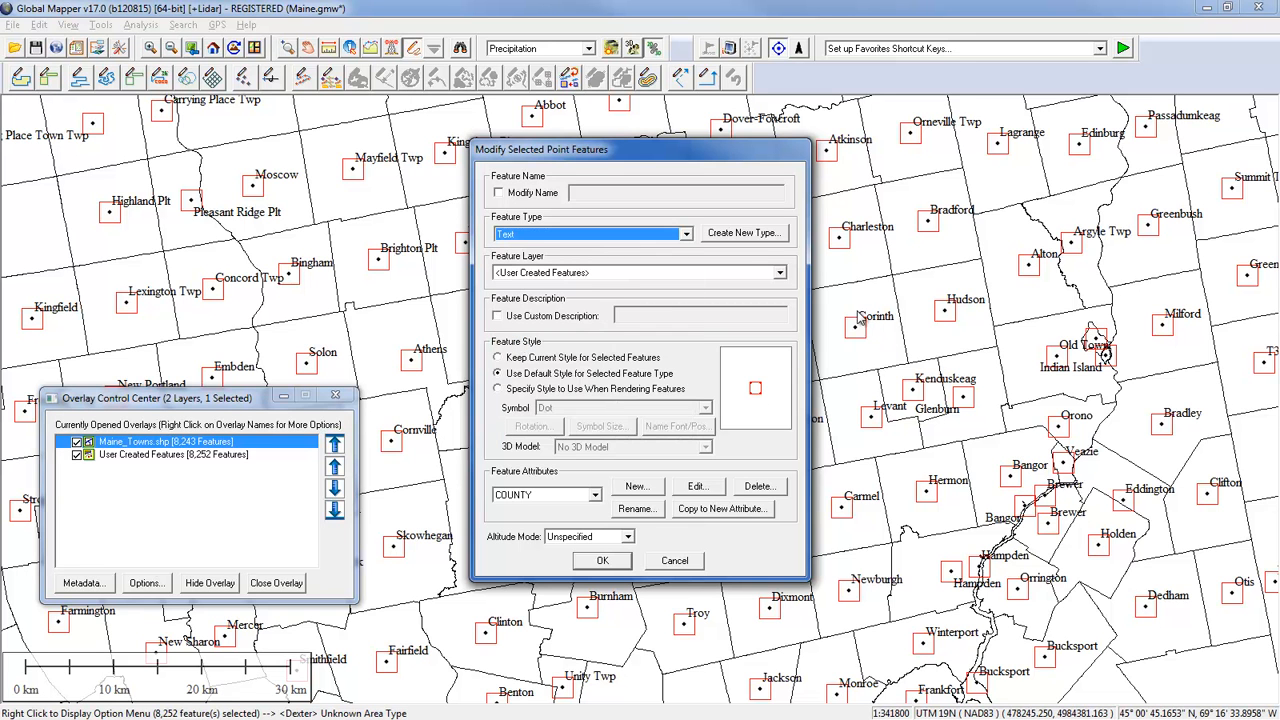
pyautogui.click(602, 560)
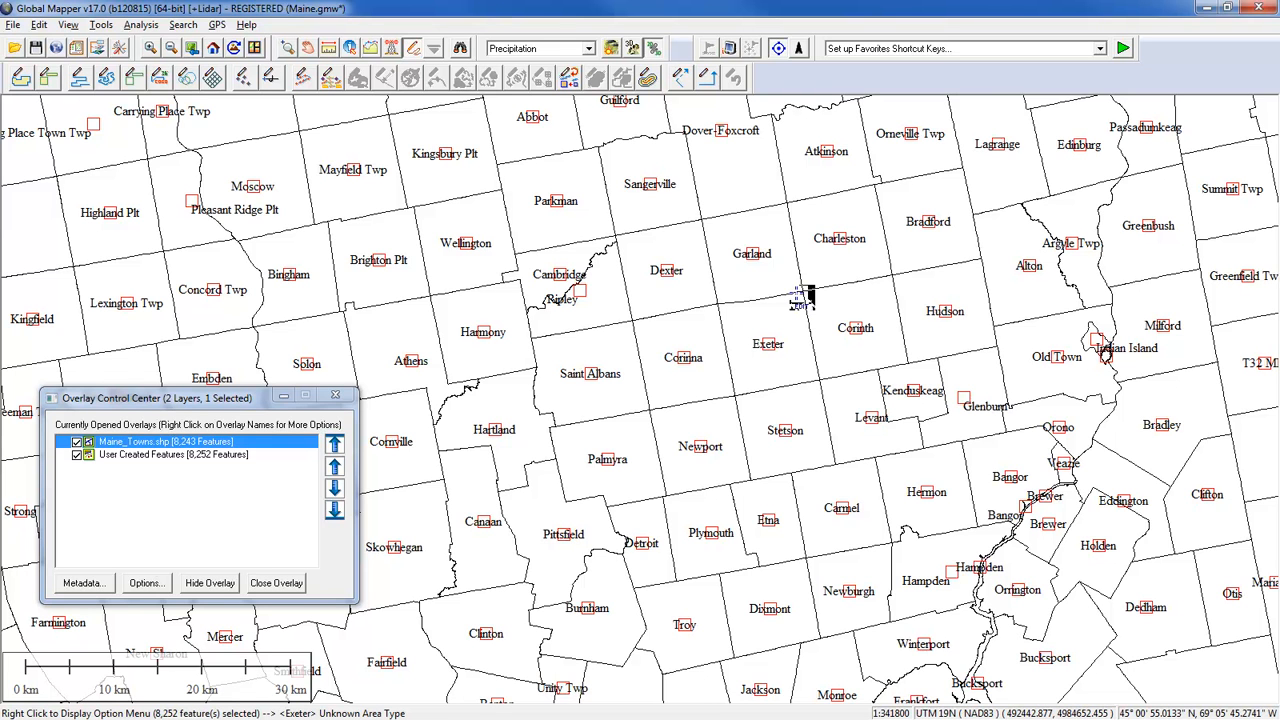
pyautogui.click(748, 267)
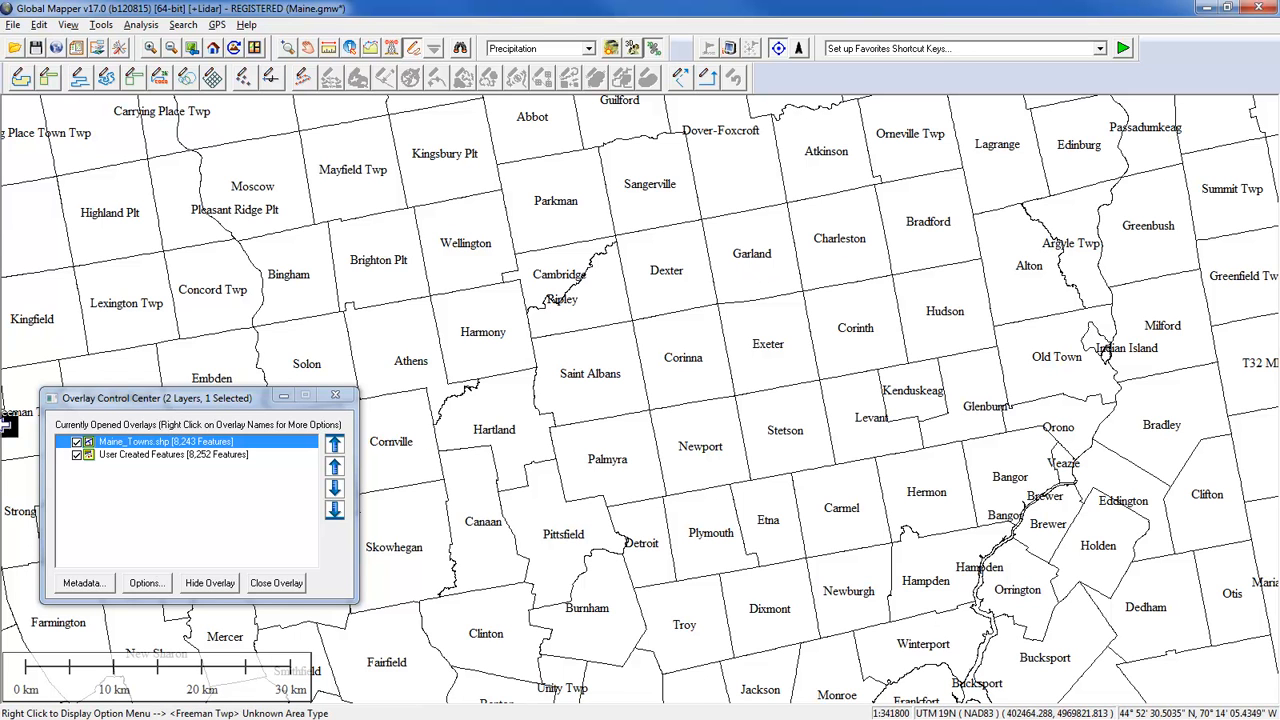
# Toggle the visibility of the User Created Features layer off and on to compare the map with and without its labels
pyautogui.click(77, 455)
pyautogui.click(77, 455)
pyautogui.click(77, 455)
pyautogui.click(77, 455)
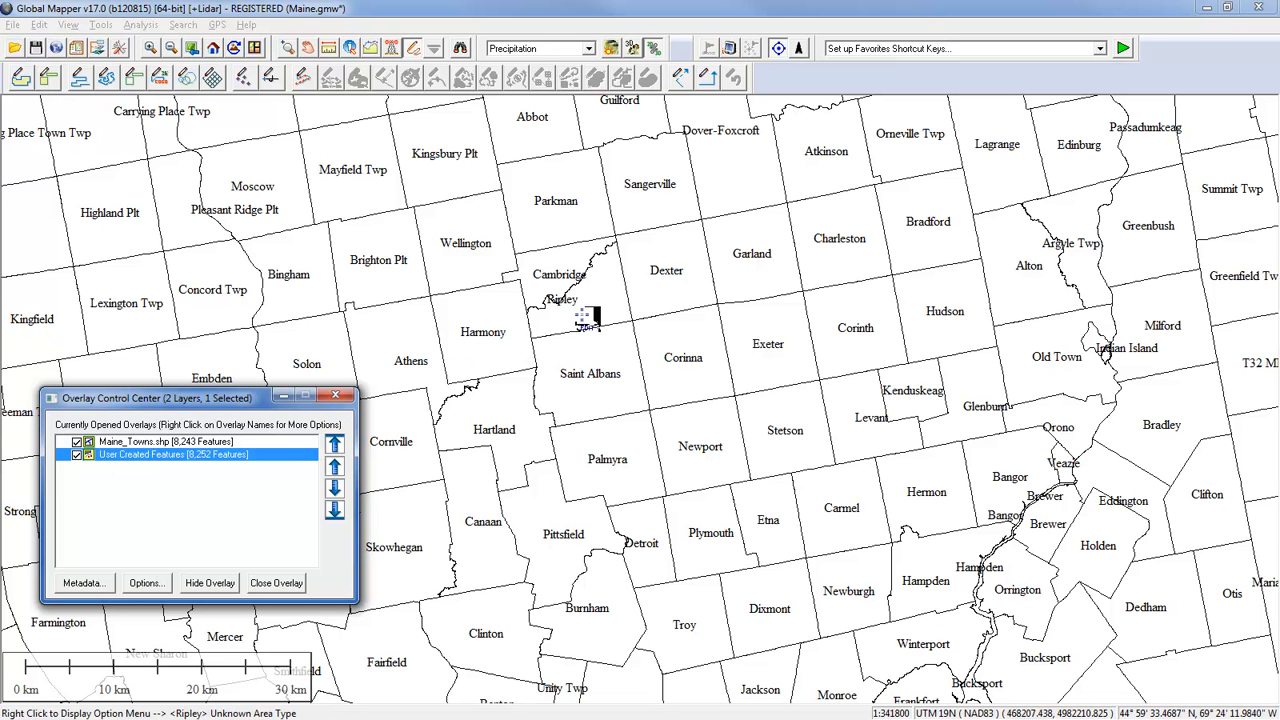
pyautogui.click(692, 18)
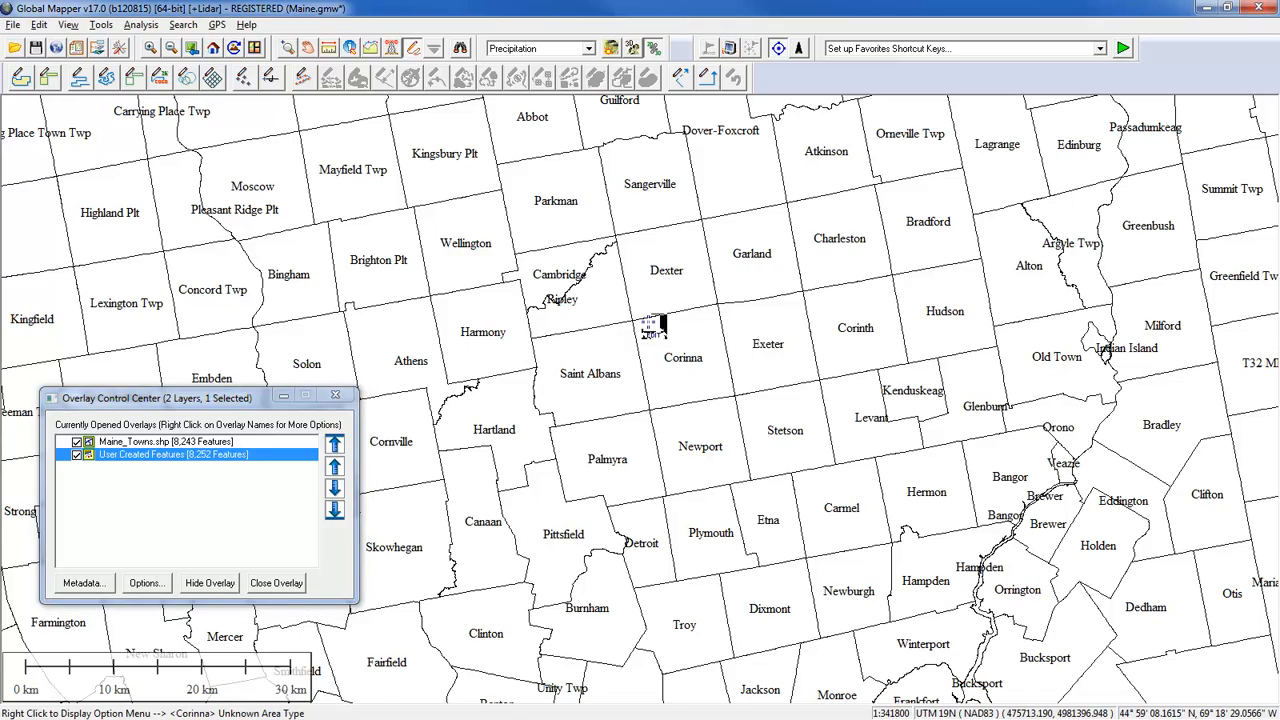
# Examine how the centroid town labels display at statewide and closer scales around Dover-Foxcroft and Garland
pyautogui.scroll(-3, 655, 335)
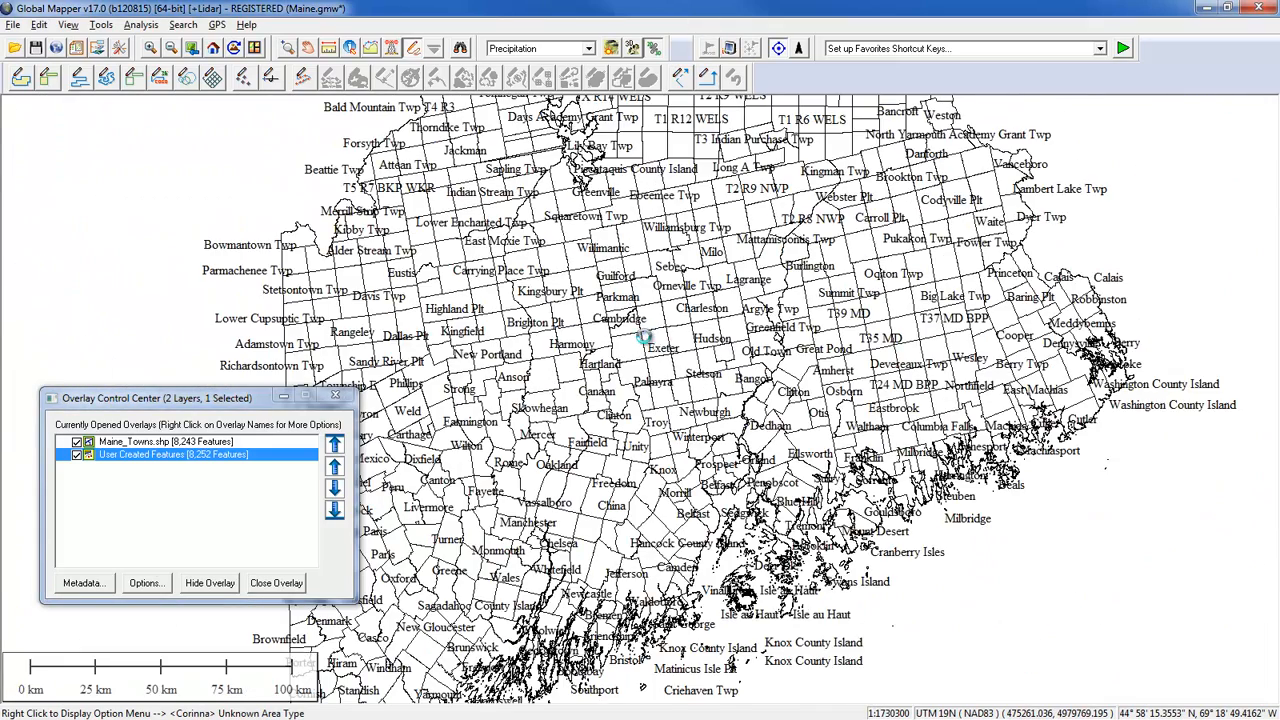
pyautogui.scroll(-1, 655, 340)
pyautogui.moveTo(652, 312); pyautogui.dragTo(631, 392)
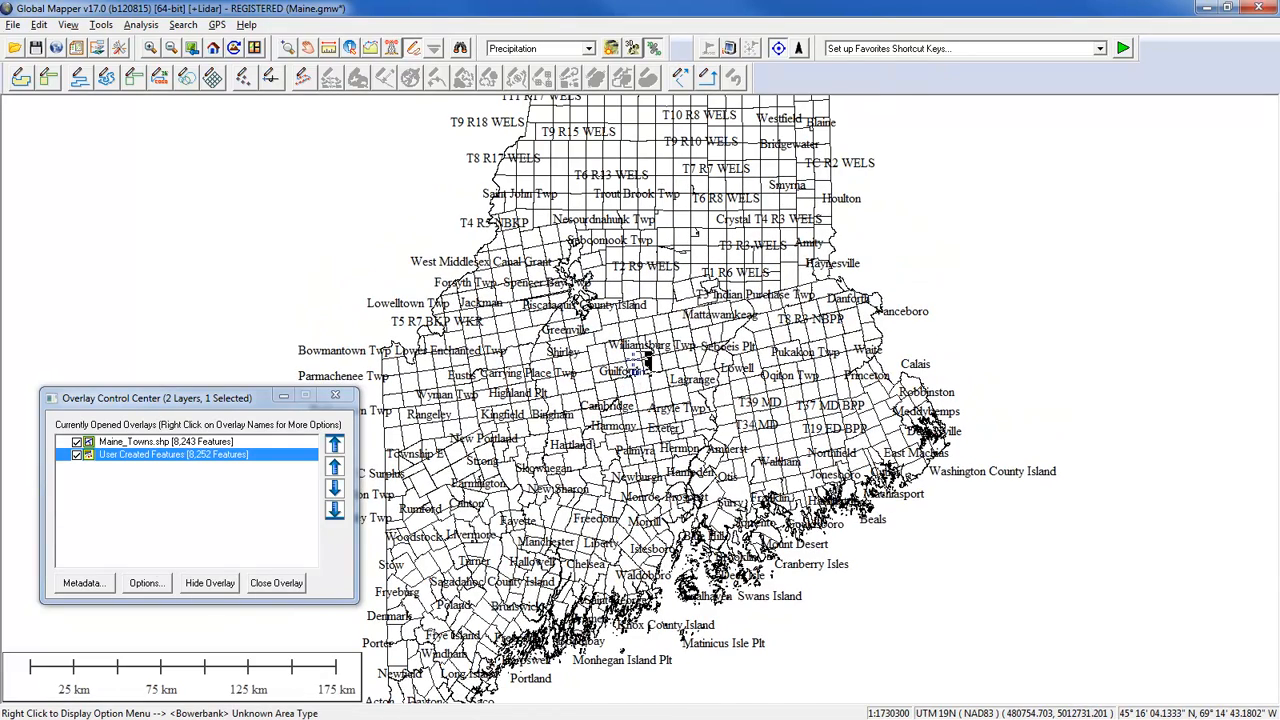
pyautogui.scroll(1, 648, 358)
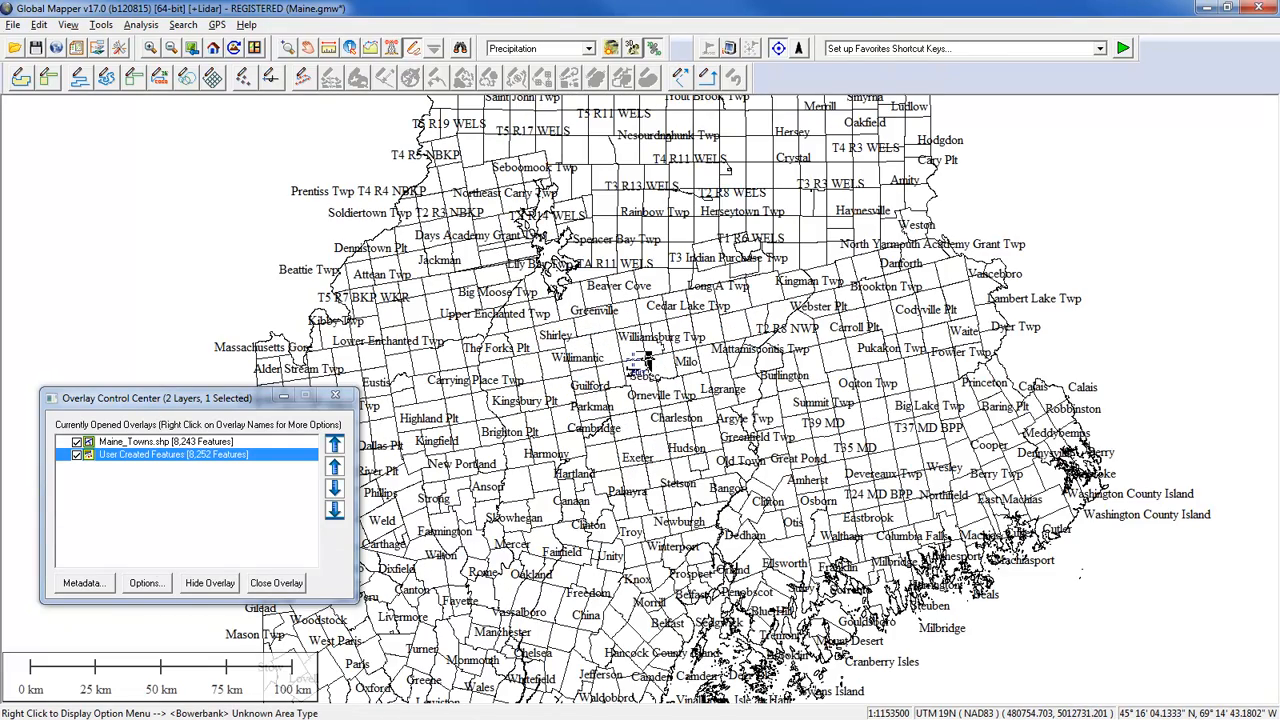
pyautogui.scroll(3, 645, 362)
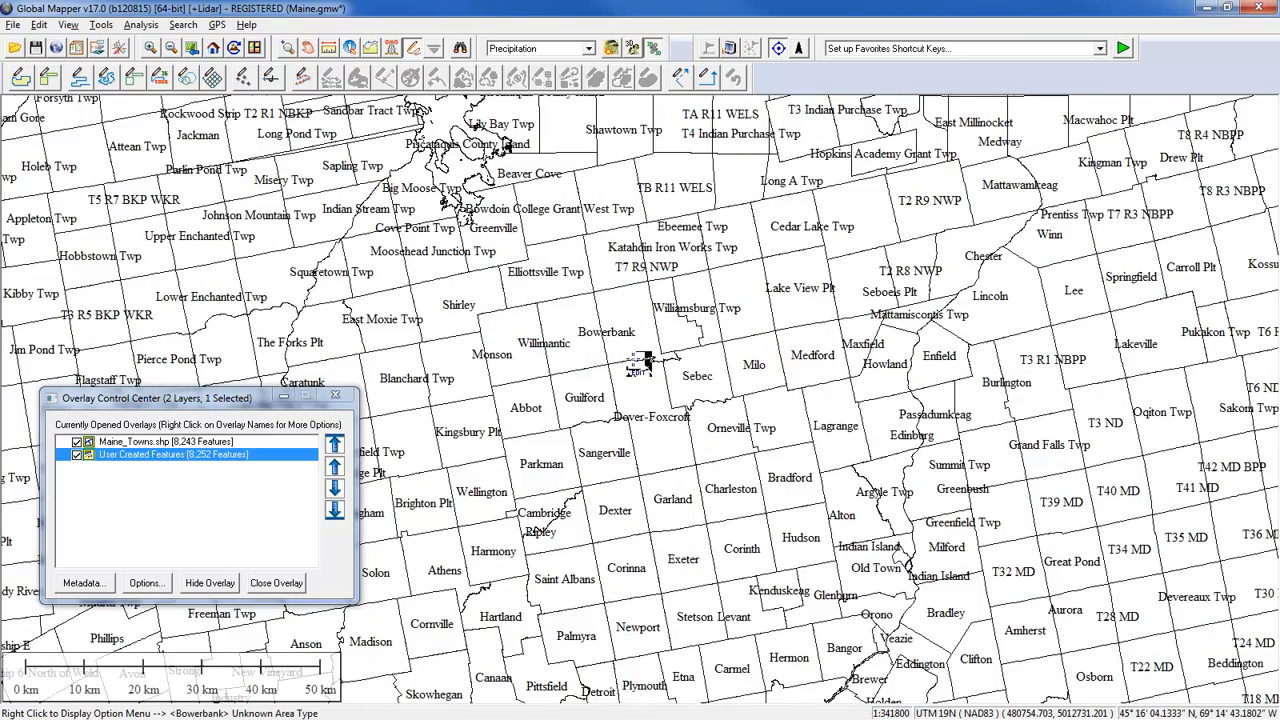
pyautogui.scroll(-2, 641, 363)
pyautogui.scroll(1, 641, 363)
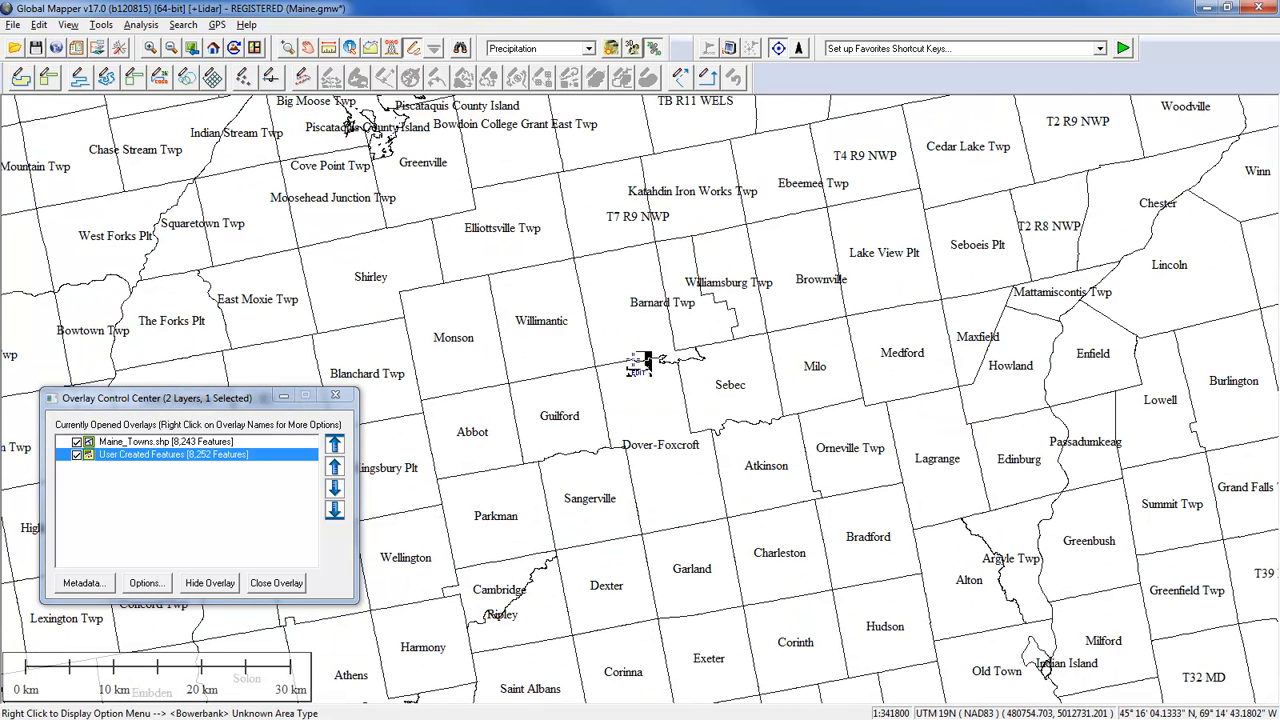
pyautogui.scroll(-1, 695, 435)
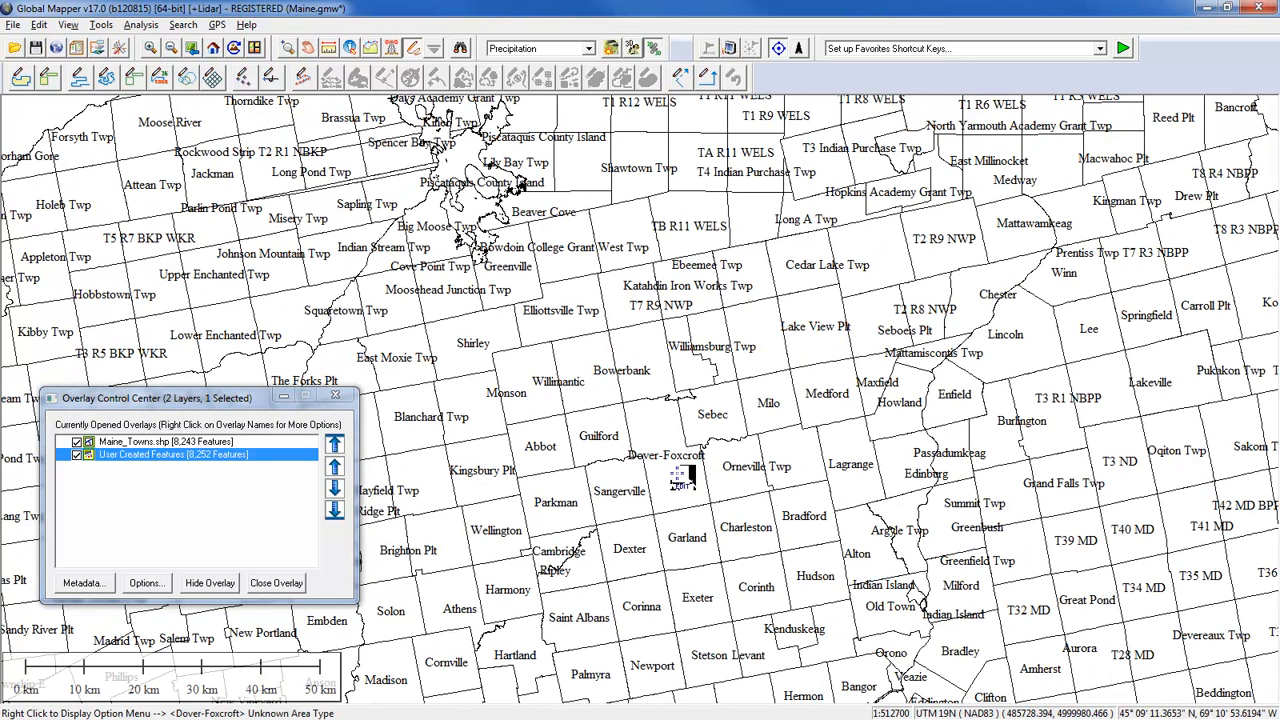
pyautogui.moveTo(678, 510); pyautogui.dragTo(724, 374)
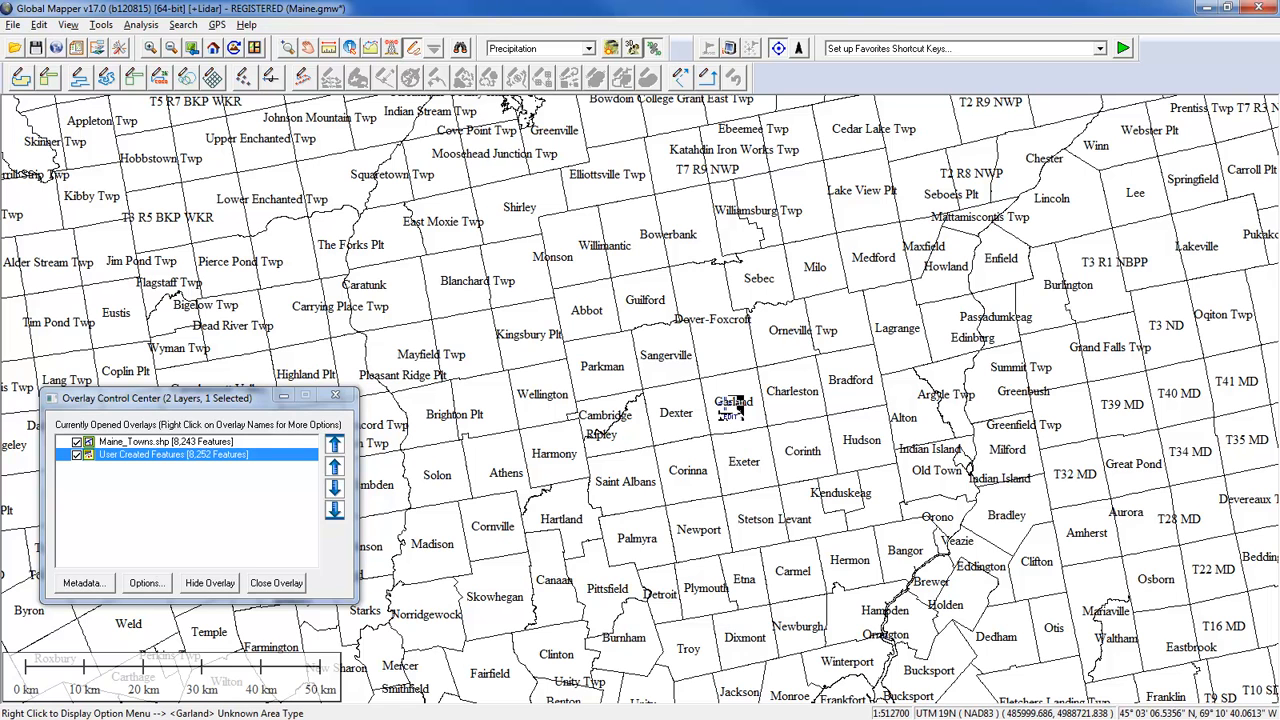
# Select all features in the User Created Features layer and open them for editing
pyautogui.rightClick(213, 459)
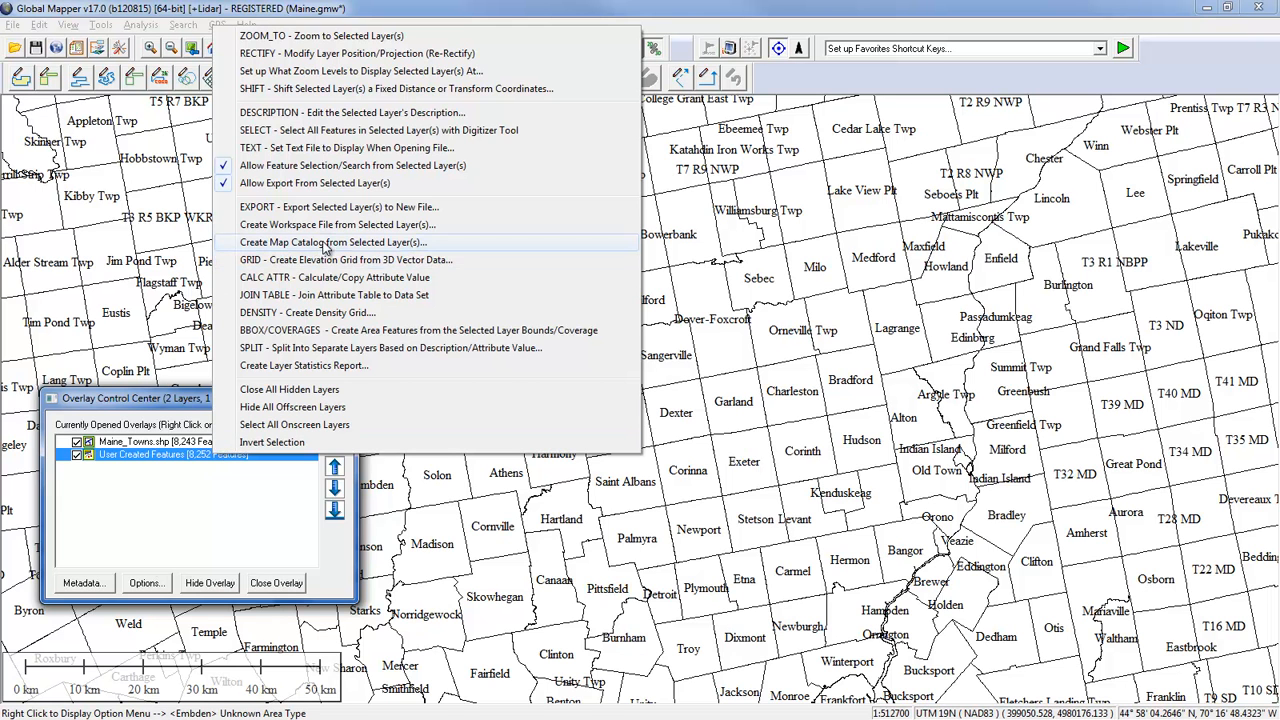
pyautogui.click(321, 132)
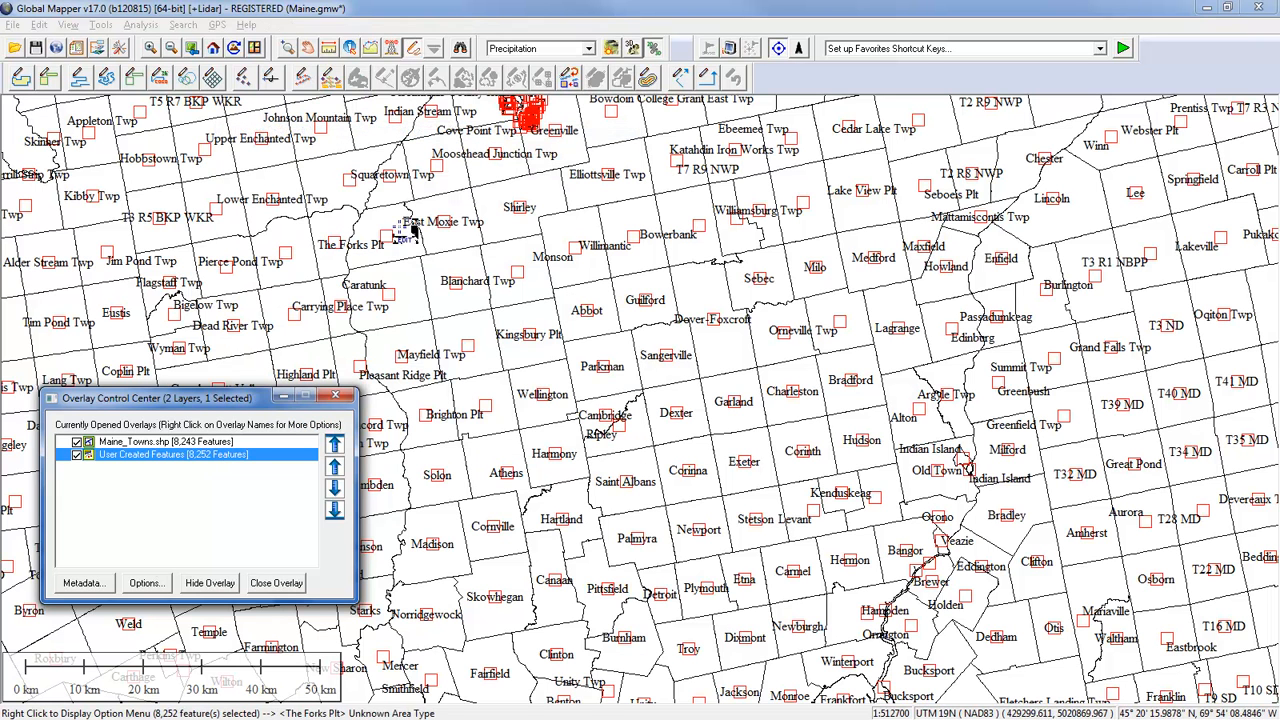
pyautogui.rightClick(718, 356)
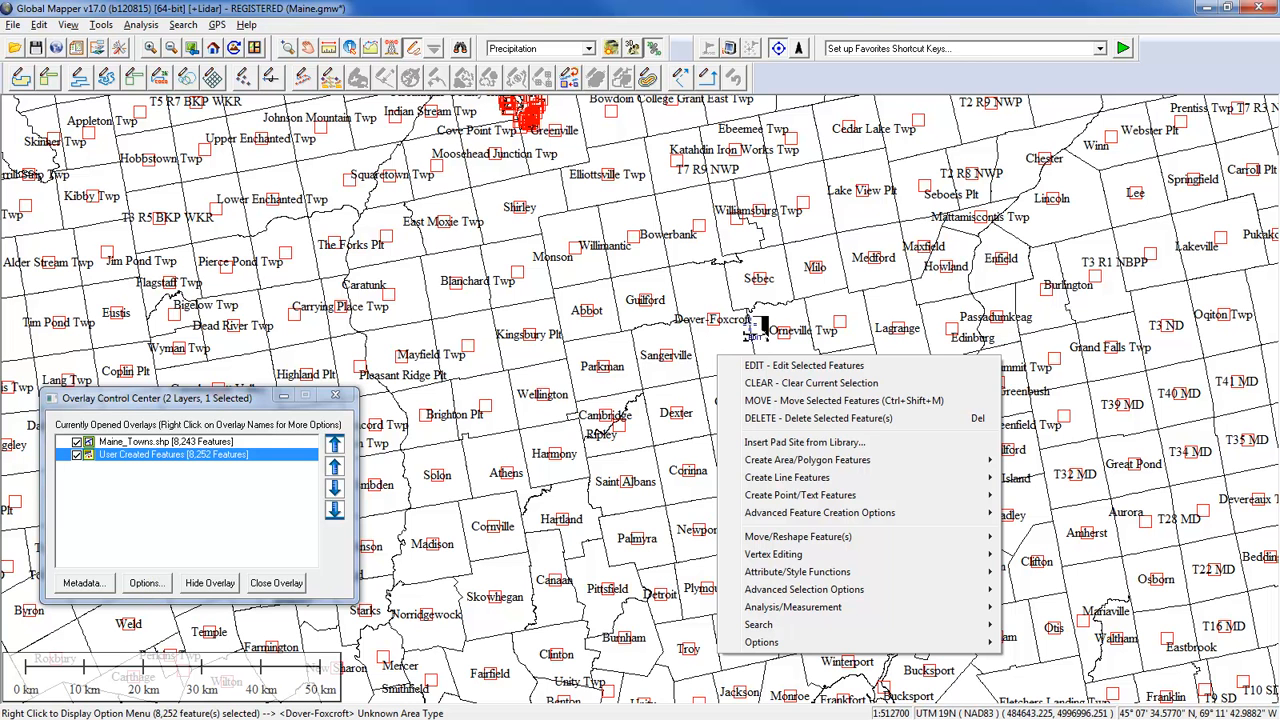
pyautogui.click(789, 367)
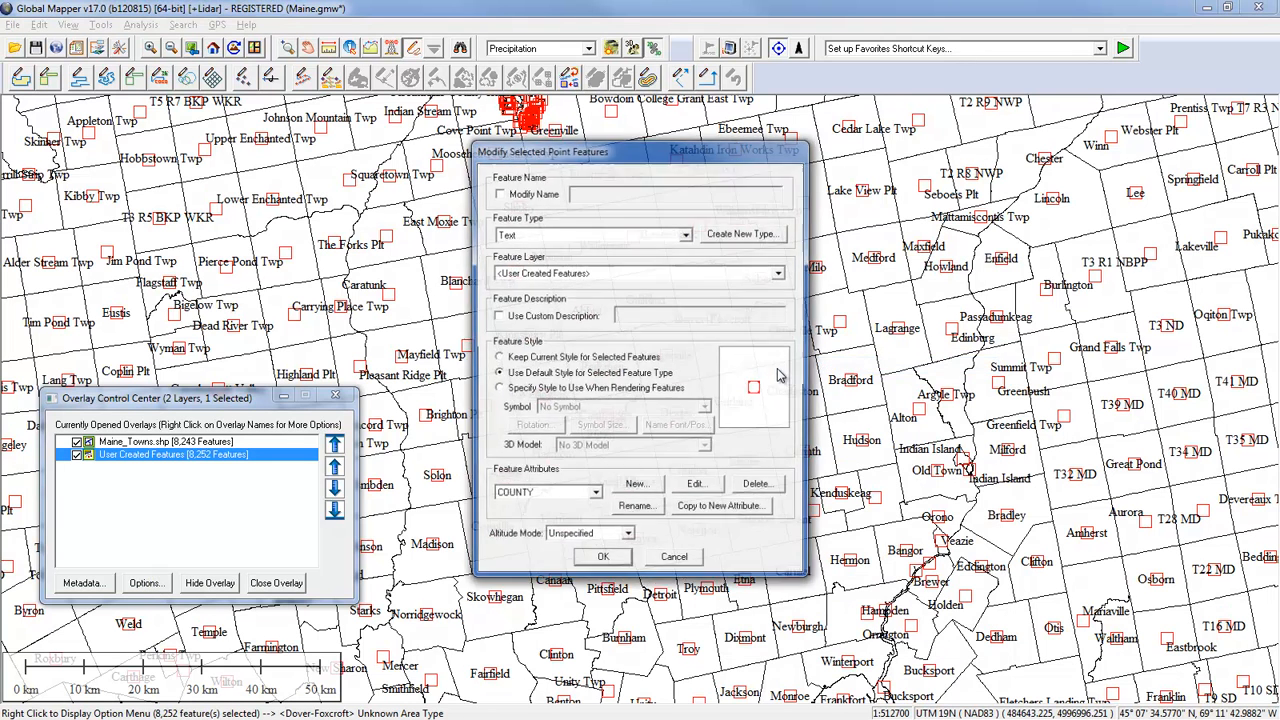
# Specify a custom style for the selected text points, using Verdana labels at a fixed height of 1000 meters
pyautogui.click(498, 389)
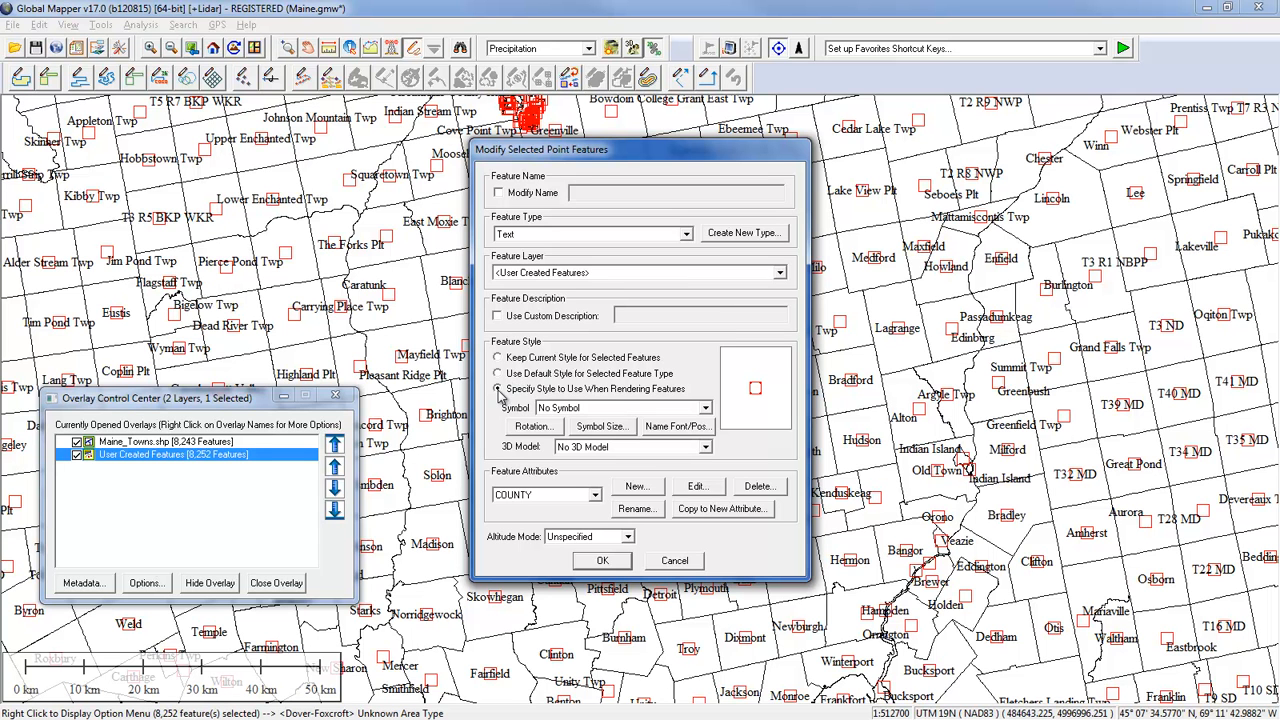
pyautogui.click(684, 428)
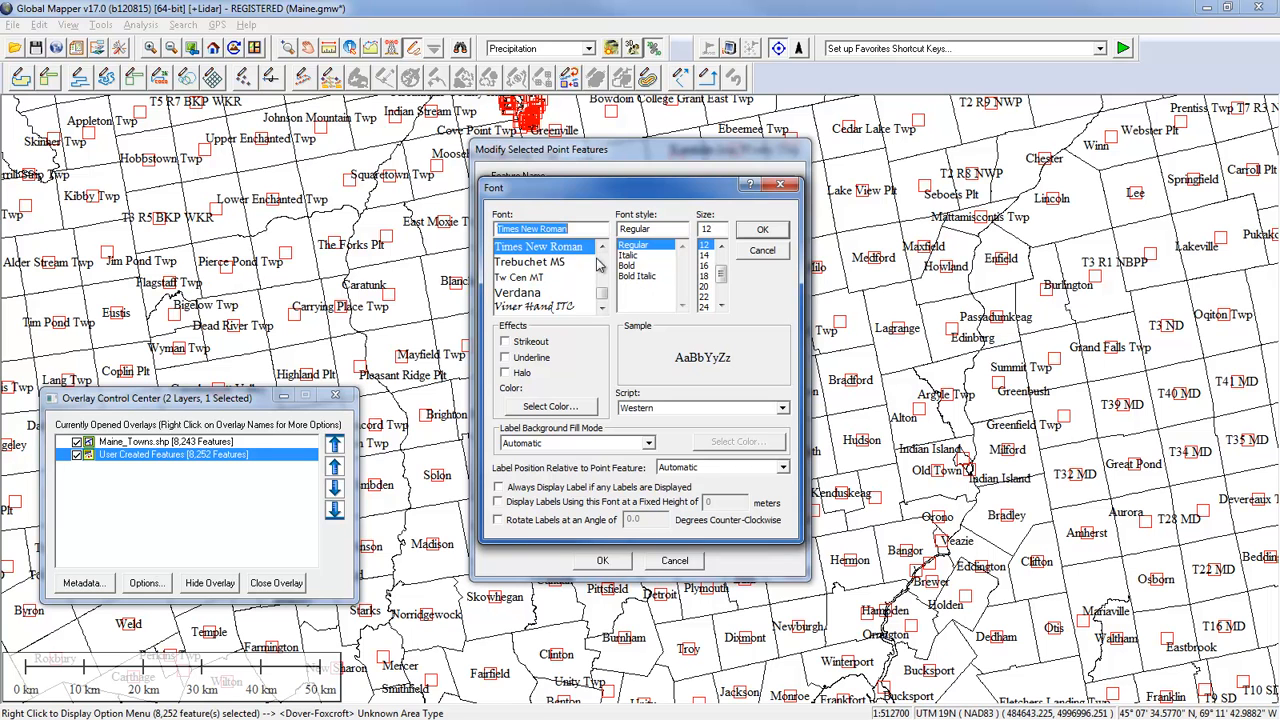
pyautogui.click(537, 293)
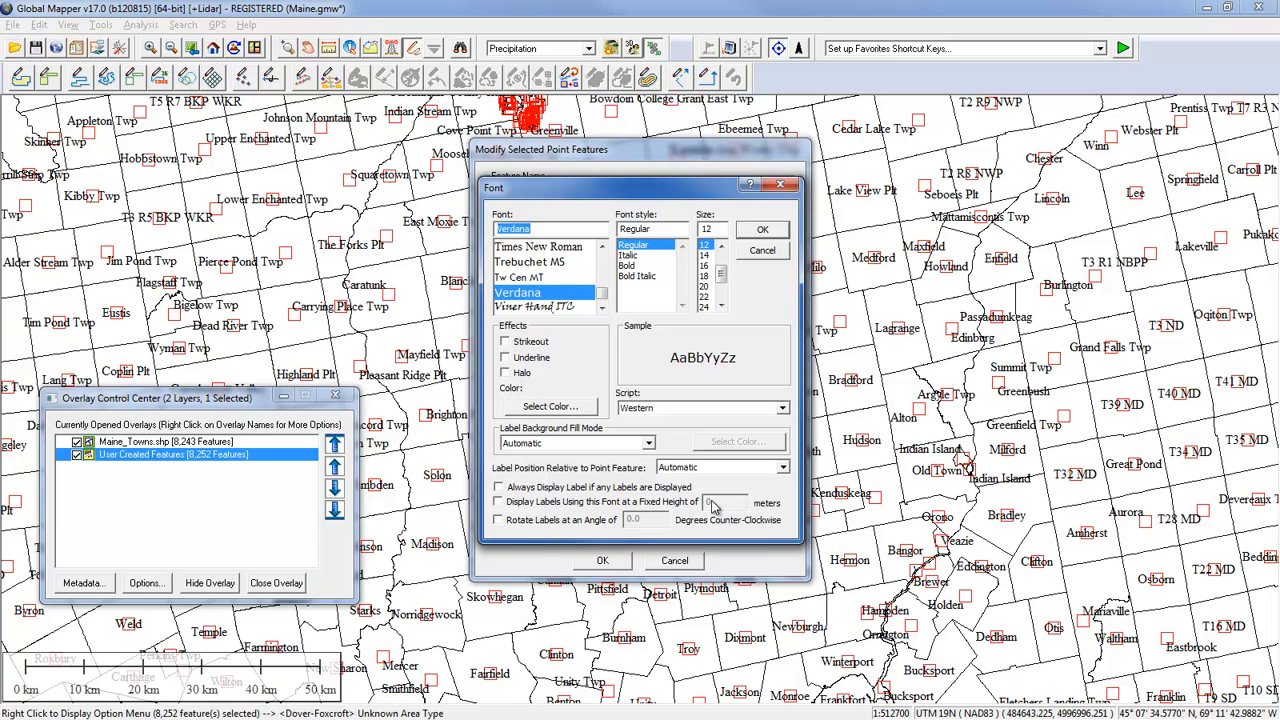
pyautogui.click(500, 502)
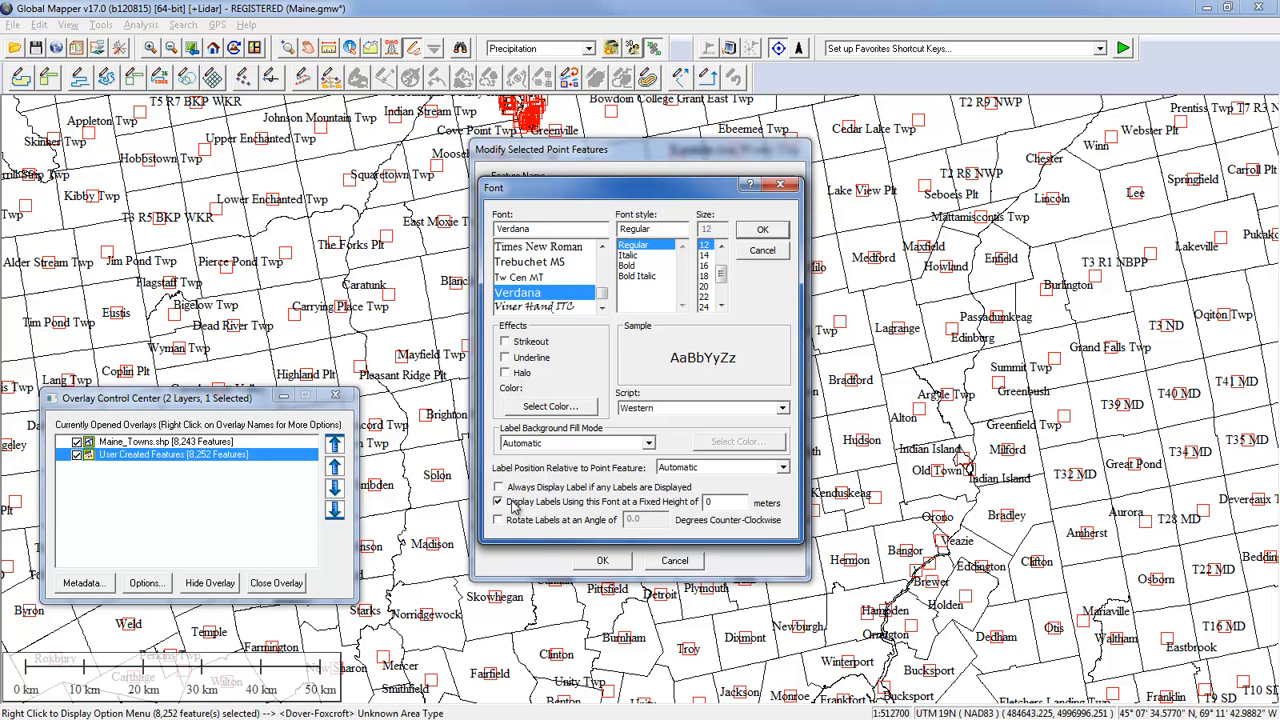
pyautogui.doubleClick(706, 502)
pyautogui.write('1000')
pyautogui.click(762, 232)
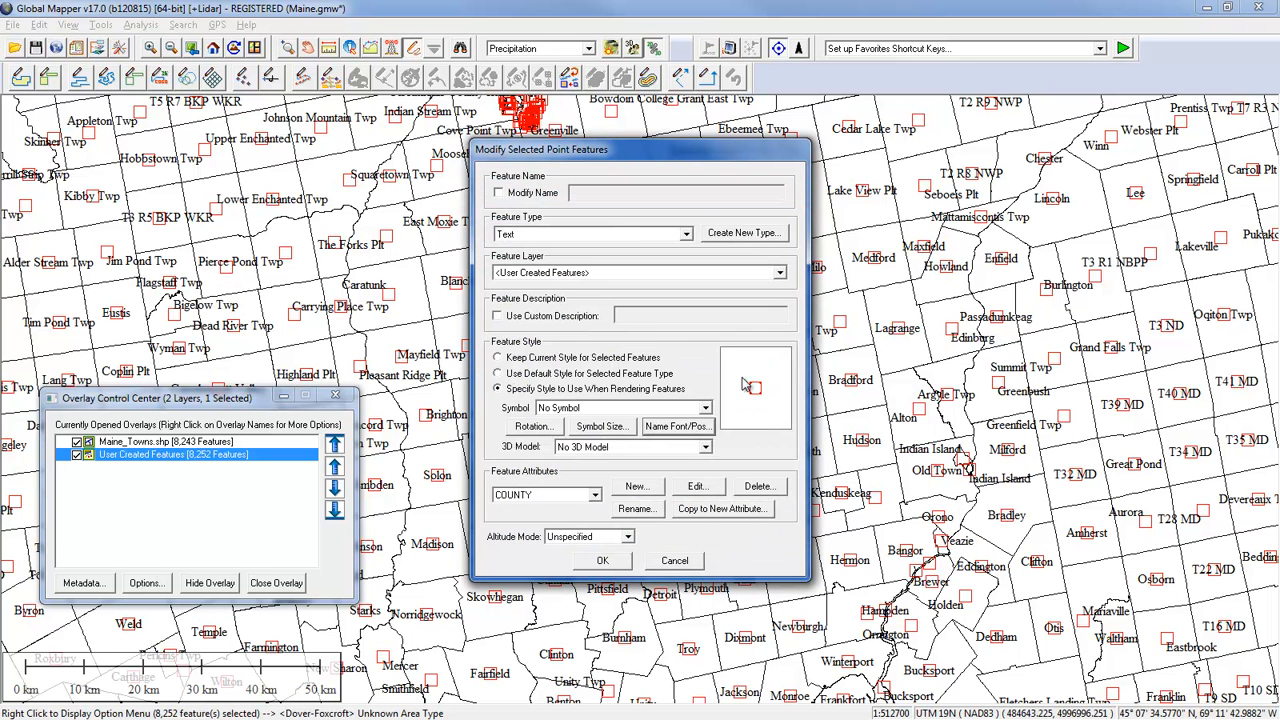
pyautogui.click(605, 561)
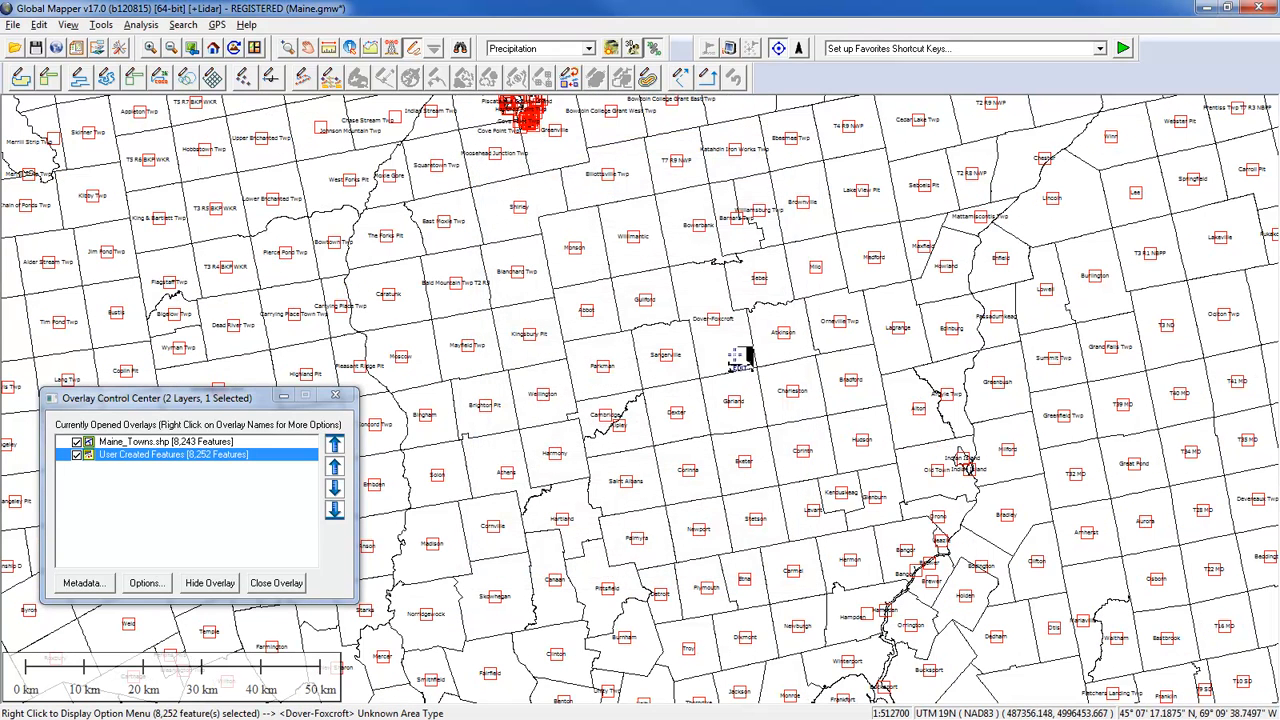
# Edit the selected text points again and set their fixed label height to 2000 meters in a specified style
pyautogui.rightClick(737, 343)
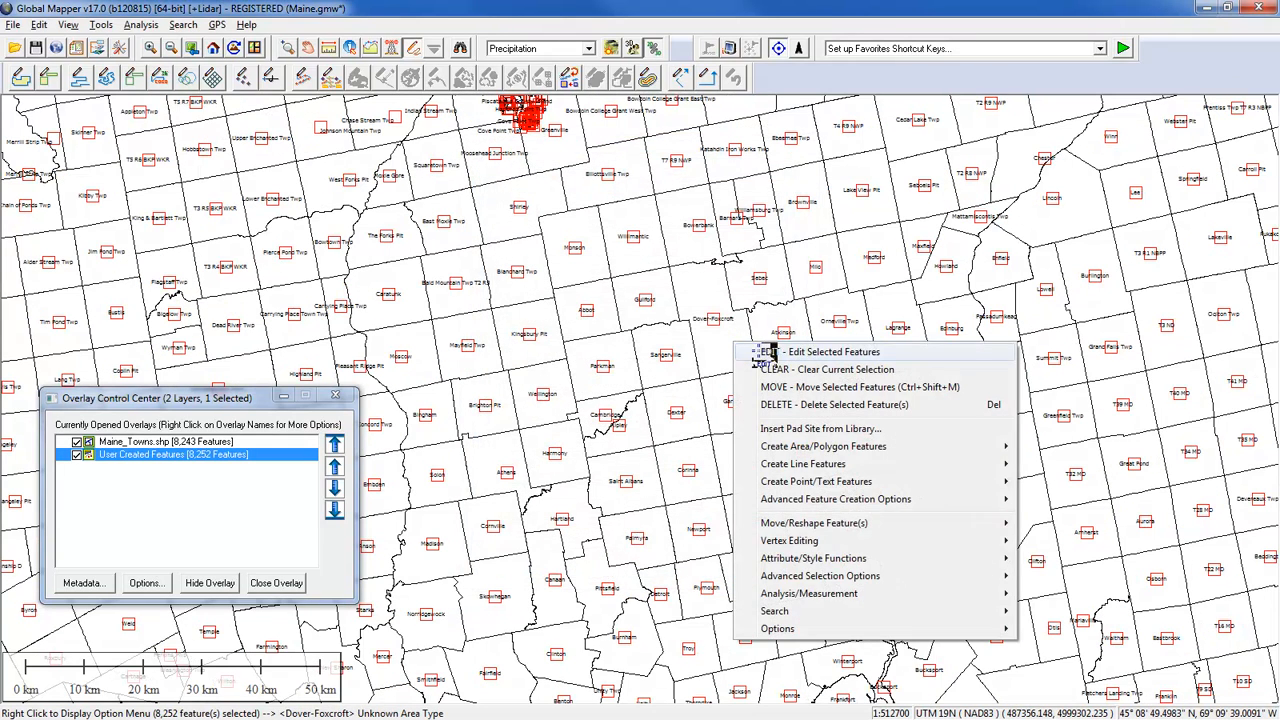
pyautogui.click(767, 352)
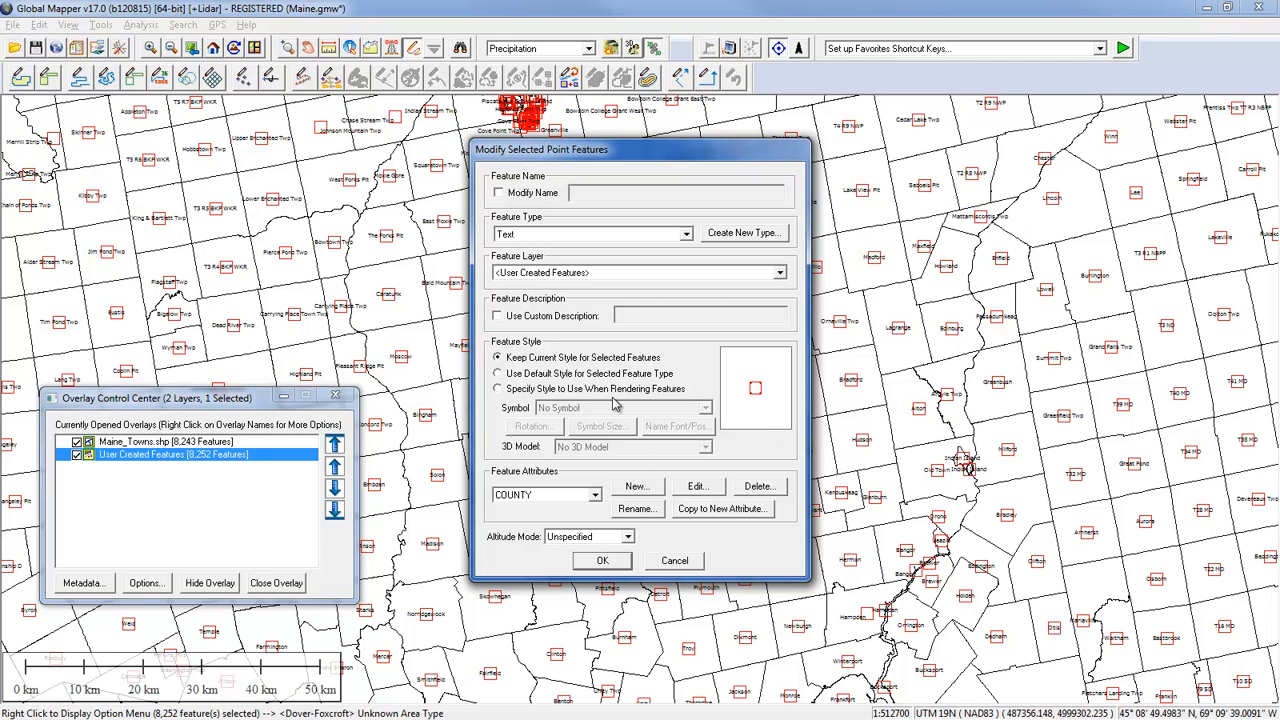
pyautogui.click(500, 388)
pyautogui.click(673, 427)
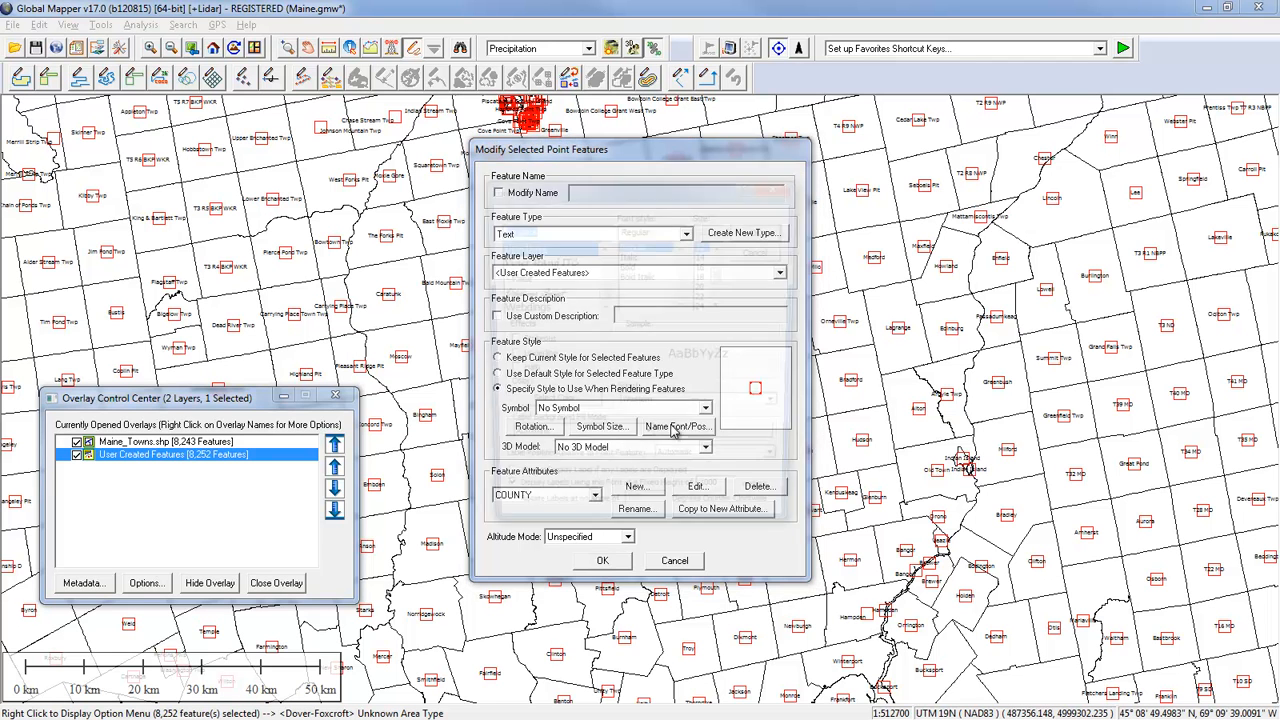
pyautogui.click(711, 503)
pyautogui.moveTo(711, 503); pyautogui.dragTo(703, 504)
pyautogui.write('2000')
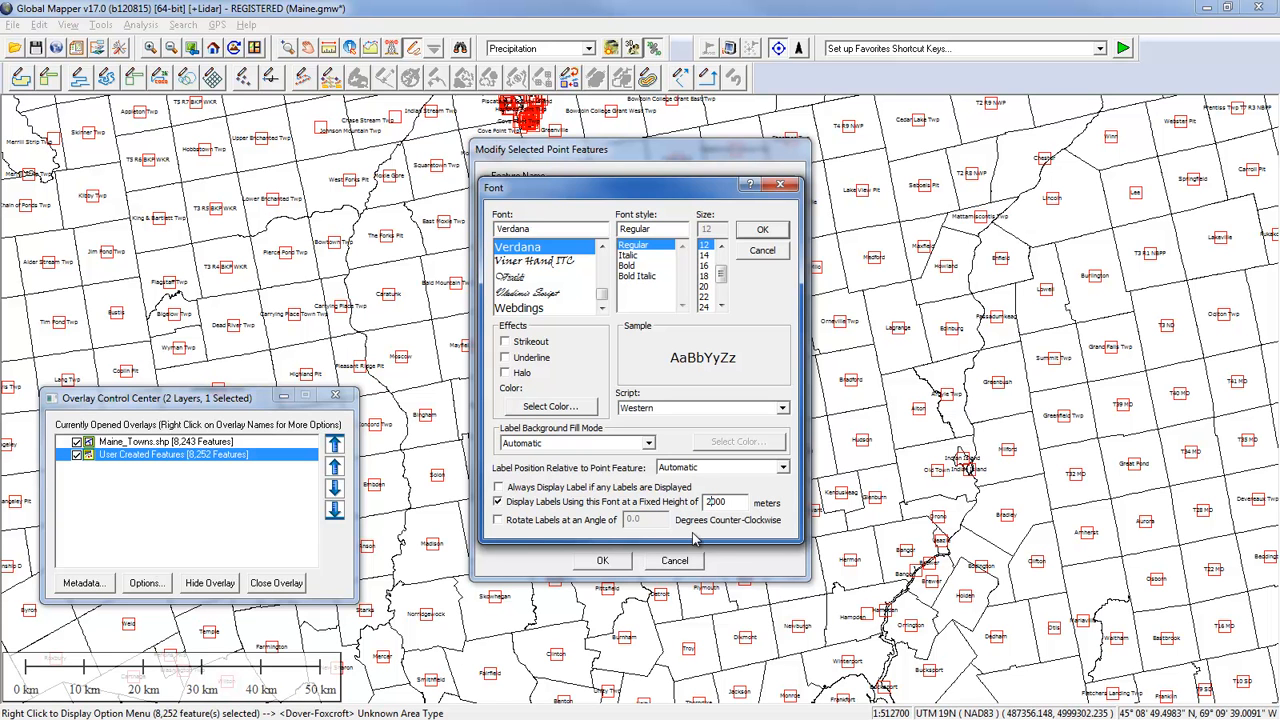
pyautogui.click(750, 234)
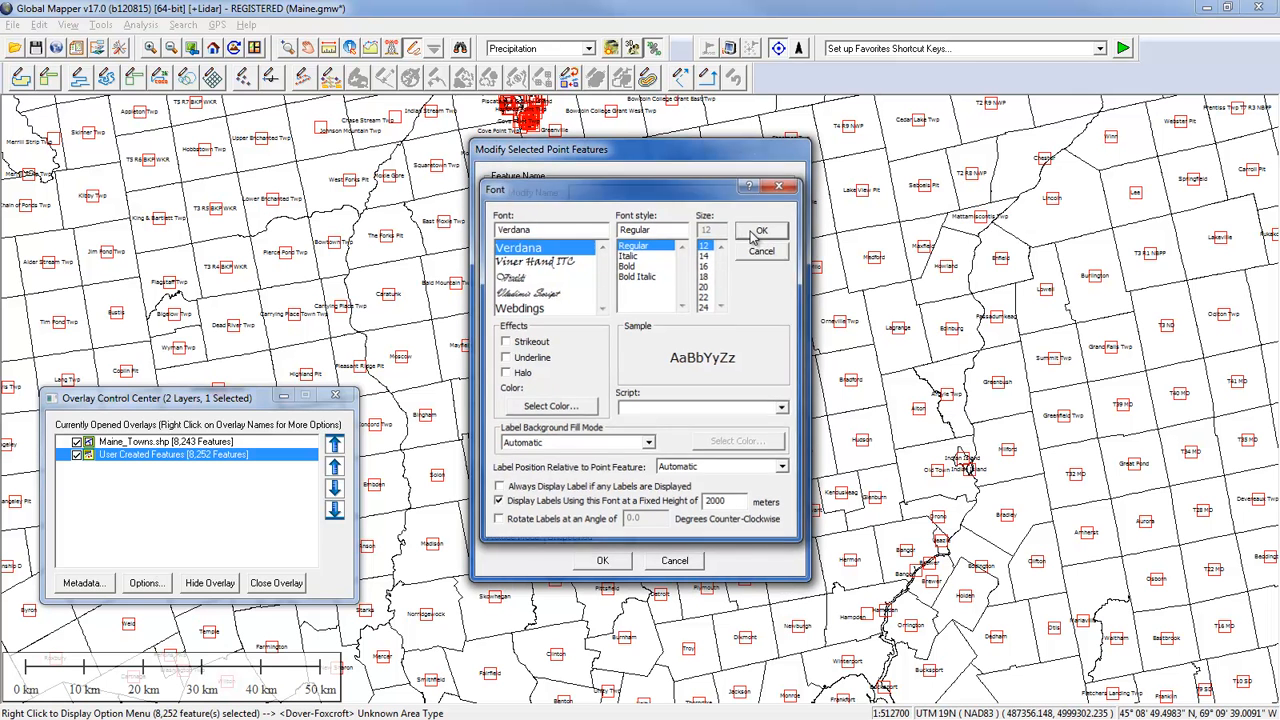
pyautogui.click(603, 561)
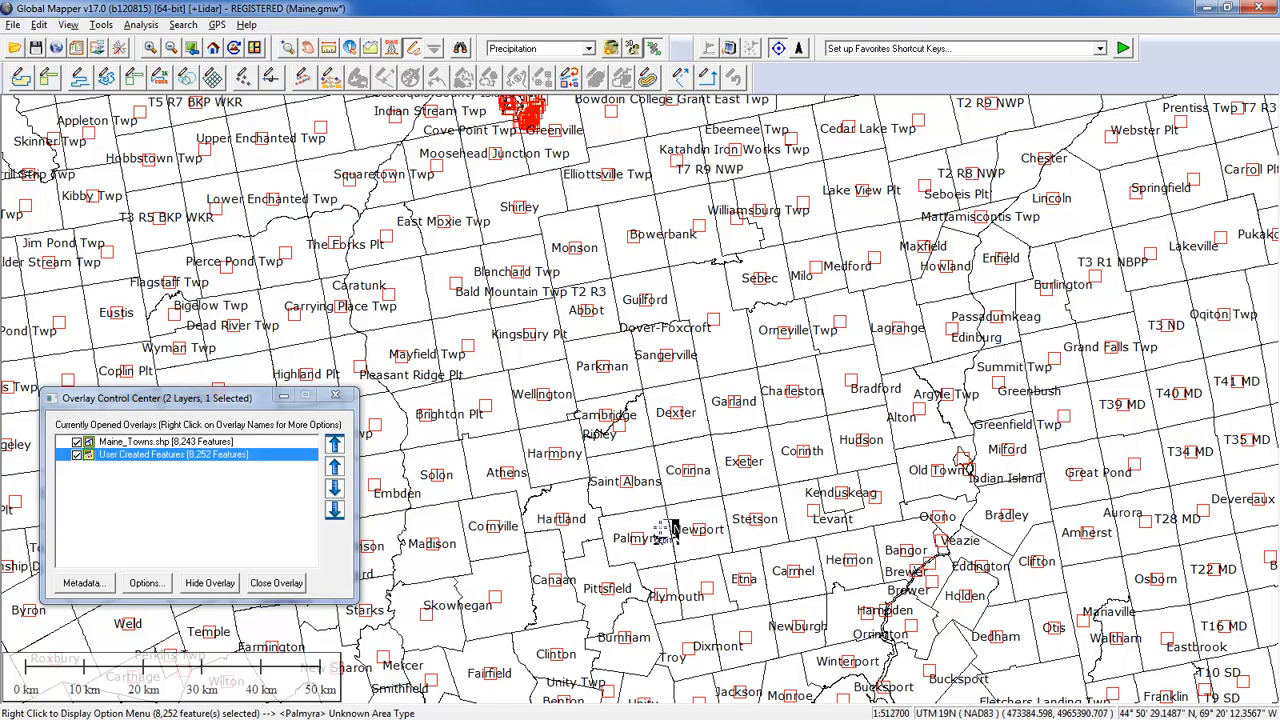
# Check the resized town labels at a closer scale and clear the selection of text points
pyautogui.scroll(1, 770, 427)
pyautogui.scroll(-1, 770, 427)
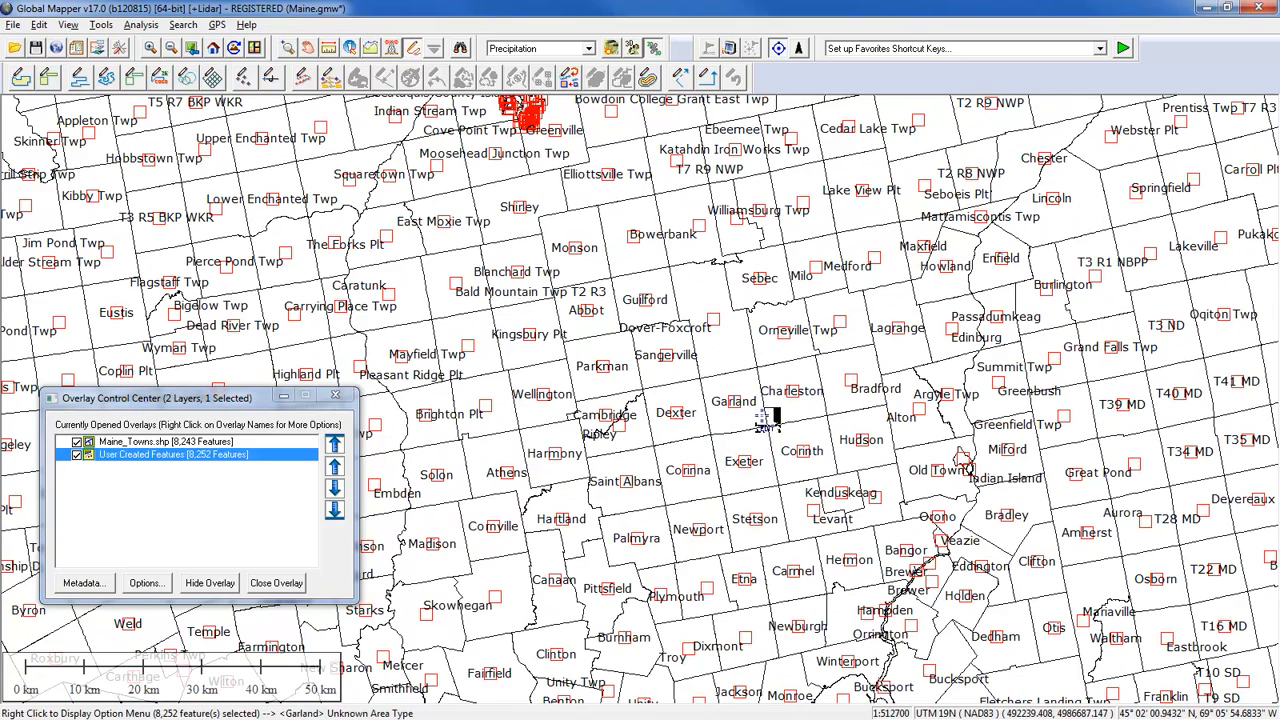
pyautogui.scroll(1, 768, 421)
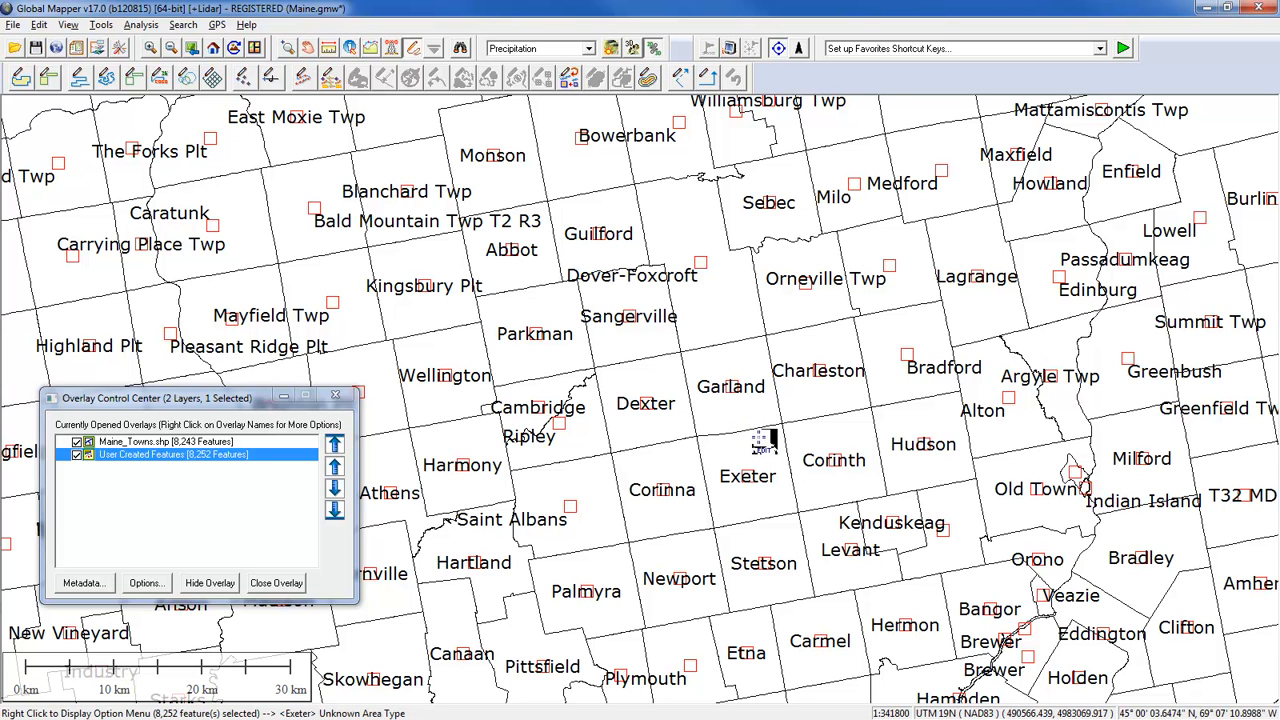
pyautogui.click(777, 440)
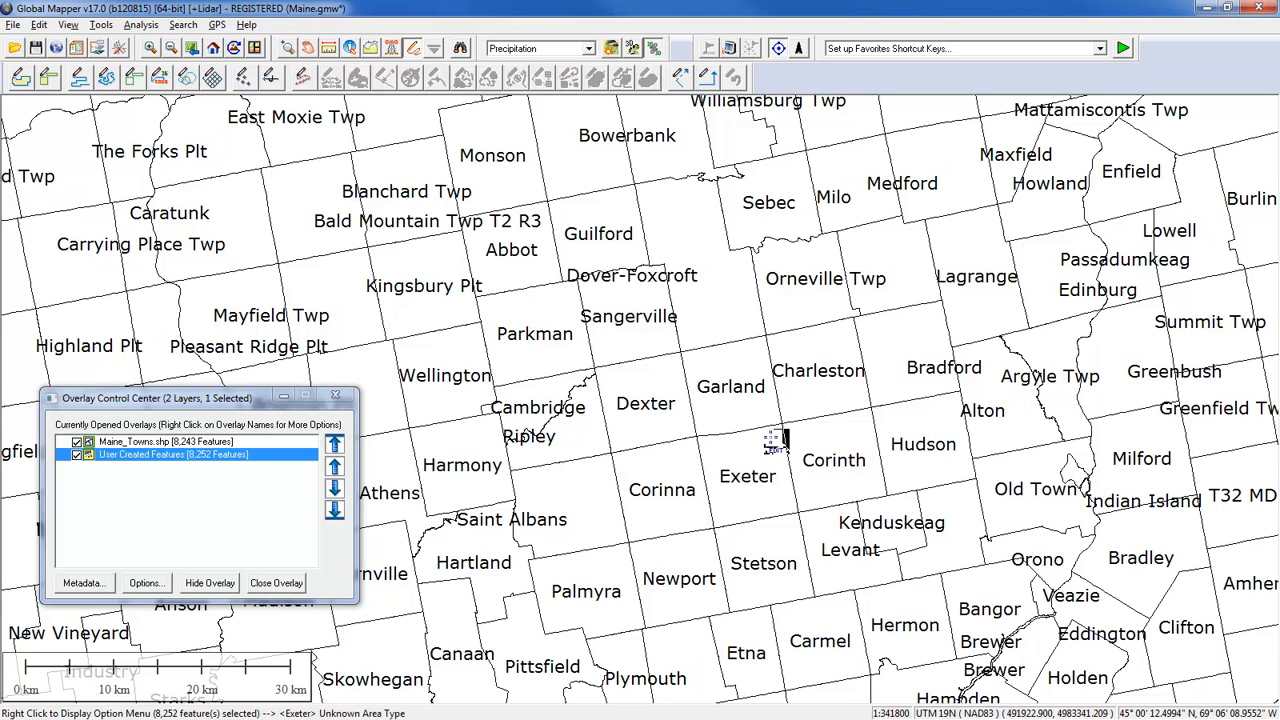
# Examine how the fixed-height labels scale with the map between the regional view and a close view of Corinth
pyautogui.scroll(1, 777, 443)
pyautogui.scroll(-3, 776, 442)
pyautogui.scroll(-2, 776, 442)
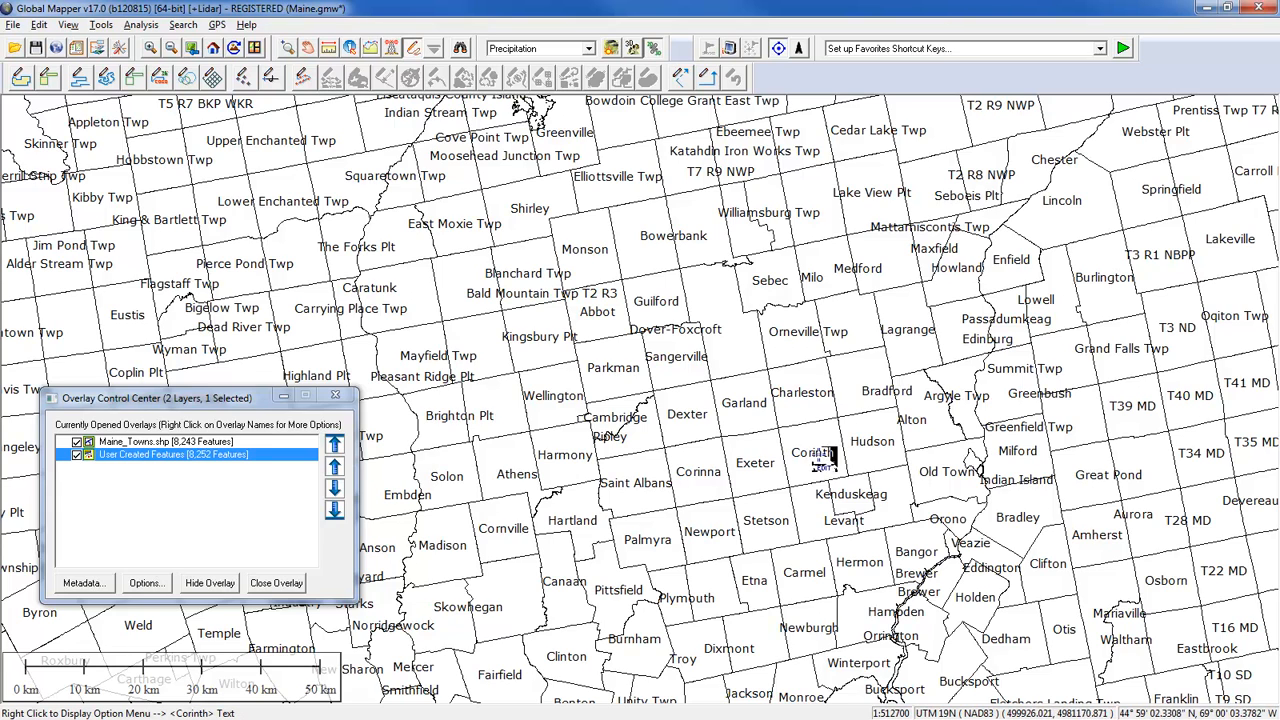
pyautogui.scroll(8, 836, 456)
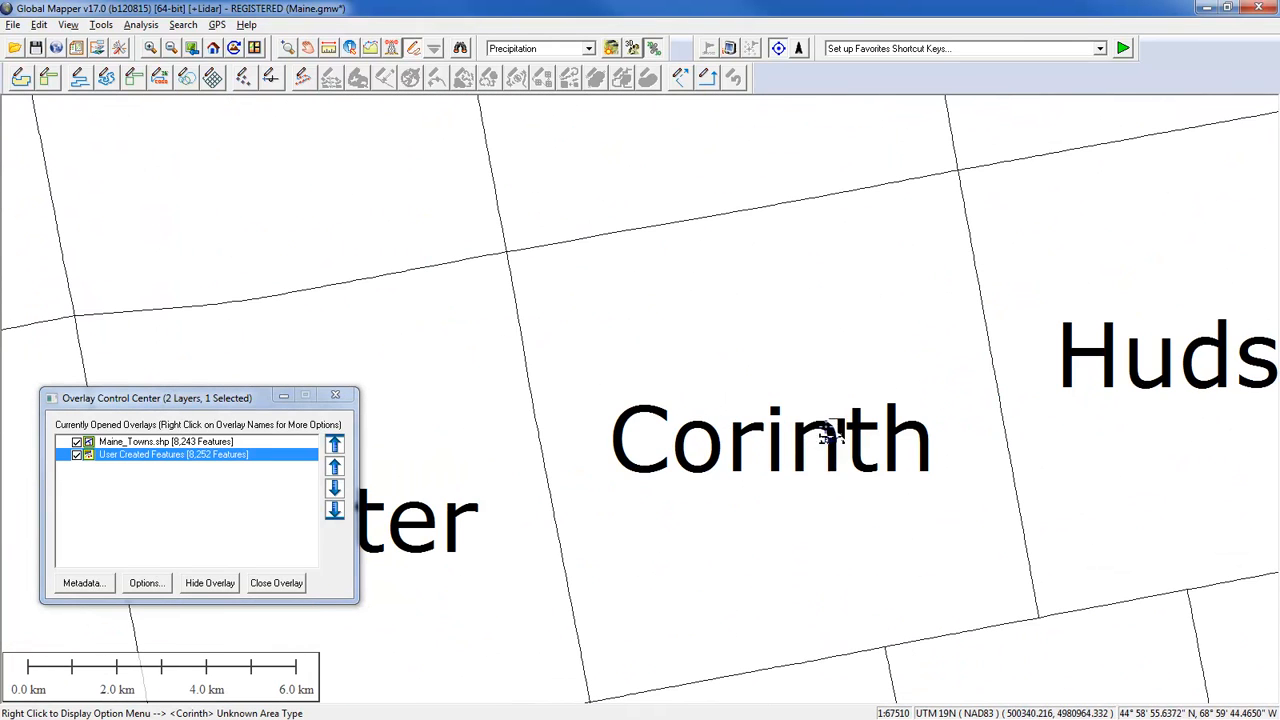
pyautogui.scroll(-2, 816, 440)
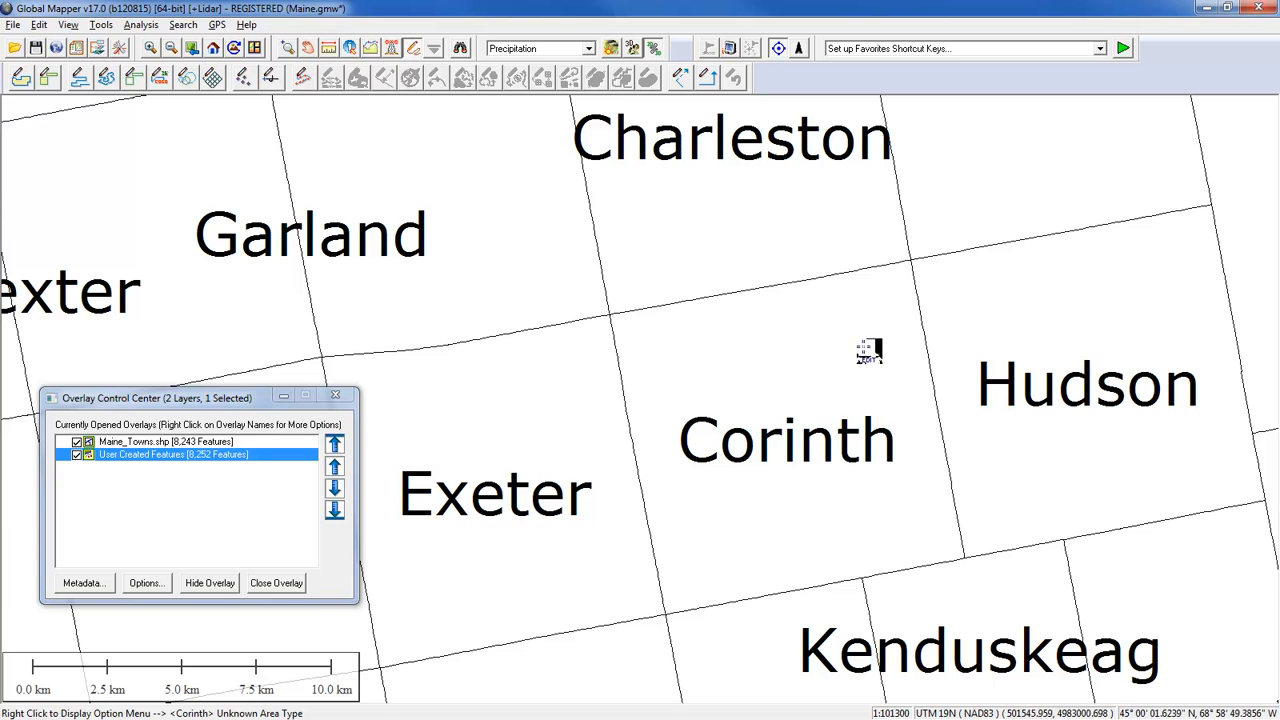
pyautogui.scroll(-2, 793, 480)
pyautogui.scroll(-2, 793, 480)
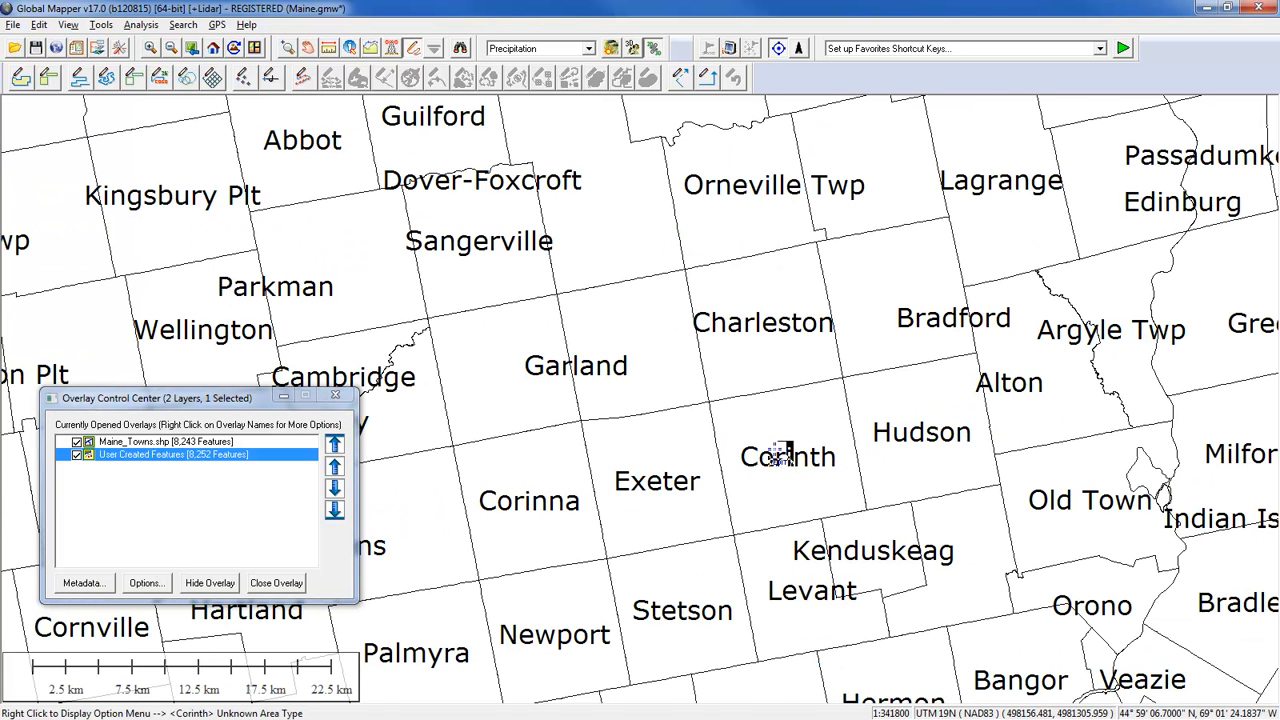
pyautogui.scroll(-2, 800, 450)
pyautogui.moveTo(890, 435); pyautogui.dragTo(806, 444)
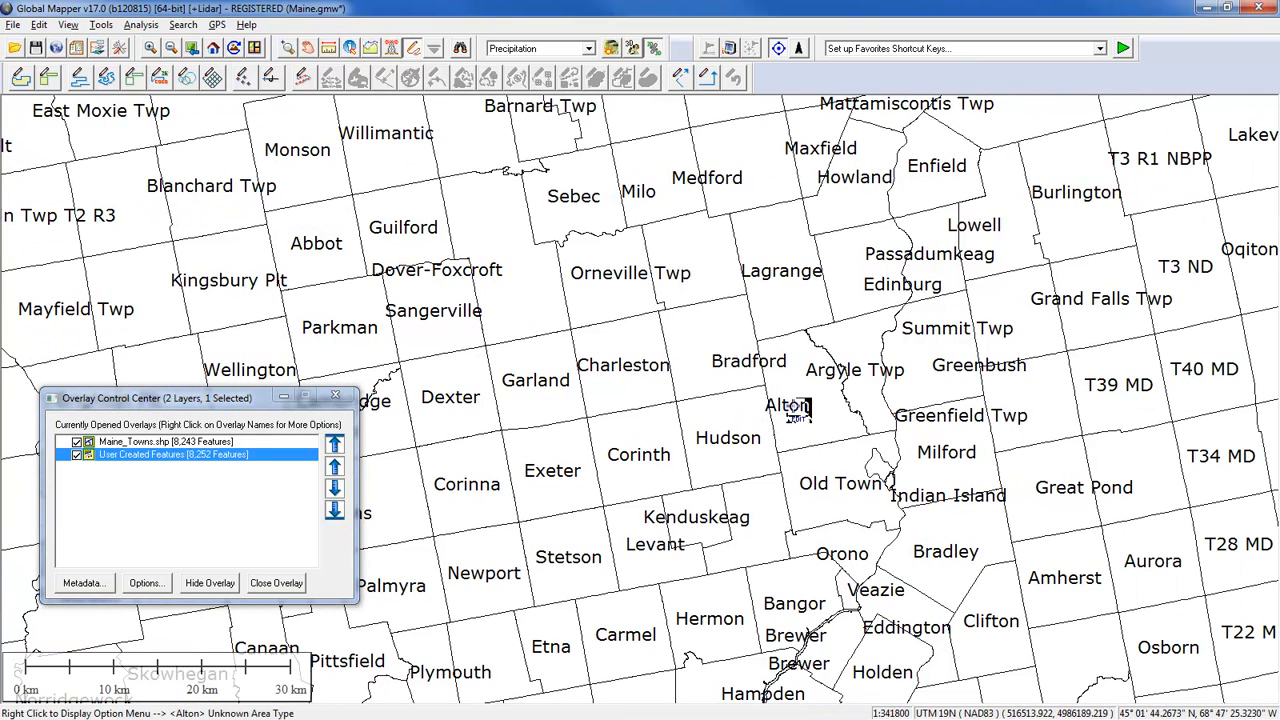
# Disallow feature selection and search for the Maine_Towns.shp layer so that town areas cannot be picked
pyautogui.click(797, 408)
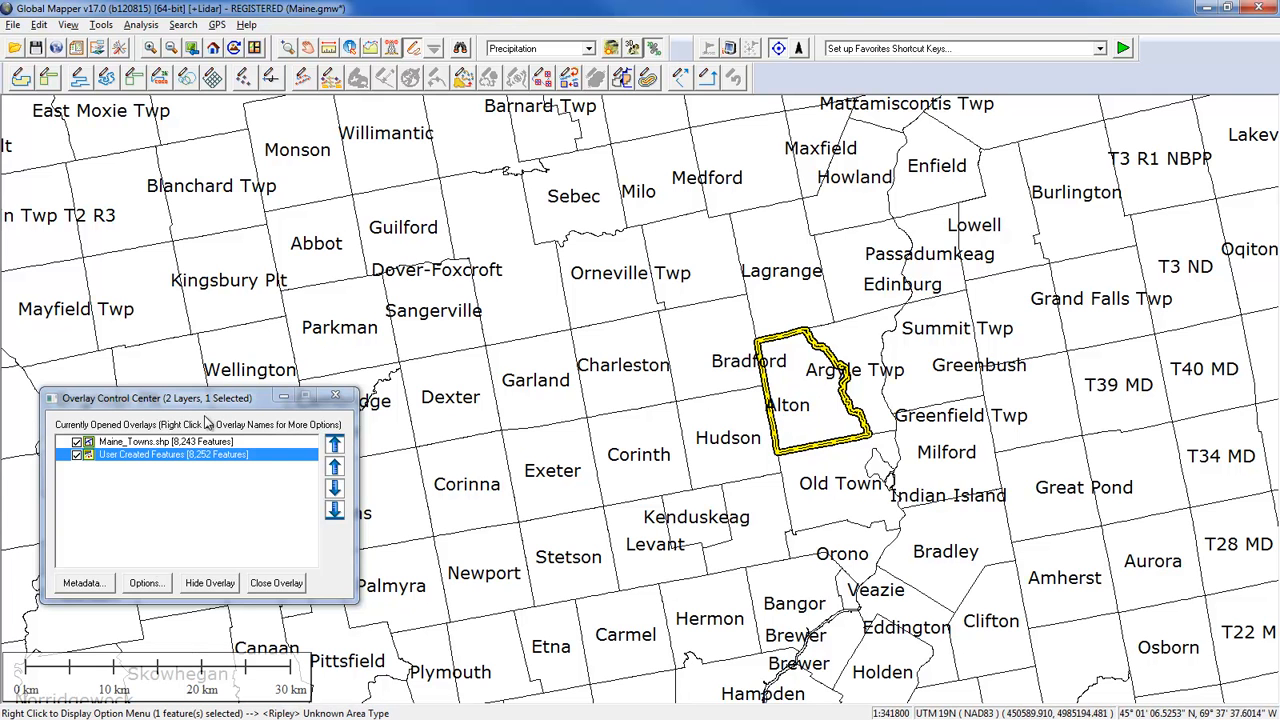
pyautogui.click(176, 443)
pyautogui.rightClick(176, 443)
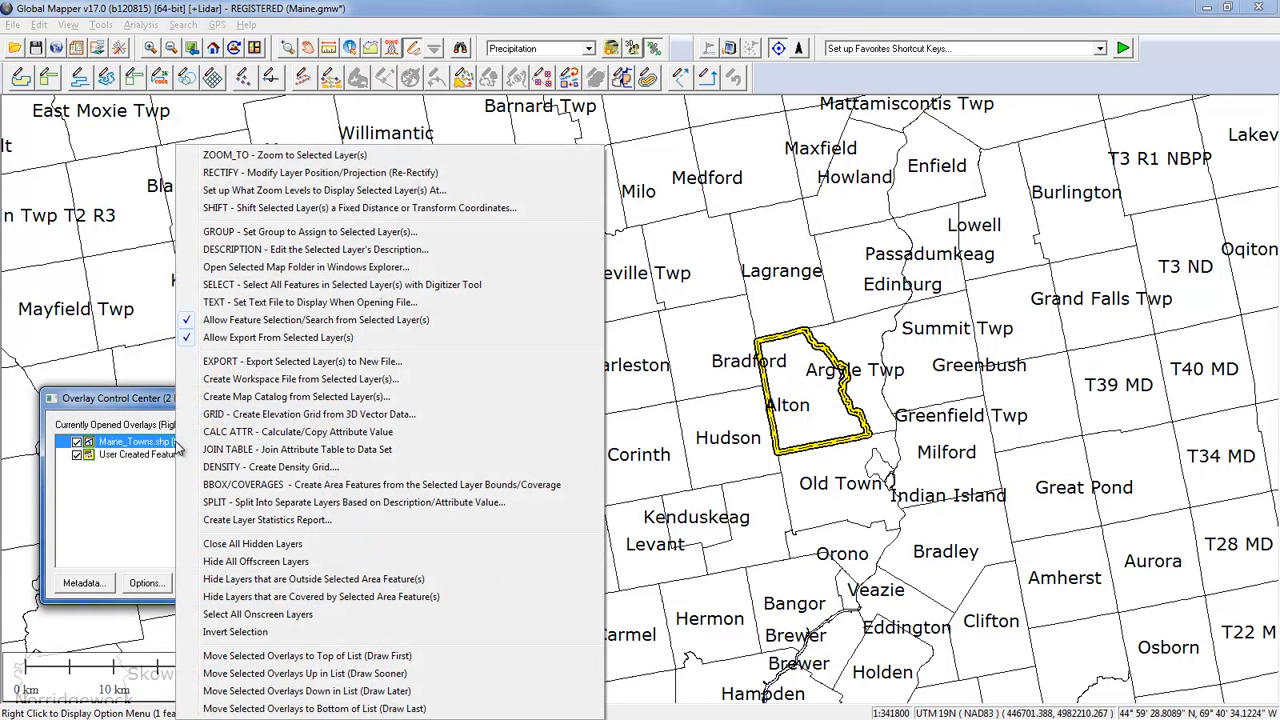
pyautogui.click(252, 320)
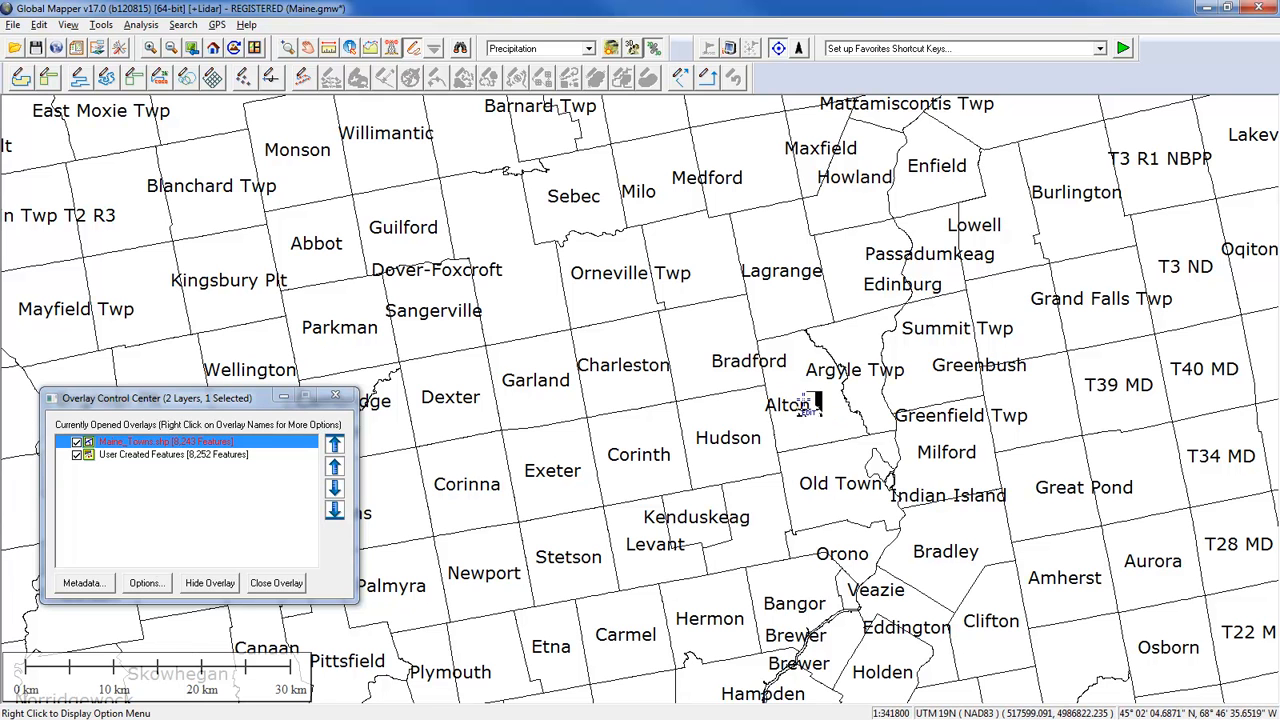
# Move the Alton and Lowell text points inside their town boundaries, and clear the selection
pyautogui.moveTo(816, 390); pyautogui.dragTo(755, 420)
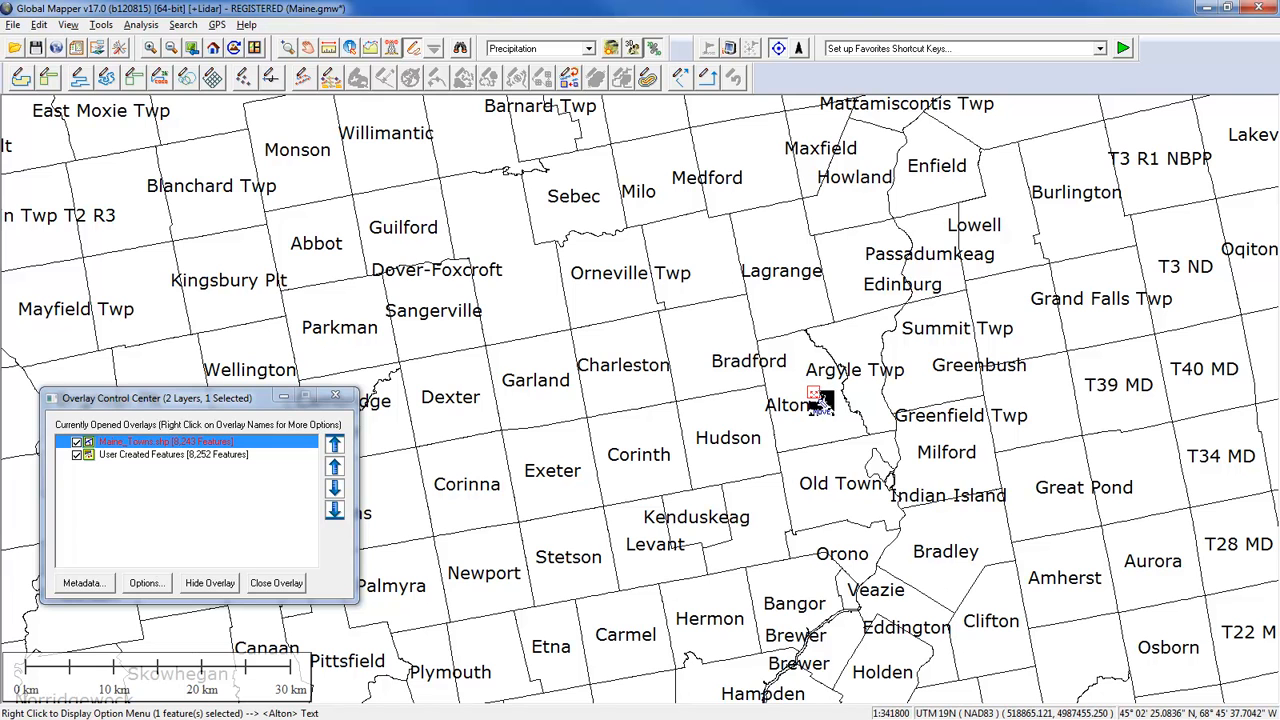
pyautogui.moveTo(820, 402); pyautogui.dragTo(828, 415)
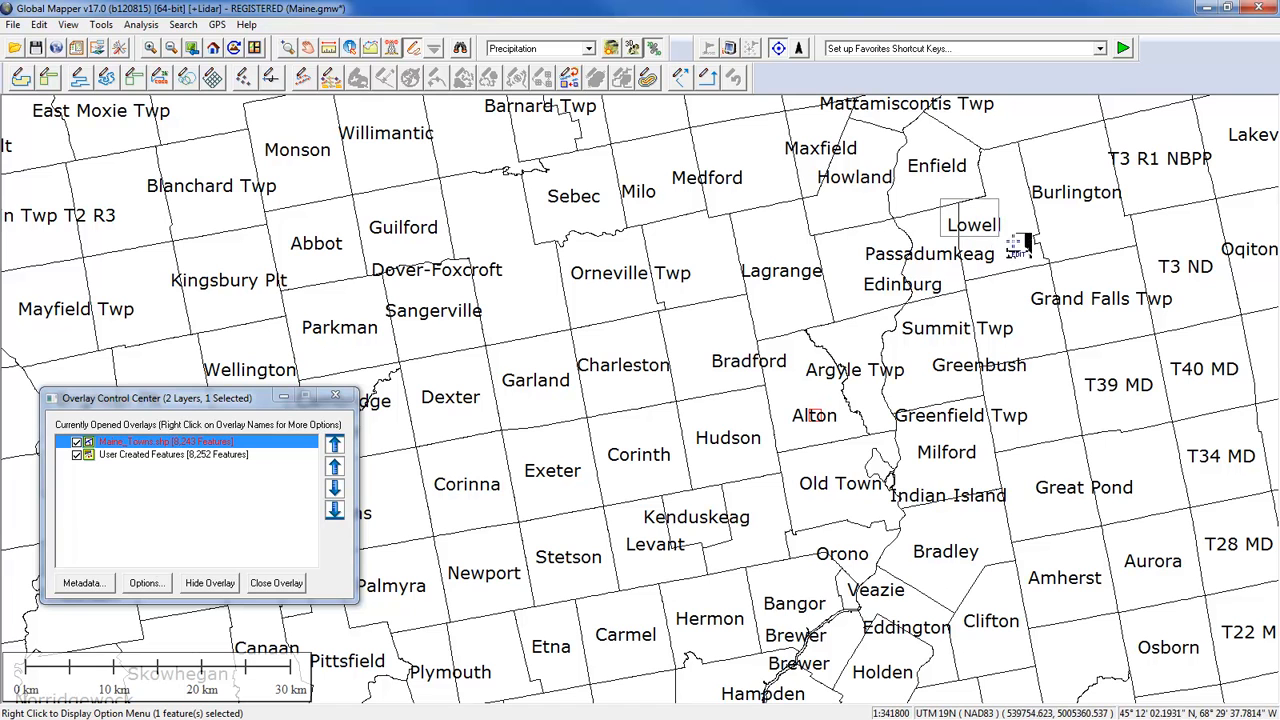
pyautogui.click(1006, 216)
pyautogui.moveTo(1008, 218)
pyautogui.mouseDown()
pyautogui.moveTo(993, 238)
pyautogui.moveTo(1006, 218)
pyautogui.moveTo(1003, 230)
pyautogui.mouseUp()
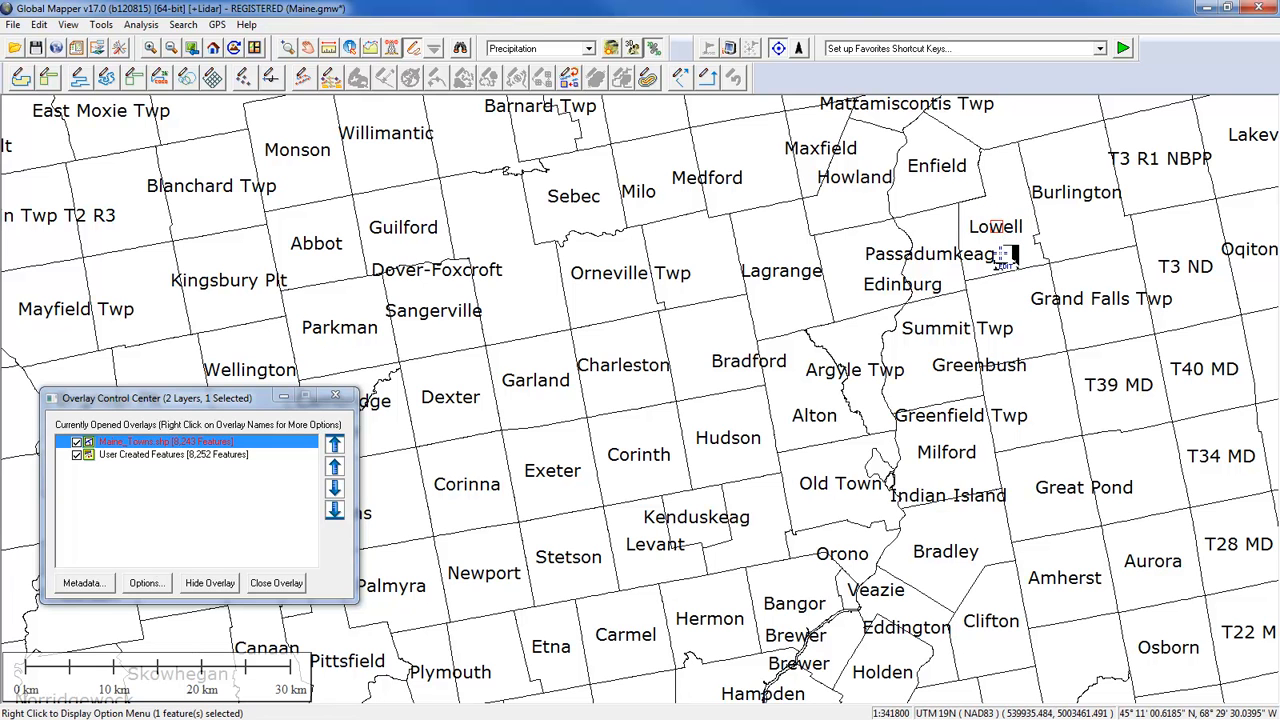
pyautogui.click(1005, 258)
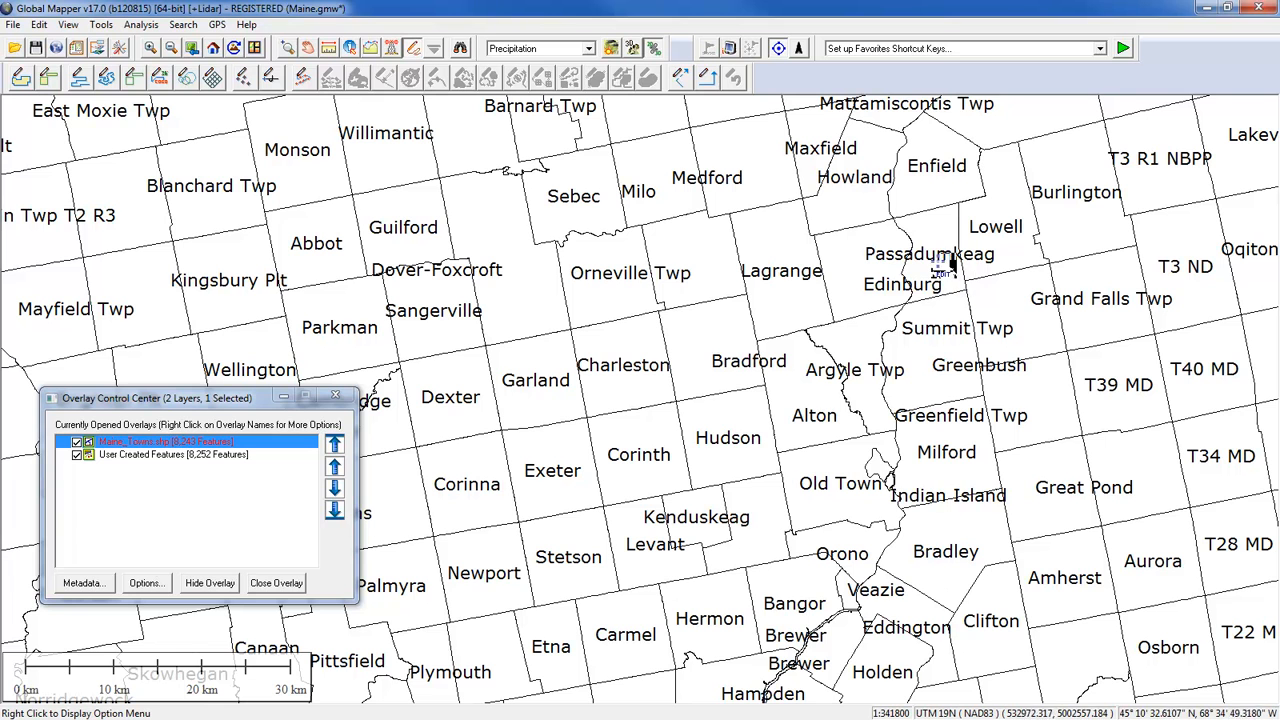
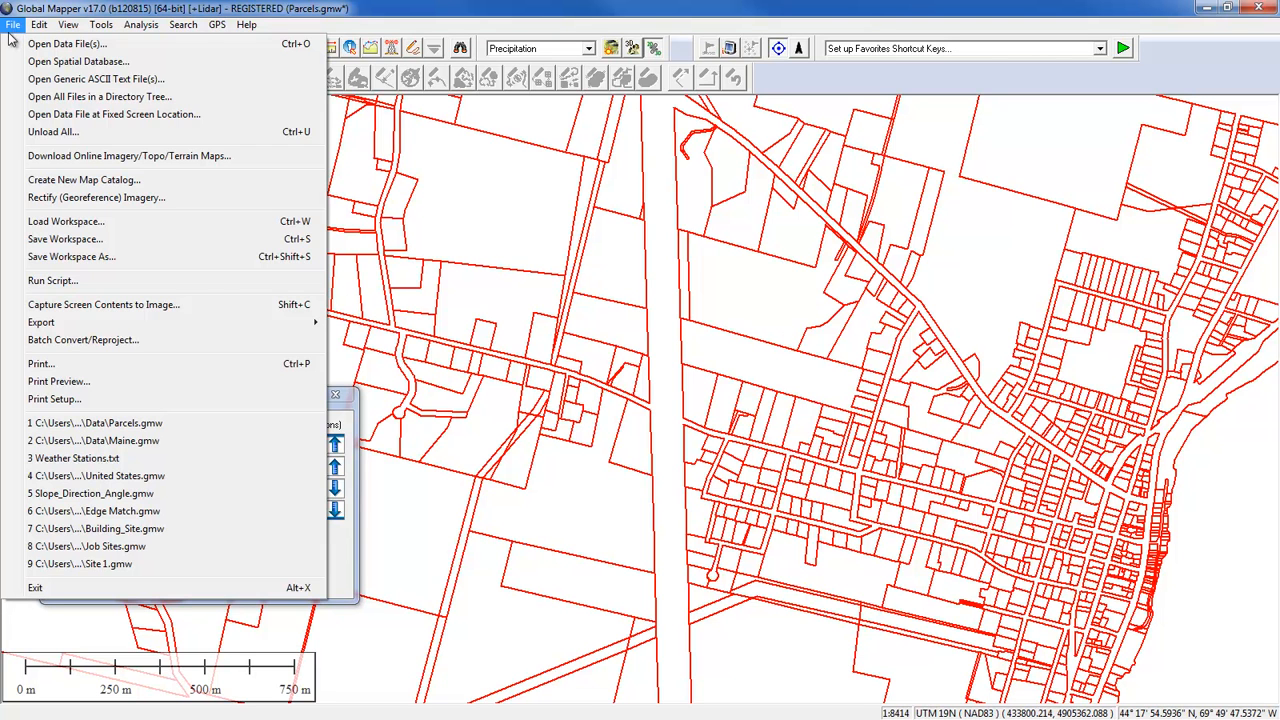
# View the current parcel map extent in Google Earth, check it at a wider scale, and return to Global Mapper
pyautogui.moveTo(64, 30)
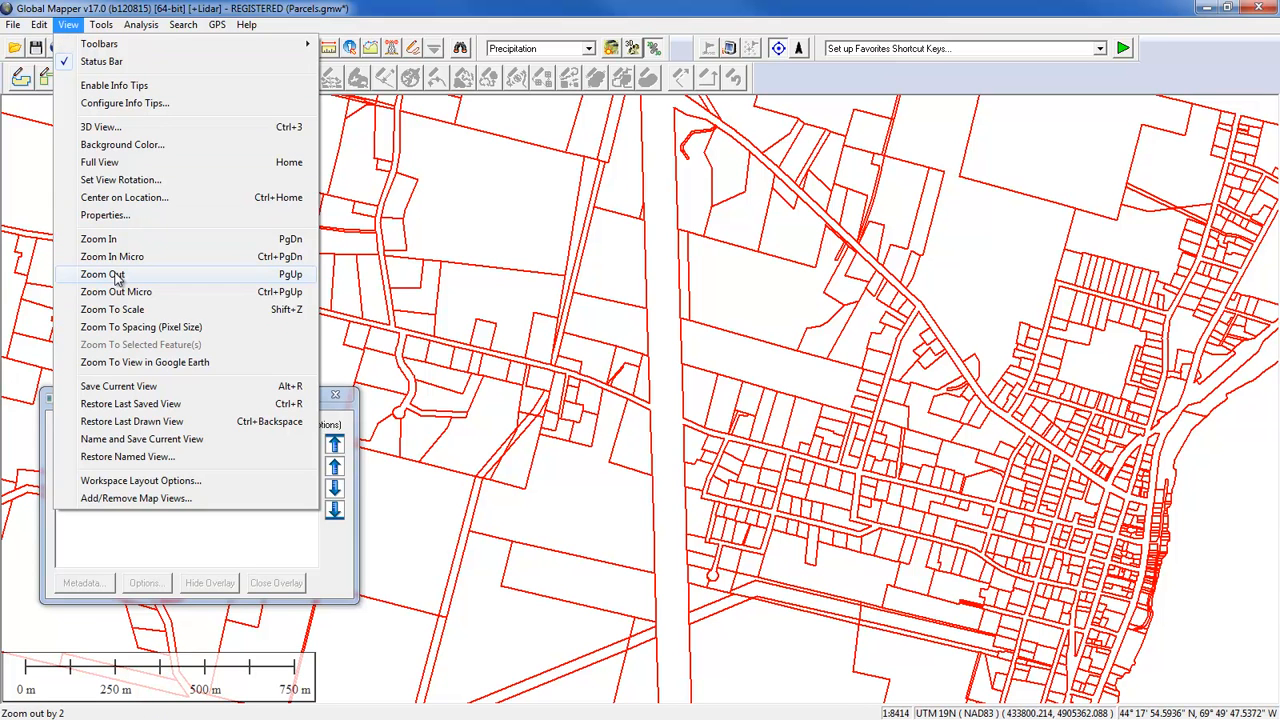
pyautogui.click(143, 362)
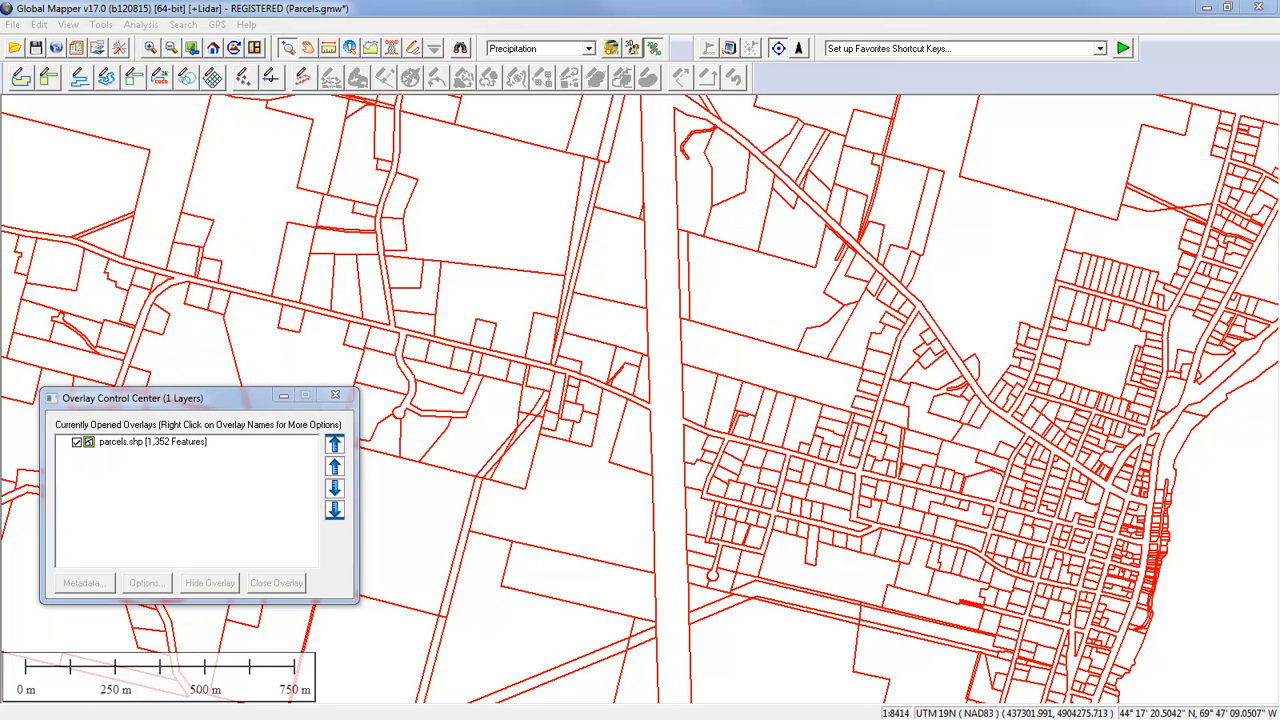
pyautogui.moveTo(1279, 2); pyautogui.dragTo(642, 66)
pyautogui.doubleClick(642, 66)
pyautogui.moveTo(1279, 20); pyautogui.dragTo(614, 3)
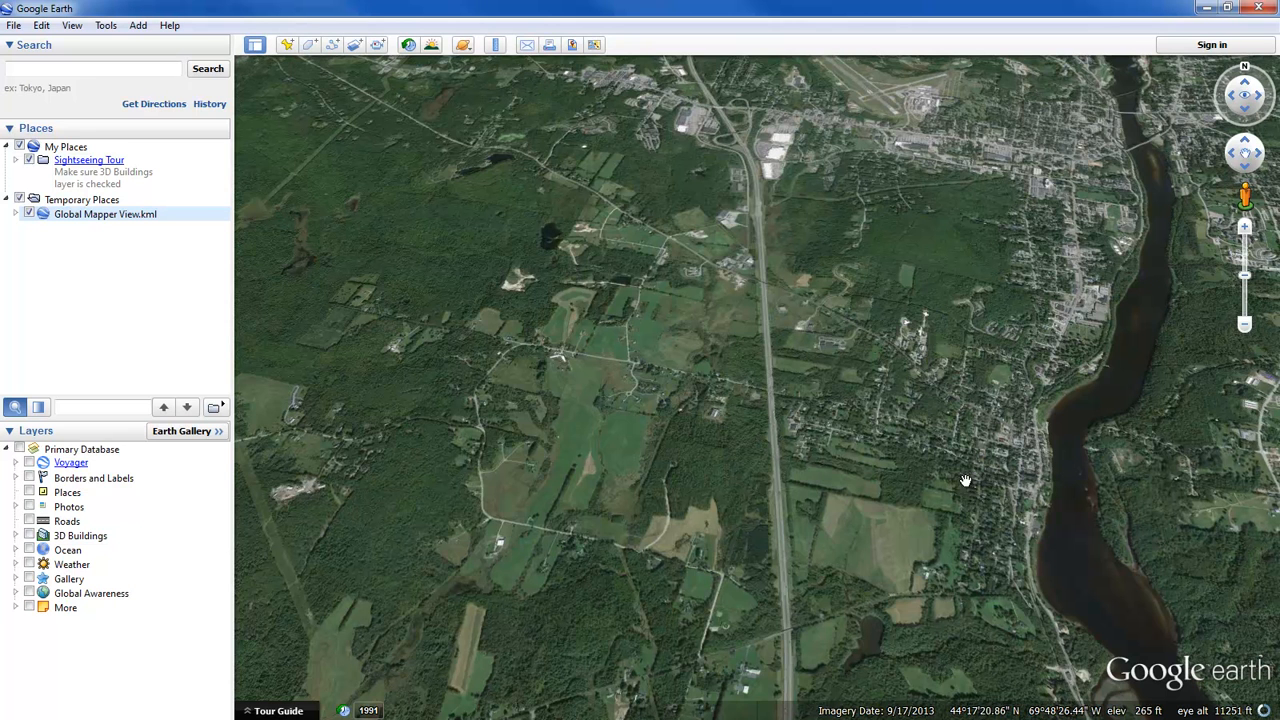
pyautogui.scroll(-4, 867, 454)
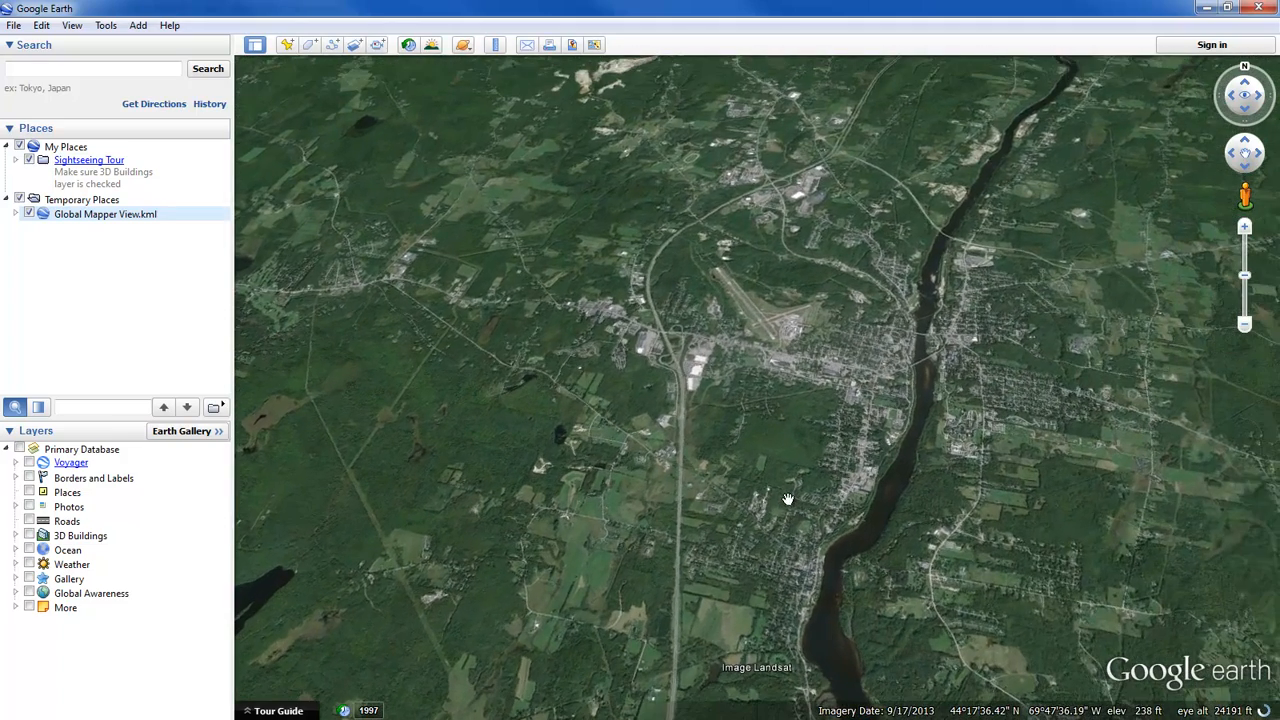
pyautogui.click(1255, 8)
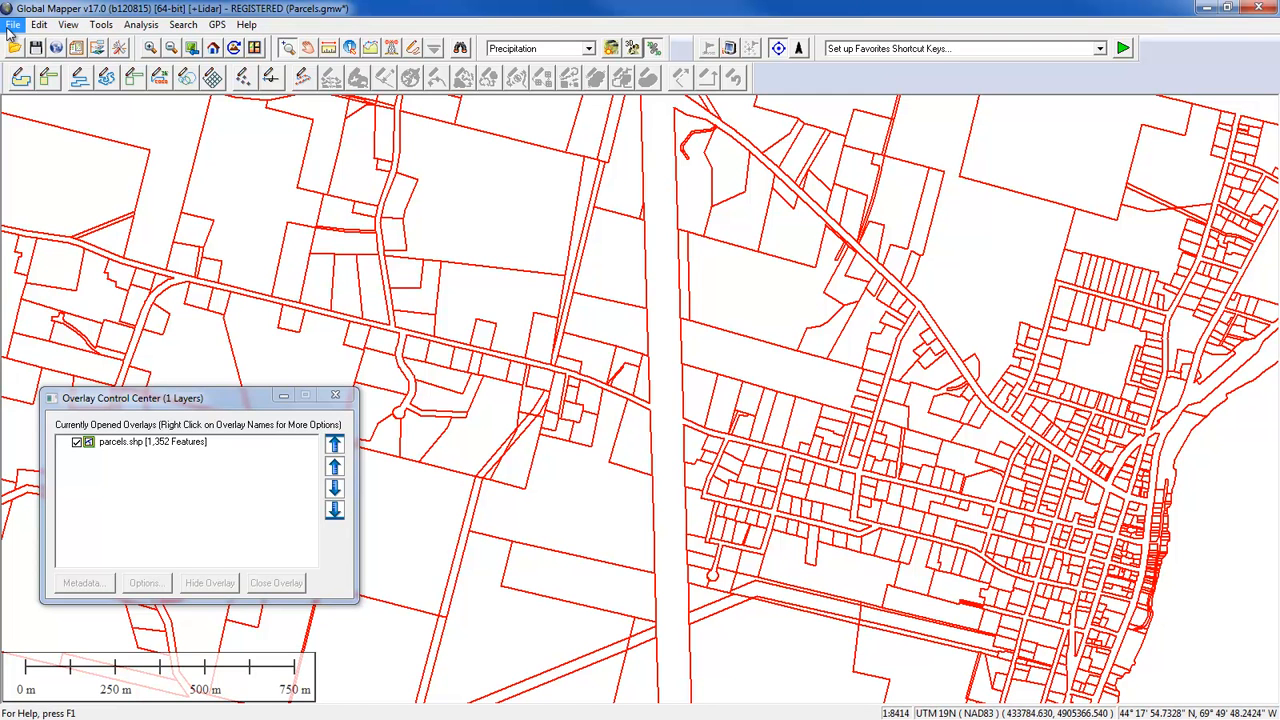
# Select all features in parcels.shp and send the view to Google Earth with the selected features included, reloading the existing view file
pyautogui.rightClick(134, 451)
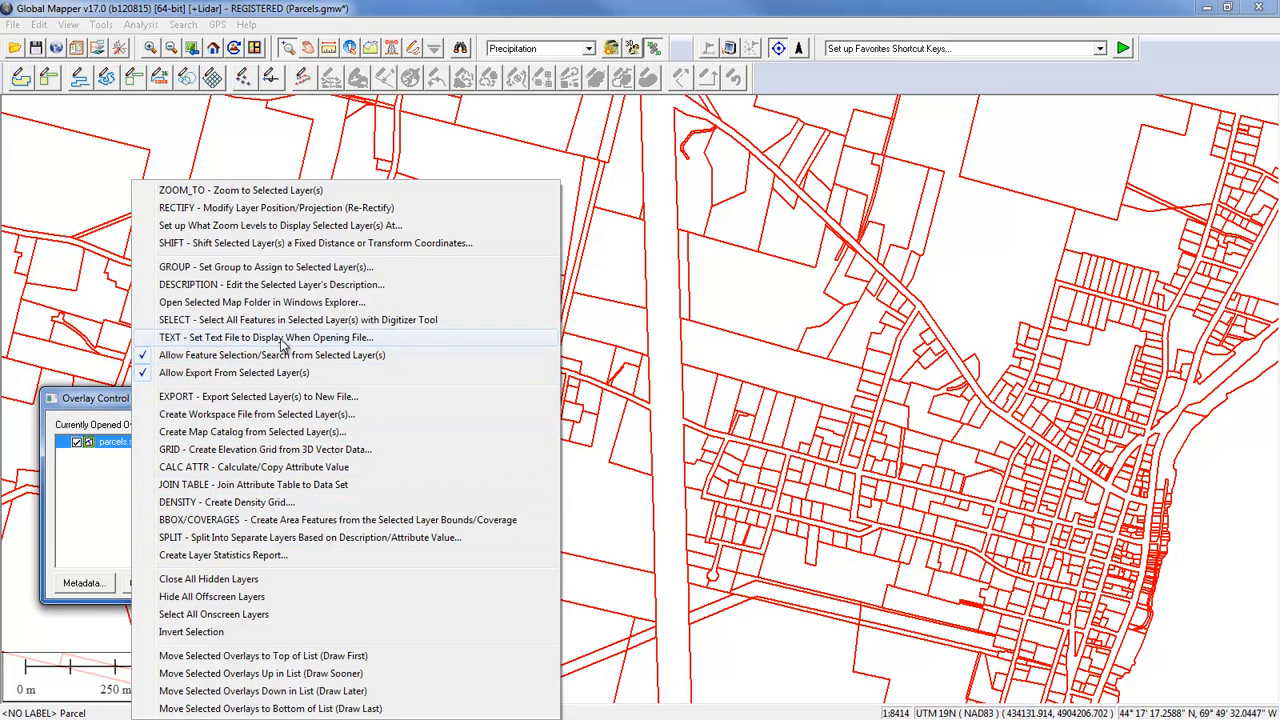
pyautogui.click(283, 321)
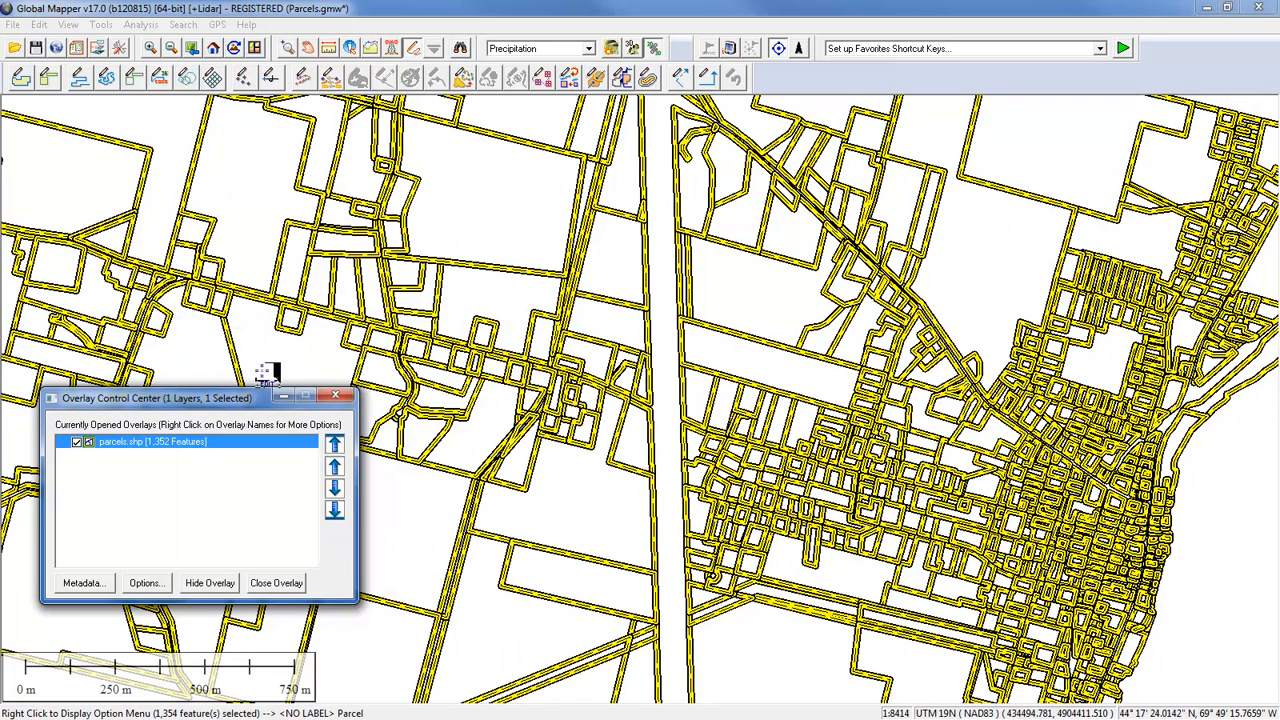
pyautogui.click(64, 26)
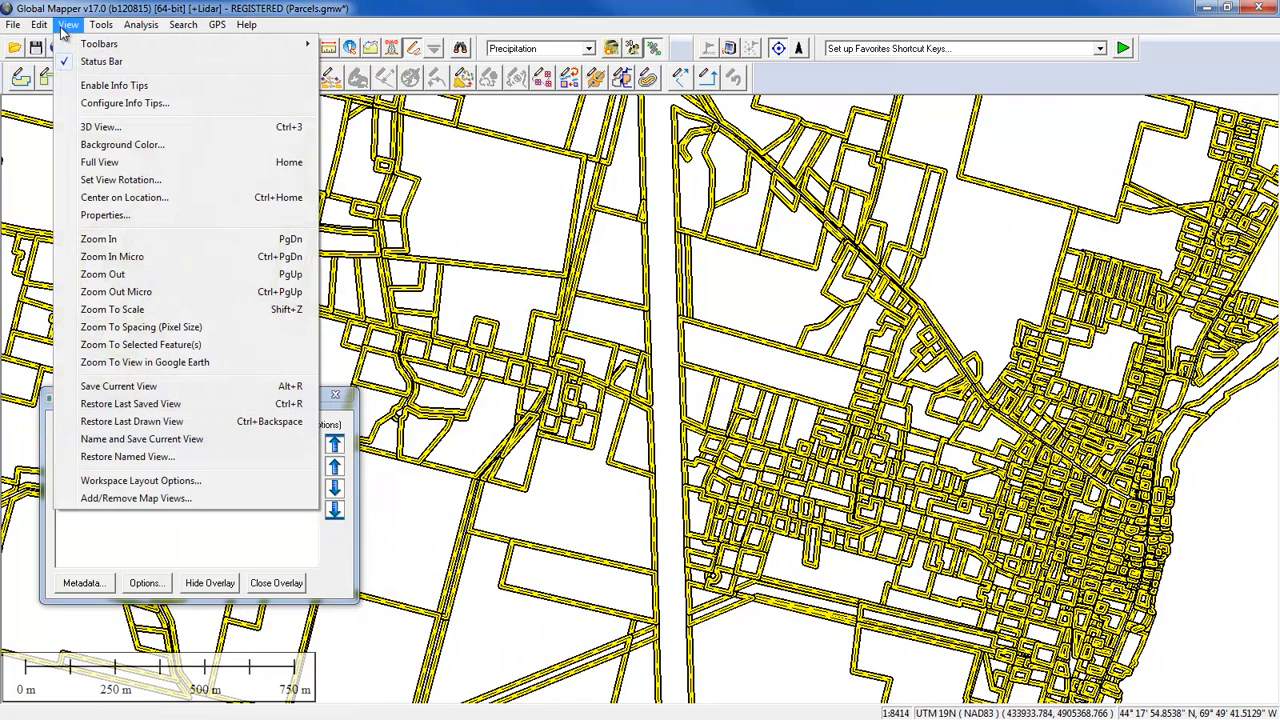
pyautogui.click(130, 363)
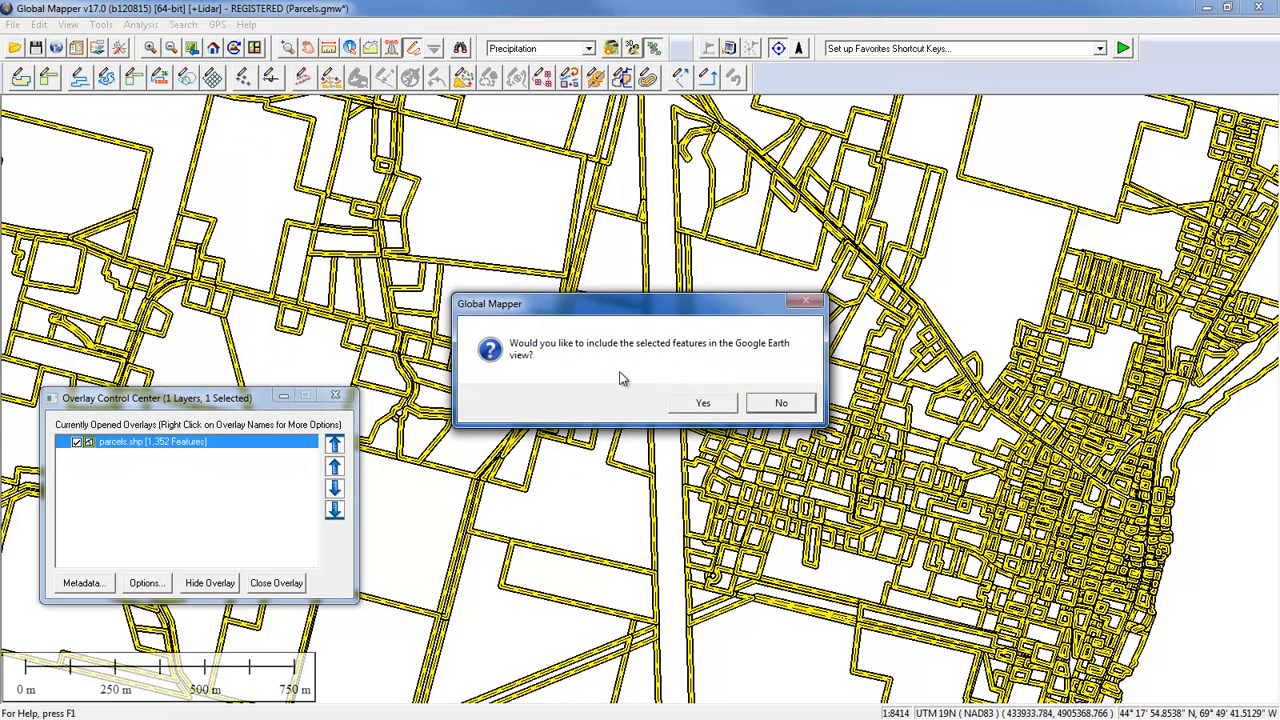
pyautogui.click(713, 404)
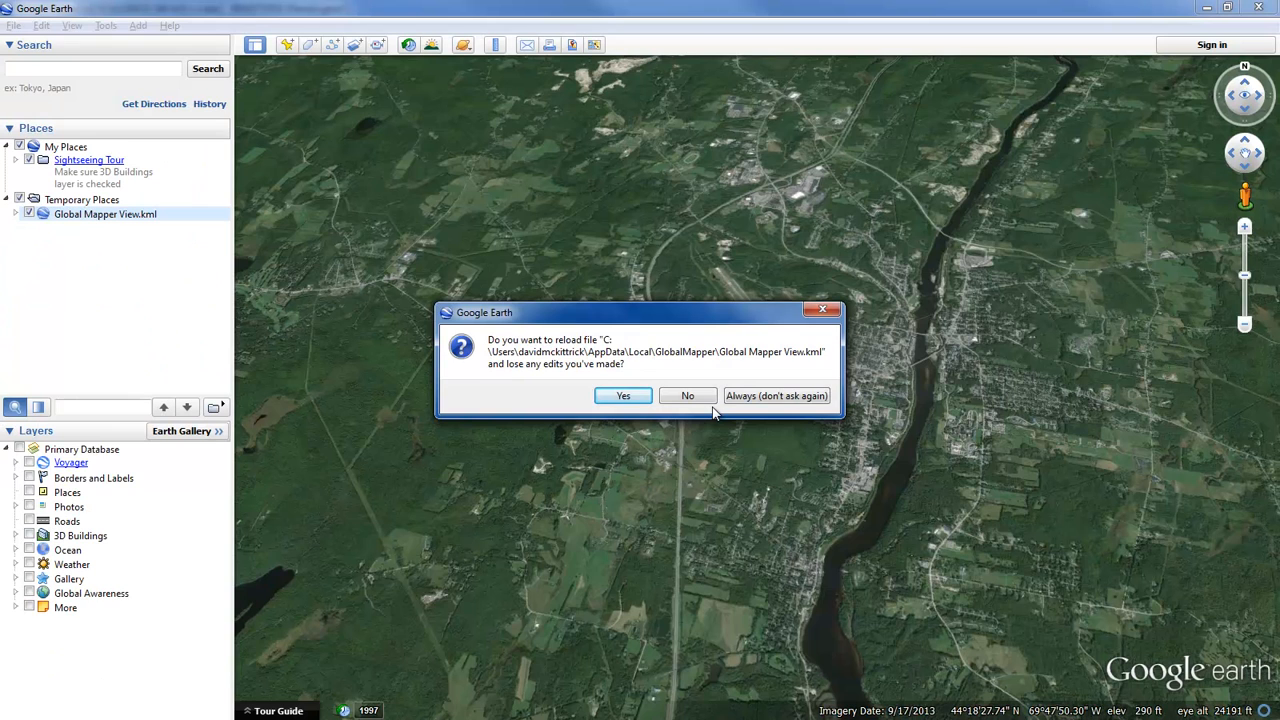
pyautogui.click(621, 398)
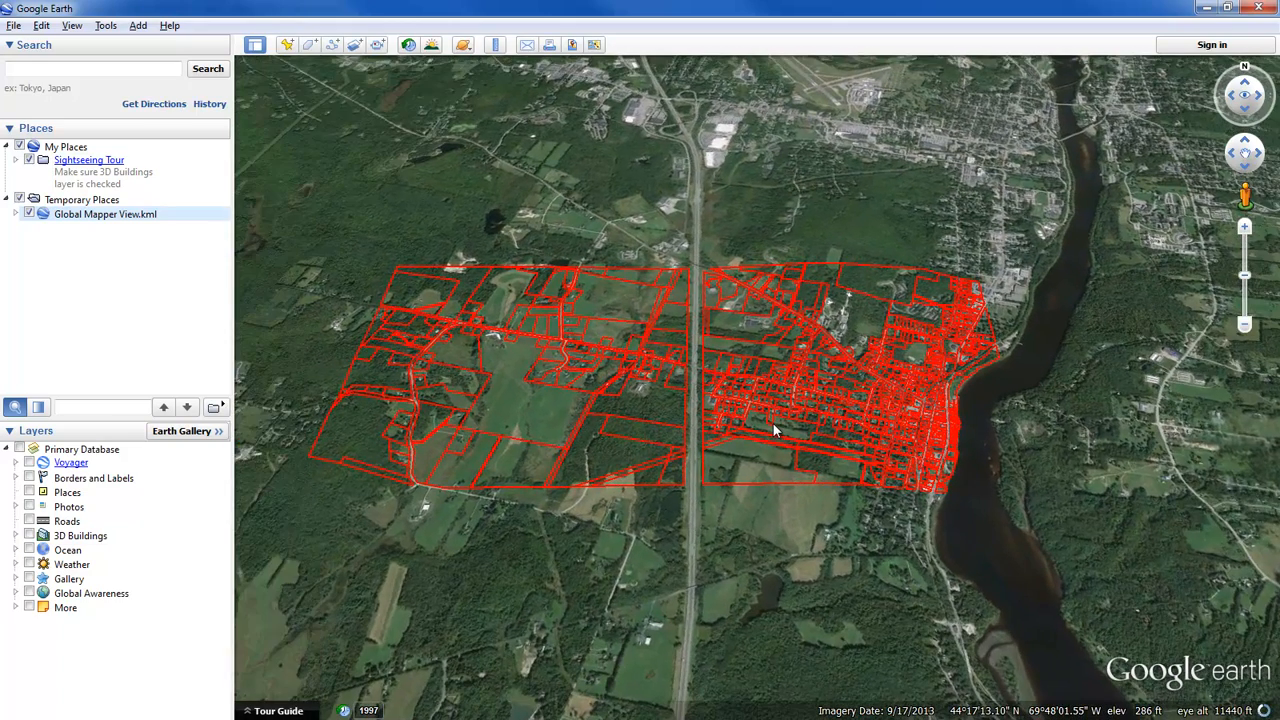
# Examine the parcel overlay and the attributes of individual parcels in Google Earth, and return to Global Mapper
pyautogui.scroll(3, 773, 432)
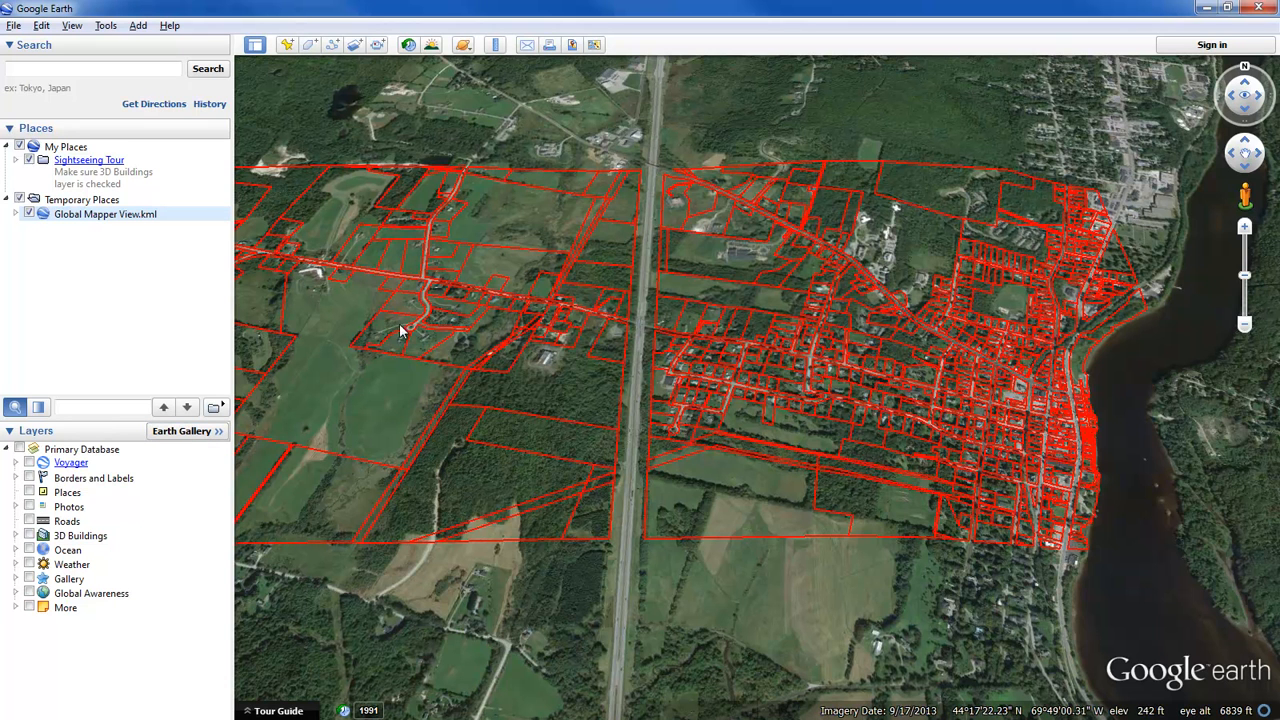
pyautogui.click(467, 345)
pyautogui.click(565, 392)
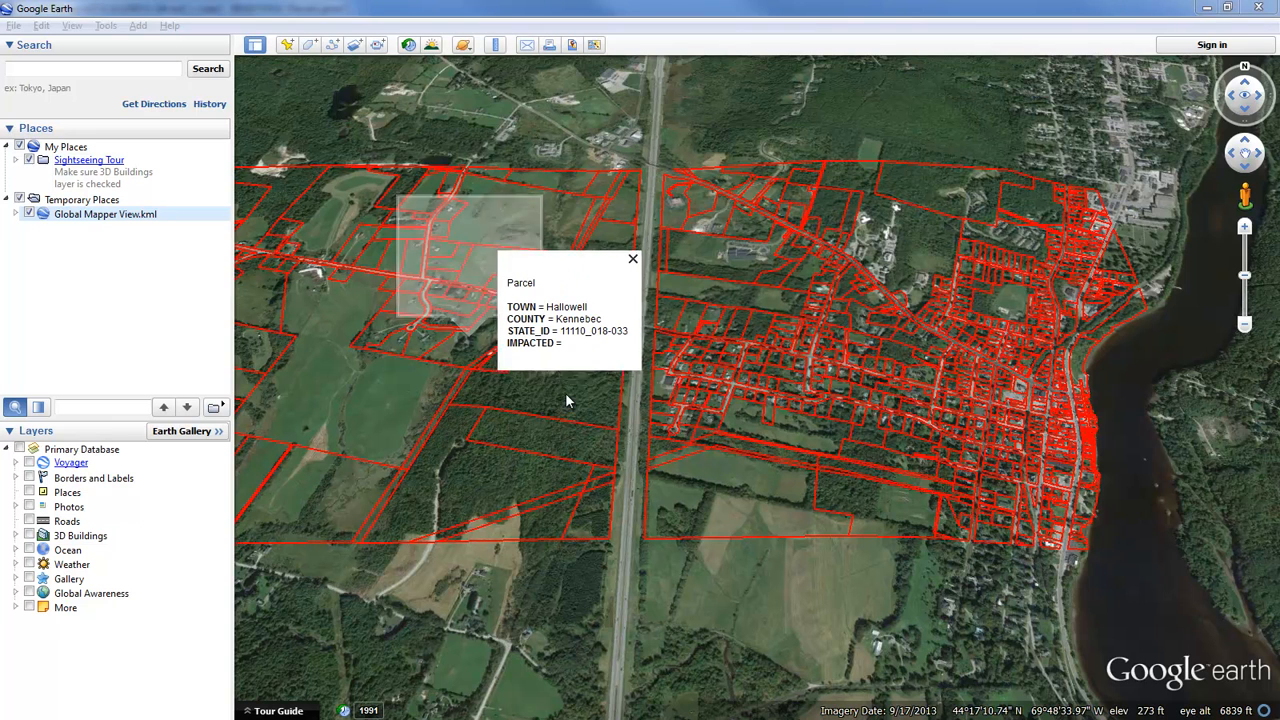
pyautogui.click(906, 239)
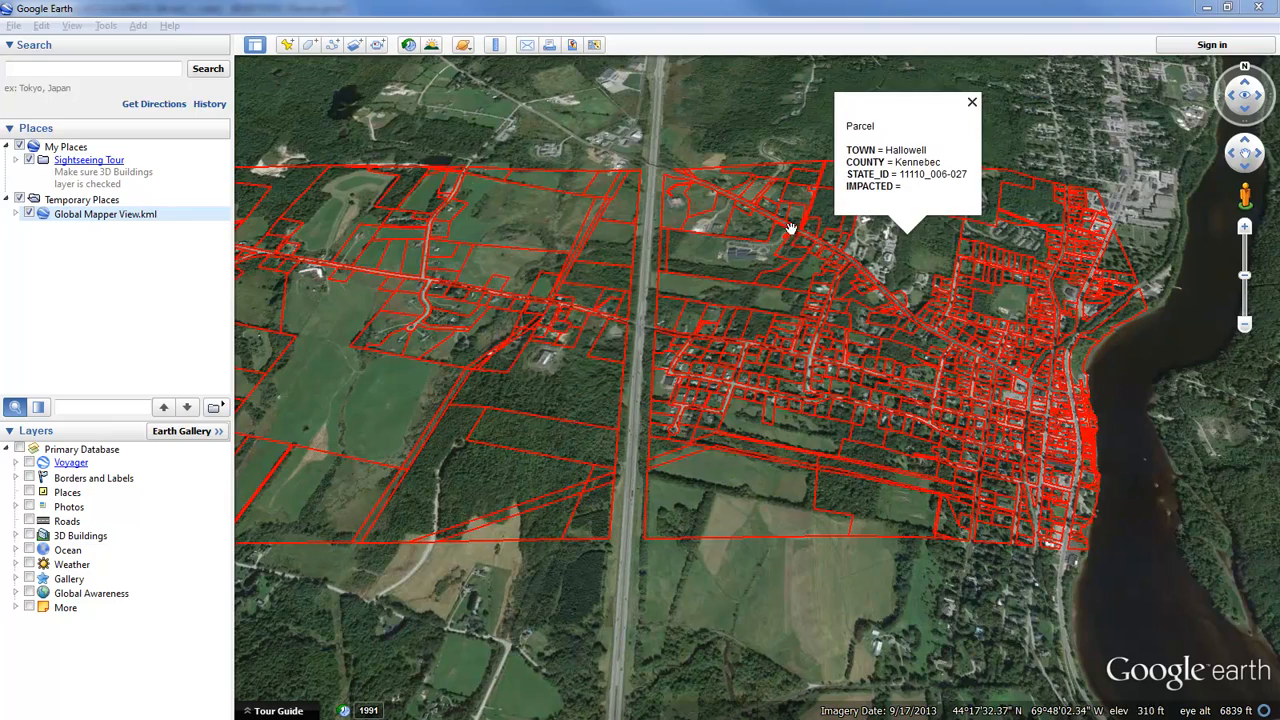
pyautogui.click(970, 103)
pyautogui.moveTo(914, 327); pyautogui.dragTo(750, 328)
pyautogui.scroll(5, 854, 373)
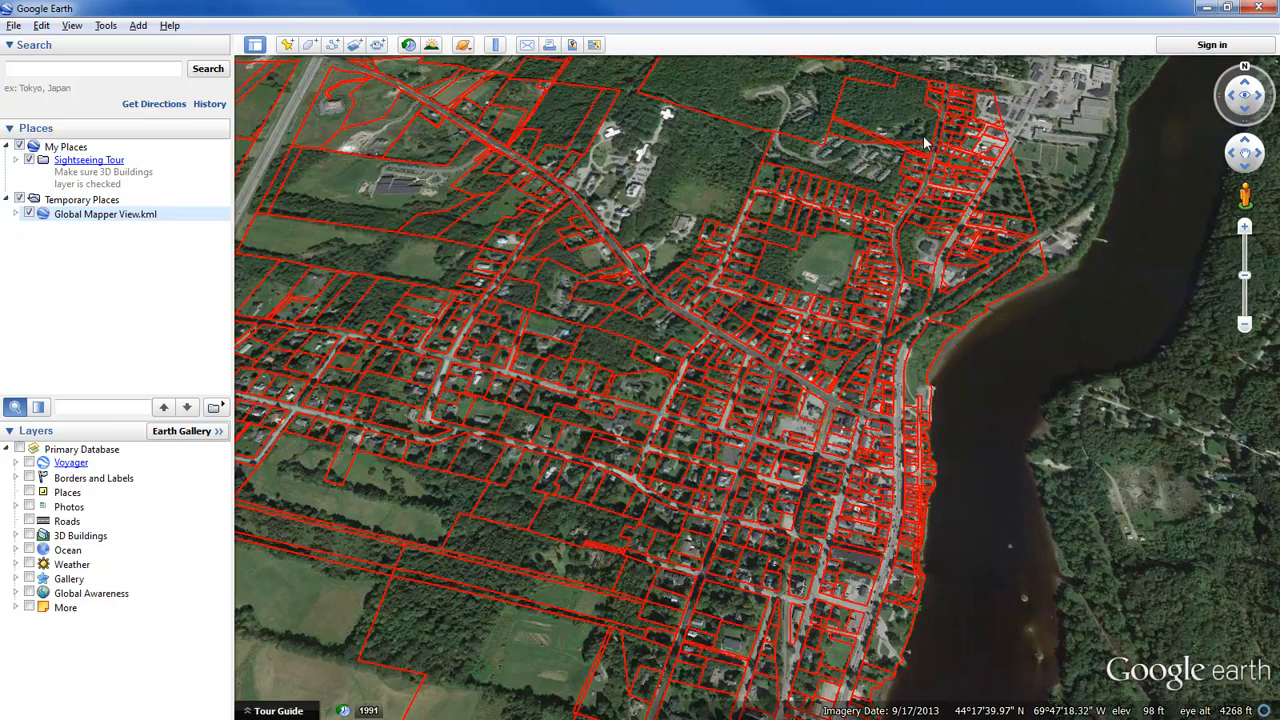
pyautogui.click(1207, 8)
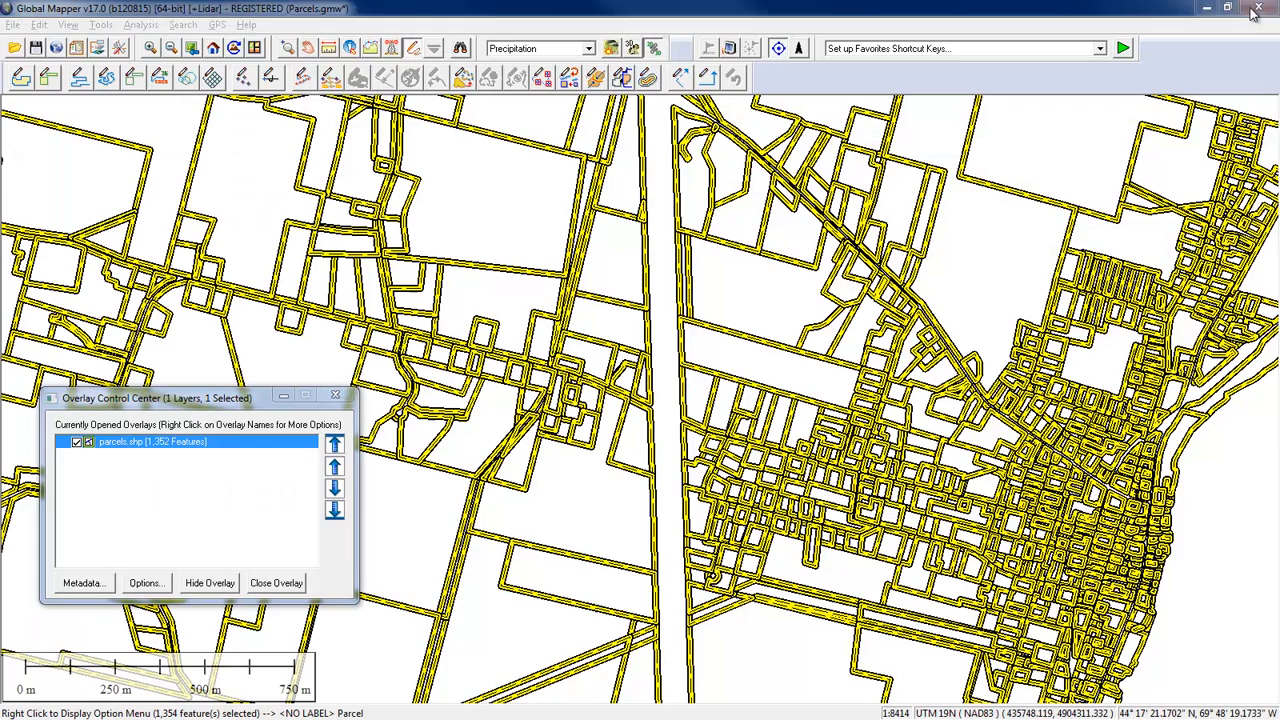
# Clear the parcel selection and start a web format export of the layer as Google Maps Tiles
pyautogui.click(650, 310)
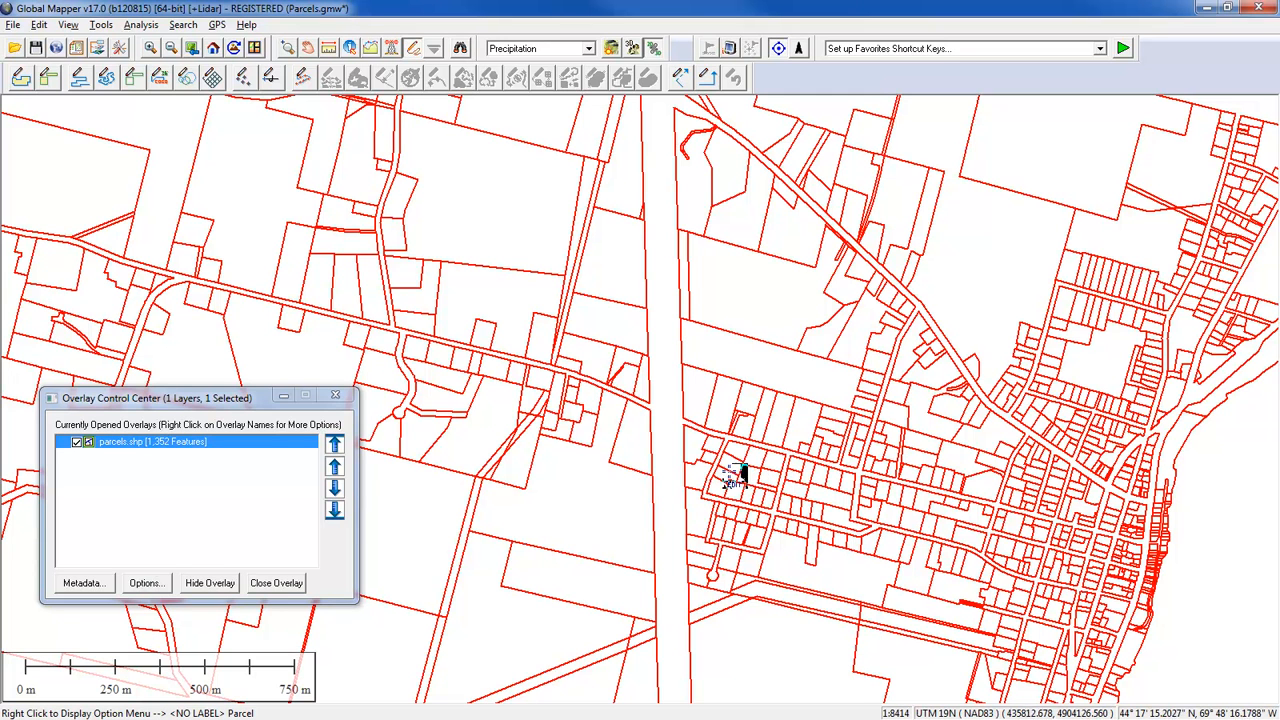
pyautogui.click(13, 26)
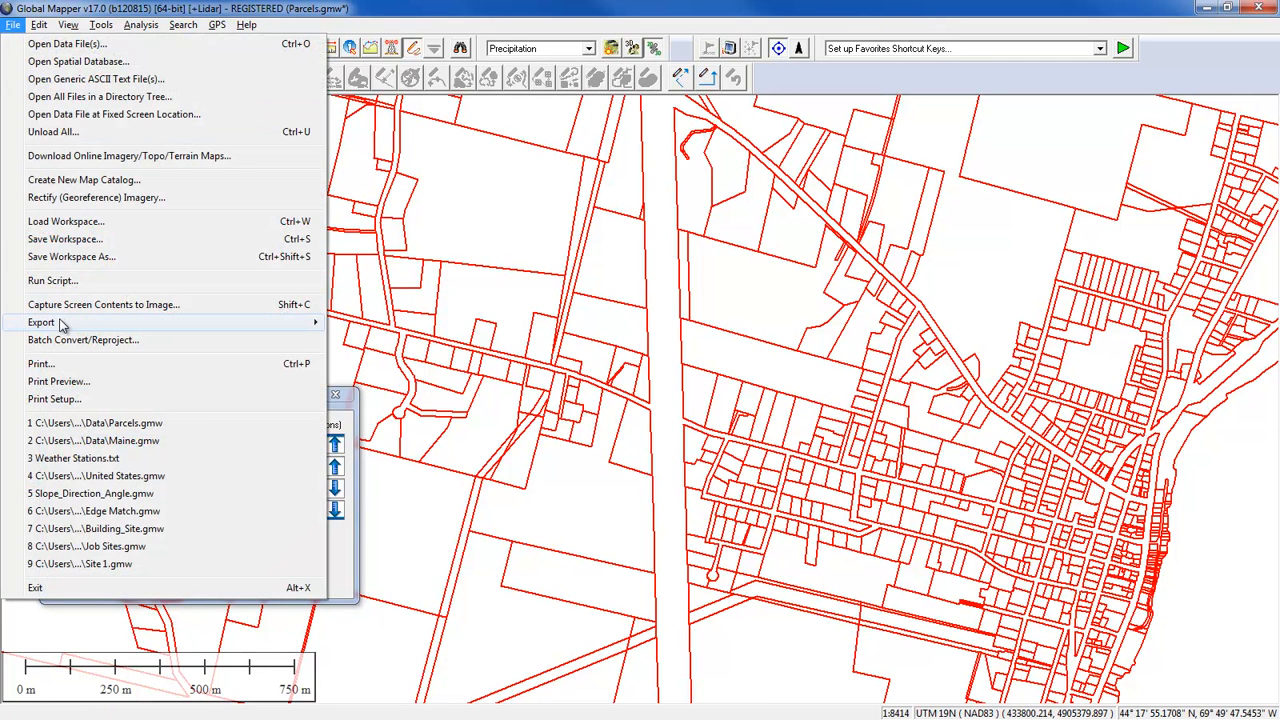
pyautogui.moveTo(62, 325)
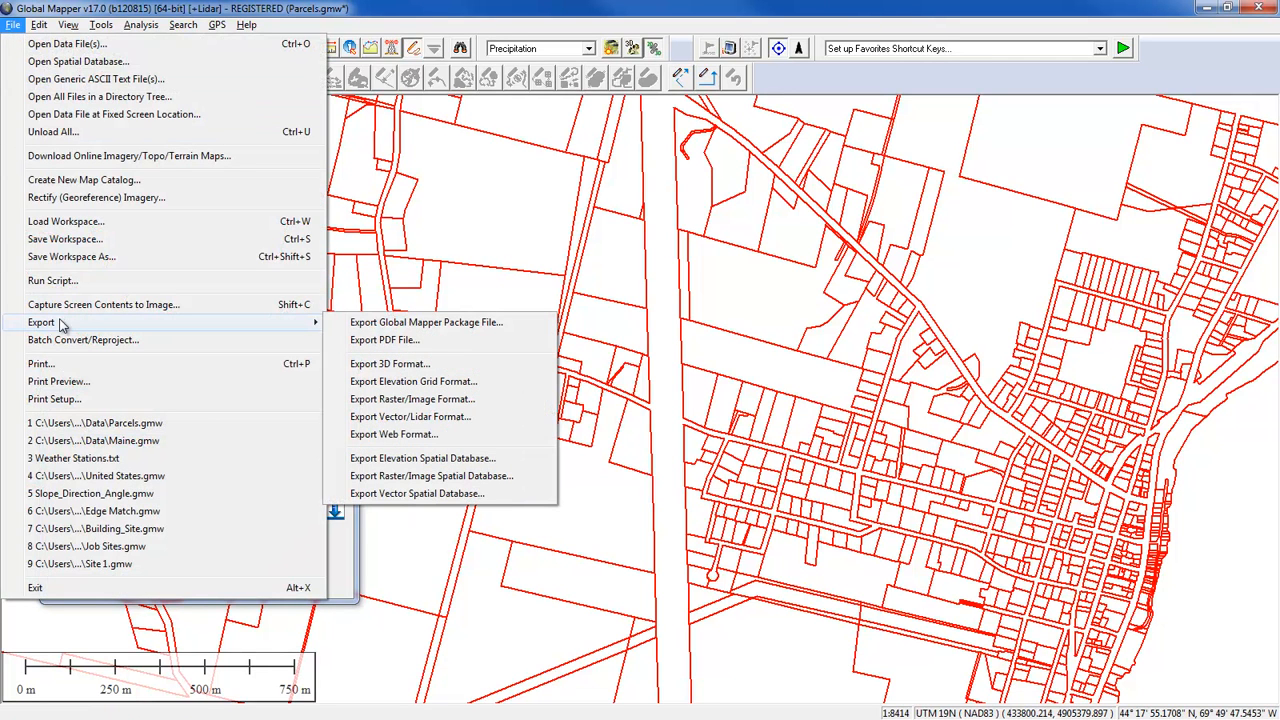
pyautogui.click(450, 436)
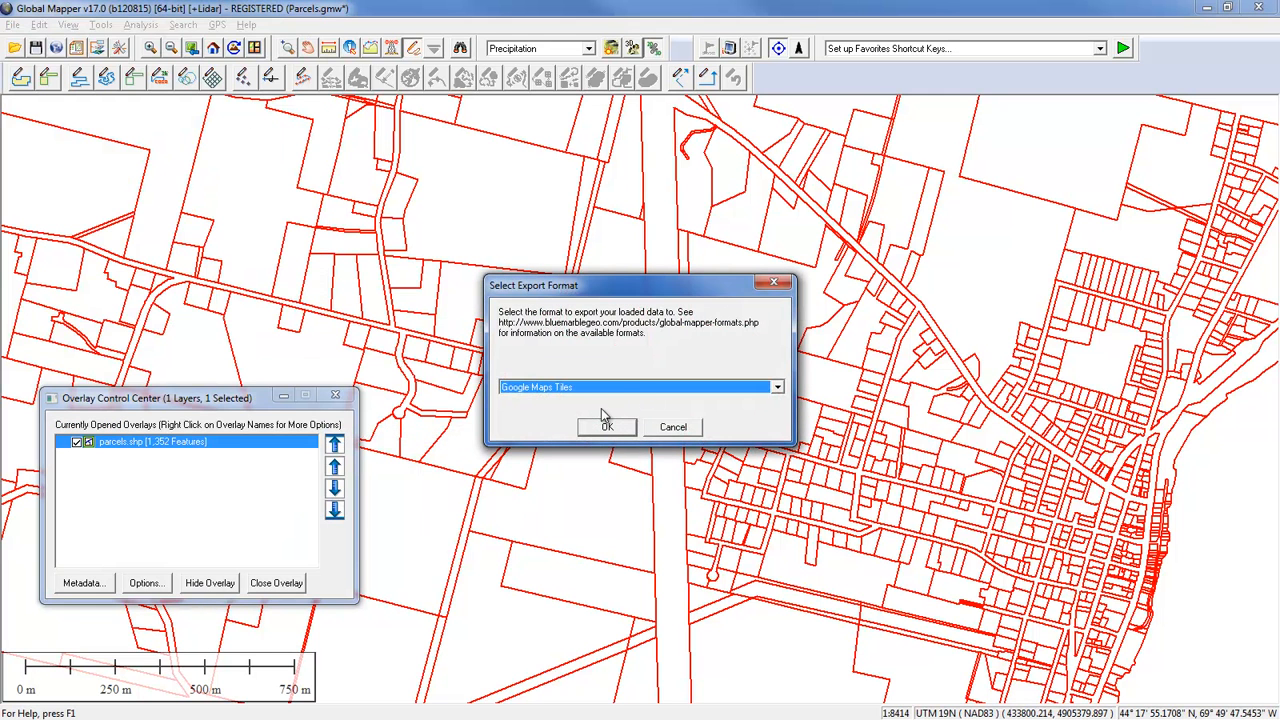
pyautogui.click(778, 388)
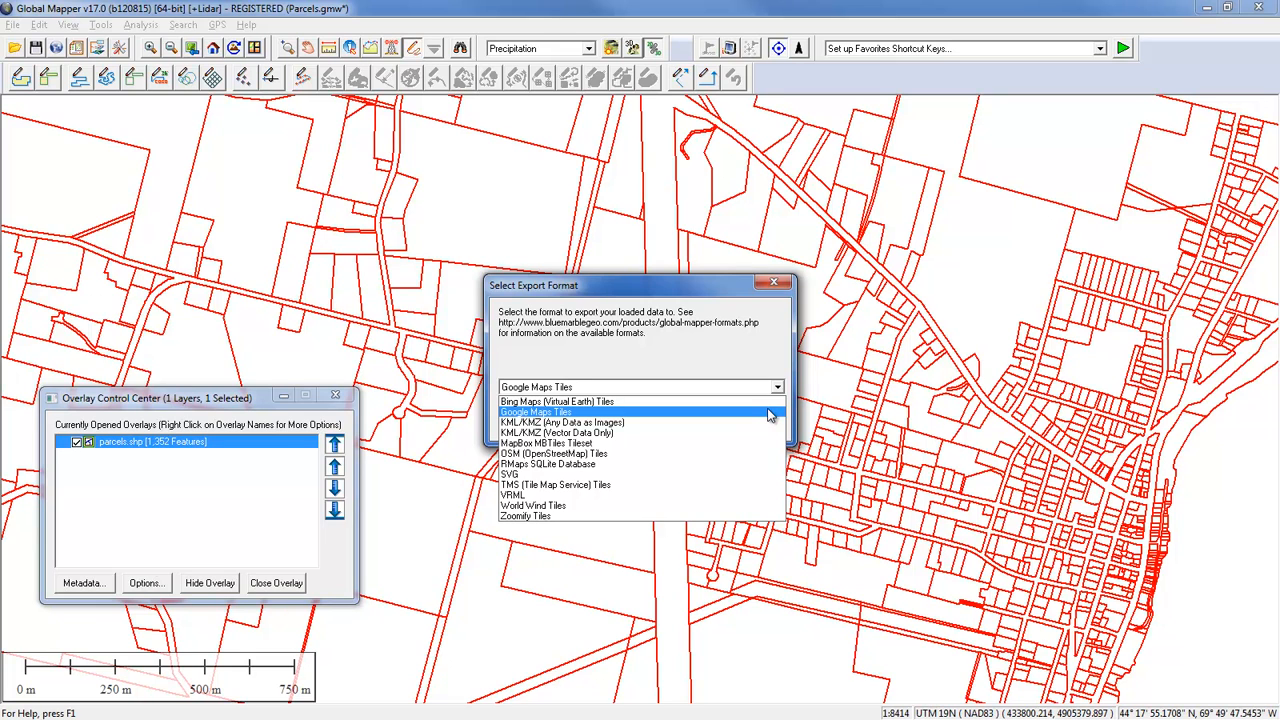
pyautogui.click(770, 415)
pyautogui.click(603, 432)
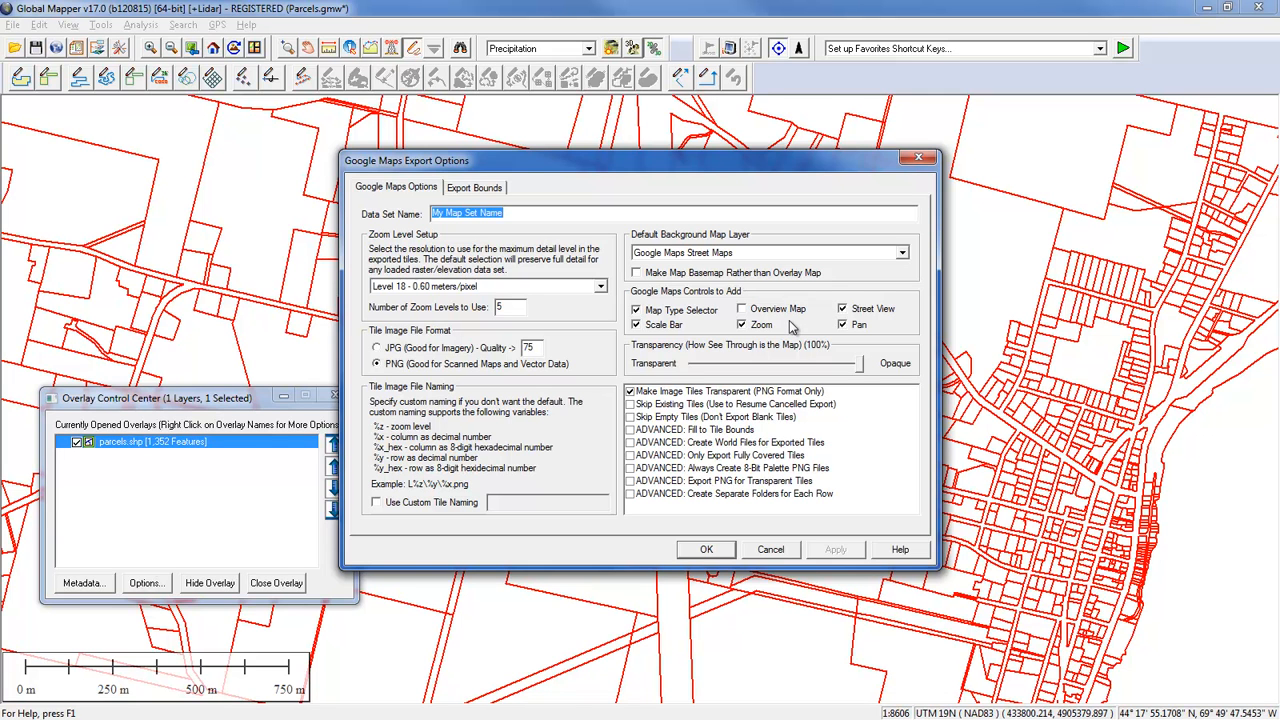
# Set the default background map layer of the tile export to Google Maps Satellite Imagery
pyautogui.click(790, 256)
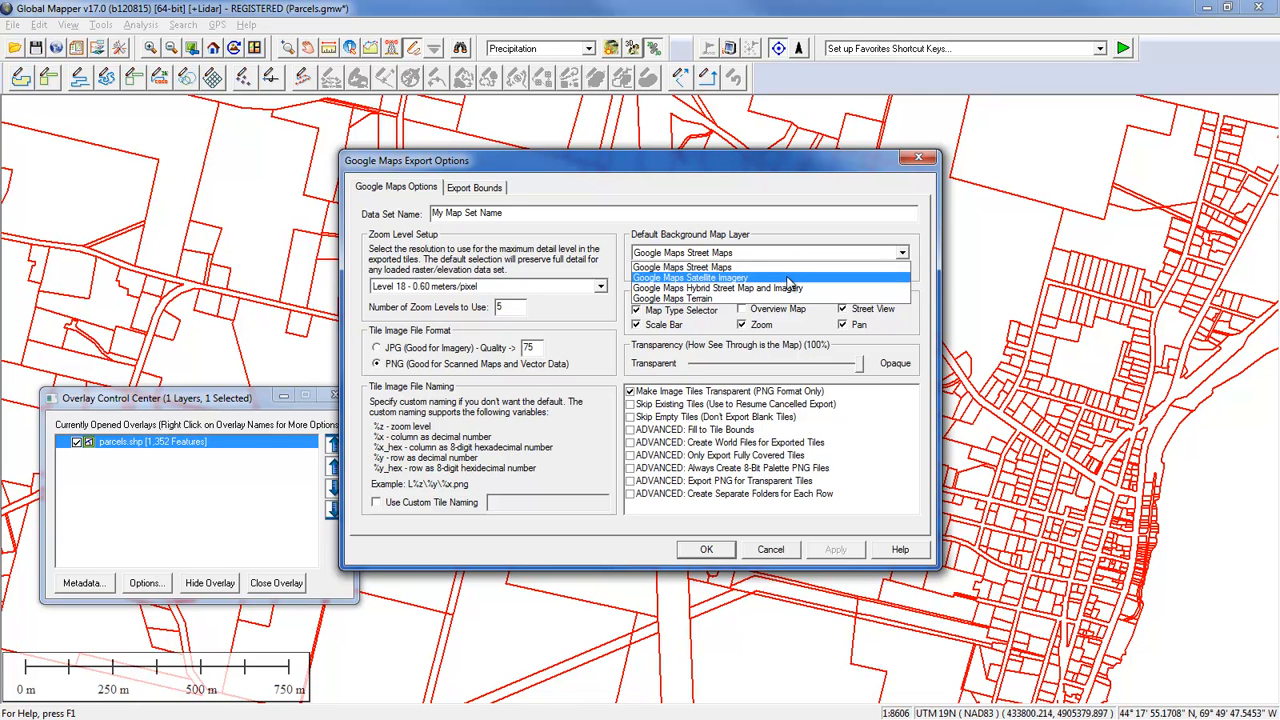
pyautogui.click(787, 279)
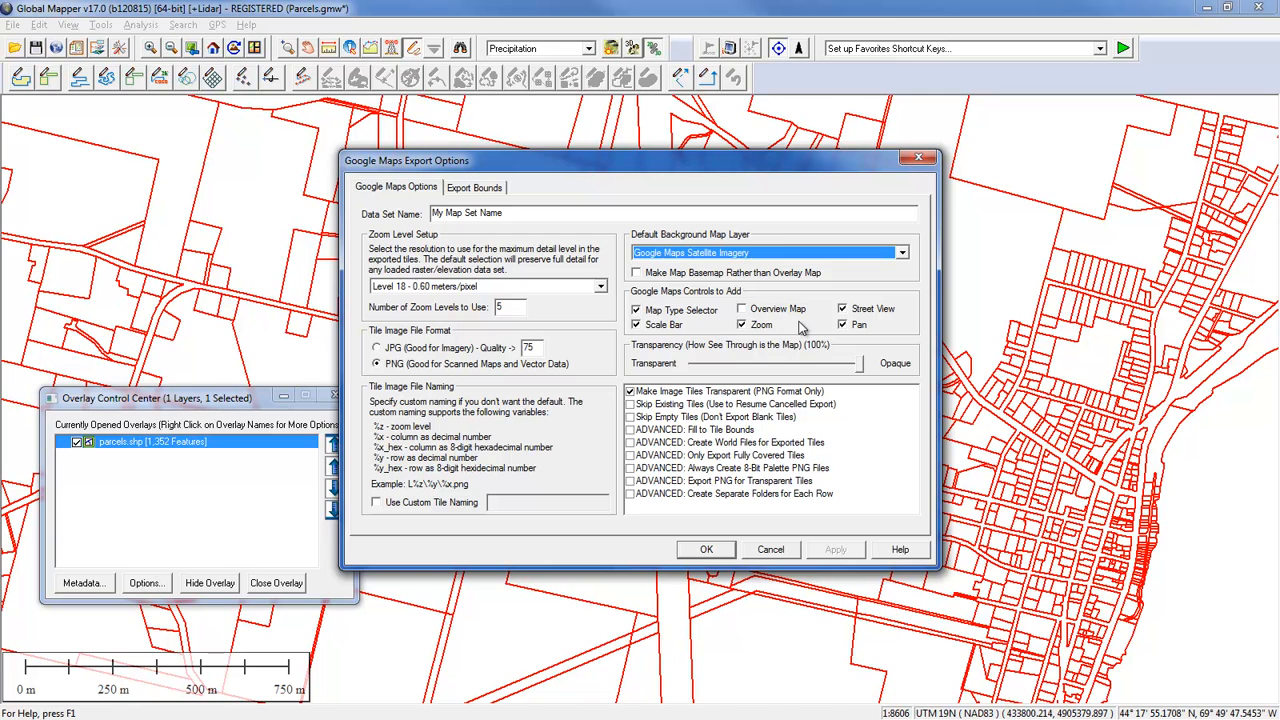
pyautogui.click(740, 323)
# Limit the export bounds to all data visible on screen and save the Google Maps tile set as Parcels in the Tiles folder
pyautogui.click(490, 192)
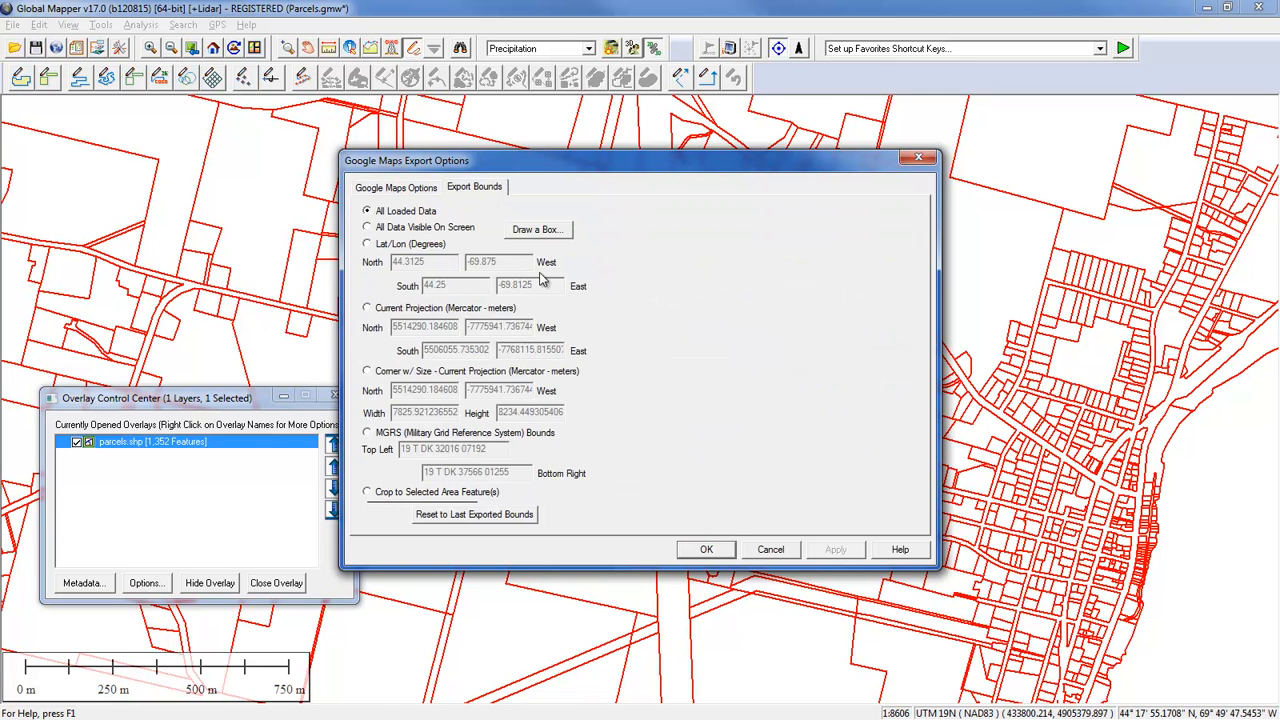
pyautogui.click(367, 228)
pyautogui.click(708, 551)
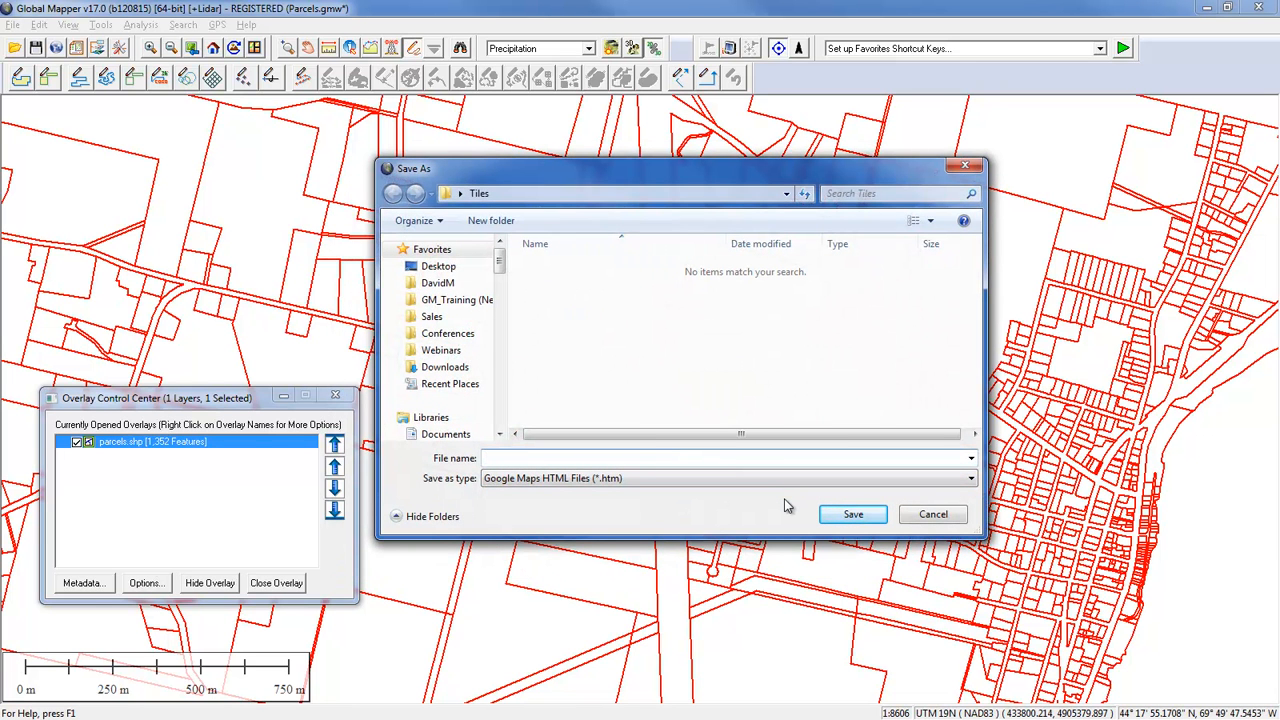
pyautogui.write('Parcels')
pyautogui.click(852, 516)
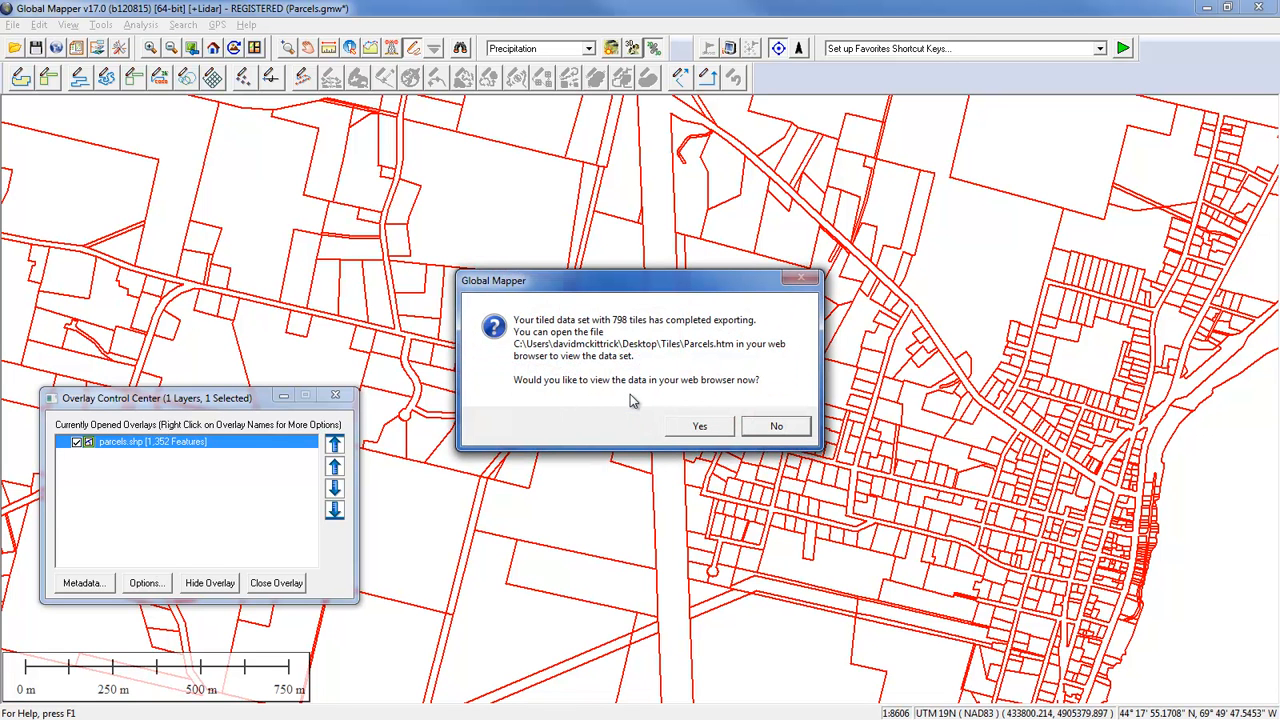
# View the exported Parcels tile set in the web browser and examine the parcel overlay at closer zoom levels
pyautogui.click(700, 427)
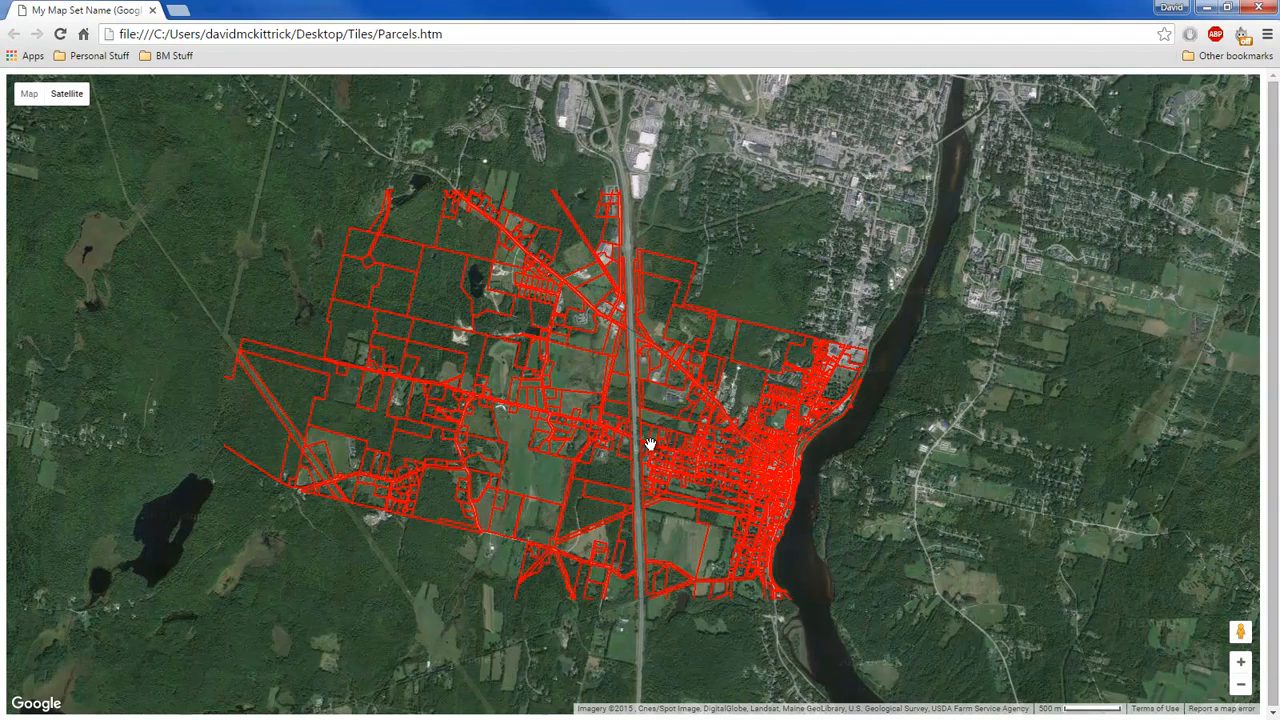
pyautogui.scroll(2, 728, 458)
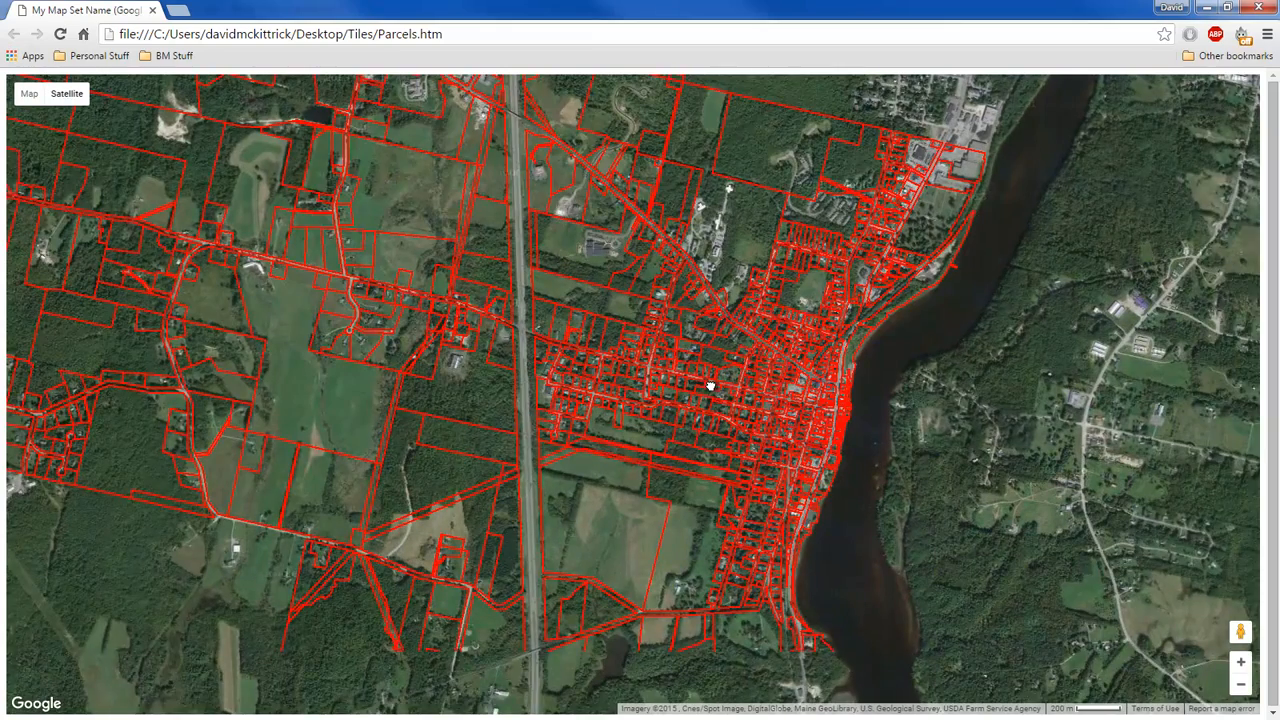
pyautogui.moveTo(701, 376); pyautogui.dragTo(777, 436)
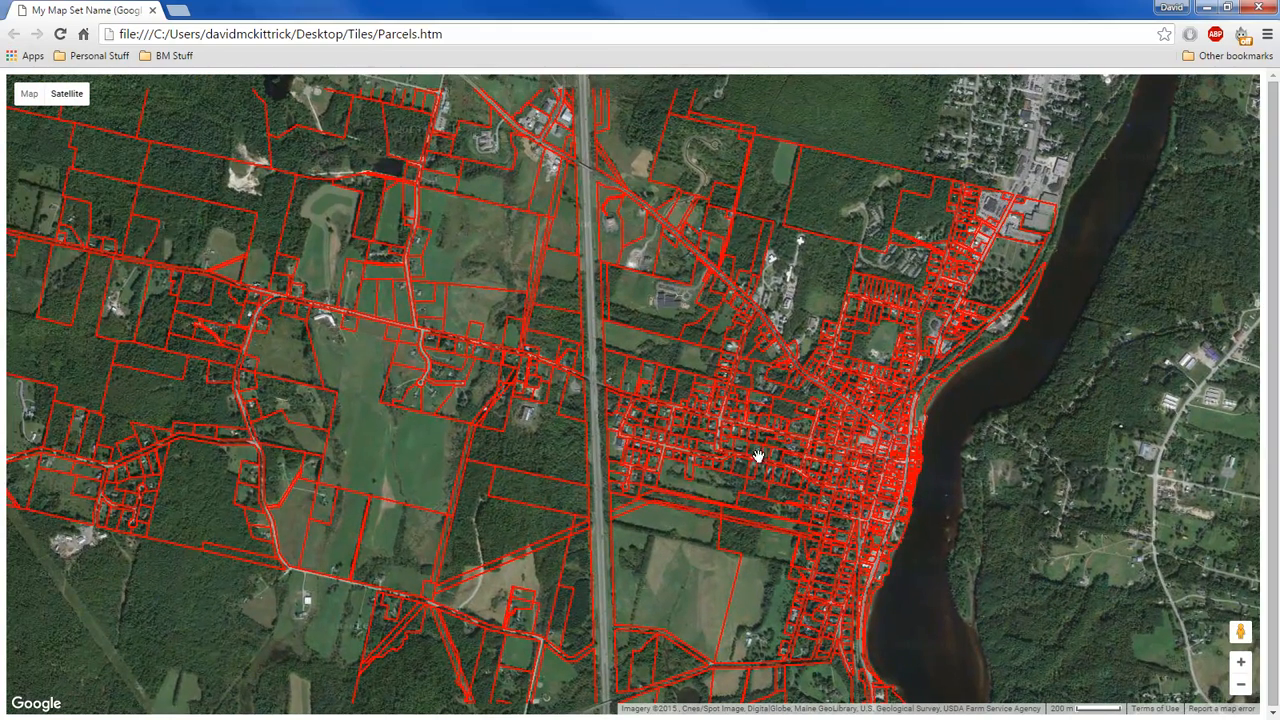
pyautogui.scroll(1, 679, 509)
pyautogui.scroll(1, 632, 447)
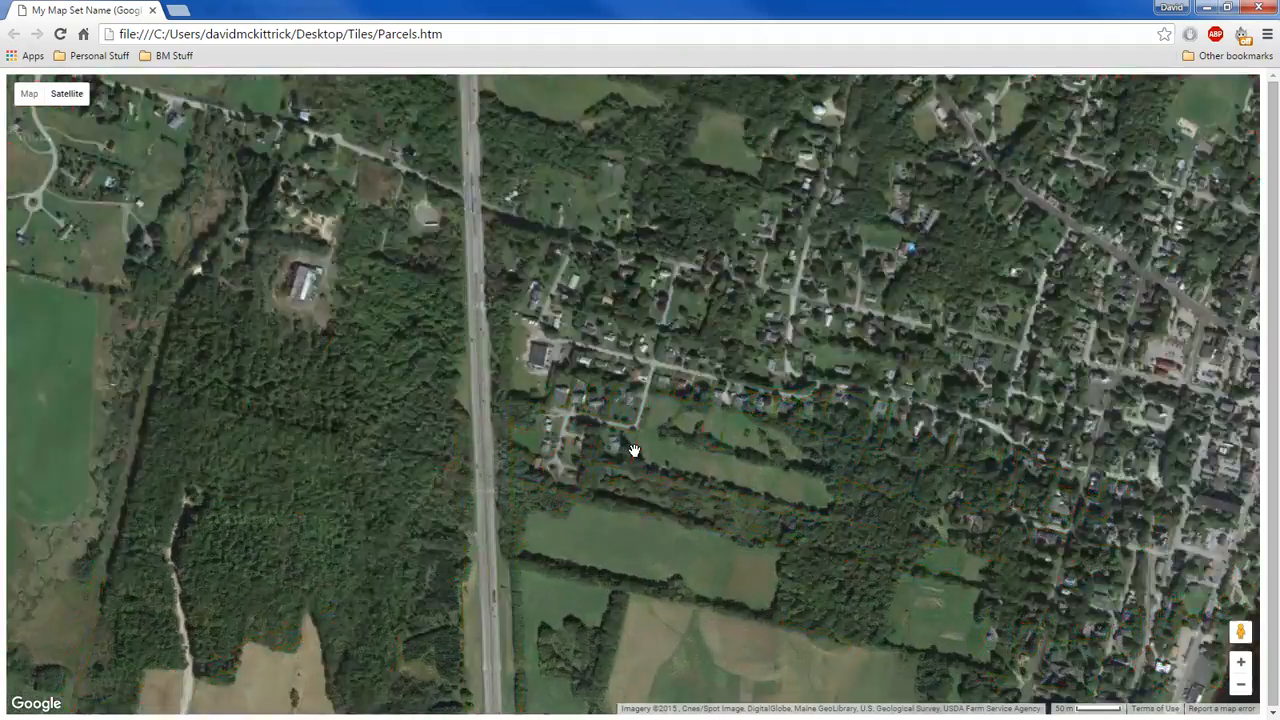
pyautogui.scroll(2, 615, 449)
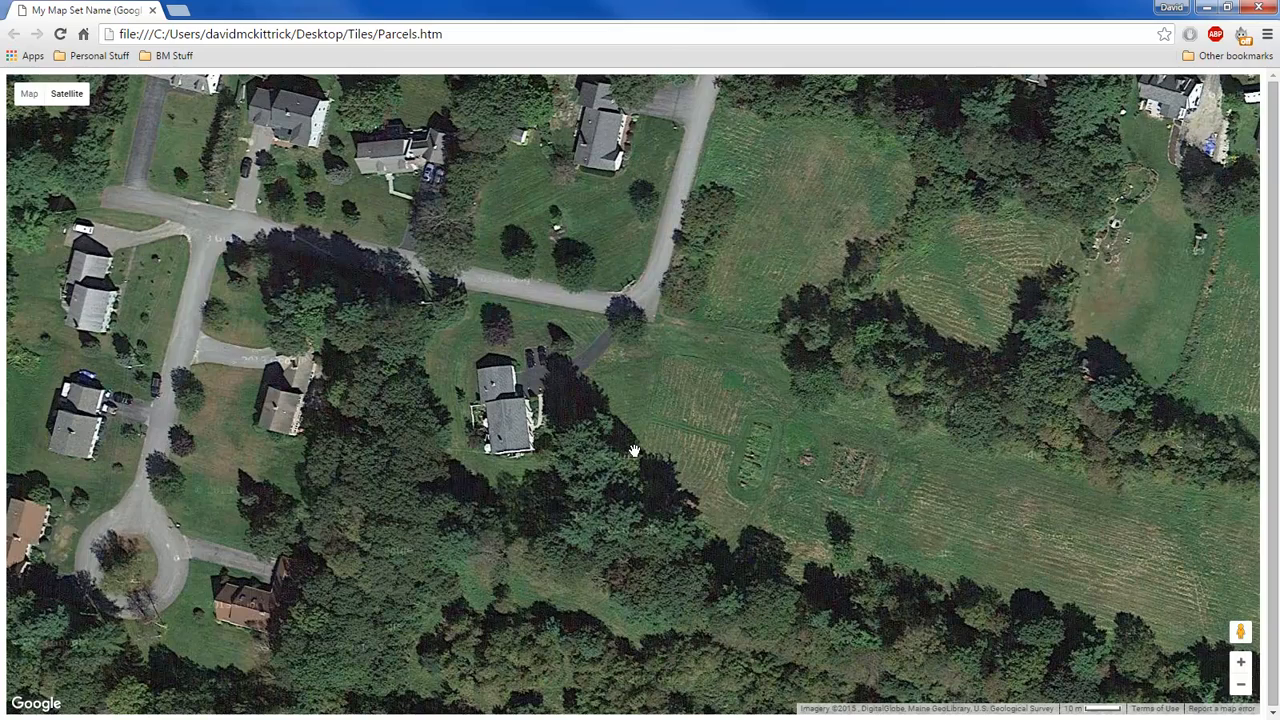
# Open Street View on Hillcrest St within the parcel map and return to the satellite view
pyautogui.scroll(-2, 634, 451)
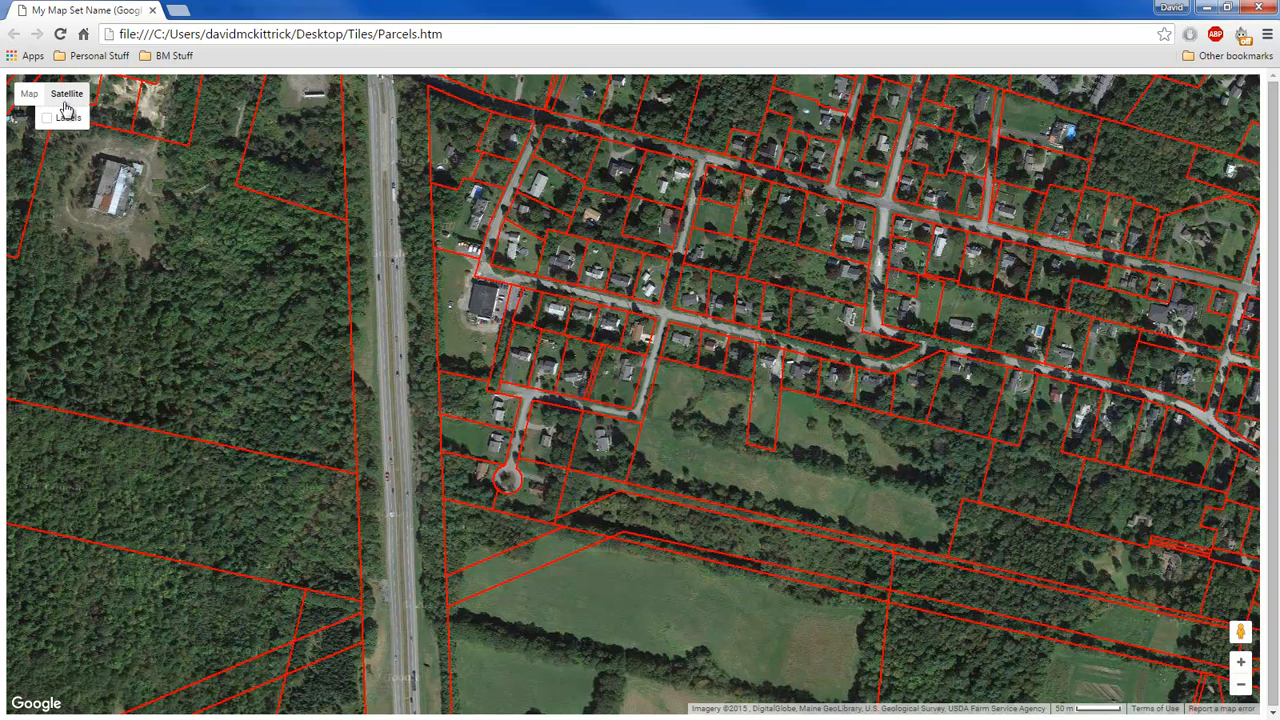
pyautogui.moveTo(1236, 630); pyautogui.dragTo(636, 357)
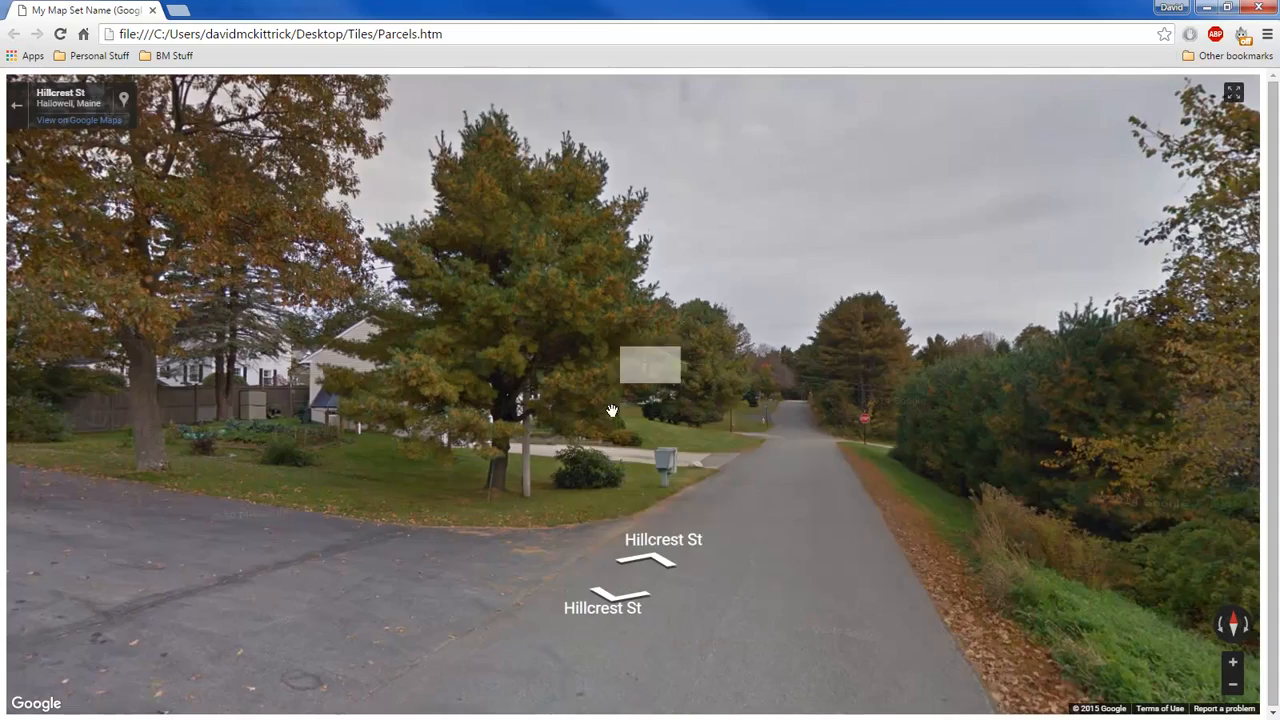
pyautogui.click(17, 105)
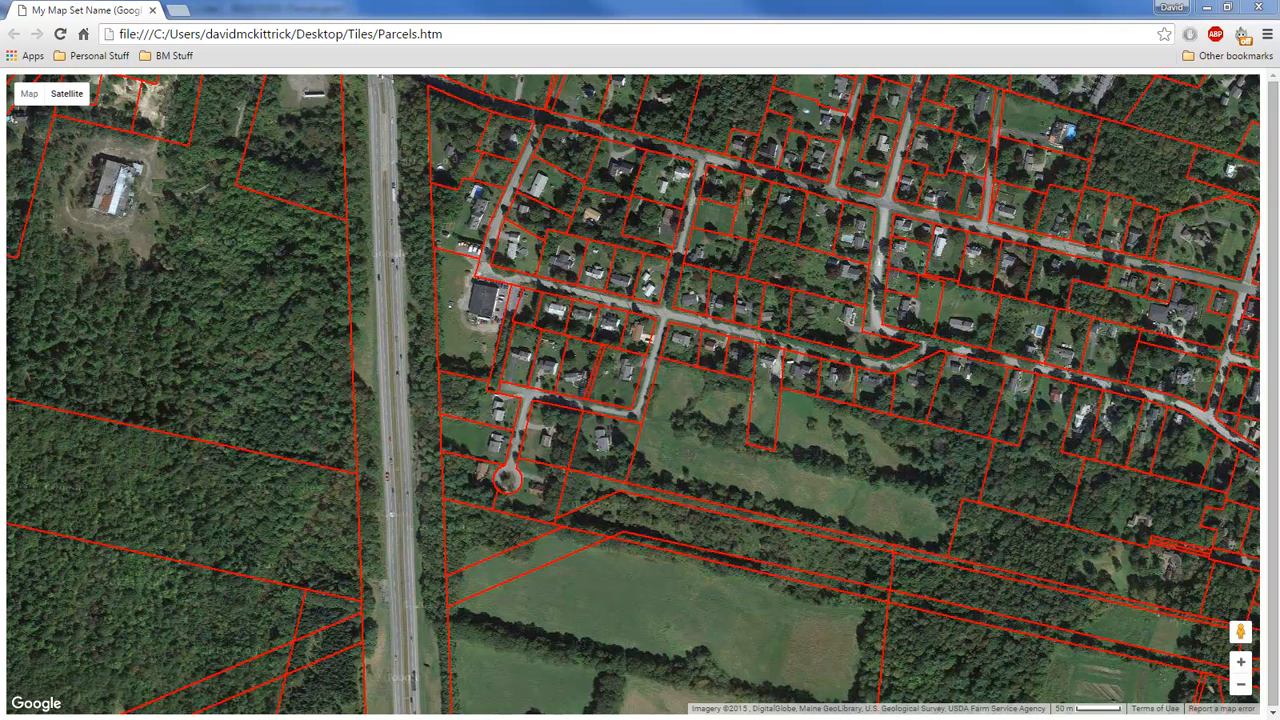
# Inspect the exported Tiles folder, including the Z18 subfolder and the Parcels.htm file, and close the folder window
pyautogui.moveTo(1279, 15); pyautogui.dragTo(861, 114)
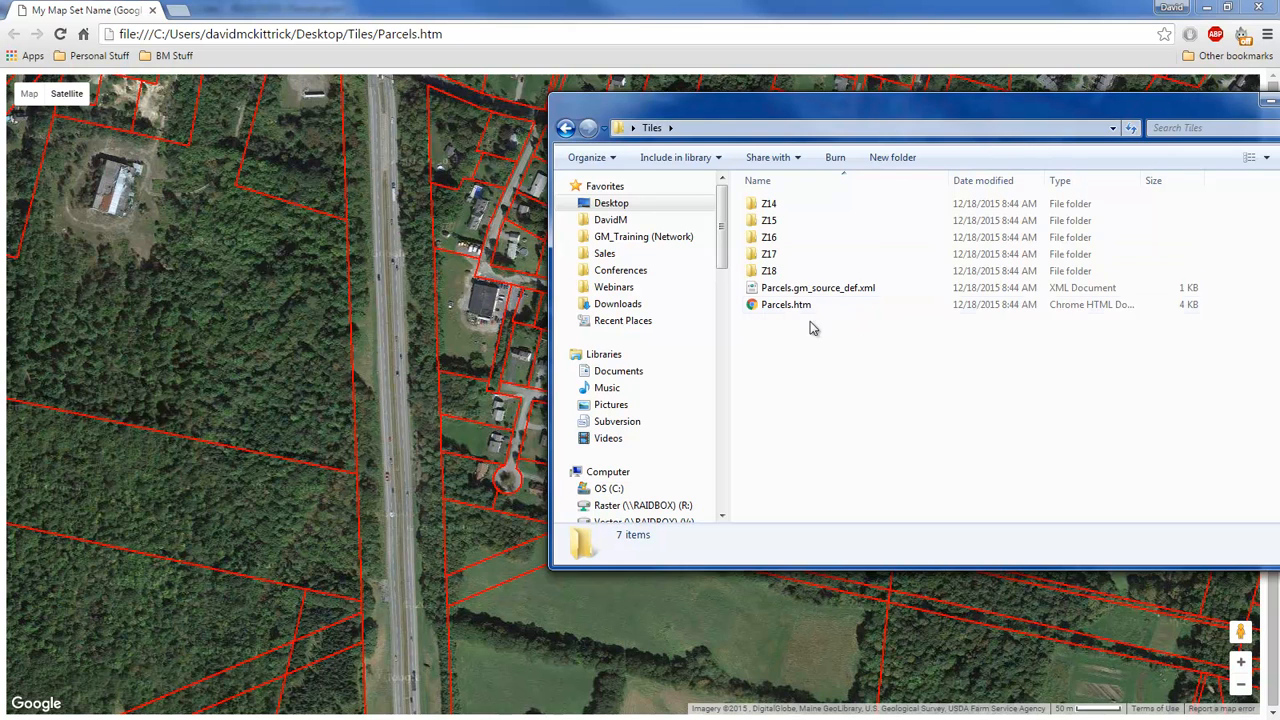
pyautogui.doubleClick(768, 272)
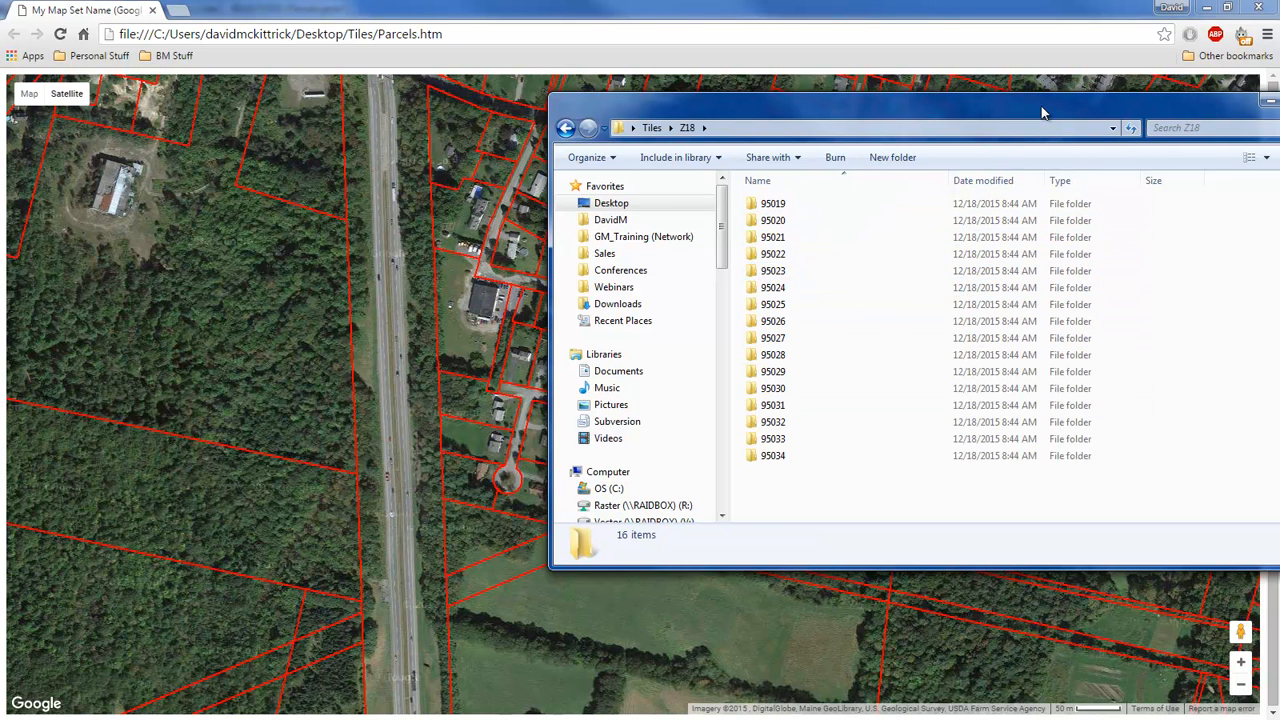
pyautogui.moveTo(1043, 114); pyautogui.dragTo(966, 114)
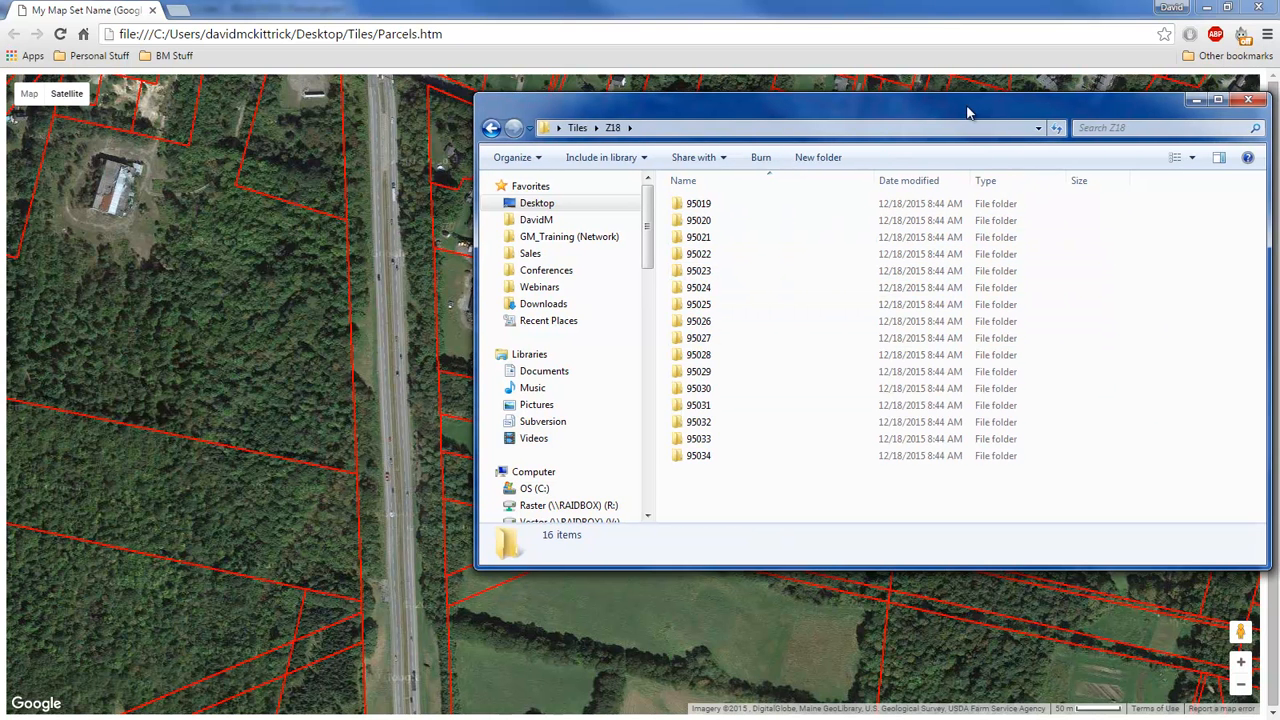
pyautogui.click(491, 127)
pyautogui.click(730, 306)
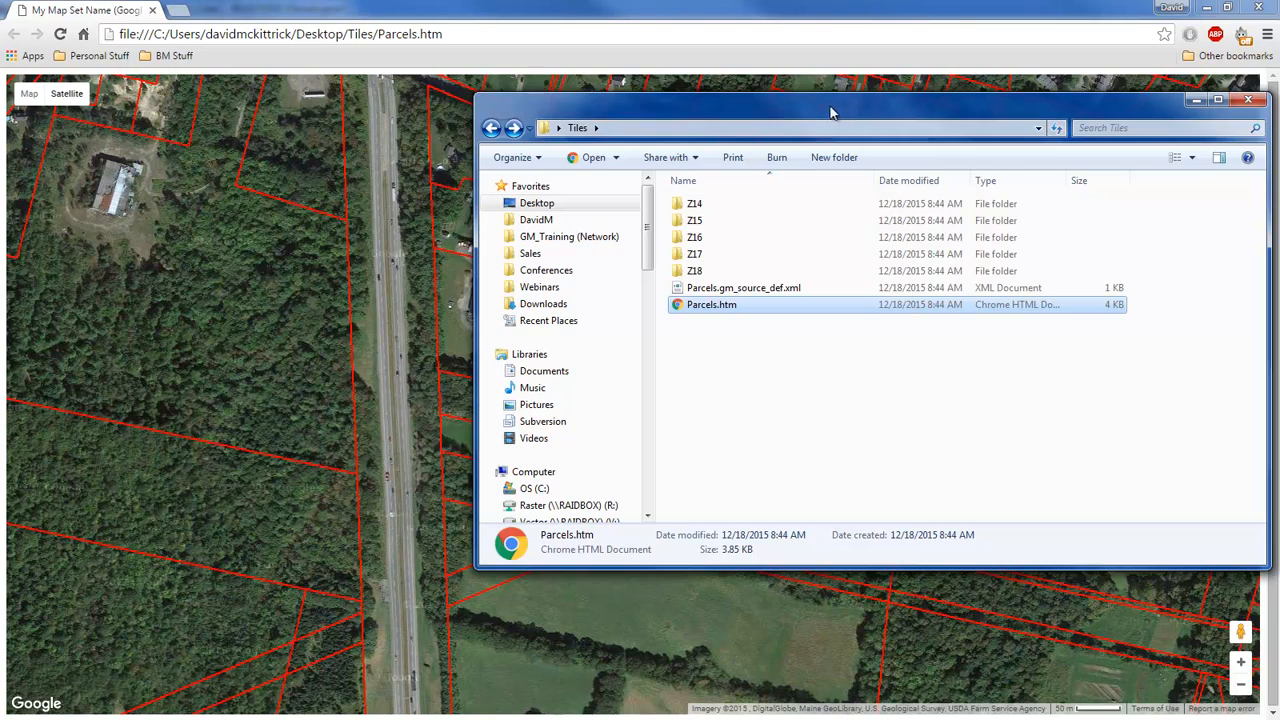
pyautogui.moveTo(837, 109); pyautogui.dragTo(737, 110)
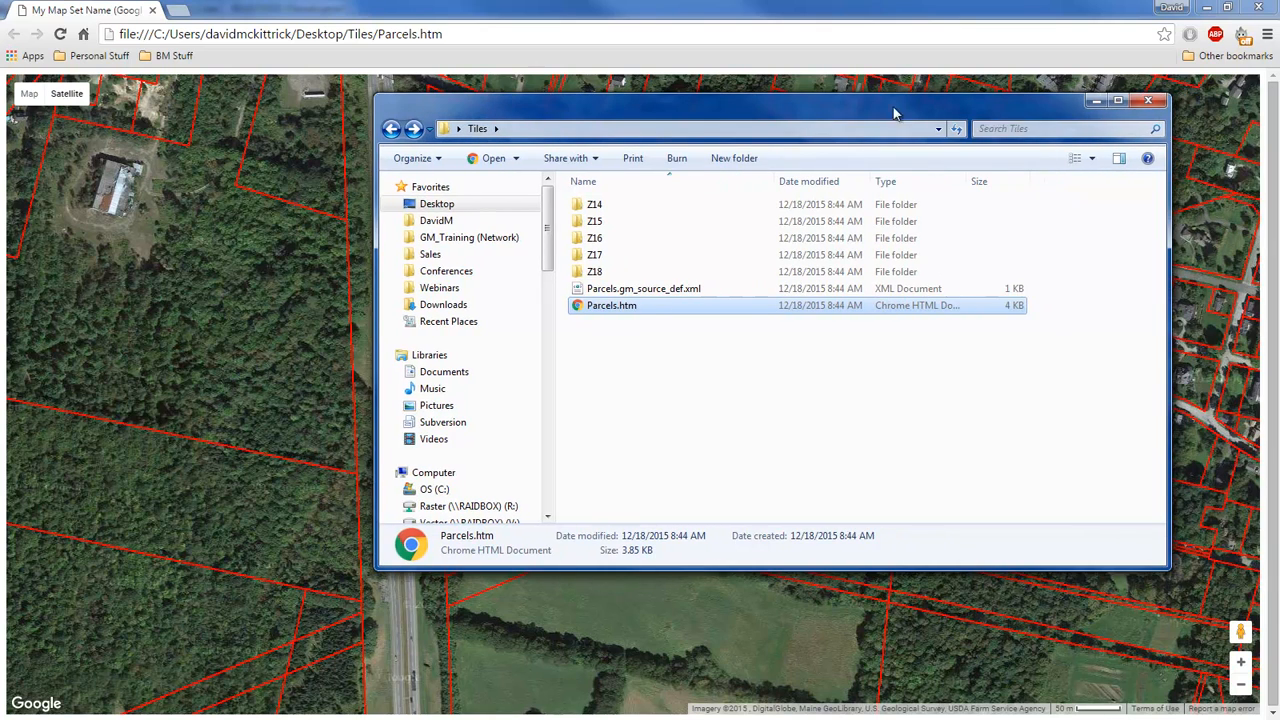
pyautogui.click(1146, 104)
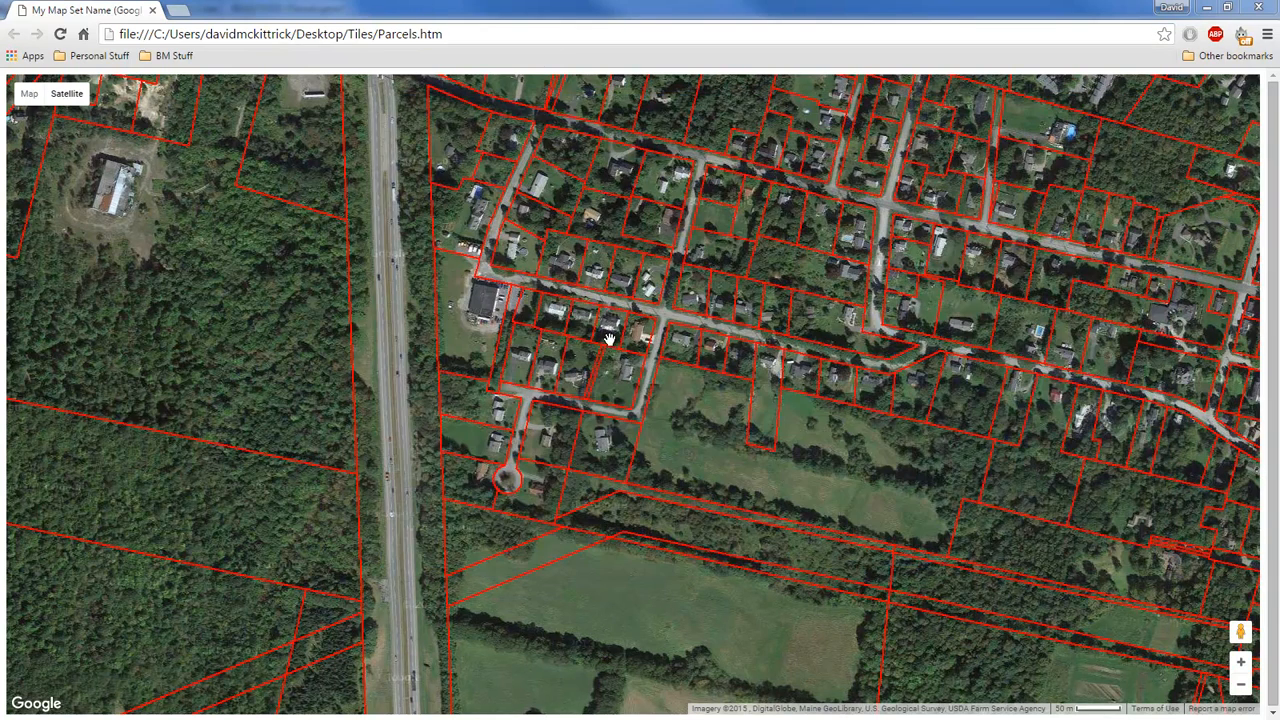